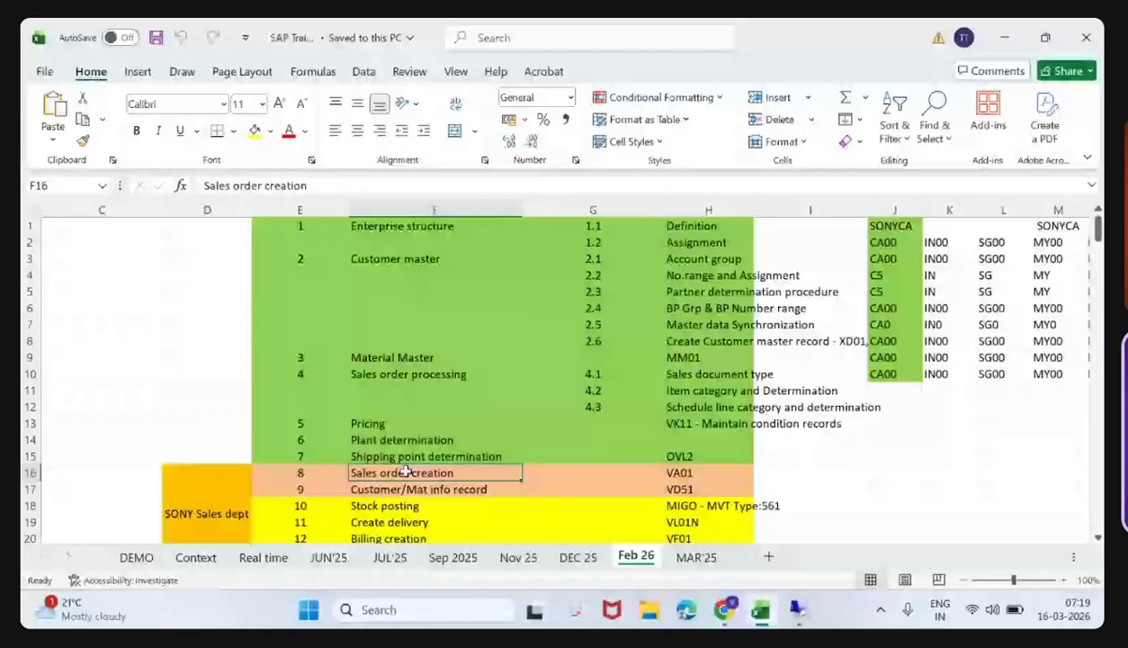
- Switch to the SAP session, start transaction SE16N and load table VBAK
left_click(437, 226)
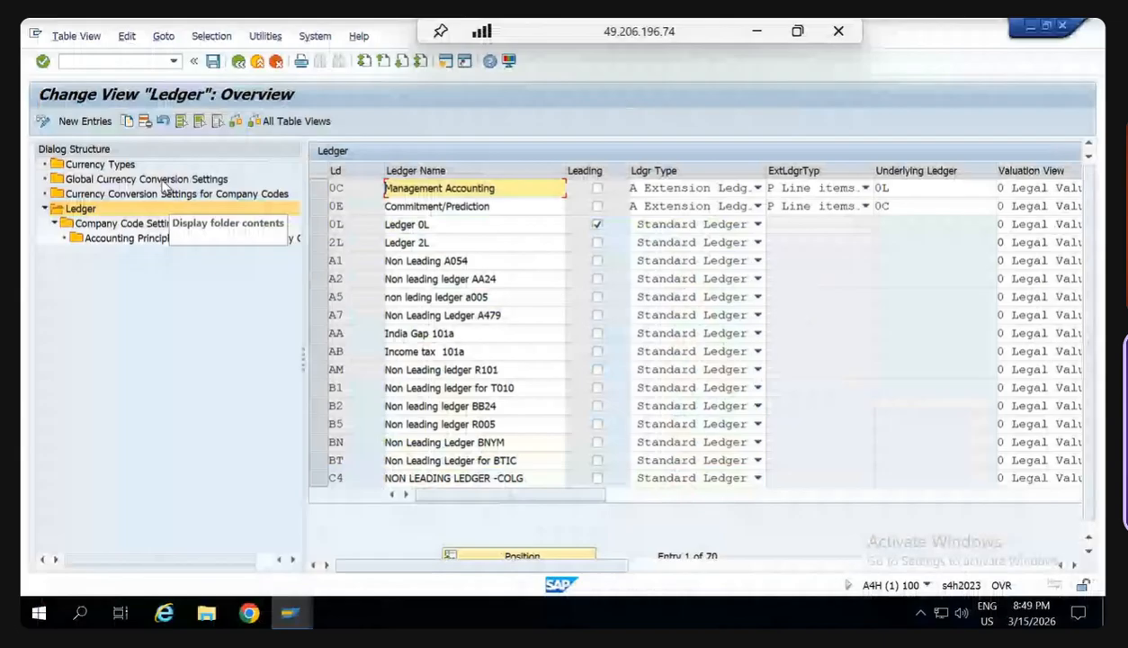
left_click(115, 61)
type("/n")
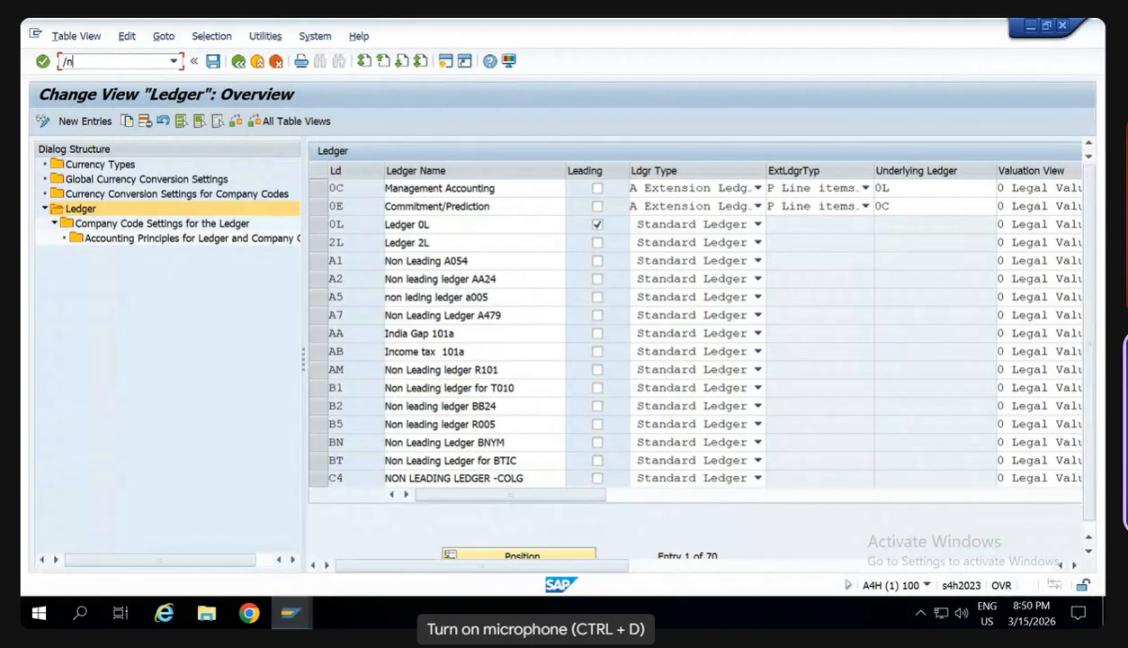
type("se16n")
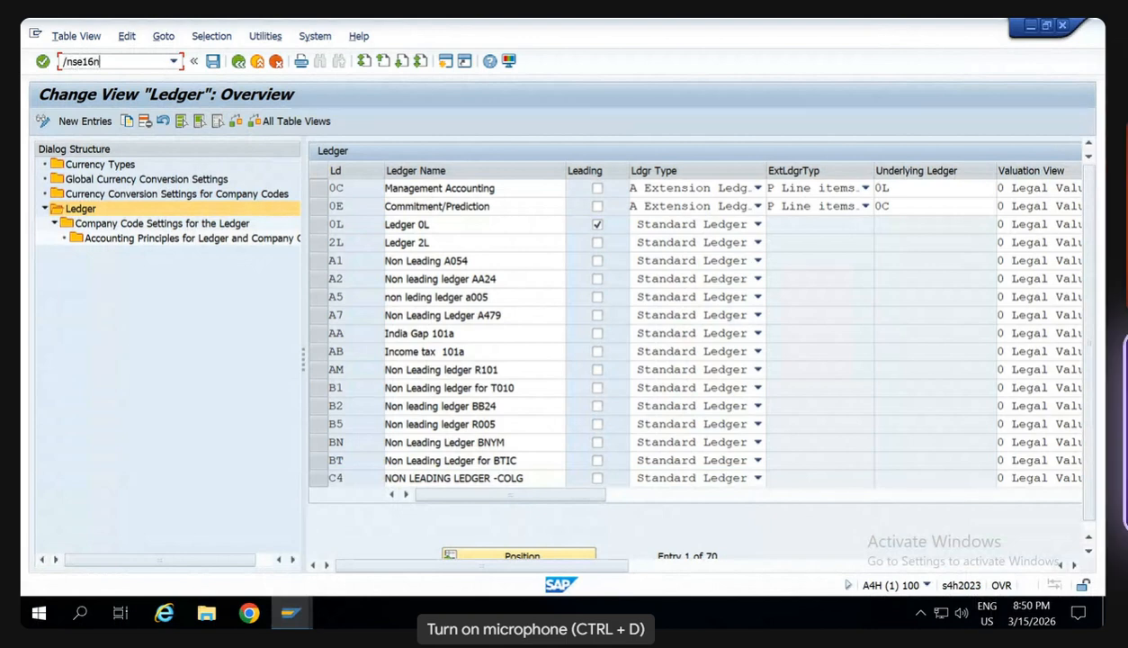
key("Return")
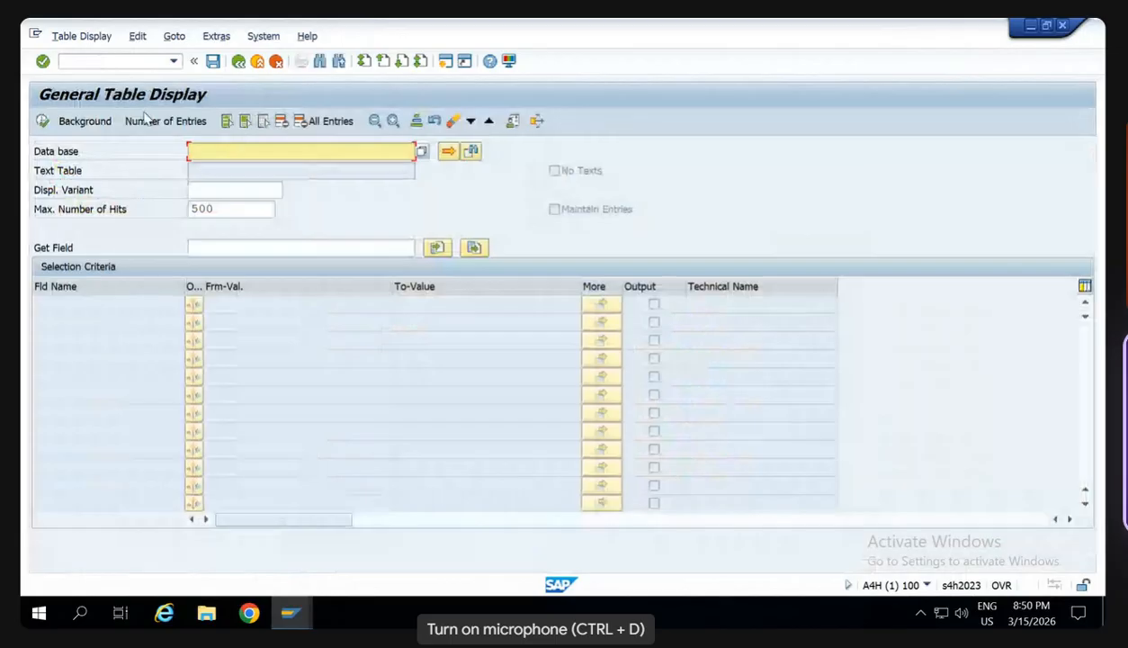
type("VBAK")
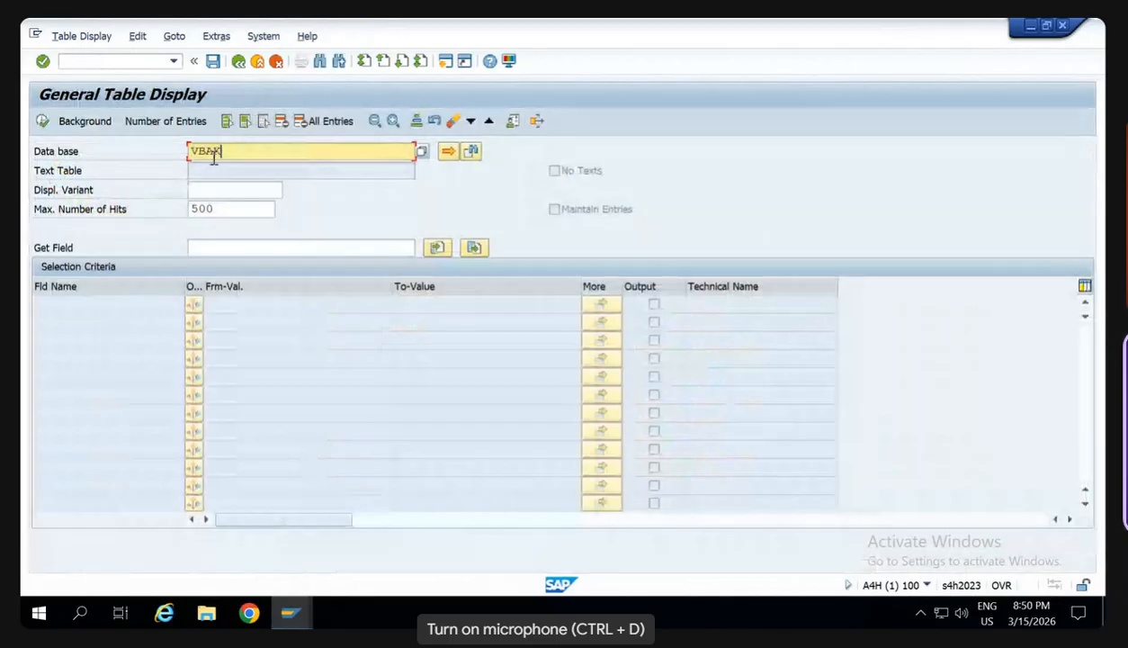
key("Return")
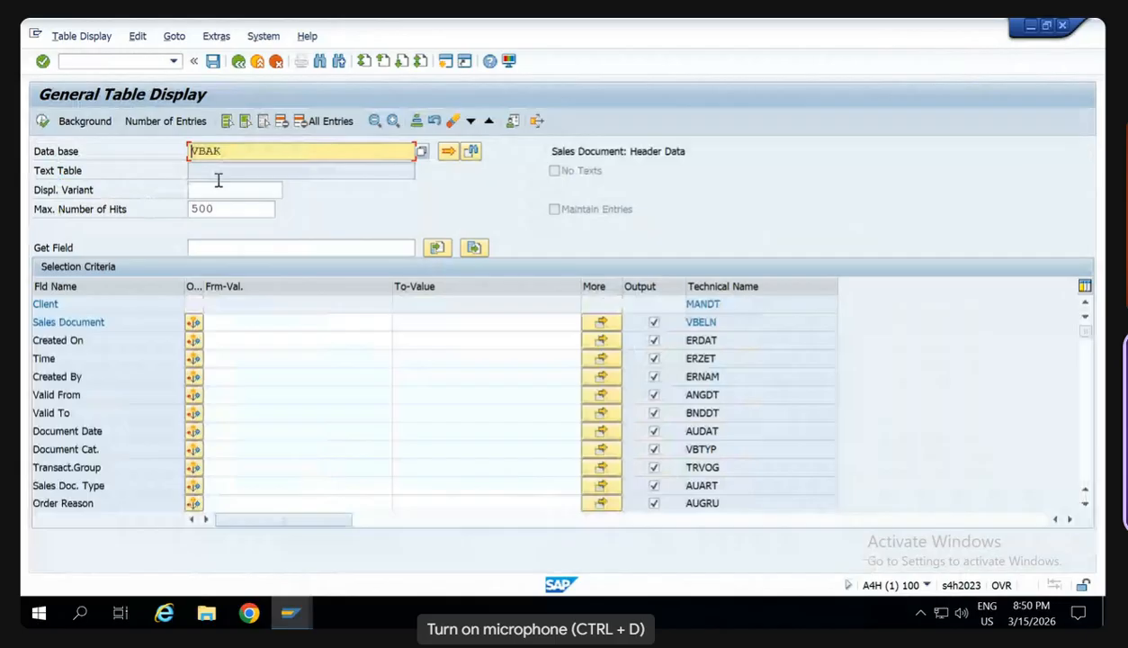
- Filter table VBAK by sales organization CA00 and display the matching entries
left_click(231, 468)
left_click(230, 486)
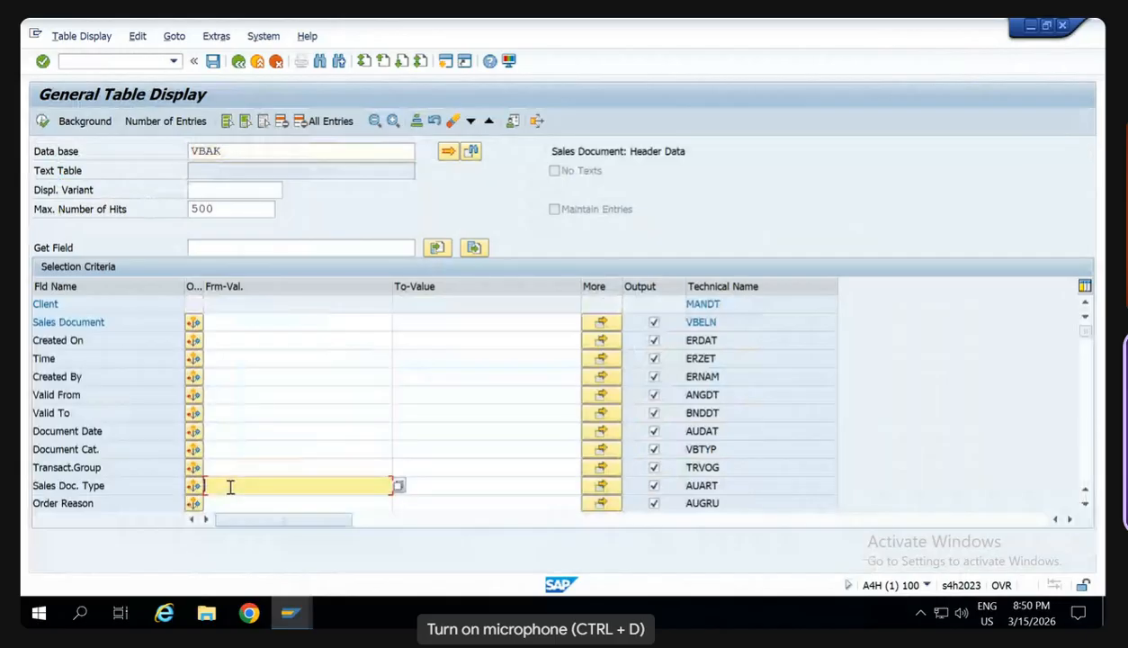
scroll(230, 486, "down", 2)
scroll(220, 396, "down", 1)
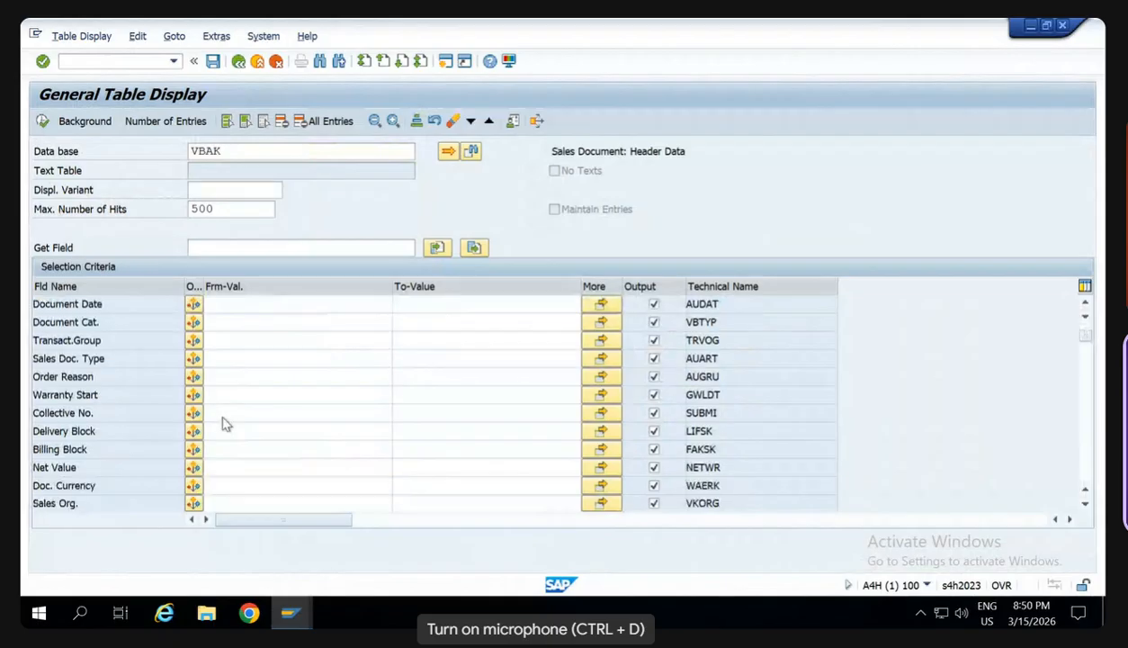
scroll(225, 422, "down", 2)
left_click(230, 431)
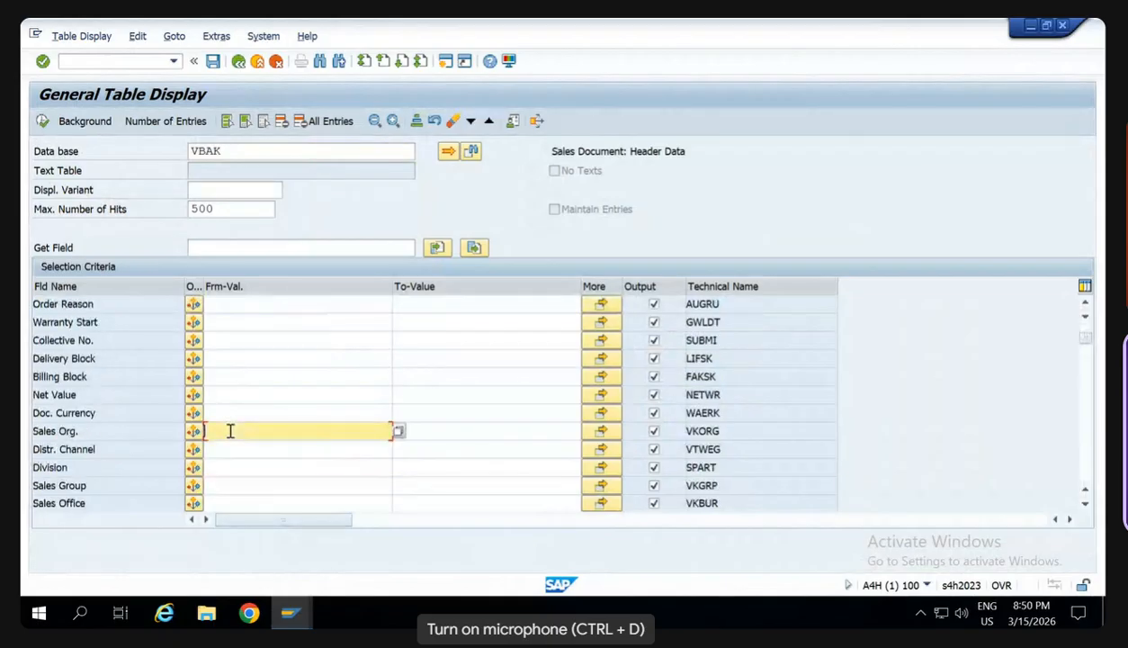
type("CA00")
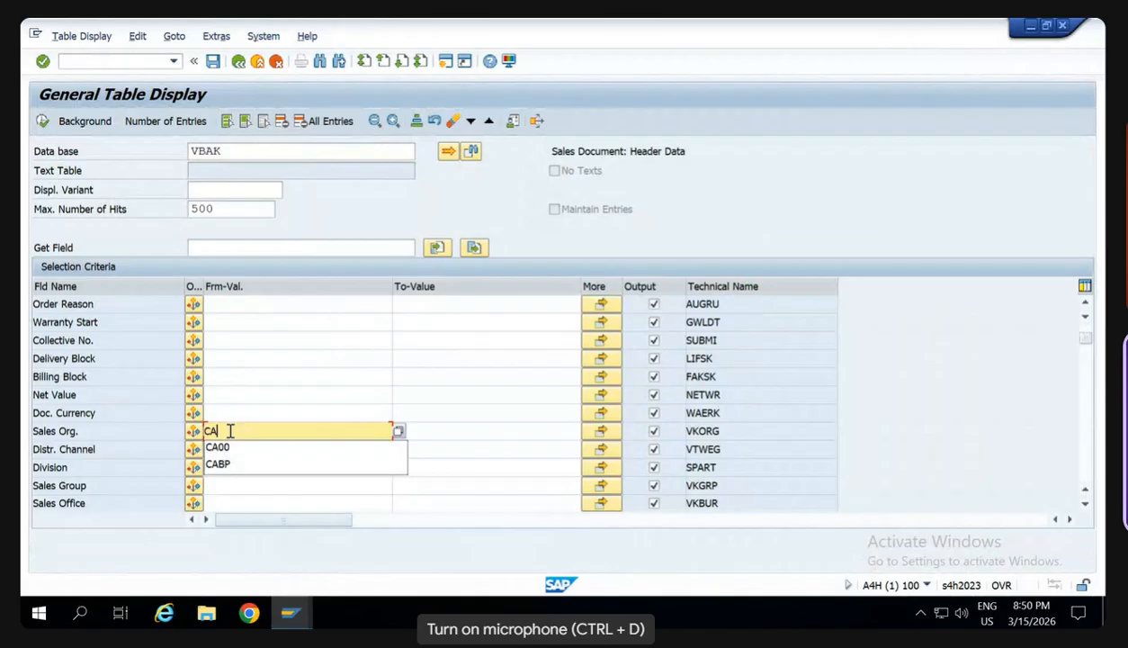
left_click(43, 120)
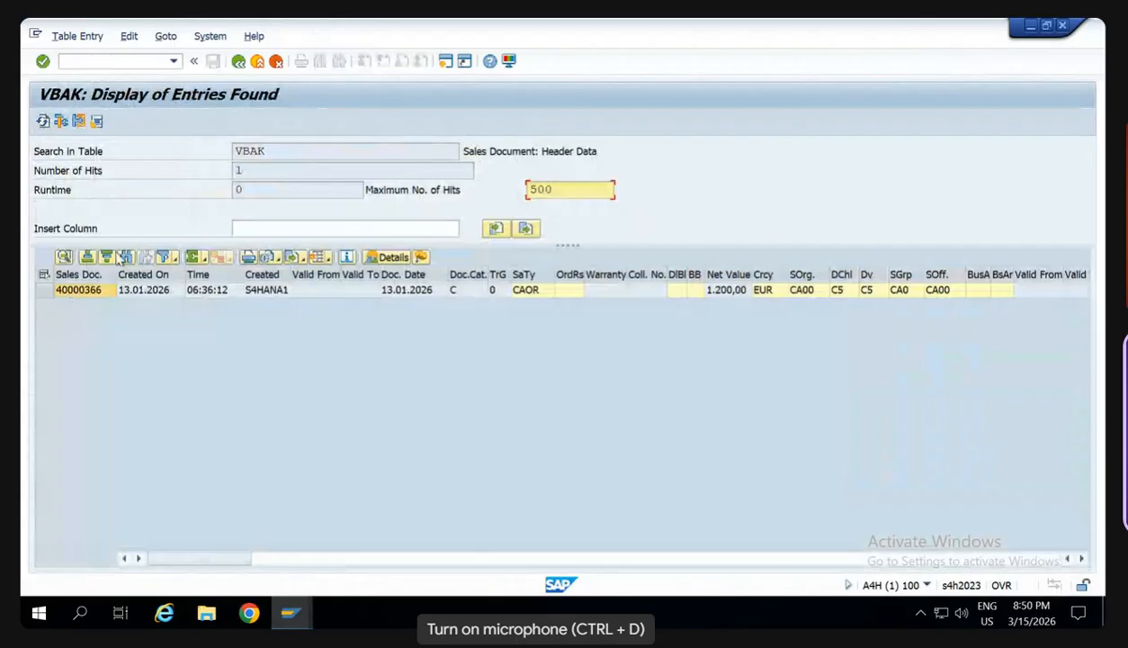
- Copy the sales document number from the VBAK results and start transaction VA03
left_click(83, 67)
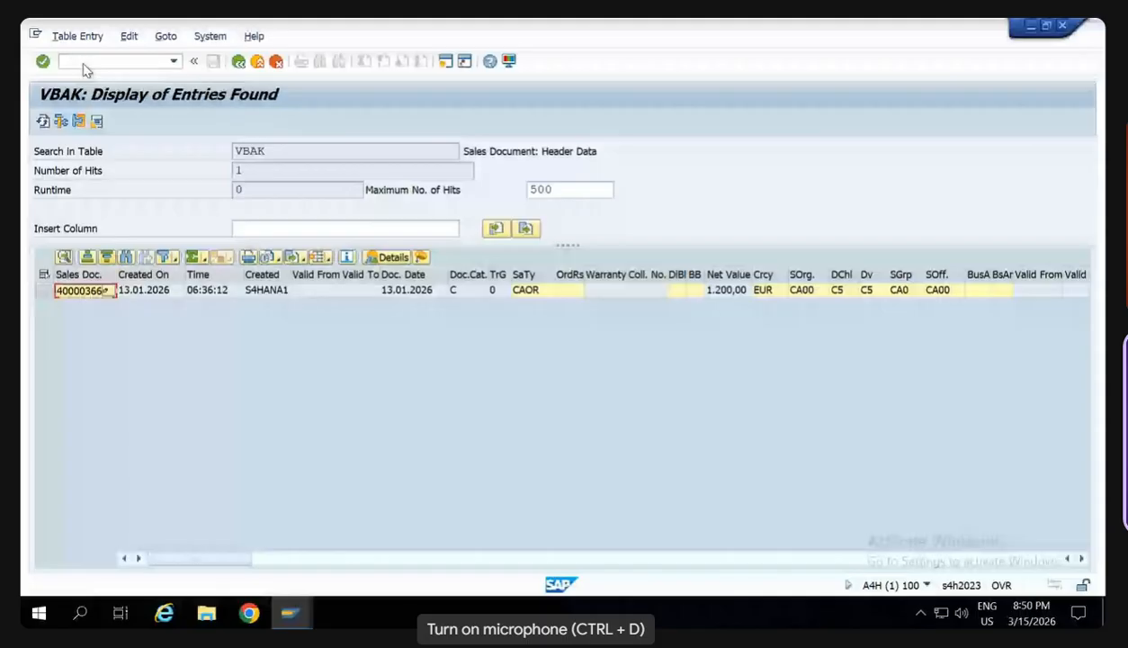
left_click(83, 63)
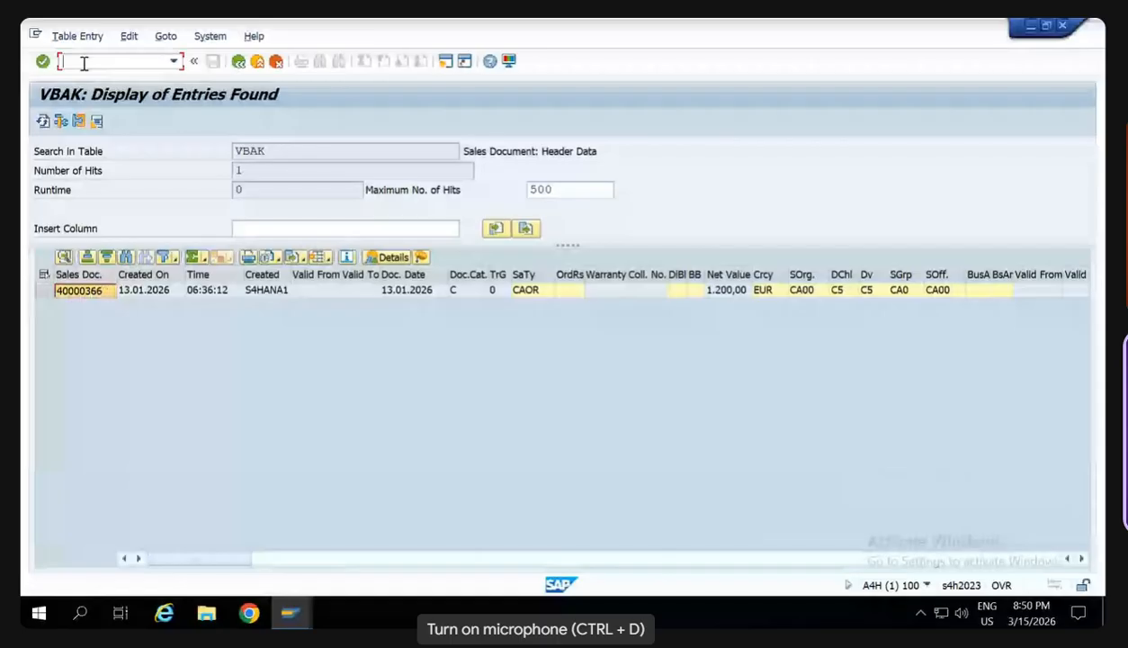
type("/n")
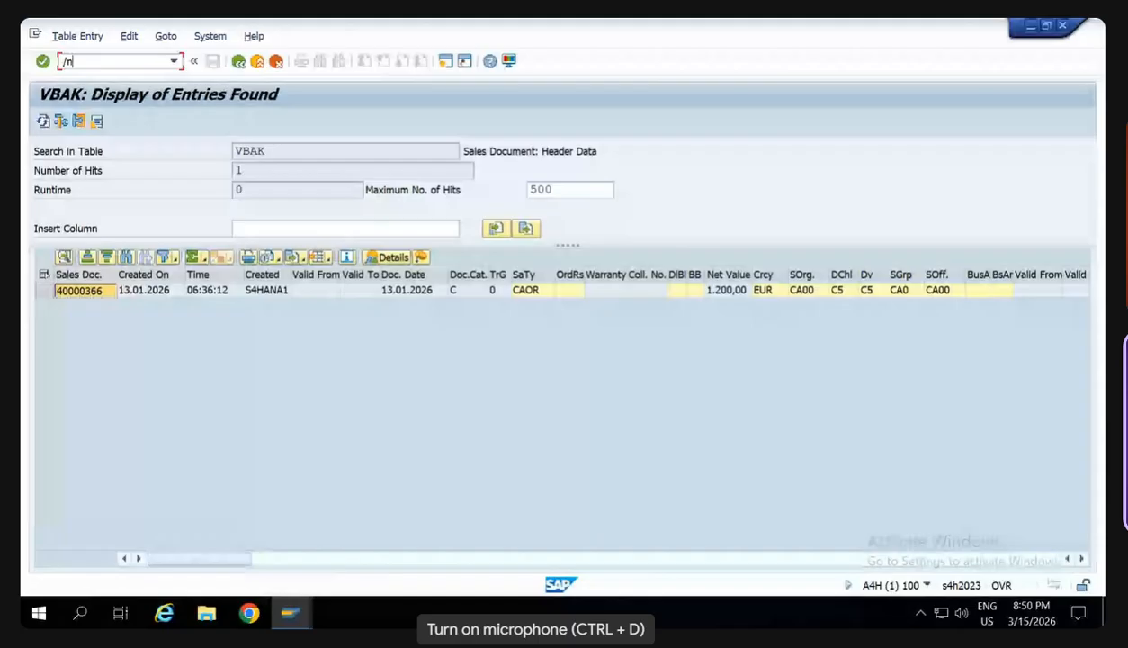
type("va03")
key("Return")
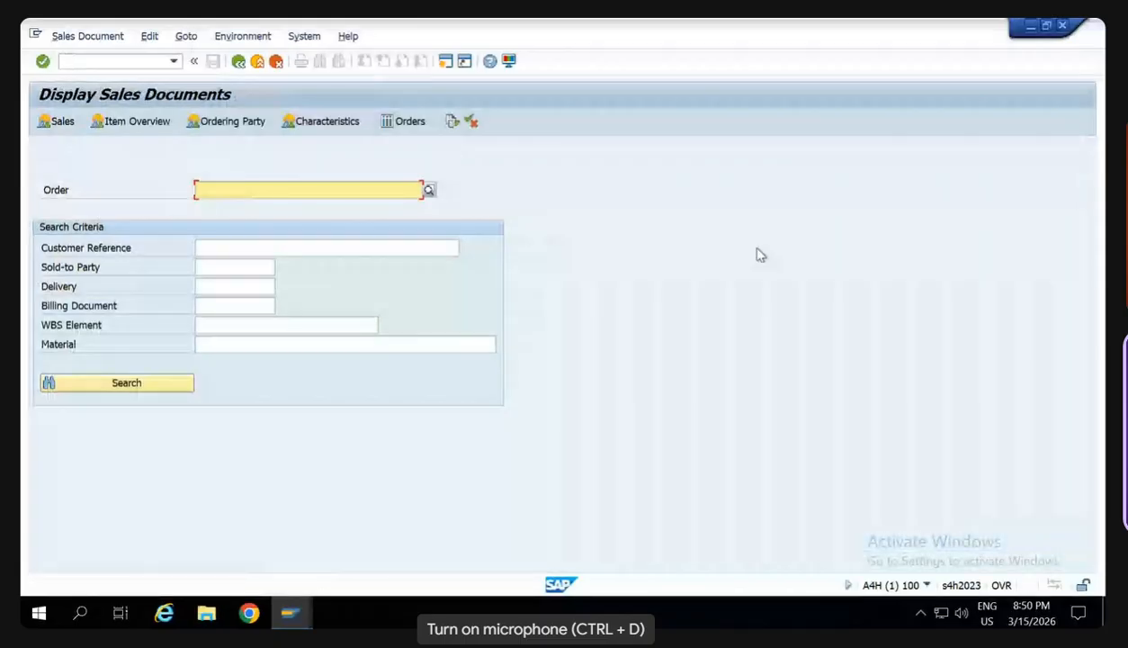
left_click(1031, 27)
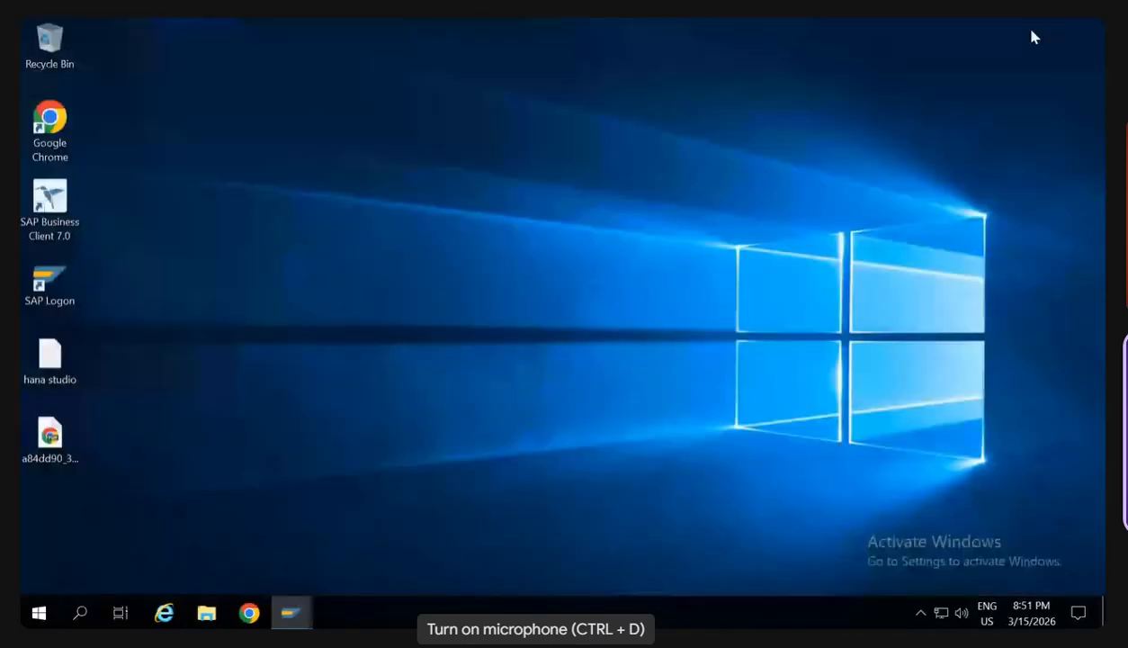
left_click(759, 172)
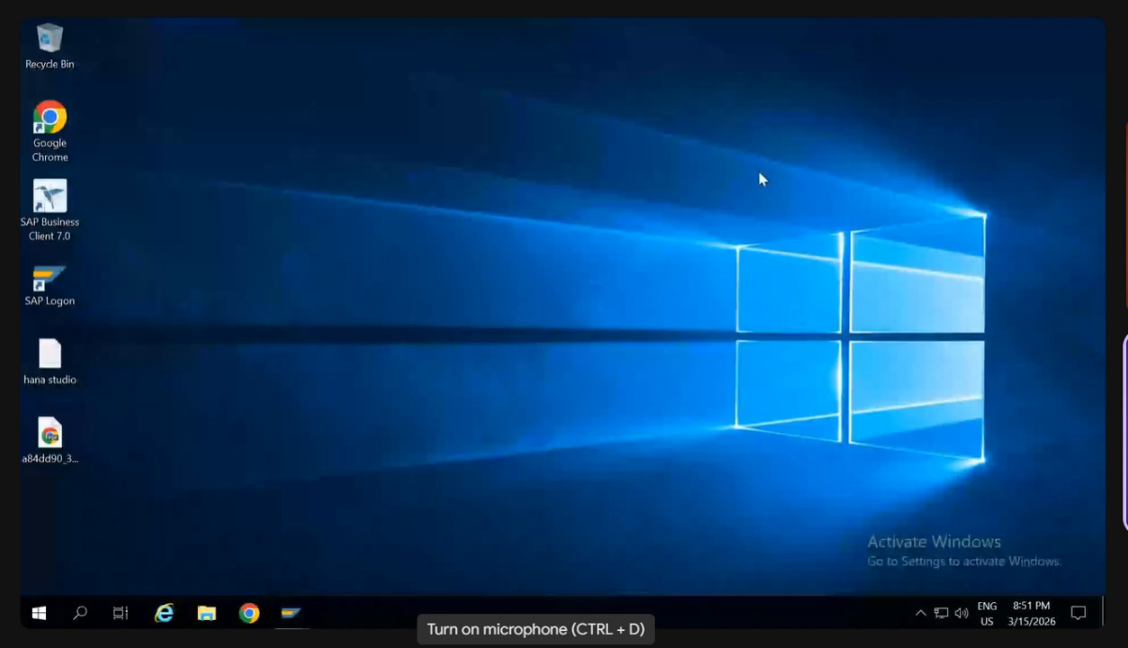
right_click(453, 267)
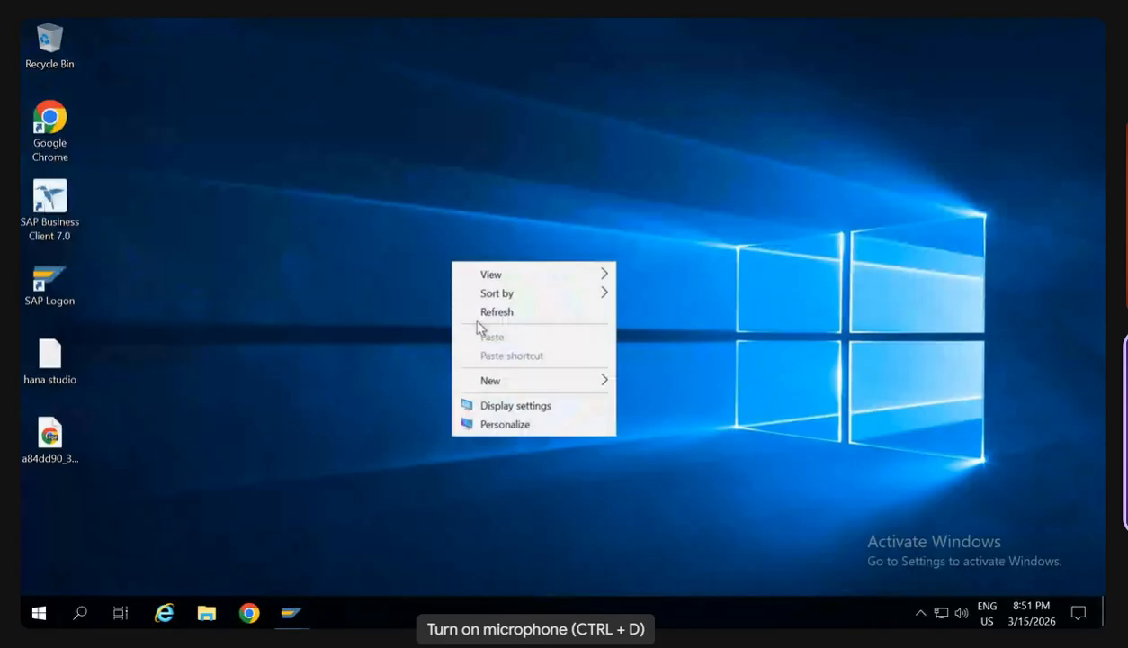
left_click(512, 315)
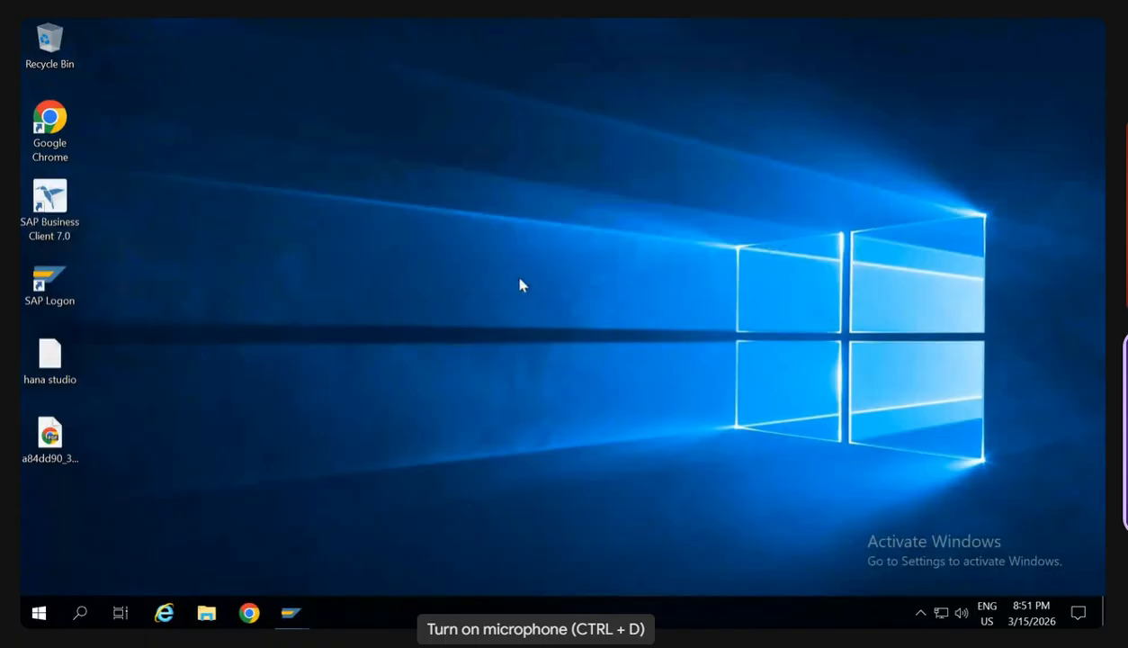
right_click(312, 256)
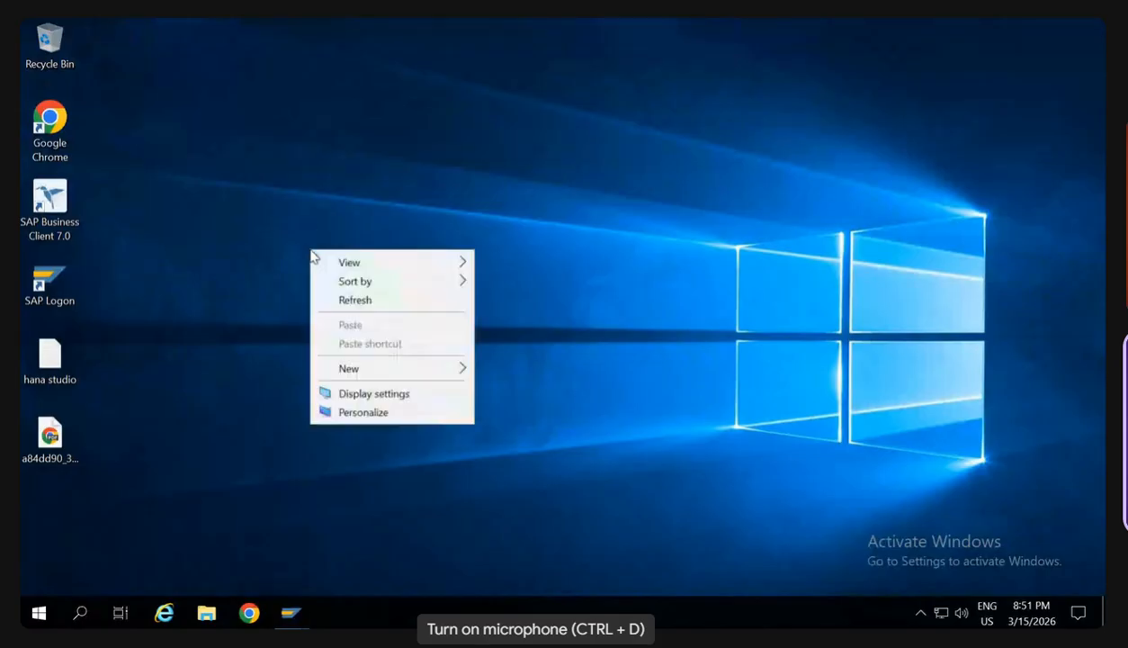
right_click(337, 303)
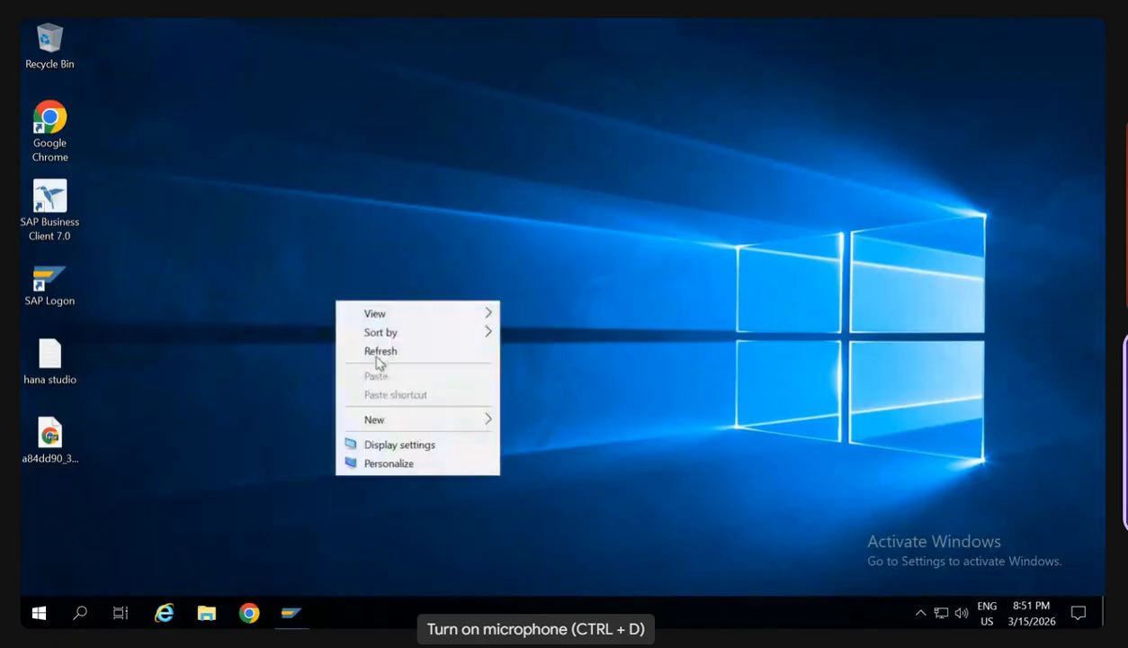
left_click(376, 357)
right_click(376, 357)
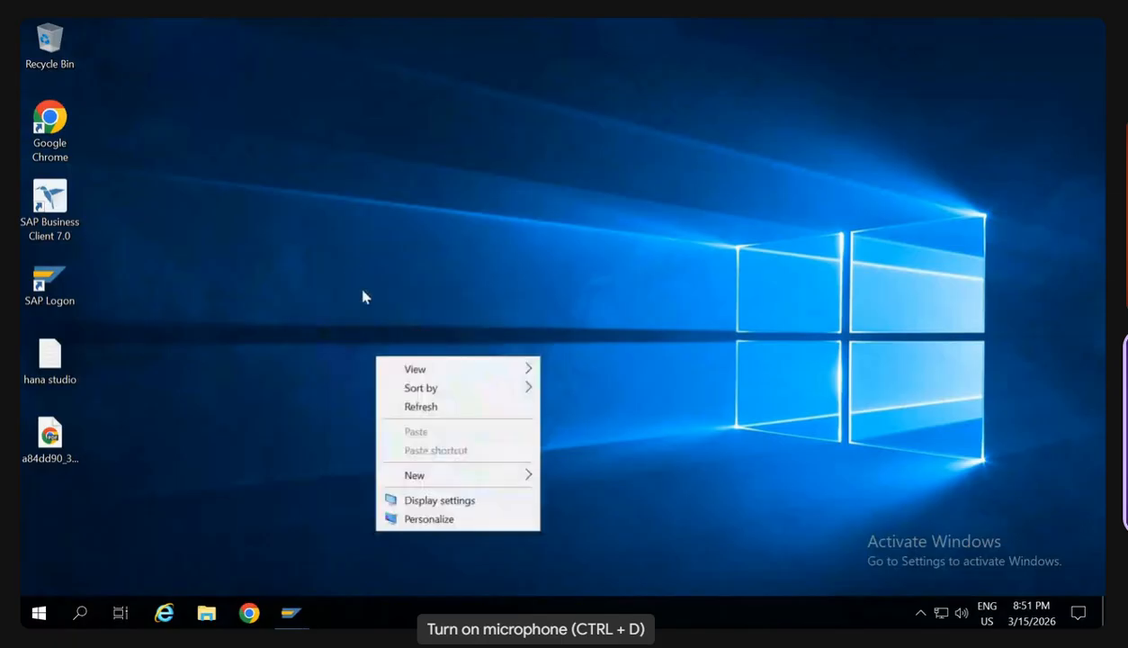
right_click(350, 263)
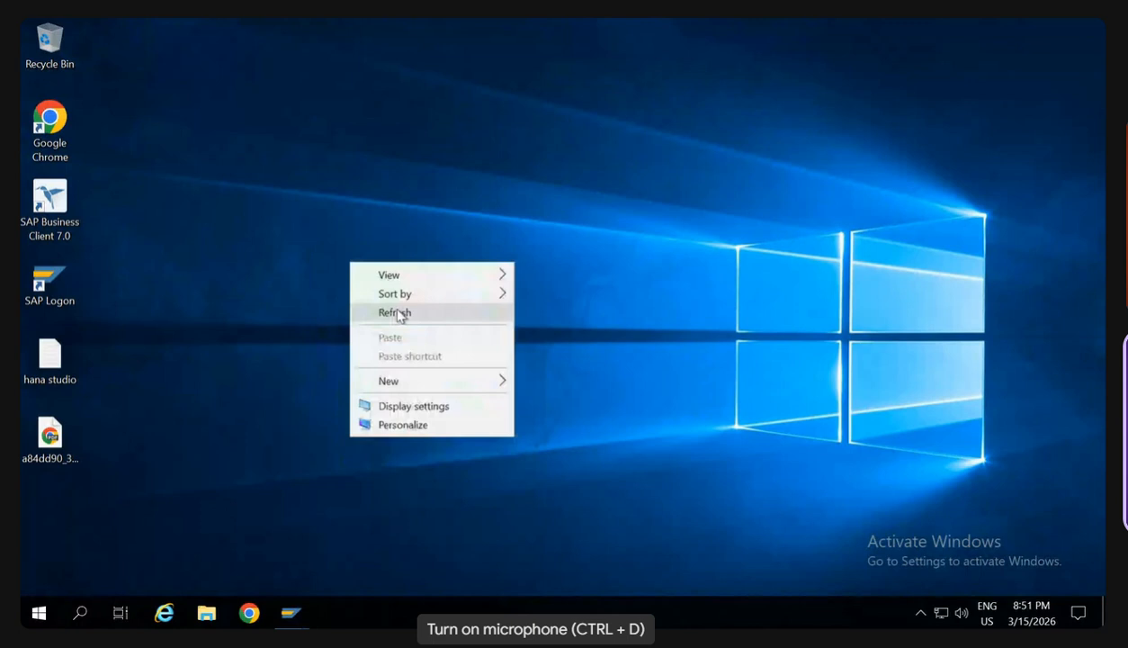
left_click(398, 314)
right_click(315, 228)
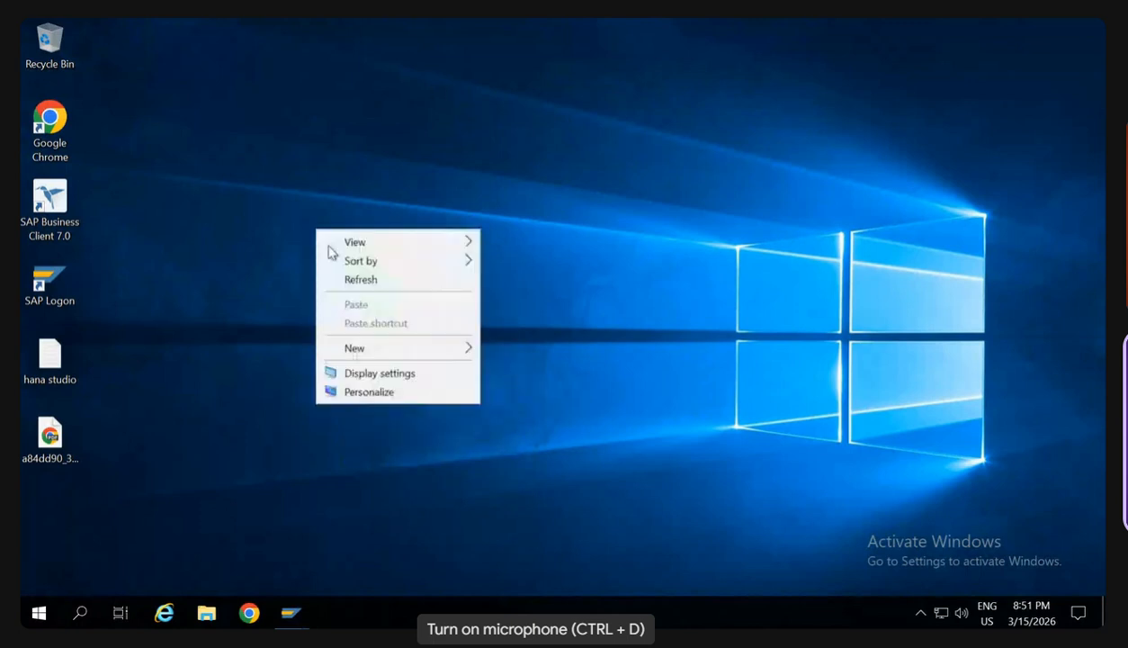
left_click(365, 280)
right_click(369, 284)
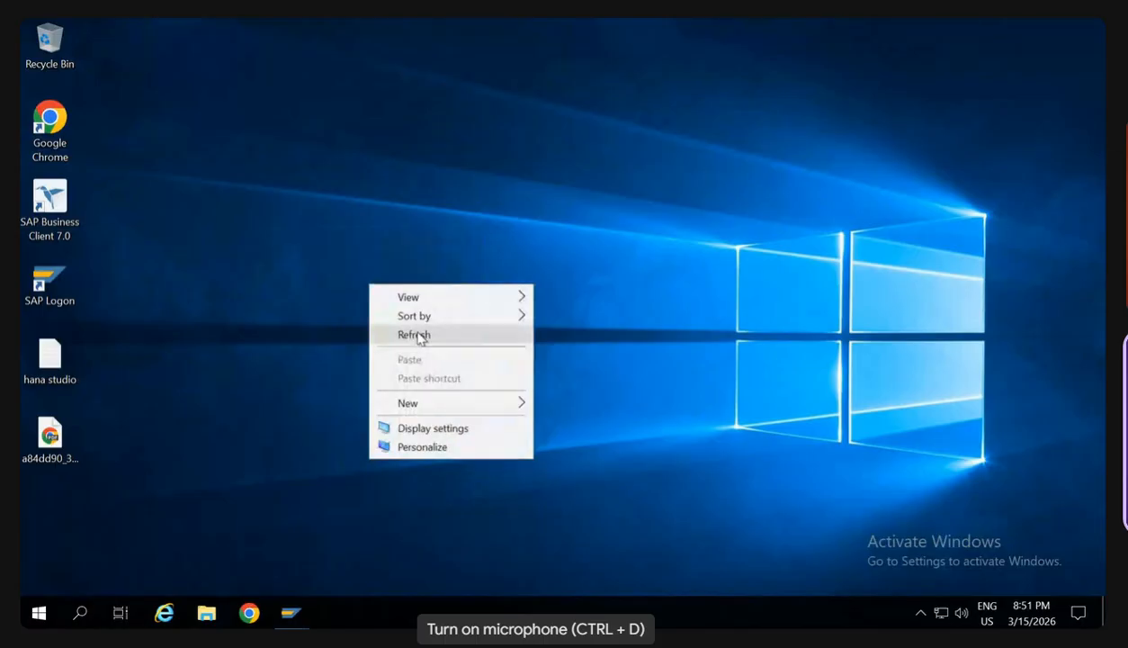
left_click(306, 565)
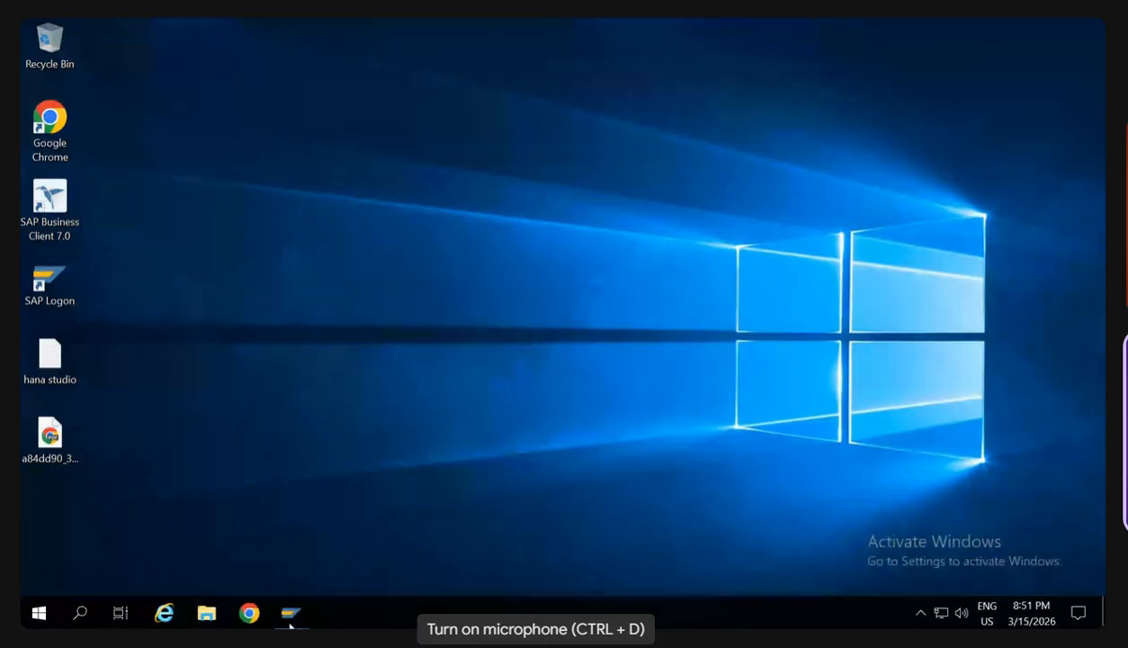
- Return to the SAP Display Sales Documents window, display the sales order by its copied number, and enter /o as the command
mouse_move(290, 625)
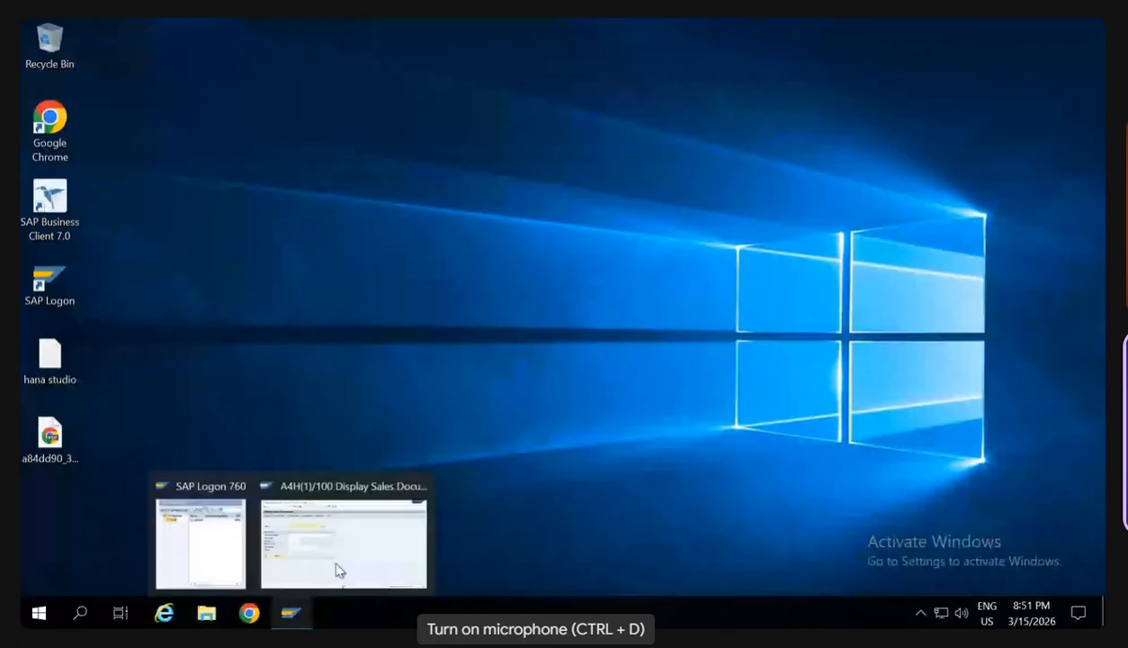
left_click(339, 570)
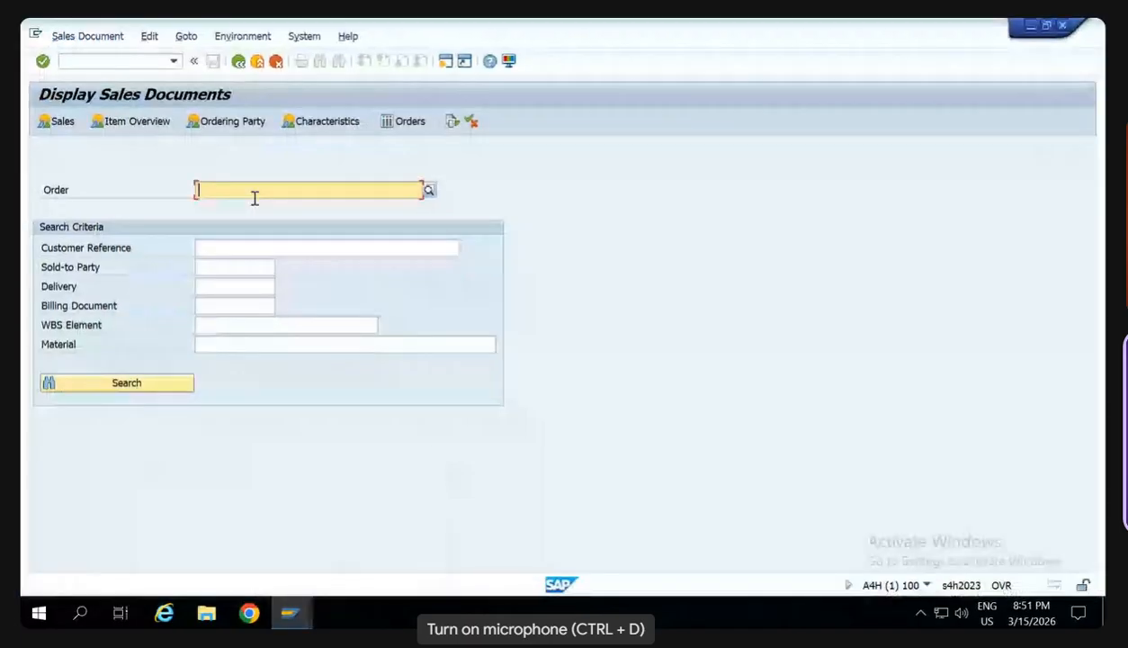
type("40000366")
key("Return")
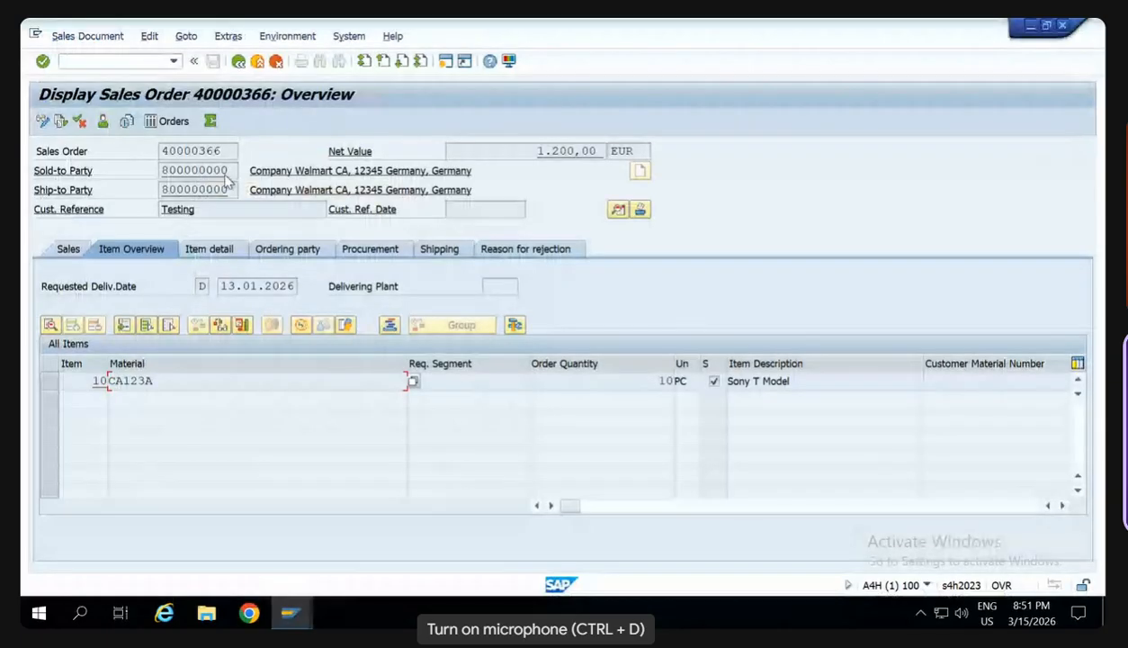
left_click(84, 62)
type("/o")
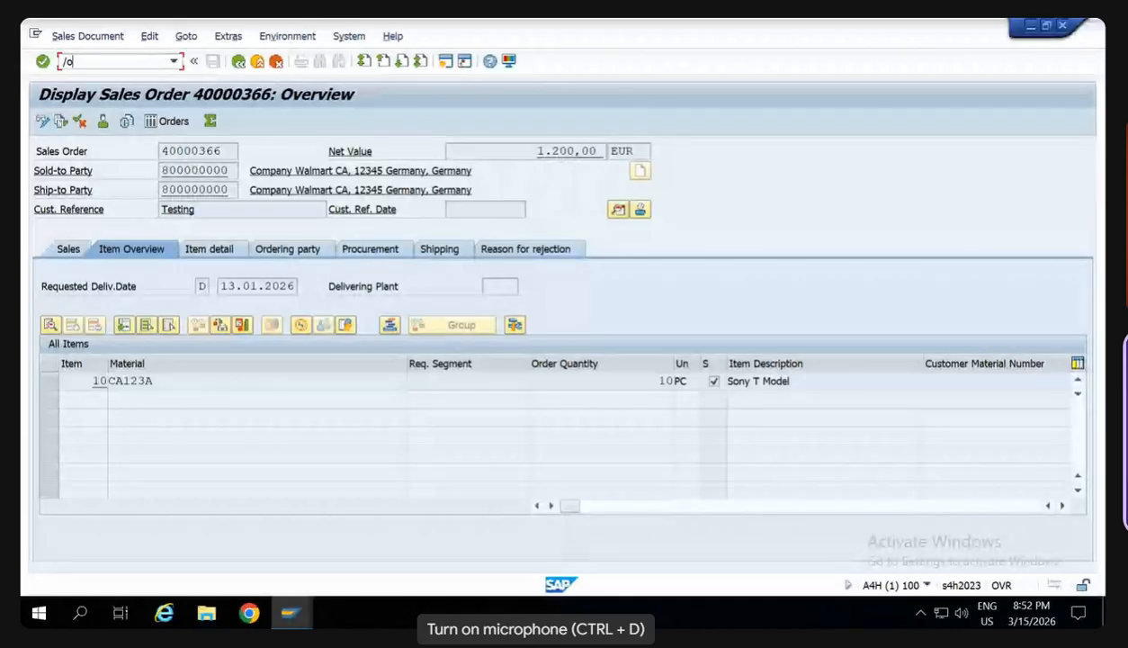
- Switch to File Explorer and open the SAD SD Training Material PDF from the SAP folder in Microsoft Edge
left_click(760, 24)
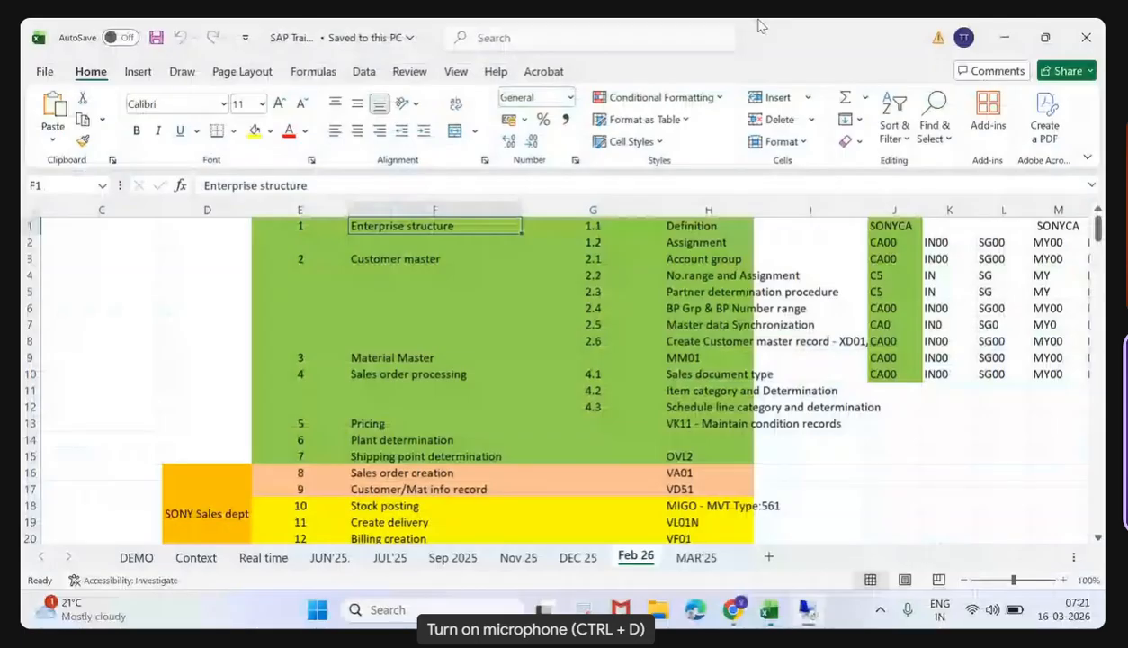
left_click(653, 611)
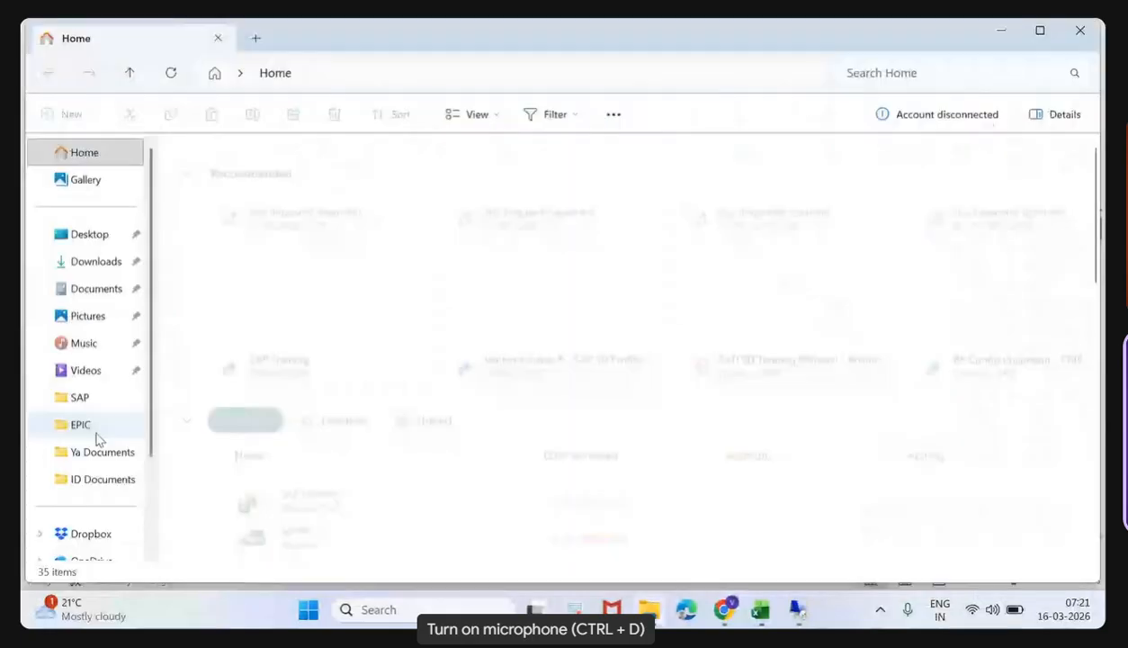
left_click(90, 407)
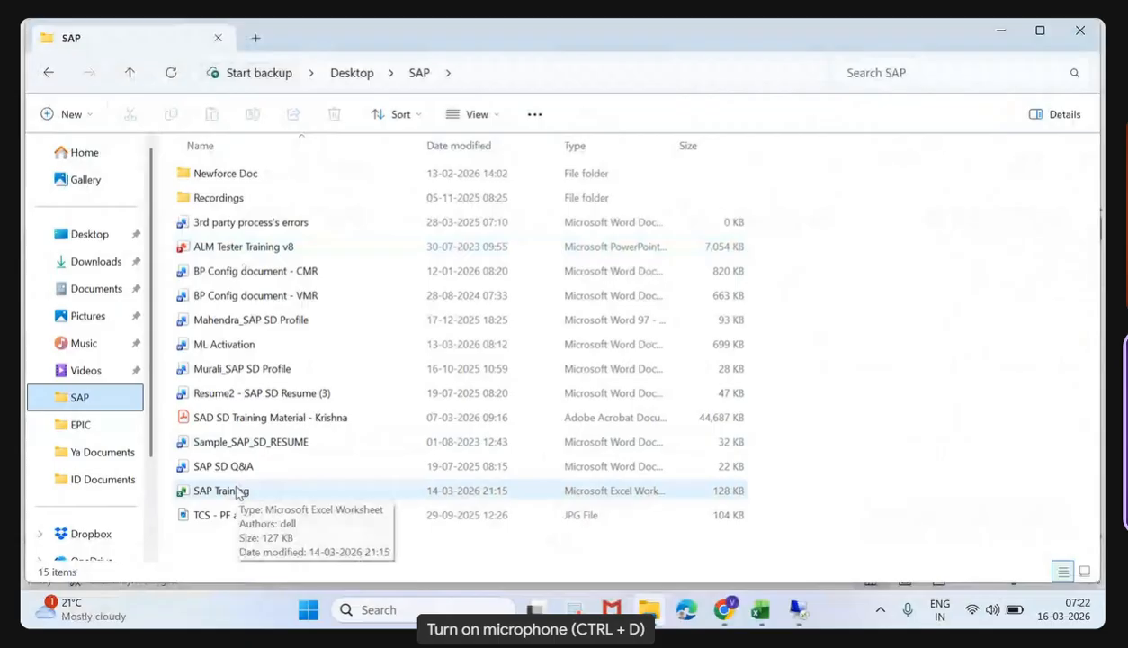
left_click(235, 418)
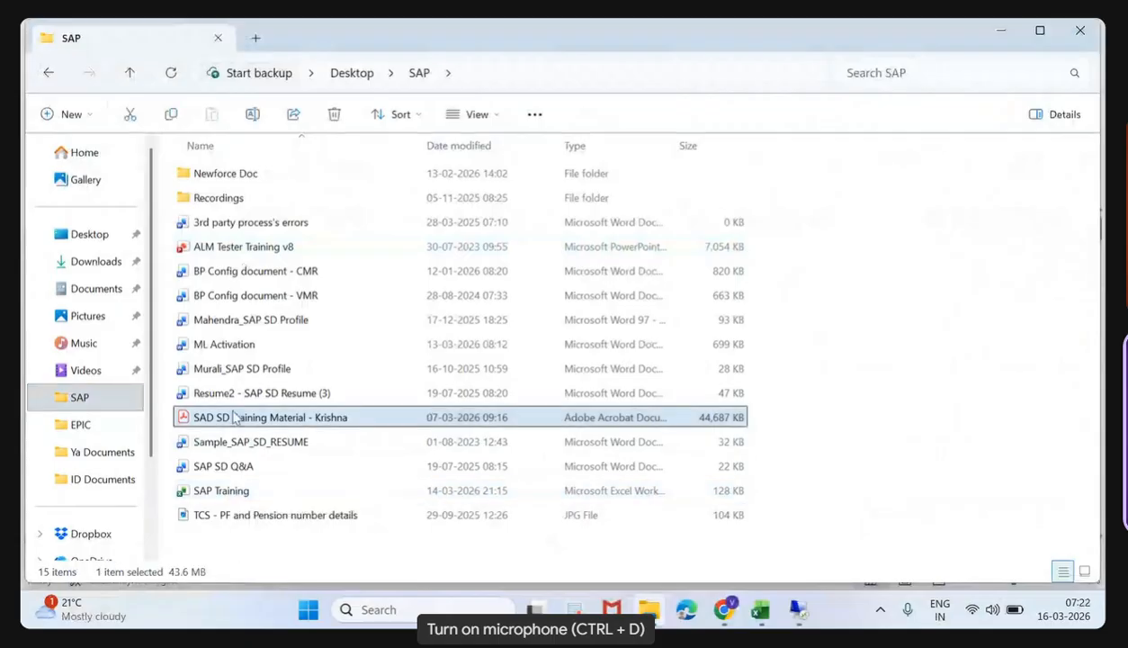
right_click(235, 418)
mouse_move(477, 215)
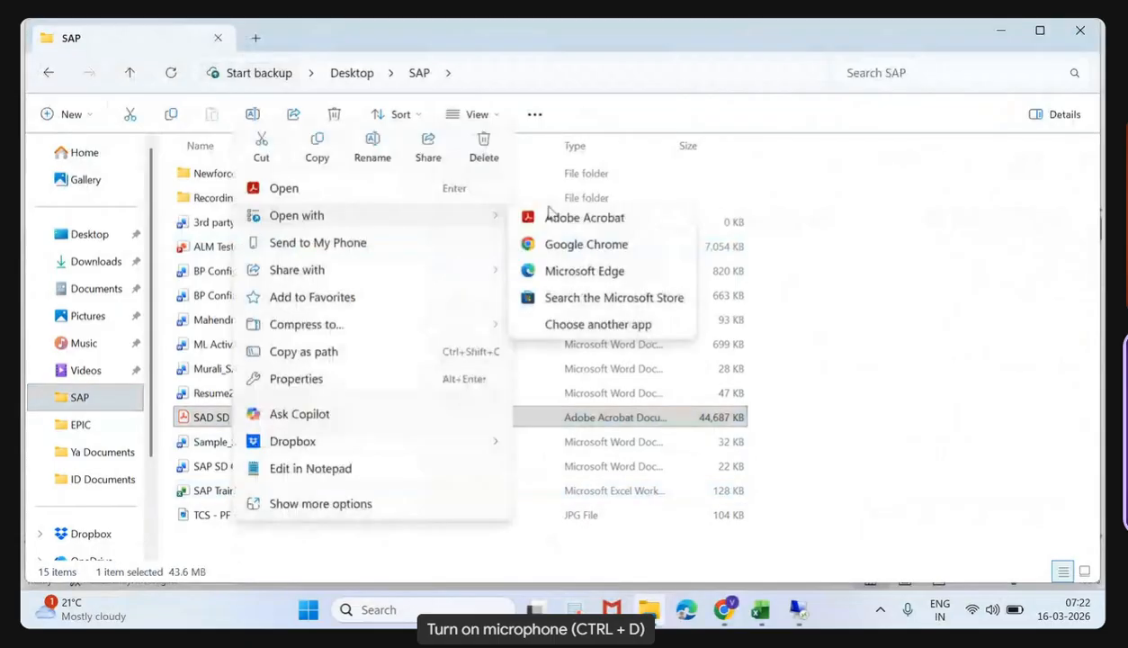
left_click(562, 270)
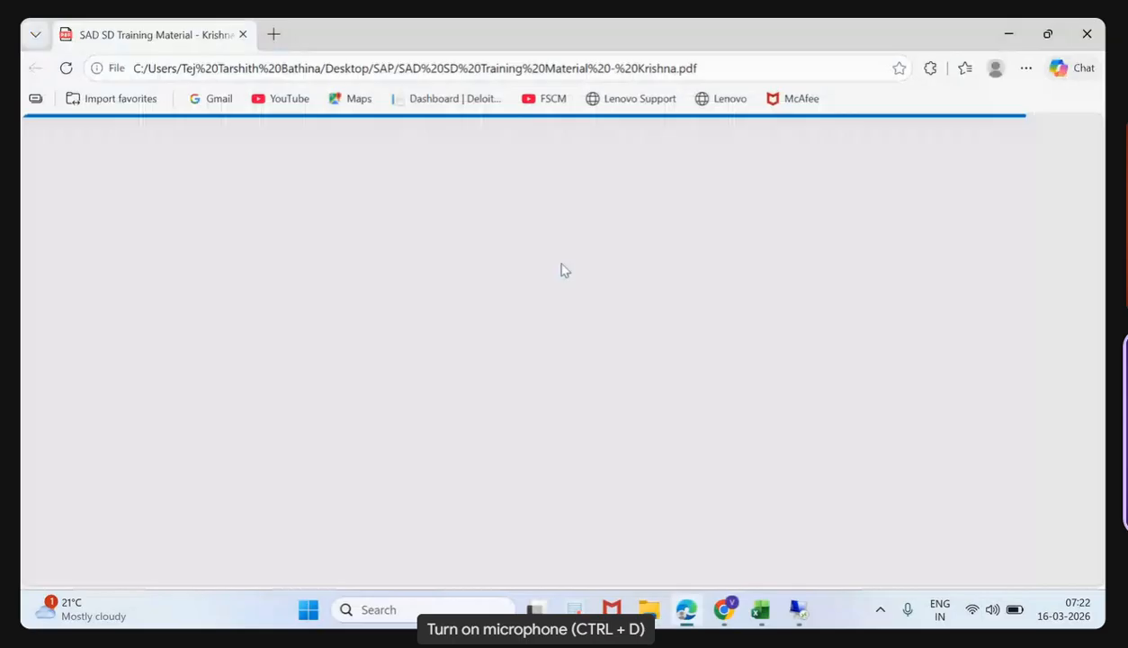
- Examine the PDF's handwritten notes on defining and assigning the pricing procedure, including its control fields and the RVAA01 diagram
scroll(573, 394, "up", 3)
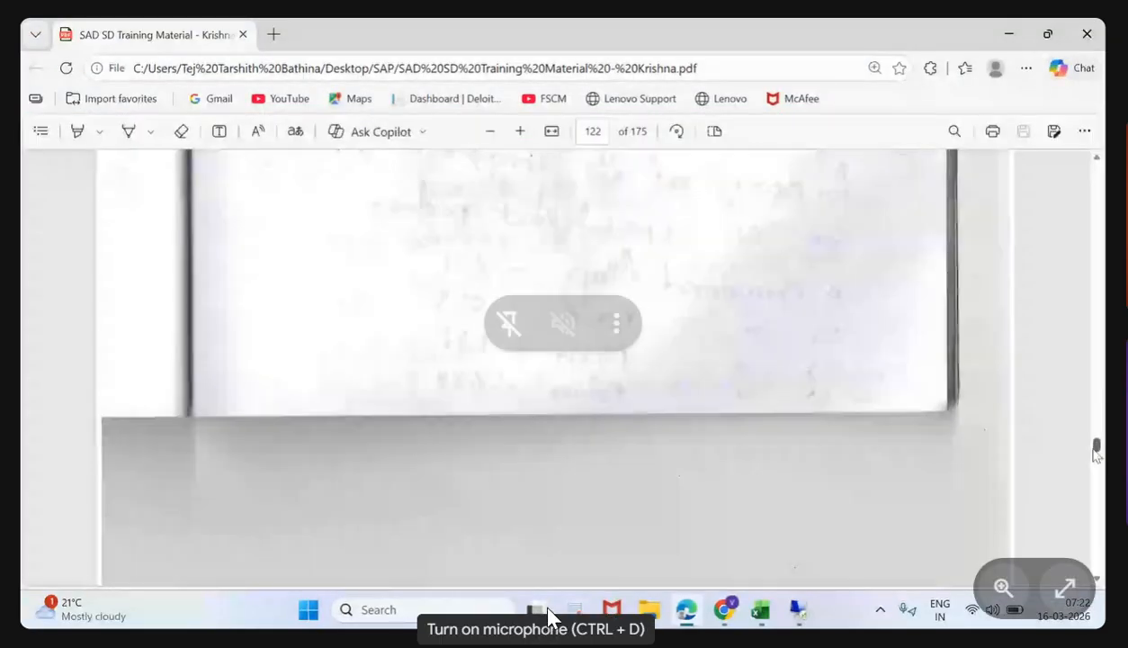
left_click_drag(1097, 447, 1096, 283)
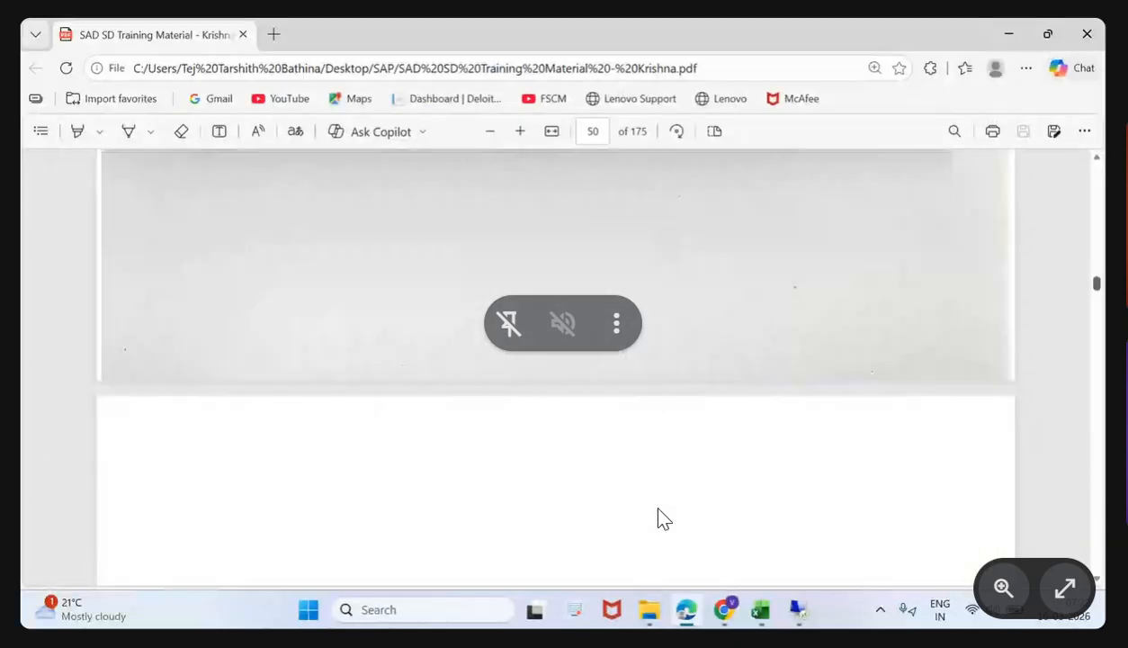
scroll(715, 387, "up", 5)
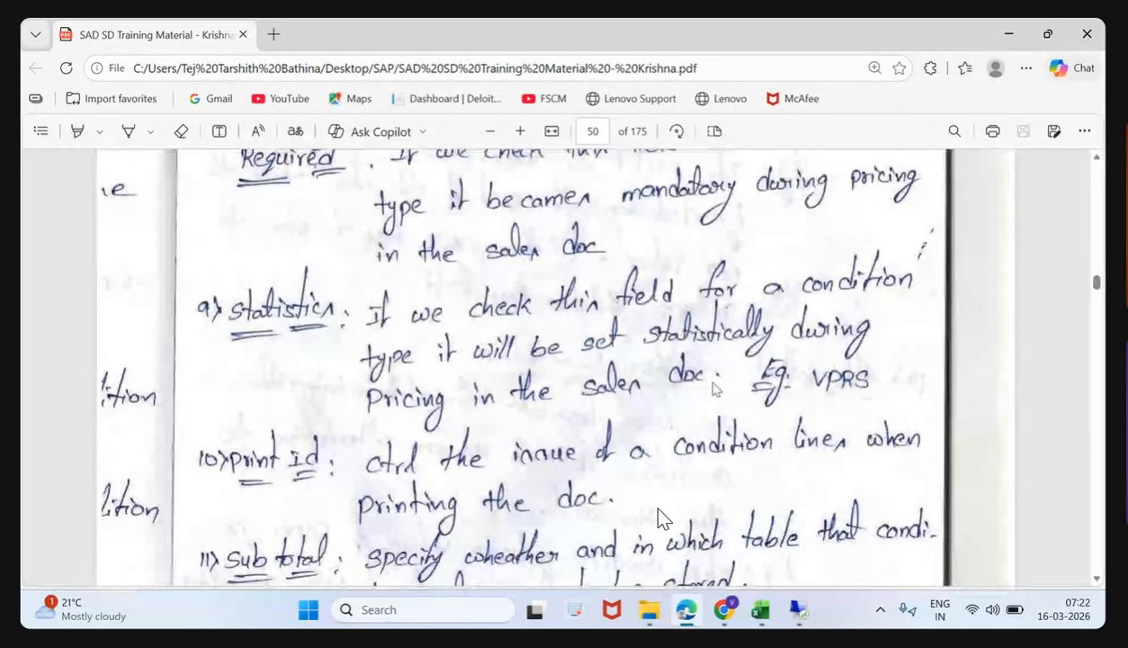
scroll(657, 518, "up", 5)
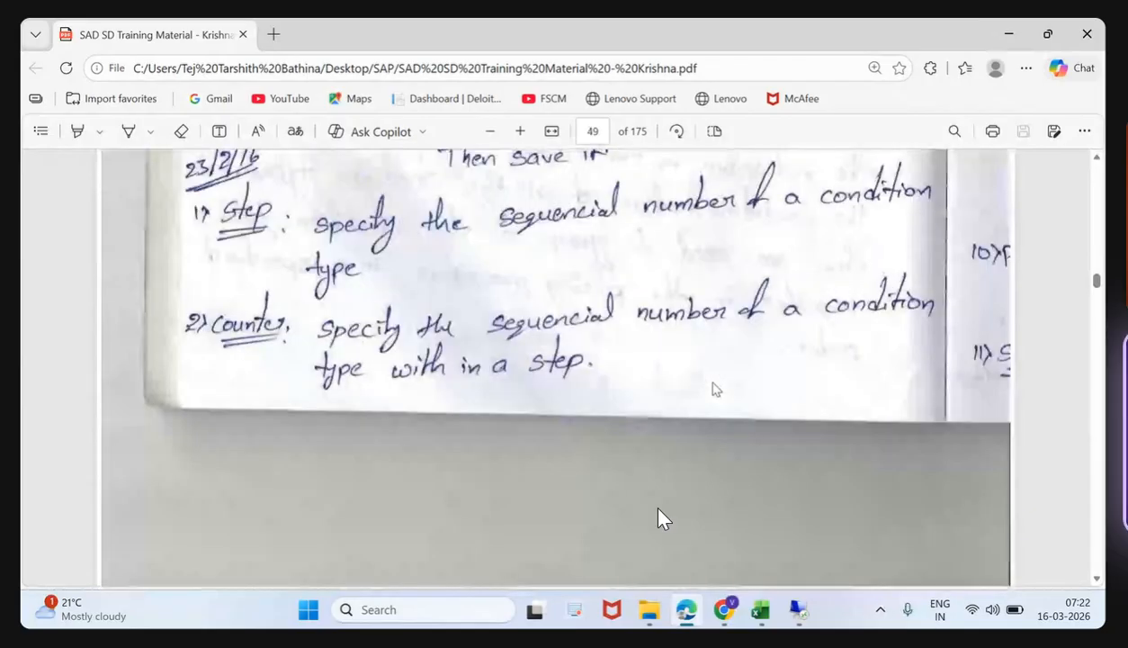
scroll(658, 517, "up", 3)
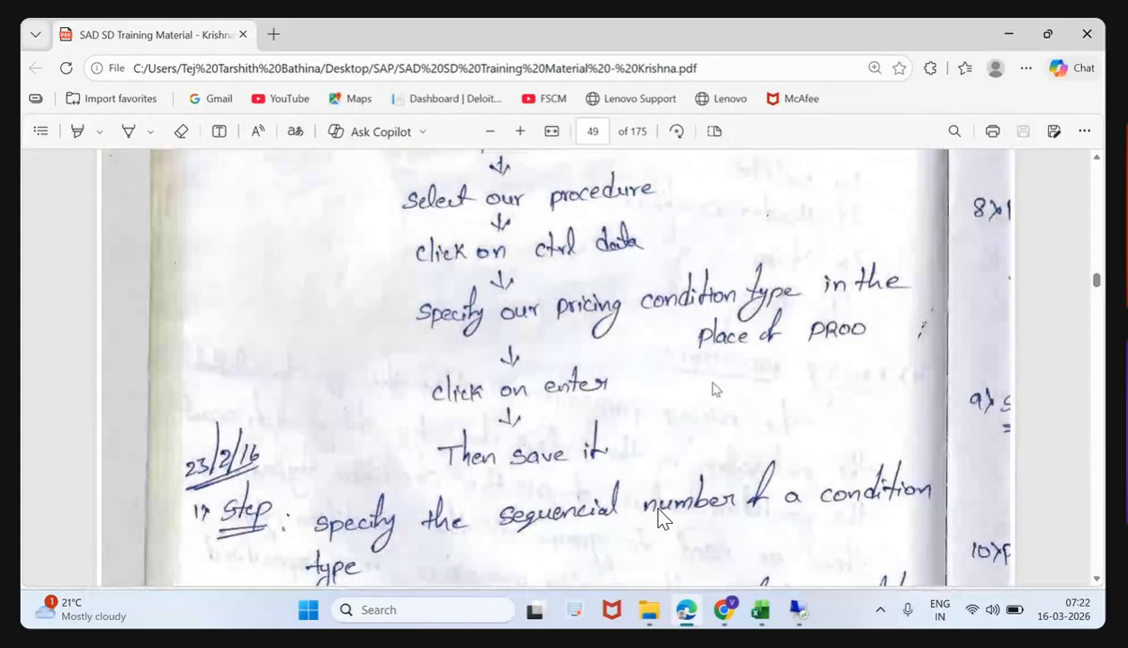
scroll(658, 517, "up", 1)
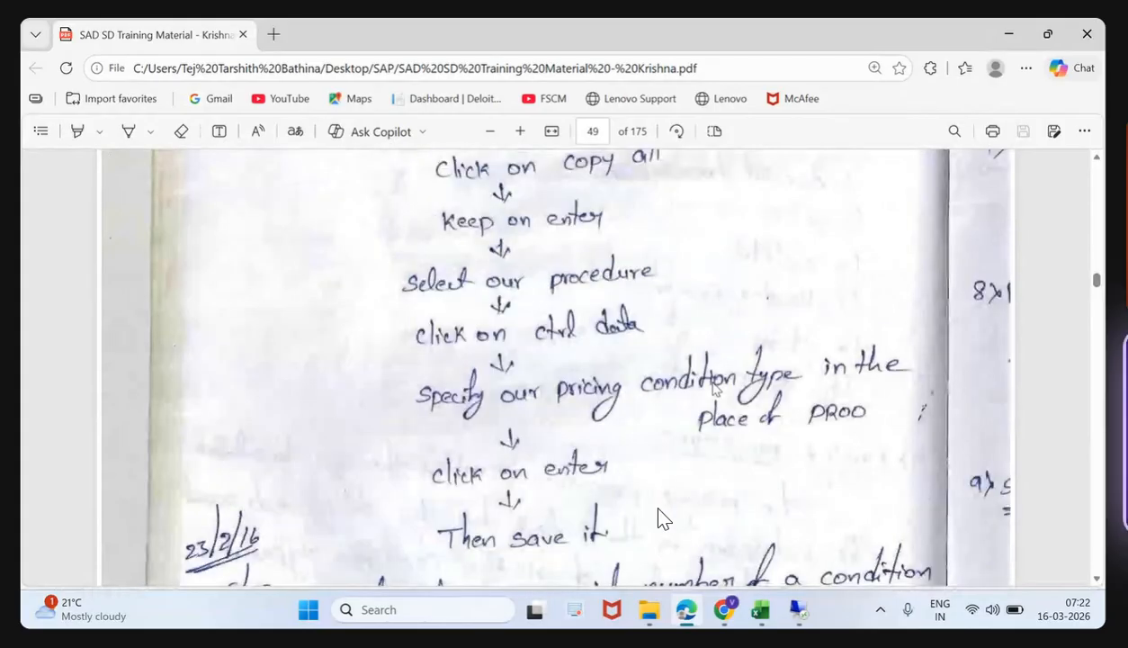
scroll(661, 519, "up", 3)
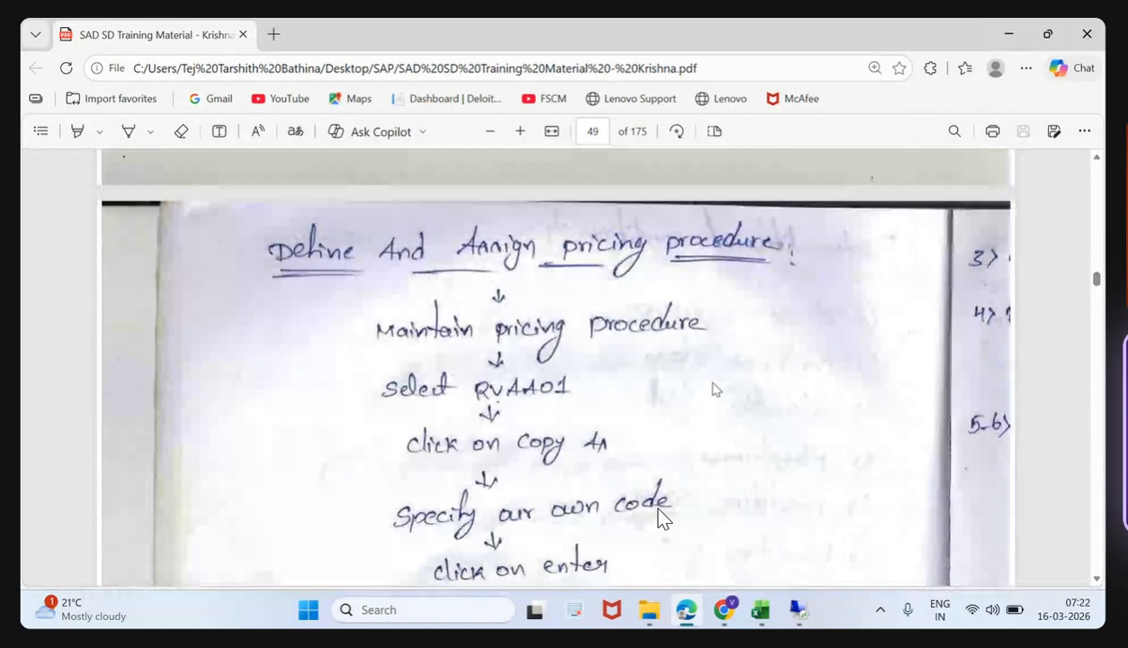
scroll(661, 517, "up", 5)
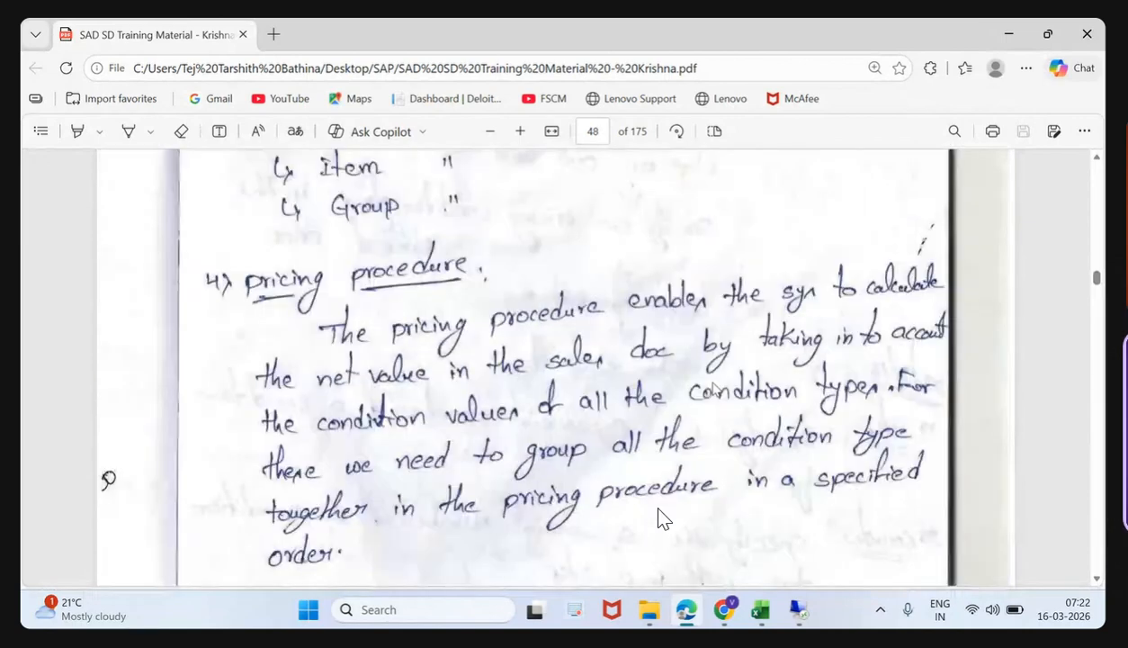
scroll(658, 517, "down", 8)
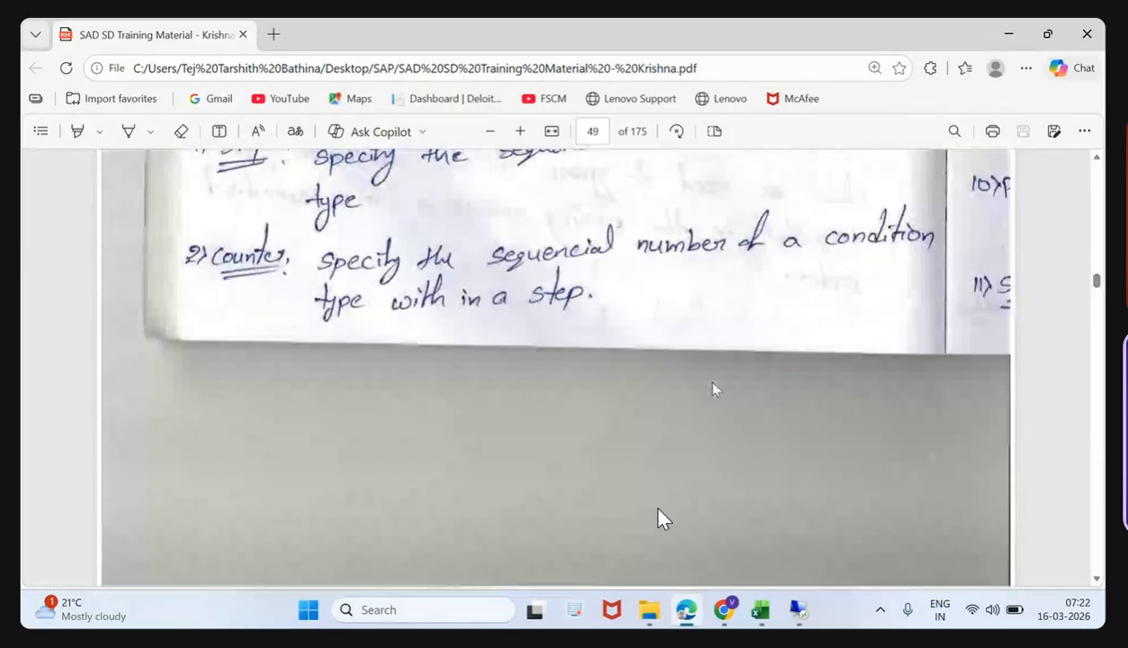
scroll(659, 519, "down", 2)
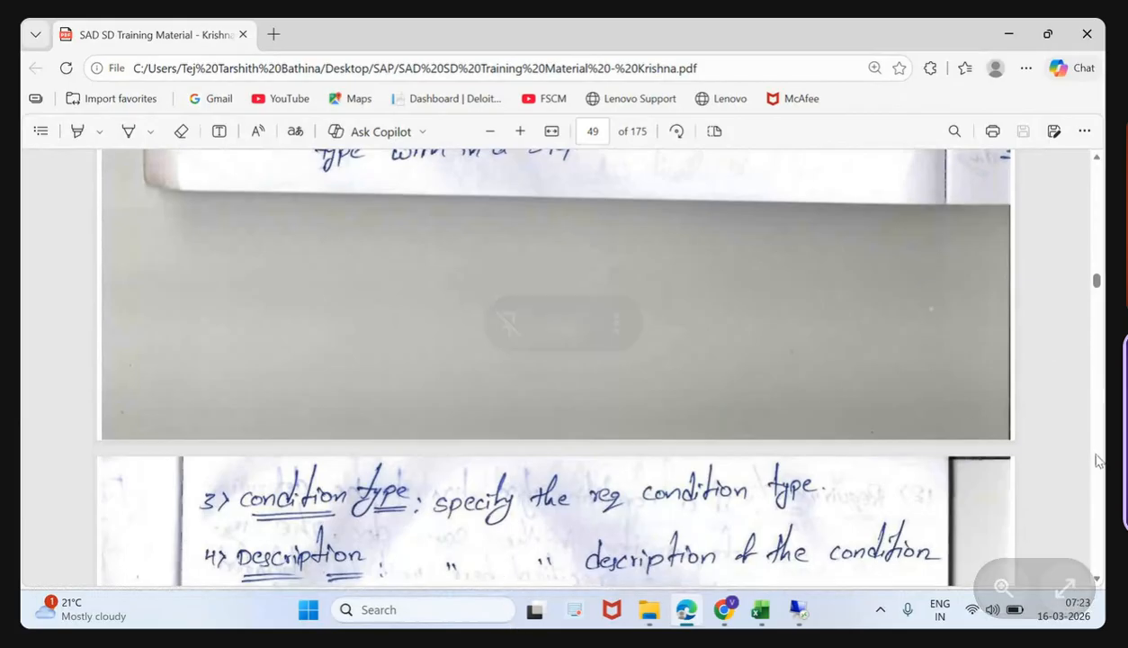
scroll(1096, 460, "down", 4)
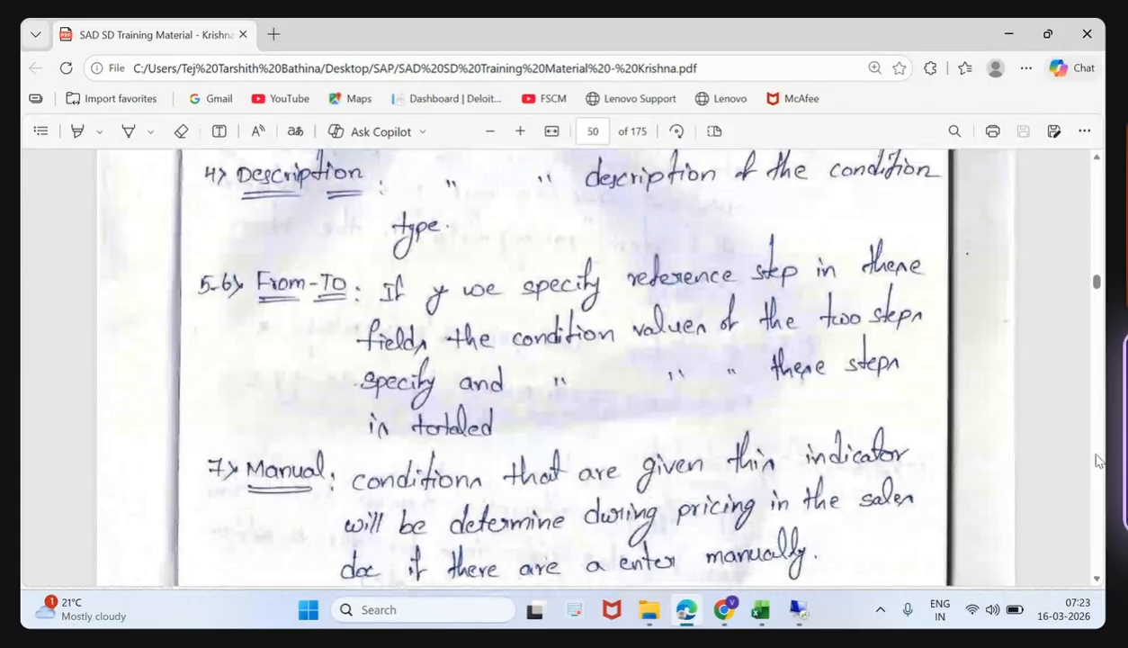
scroll(1095, 460, "down", 15)
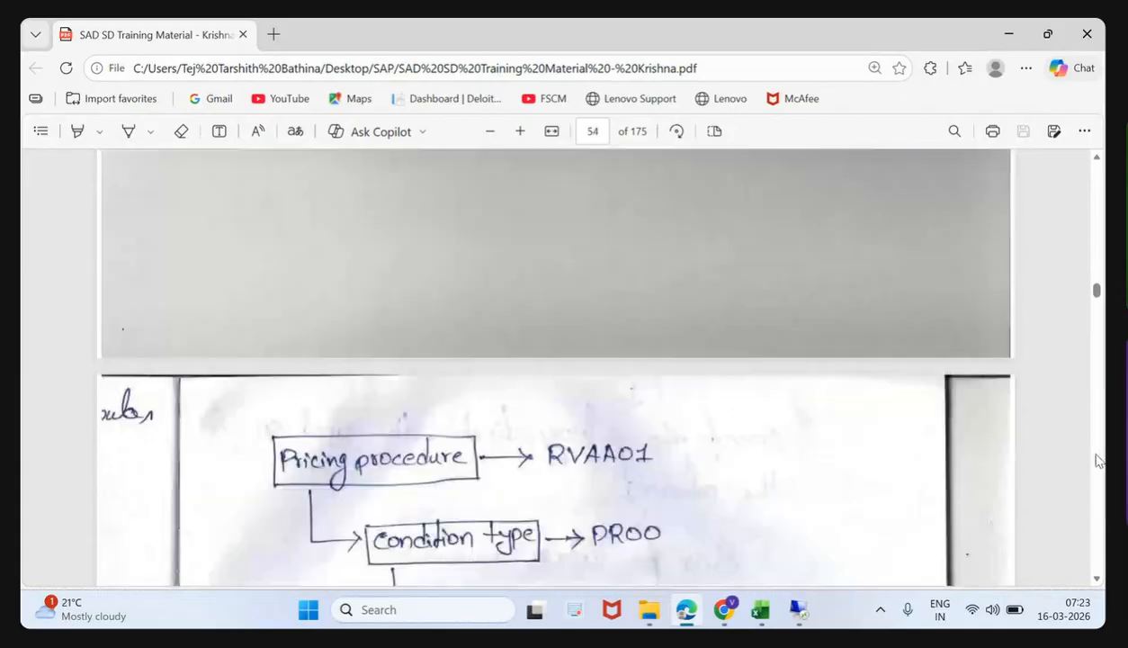
scroll(1096, 460, "down", 8)
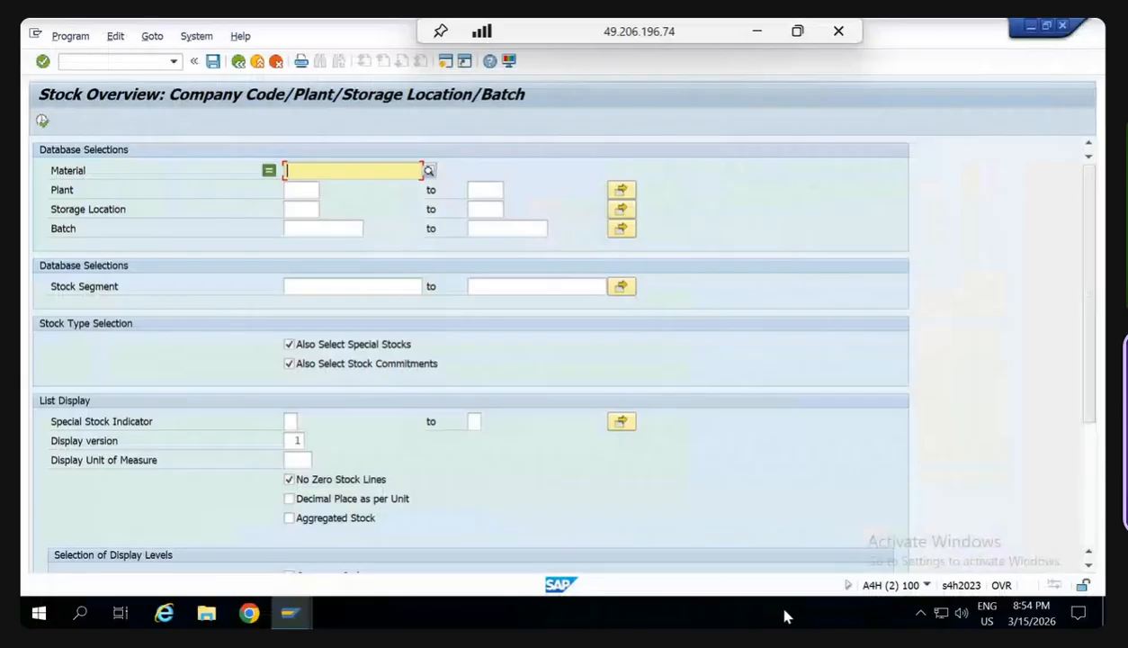
- Display the stock overview for material CA123A without restricting the plant
type("CA123")
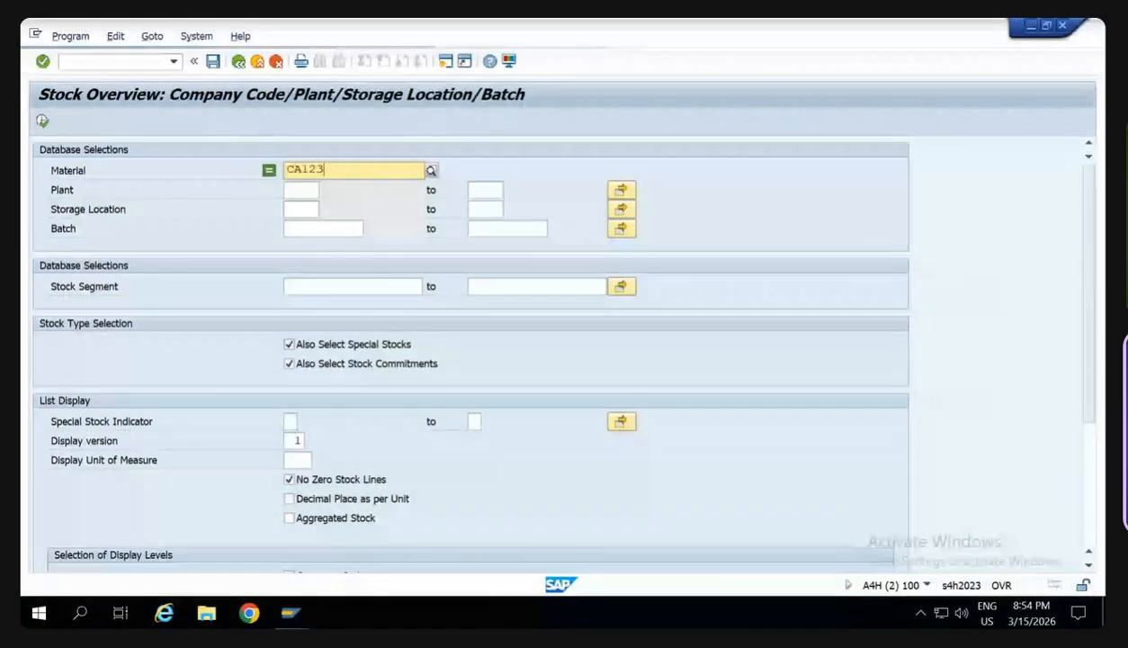
type("A")
key("Tab")
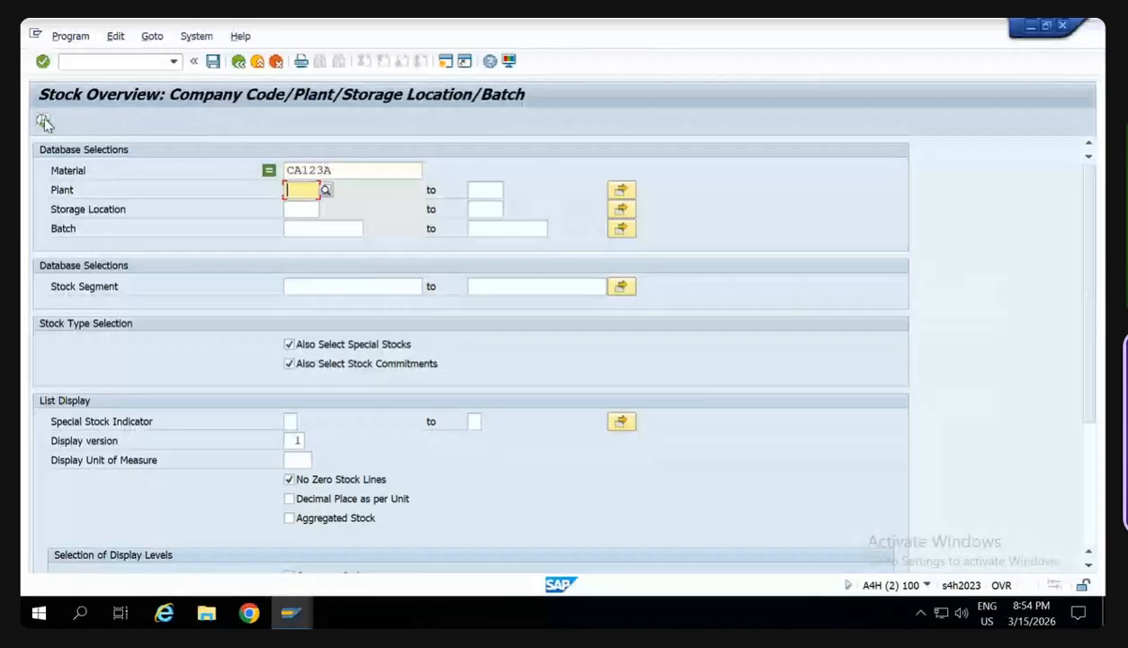
left_click(44, 122)
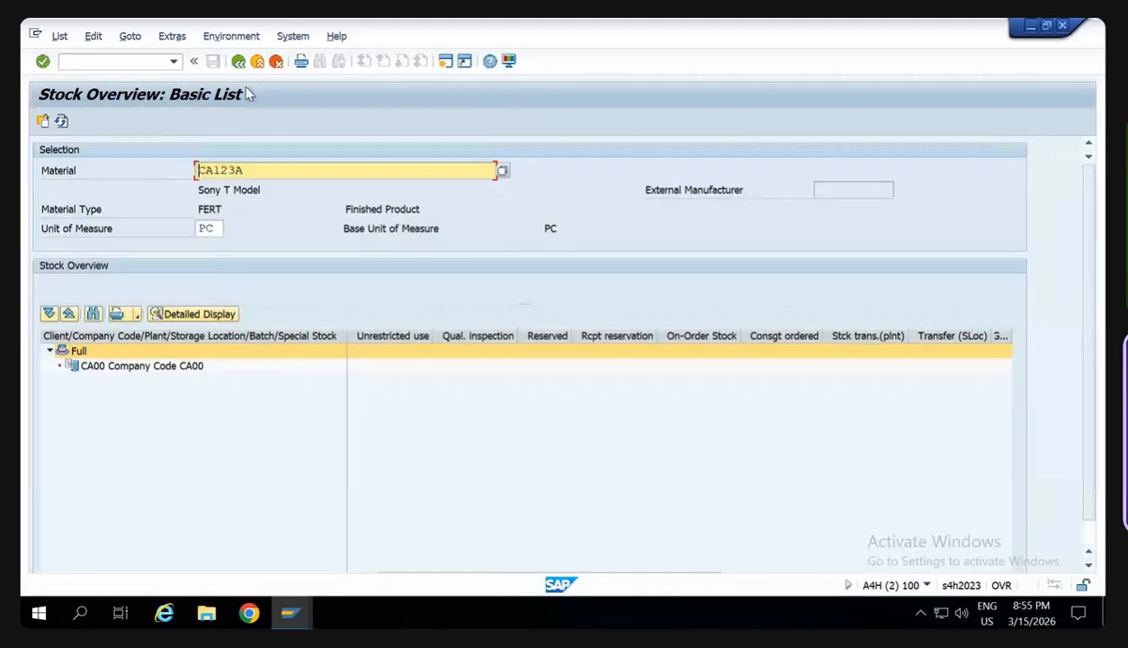
- Return to the stock selection and display the stock overview for material IE123C in plant IE00
key("F3")
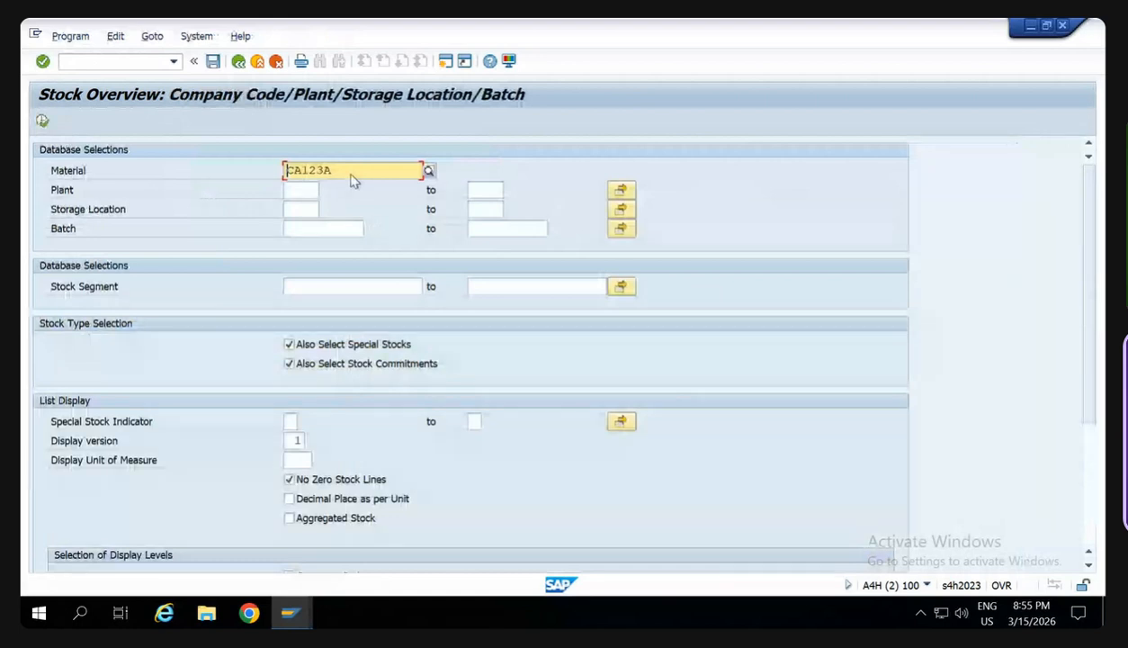
left_click(352, 174)
key("BackSpace")
key("BackSpace")
key("BackSpace")
key("BackSpace")
key("BackSpace")
key("BackSpace")
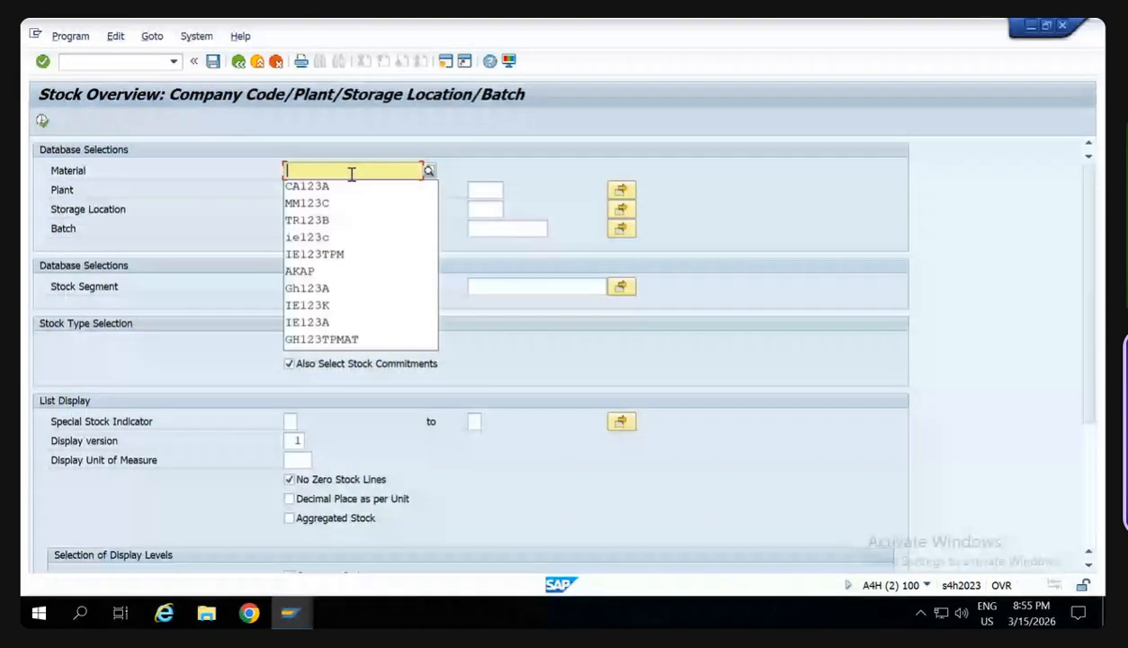
type("IE123C")
left_click(314, 196)
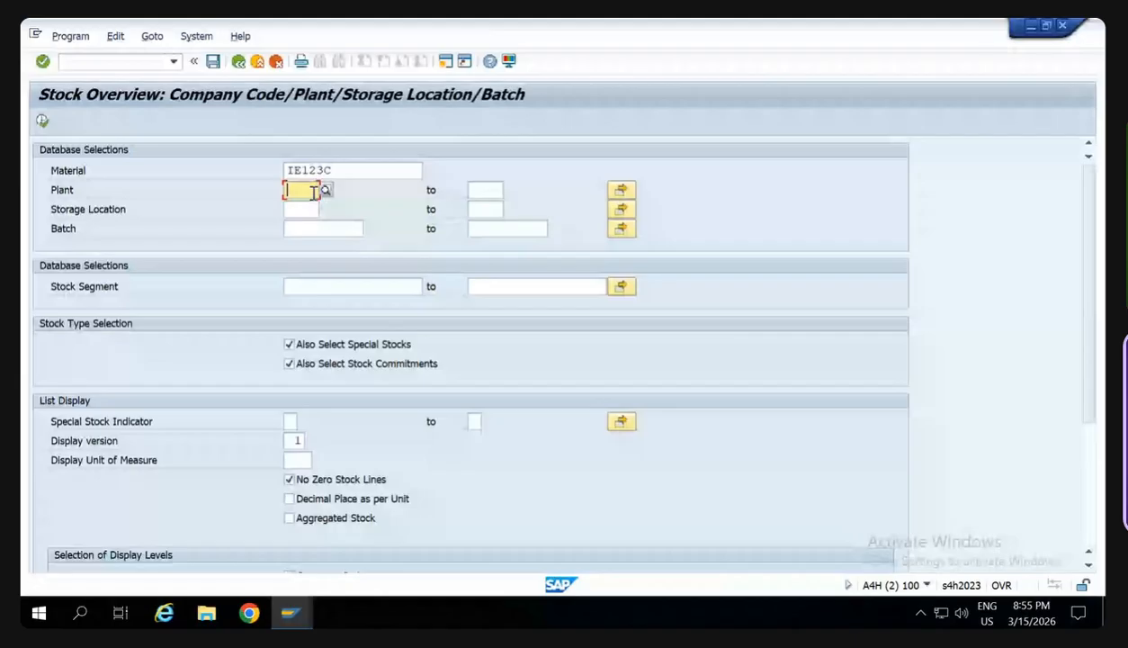
type("IE00")
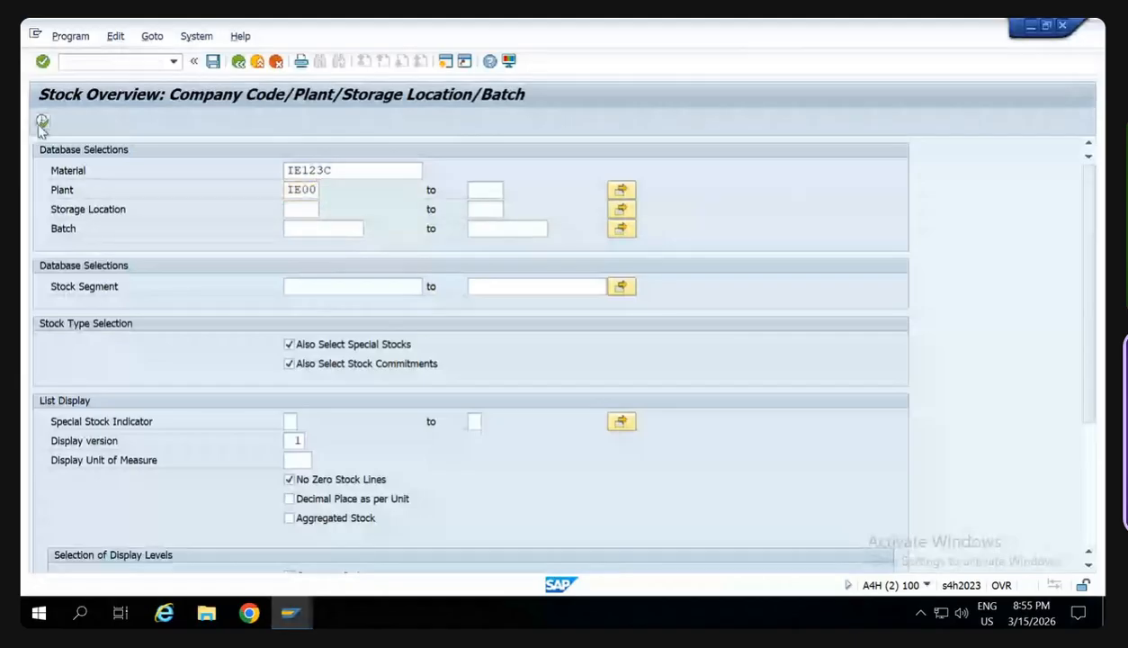
left_click(42, 124)
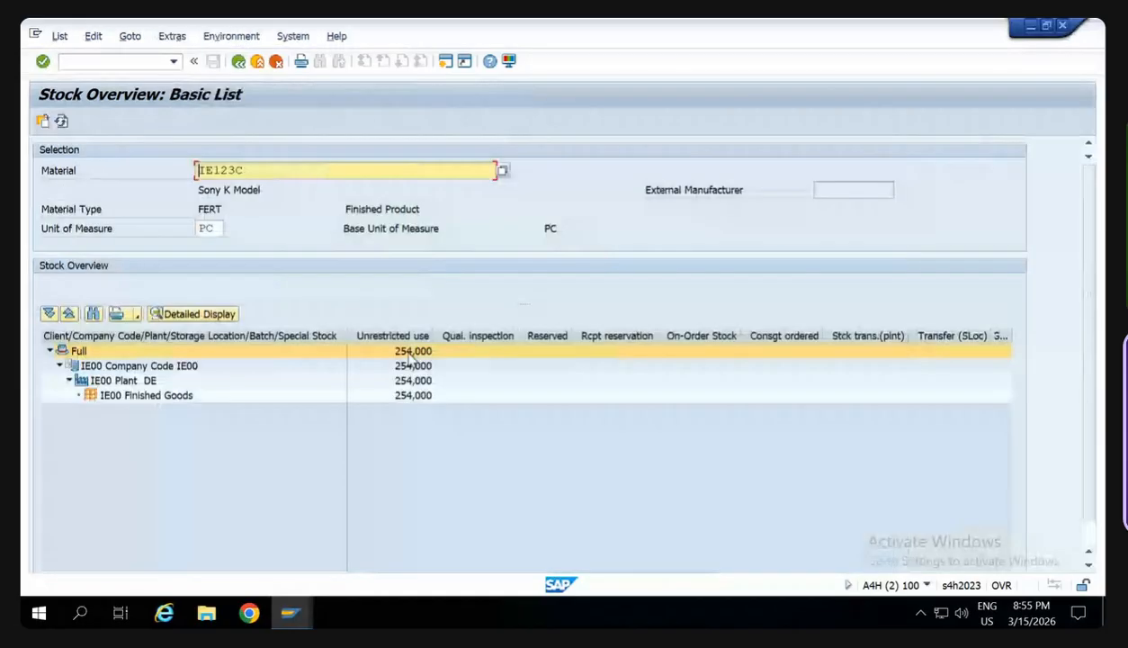
- Examine the stock levels for company code IE00 down to the unrestricted-use quantity of its Finished Goods storage location
left_click(101, 372)
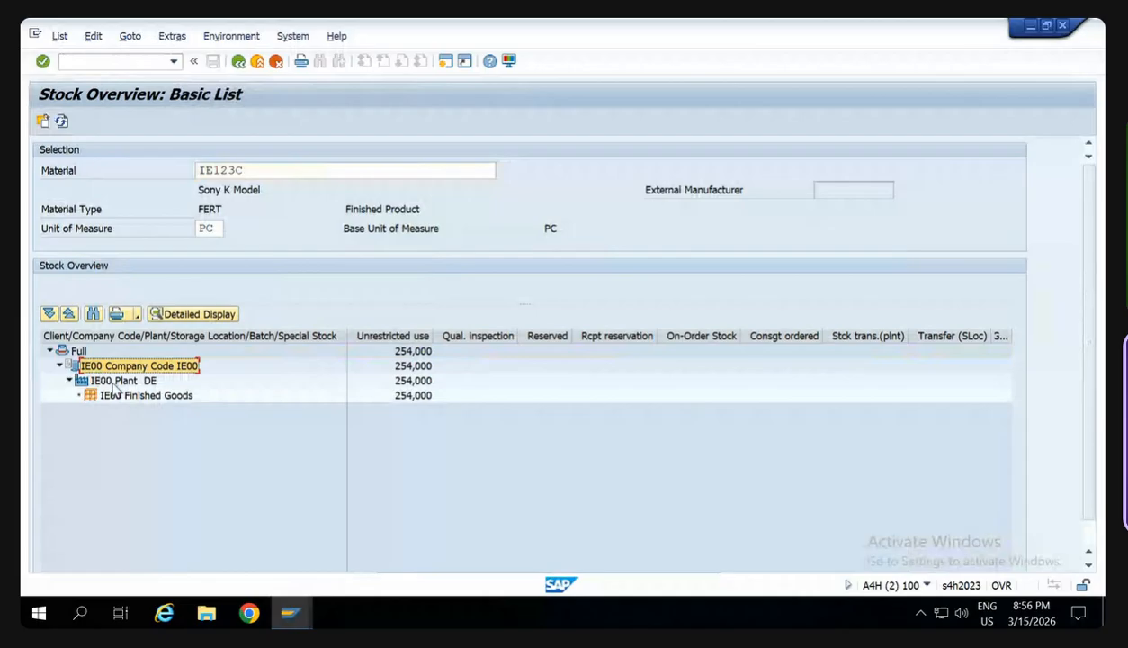
left_click(154, 397)
left_click(405, 397)
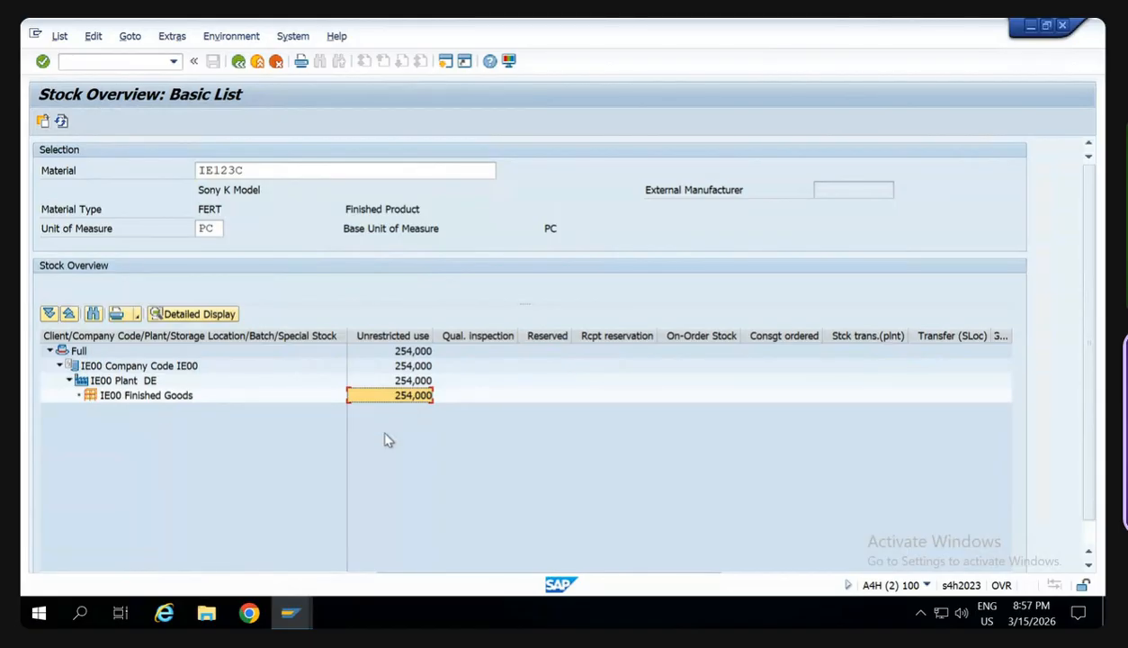
- Return to the stock selection and replace the material with CA123A
left_click(239, 61)
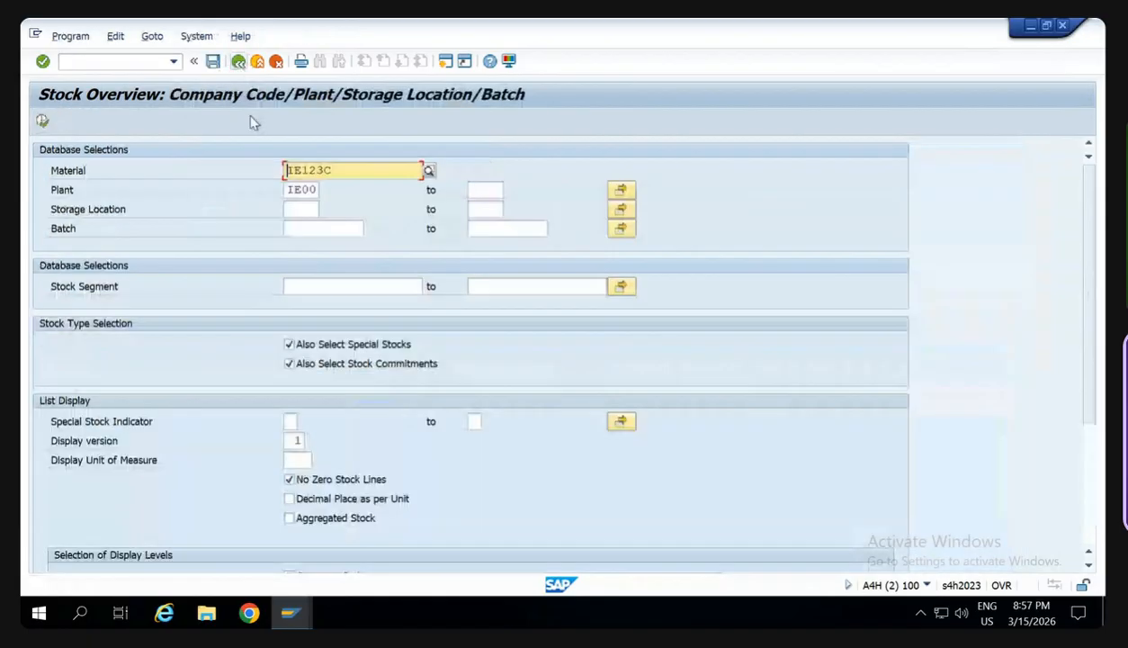
left_click(350, 170)
key("BackSpace")
key("BackSpace")
key("BackSpace")
key("BackSpace")
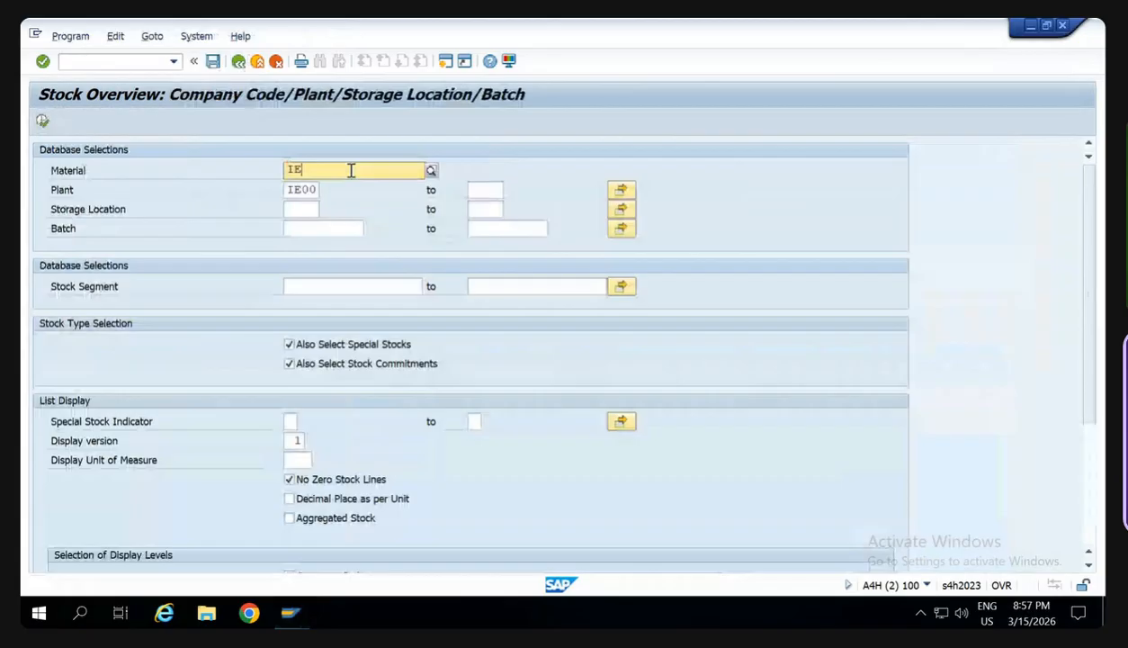
key("BackSpace")
key("BackSpace")
type("CA1")
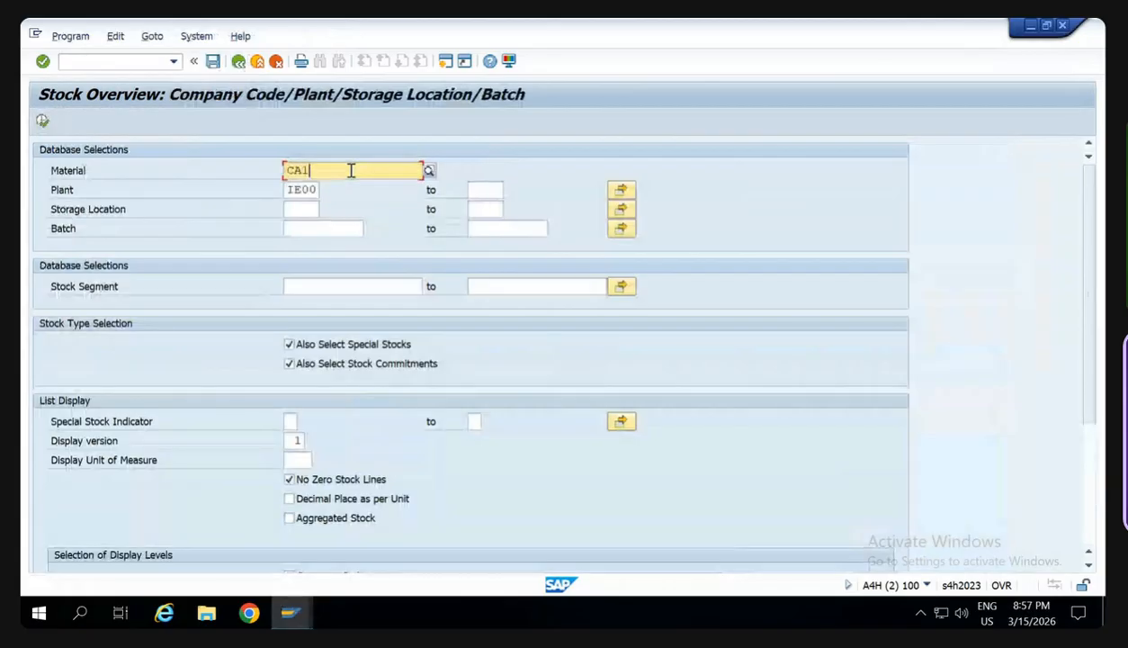
type("23")
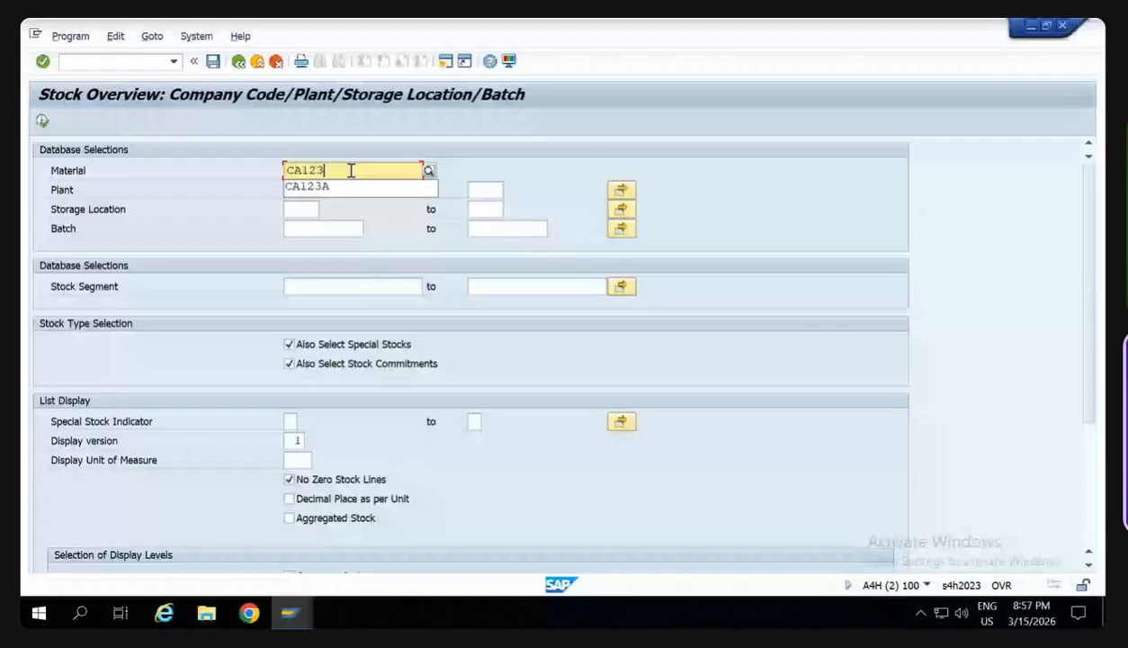
type("A")
- Restrict the selection to plant CA00 and display the stock overview
key("Tab")
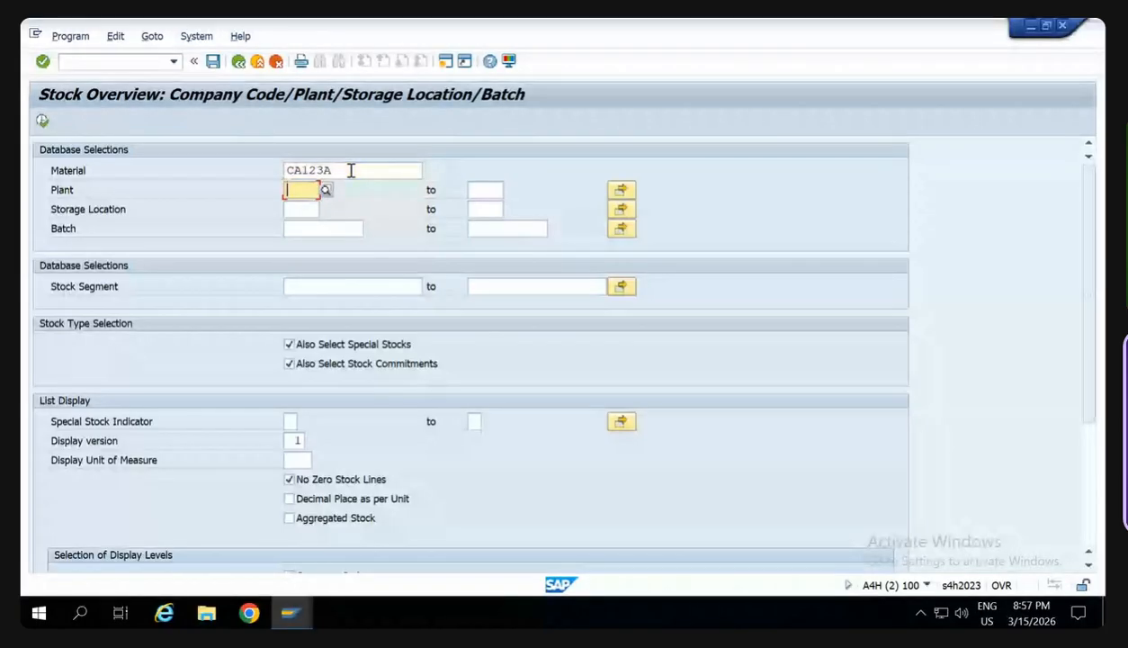
type("CA00")
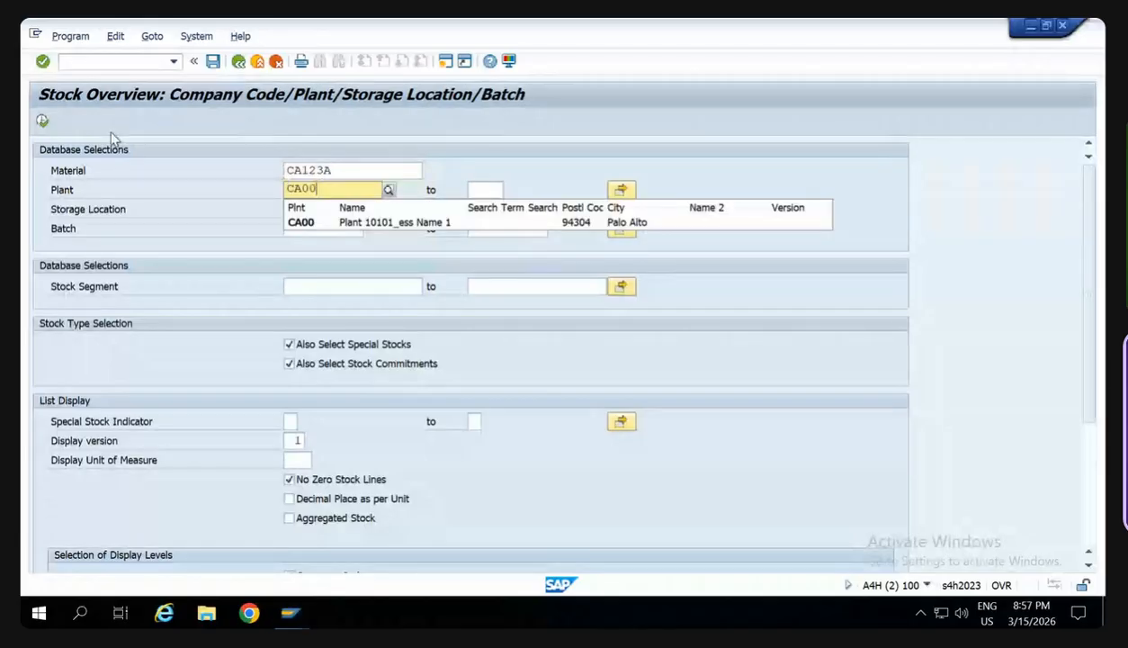
left_click(42, 121)
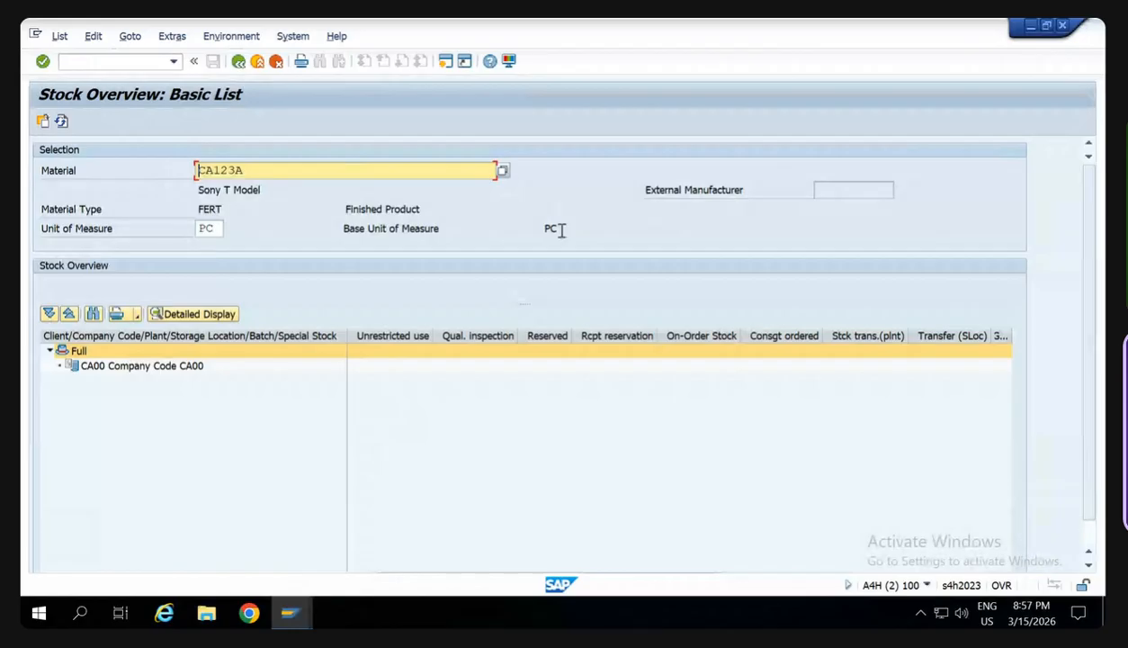
- Switch to the SD training PDF and examine the notes from the reference division through sales order creation to delivery document types
mouse_move(754, 26)
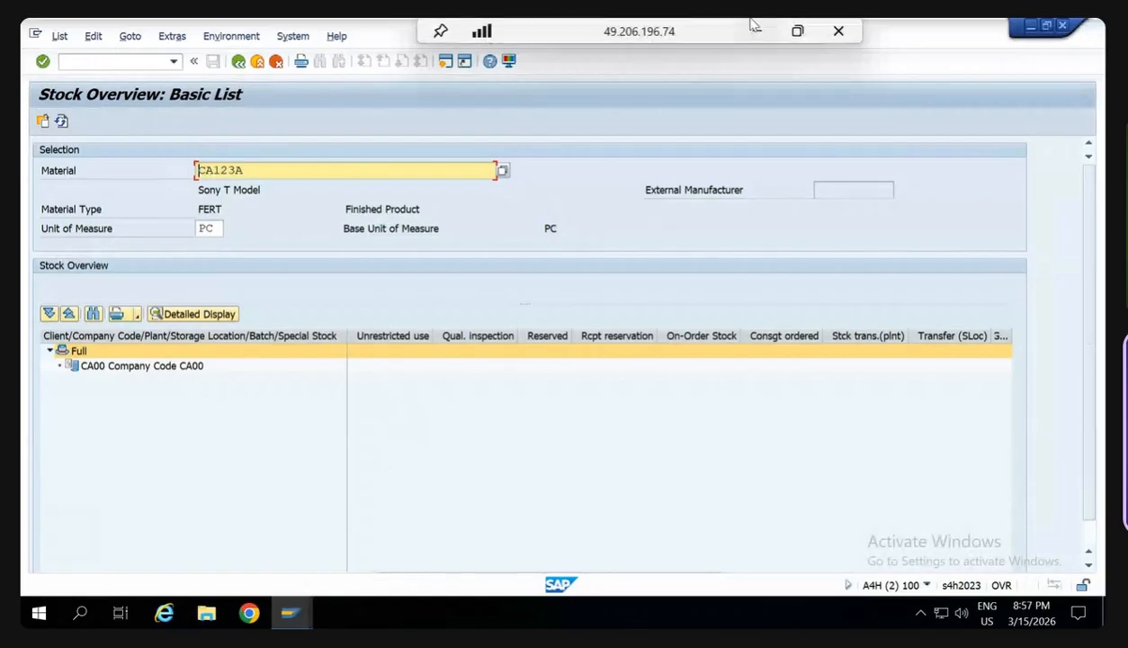
left_click(754, 27)
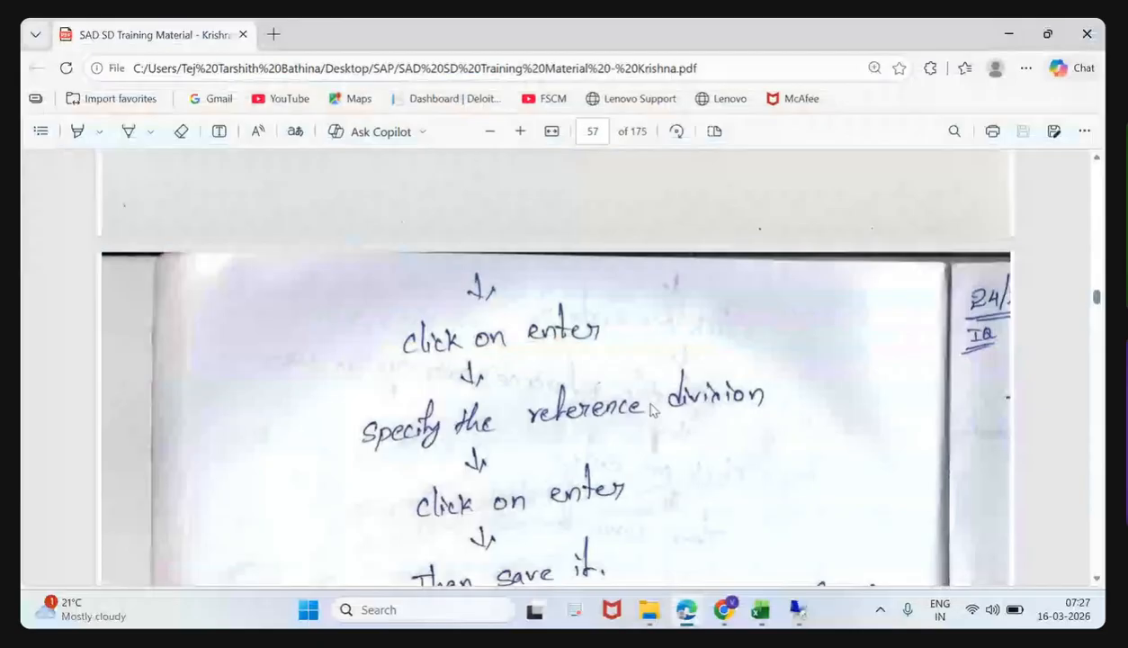
scroll(653, 409, "down", 10)
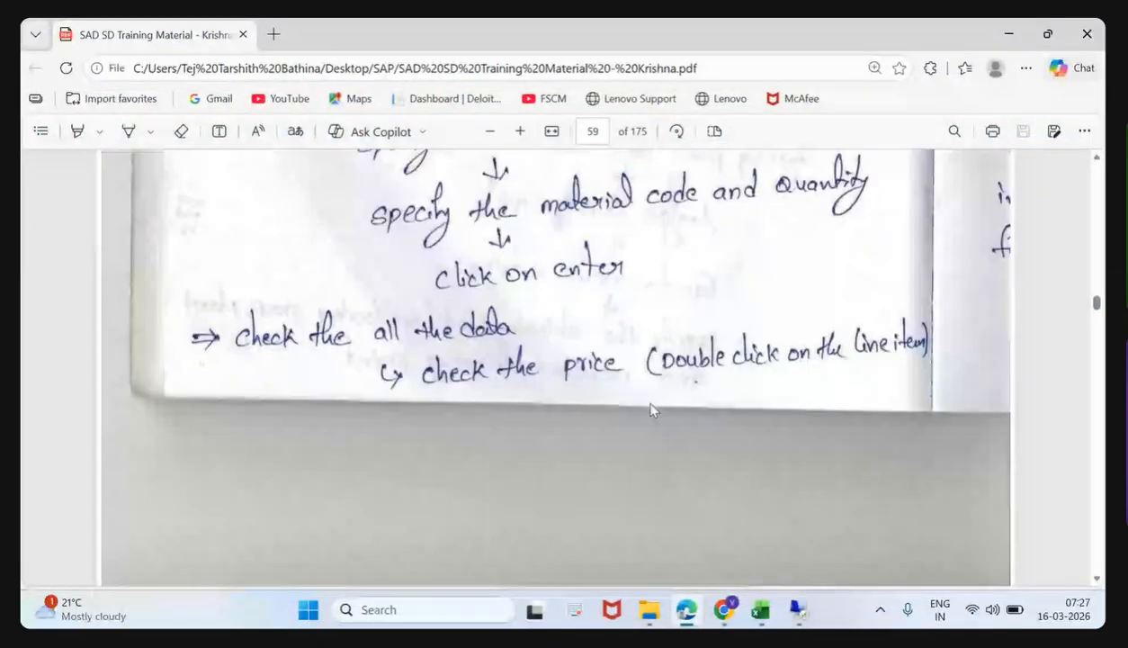
scroll(653, 409, "down", 5)
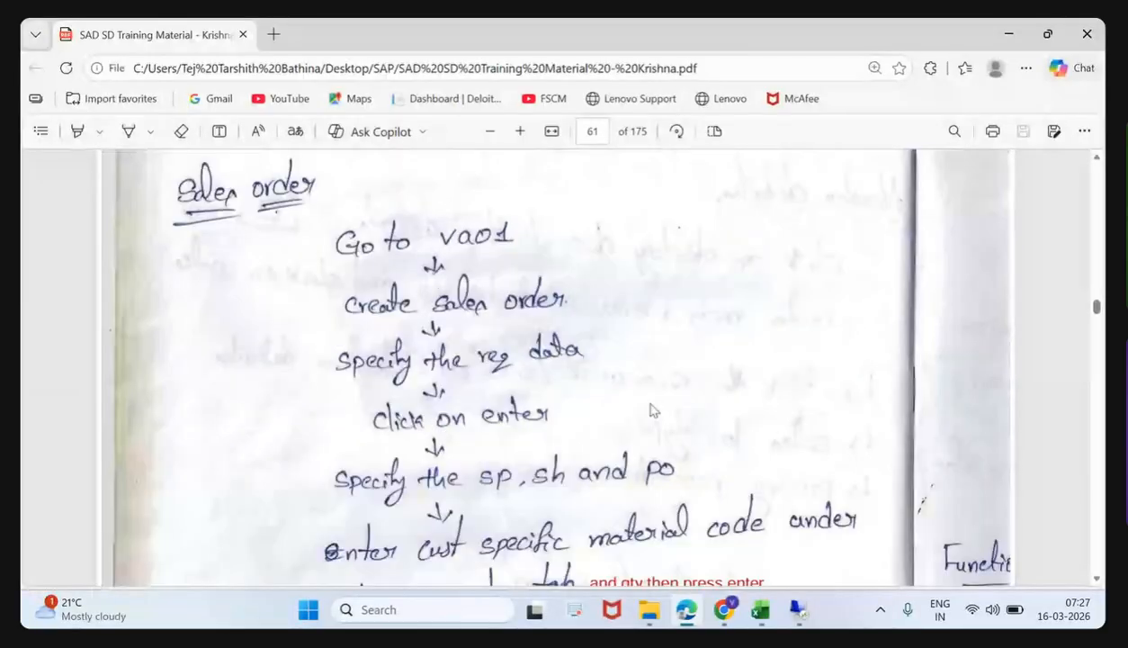
scroll(653, 409, "down", 5)
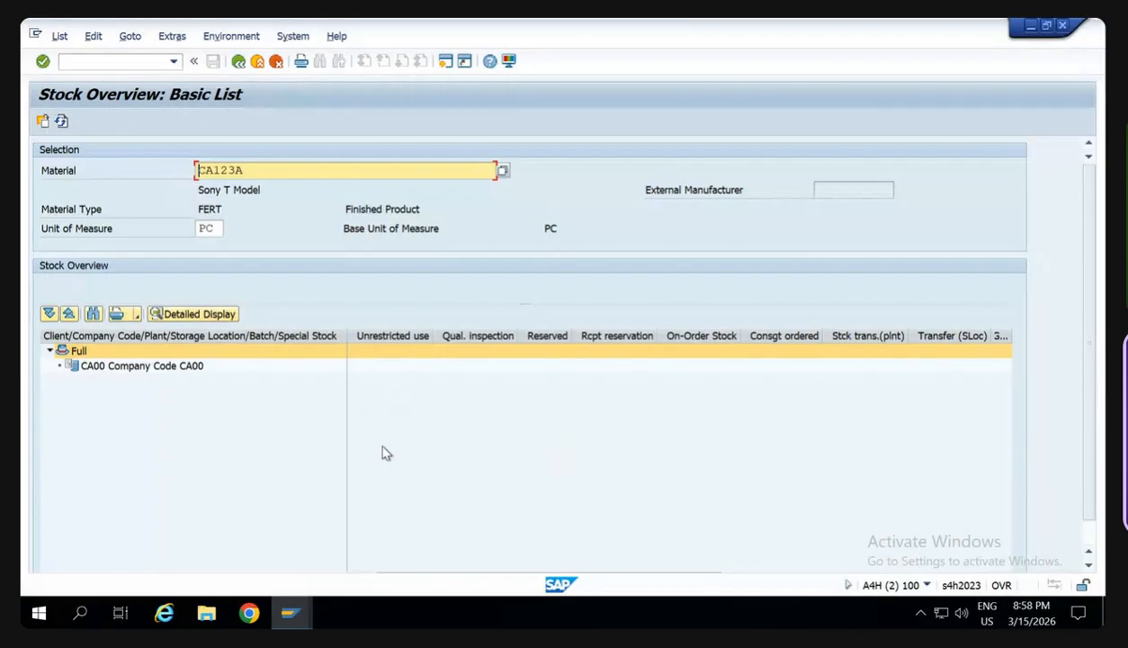
- Switch to the SAP training workbook in Excel and find the inventory movement table on the Feb 26 sheet
mouse_move(684, 24)
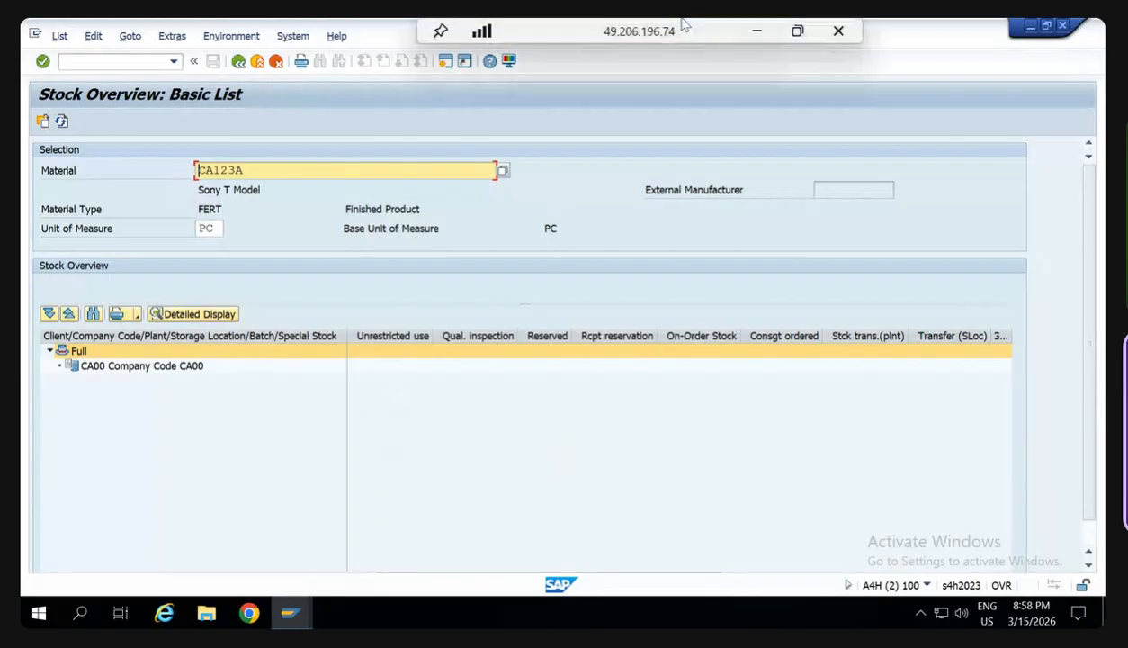
left_click(758, 33)
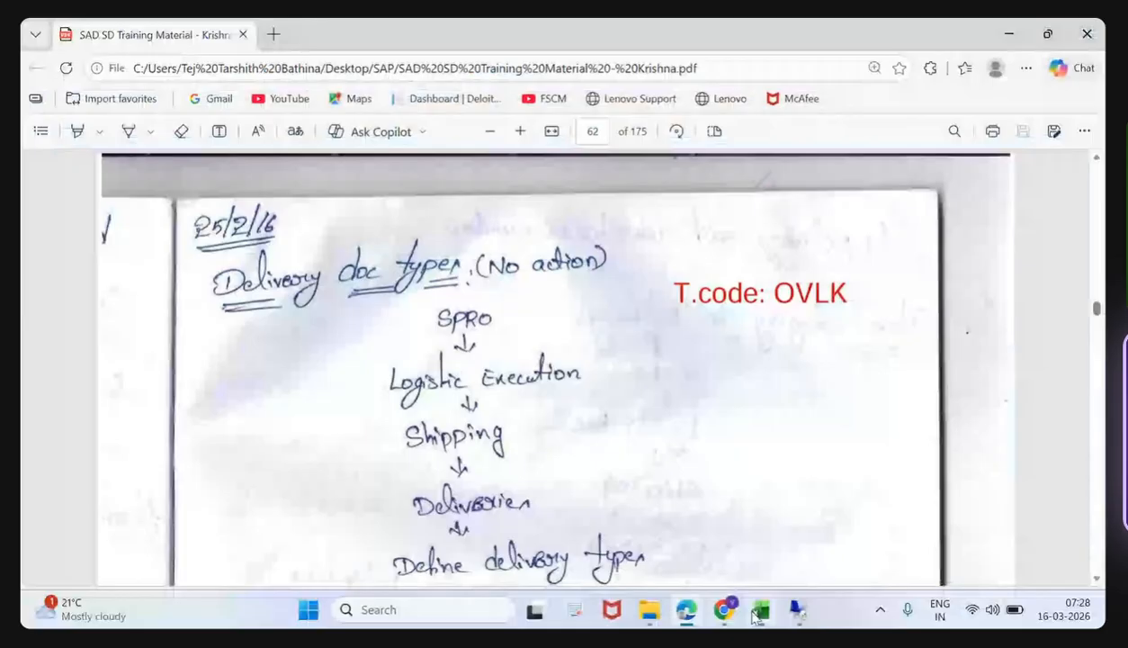
left_click(758, 612)
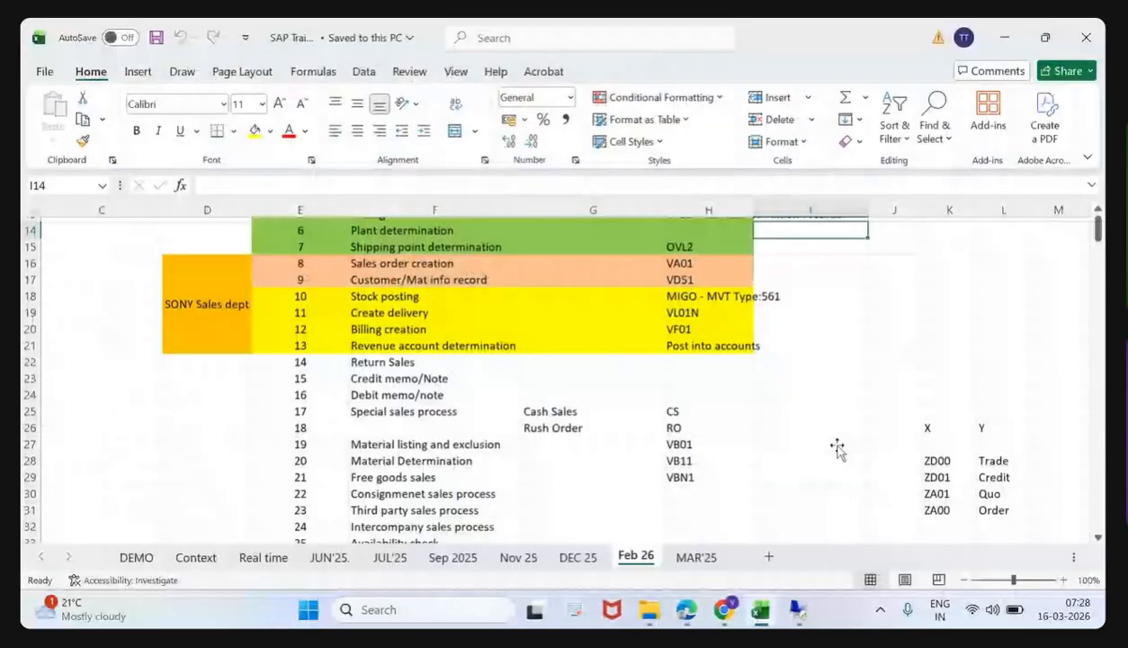
scroll(837, 450, "down", 19)
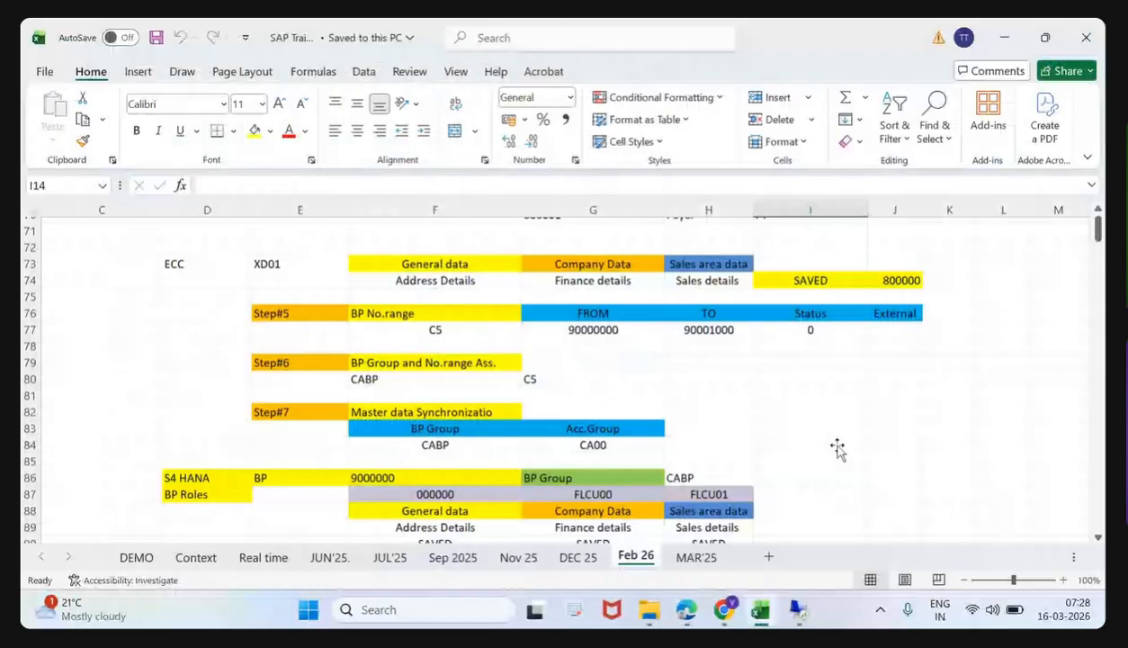
scroll(836, 450, "down", 19)
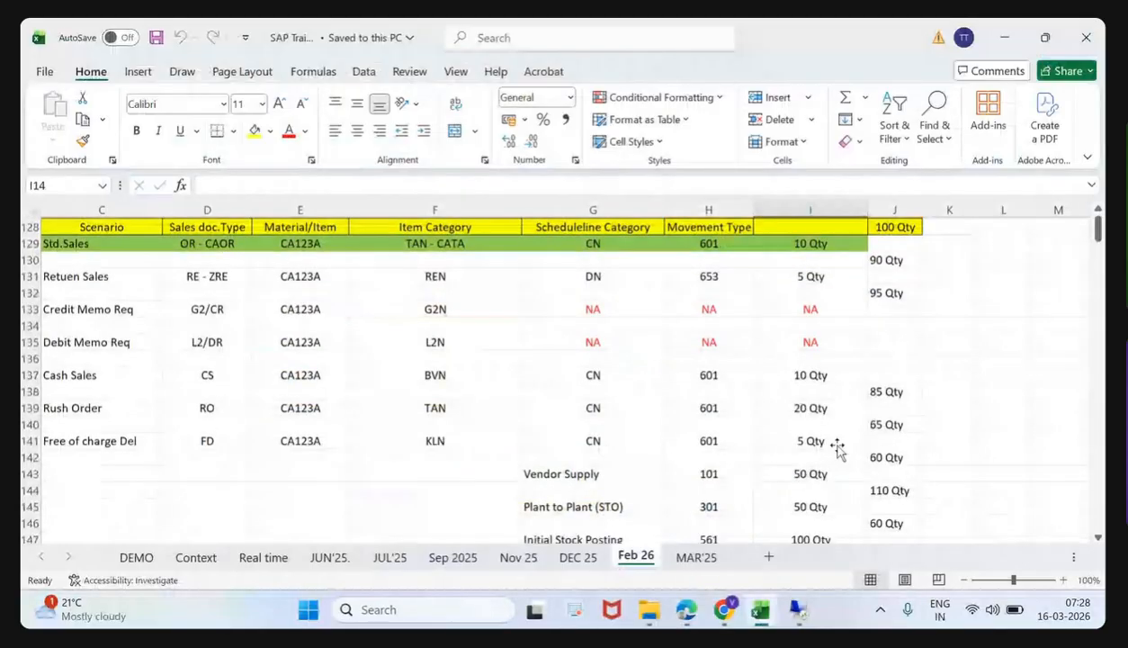
scroll(844, 347, "down", 2)
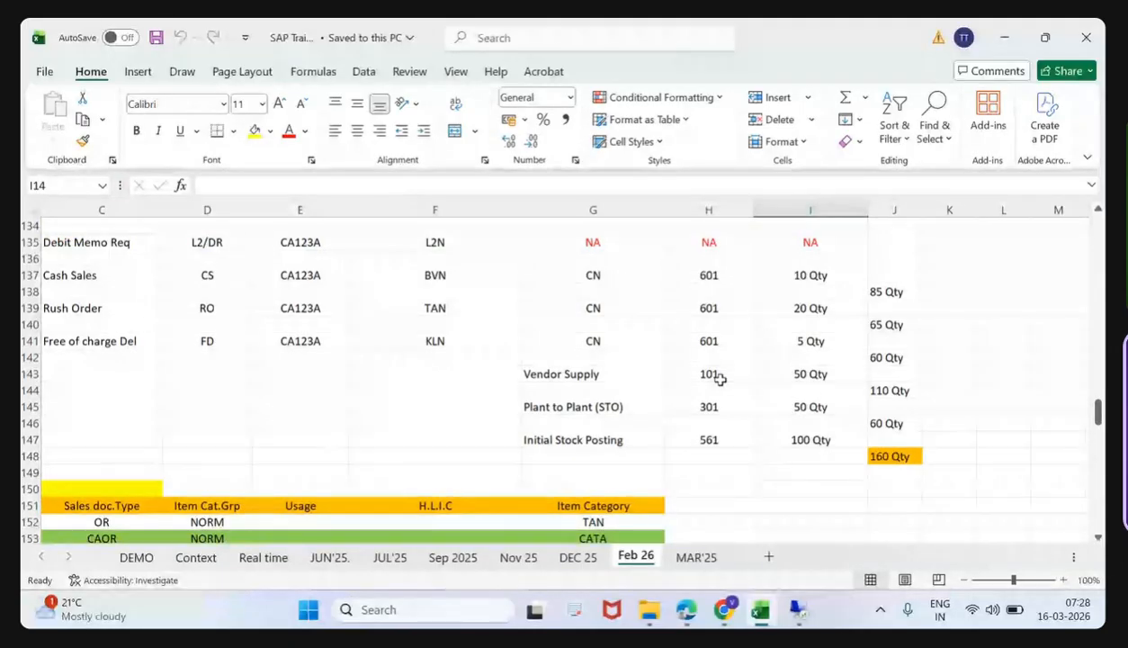
- Review the movement types listed for Vendor Supply, Plant to Plant (STO) and Initial Stock Posting
left_click(701, 470)
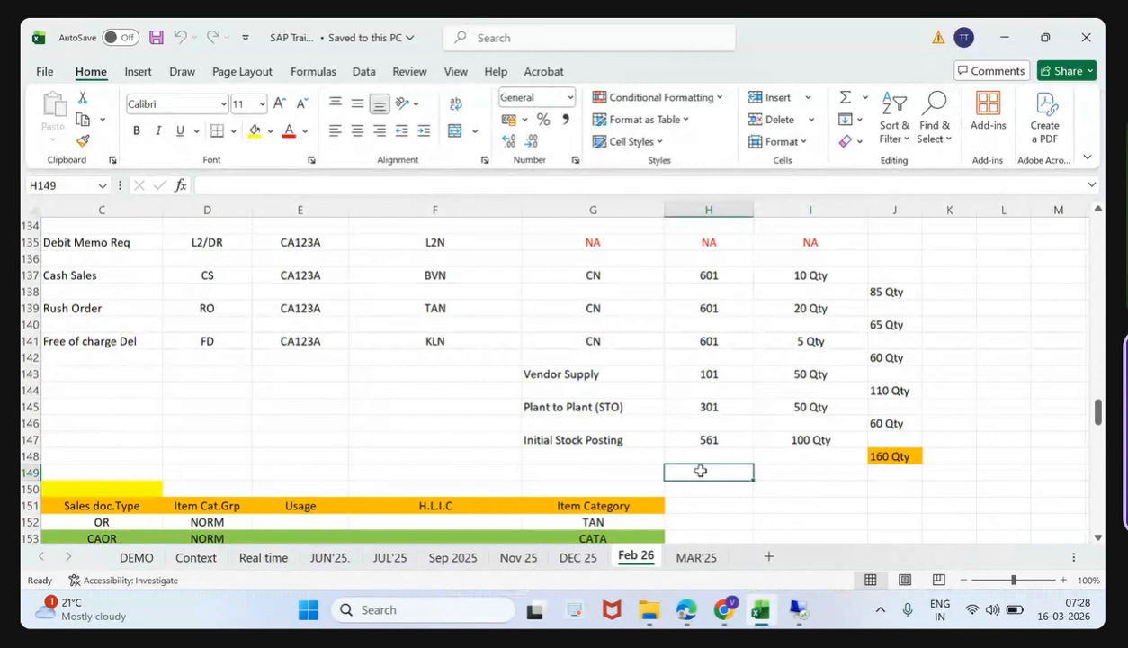
left_click(728, 371)
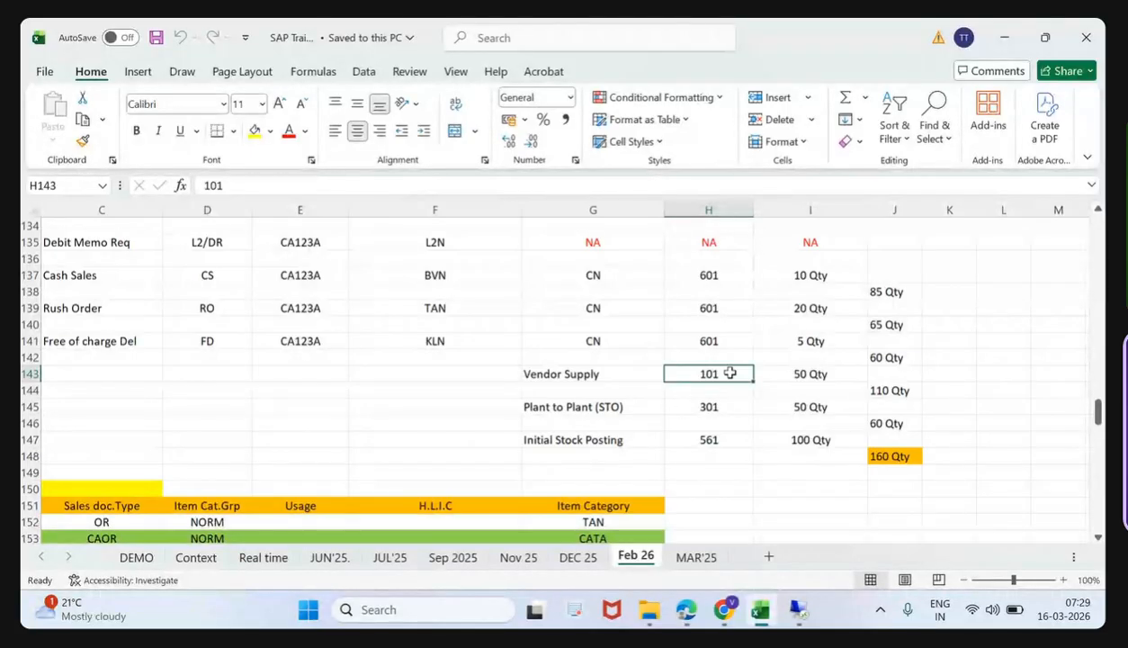
left_click(594, 373)
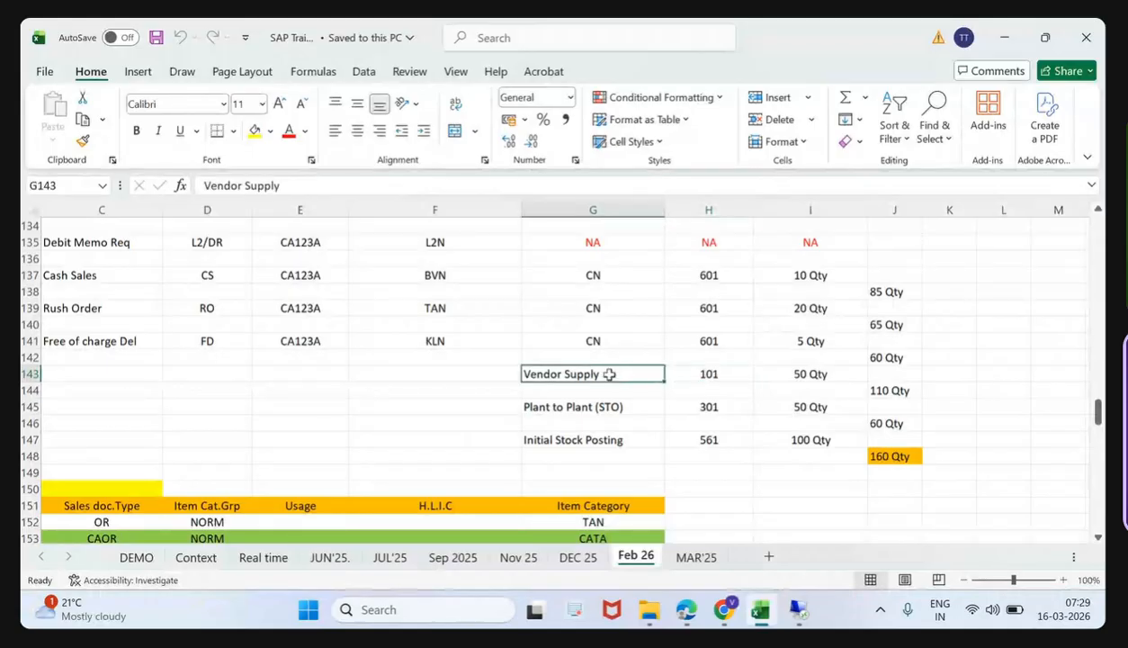
left_click(708, 407)
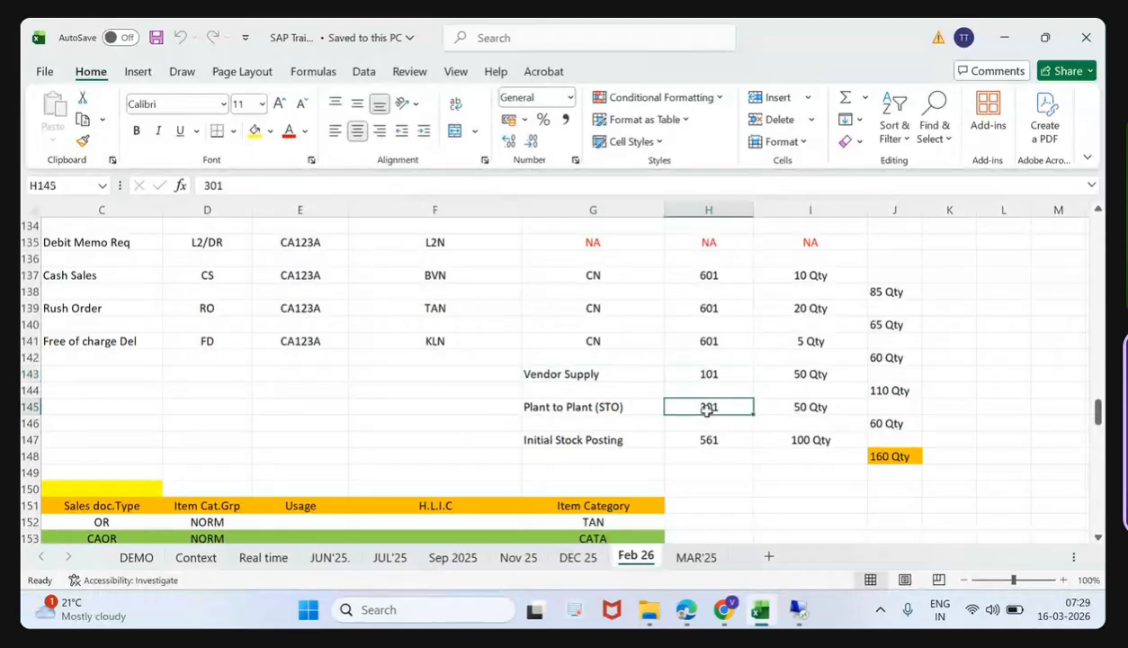
left_click(708, 439)
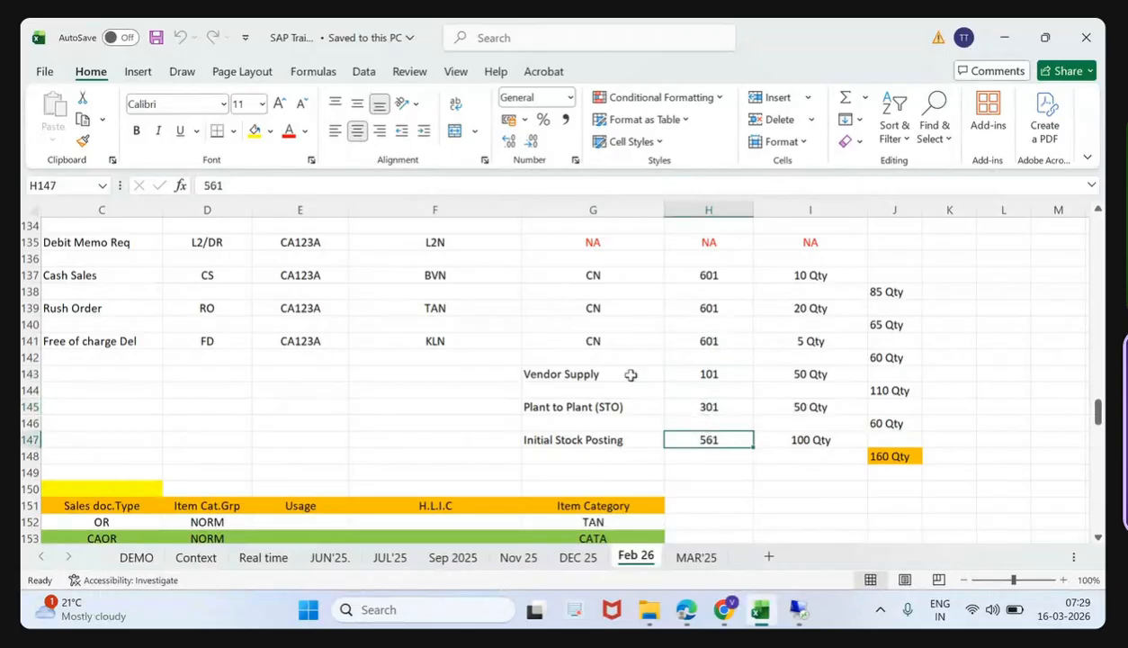
- Compare the sales scenarios' movement types with those for vendor supply and initial stock posting, and switch back to the SAP session
scroll(631, 374, "up", 4)
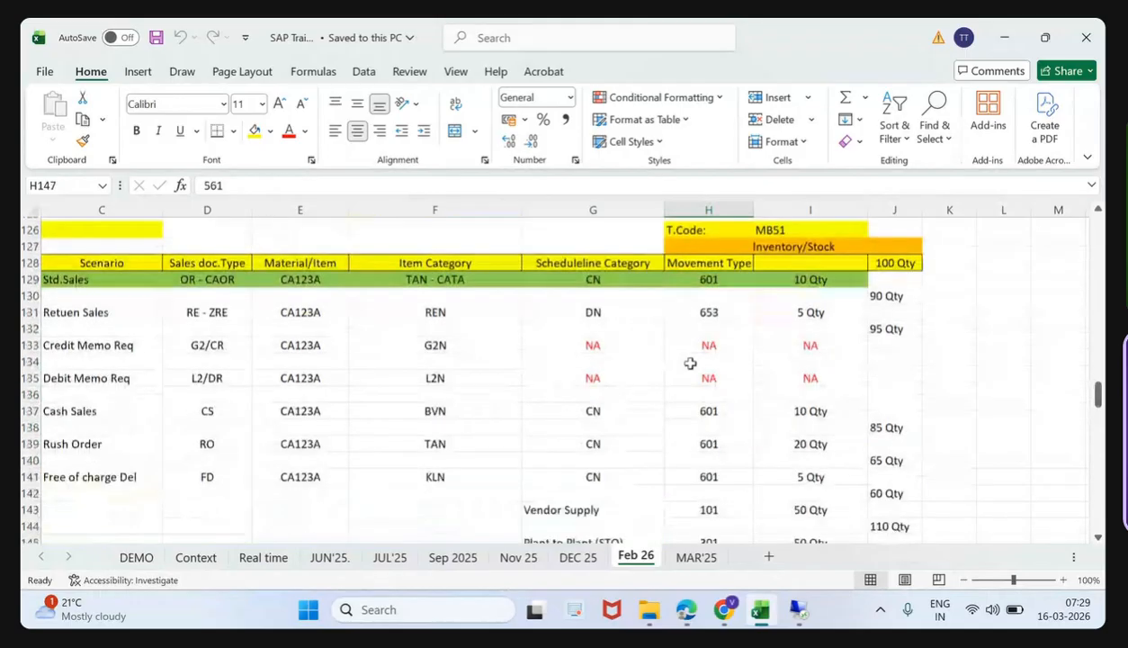
scroll(690, 363, "down", 1)
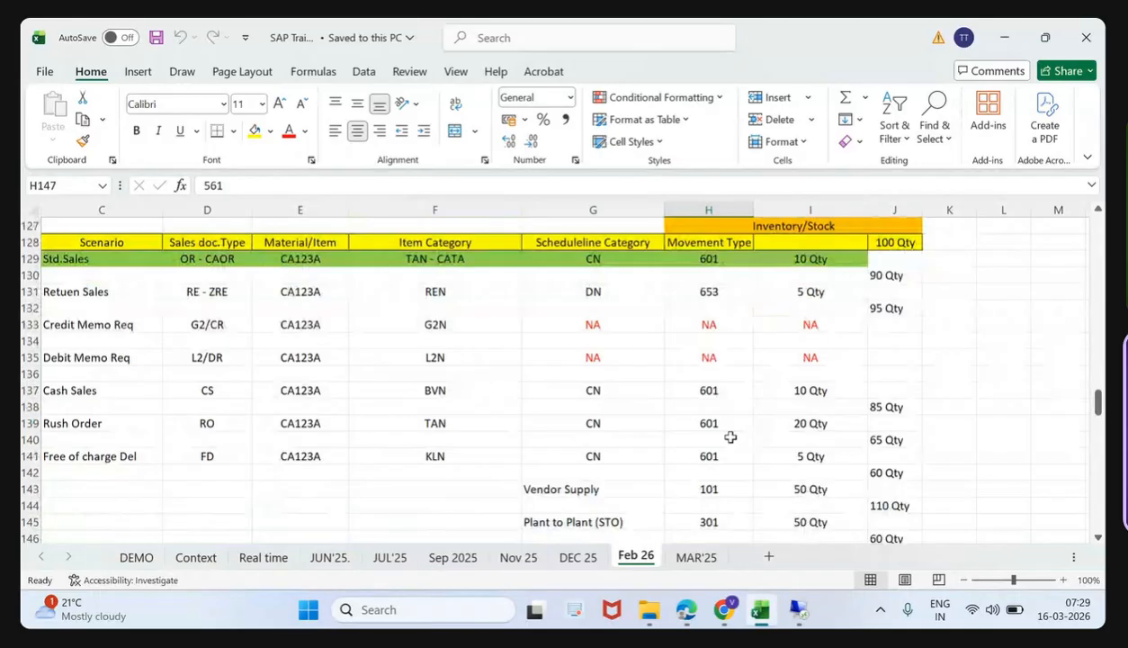
scroll(731, 437, "down", 1)
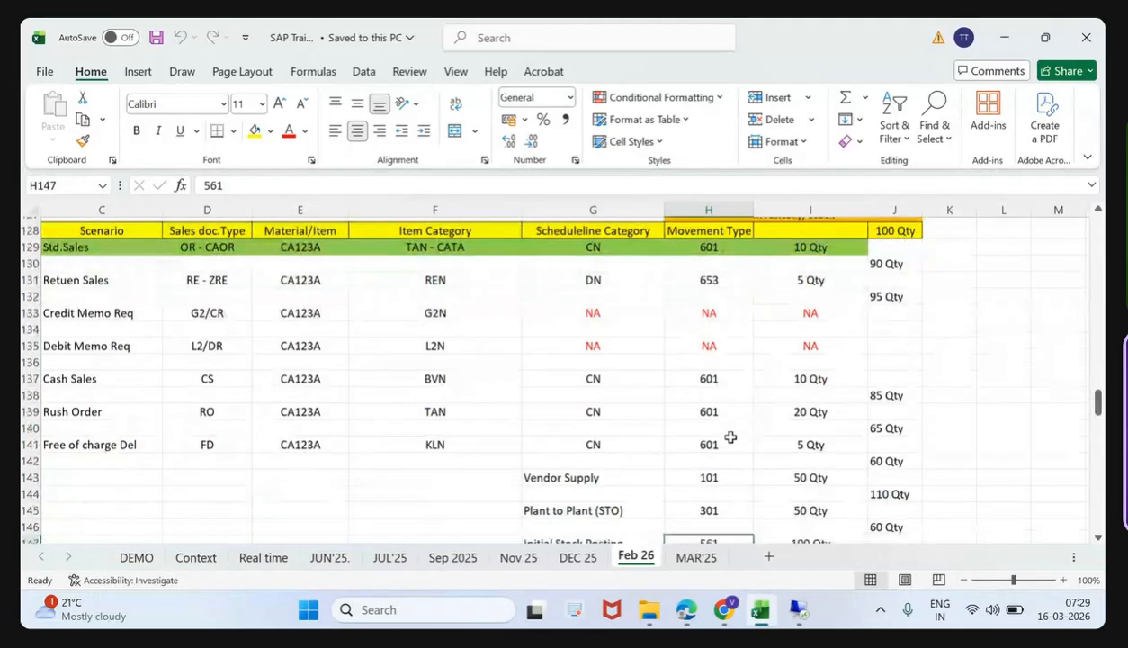
scroll(730, 437, "down", 2)
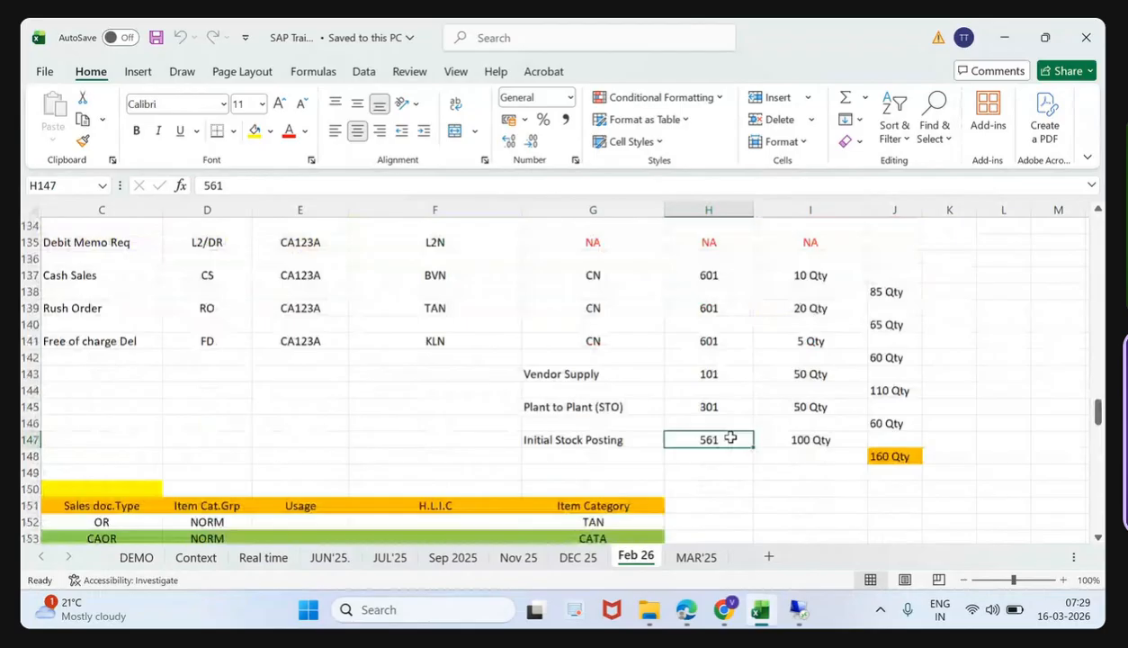
left_click(708, 374)
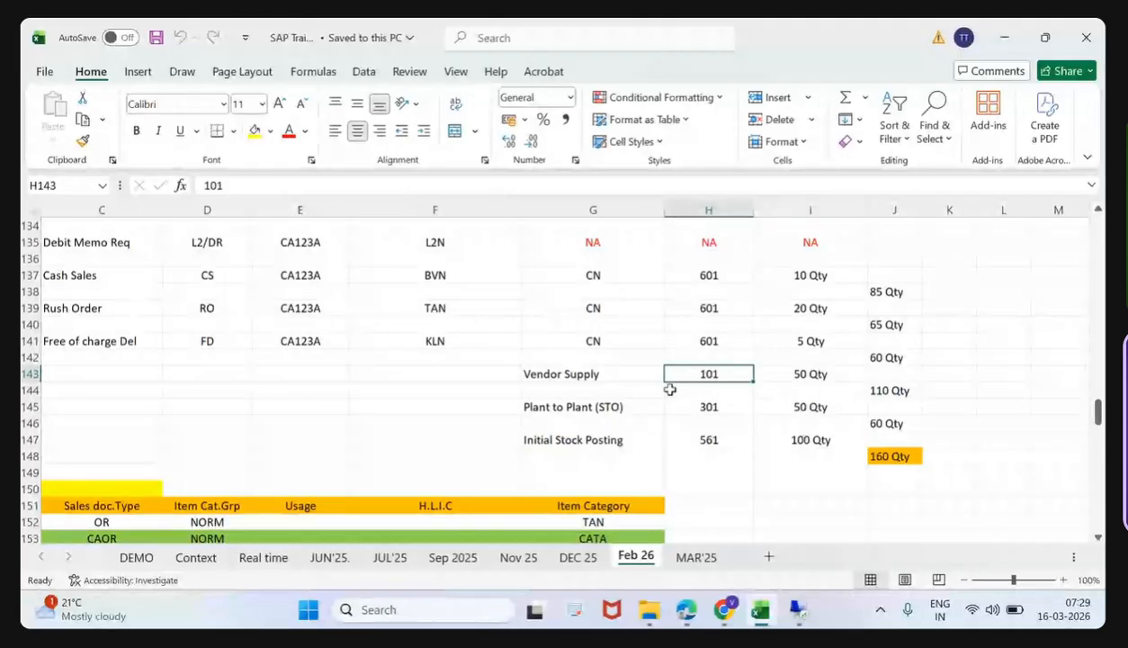
left_click(703, 441)
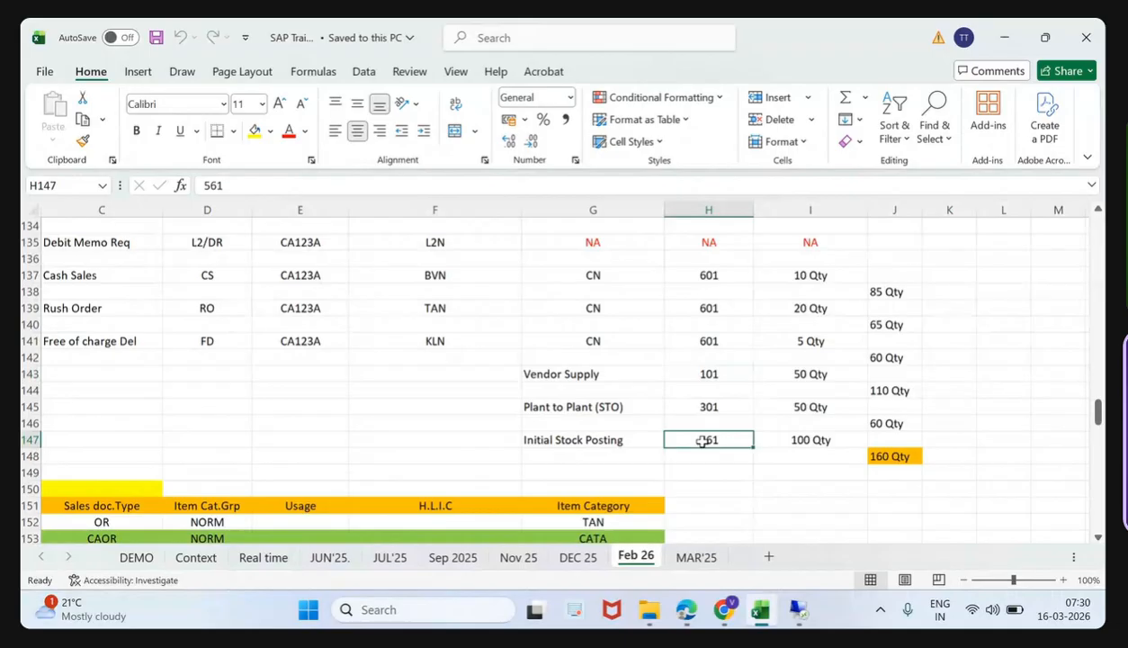
left_click(795, 609)
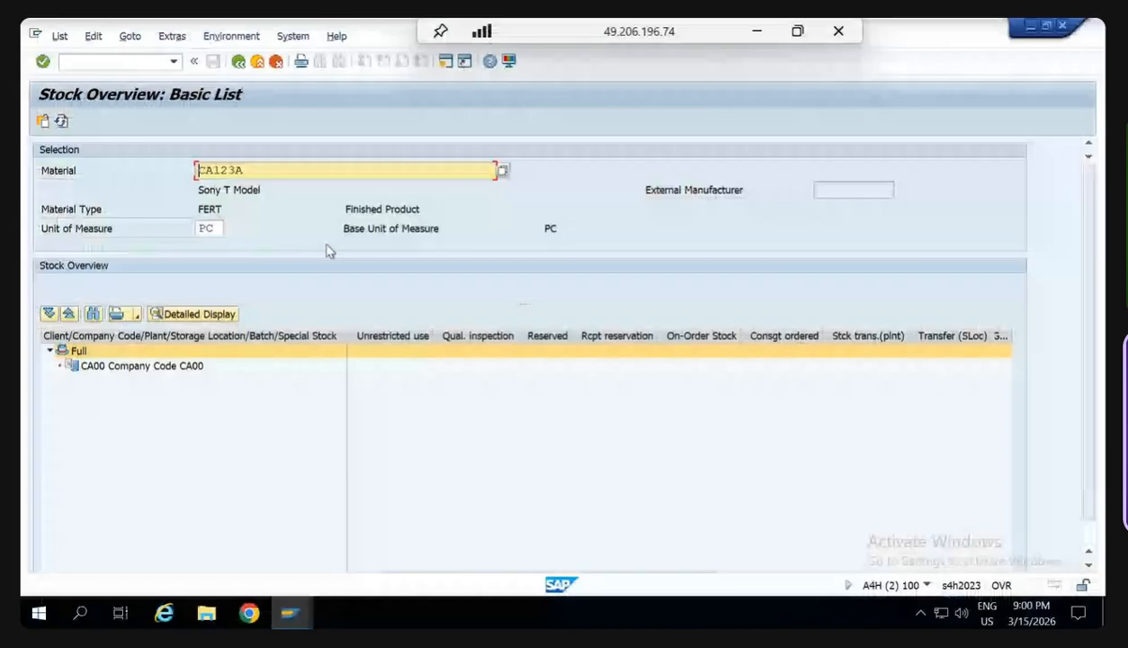
- Try to open transaction MB1C from the stock overview with /nmb1c
left_click(137, 63)
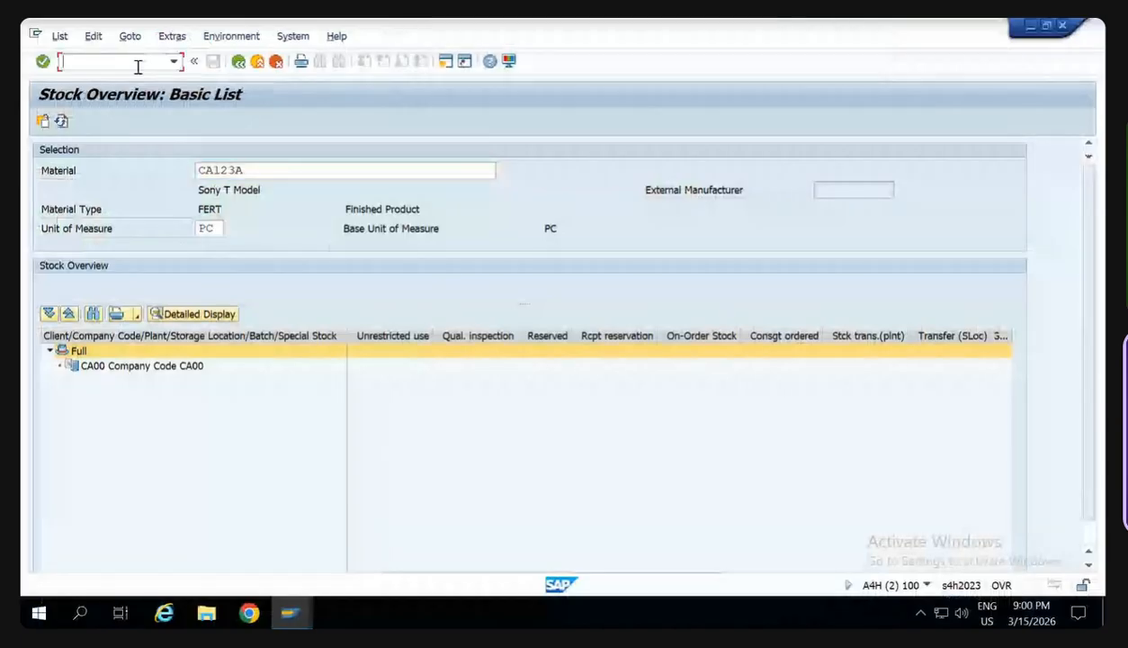
type("/nm")
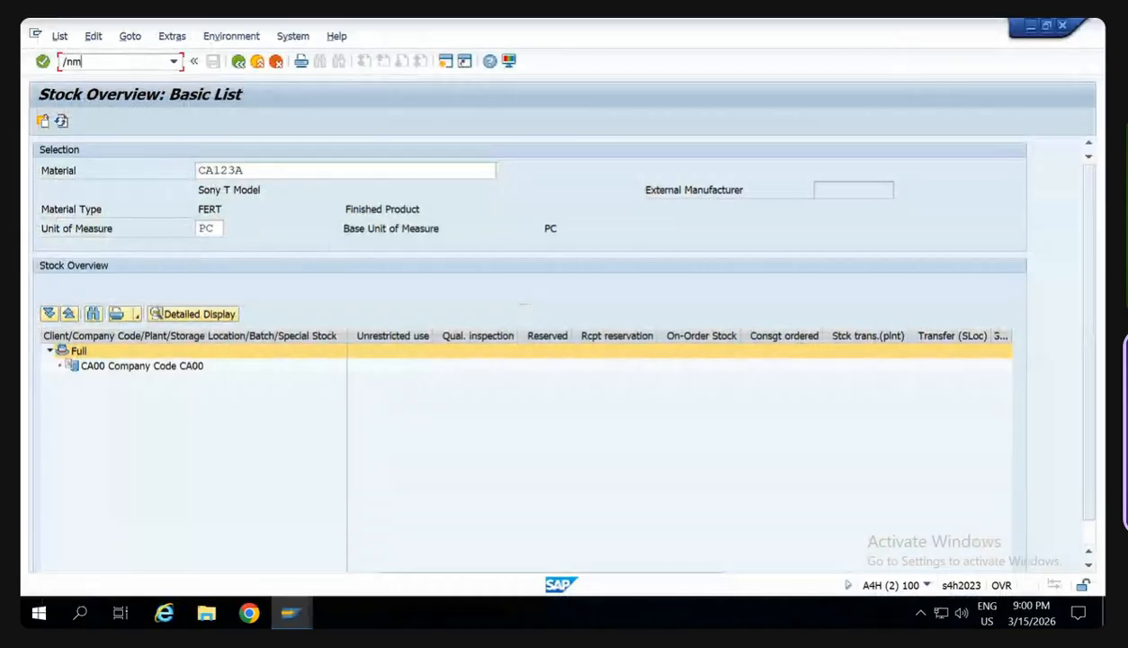
type("b1c")
key("Return")
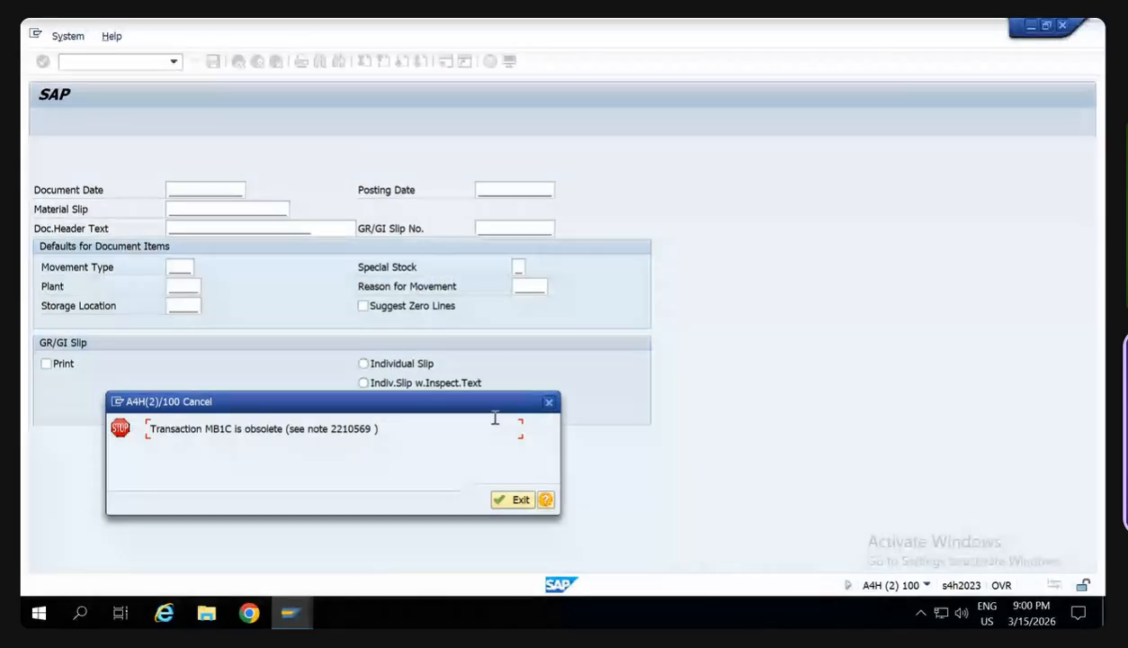
key("Return")
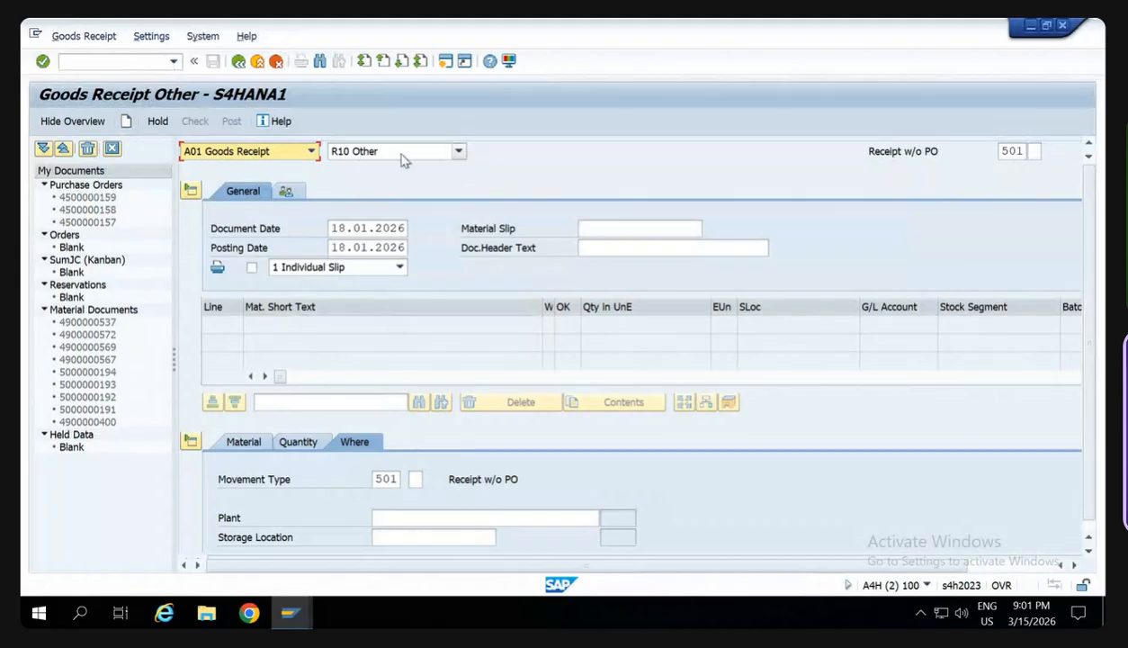
- Review the reference document options for the goods receipt, keep R10 Other selected, and look through the transaction code history
left_click(340, 153)
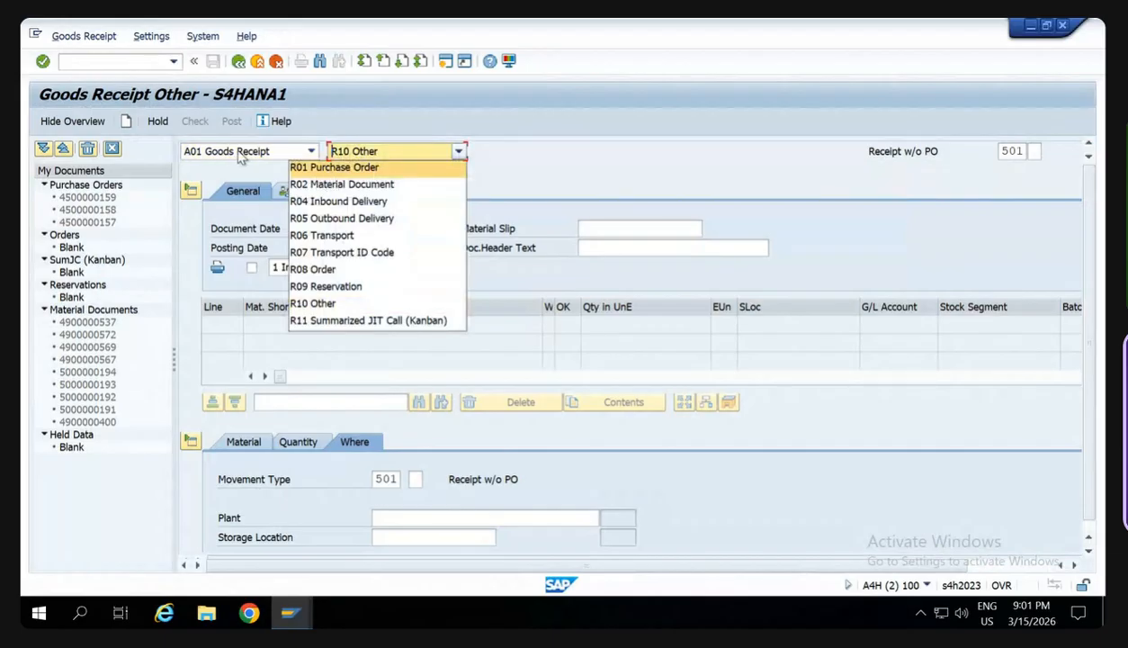
left_click(353, 307)
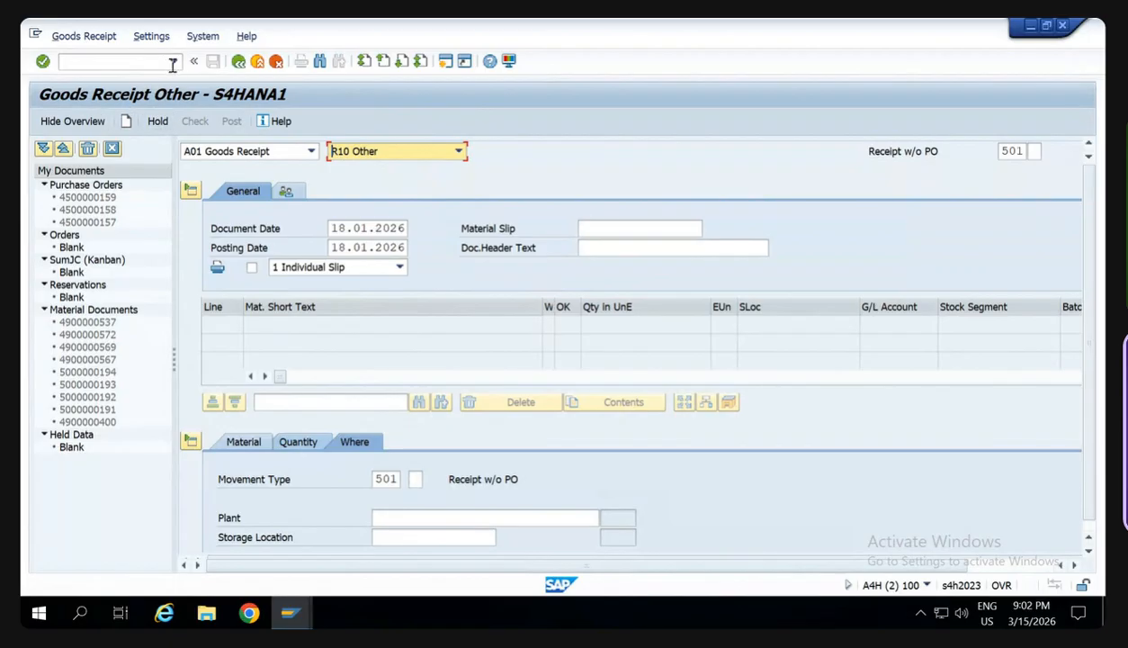
left_click(94, 63)
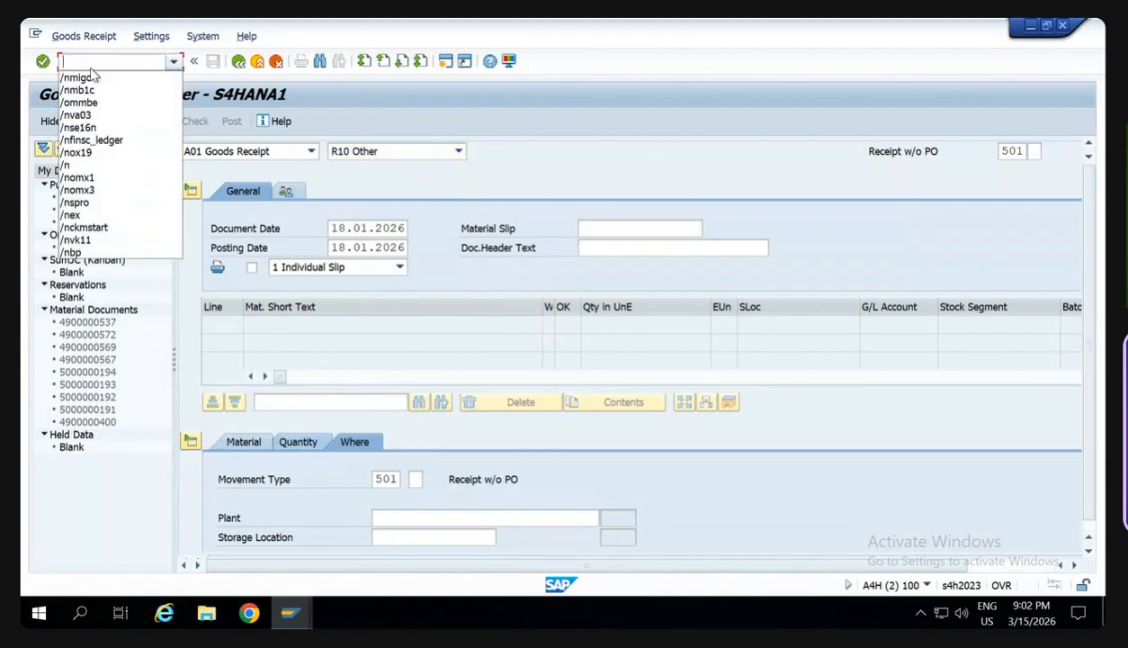
left_click(625, 92)
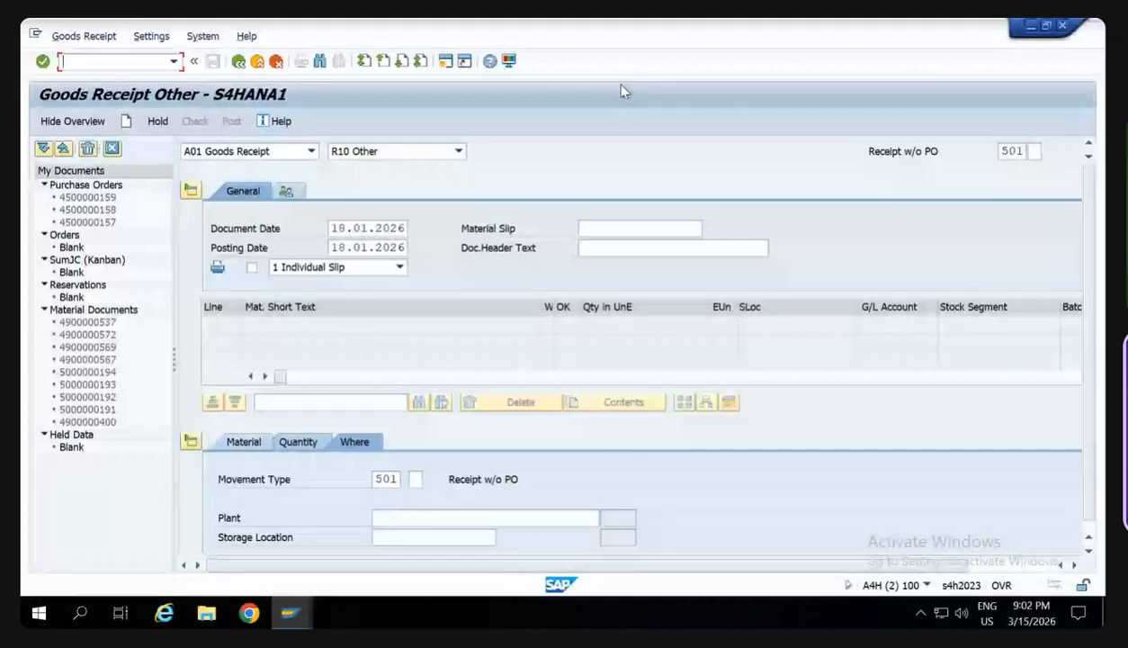
- Leave the SAP session and switch past the Excel workbook to the SAD SD Training Material PDF
mouse_move(810, 24)
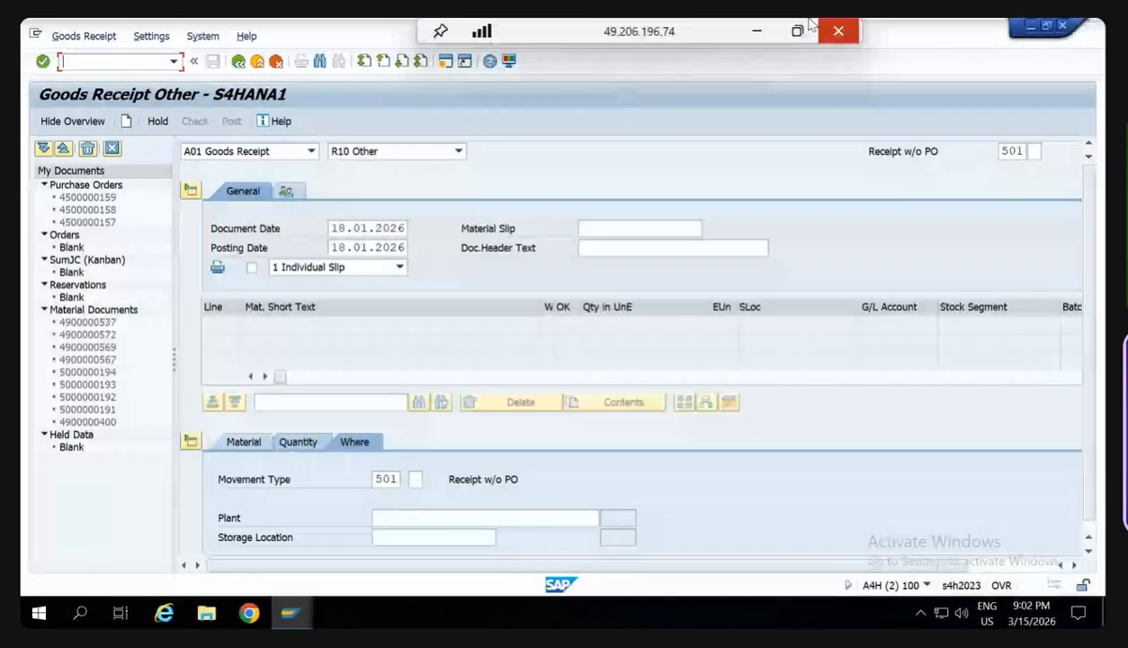
left_click(757, 30)
scroll(731, 517, "down", 1)
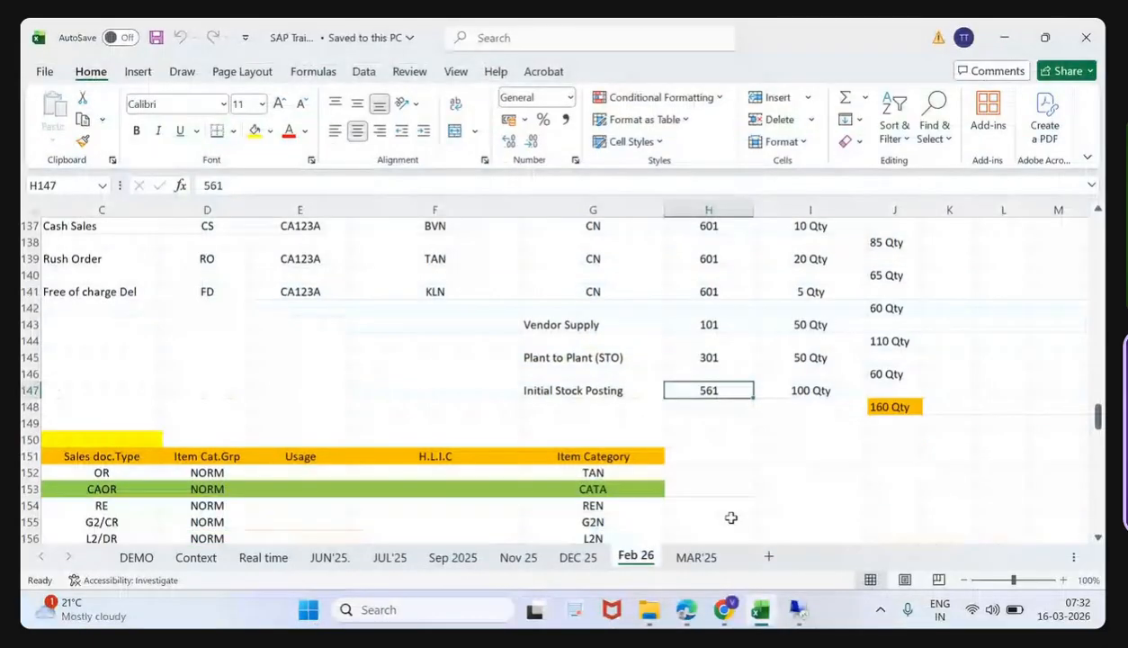
key("alt+Tab")
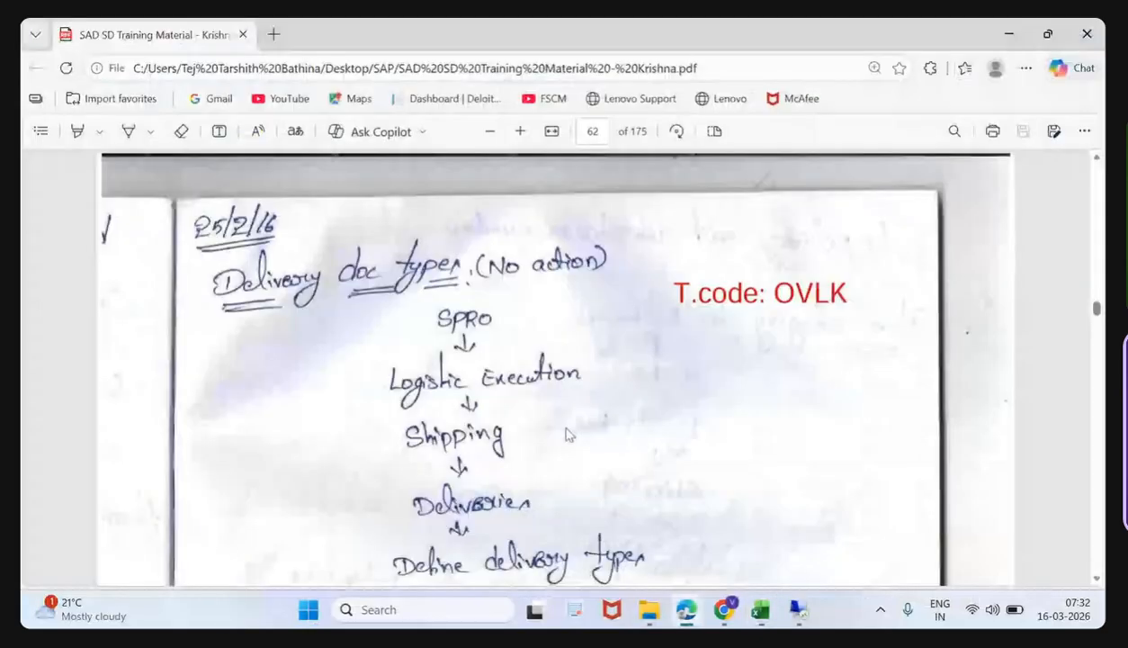
- Find the notes on posting stock in the plant on page 64 and return to the SAP session
scroll(567, 435, "up", 3)
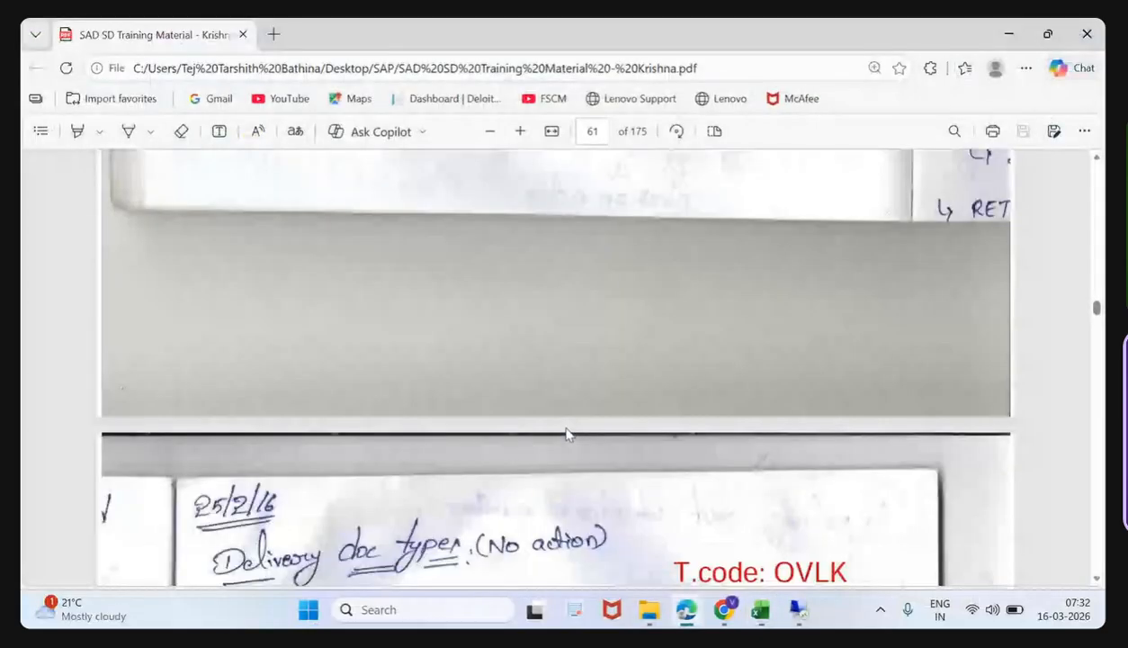
scroll(567, 435, "up", 3)
scroll(507, 397, "up", 4)
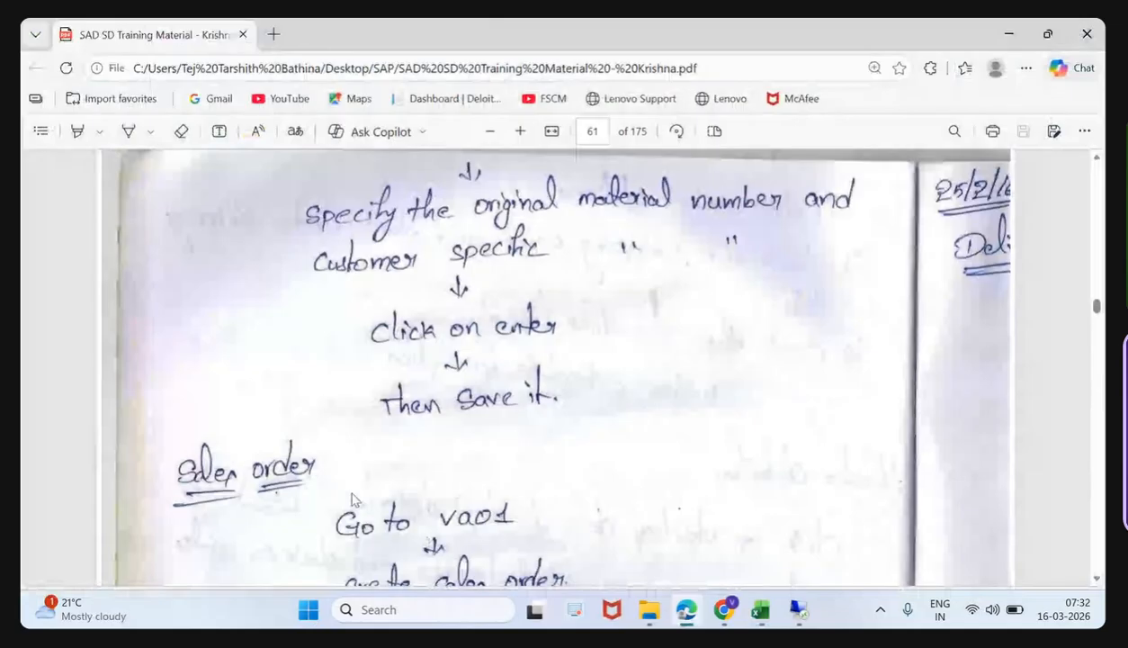
scroll(360, 492, "down", 8)
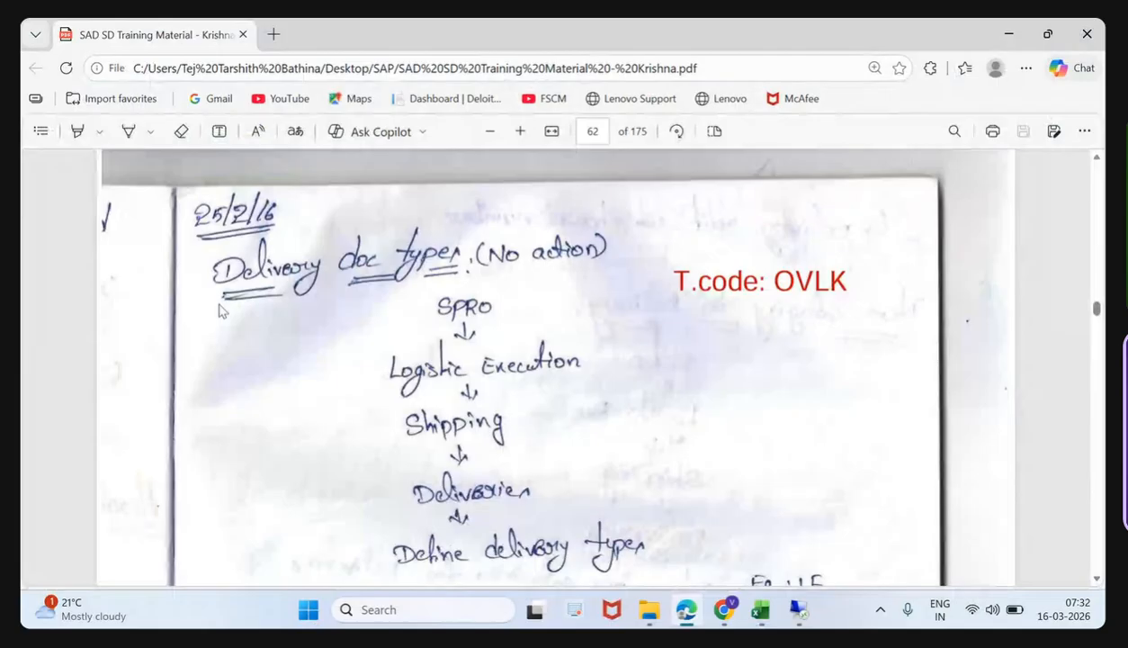
scroll(397, 418, "down", 10)
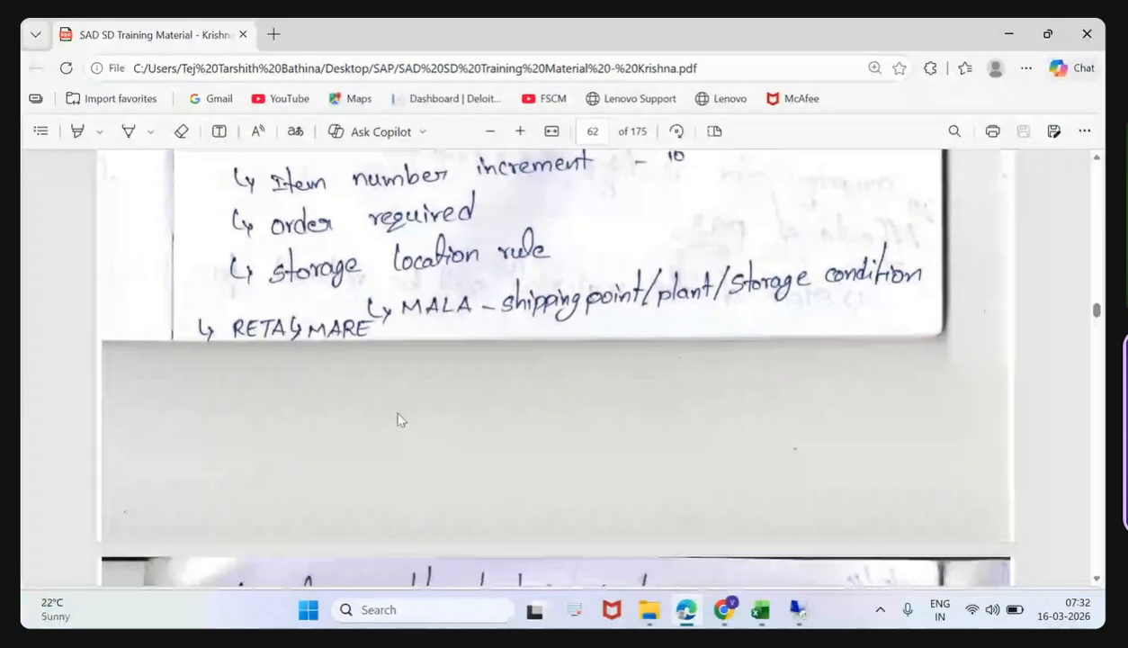
scroll(400, 419, "down", 10)
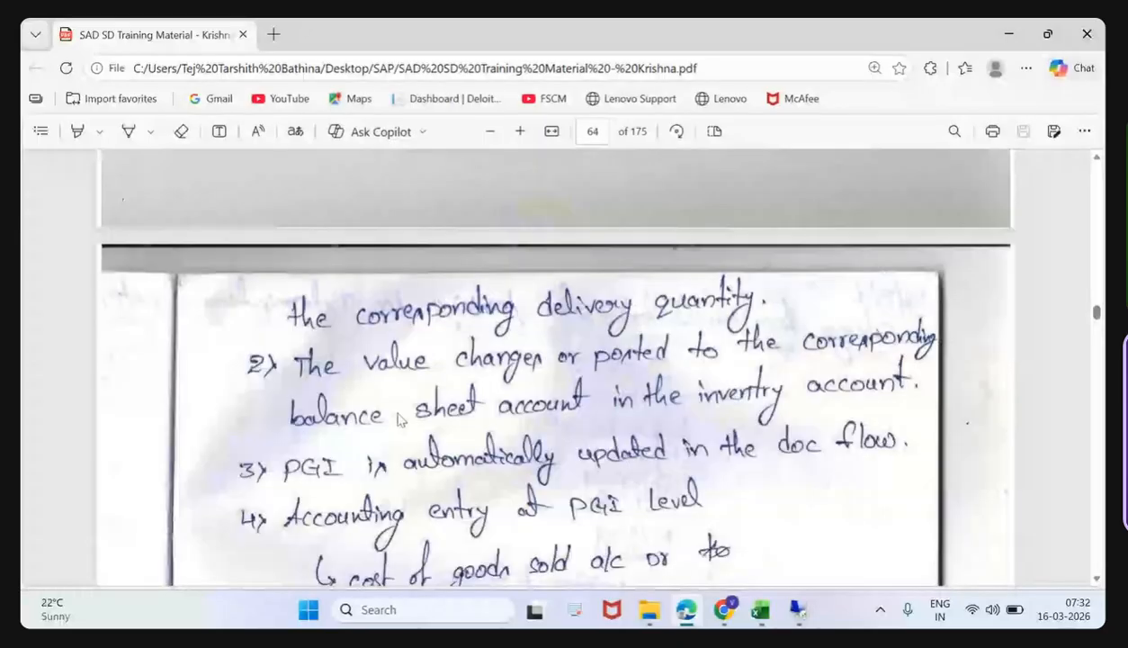
scroll(401, 420, "down", 2)
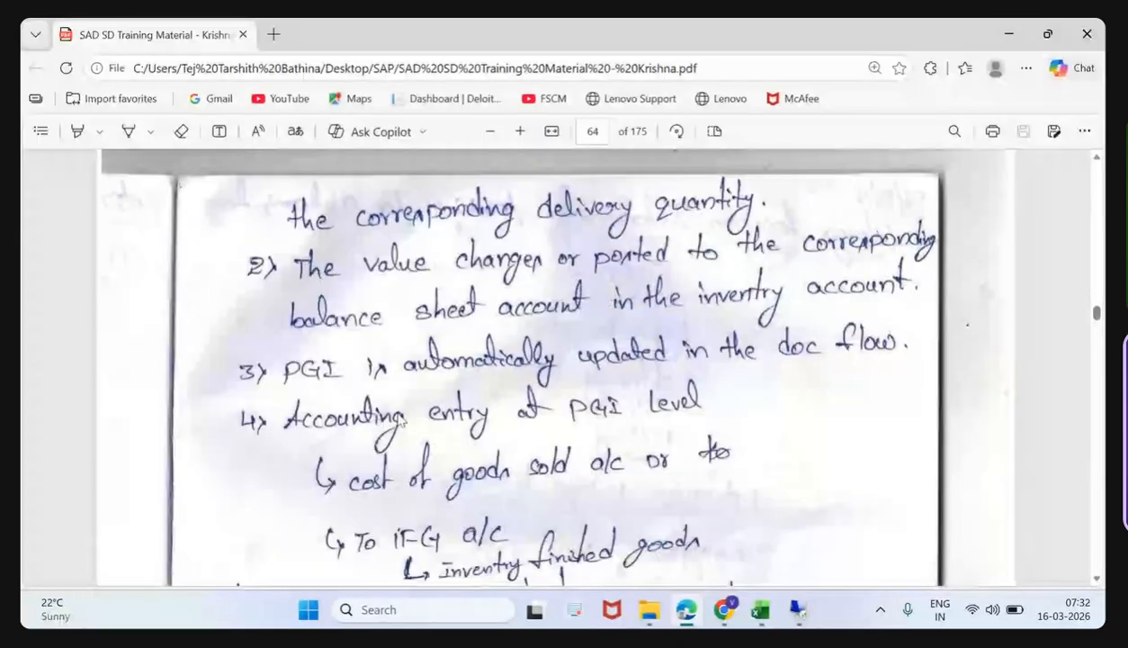
scroll(402, 422, "down", 8)
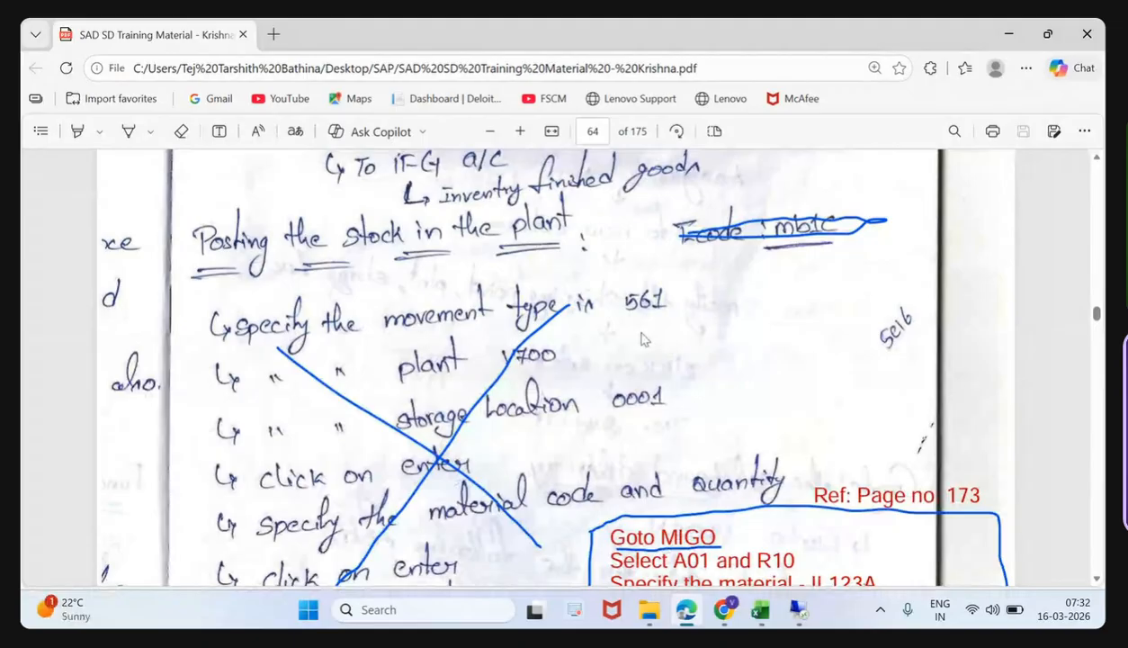
scroll(644, 339, "down", 1)
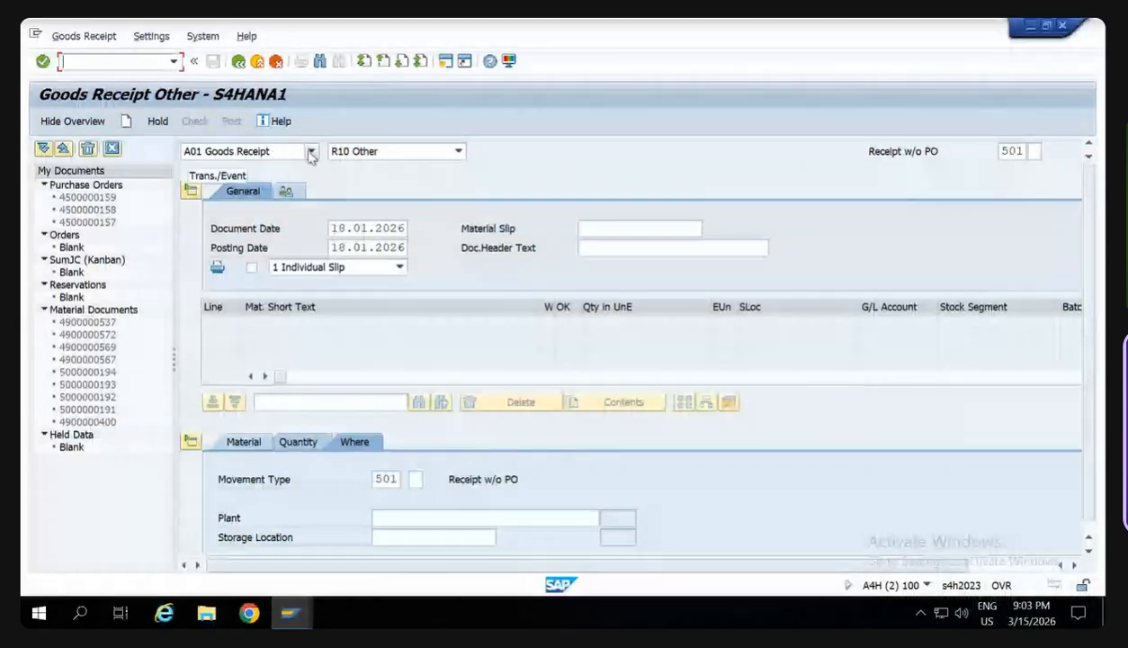
- Review the available goods movement transactions and select A01 Goods Receipt
left_click(312, 153)
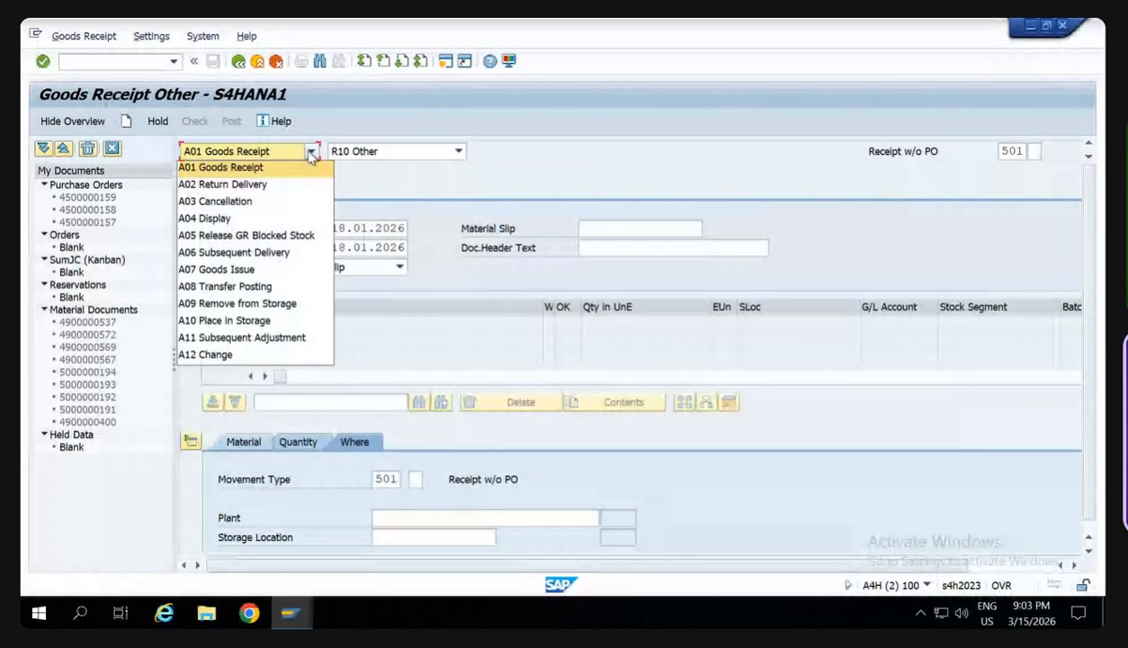
left_click(308, 158)
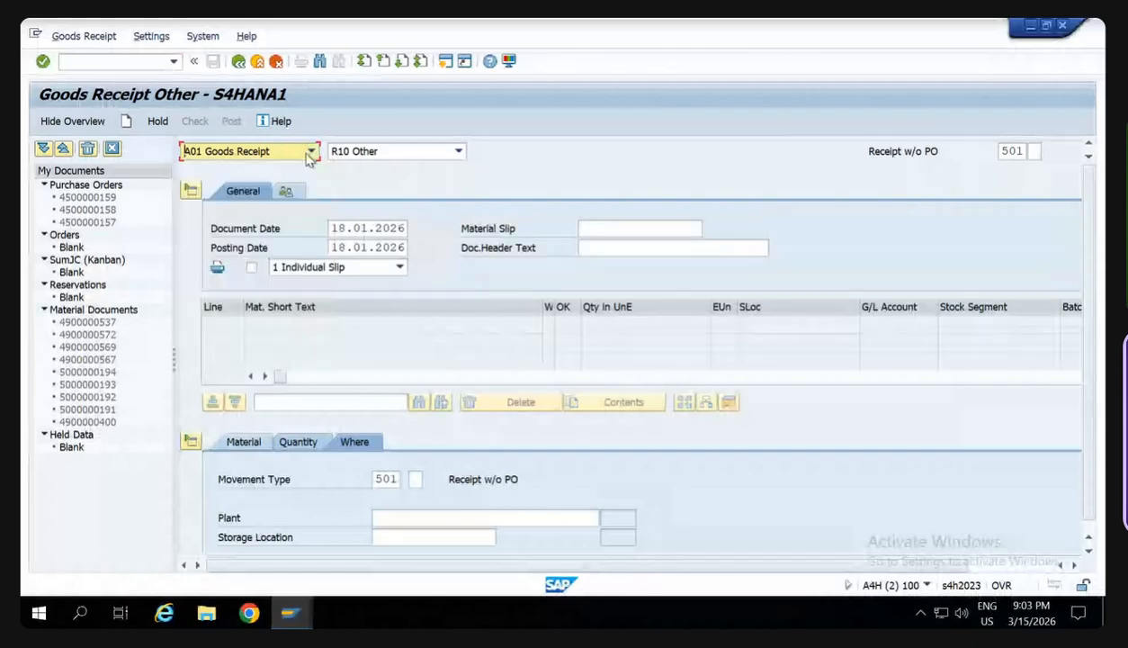
left_click(309, 155)
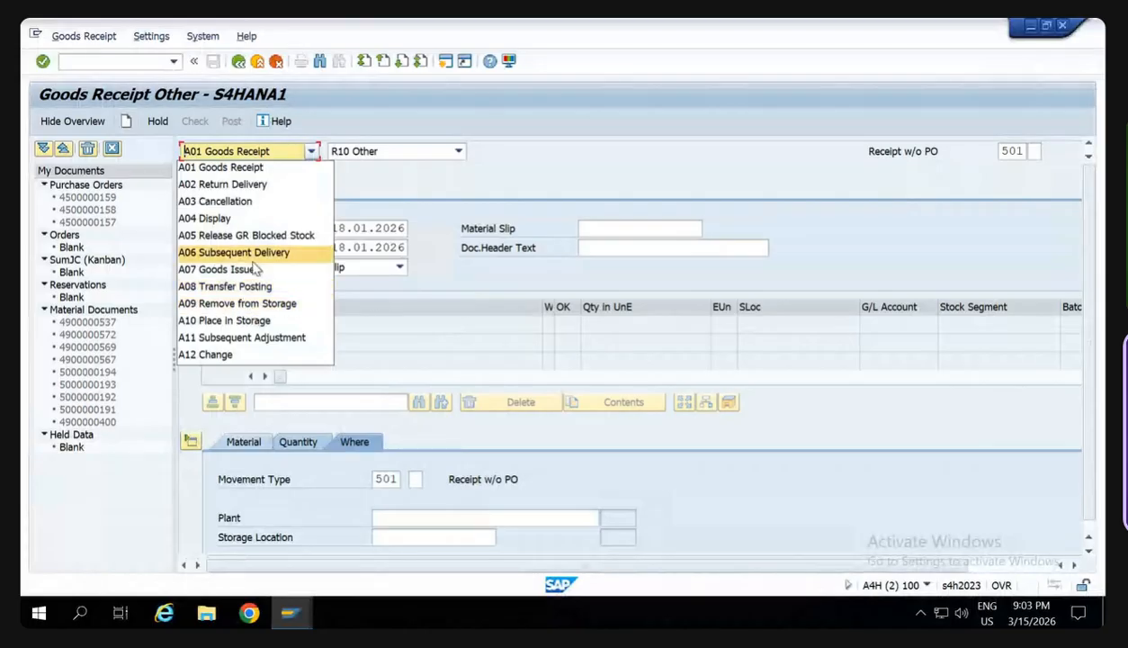
left_click(234, 168)
- Read the MIGO stock posting instructions on page 64 of the training PDF and switch back to SAP
mouse_move(708, 25)
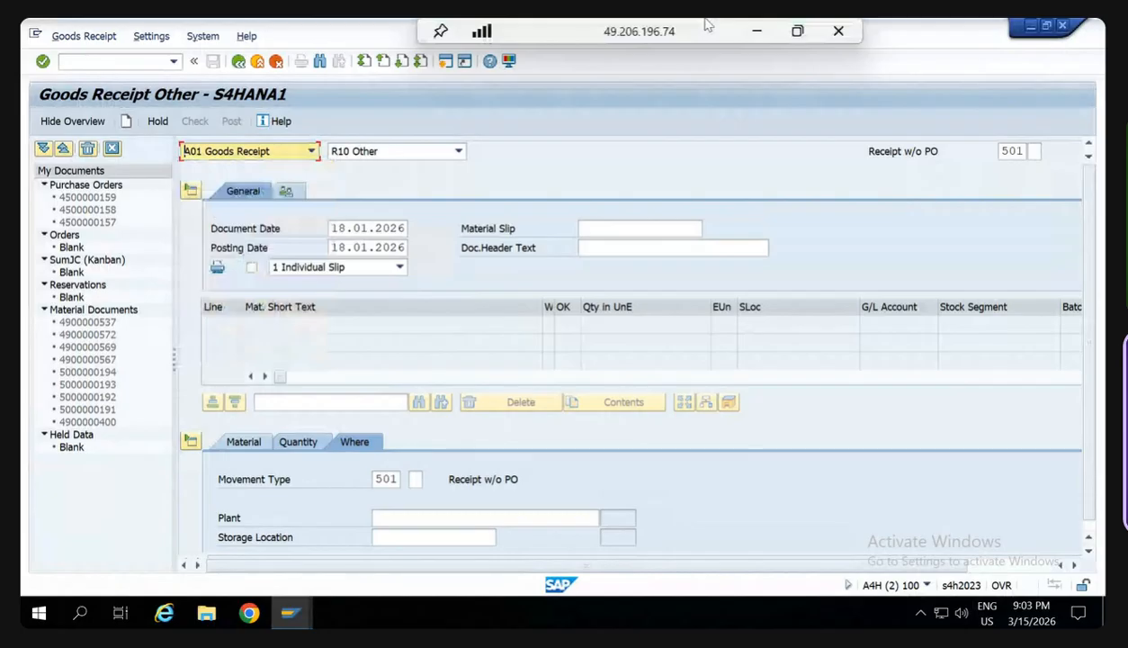
left_click(758, 37)
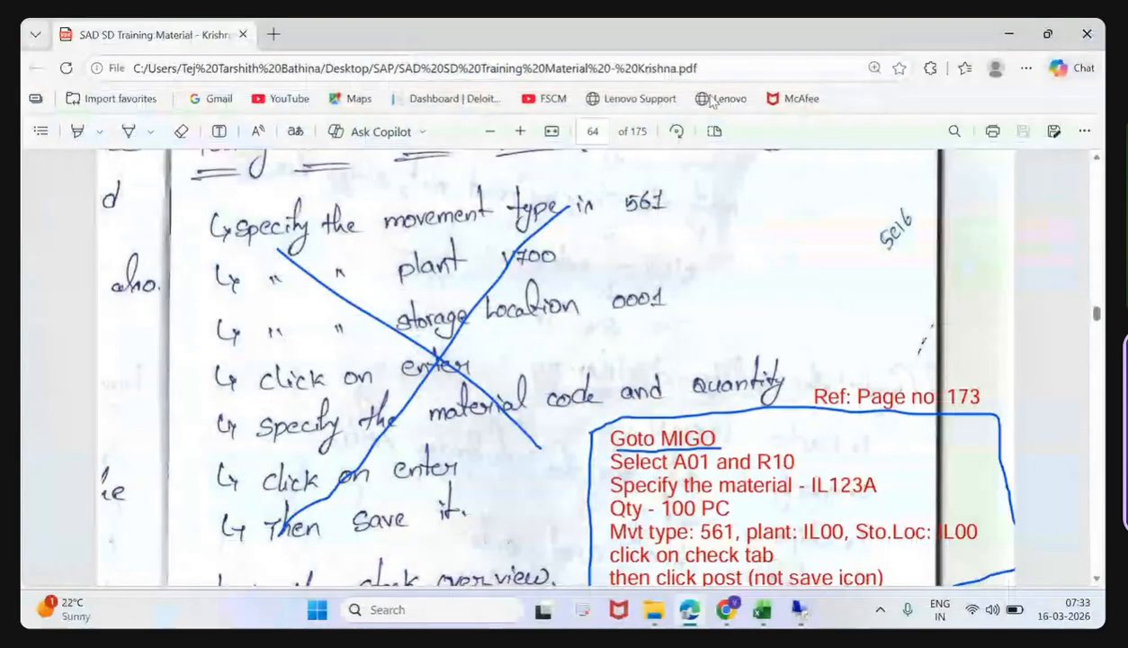
scroll(707, 363, "down", 1)
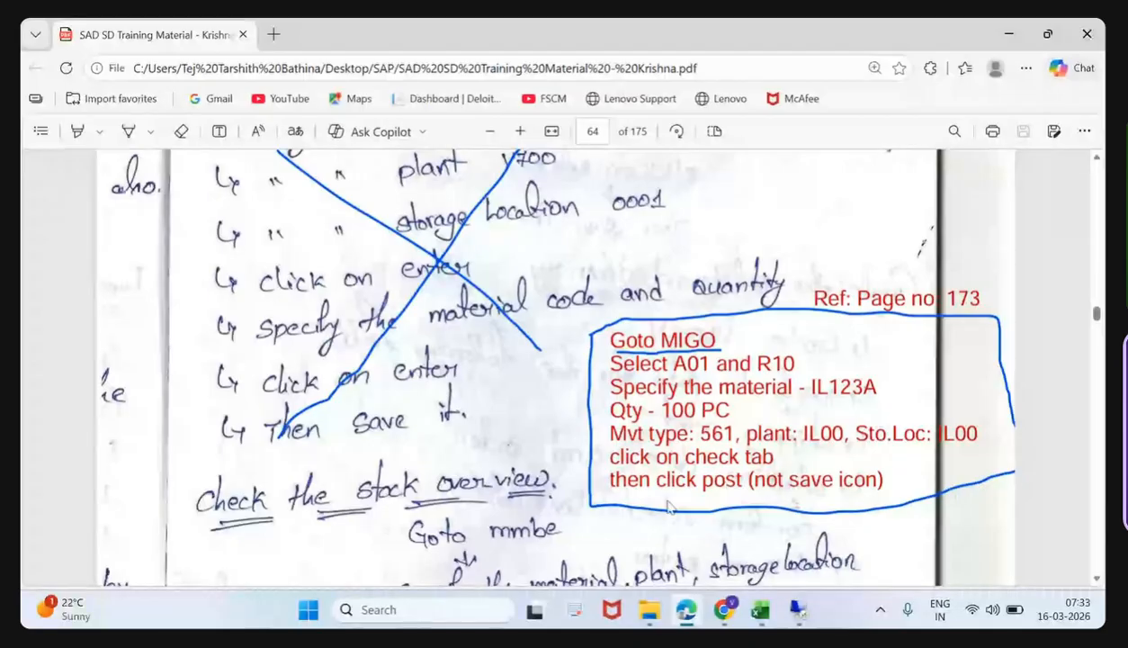
left_click(788, 611)
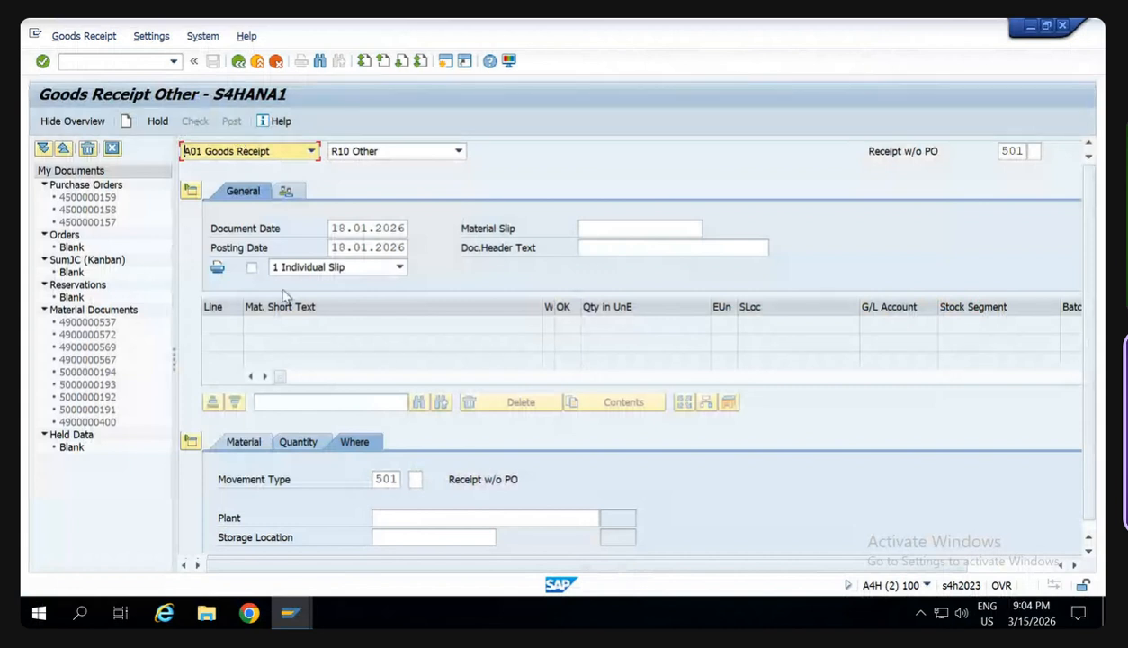
- Set the goods receipt's movement type to 561
scroll(391, 435, "down", 2)
double_click(387, 402)
type("5")
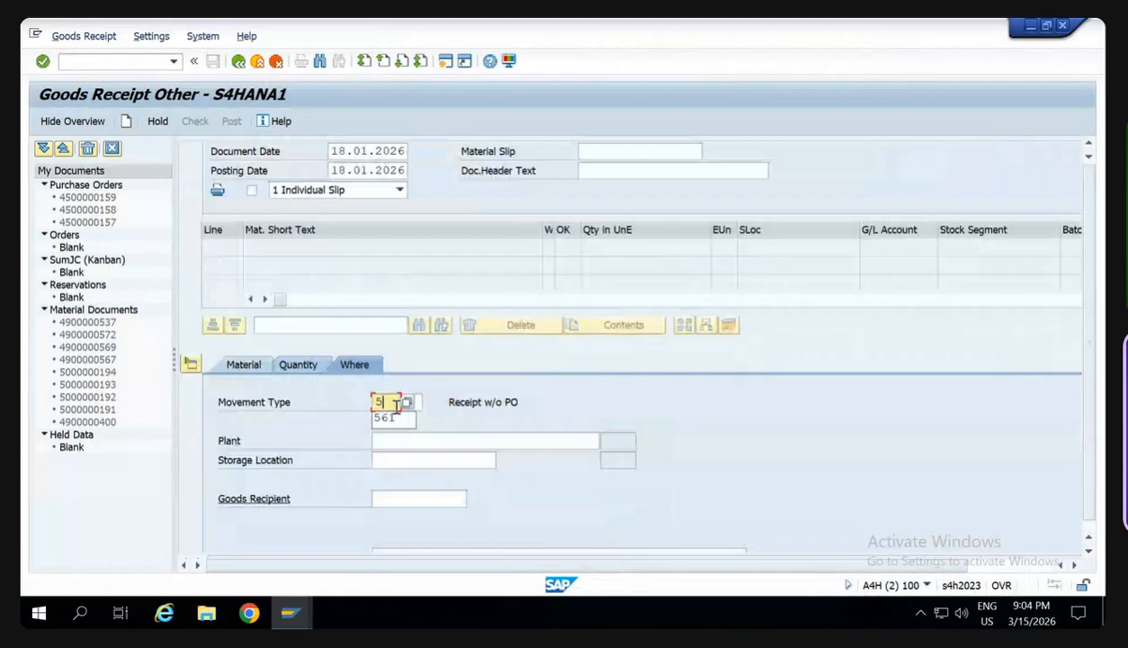
left_click(385, 418)
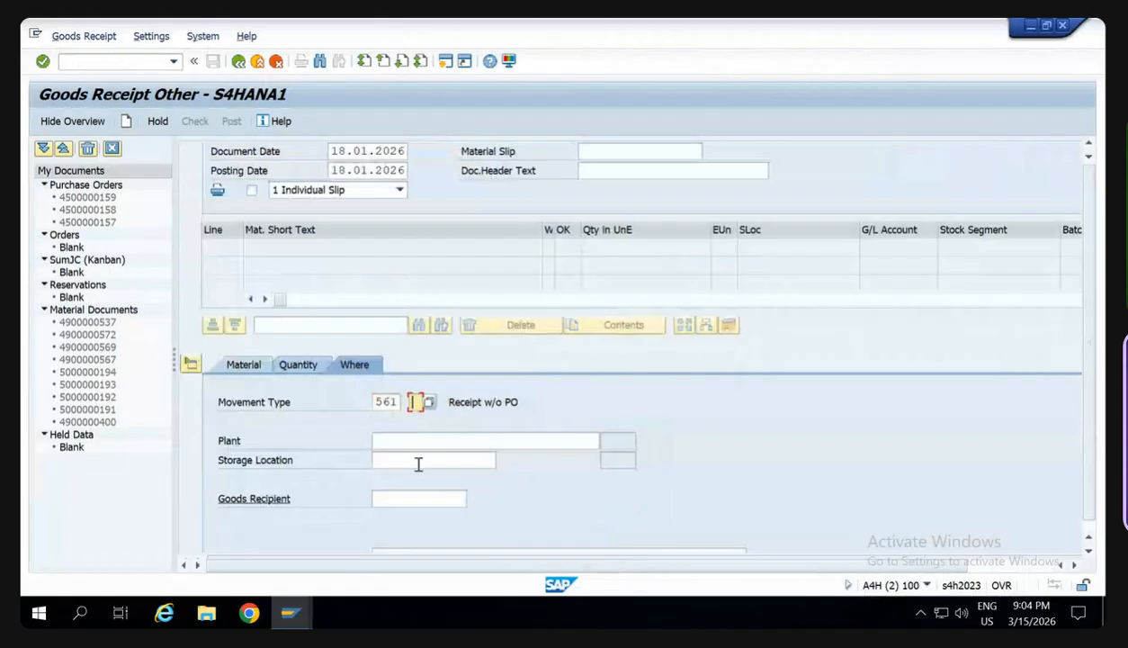
- Enter CA00 as the plant and CA00 as the storage location for the goods receipt
left_click(407, 441)
type("c")
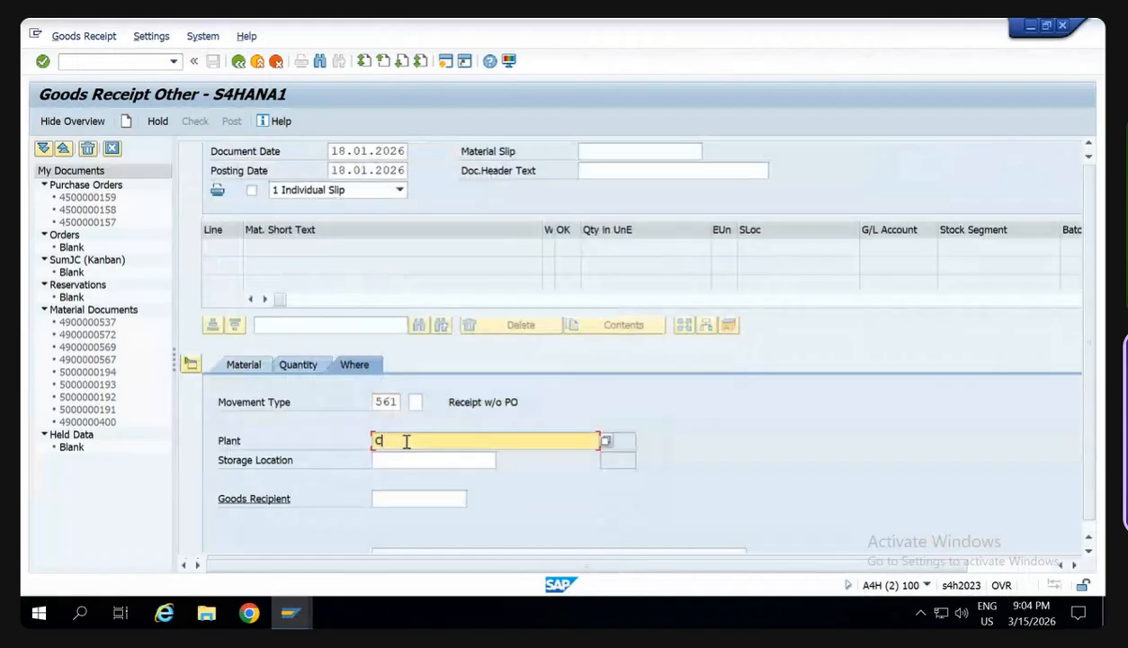
type("A00")
key("Tab")
type("CA0")
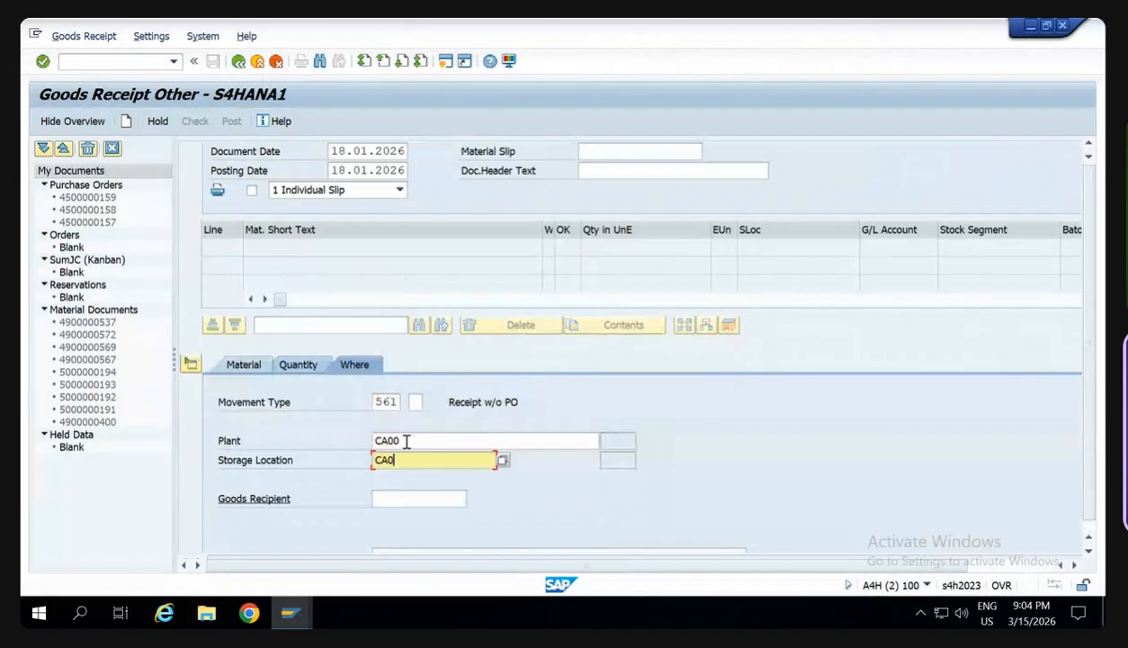
type("0")
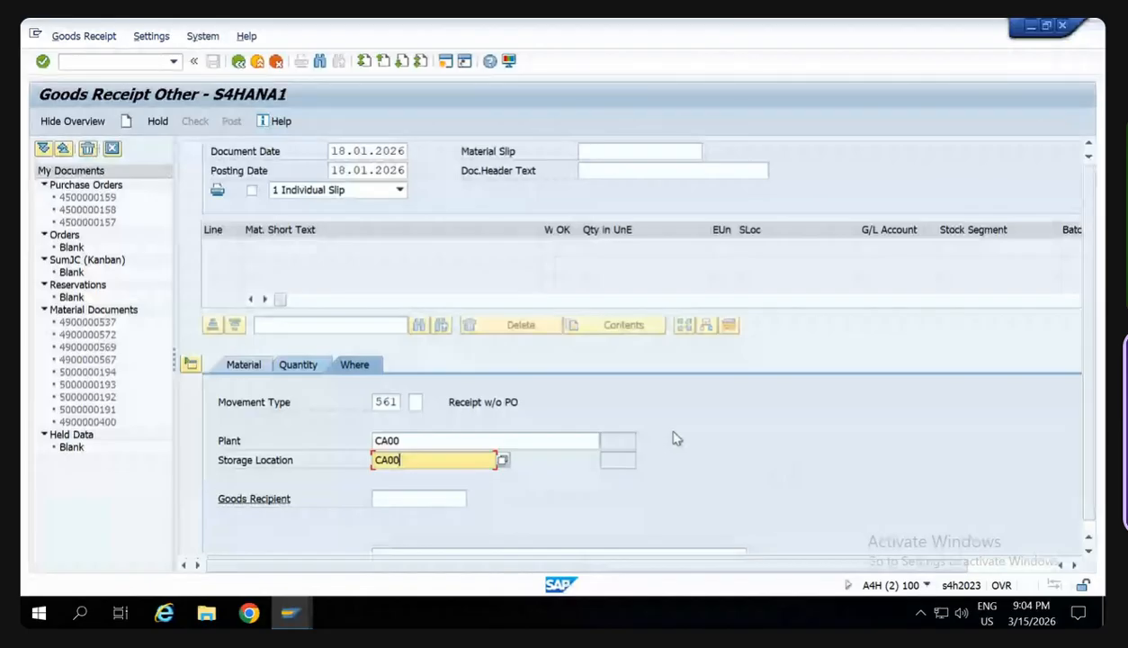
- Set the quantity in unit of entry to 100 PC
left_click(299, 365)
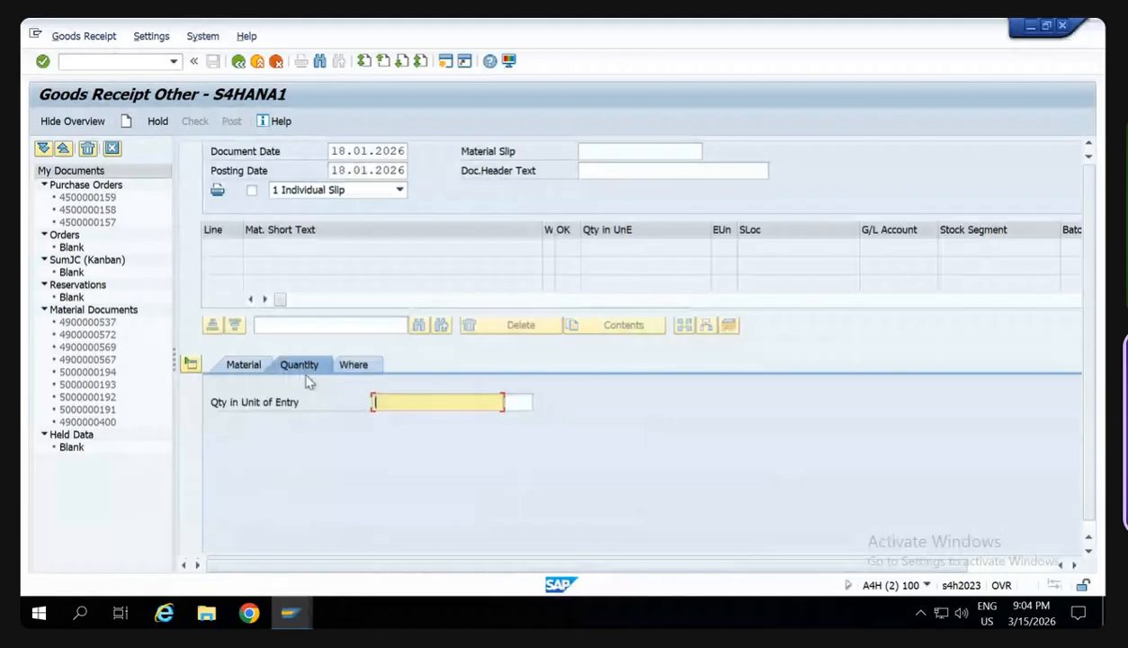
type("100")
key("Tab")
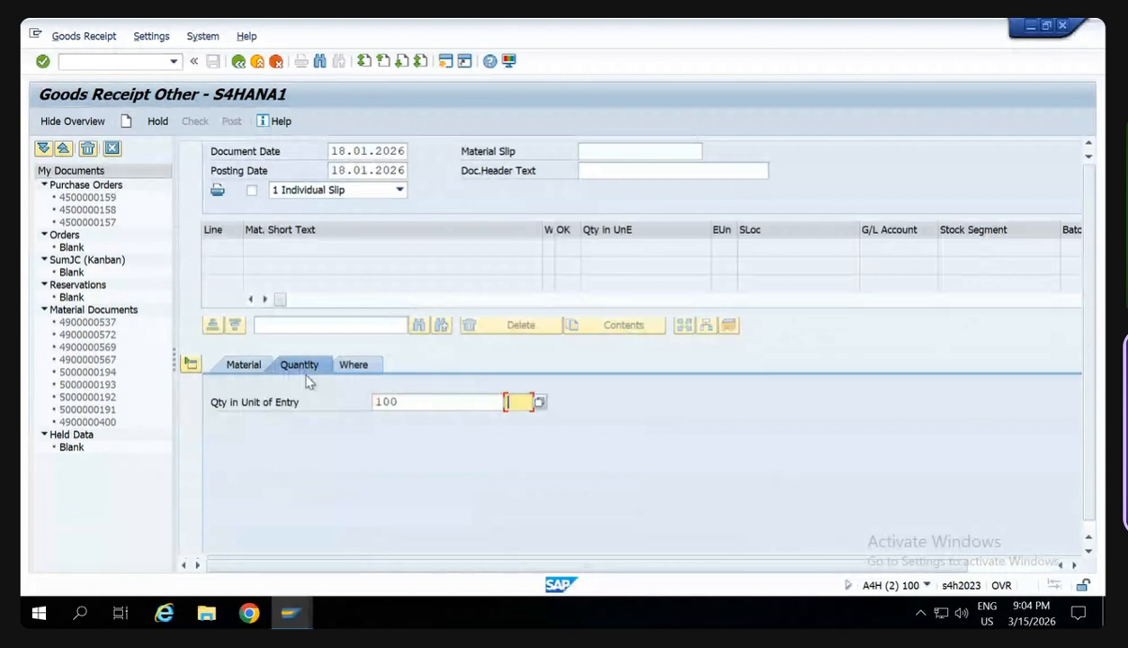
type("PC")
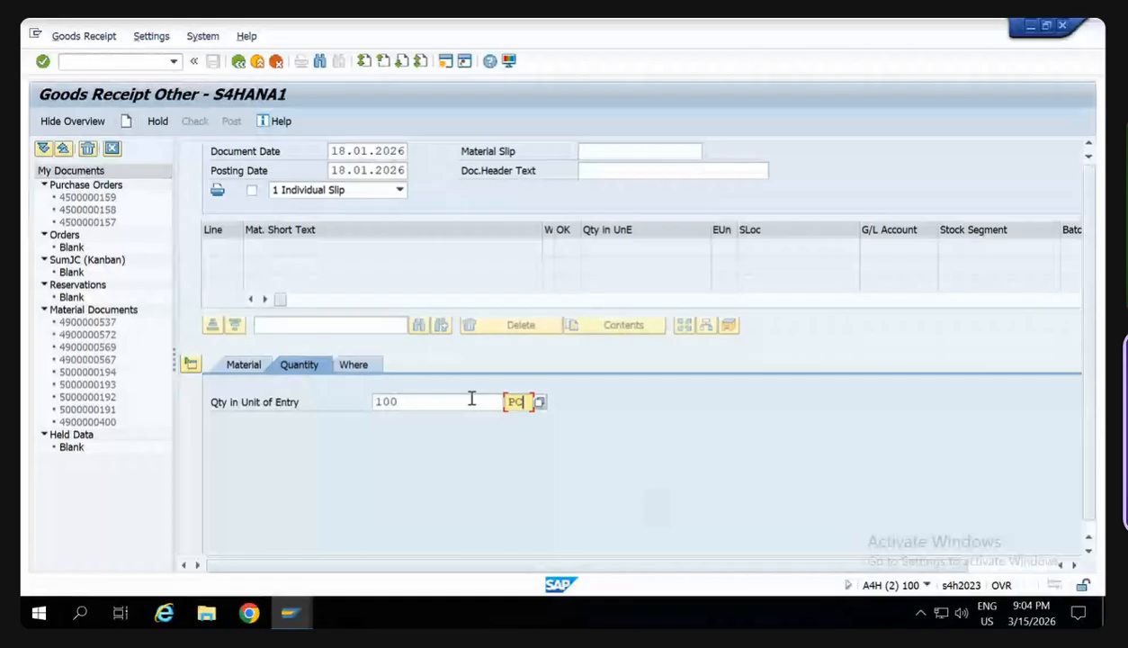
- Enter material CA123A for the goods receipt and confirm the item
left_click(251, 367)
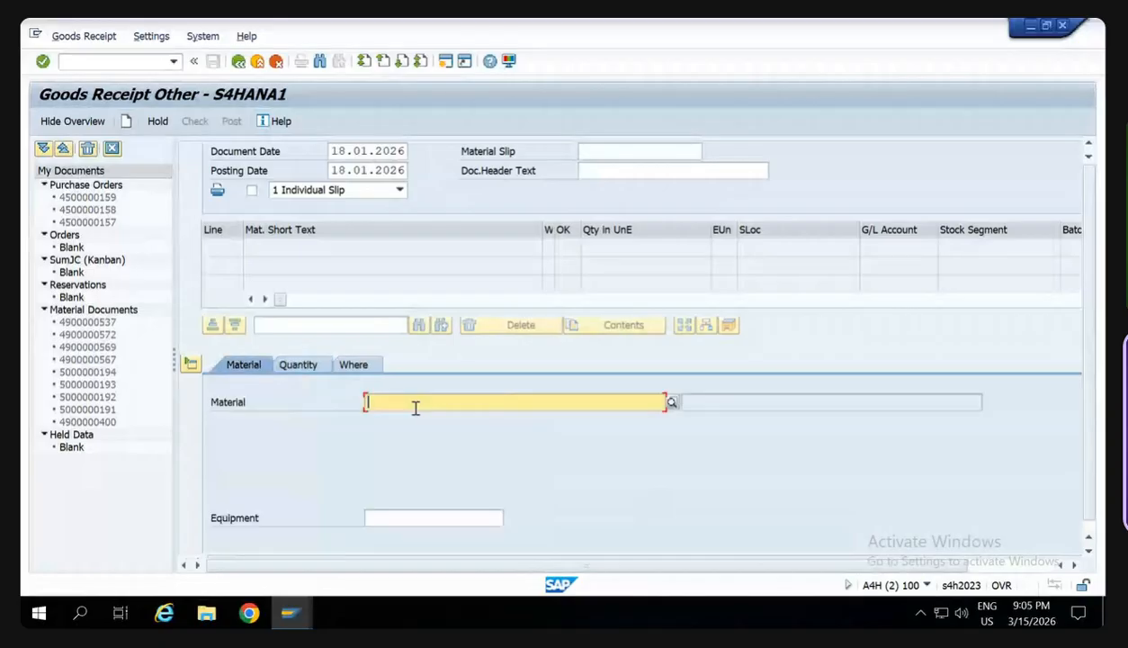
type("CA123A")
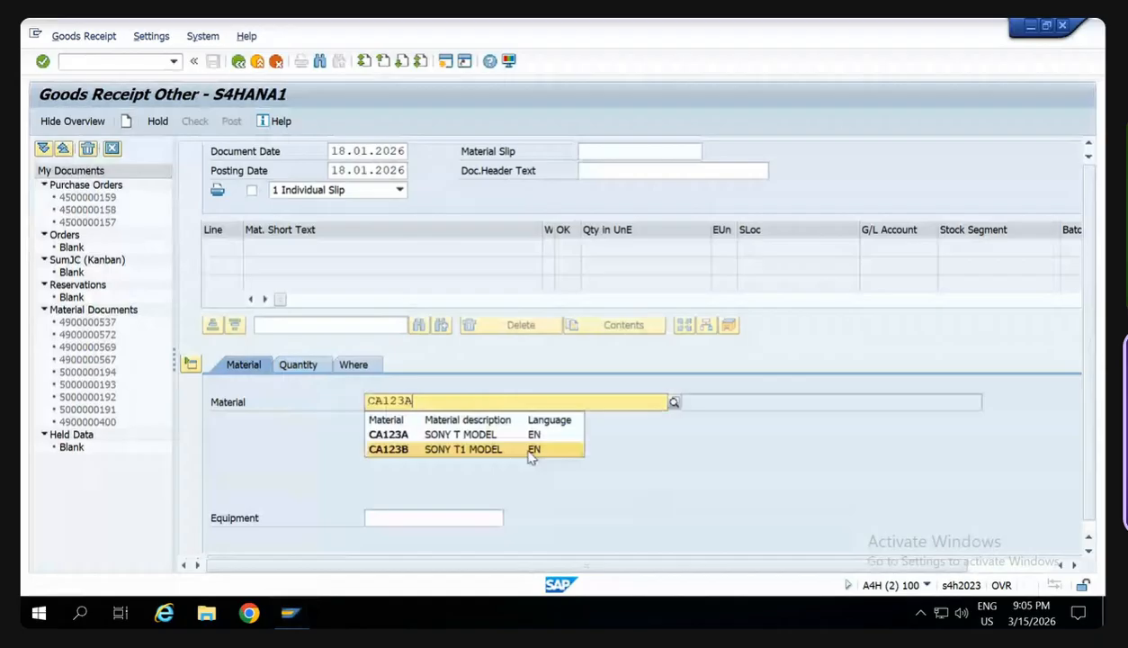
key("Return")
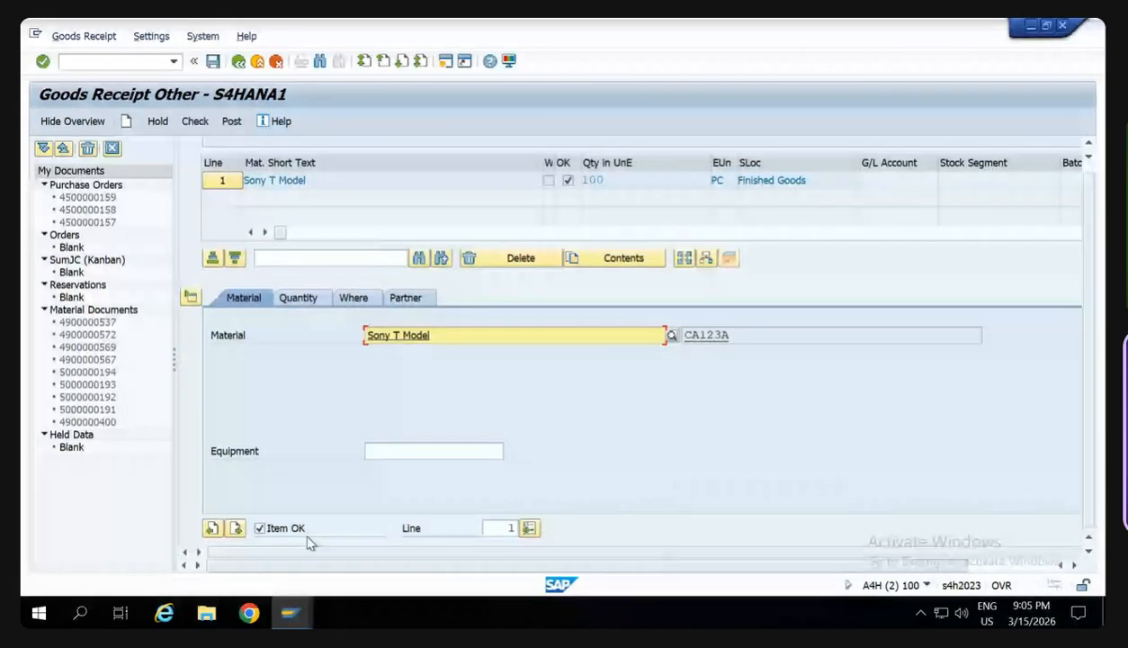
- Run the check on the goods receipt document and close the message log
scroll(310, 542, "up", 3)
left_click(196, 121)
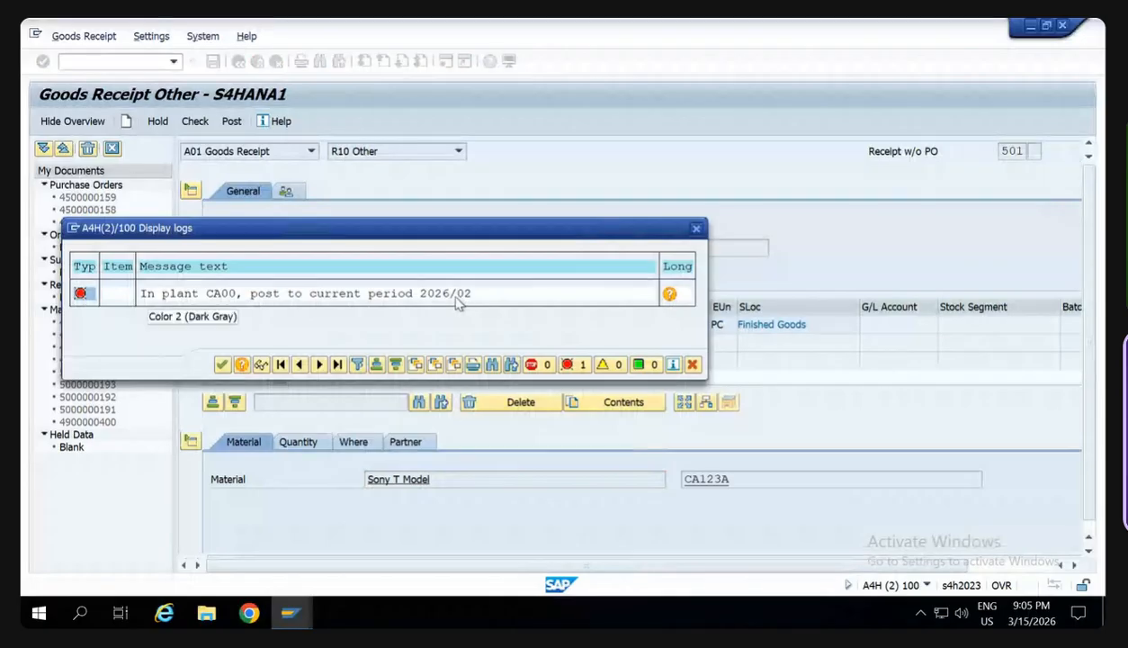
left_click(697, 230)
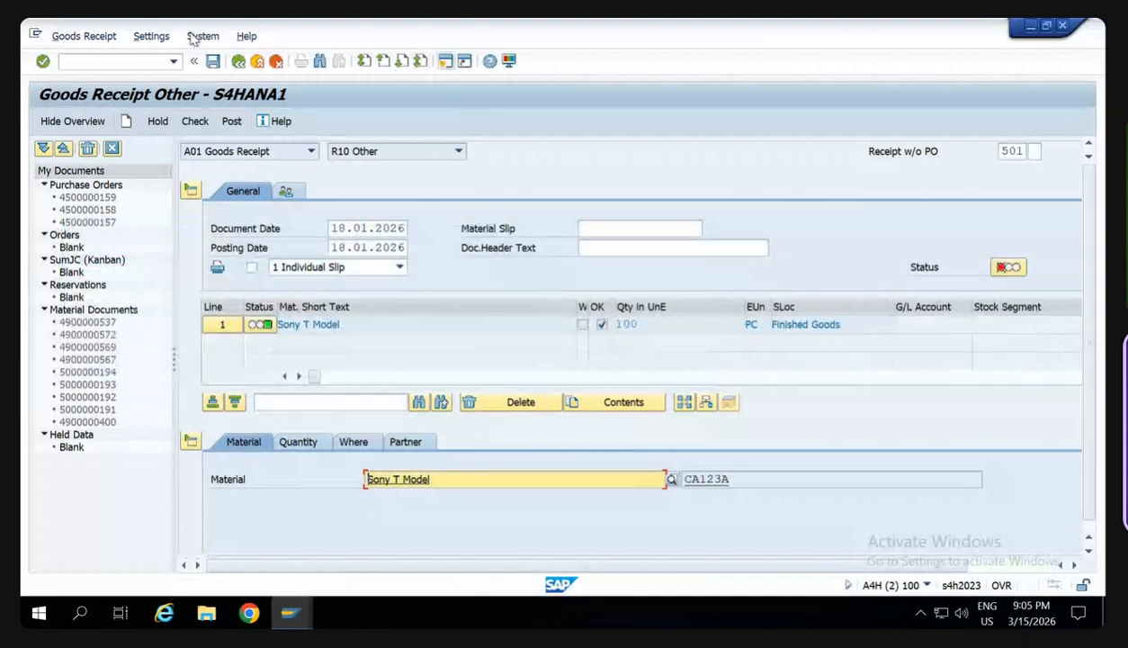
- View the system status information for the goods receipt transaction and close it
left_click(198, 36)
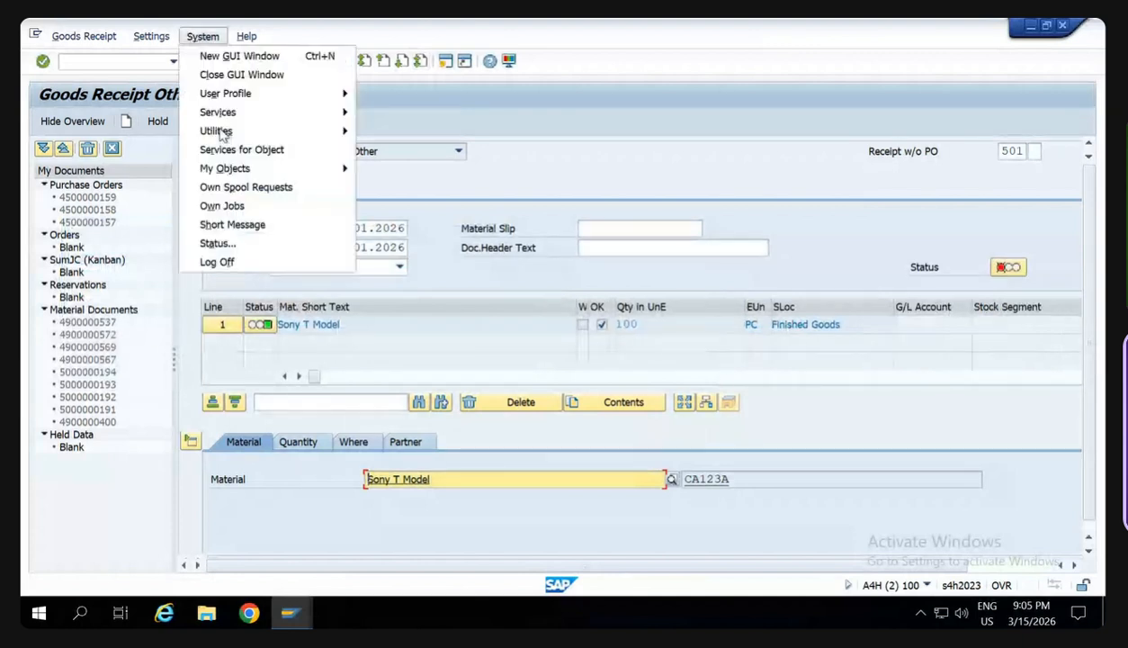
left_click(216, 244)
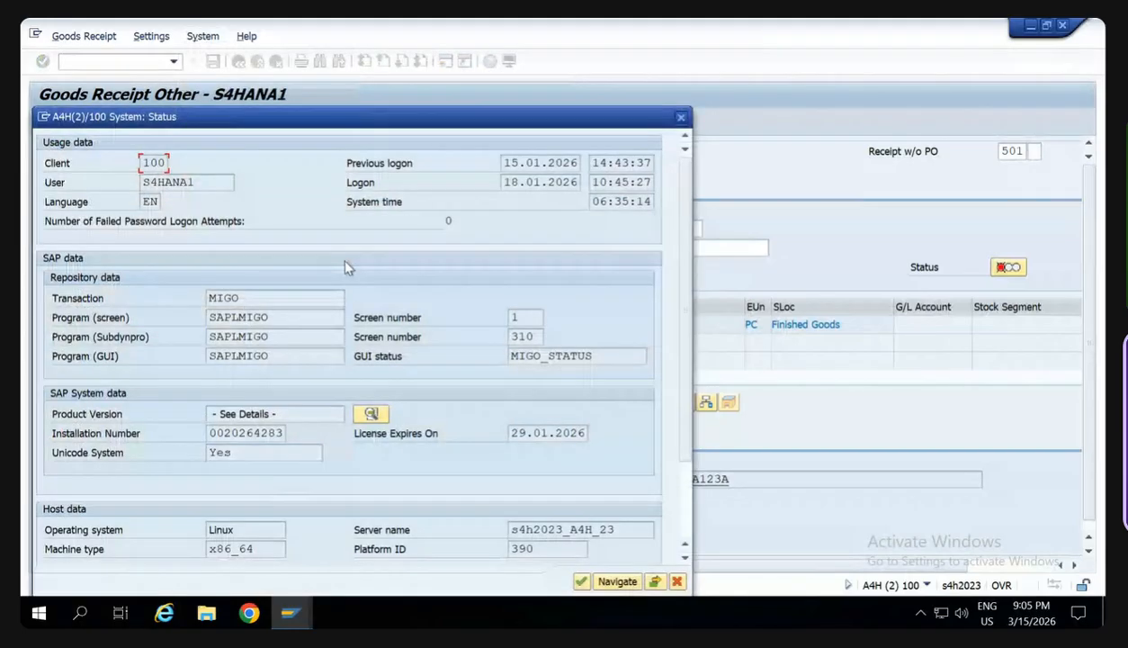
left_click(681, 118)
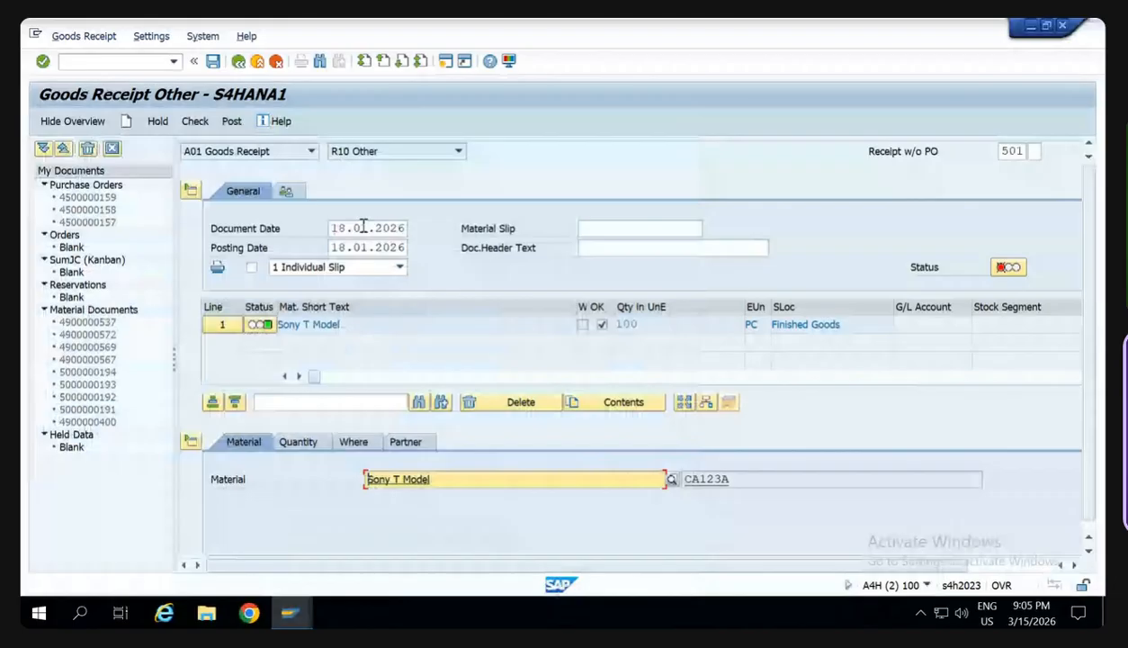
- Open transaction OMSY and position the company code list at CA00
left_click(116, 61)
type("/no")
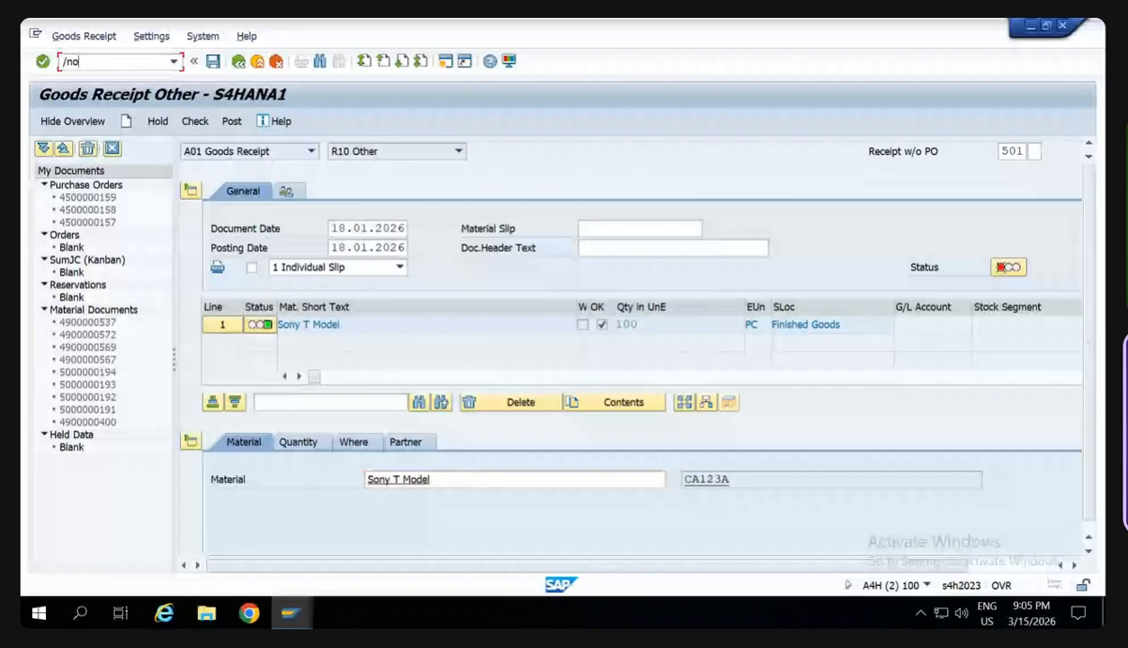
type("msy")
key("Return")
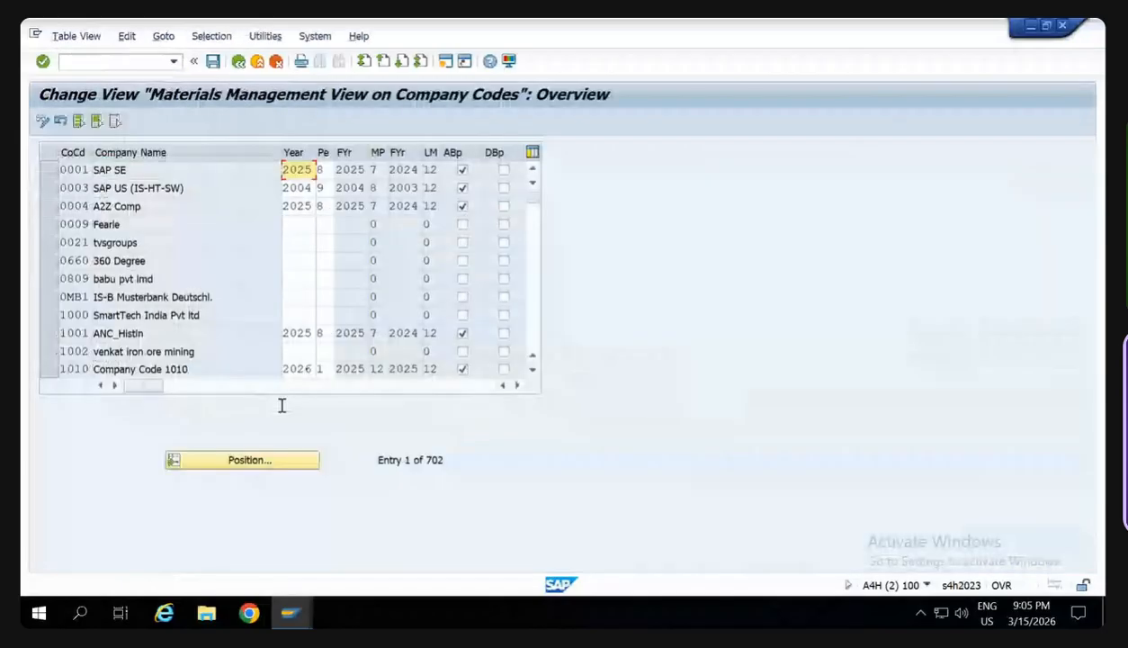
left_click(272, 462)
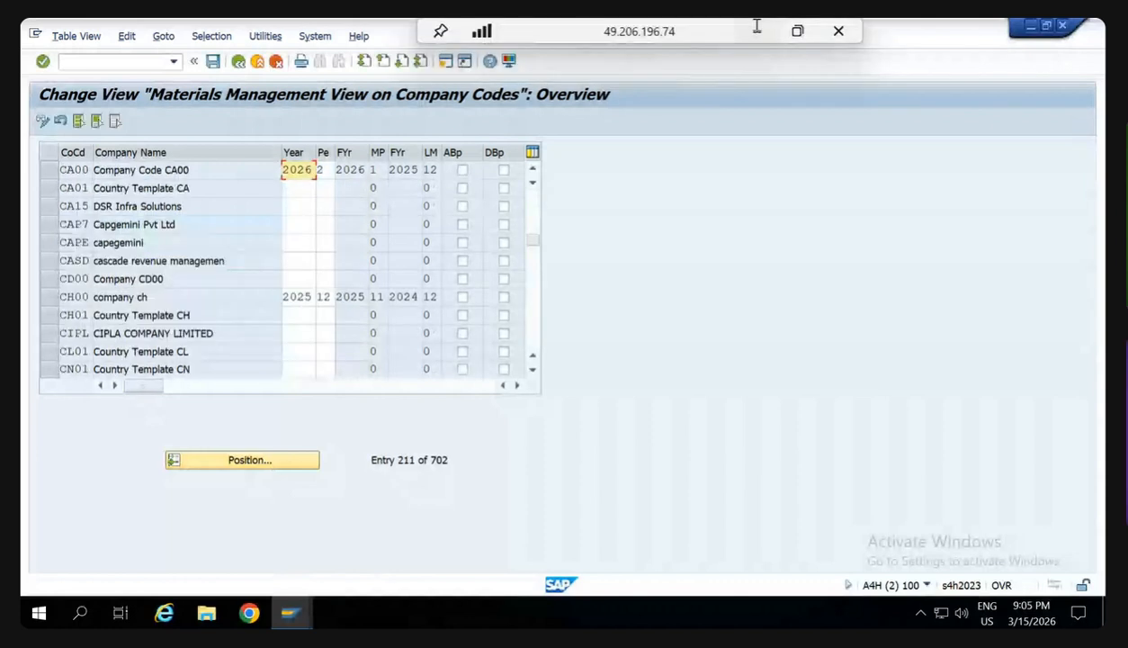
left_click(757, 31)
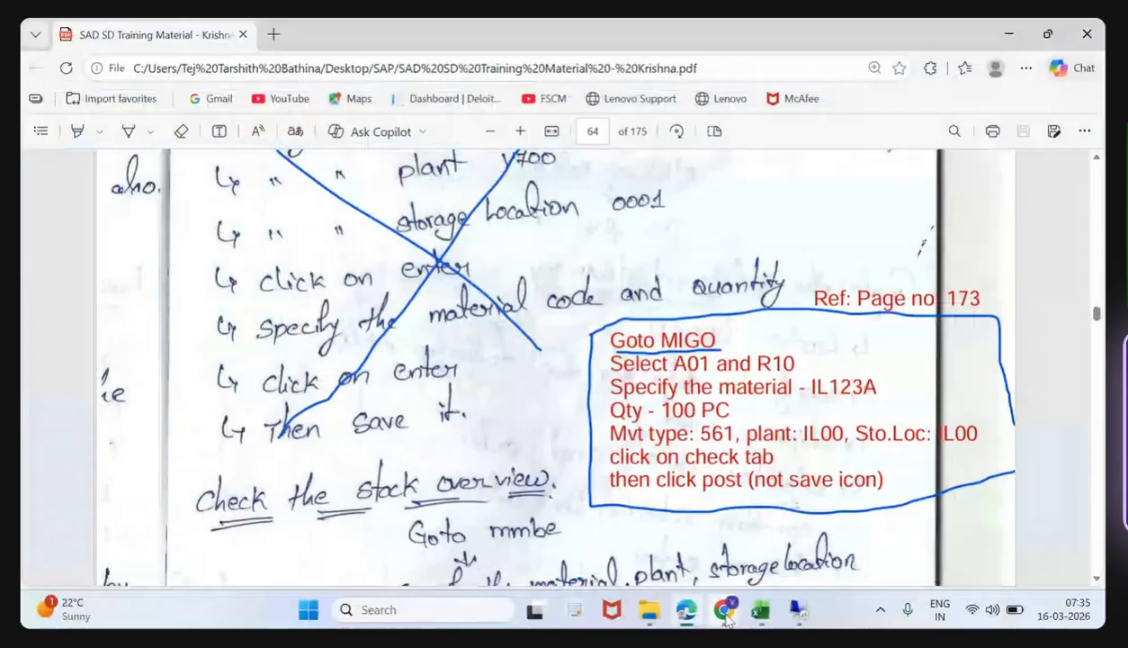
left_click(725, 616)
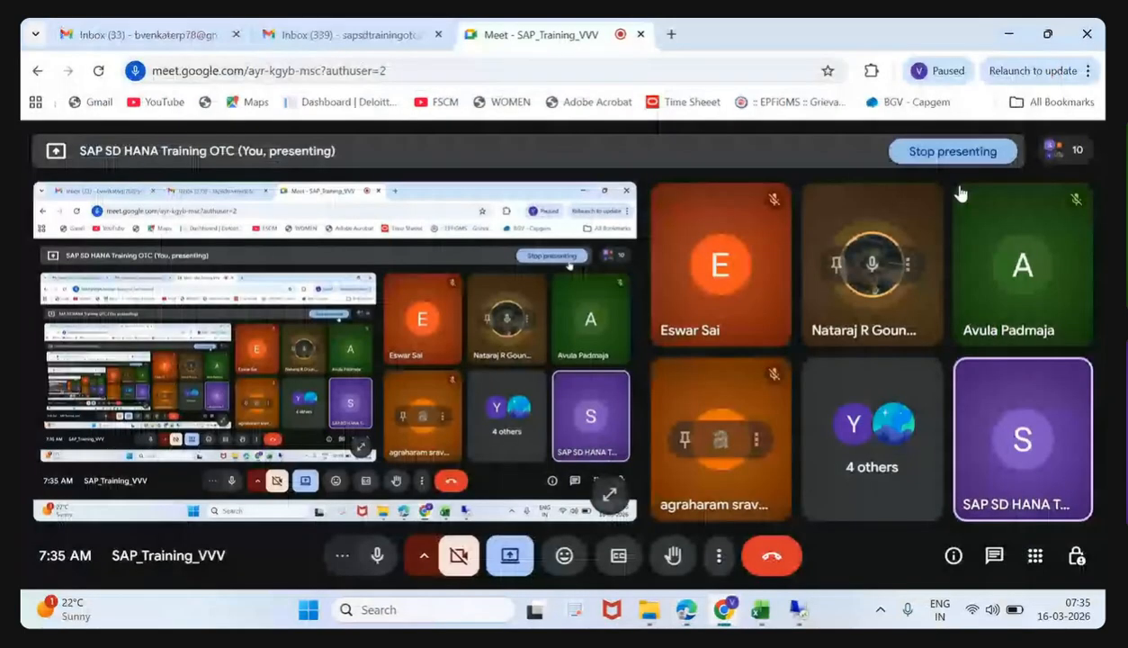
key("alt+Tab")
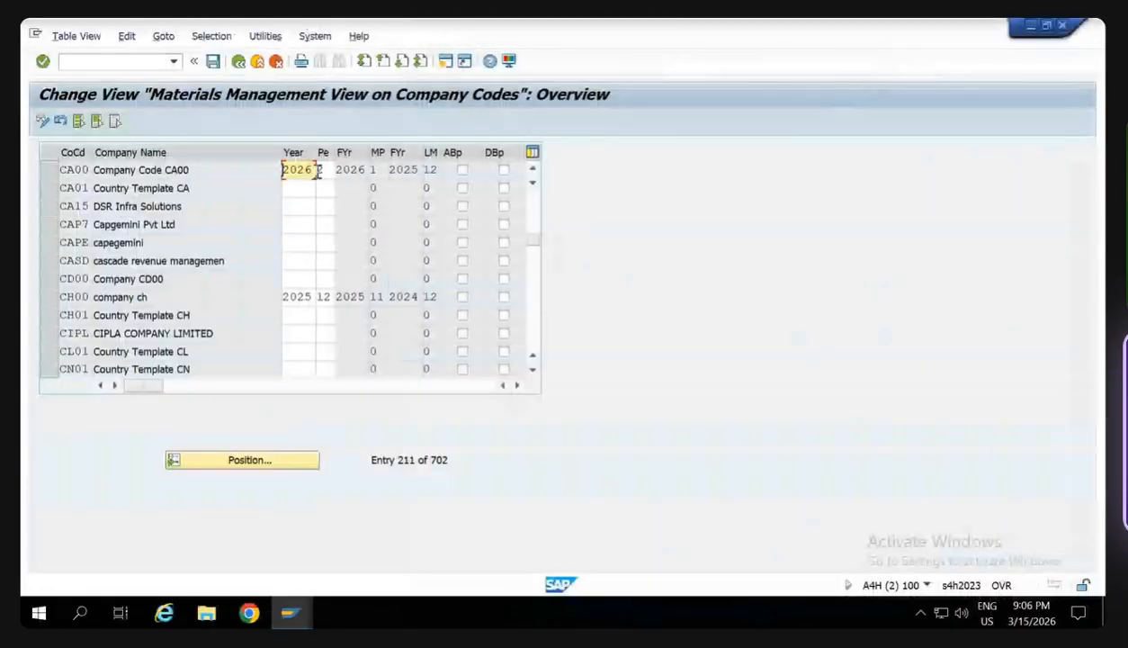
- Try to set the current period of company code CA00 to 1 and dismiss the message
left_click(325, 171)
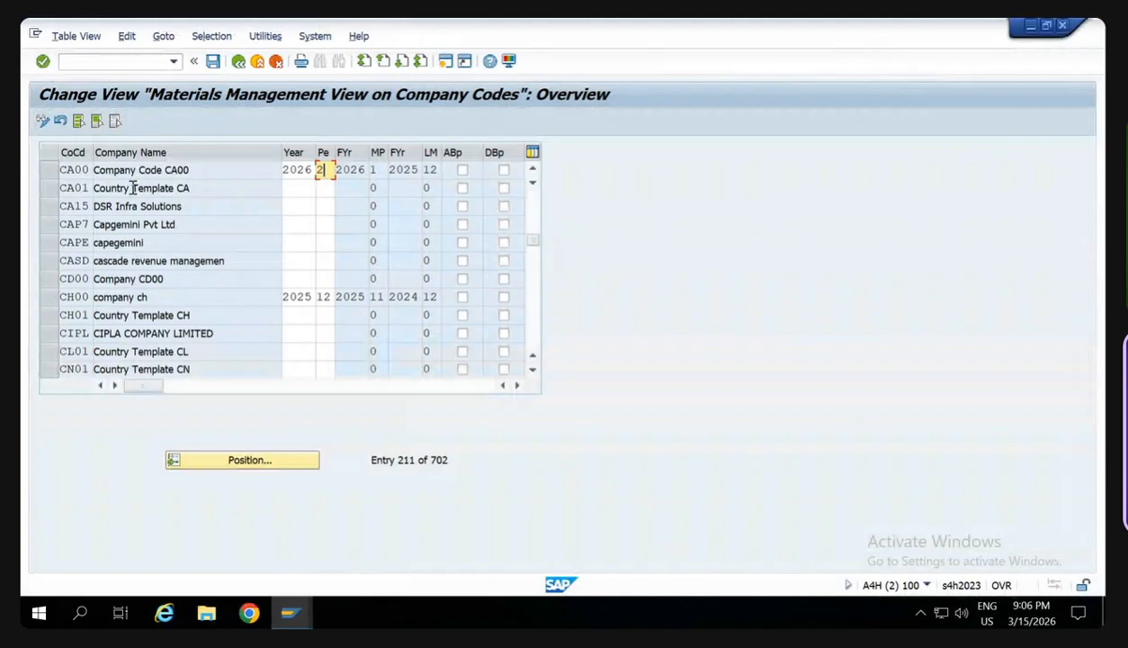
key("BackSpace")
type("1")
key("Return")
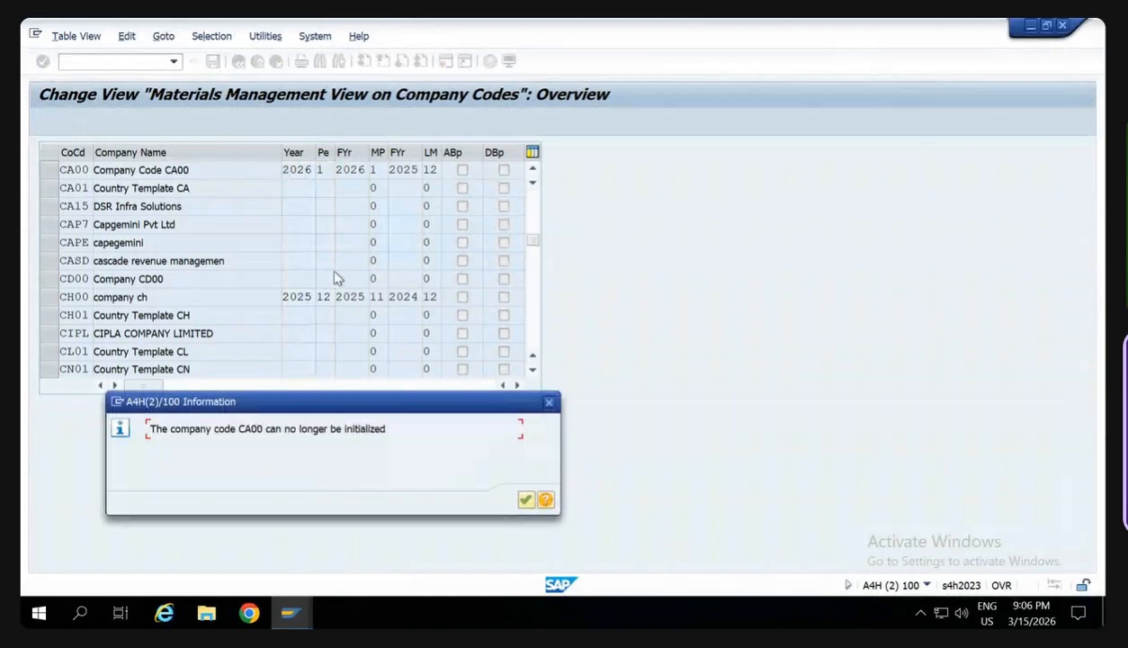
key("Return")
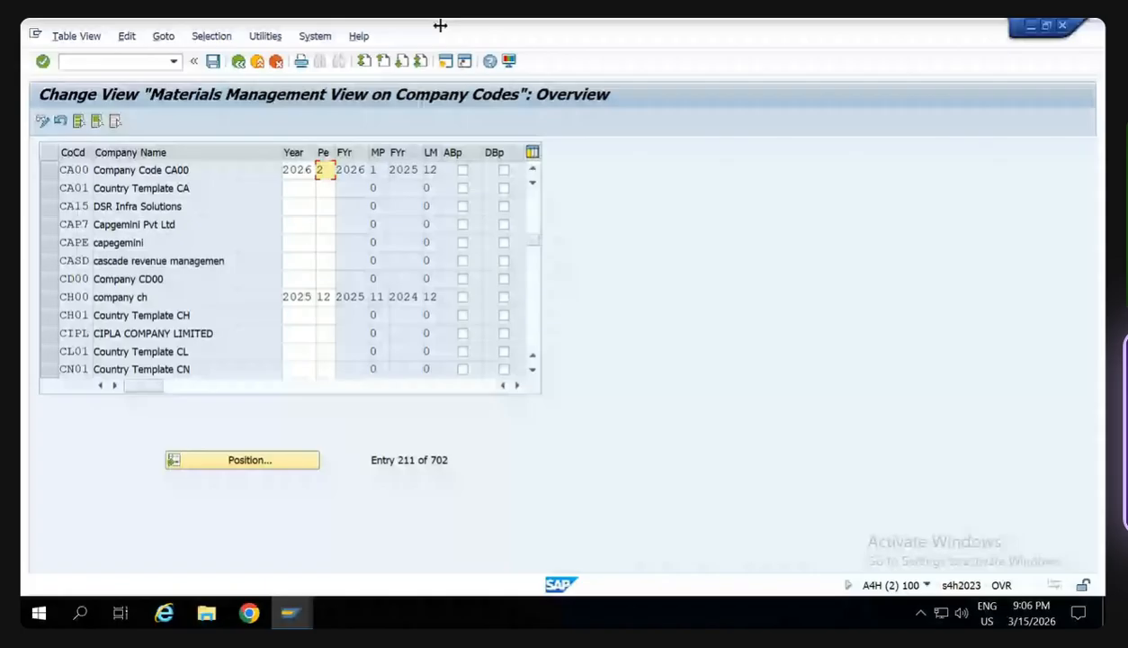
- Switch to the SAP Easy Access window, view its system status information and close it
mouse_move(441, 25)
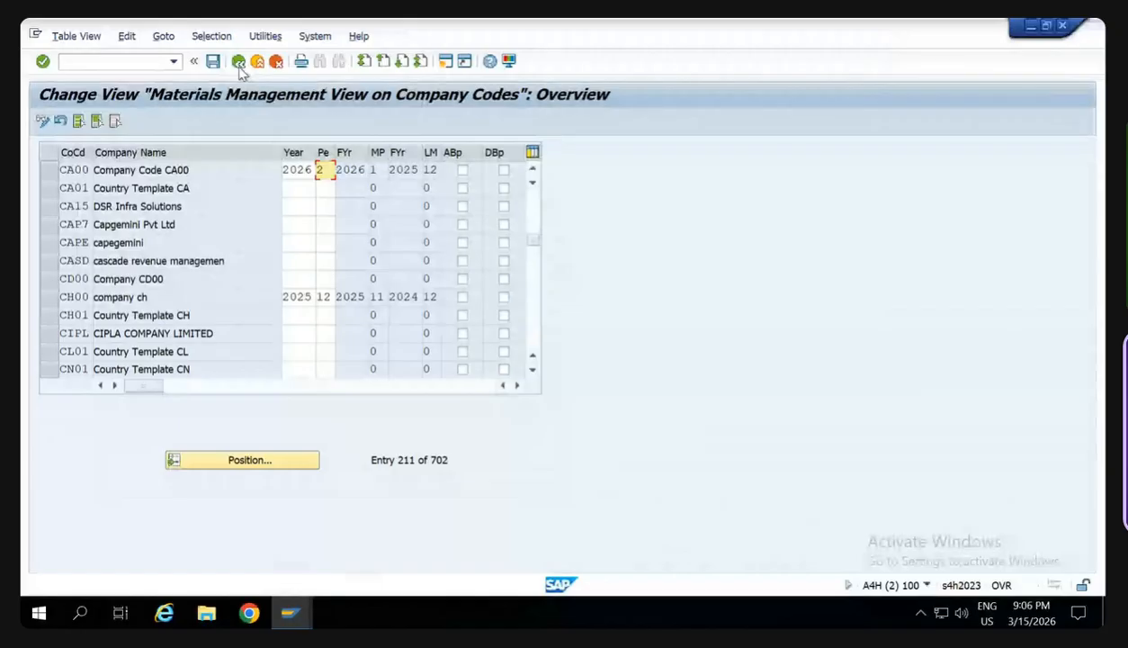
key("alt+Tab")
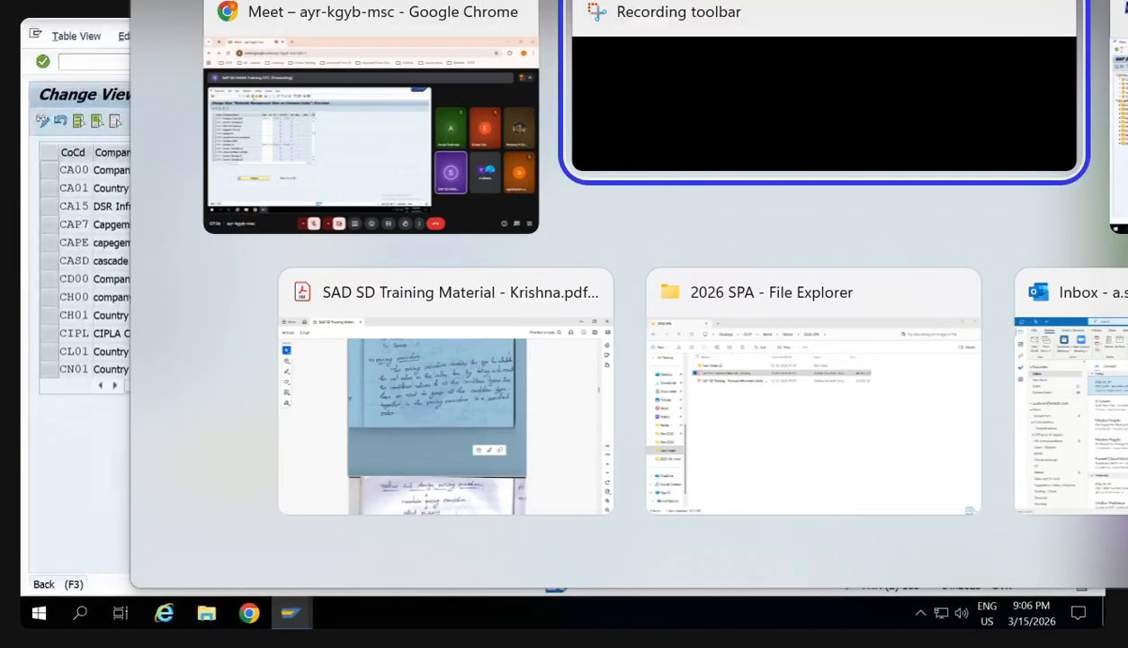
key("Tab")
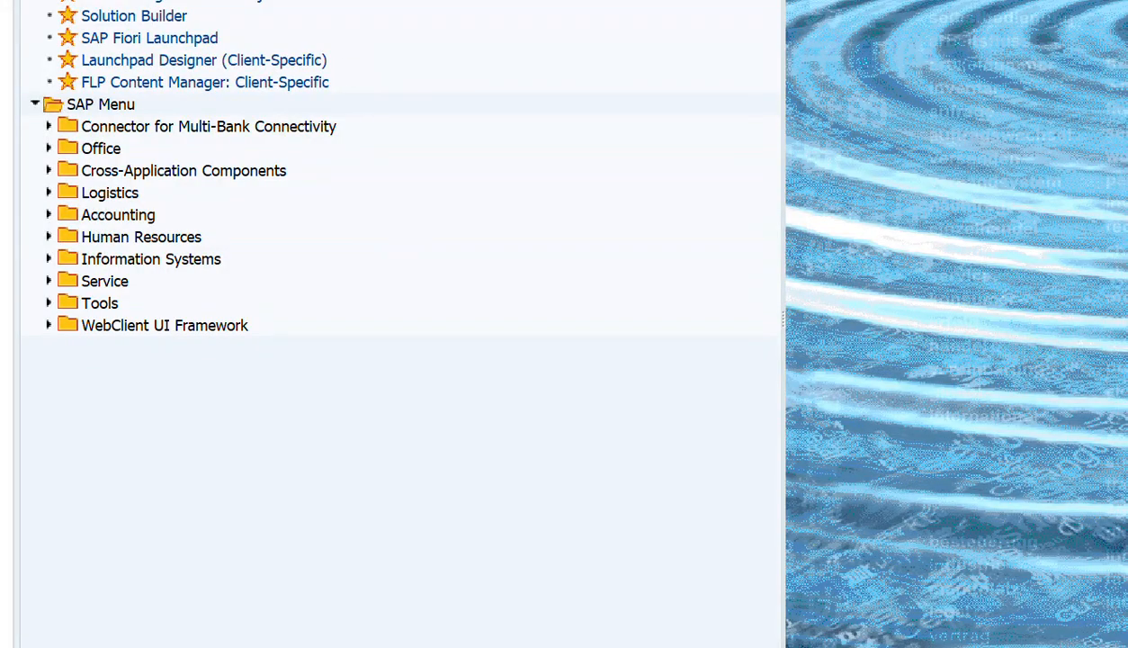
left_click(332, 1)
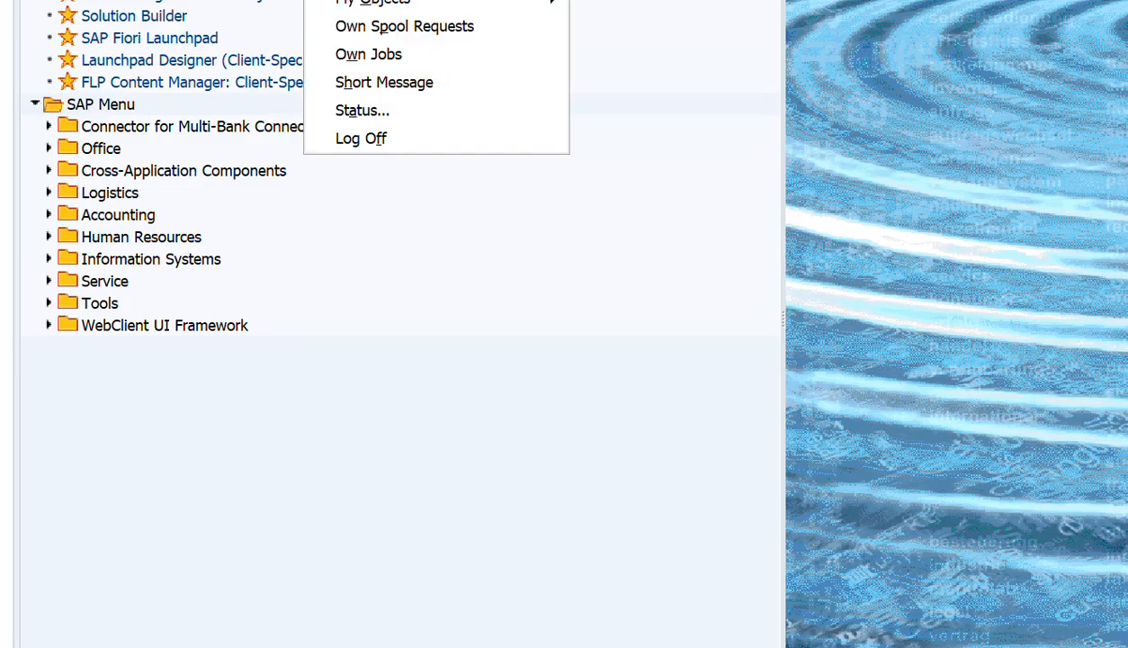
left_click(385, 112)
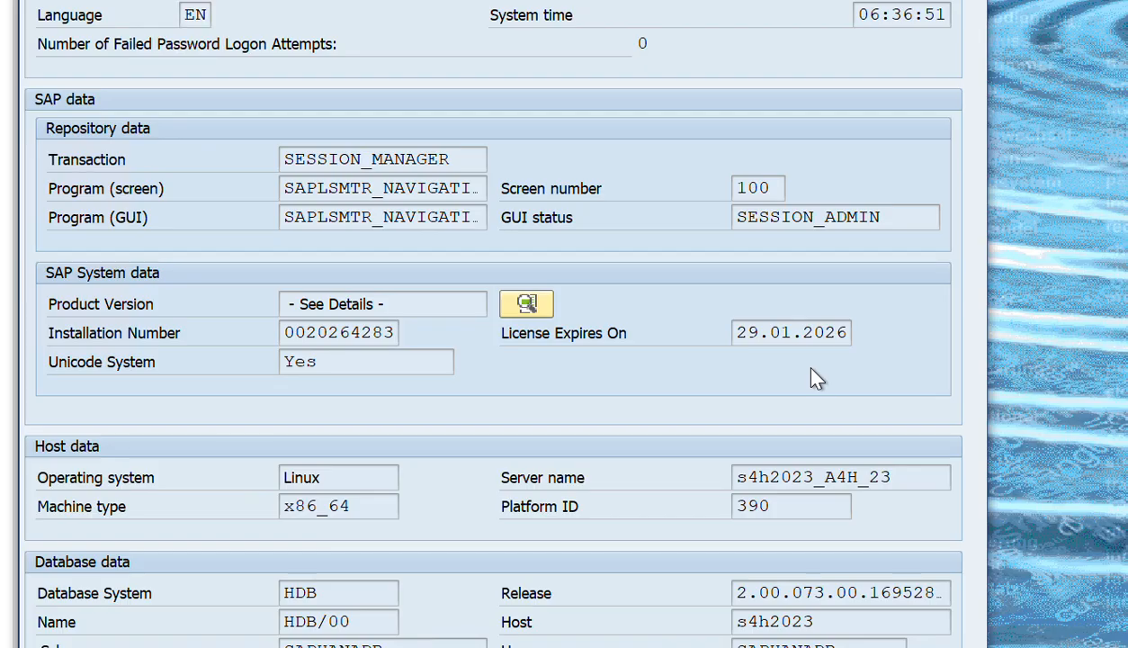
key("Return")
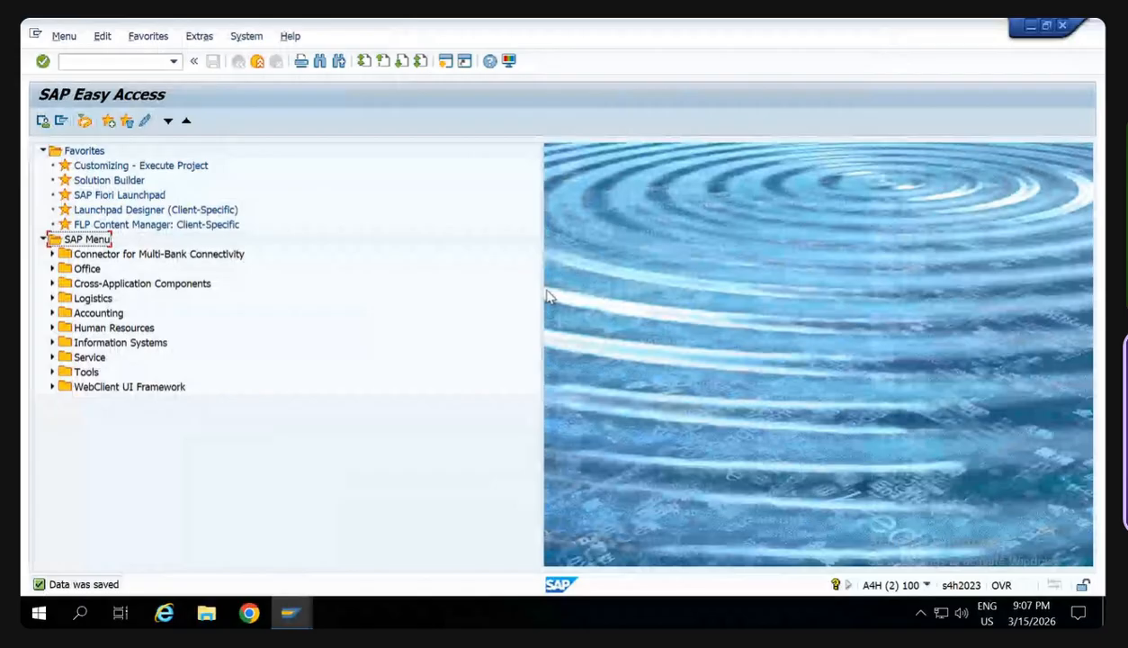
- Leave the remote desktop session and launch Remote Desktop Connection again by running mstsc
key("alt+F4")
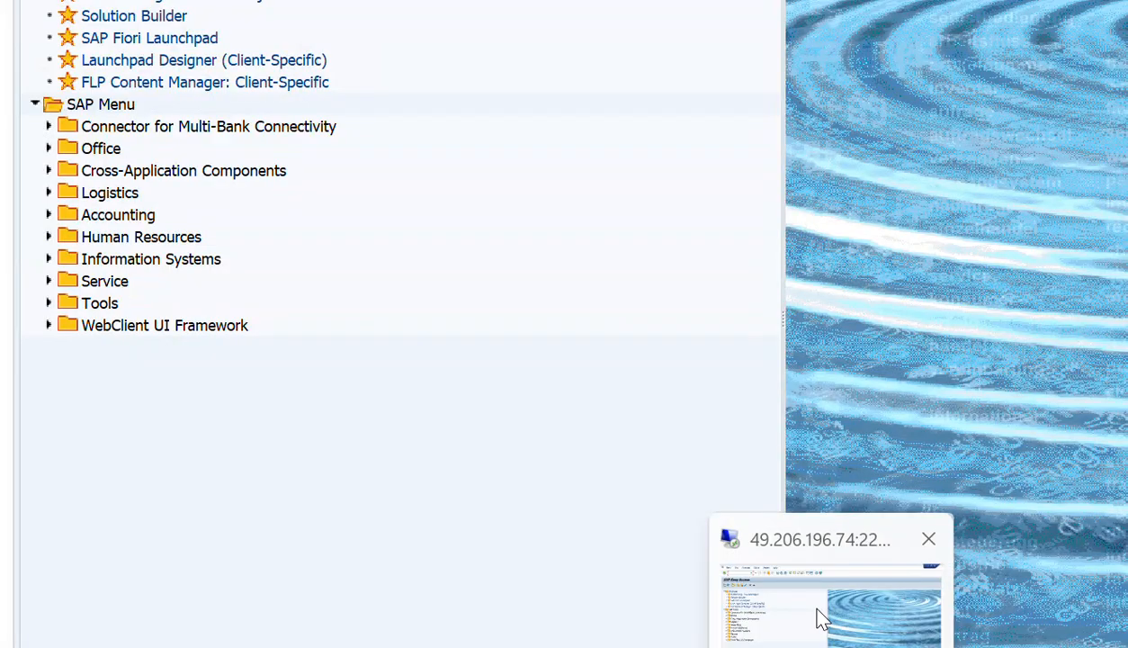
left_click(819, 619)
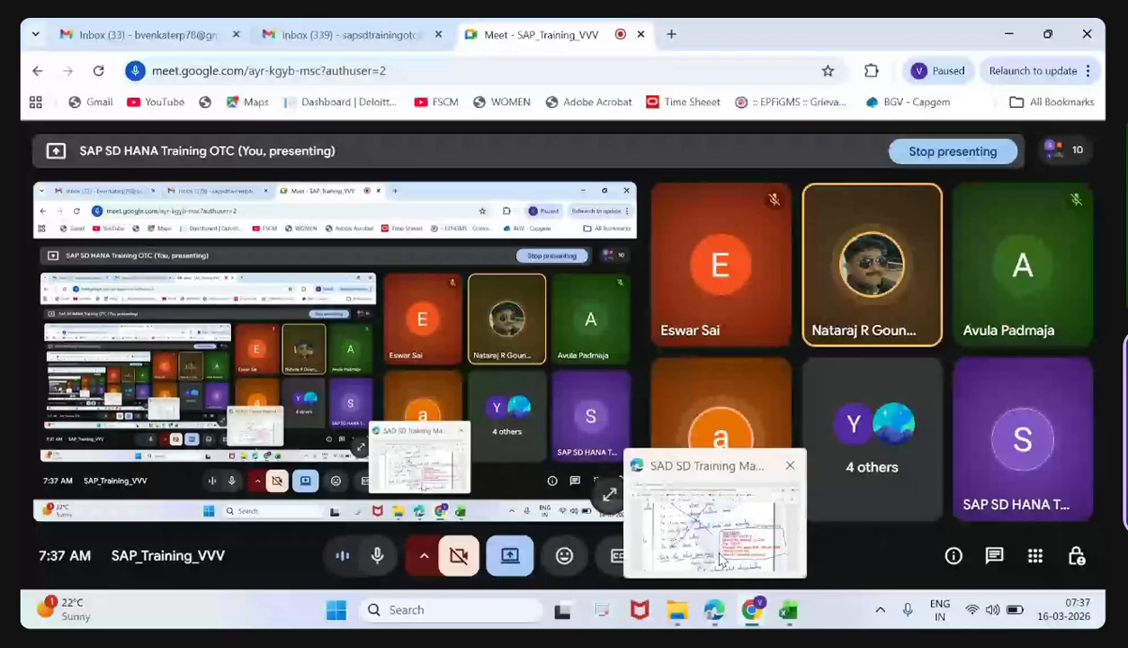
left_click(498, 615)
type("r")
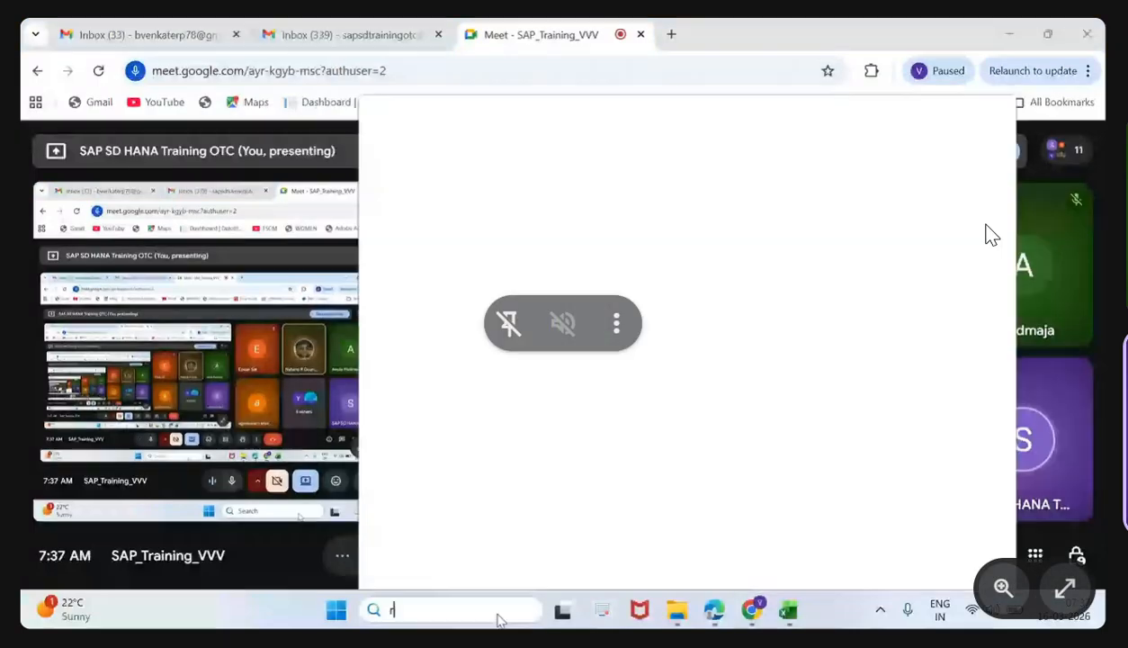
type("un")
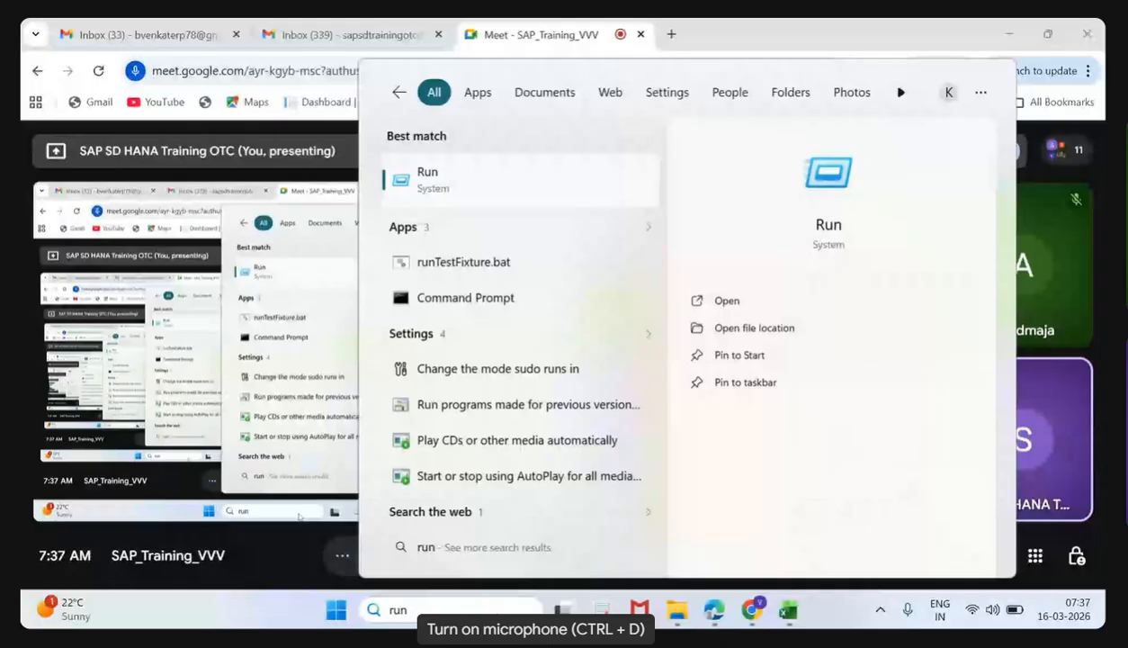
key("Return")
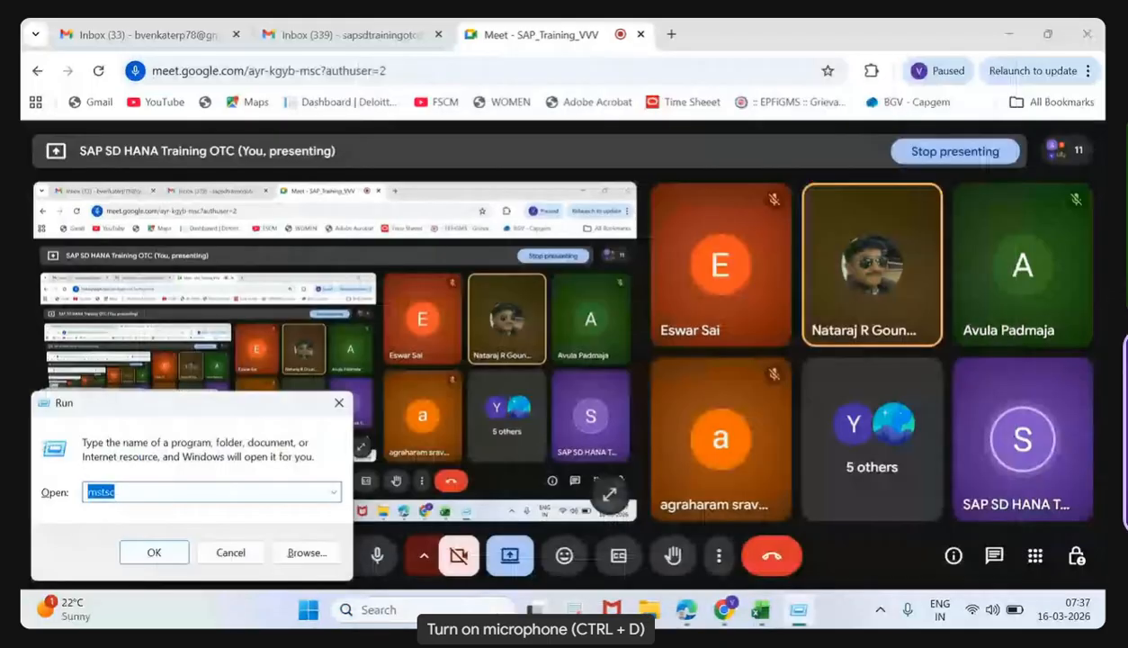
key("Return")
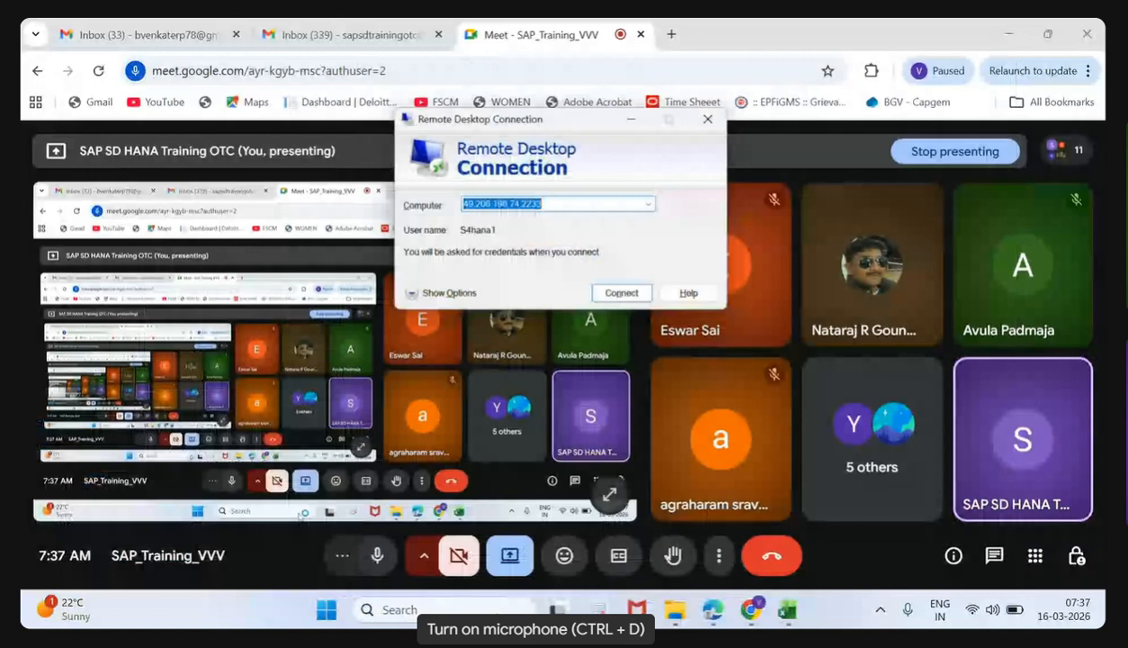
- Connect to the remote computer with the account password and accept the unverified certificate
left_click(640, 299)
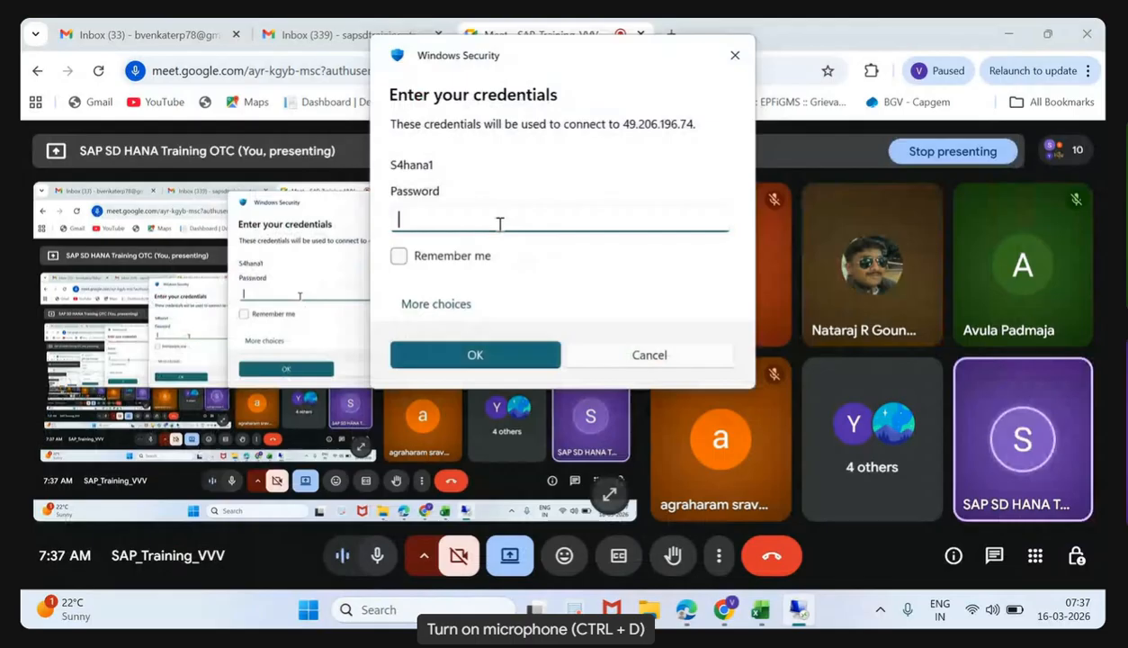
type("••••")
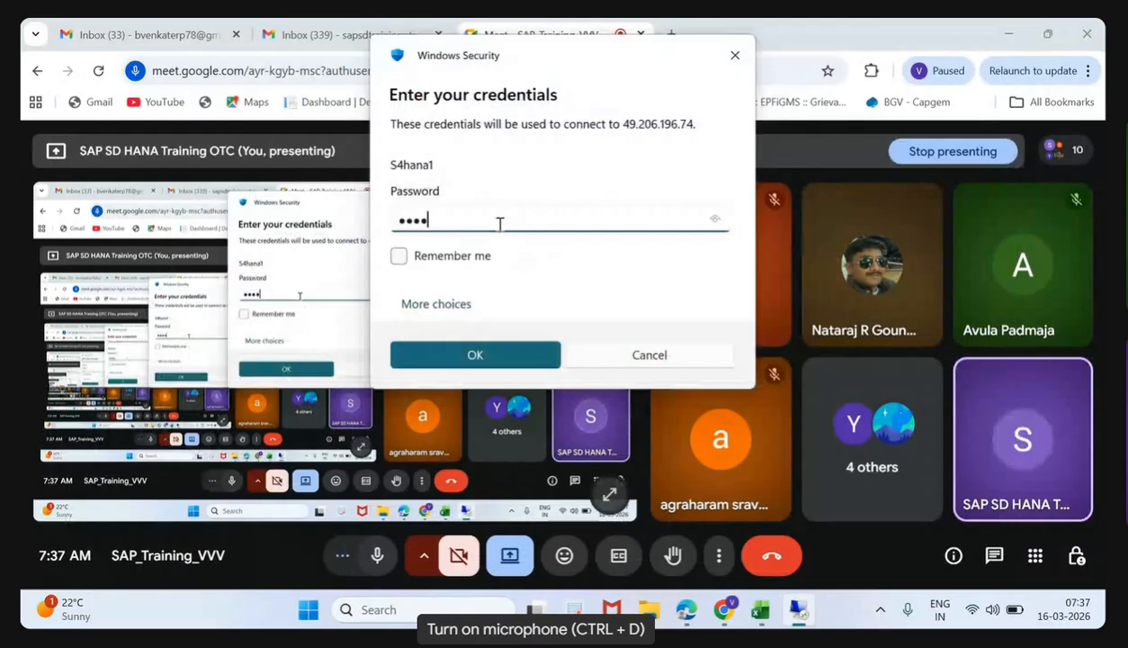
key("Return")
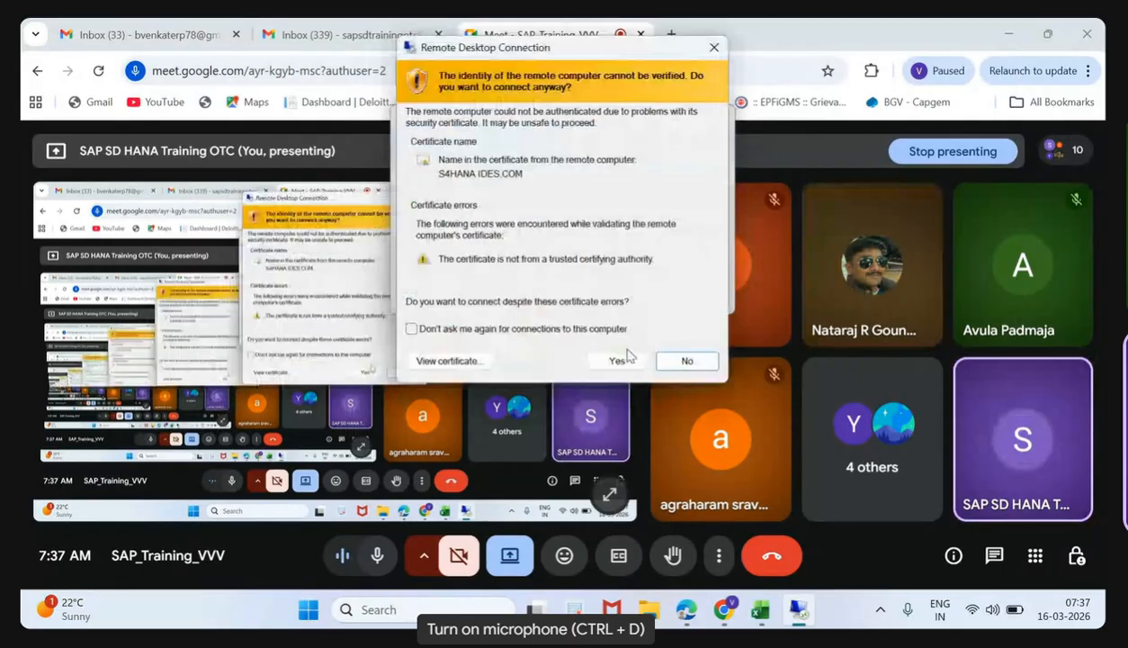
left_click(618, 361)
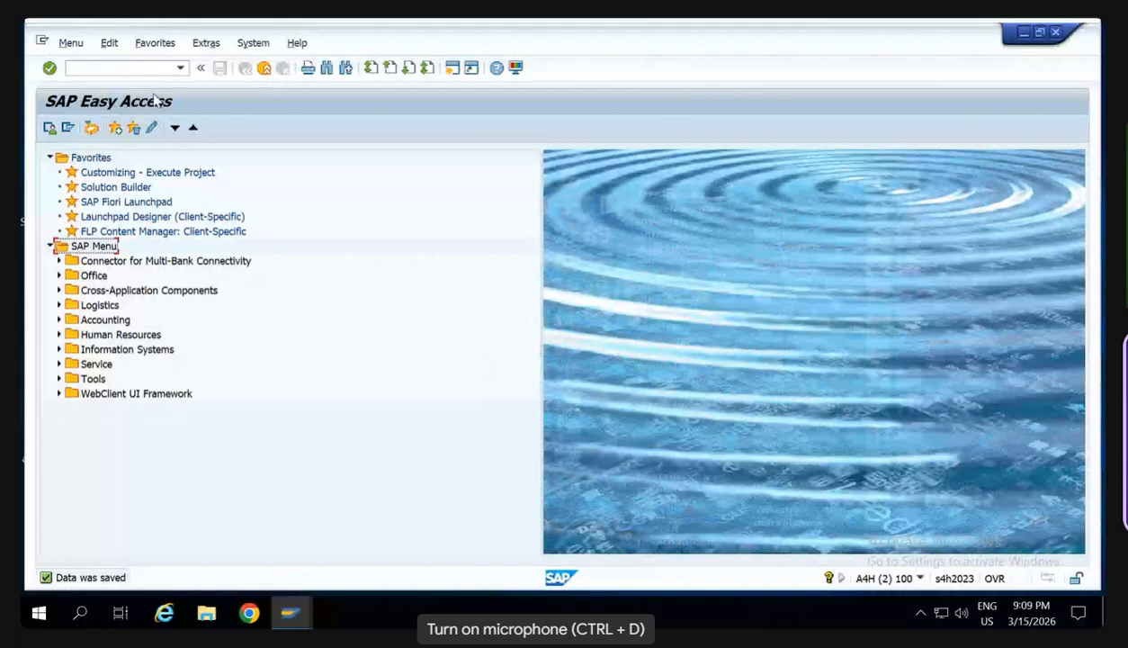
- Open the company code periods for material master with transaction /nomsy
left_click(125, 69)
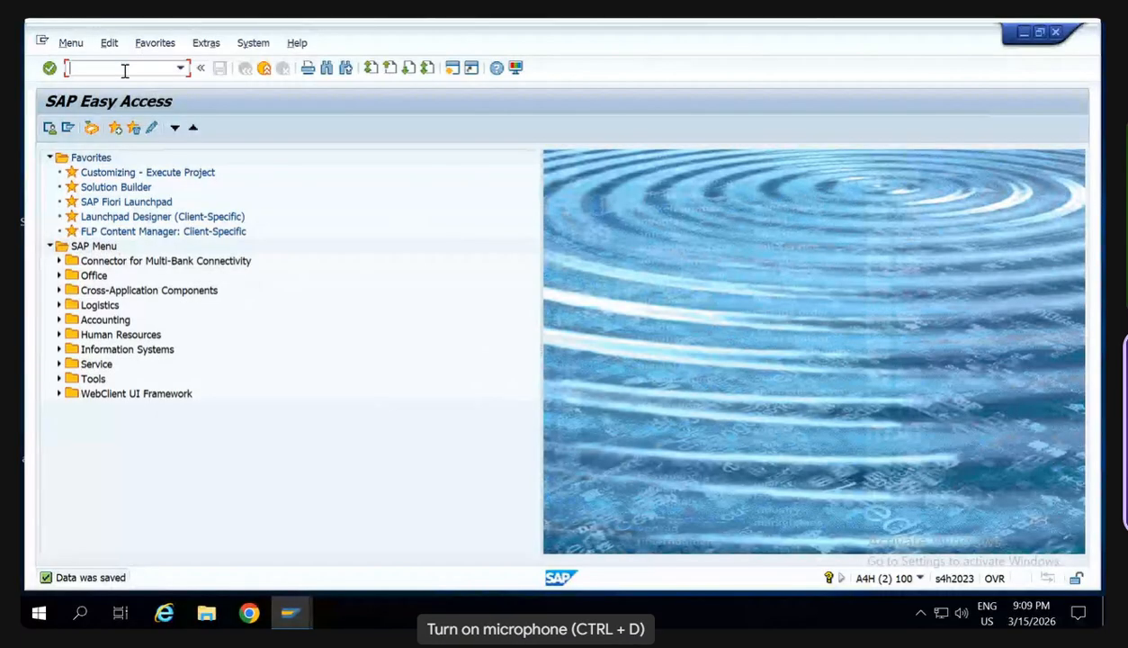
type("/nomsy")
key("Return")
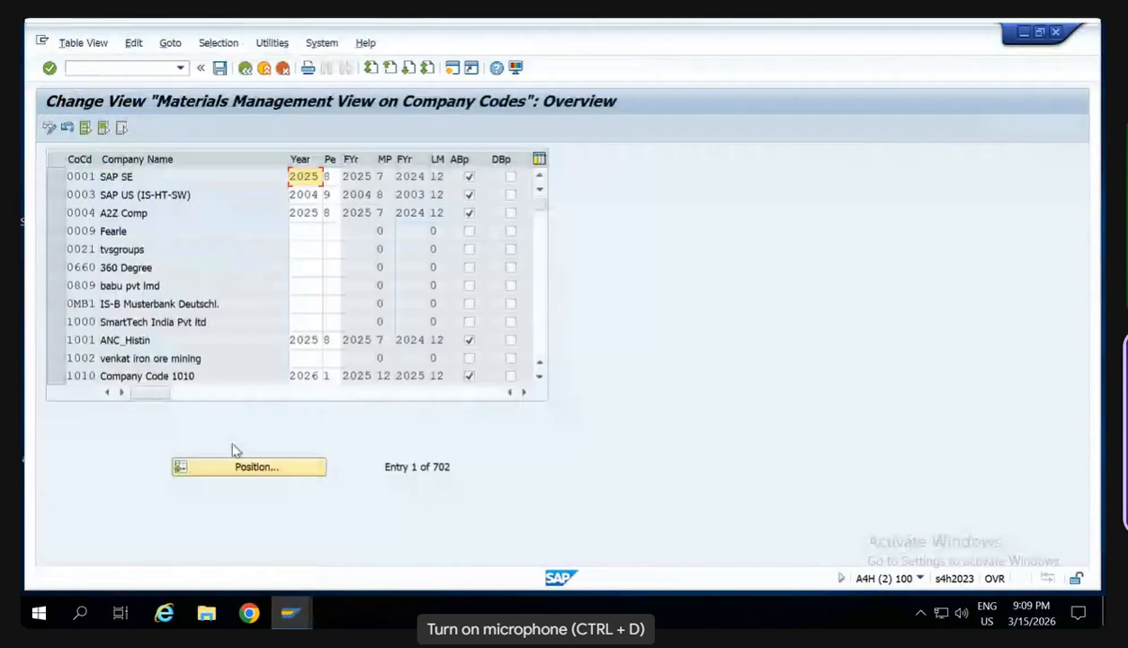
- Position the company code list at S, reposition it at SW, and check the current period of company code SW00
left_click(253, 470)
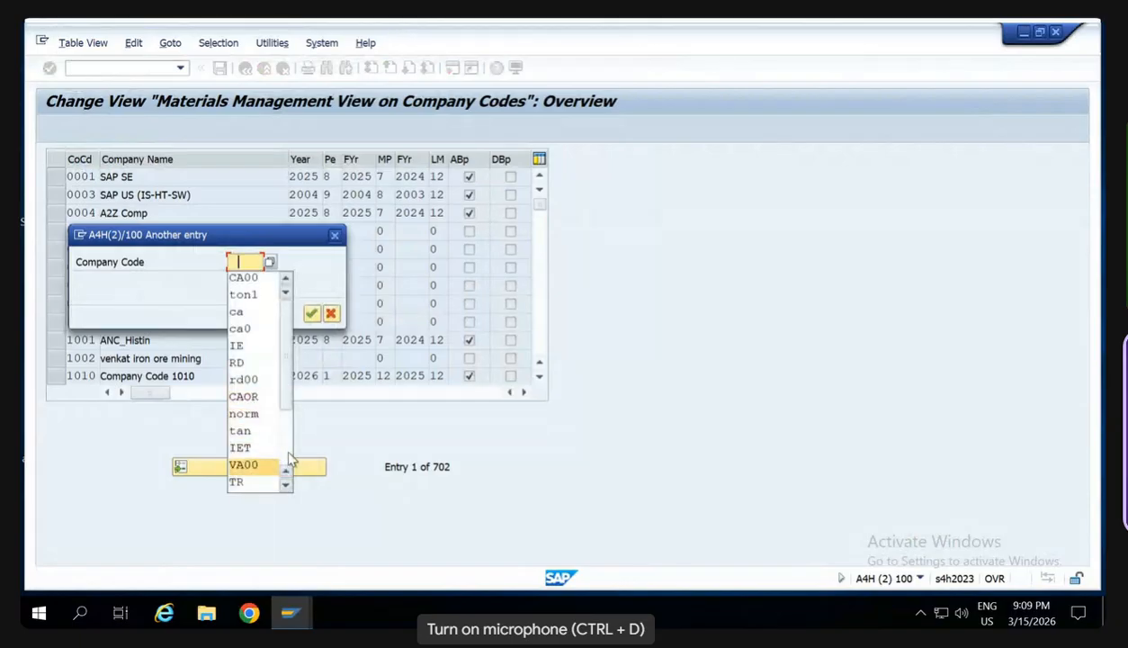
scroll(290, 459, "down", 3)
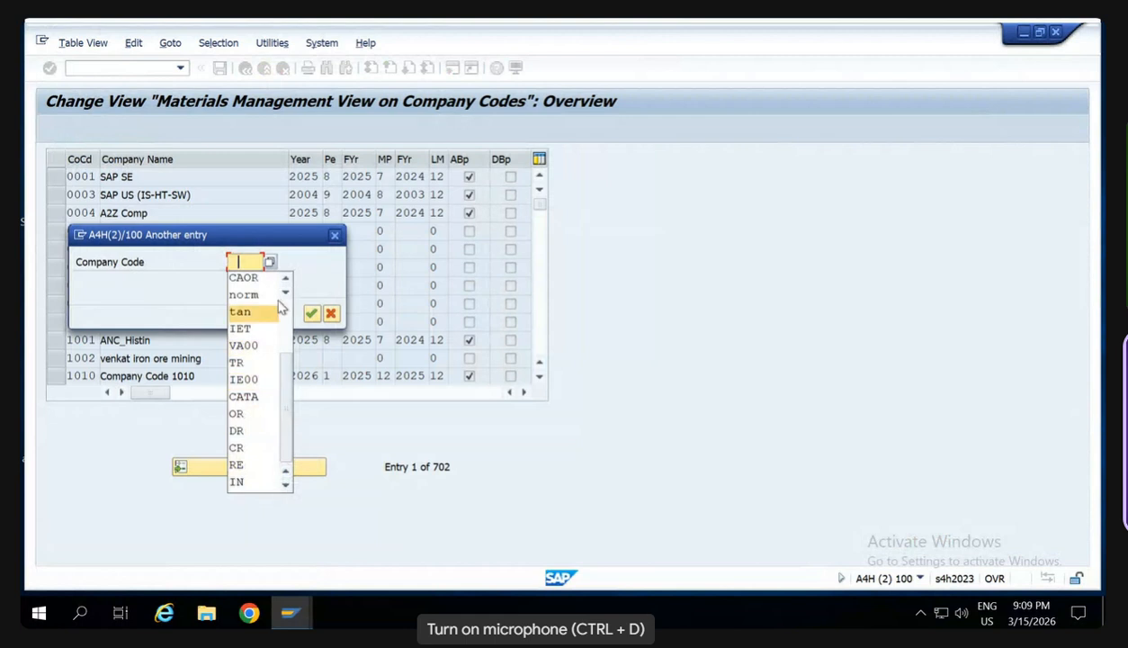
key("BackSpace")
key("BackSpace")
type("S")
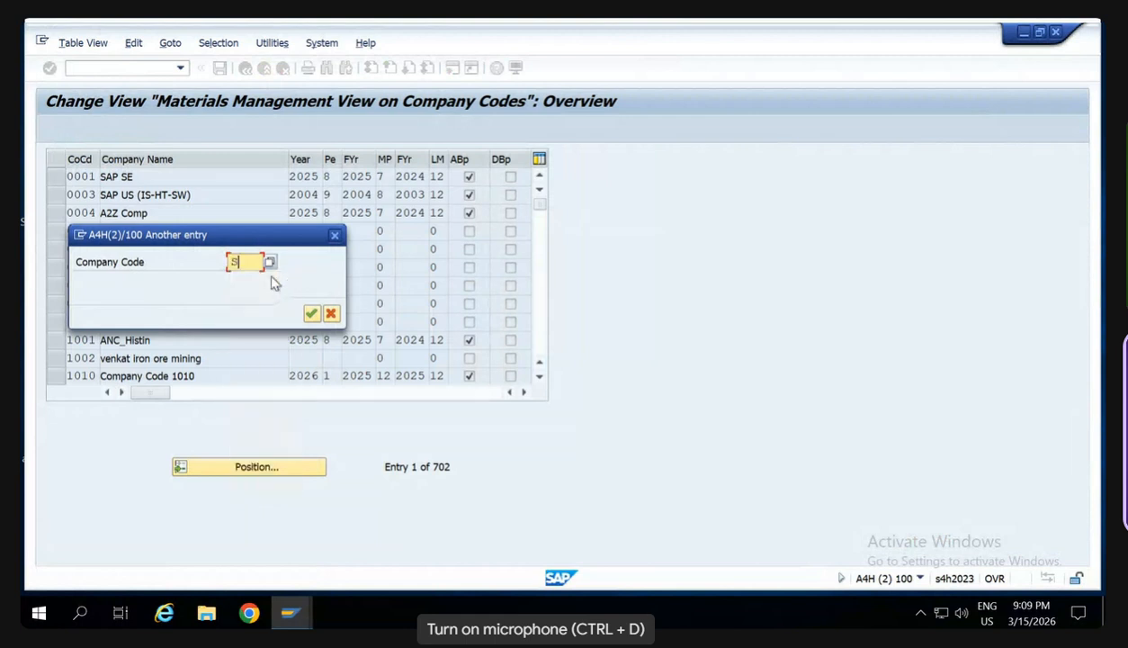
key("Return")
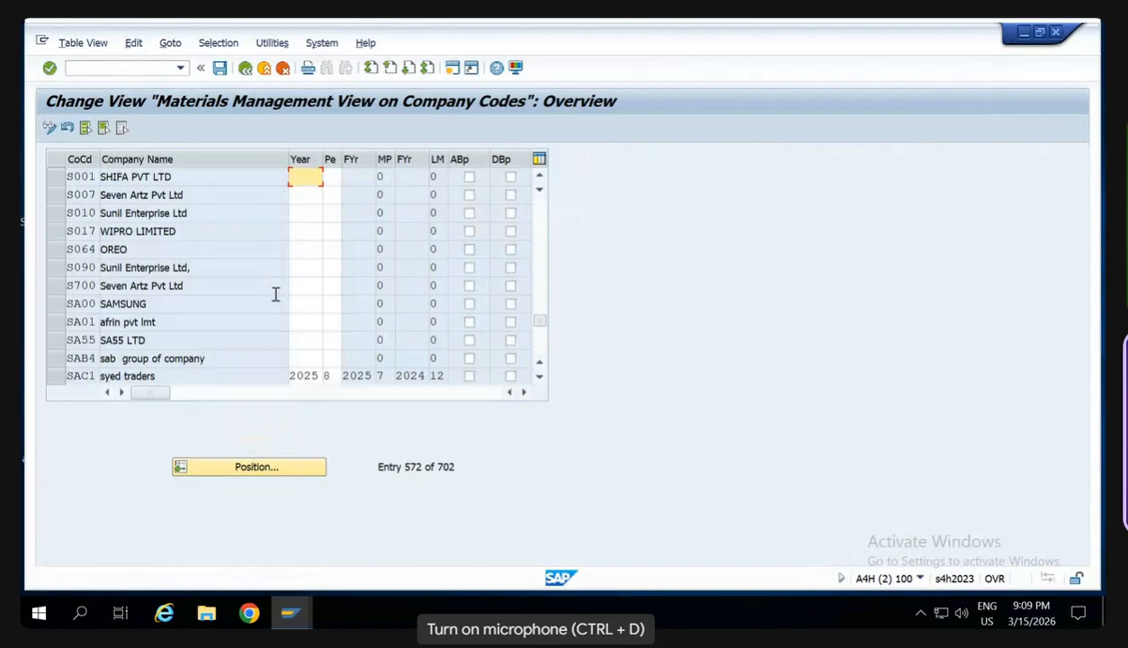
left_click(289, 464)
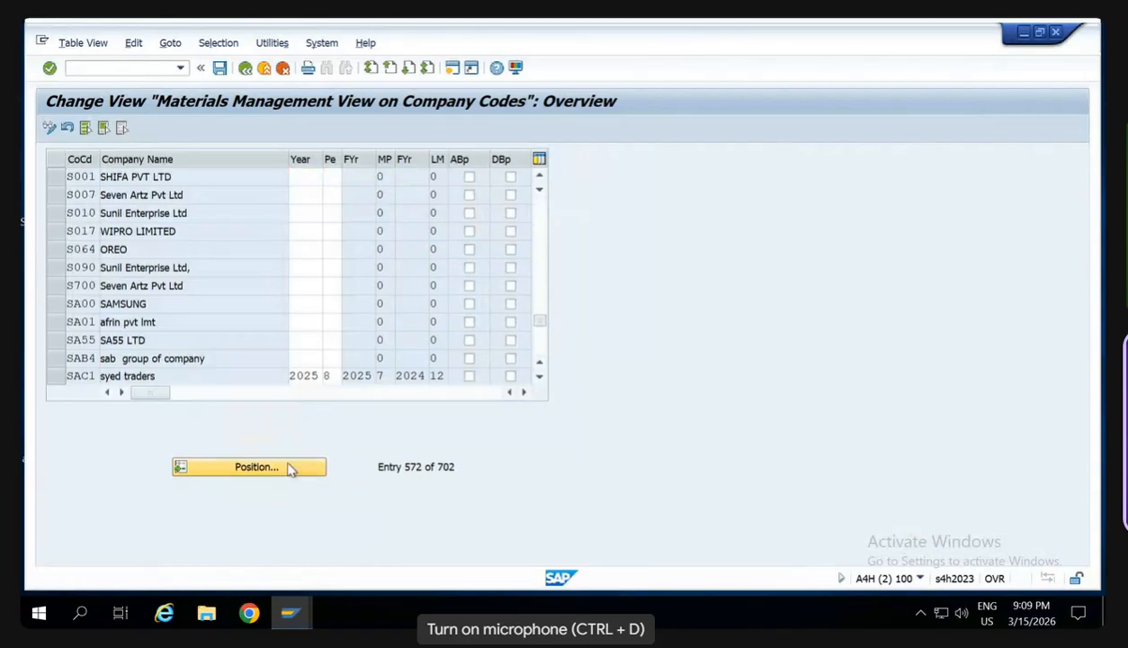
type("W")
key("Return")
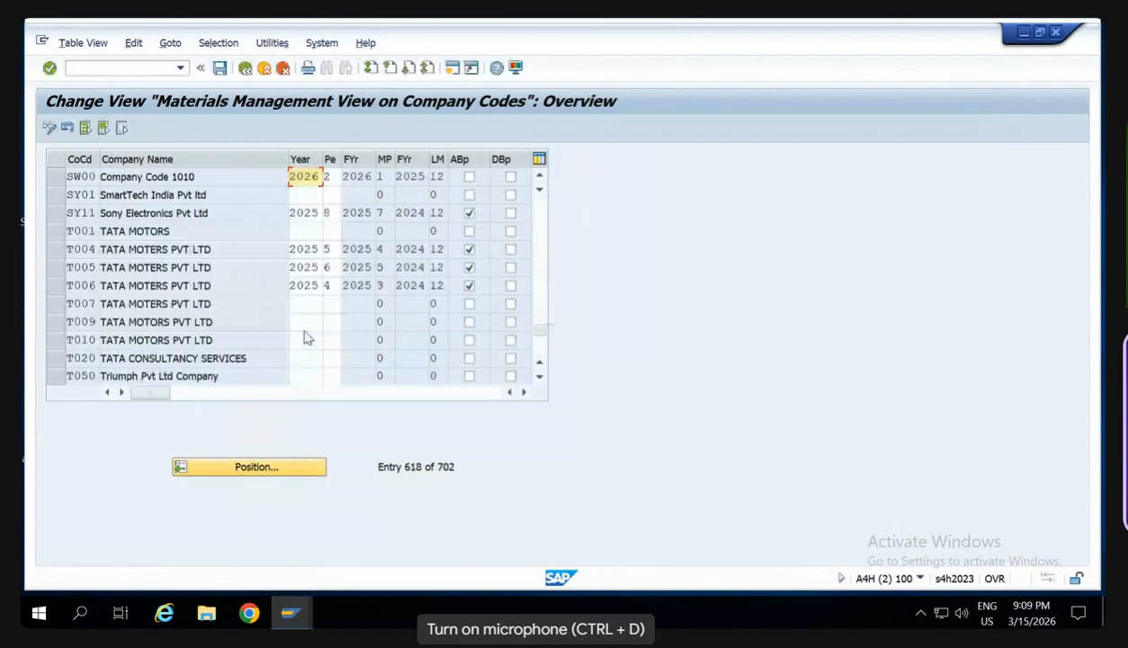
left_click(334, 178)
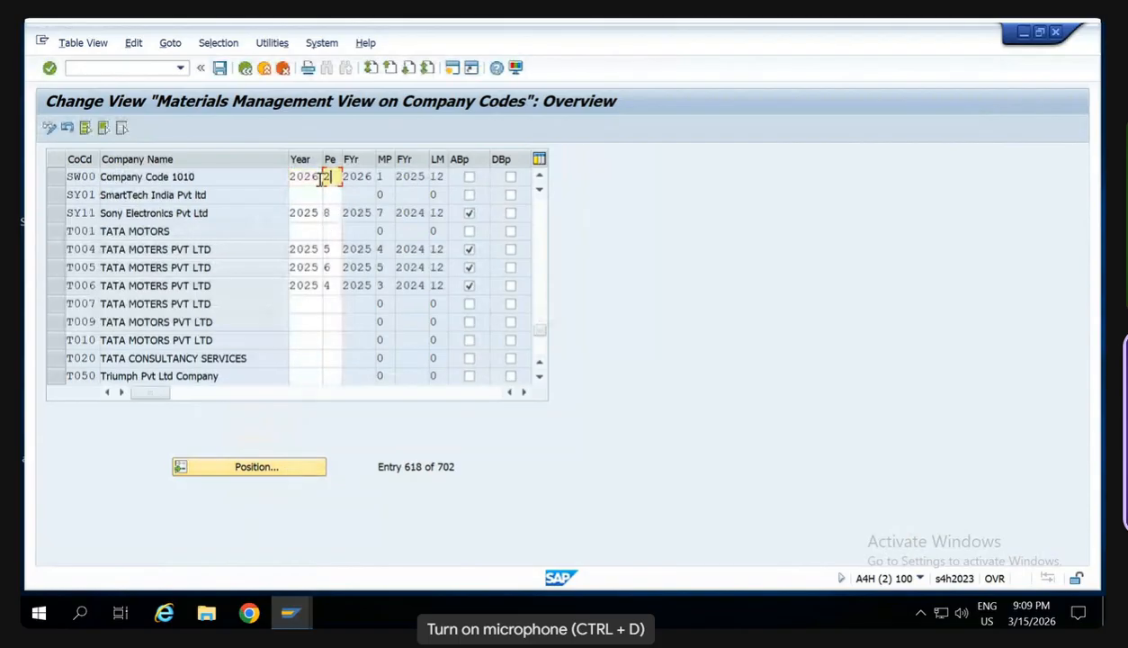
- Open the SAP Reference IMG through SPRO and start Assign plant to company code under Enterprise Structure, Assignment, Logistics - General
left_click(119, 68)
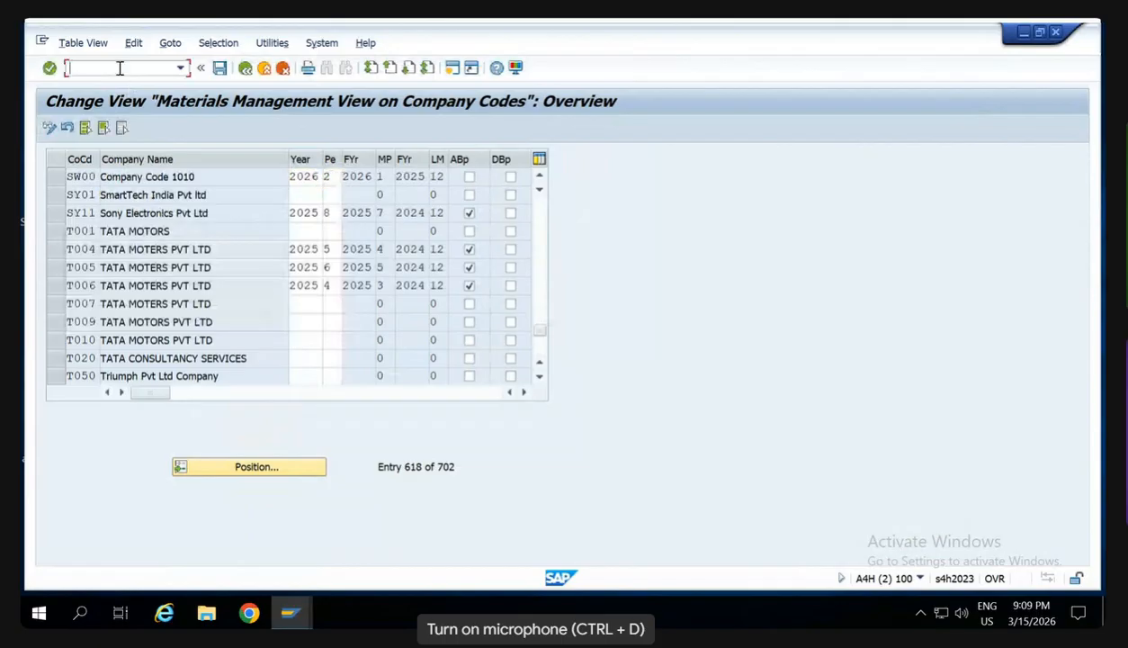
type("/nspr")
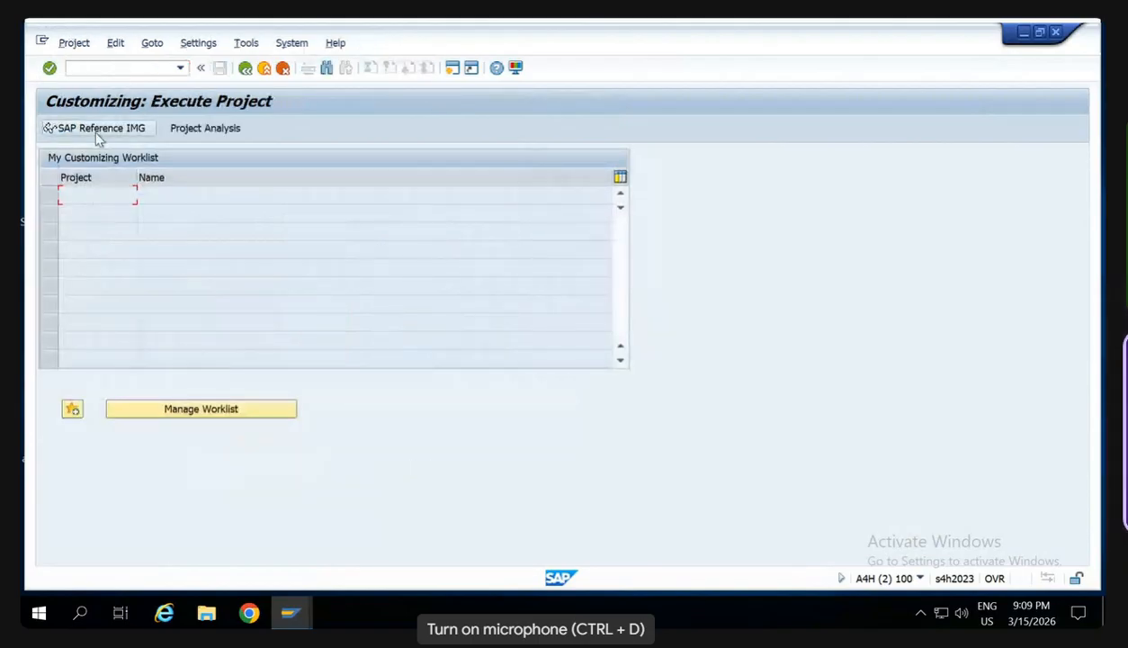
left_click(97, 132)
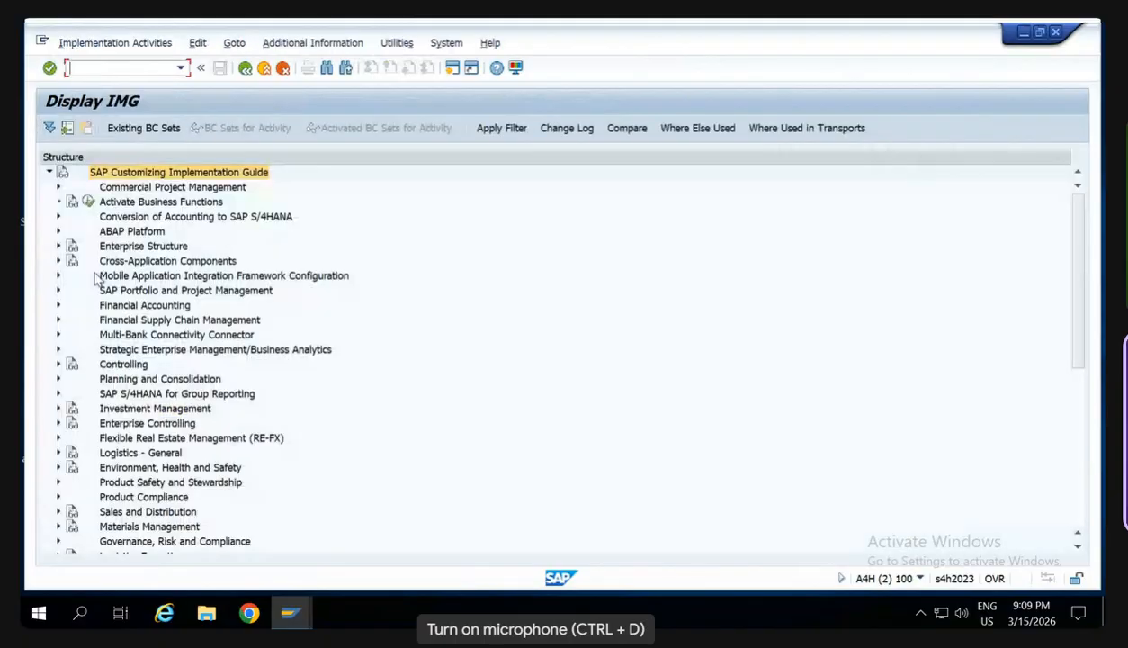
left_click(60, 245)
left_click(68, 275)
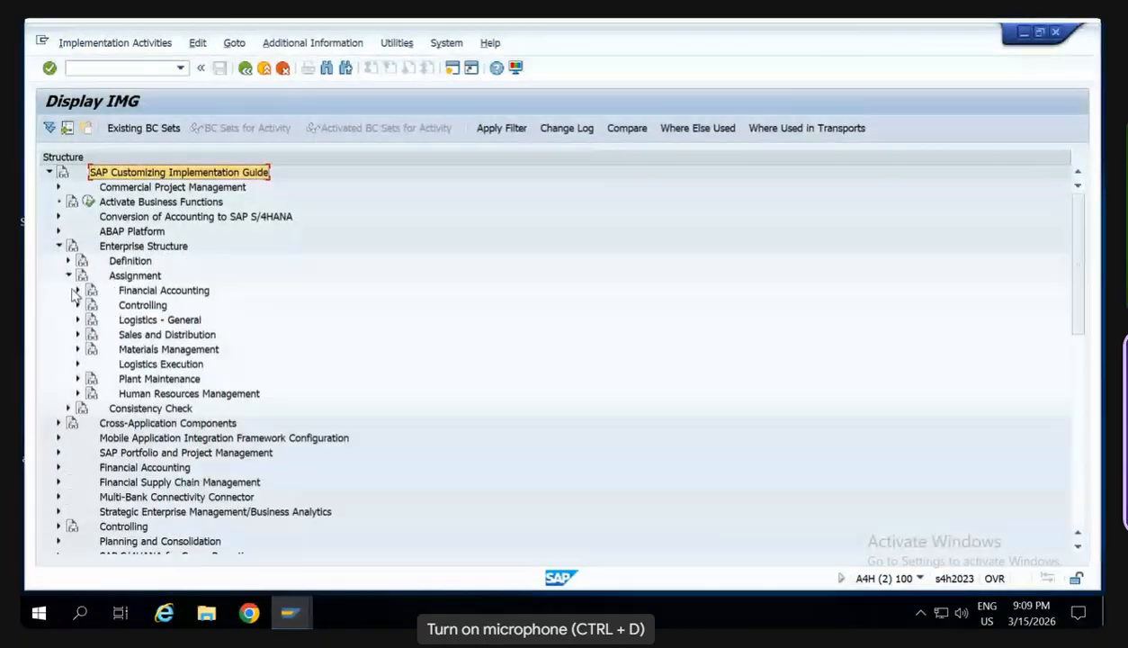
left_click(78, 319)
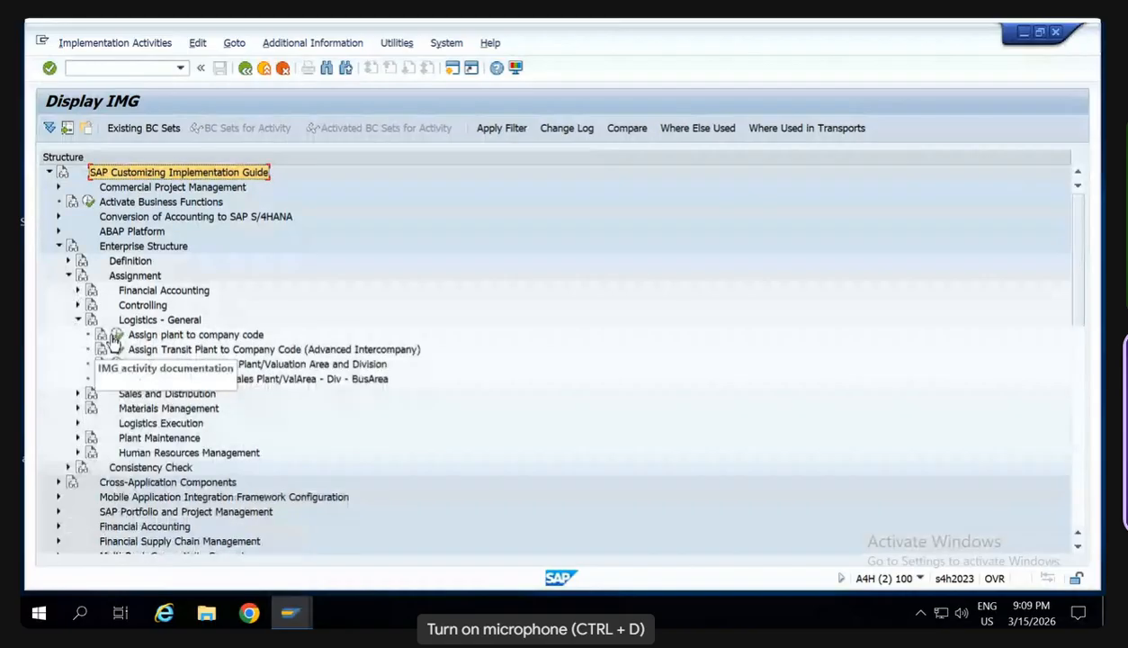
left_click(115, 336)
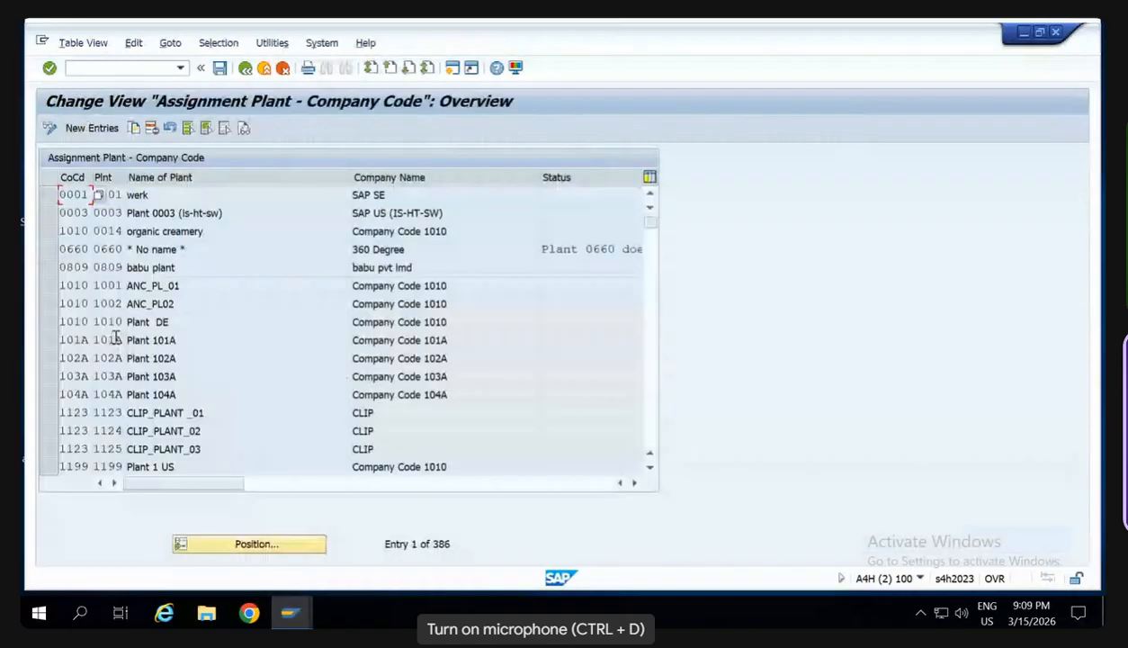
- Try to position the plant assignment list at plant SW
left_click(264, 549)
type("SW")
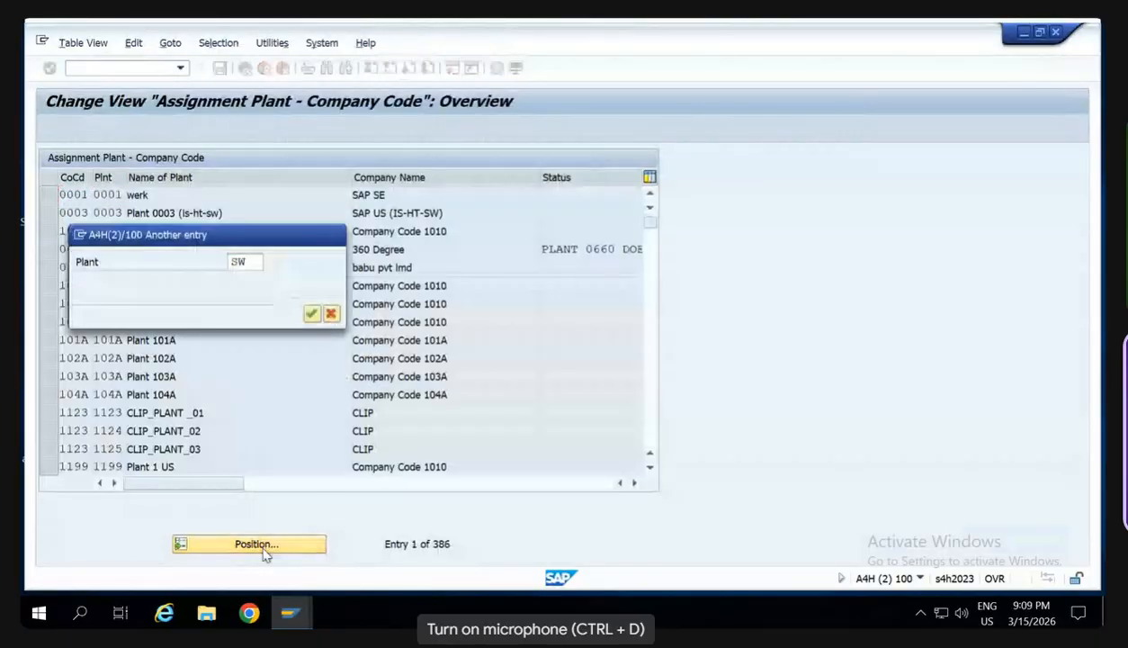
key("Return")
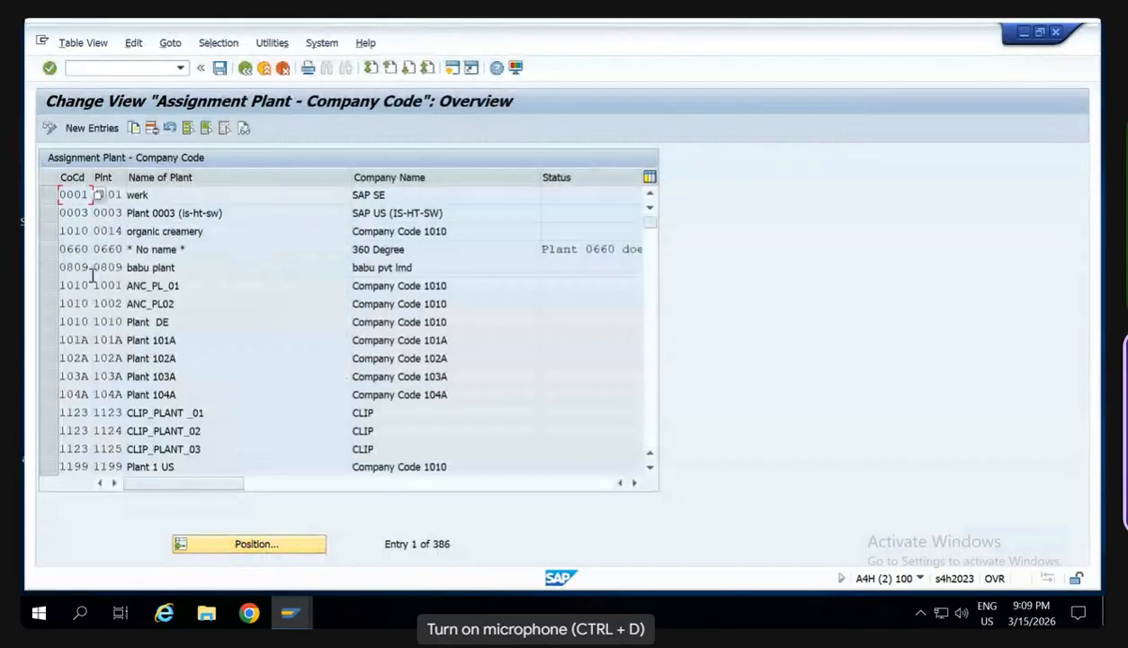
left_click(257, 543)
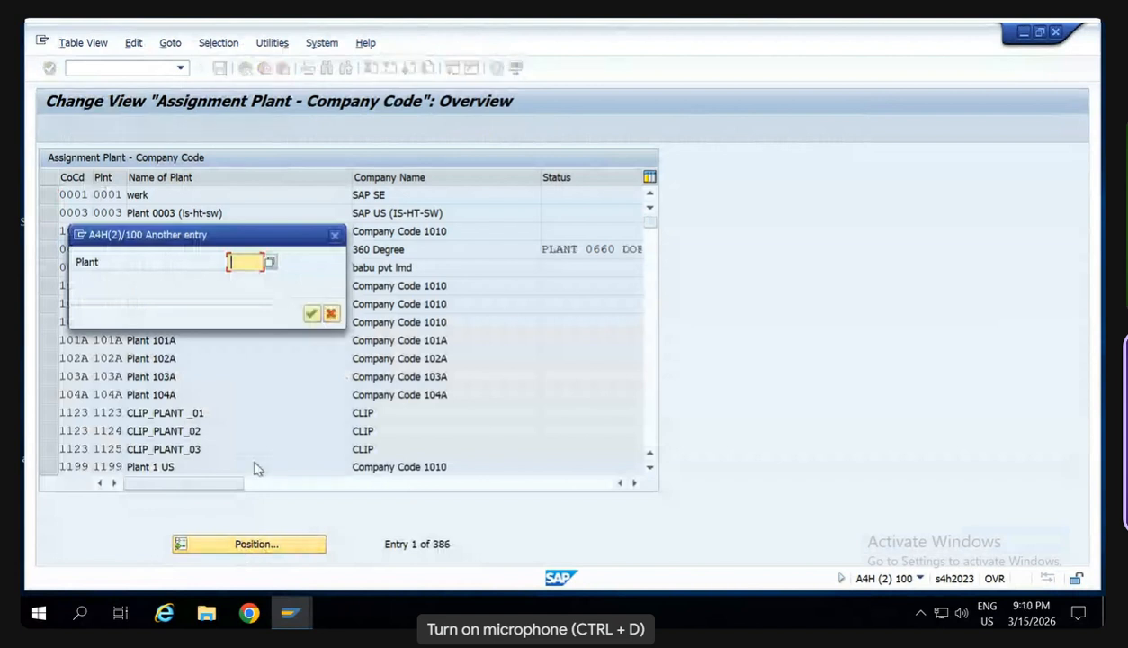
left_click(335, 236)
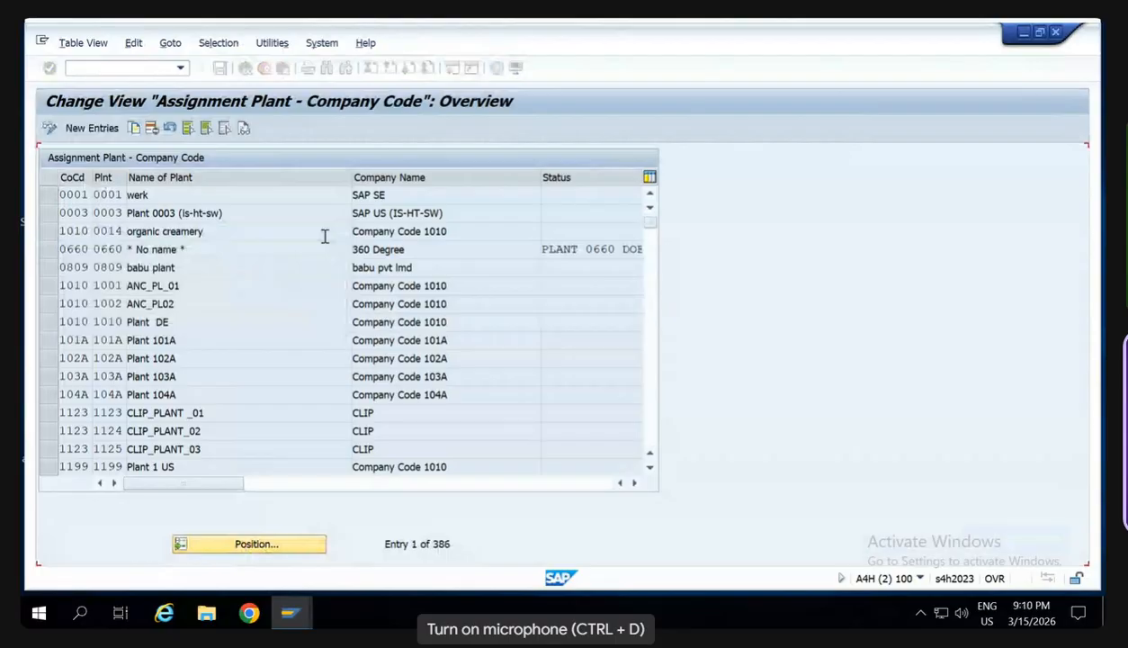
- Delete the assignment of plant SW00 to company code SW00 and save the deletion under customizing request A4HK904103
left_click(649, 429)
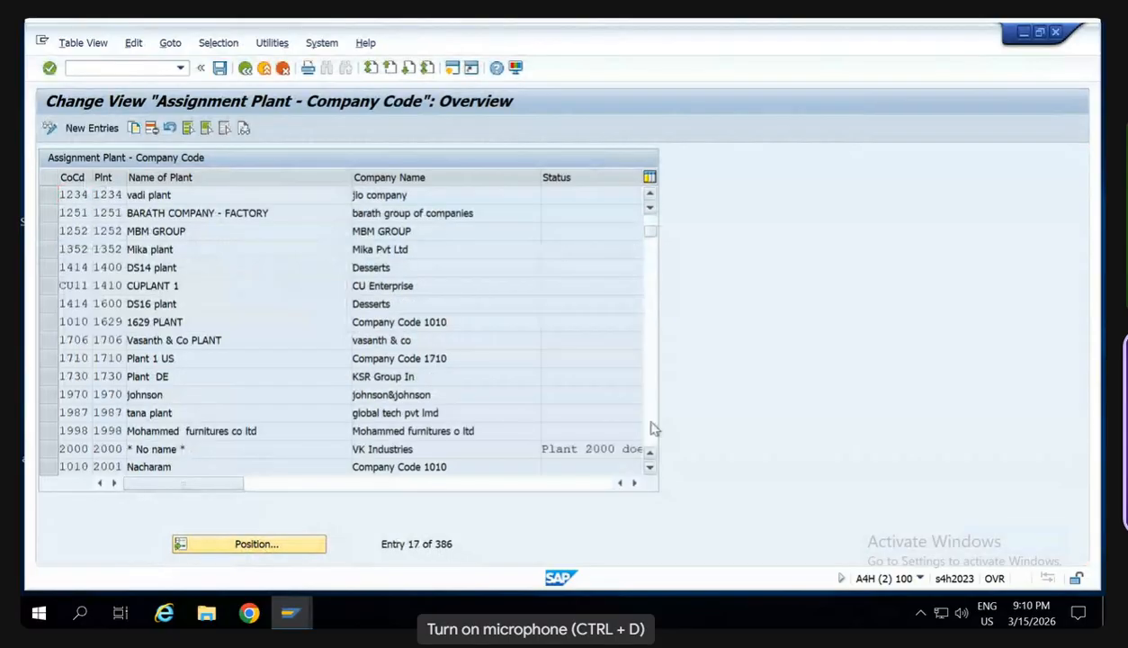
left_click(651, 429)
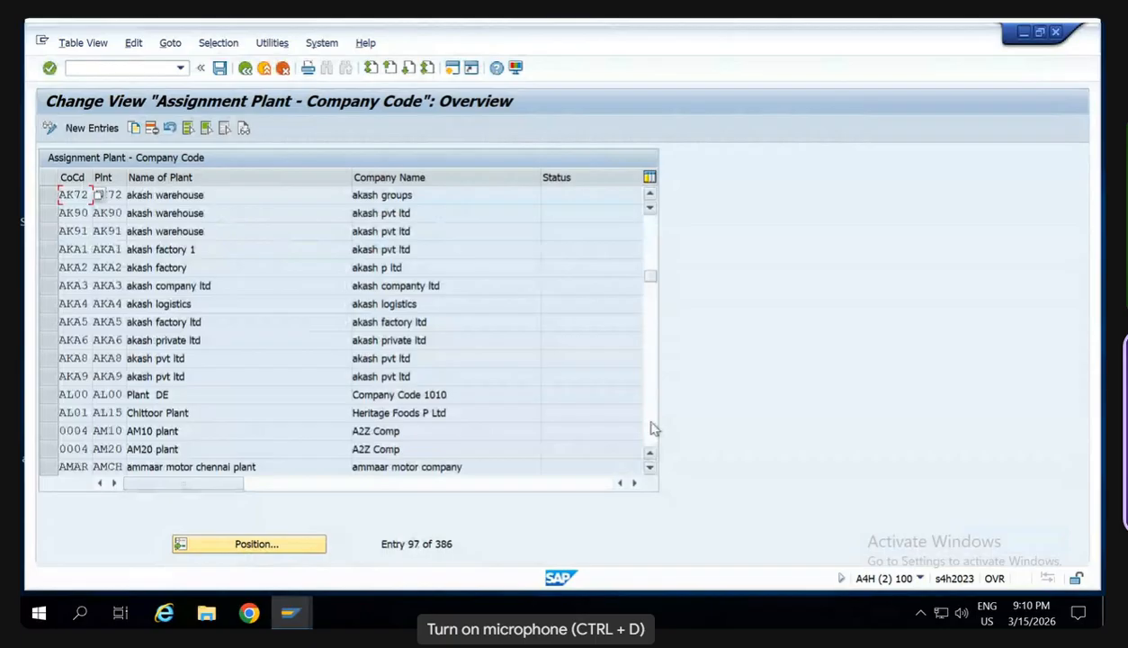
left_click(651, 427)
left_click(651, 429)
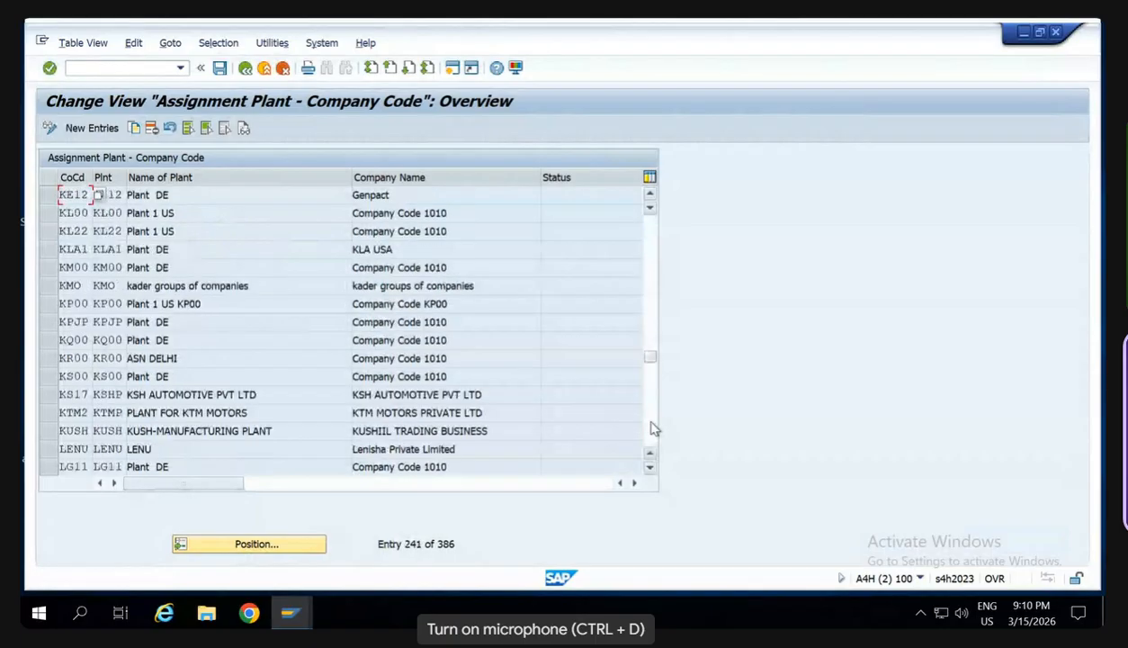
left_click(651, 428)
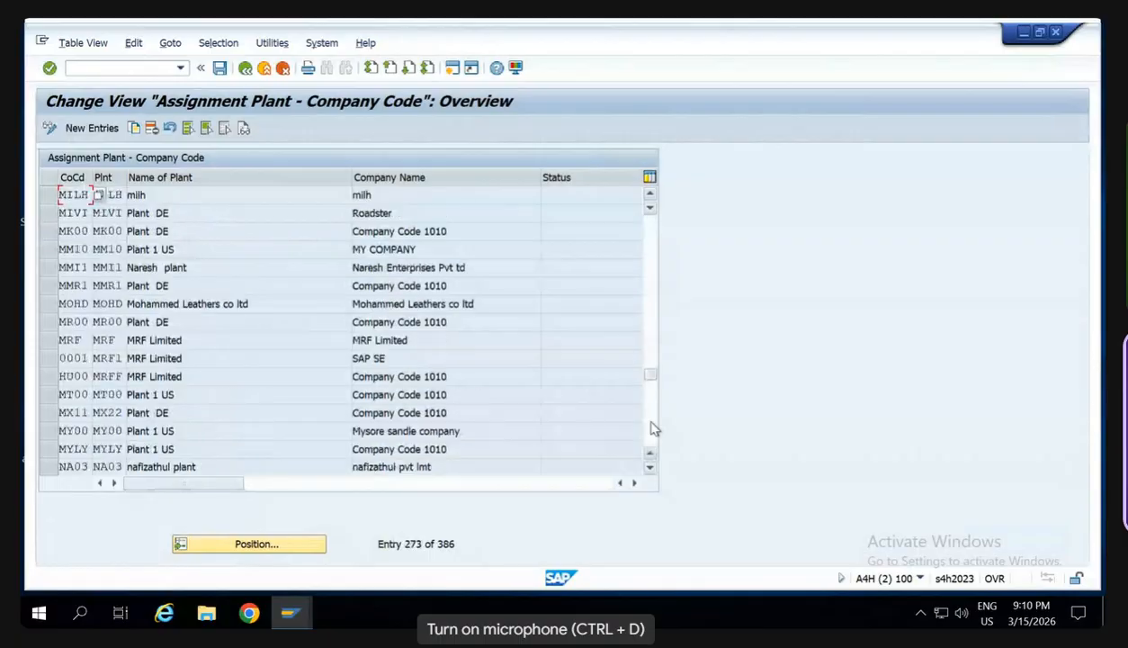
left_click(651, 428)
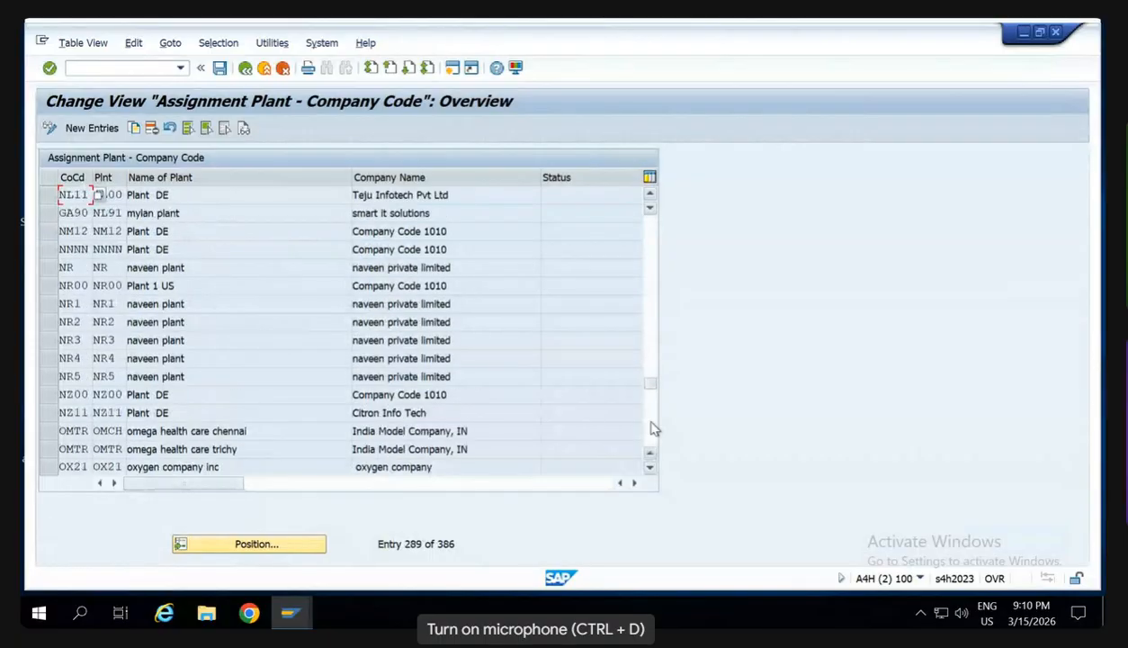
left_click(651, 431)
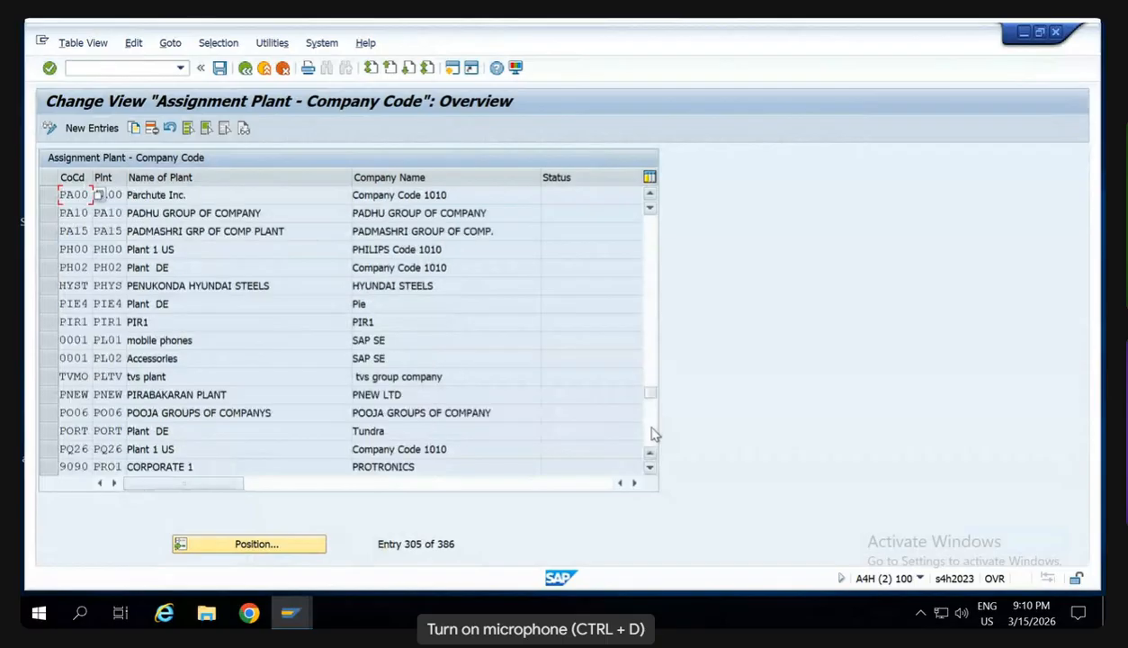
left_click(652, 431)
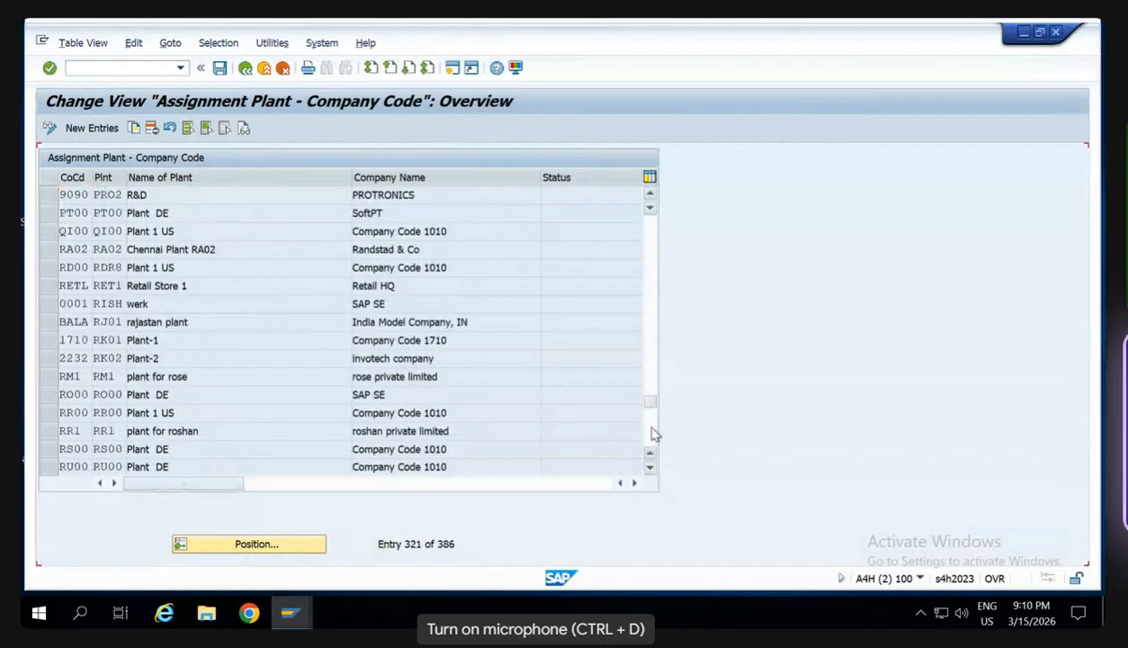
left_click(651, 431)
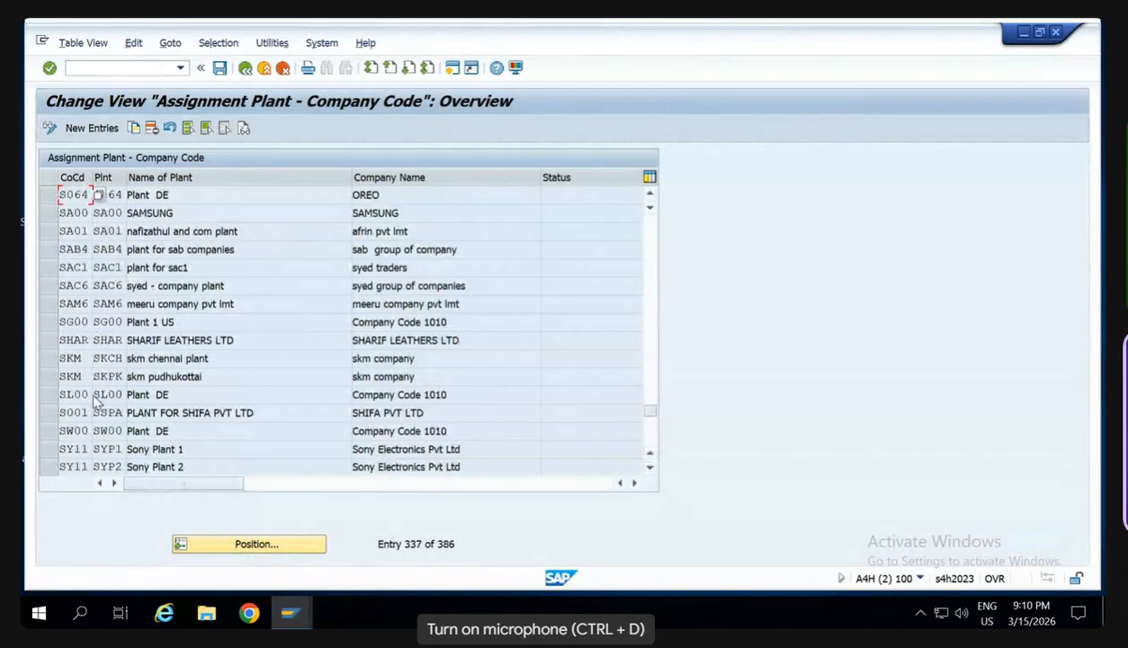
left_click(47, 431)
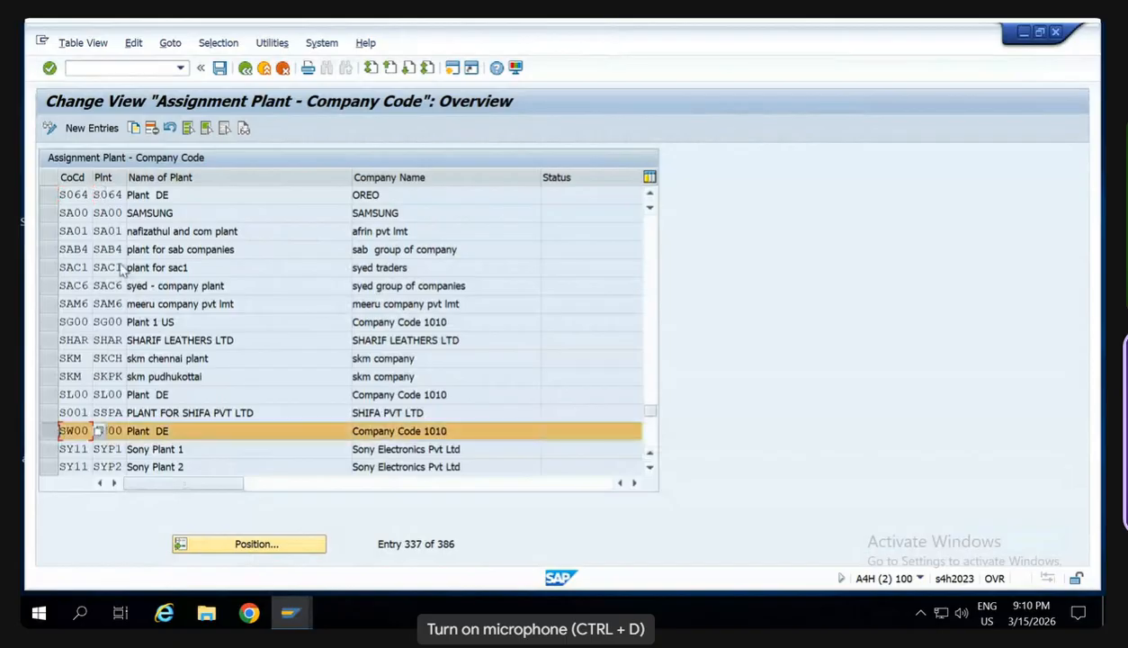
left_click(151, 129)
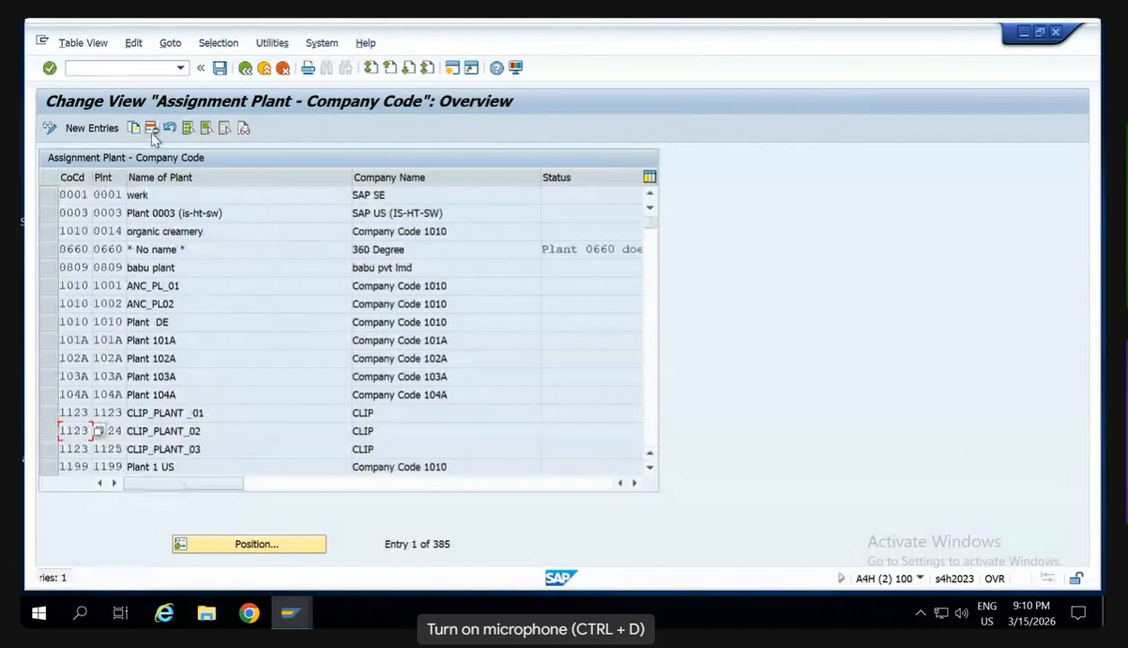
left_click(220, 69)
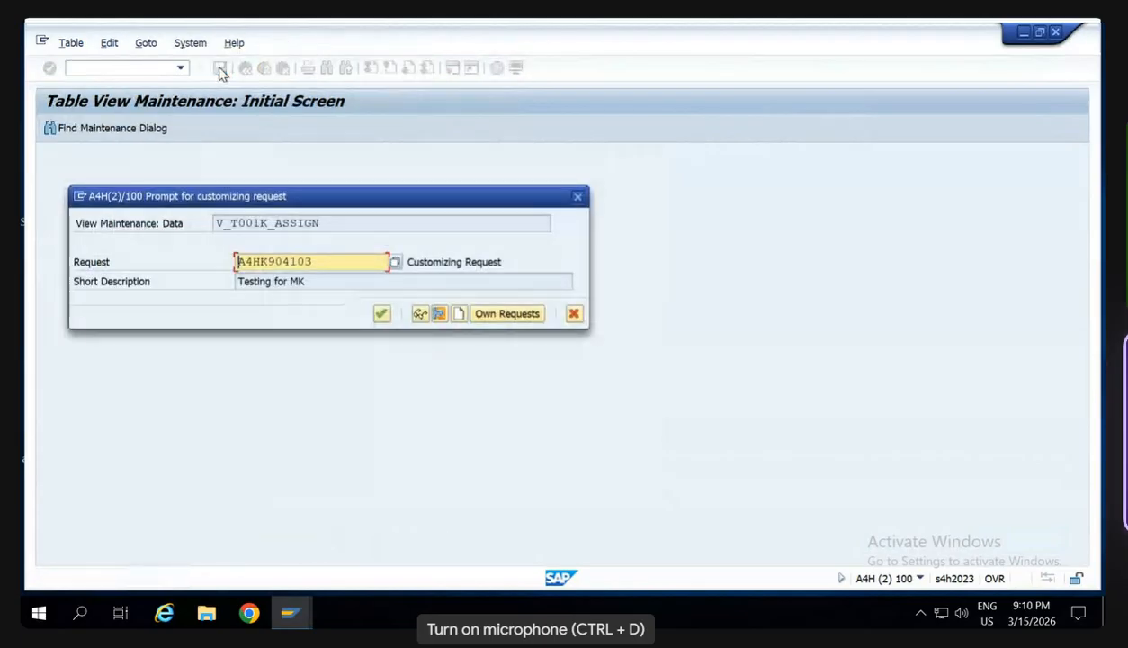
key("Return")
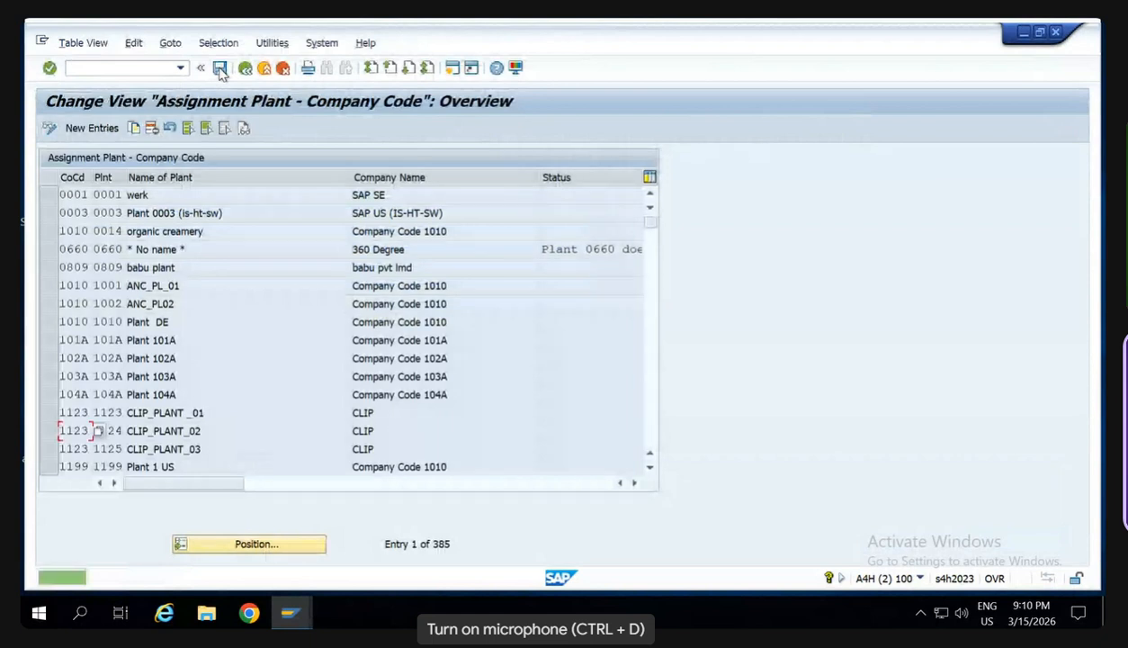
- Open the company code periods with transaction /nomsy and position the list at company code SW
left_click(119, 68)
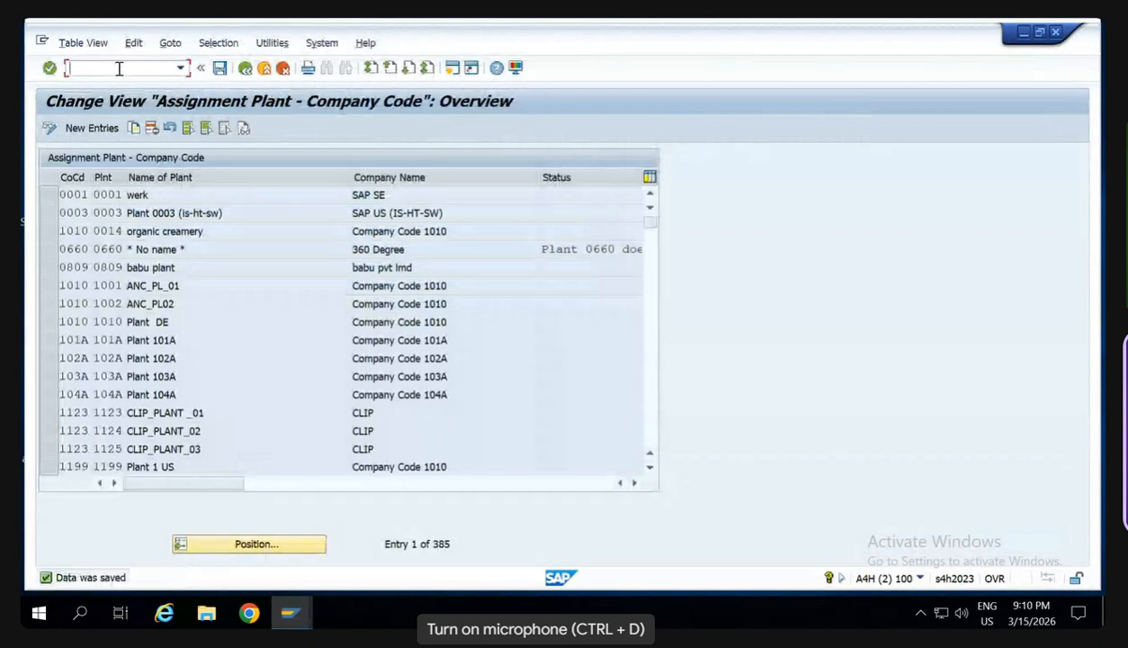
type("/nomsy")
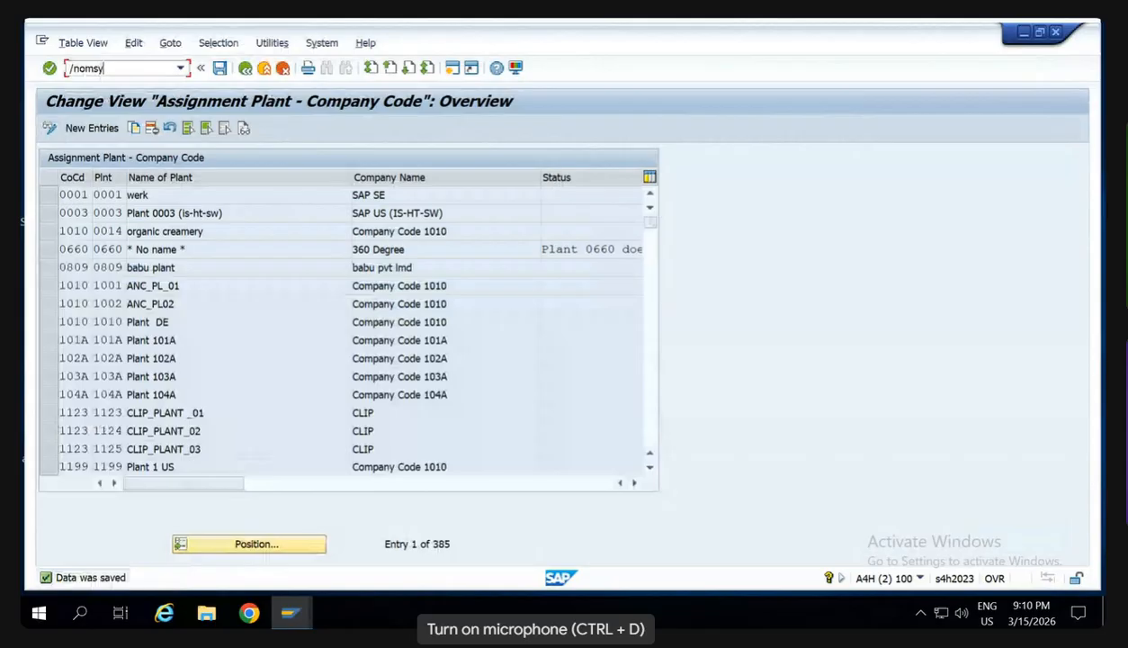
key("Return")
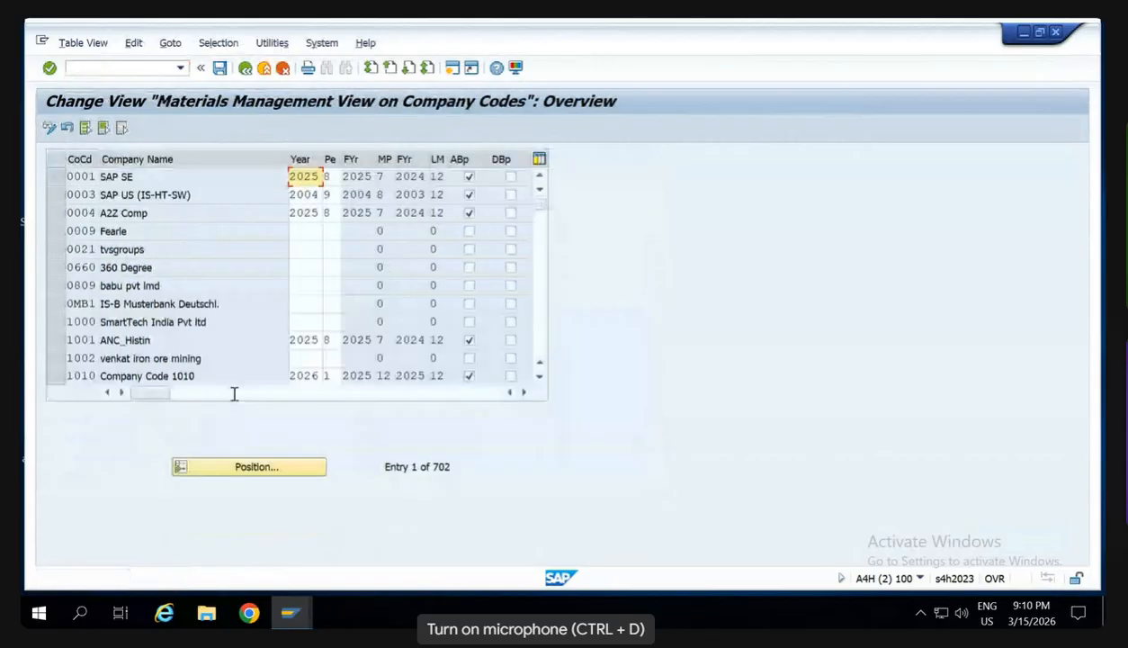
left_click(256, 467)
type("SW")
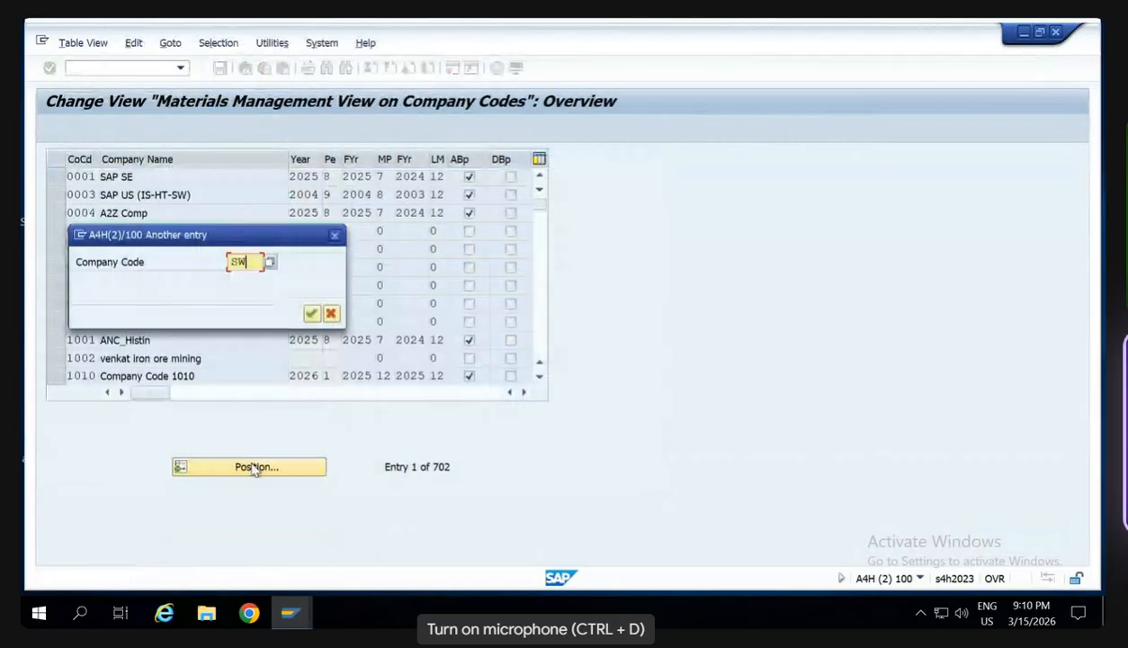
key("Return")
- Set company code SW00's current period to 1 and save the change under customizing request A4HK904103
left_click(329, 176)
type("1")
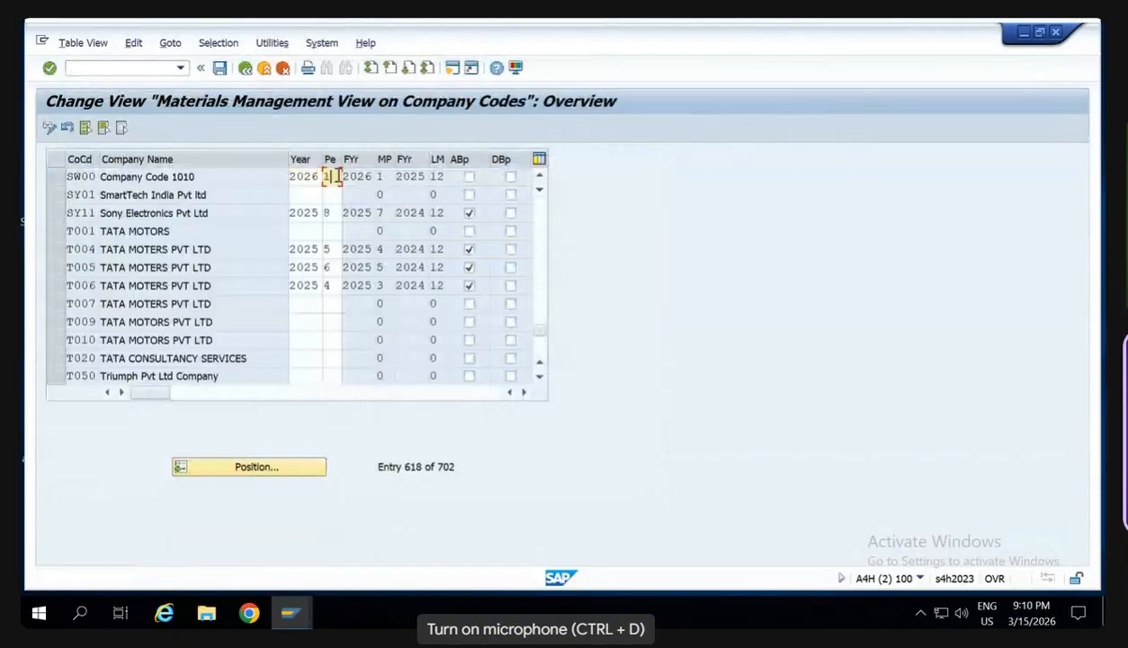
key("Return")
left_click(220, 68)
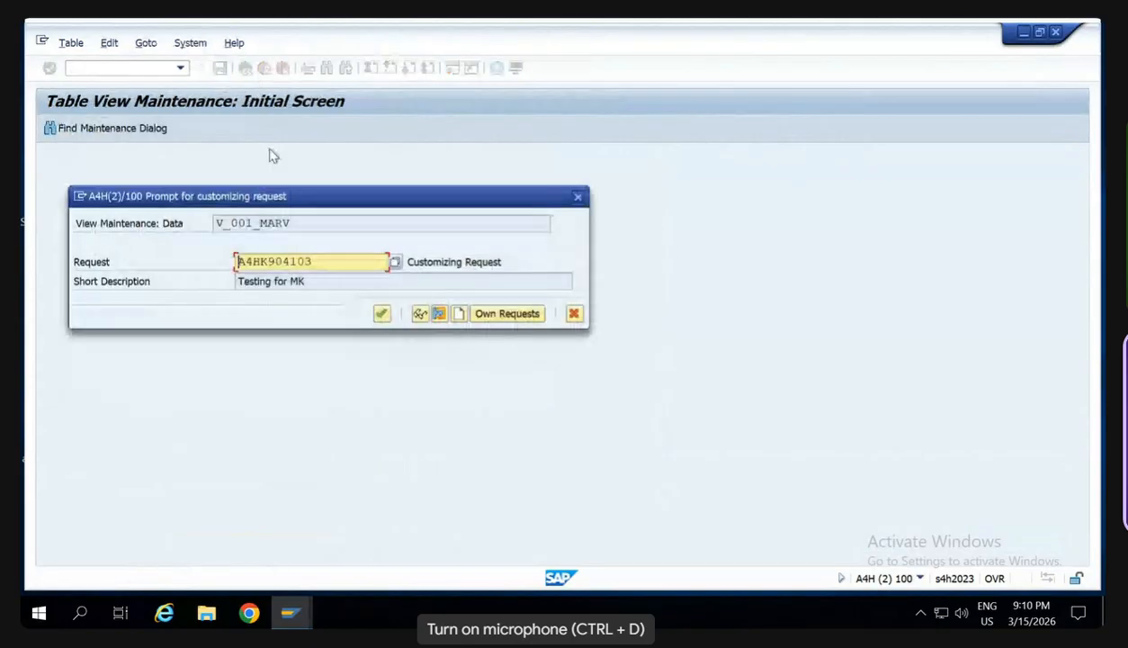
key("Return")
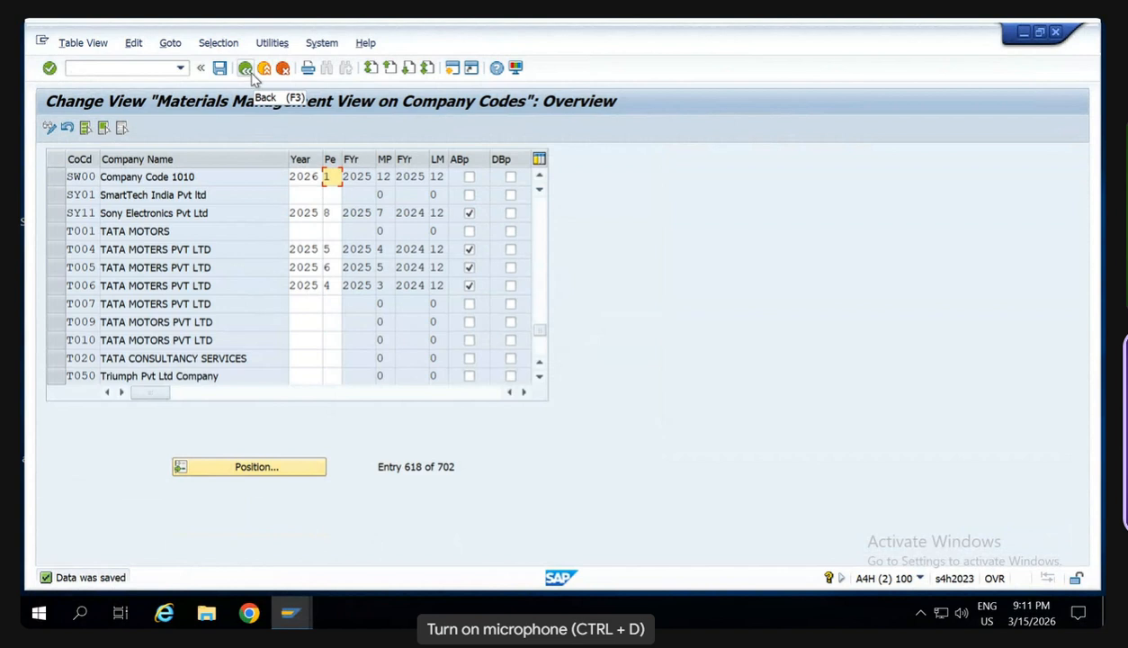
left_click(151, 67)
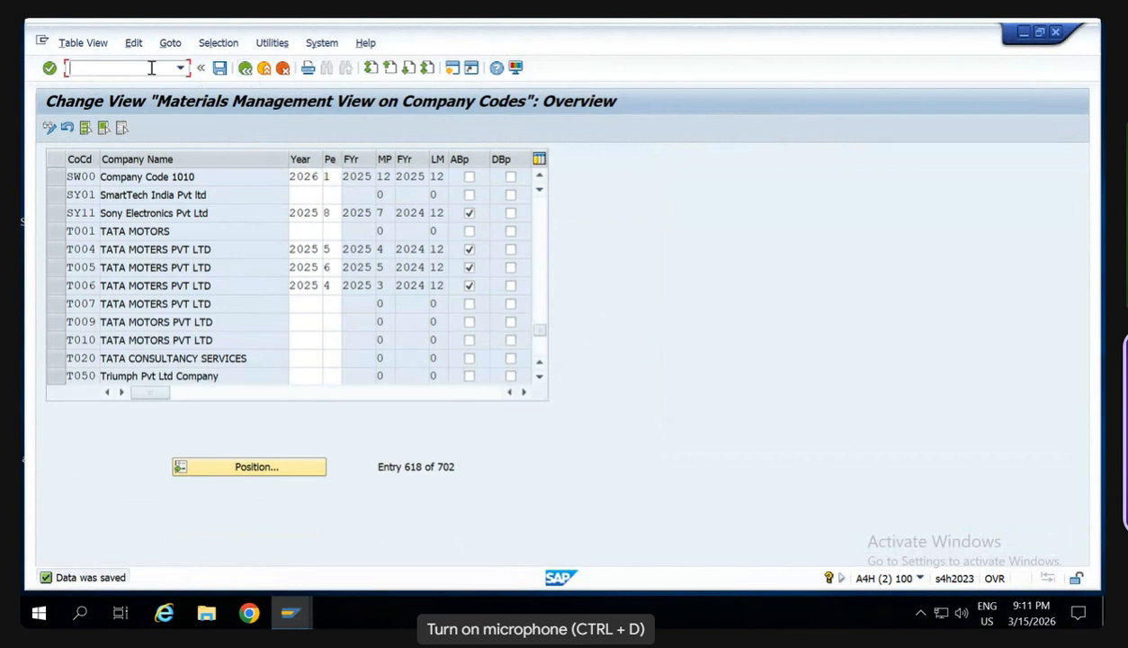
left_click(219, 68)
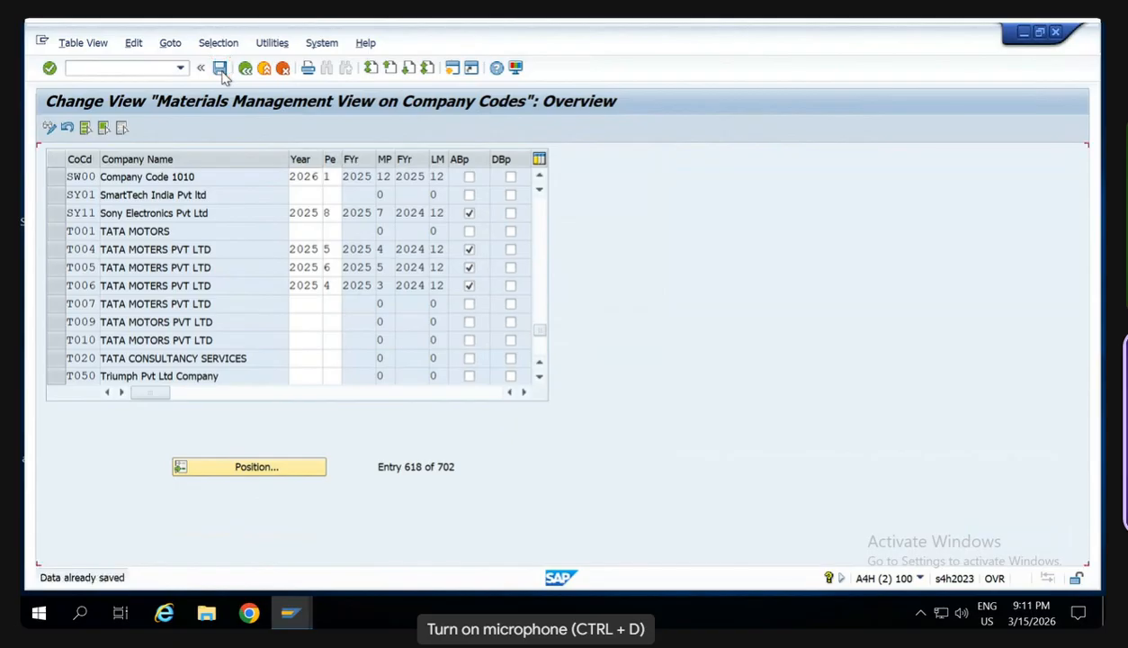
- Open the SAP Reference IMG with /nspro and start Assign plant to company code under Enterprise Structure, Assignment, Logistics - General
left_click(142, 69)
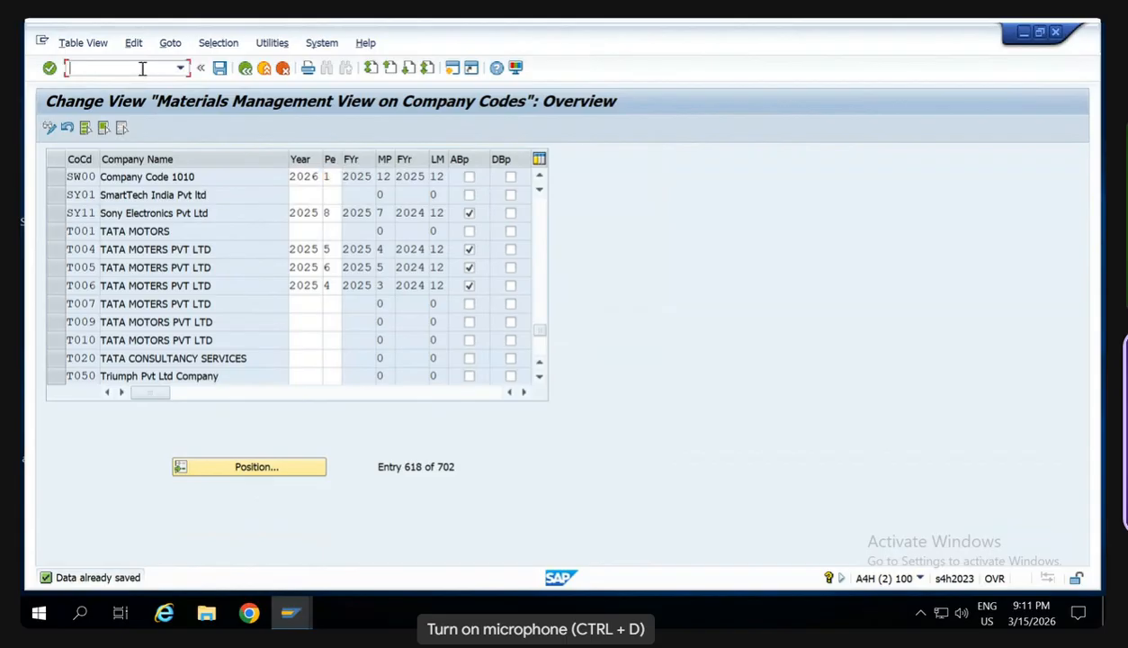
type("/nspro")
key("Return")
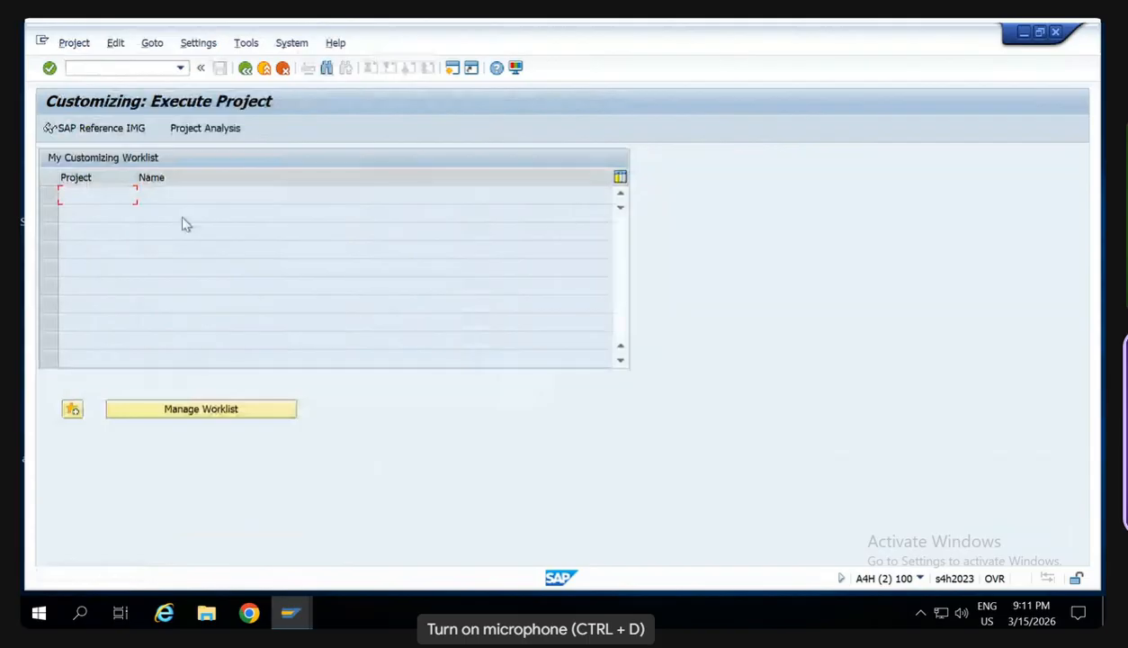
left_click(101, 129)
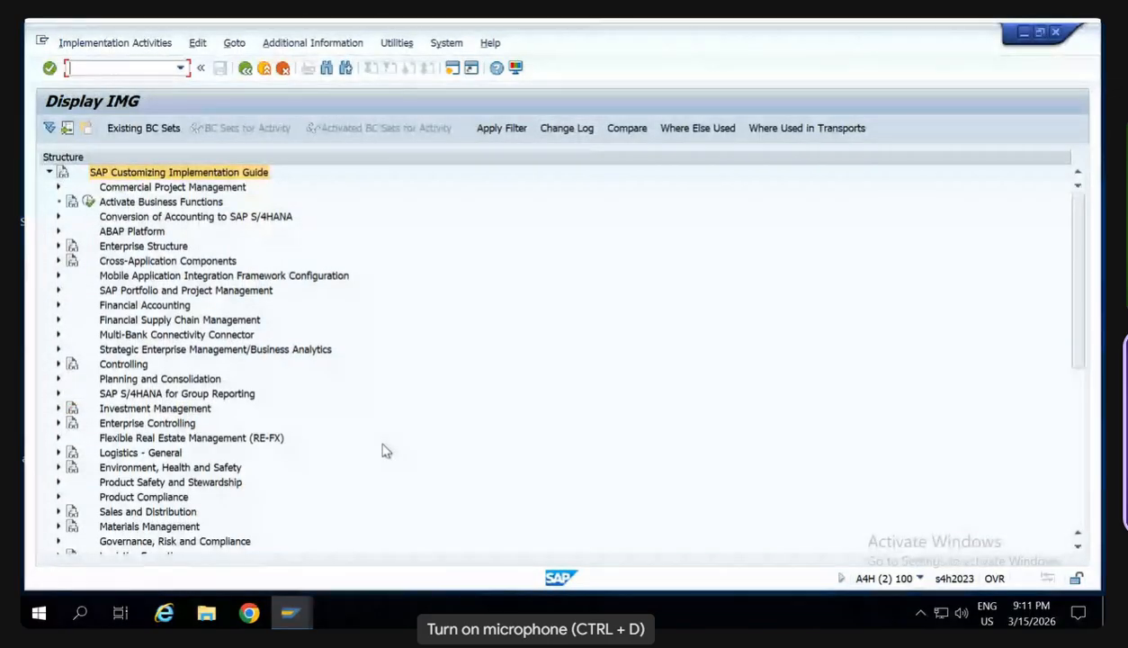
left_click(59, 246)
left_click(68, 260)
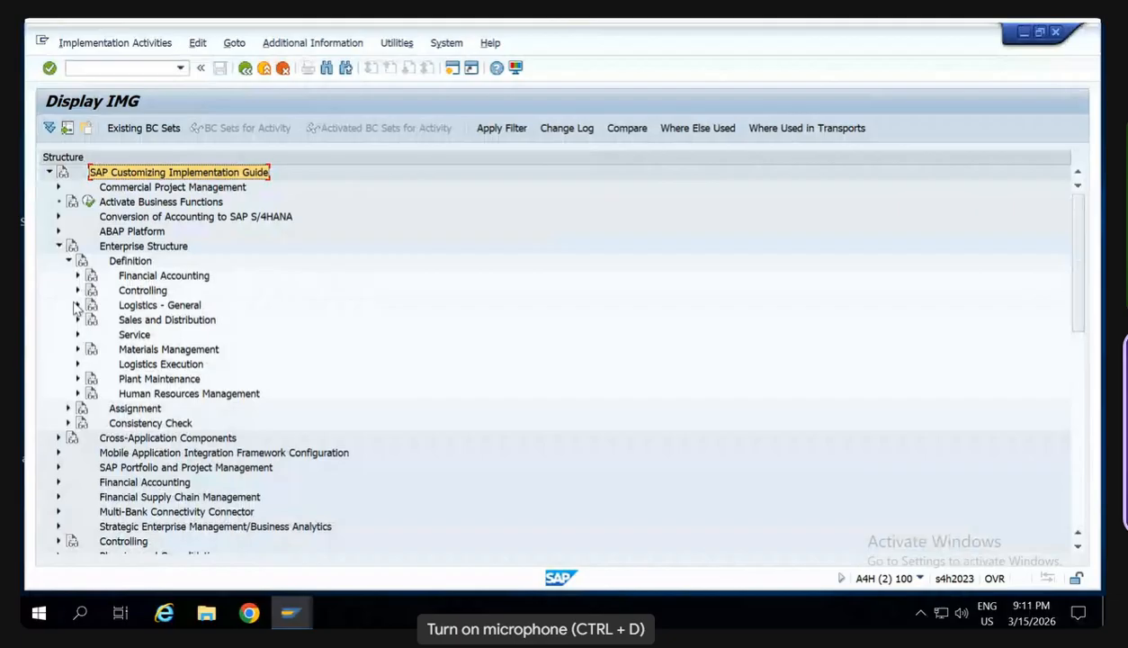
left_click(77, 305)
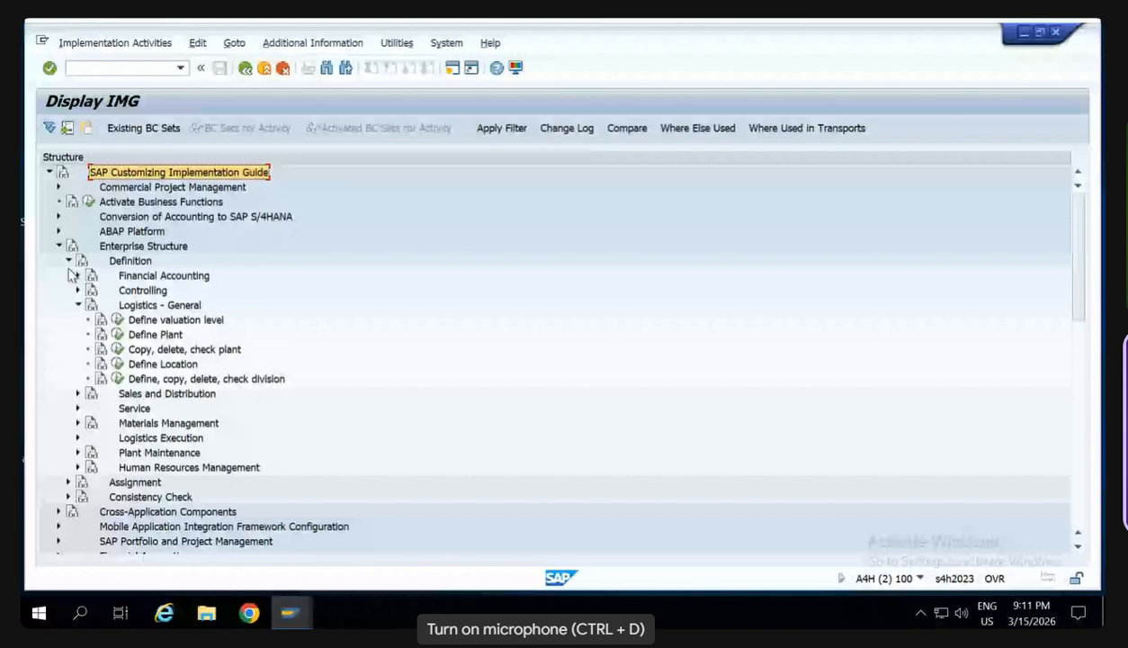
left_click(68, 260)
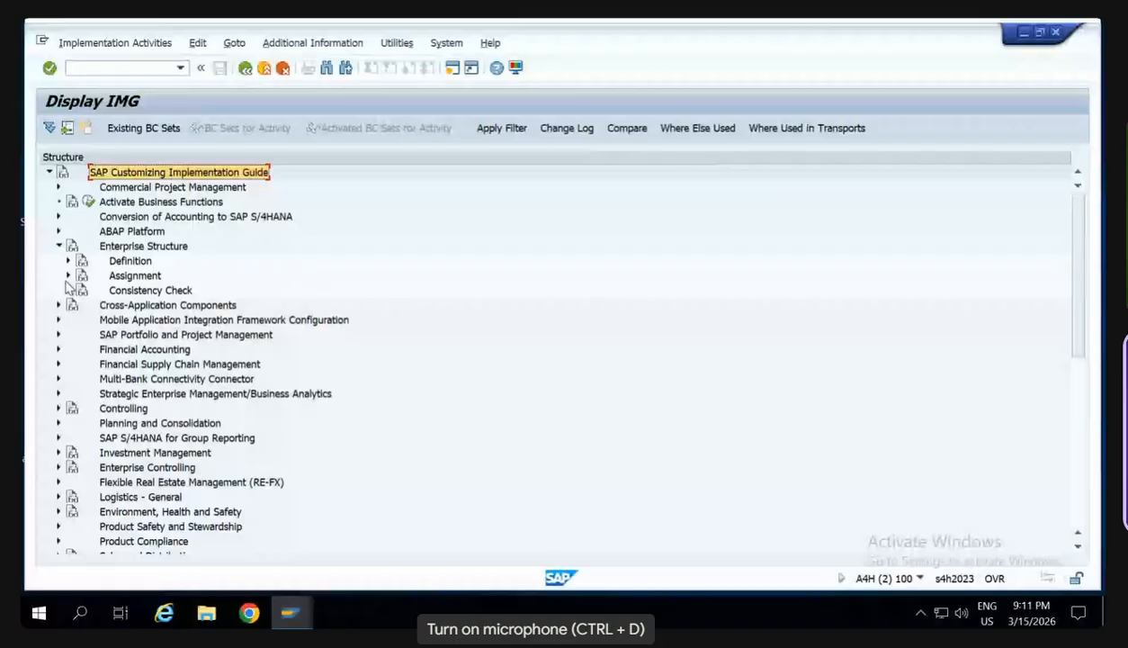
left_click(67, 277)
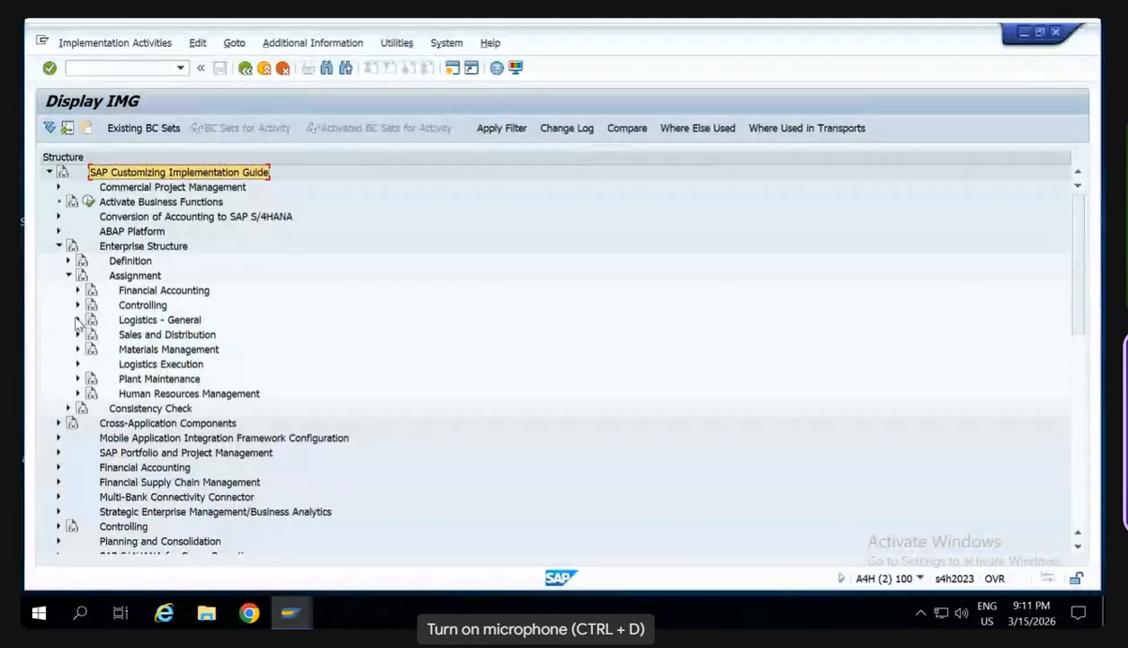
left_click(77, 319)
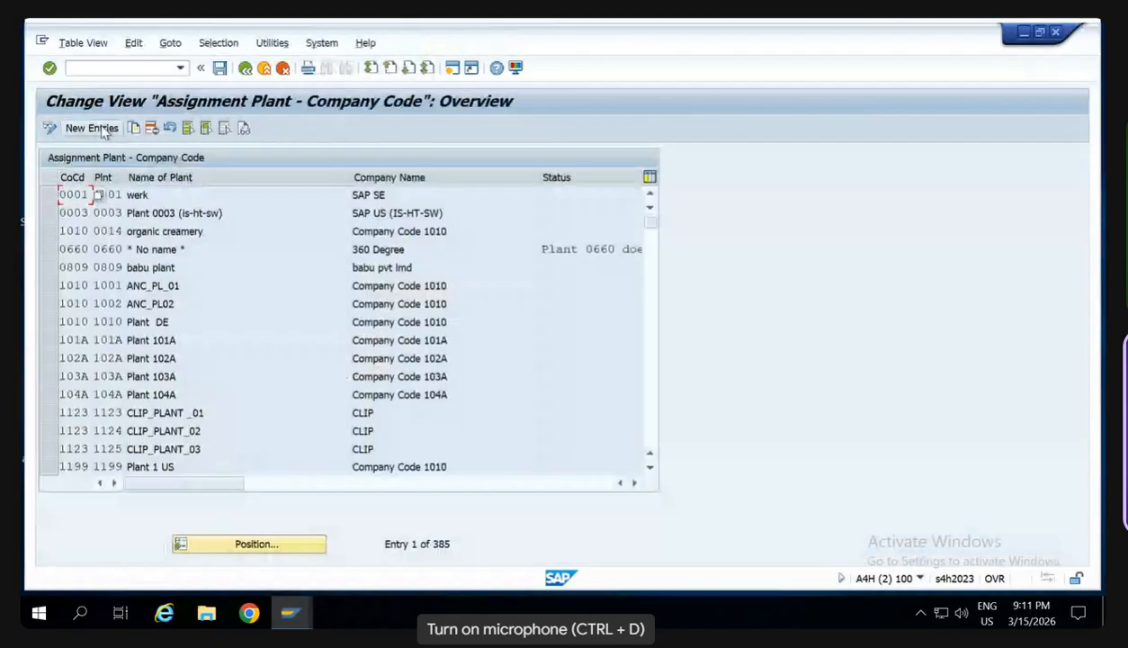
- Add a new assignment of plant SW00 to company code SW00 and save it under customizing request A4HK904103
left_click(102, 129)
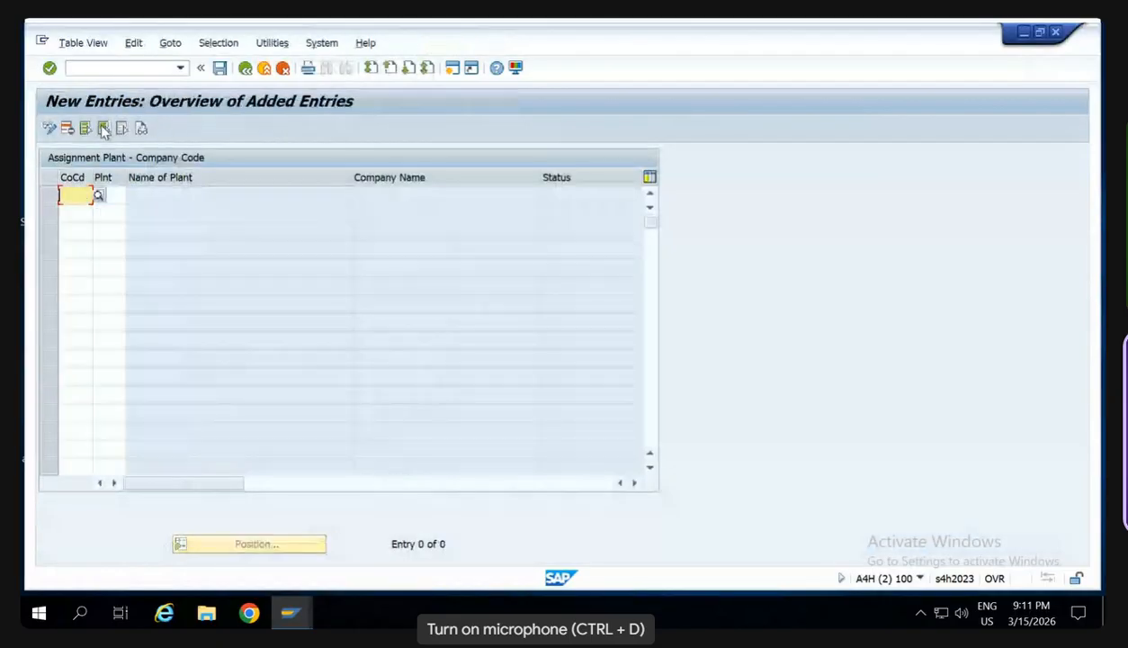
type("SW00")
key("Tab")
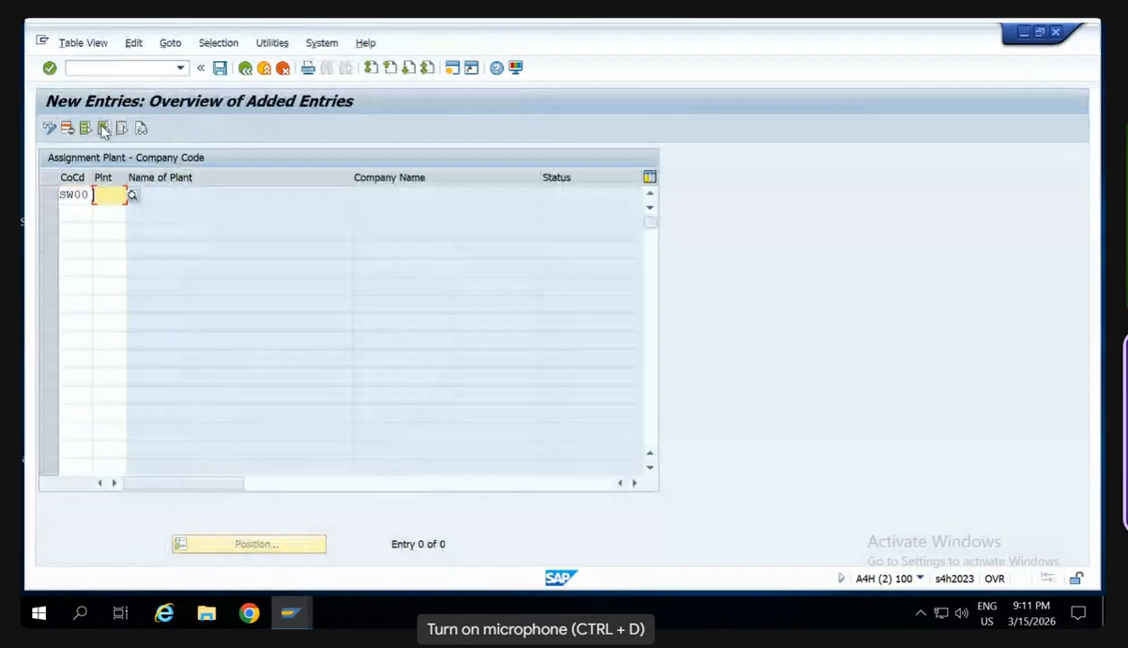
type("SW00")
key("Return")
key("ctrl+s")
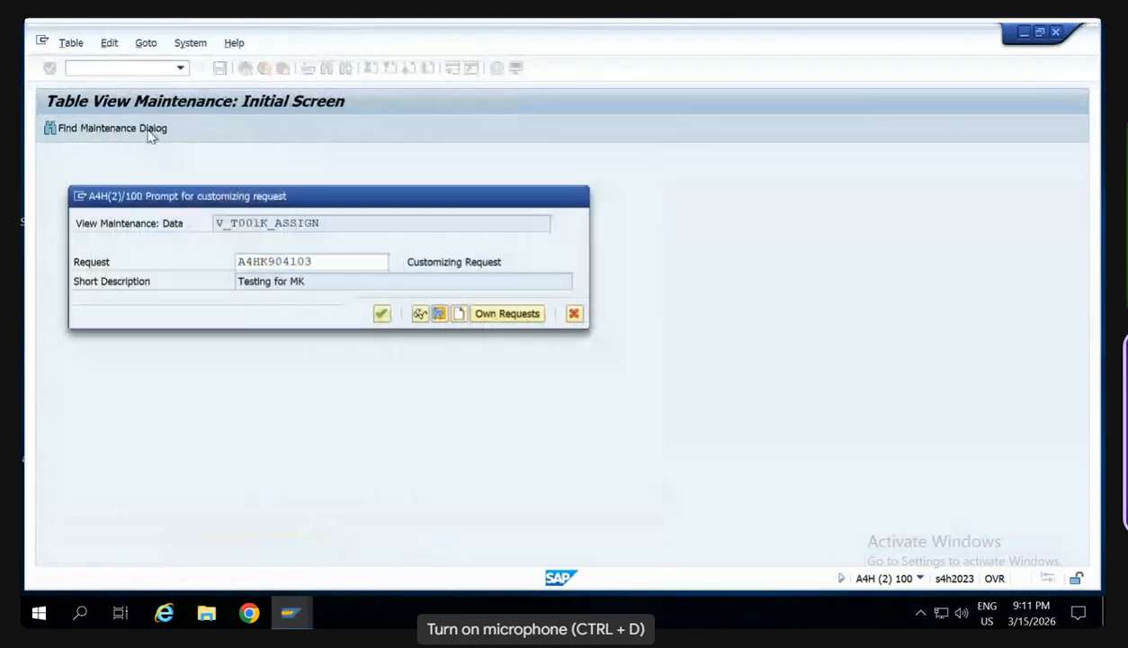
key("Return")
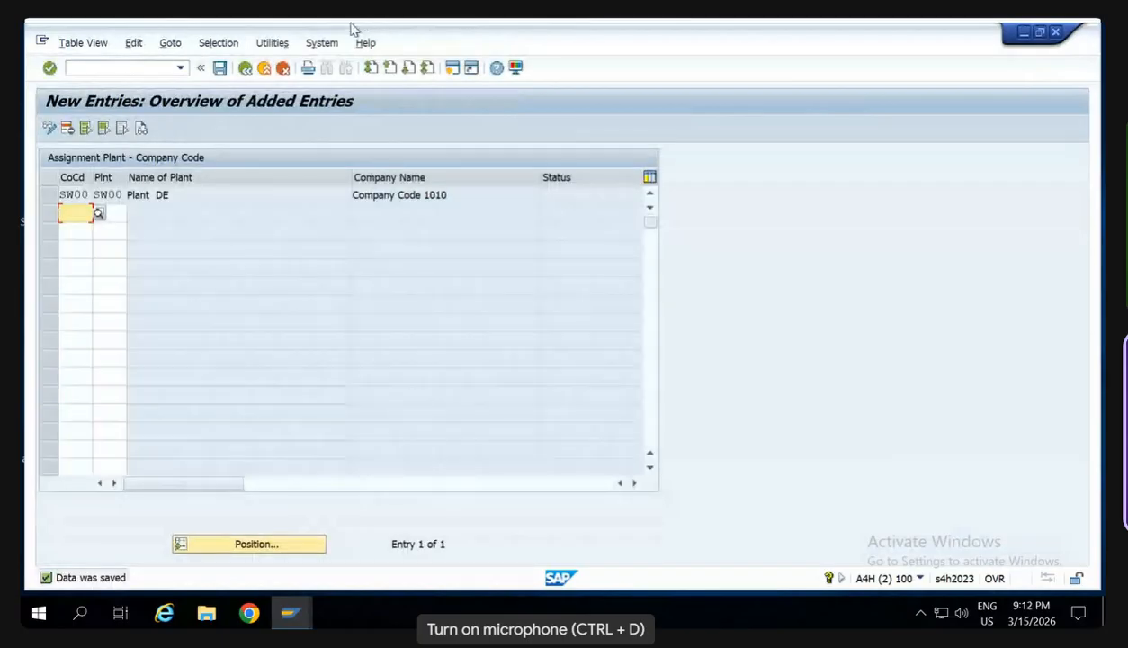
- Open the assignment of material ledger types to valuation areas, copy the entry of valuation area 0001 to SW00 and save it
left_click(133, 69)
type("/nomx")
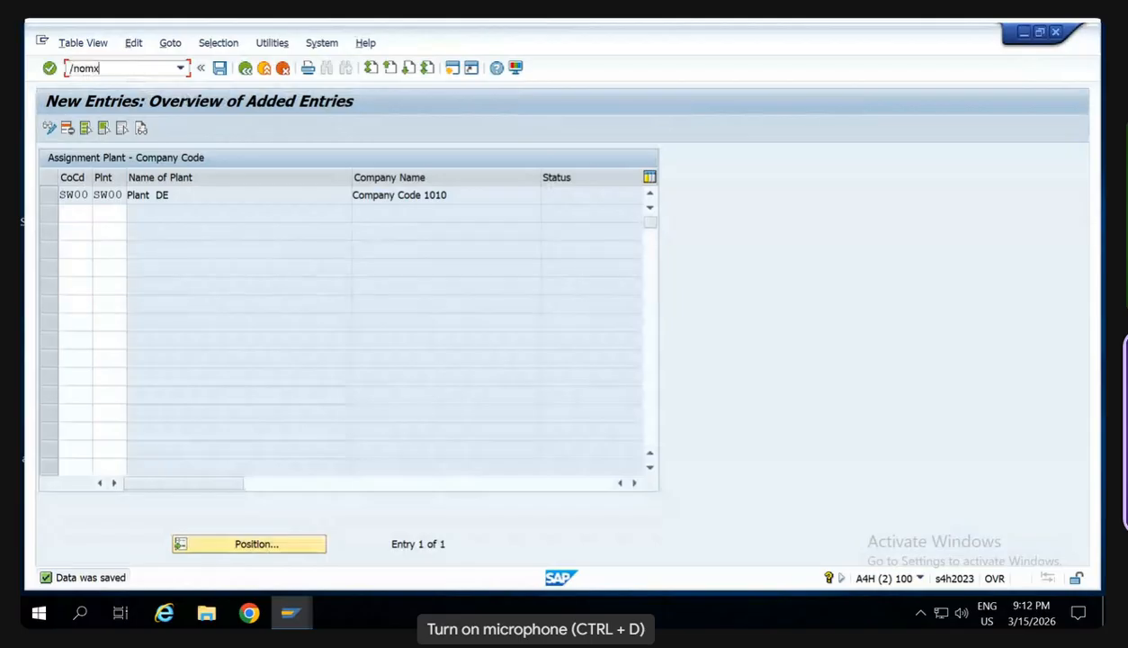
key("Return")
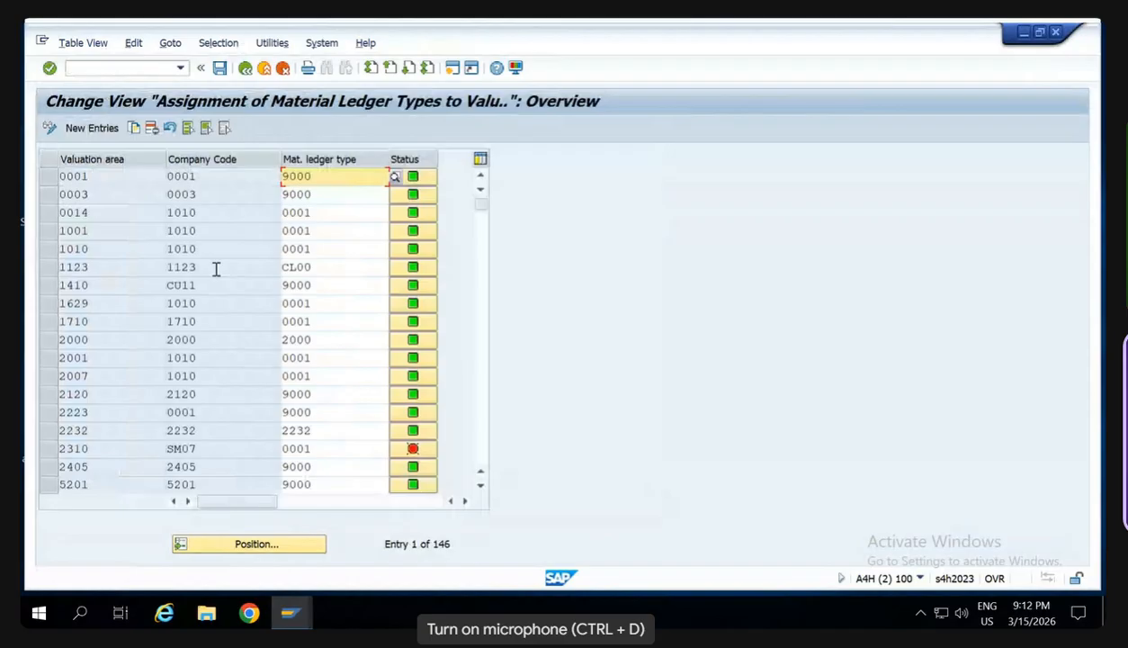
left_click(47, 179)
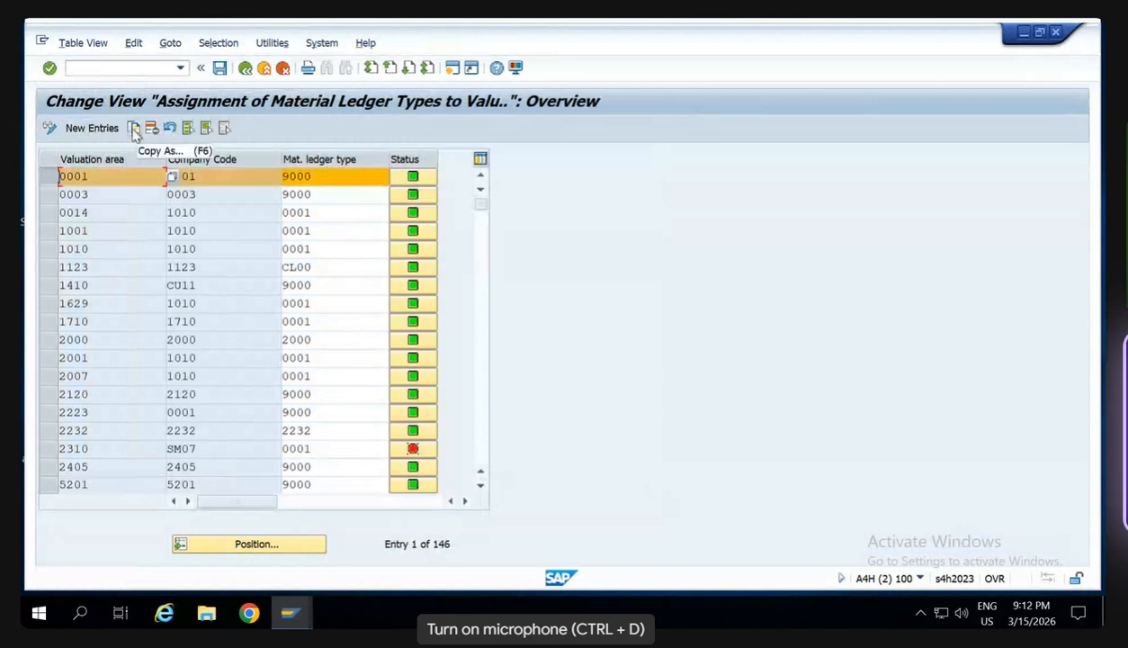
left_click(134, 129)
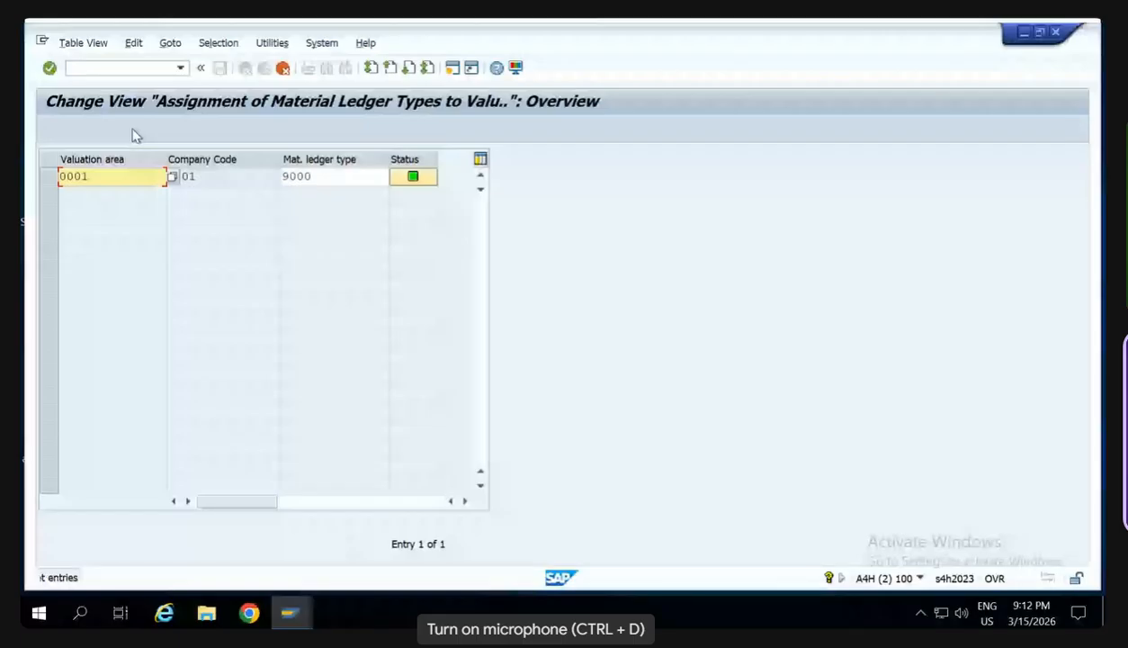
double_click(111, 181)
key("Delete")
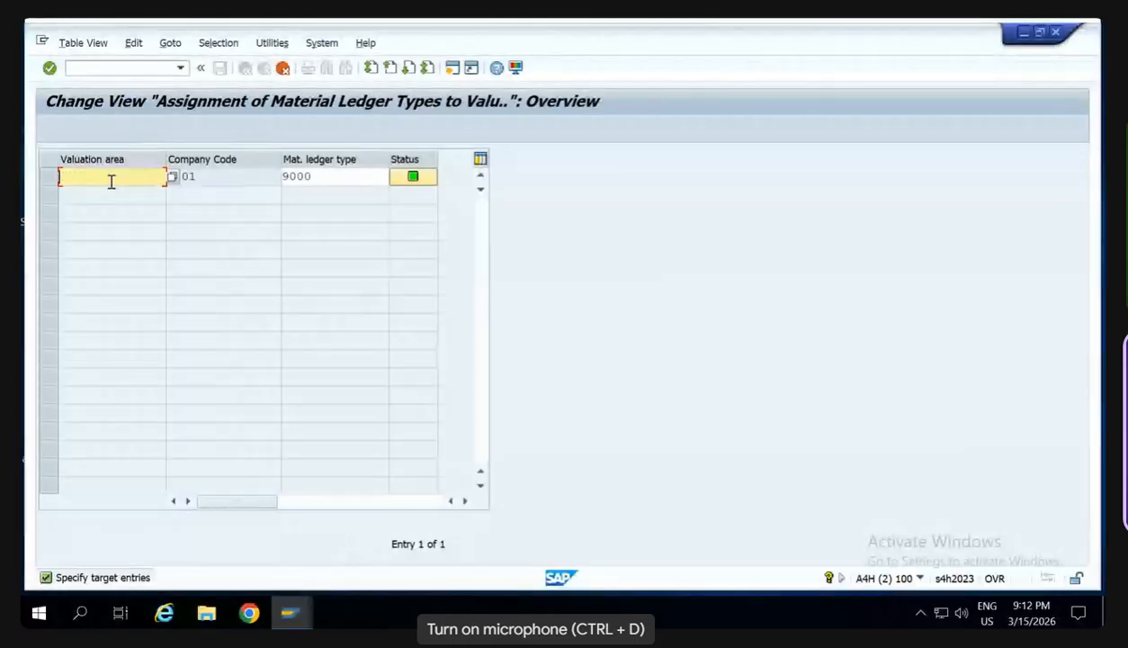
type("SW00")
key("Return")
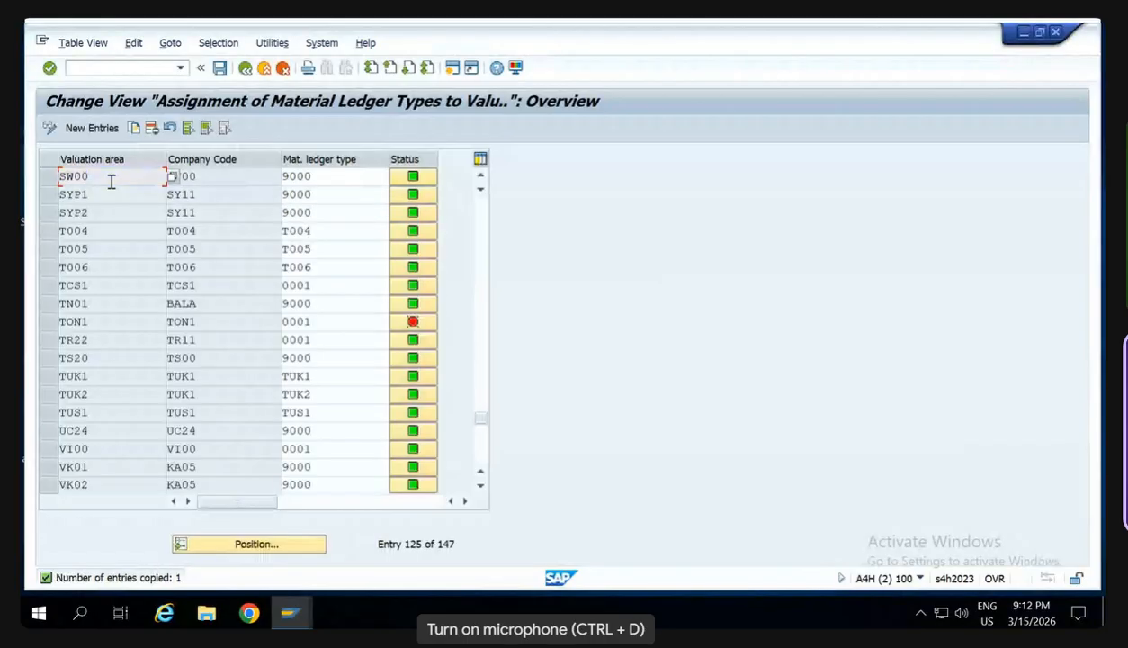
key("F3")
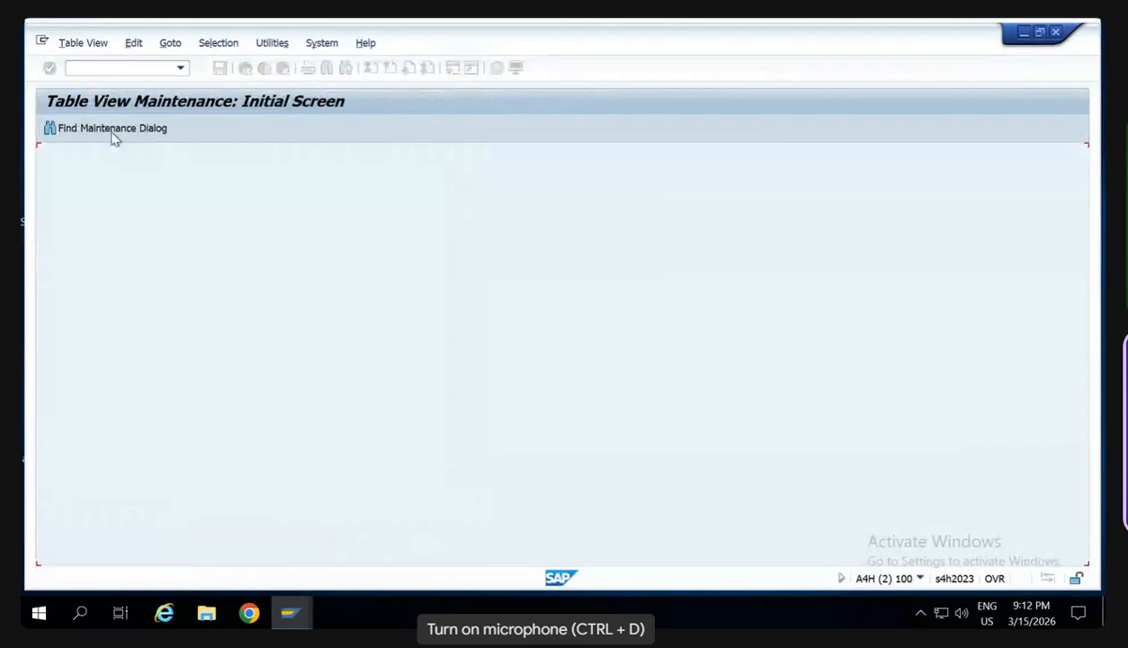
- Open the Activation of Material Ledger view and position the list at valuation area SW
left_click(119, 69)
type("/b")
key("Return")
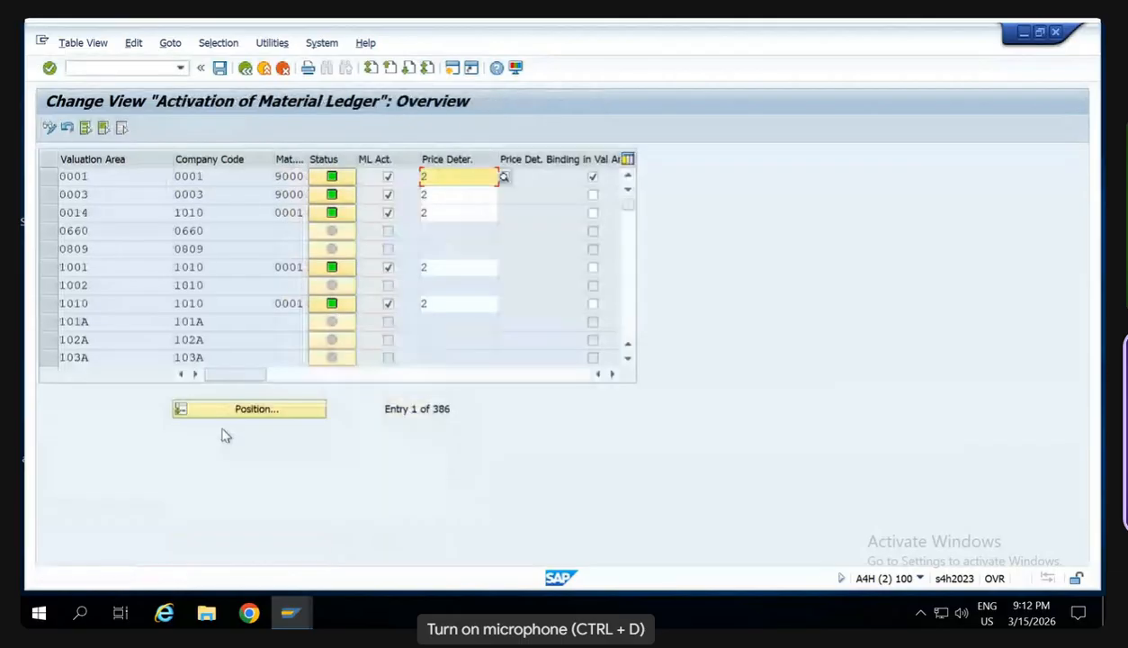
left_click(239, 412)
type("SW")
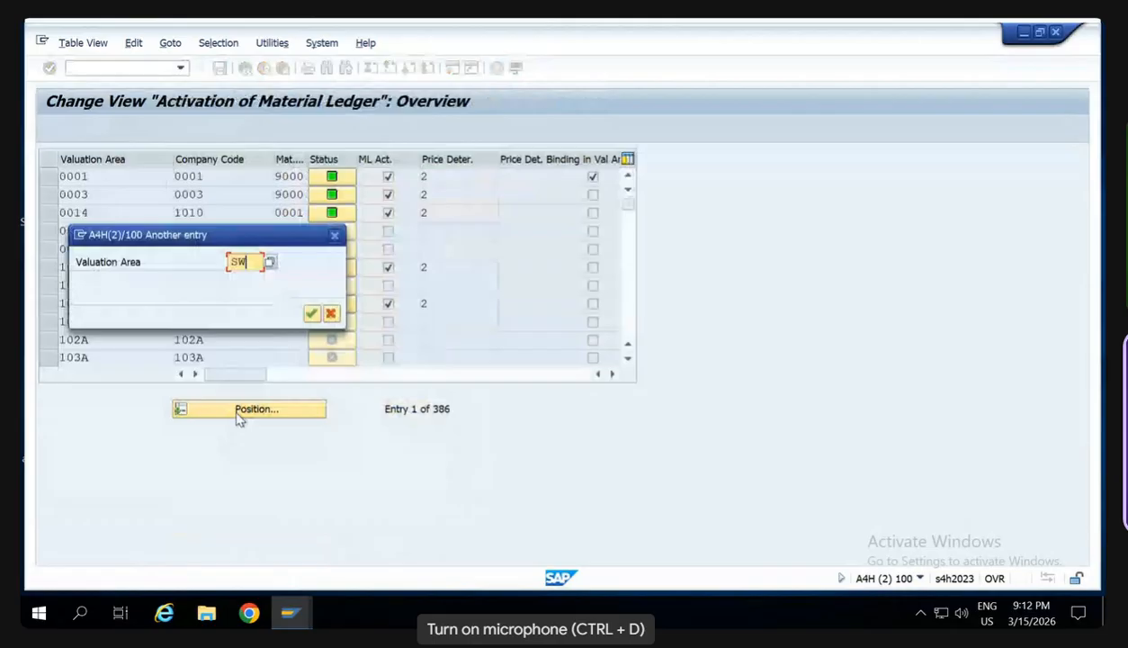
key("Return")
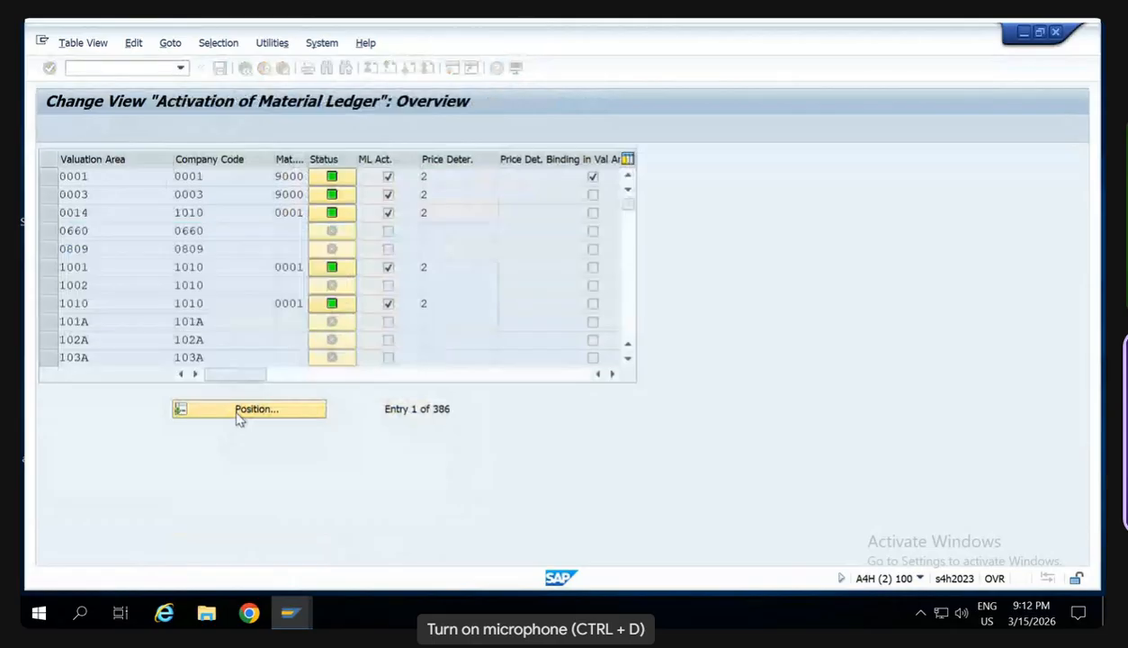
- Set price determination to 2 for valuation area SW00 and save the material ledger activation
left_click(447, 180)
type("2")
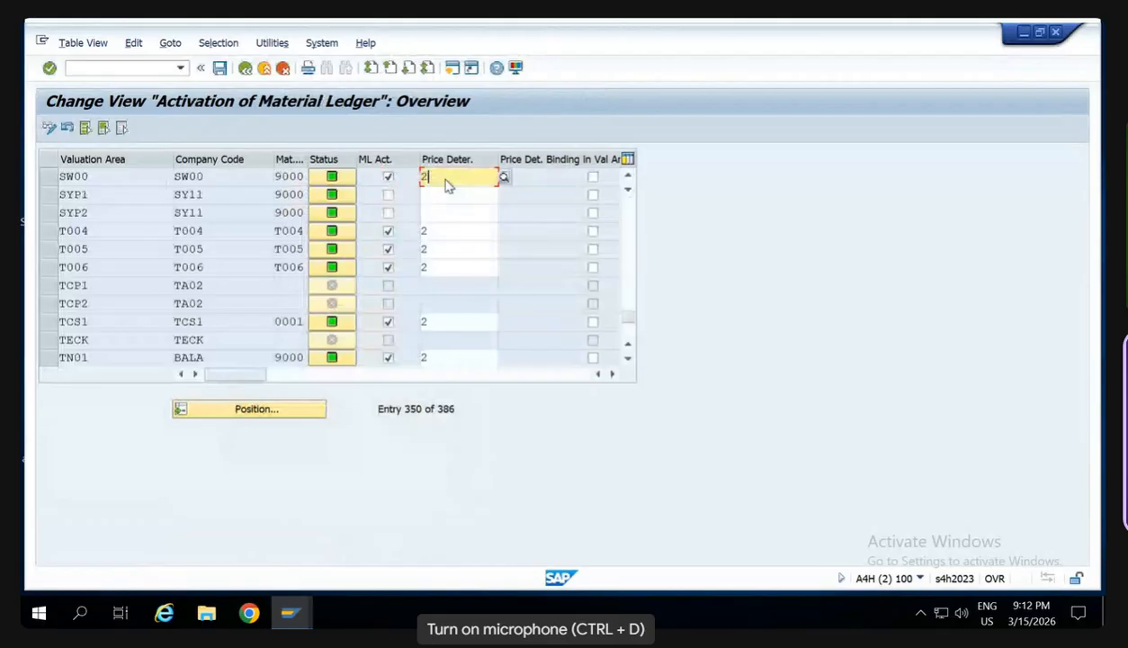
key("ctrl+s")
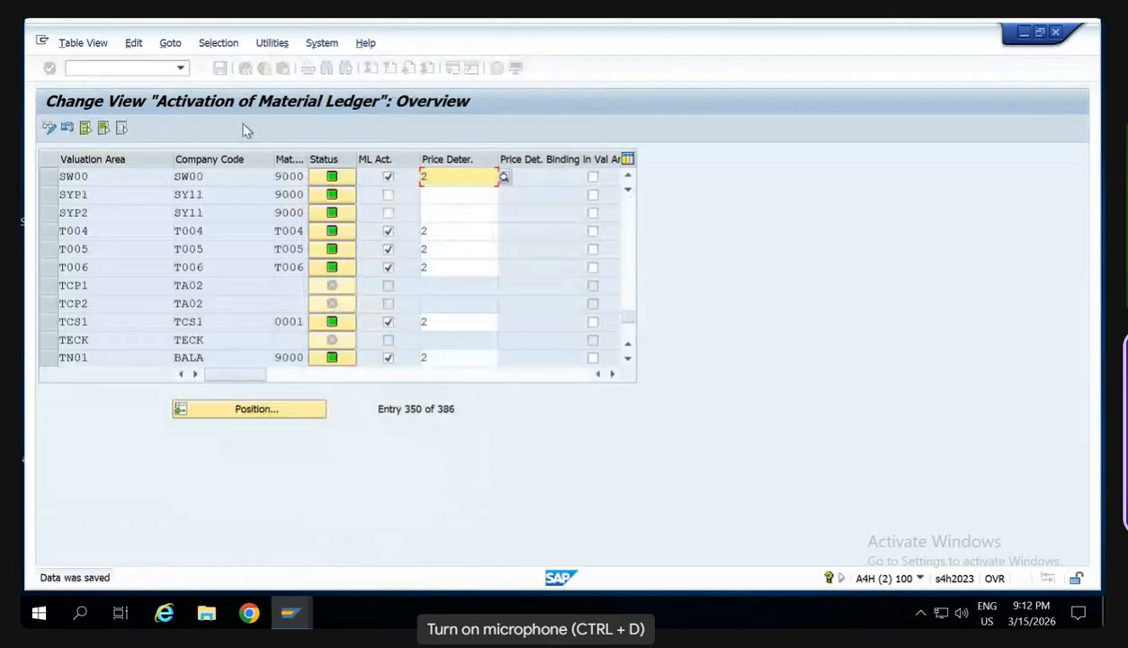
- Open the controlling area maintenance, position at controlling area A000 and display its company code assignments
left_click(117, 68)
type("/n")
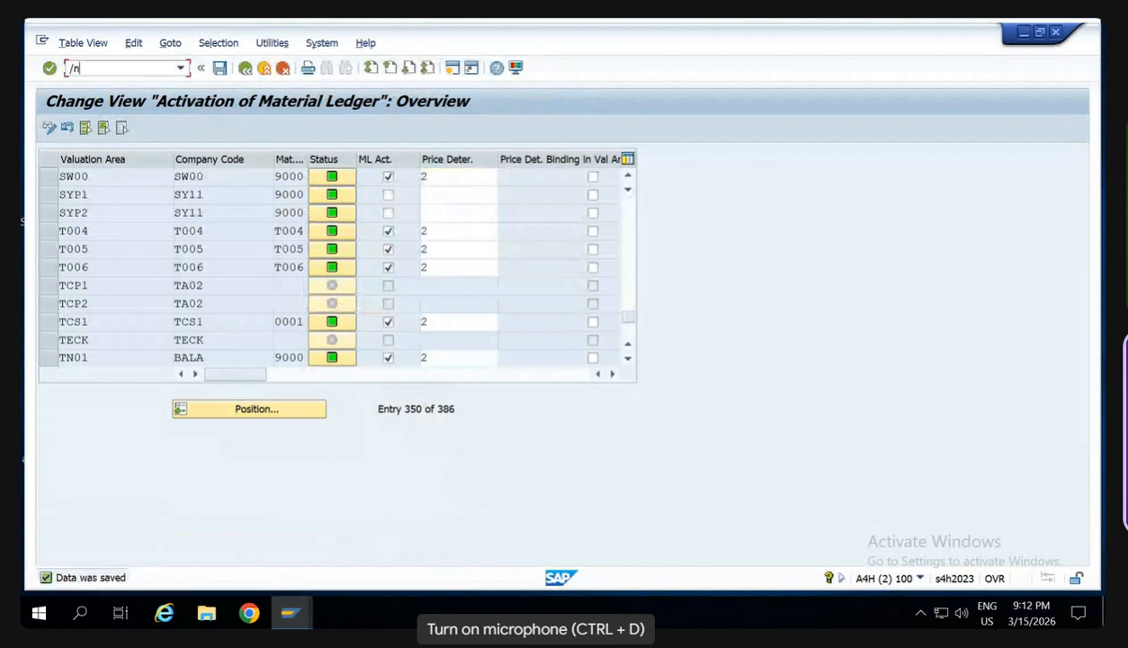
key("Return")
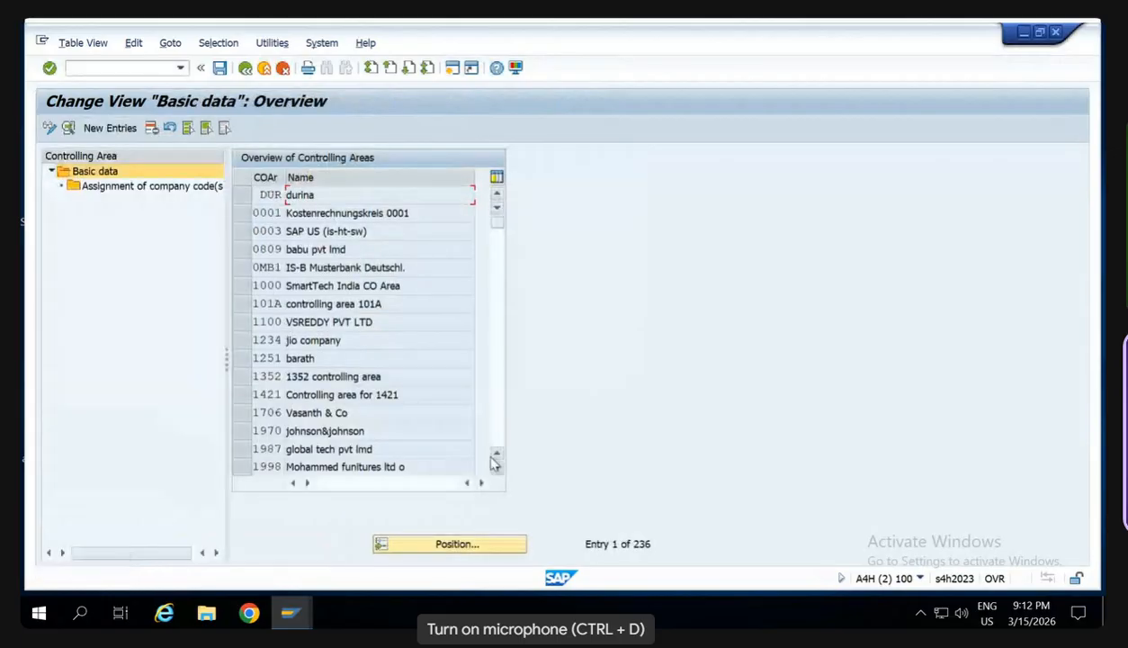
left_click(457, 543)
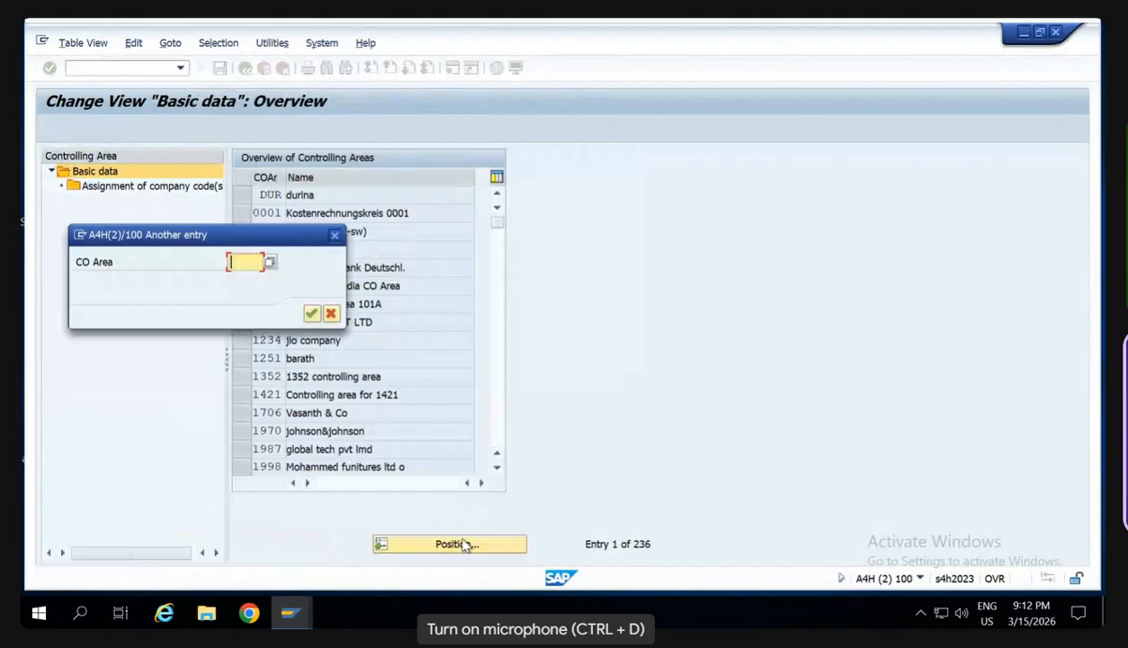
type("A000")
key("Return")
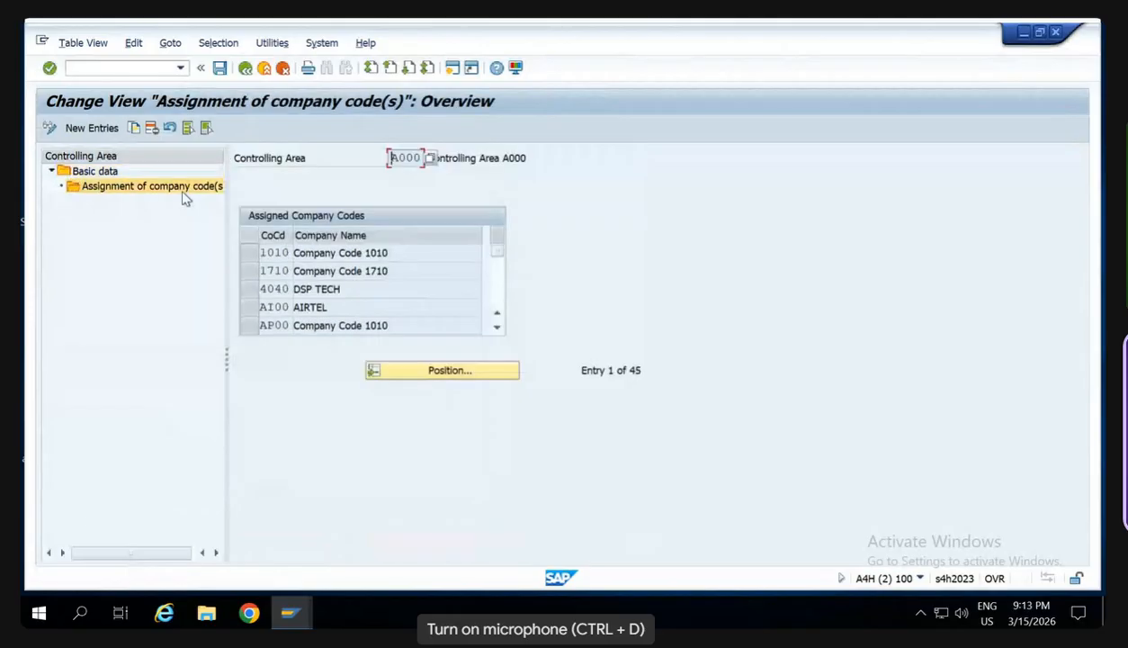
- Copy company code 1010's assignment in controlling area A000 to company code SW00
left_click(249, 252)
left_click(134, 130)
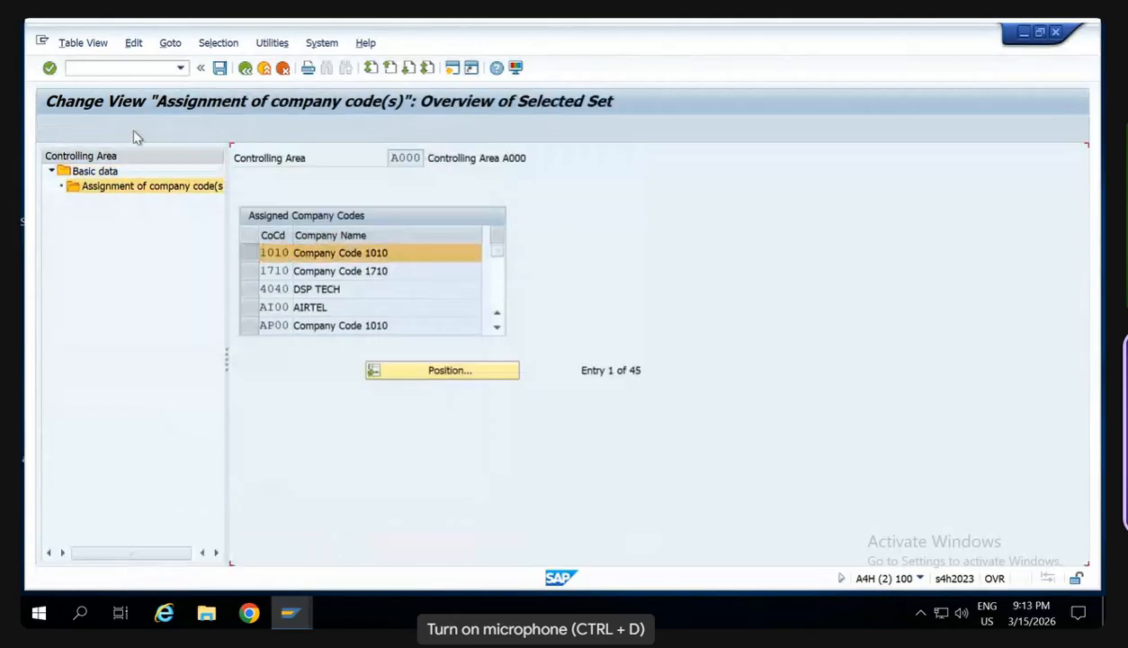
key("Delete")
key("Delete")
key("Delete")
key("Delete")
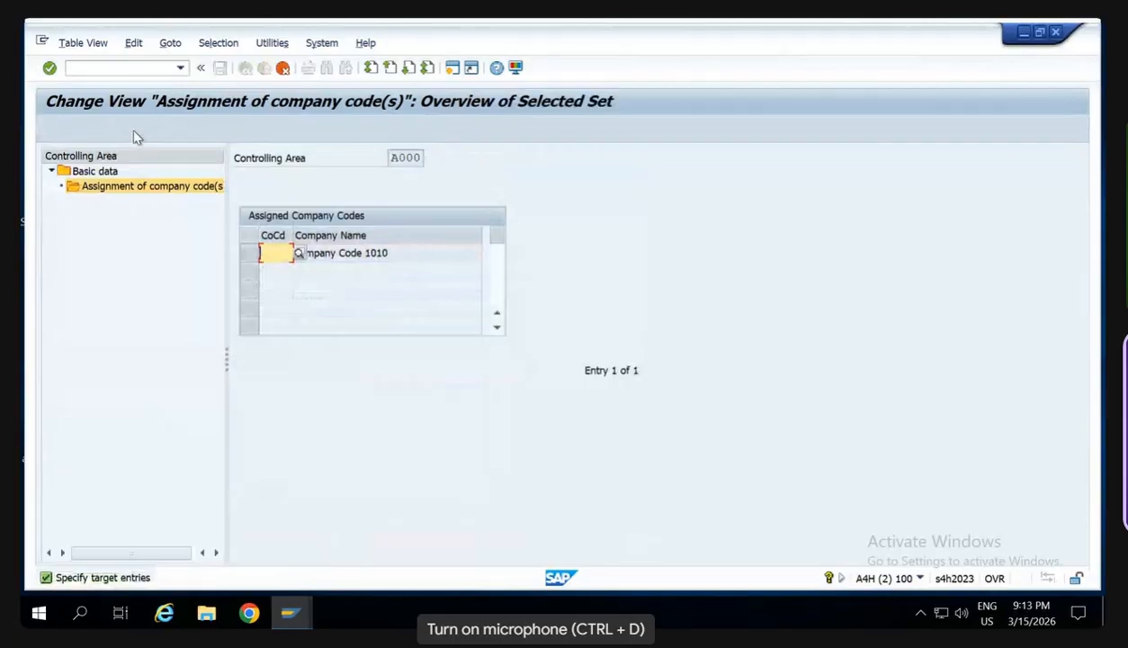
type("SW00")
key("Return")
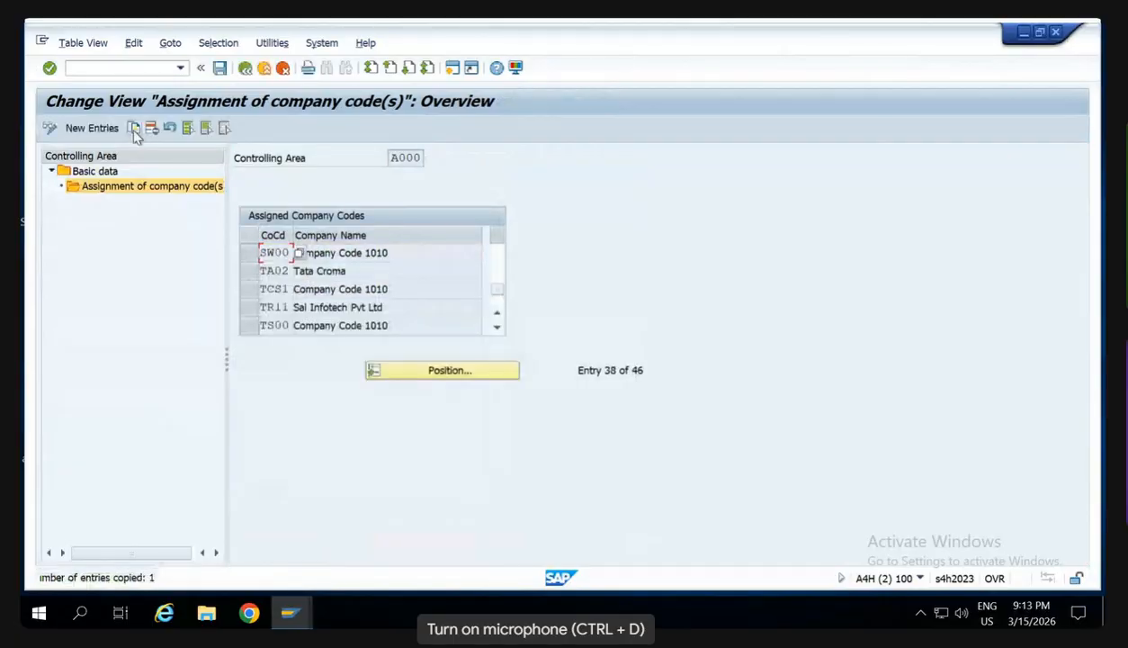
- Save the controlling area A000 assignments under customizing request A4HK904103 and acknowledge the message logs
key("ctrl+s")
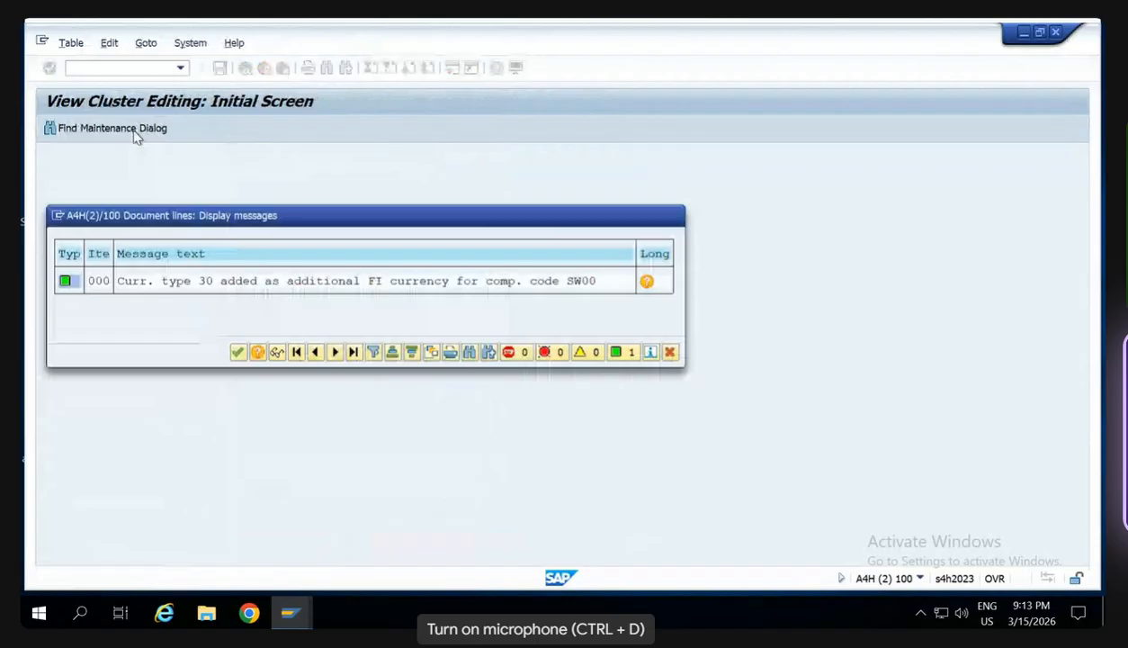
key("Return")
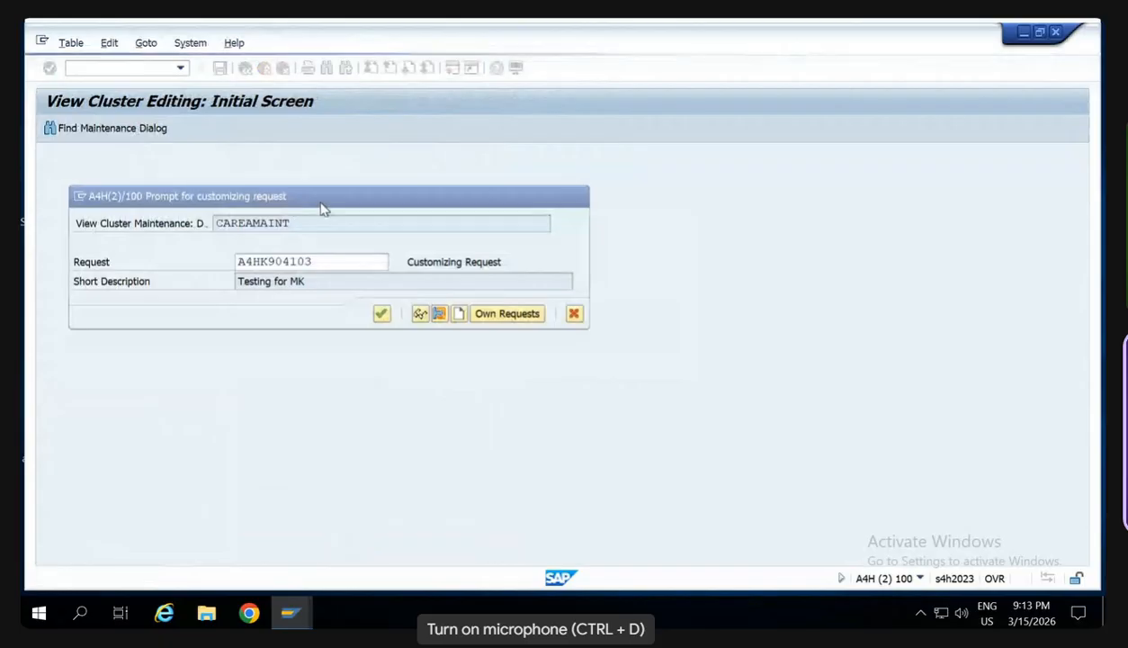
key("Return")
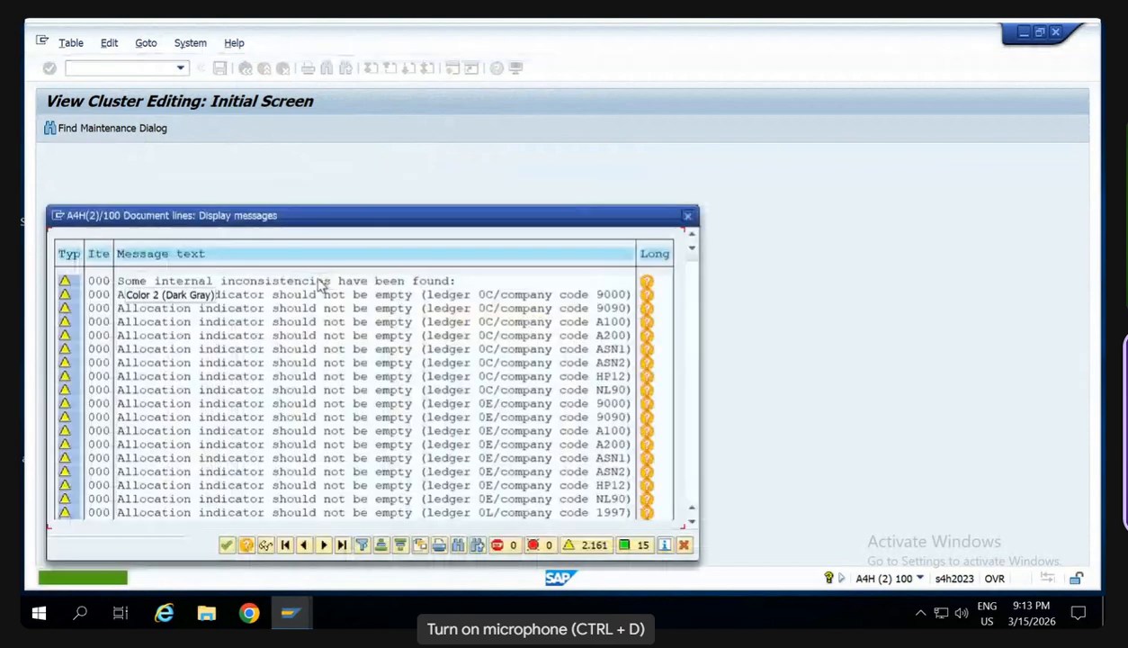
key("Return")
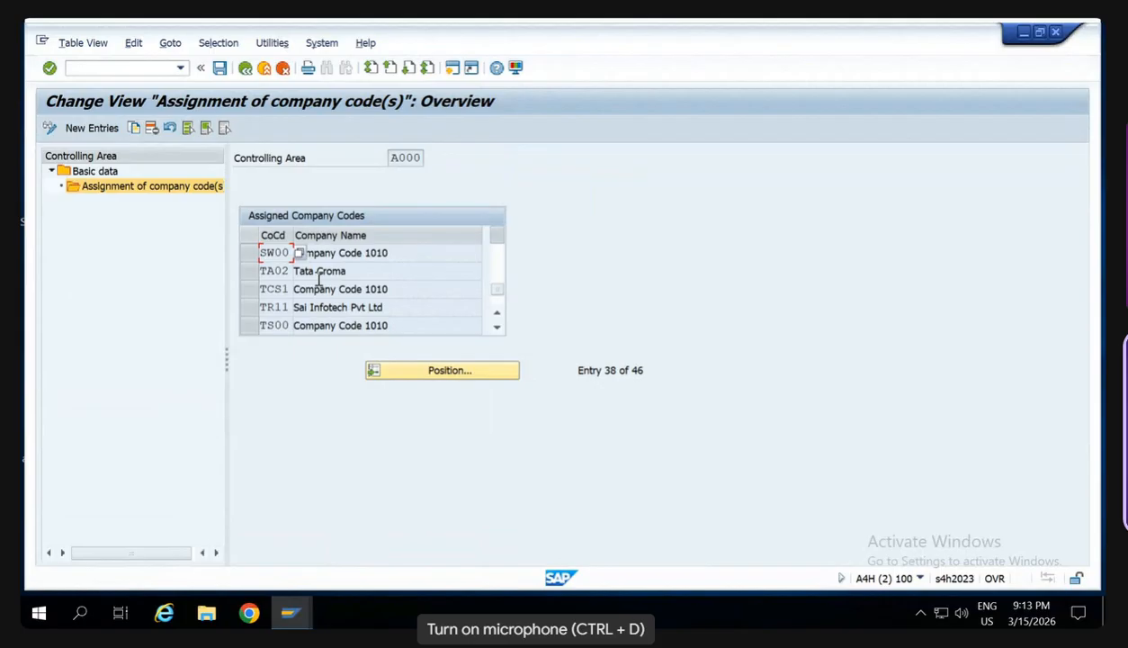
left_click(221, 69)
left_click(219, 68)
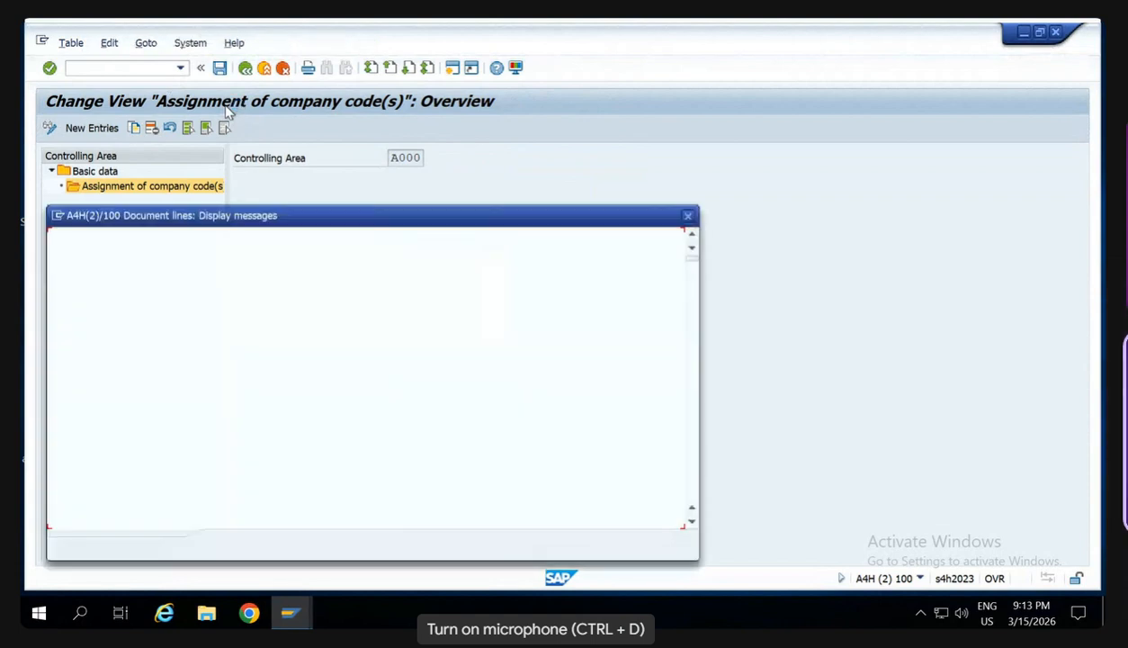
key("Return")
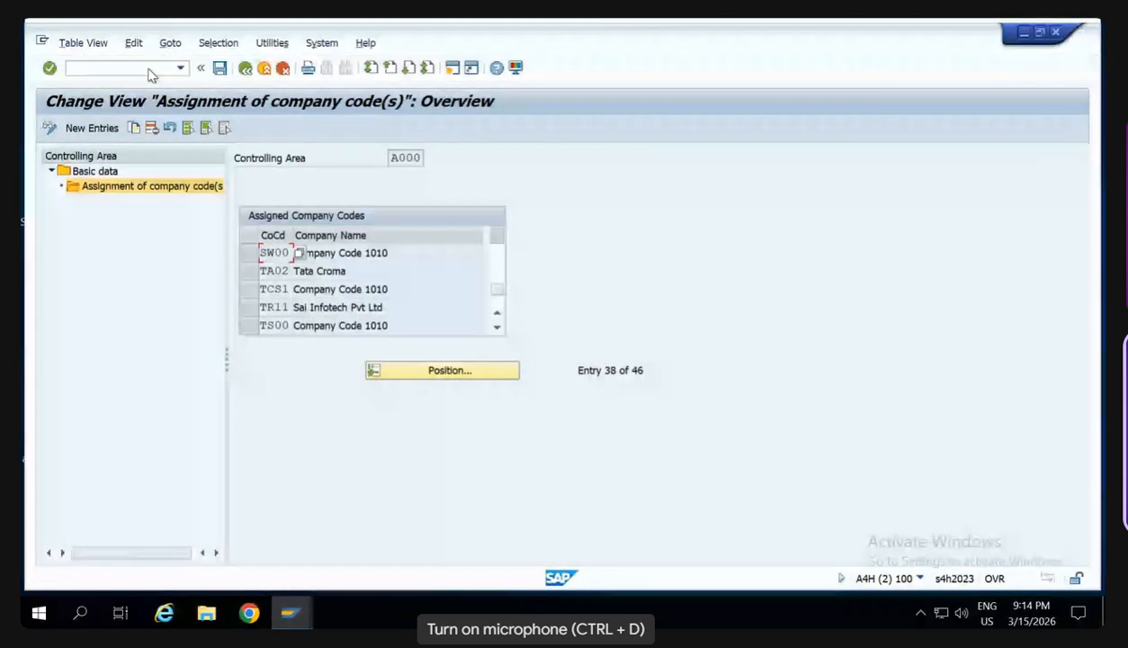
- Switch to the ledger settings (FINSC_LEDGER) and display the currency conversion settings for company codes
left_click(151, 72)
type("/n")
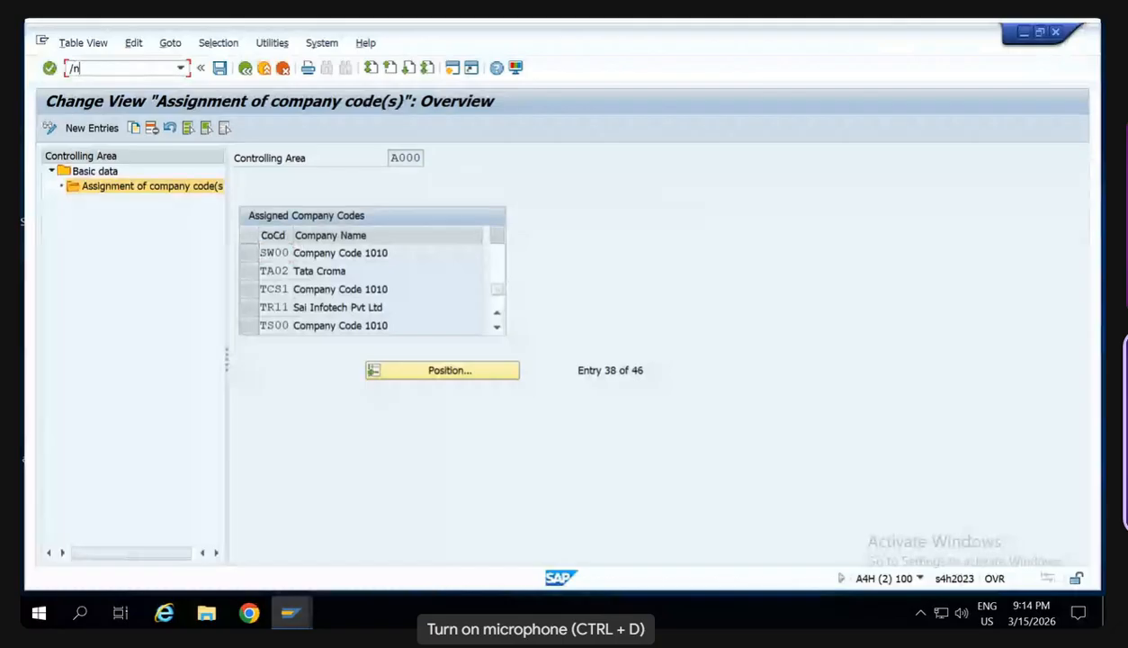
type("finsc_le")
key("Return")
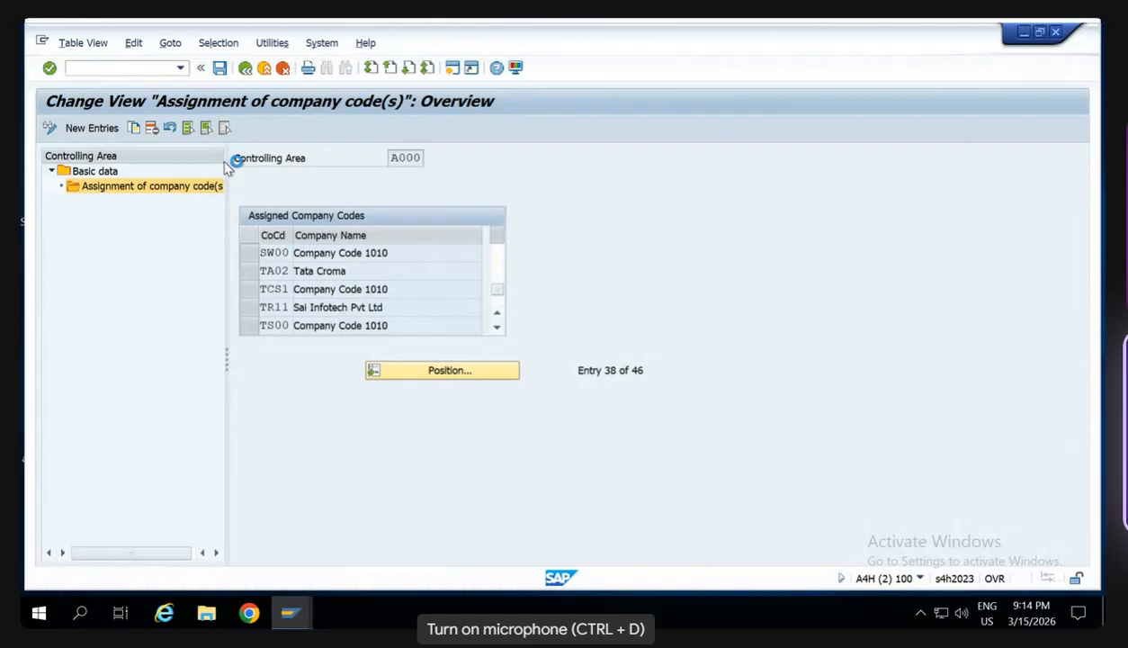
key("Return")
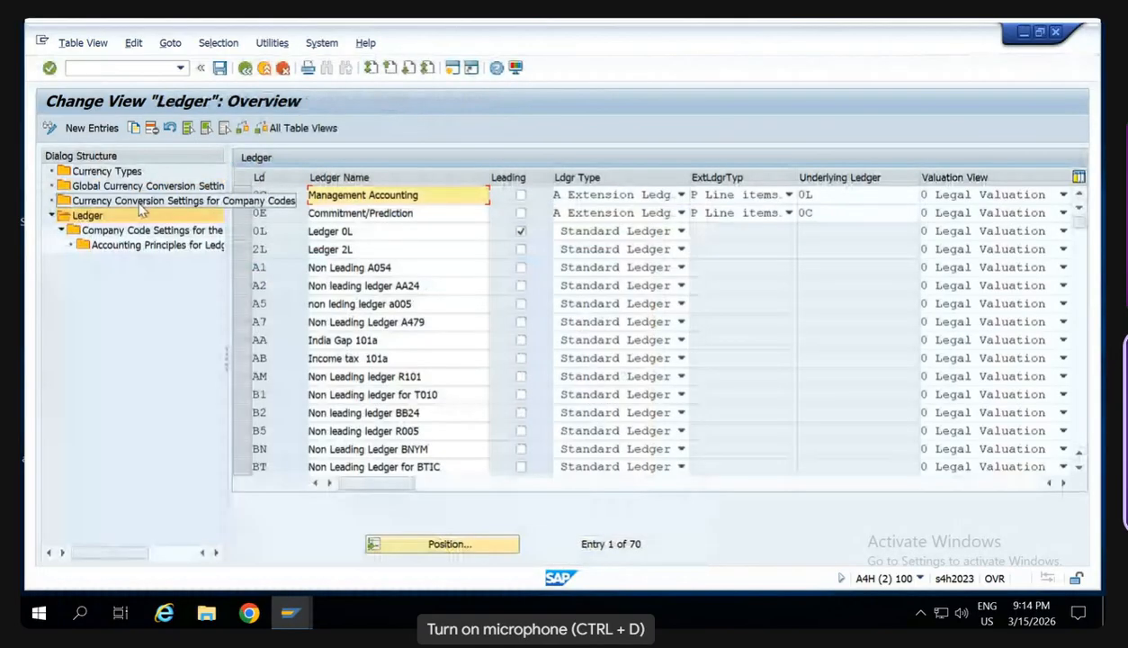
double_click(140, 204)
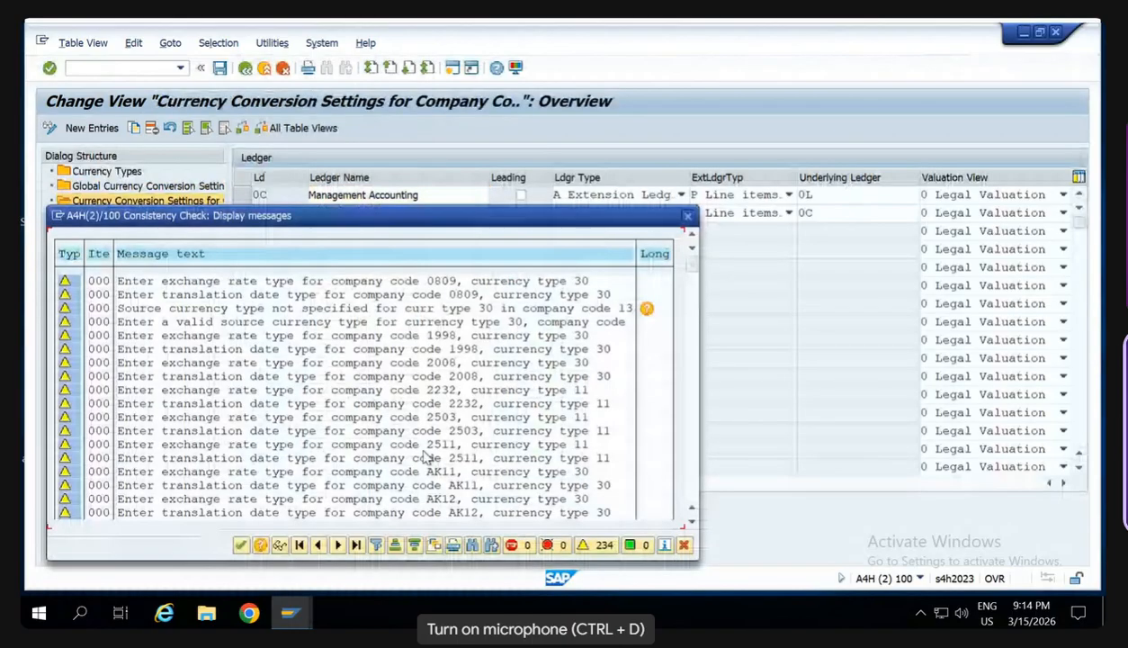
key("Return")
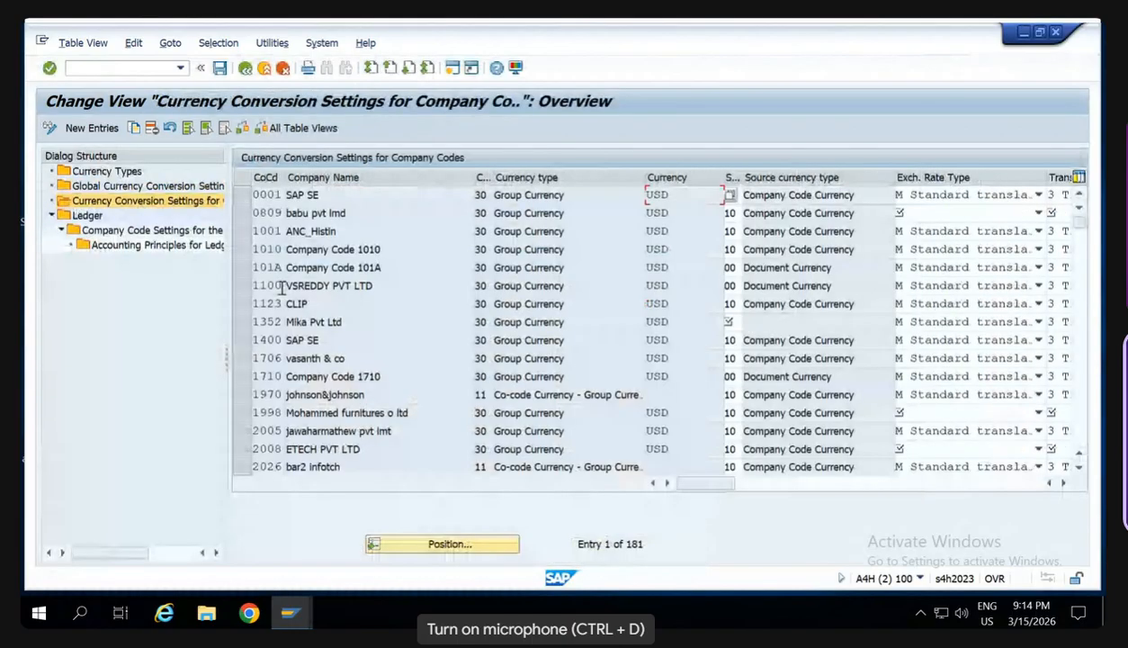
- Copy company code 1010's group currency conversion setting to SW00 and save it
left_click(239, 249)
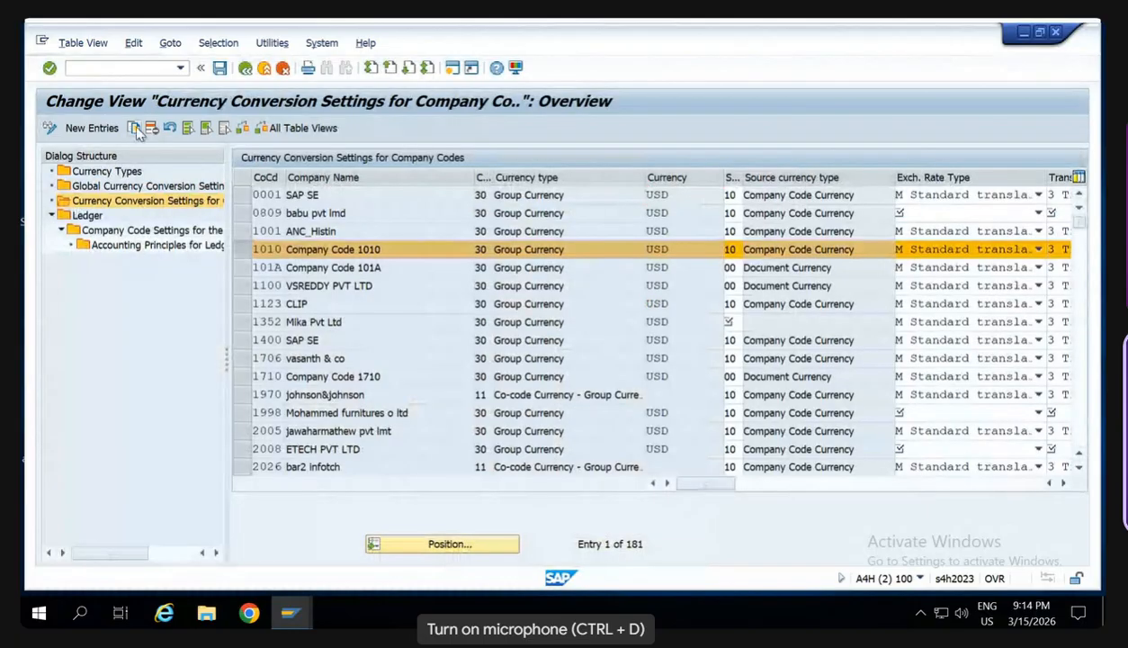
left_click(135, 129)
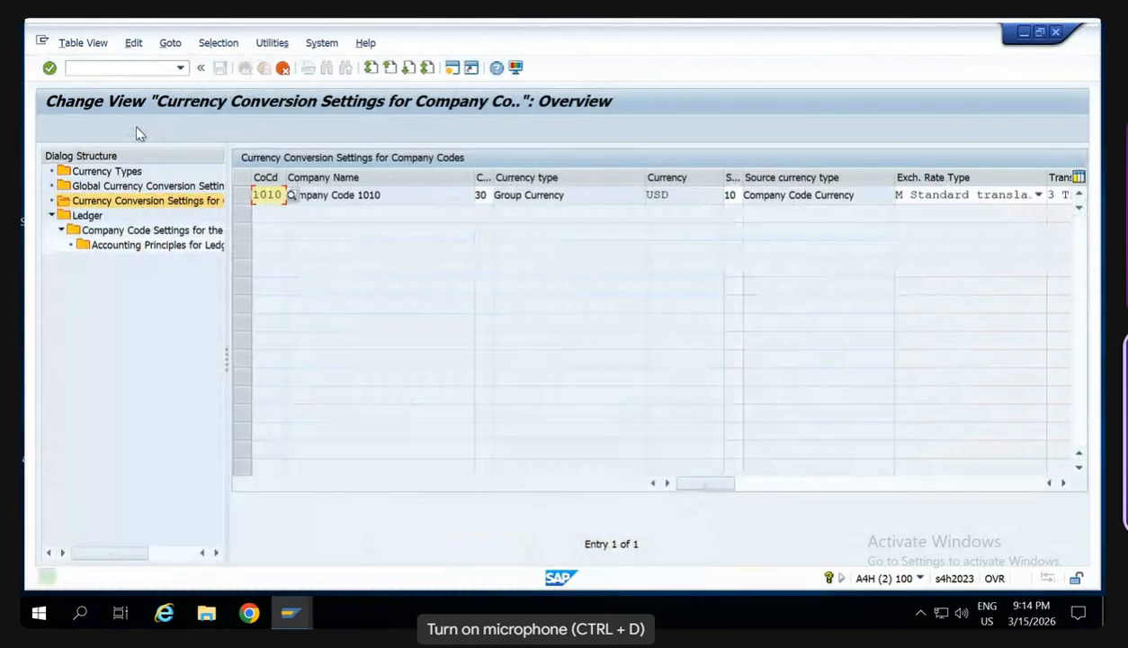
type("SW00")
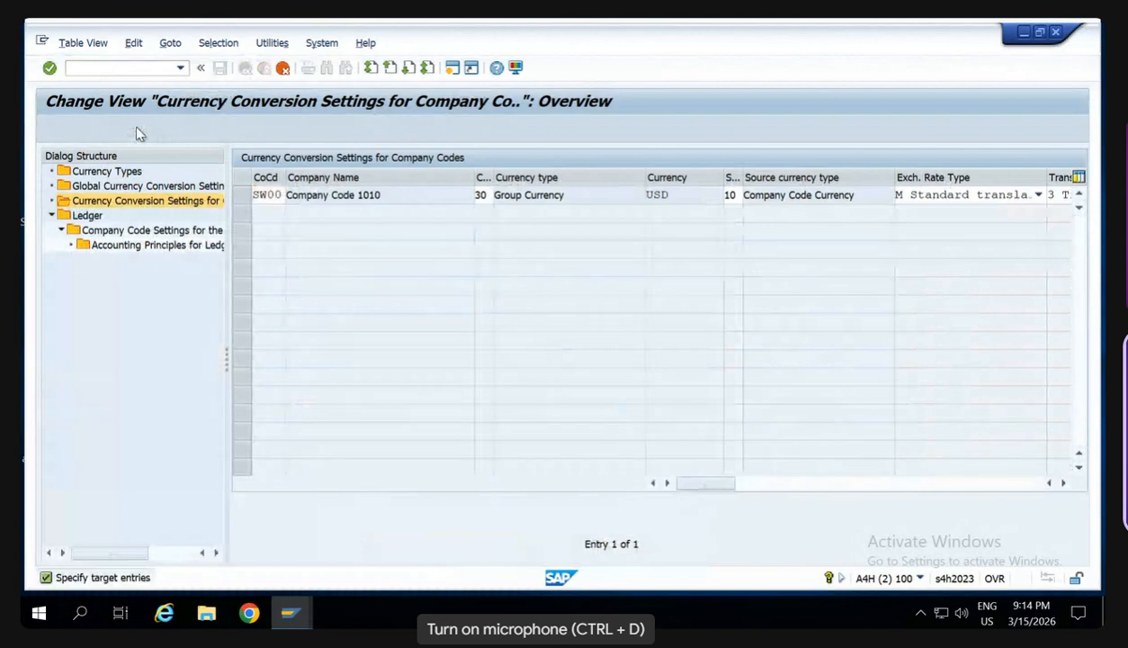
key("Return")
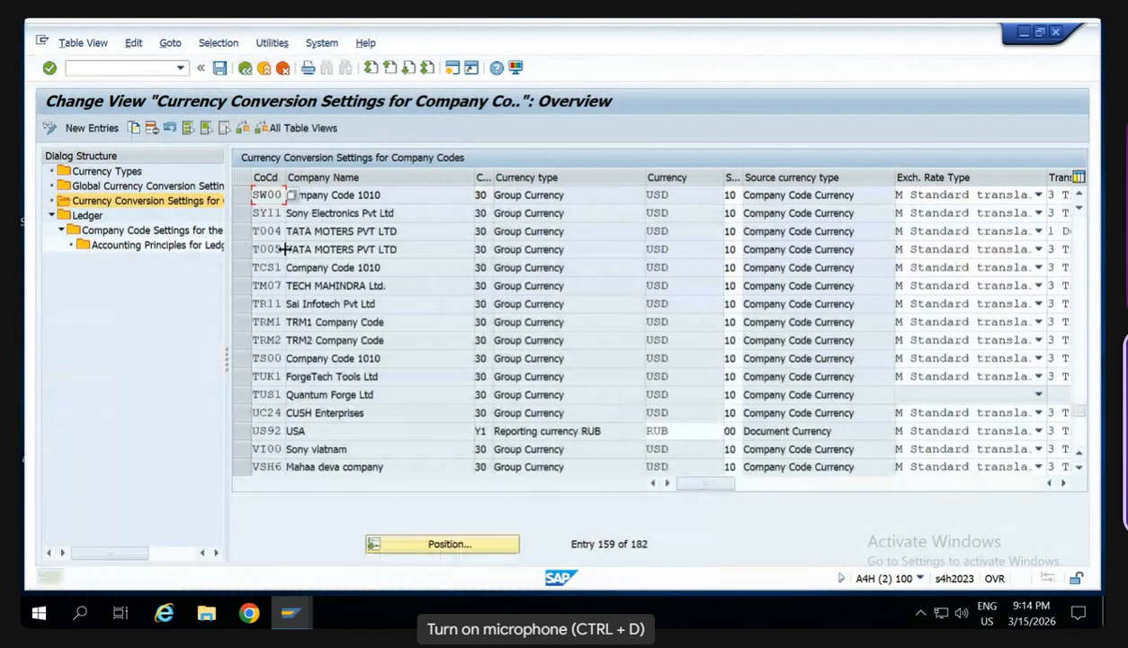
left_click(289, 250)
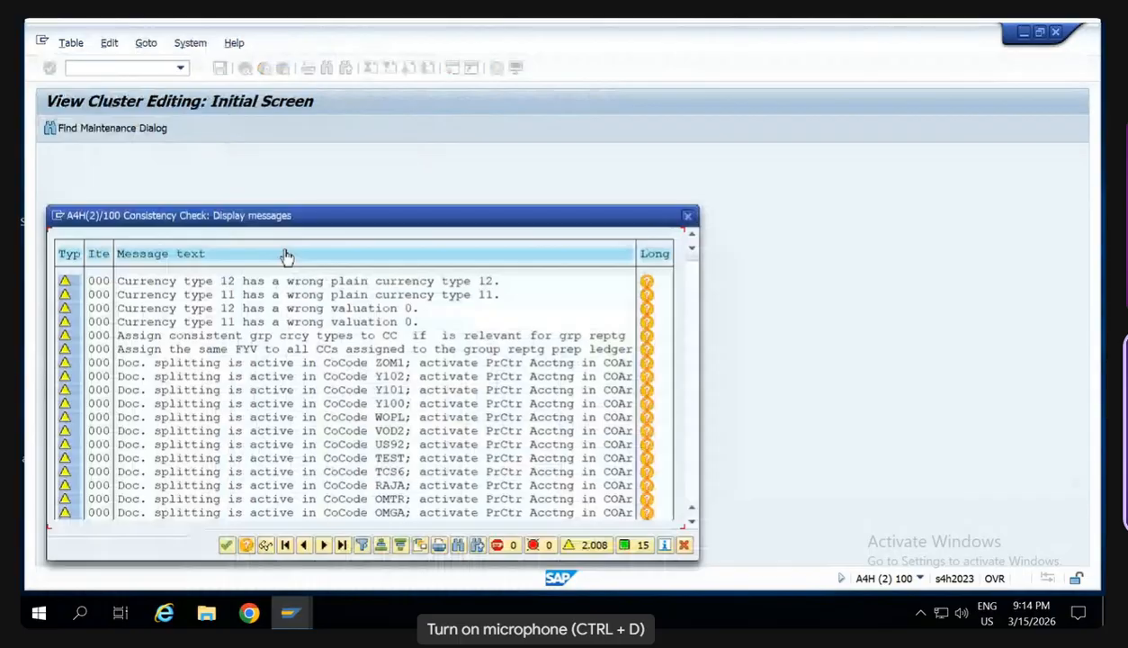
key("Return")
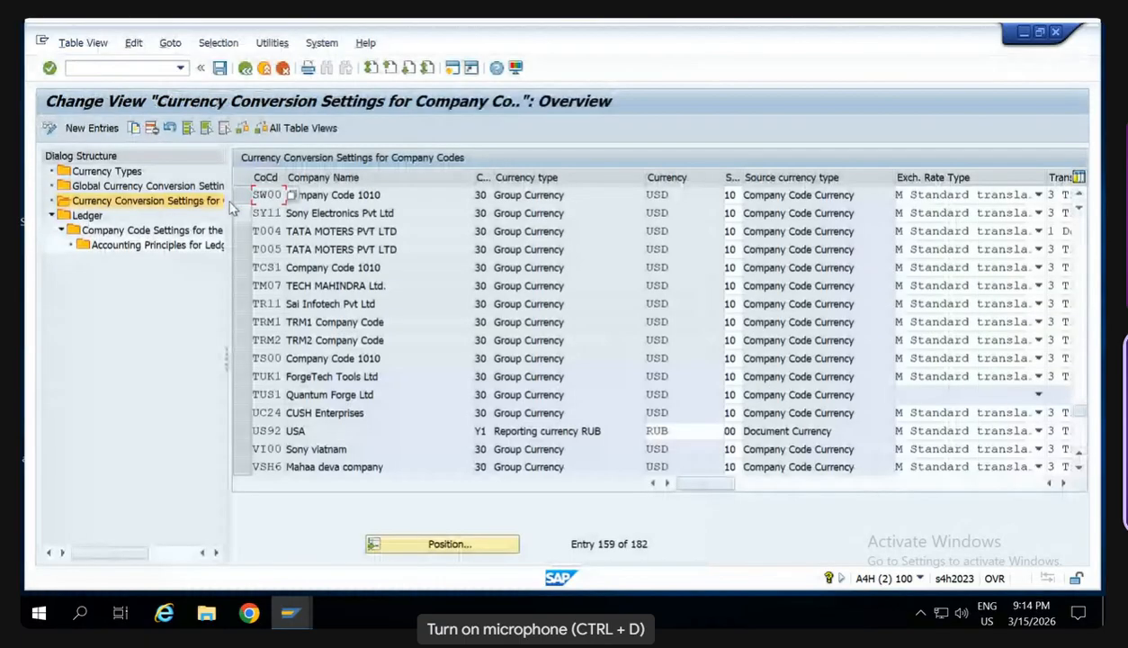
- Display the company code settings for ledger 0C, position at SW00 and open its details at the posting period variant
left_click(89, 217)
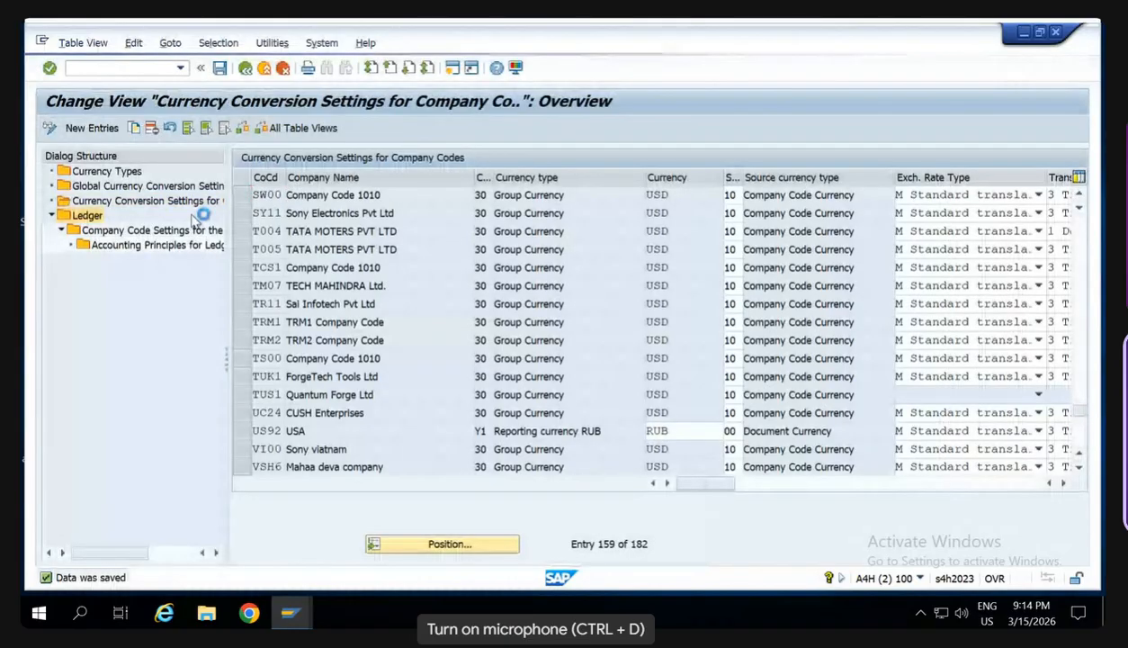
left_click(163, 231)
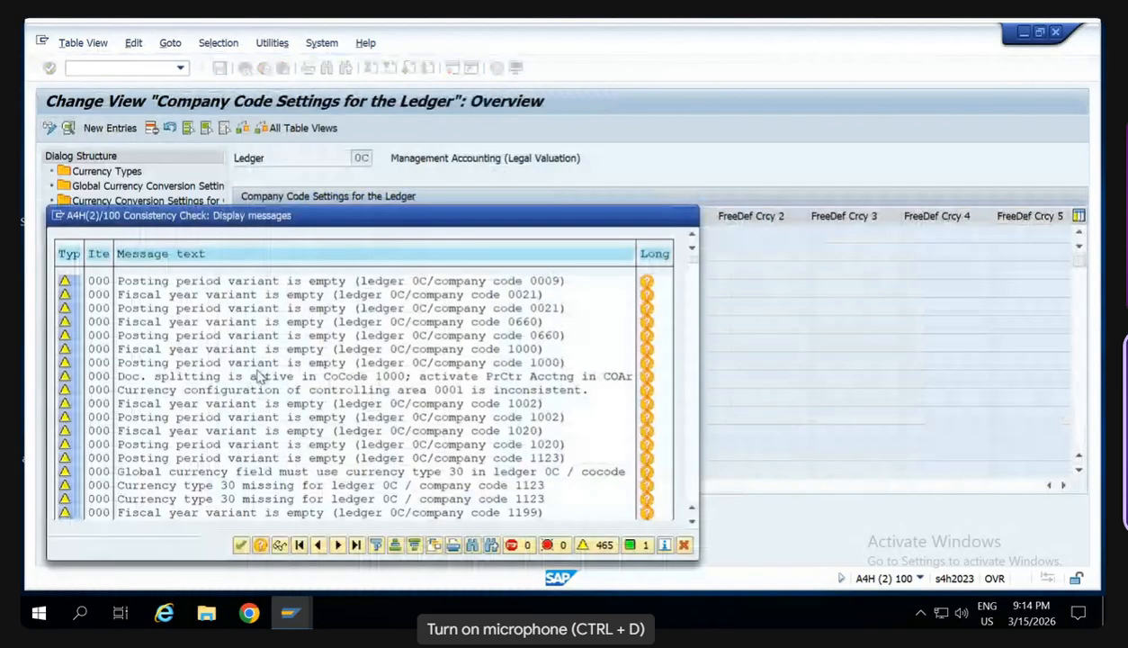
key("Return")
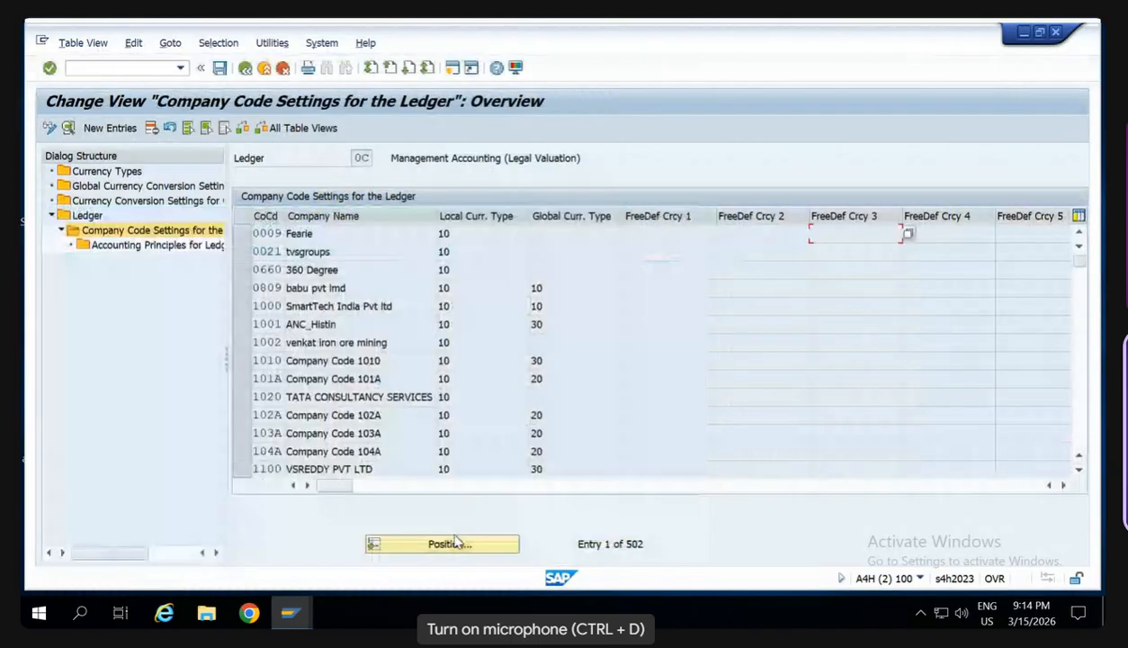
left_click(456, 542)
key("Return")
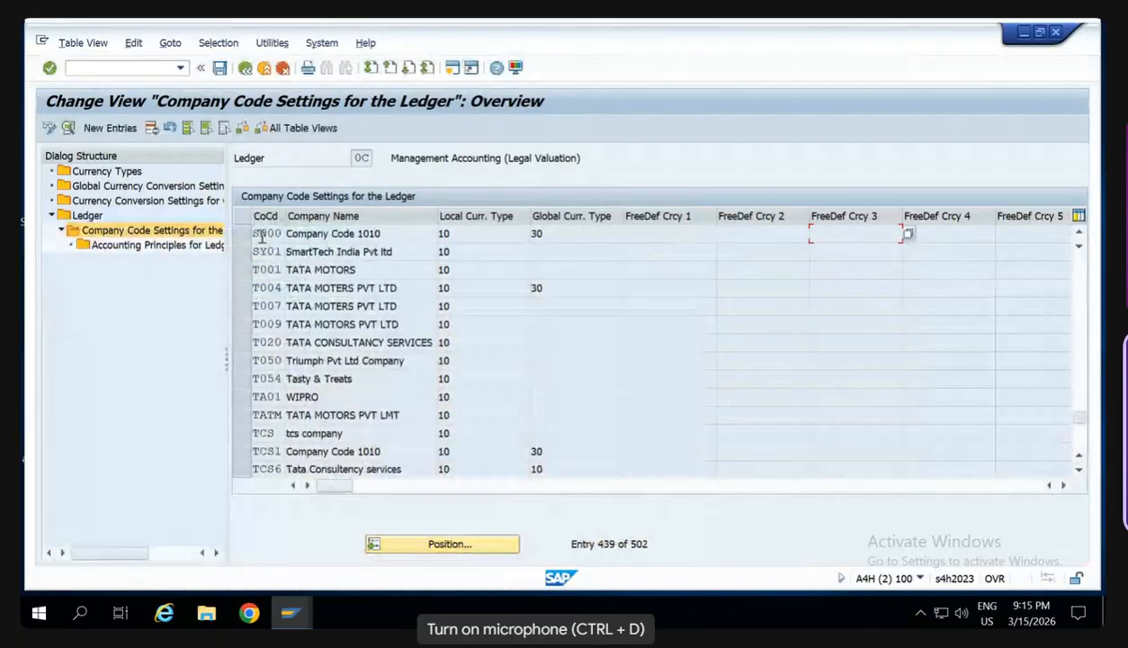
double_click(262, 235)
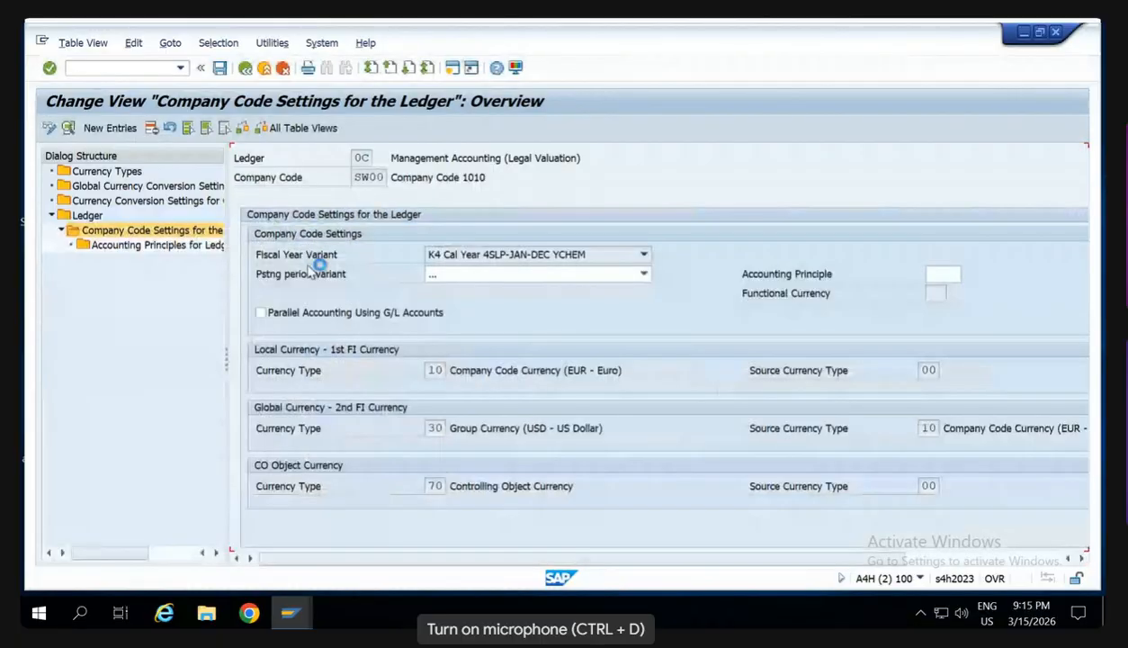
left_click(447, 275)
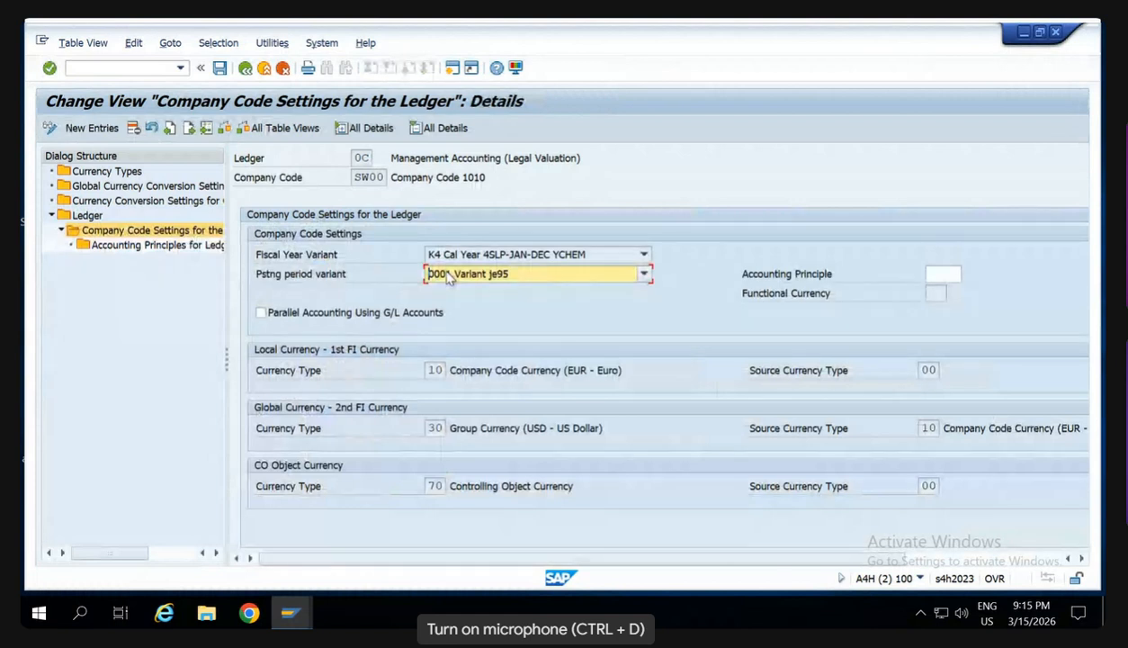
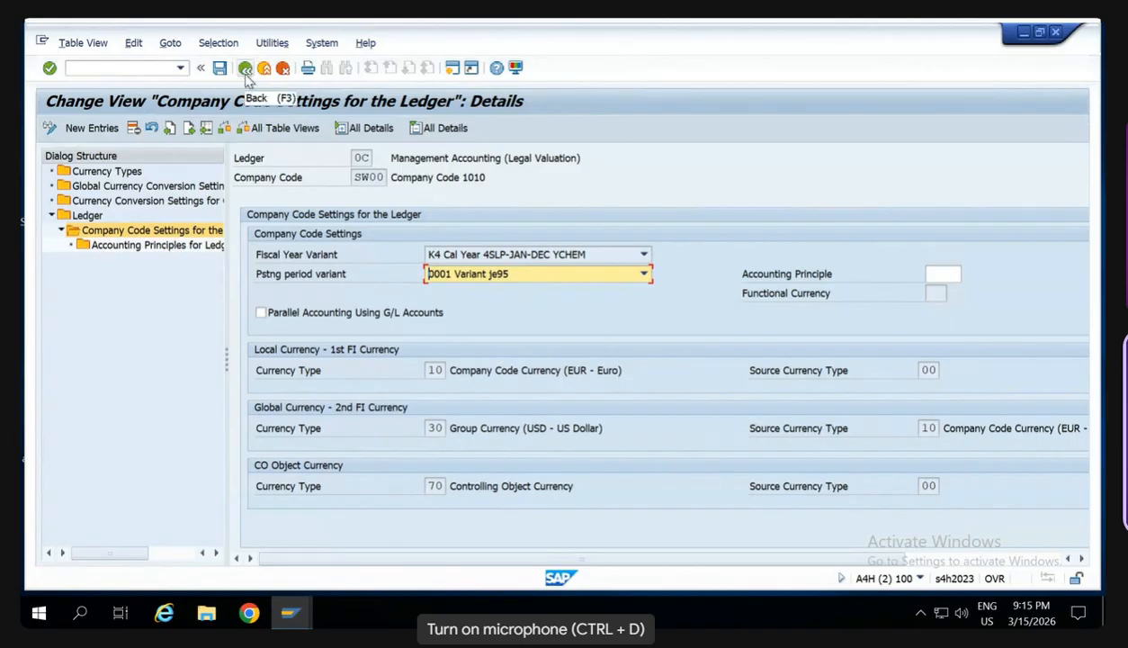
- Open the Production Startup of Material Ledger transaction and set the plant to SW00
left_click(126, 68)
type("/n")
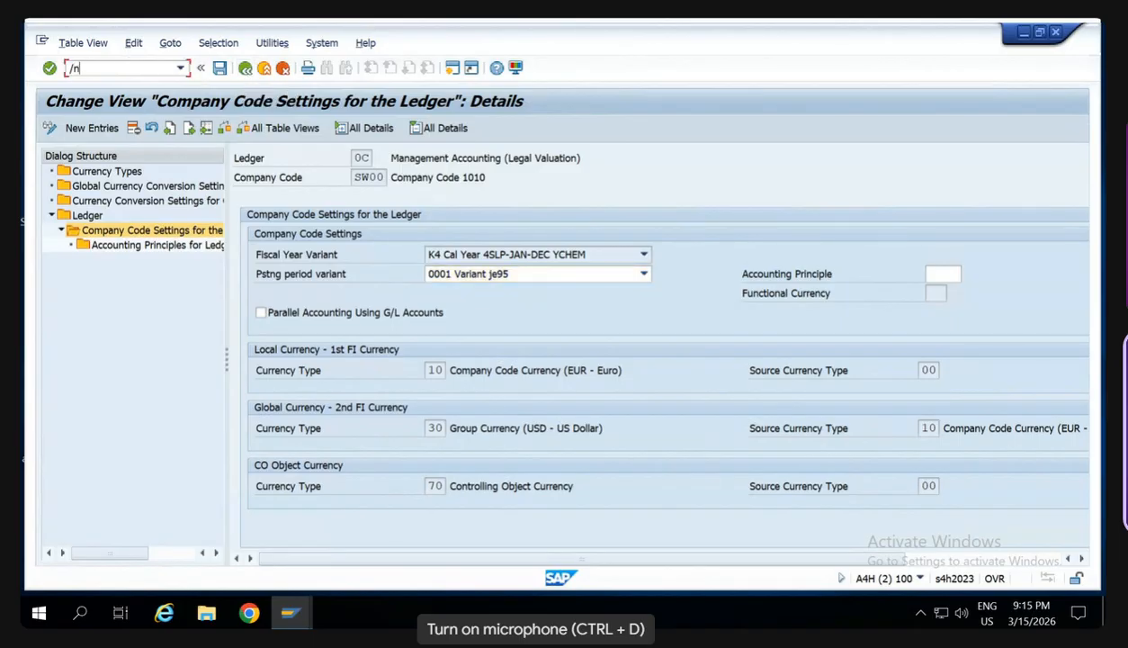
type("ckms")
key("Return")
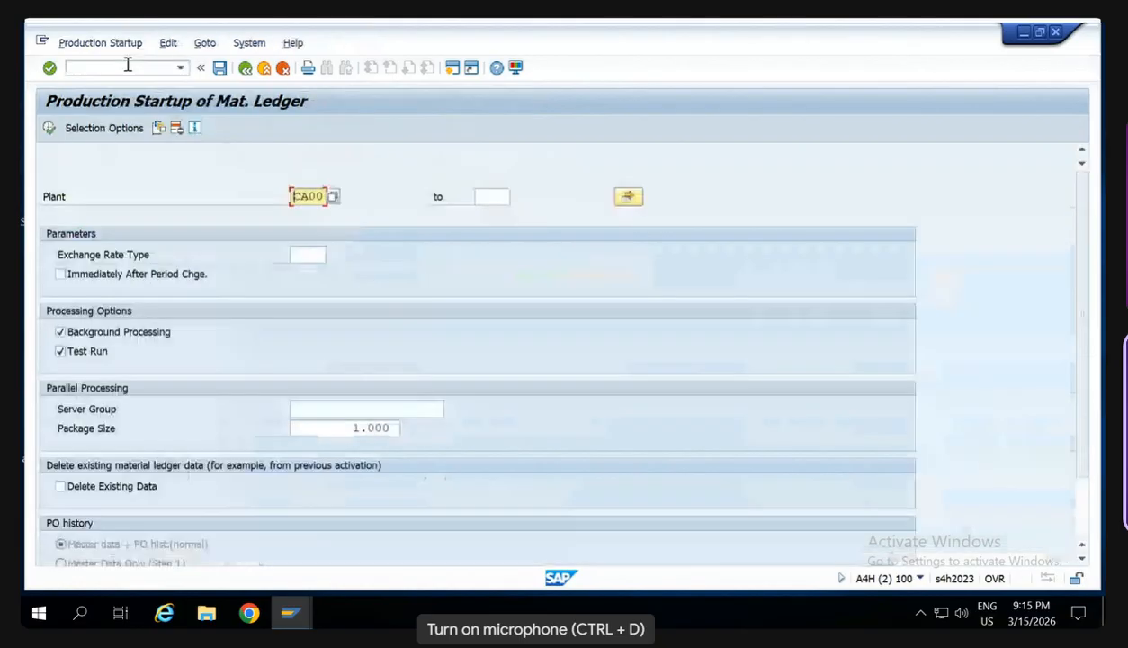
double_click(307, 197)
key("BackSpace")
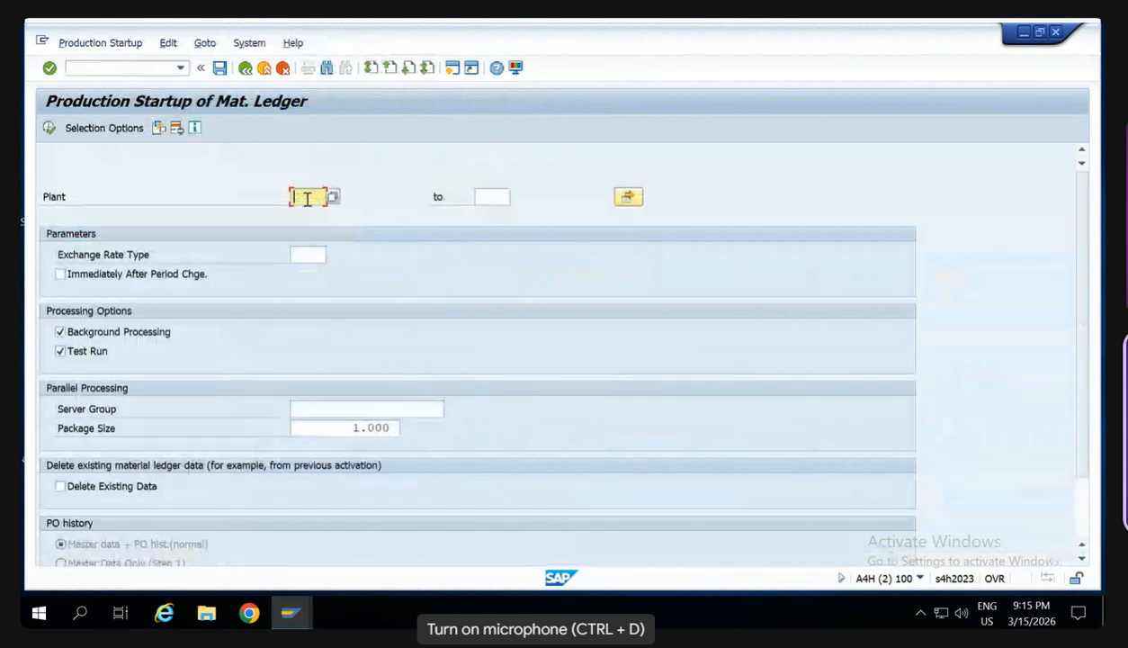
type("SW00")
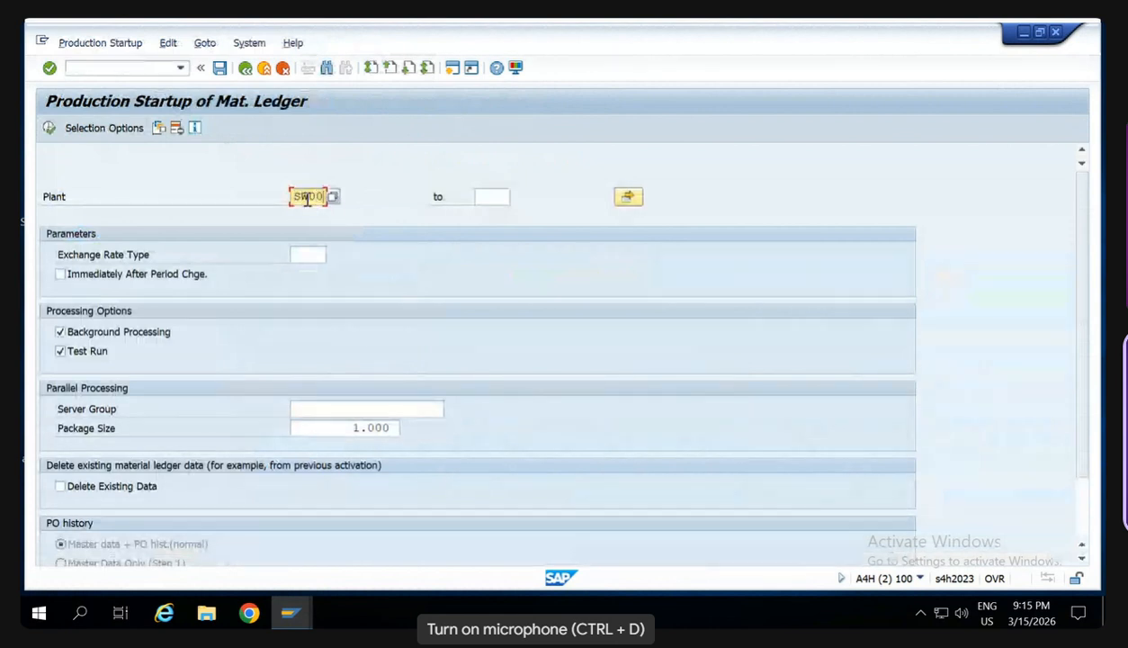
- Execute a test run of the startup with background processing off and return to the selection screen
left_click(123, 335)
left_click(123, 335)
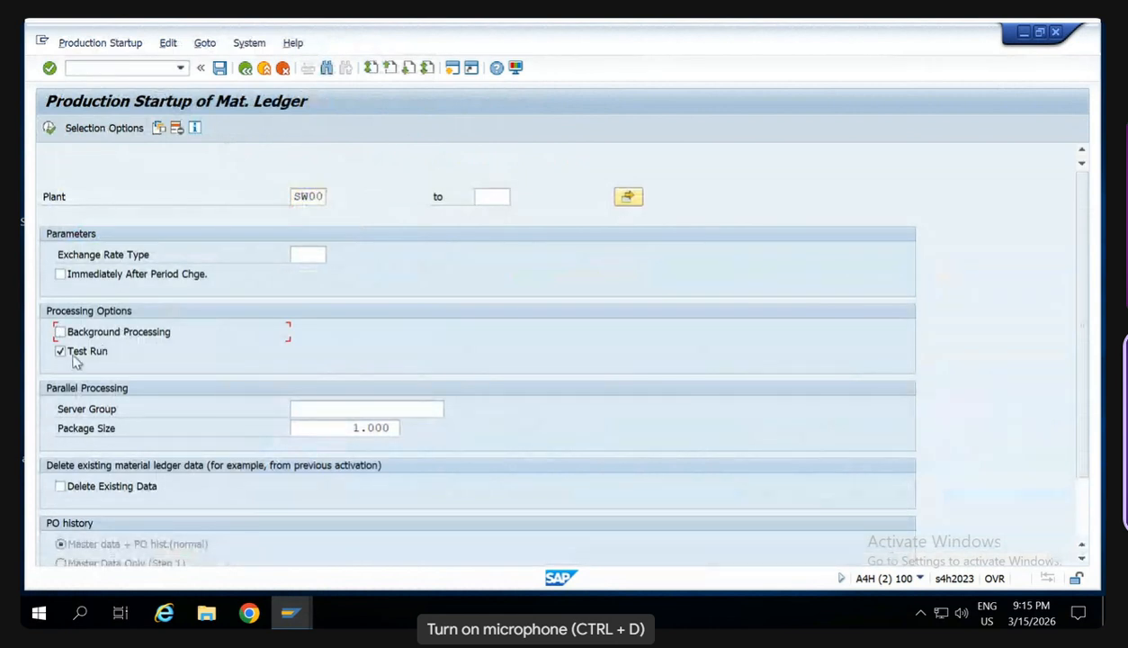
left_click(50, 129)
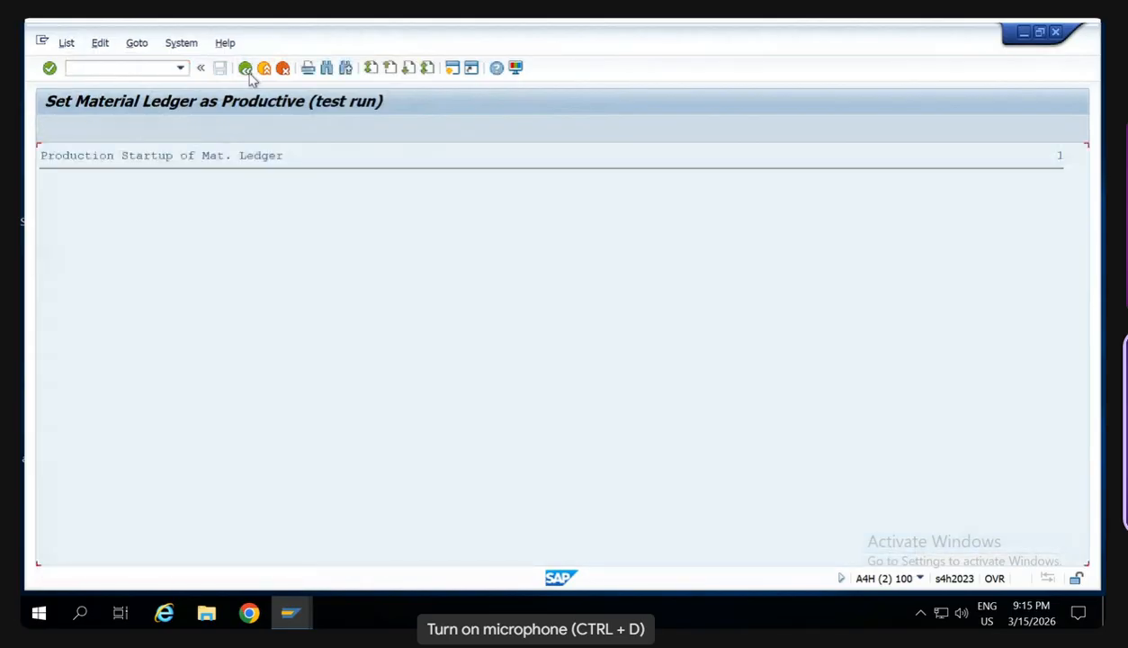
left_click(248, 72)
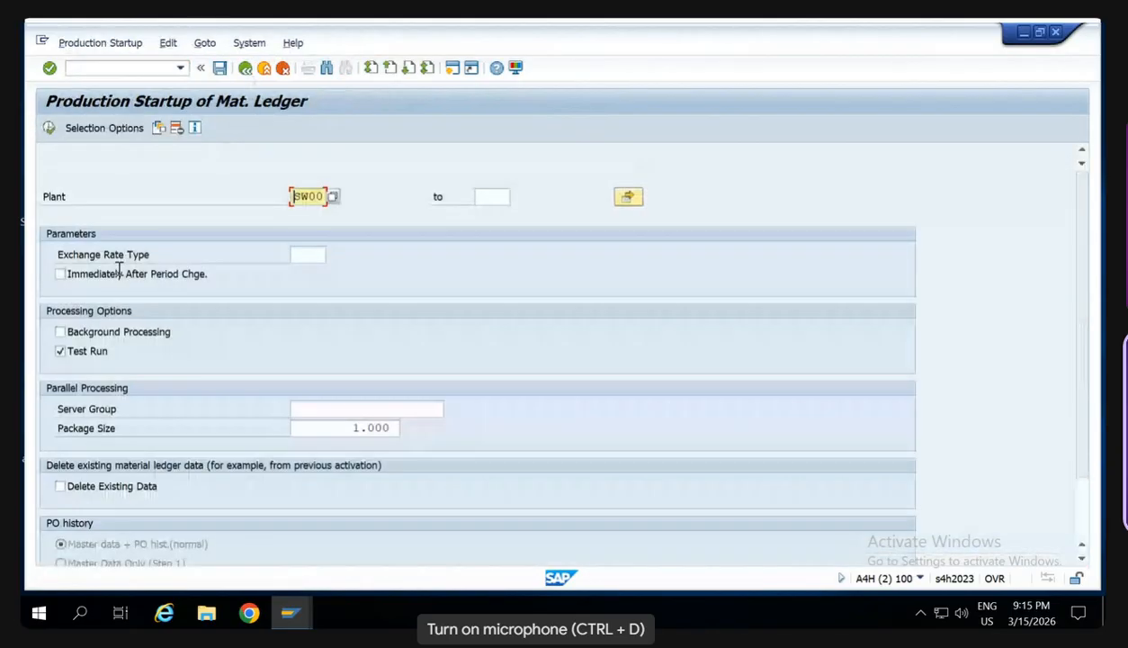
- Execute the production startup with background processing on and test run off, scheduling the job to start immediately
left_click(60, 332)
left_click(61, 350)
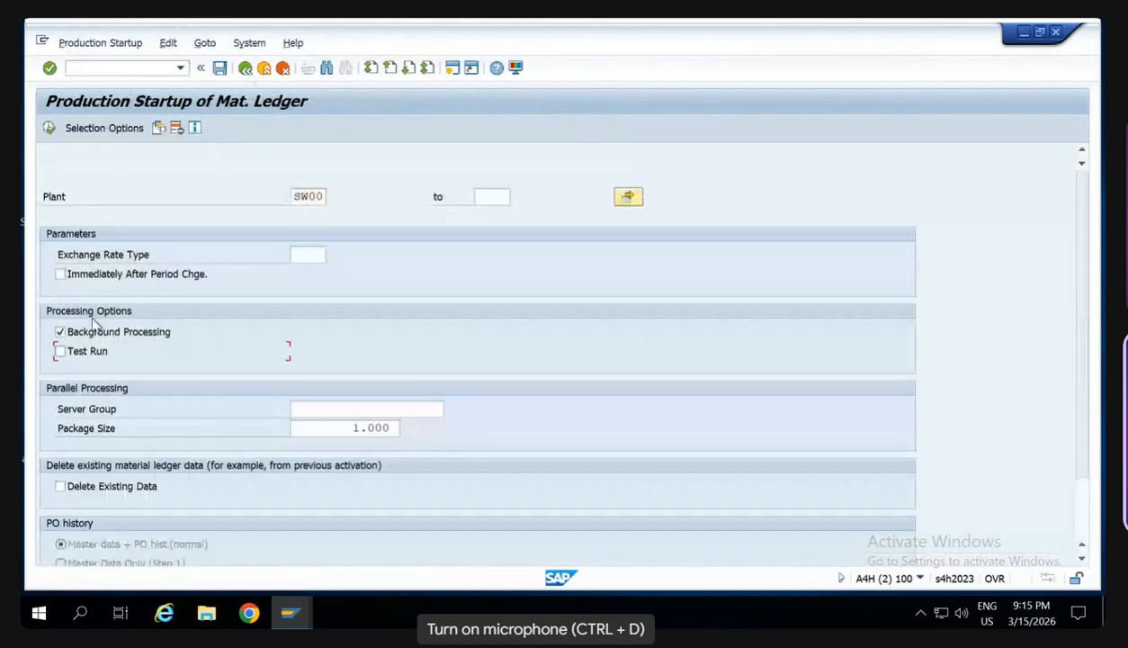
left_click(49, 129)
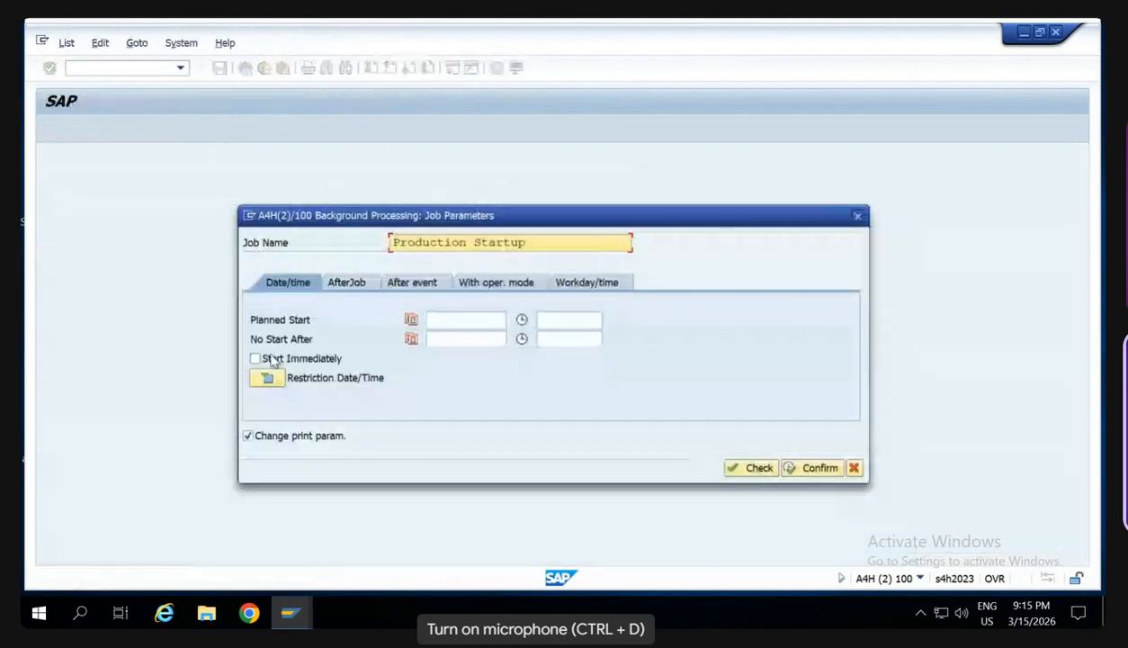
left_click(272, 360)
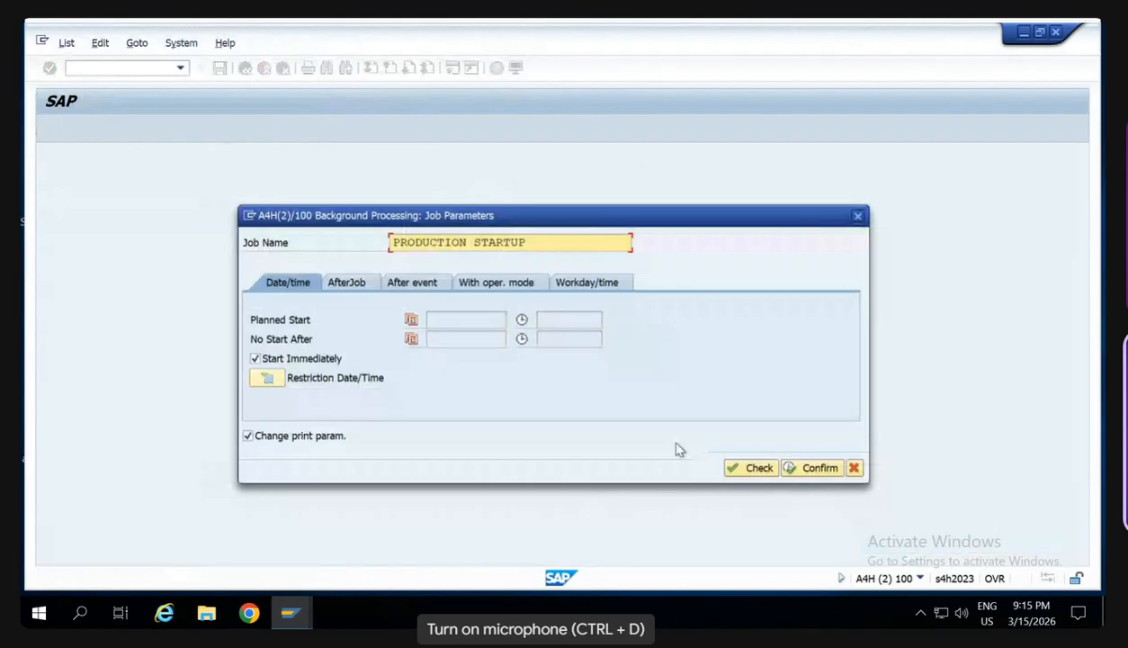
left_click(754, 467)
left_click(798, 468)
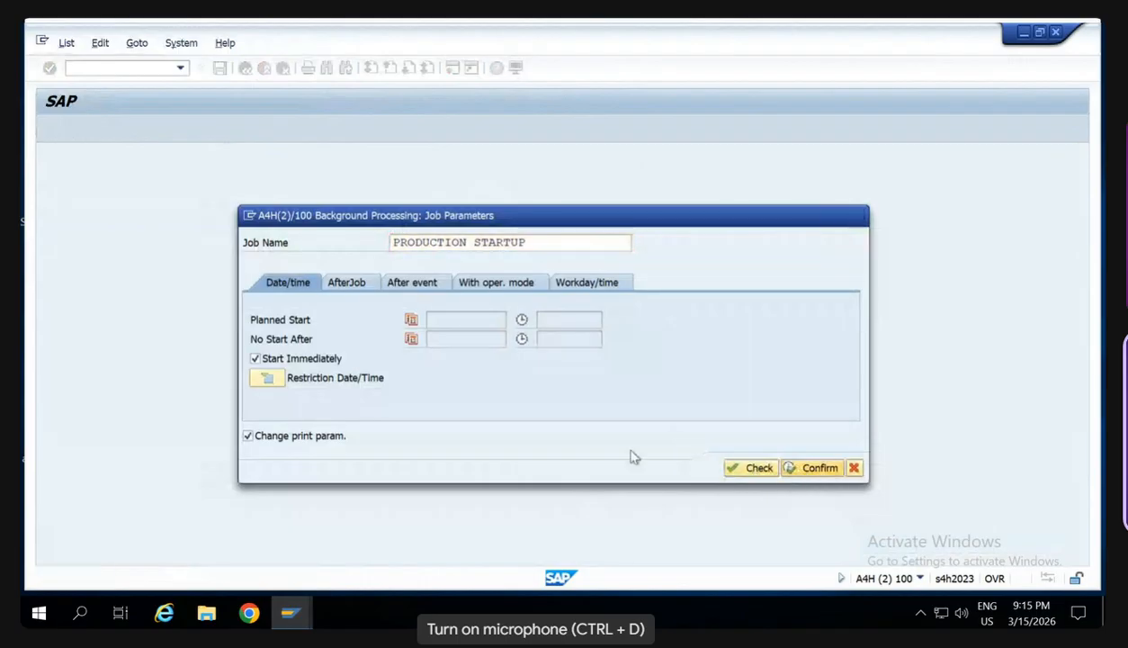
- Set the output device to LP01 and confirm the background print parameters and formatting message
type("LP01")
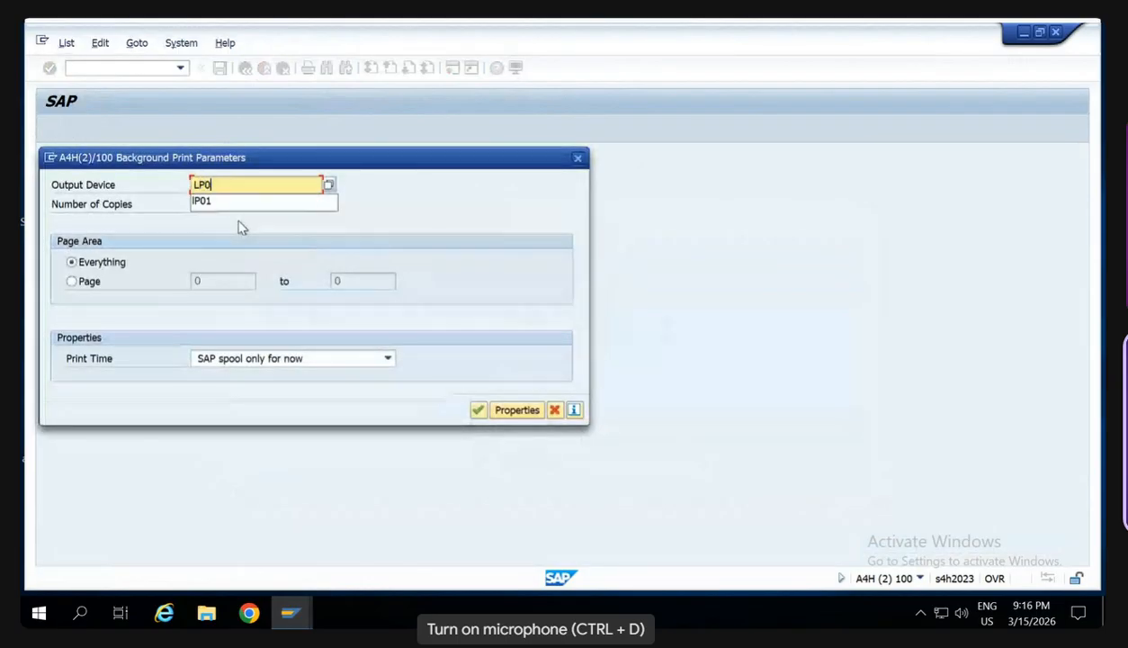
left_click(478, 409)
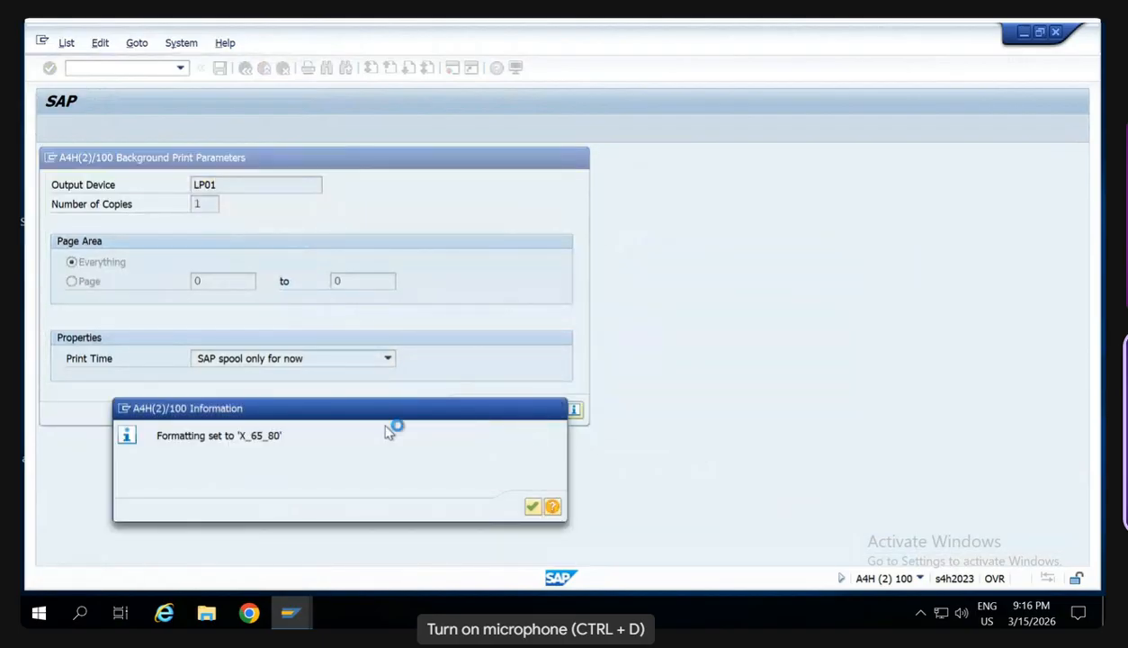
key("Return")
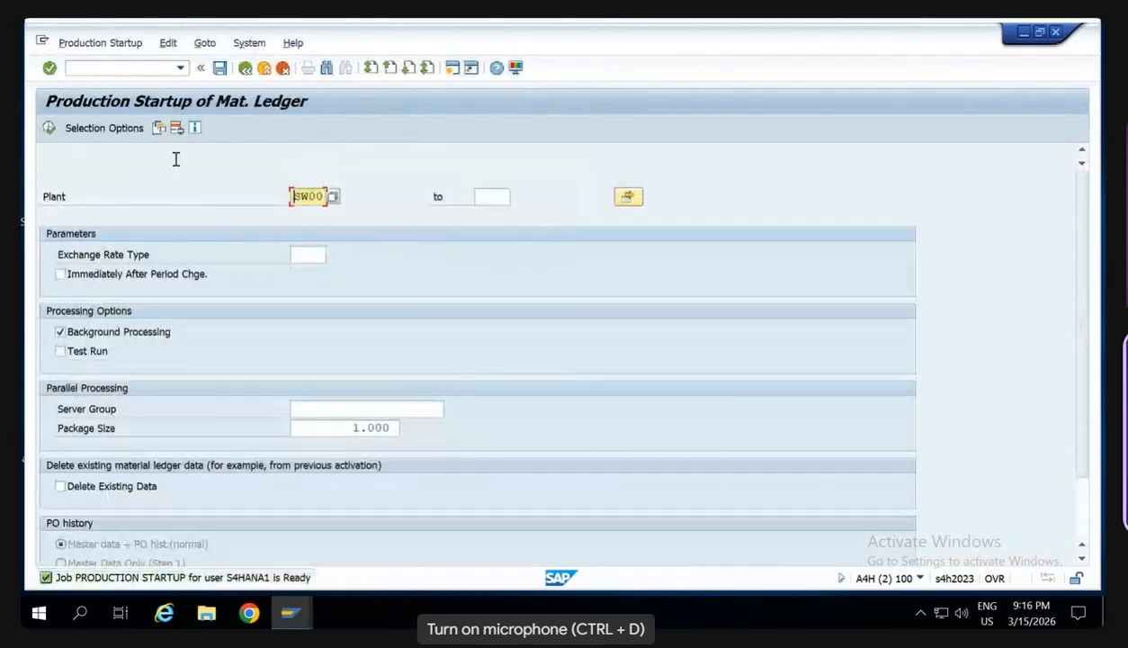
- Open the material display transaction MM03 with an empty material field
left_click(134, 69)
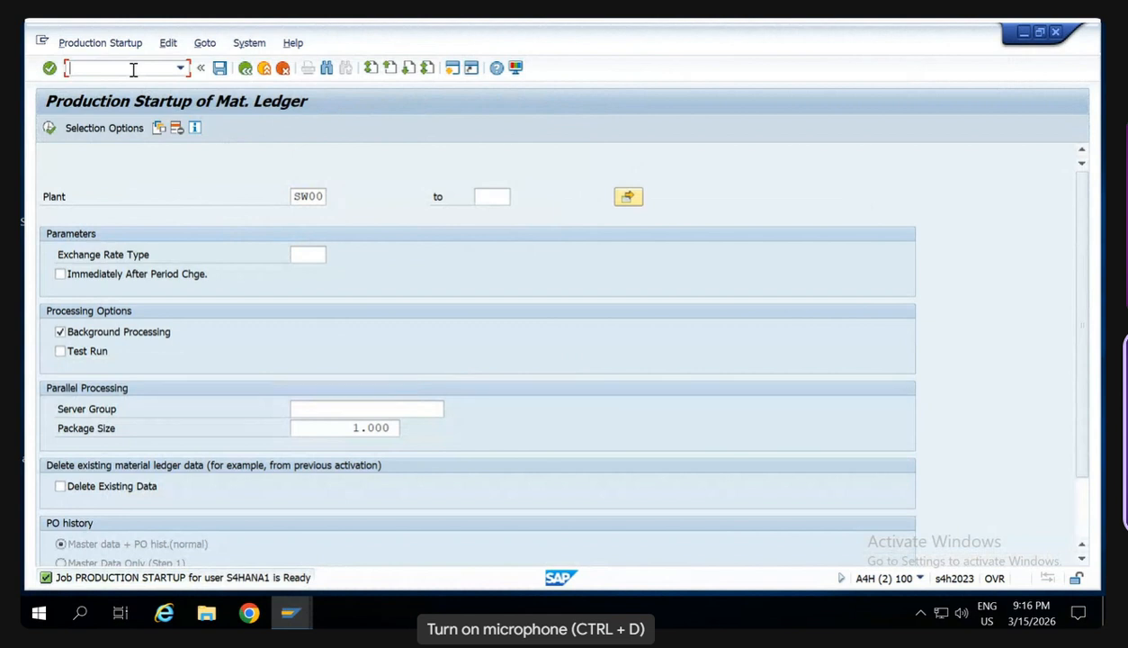
type("/n")
type("mm03")
key("Return")
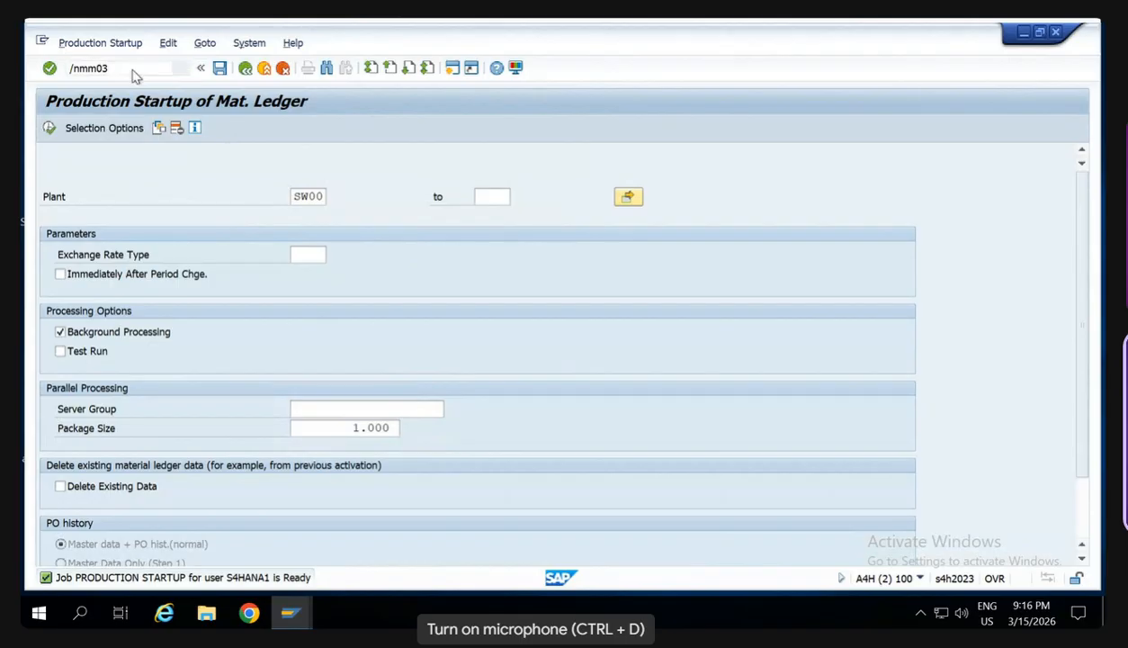
key("Delete")
key("Delete")
key("Delete")
key("Delete")
key("Delete")
key("Delete")
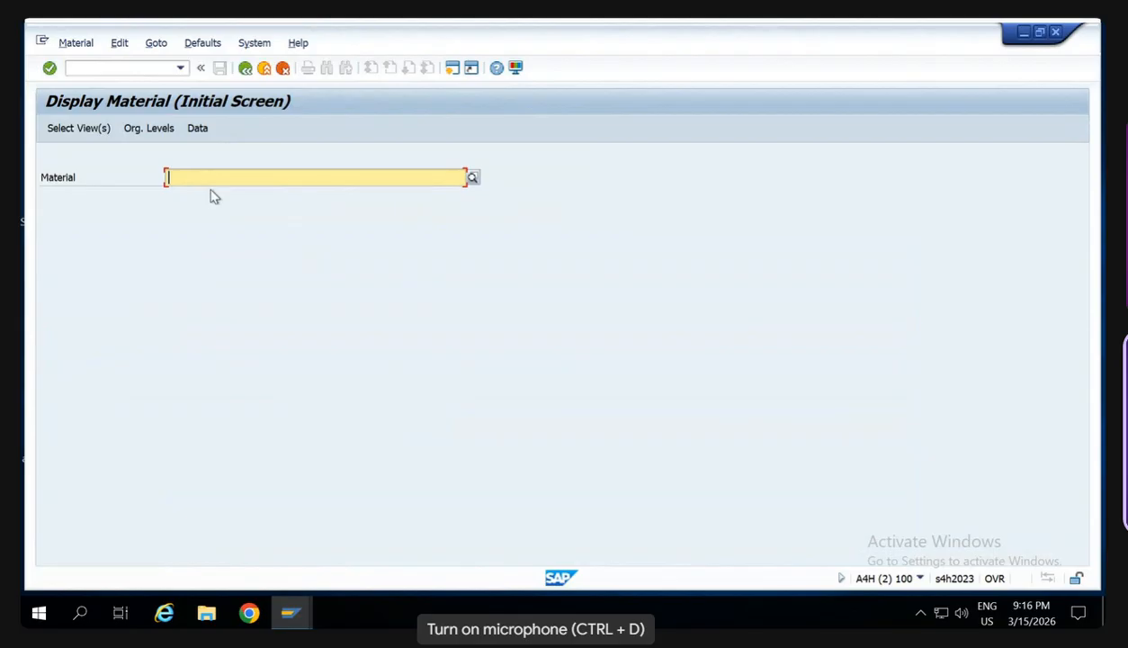
- Search for the finished material by HS123 and choose HS123A for display
type("SWN")
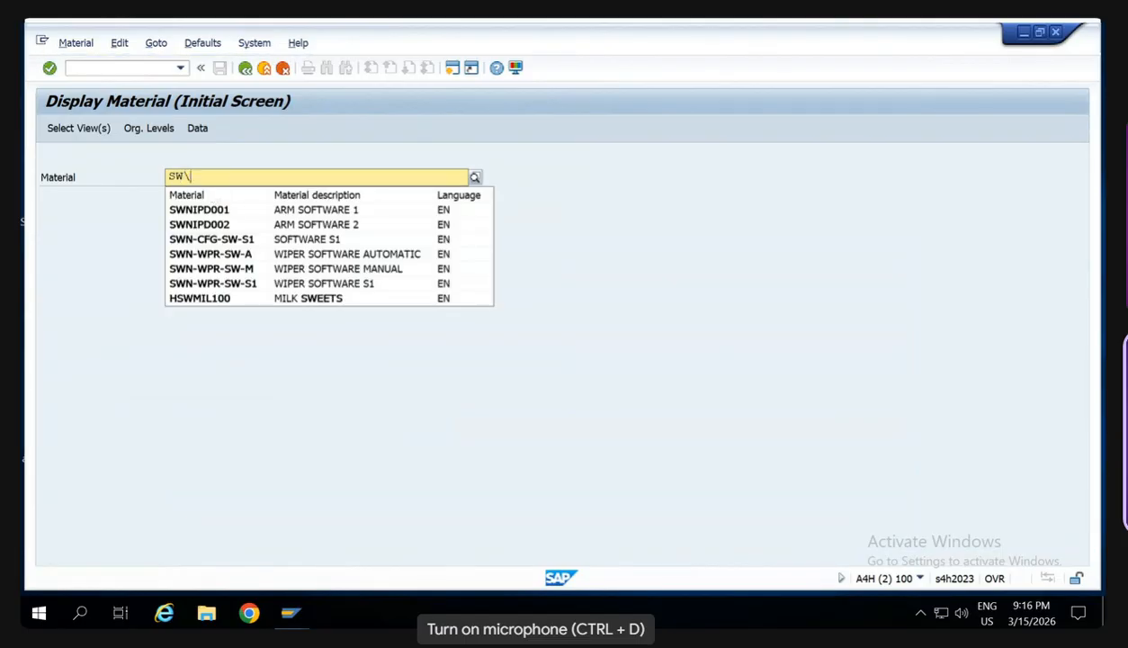
key("BackSpace")
key("BackSpace")
type("HS123")
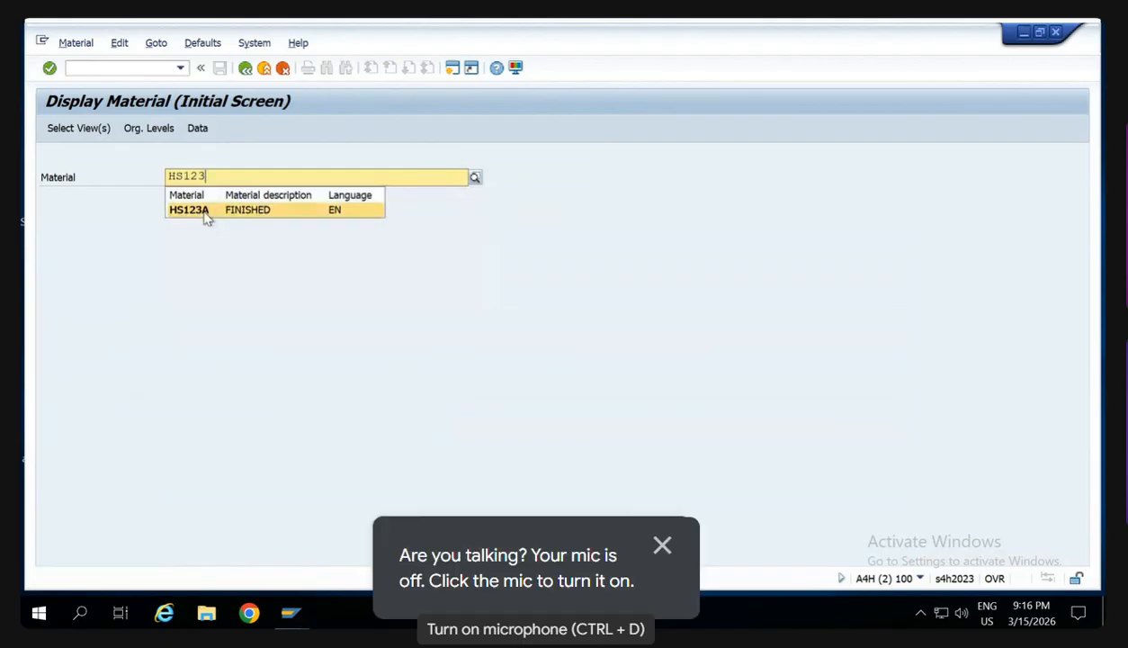
left_click(205, 212)
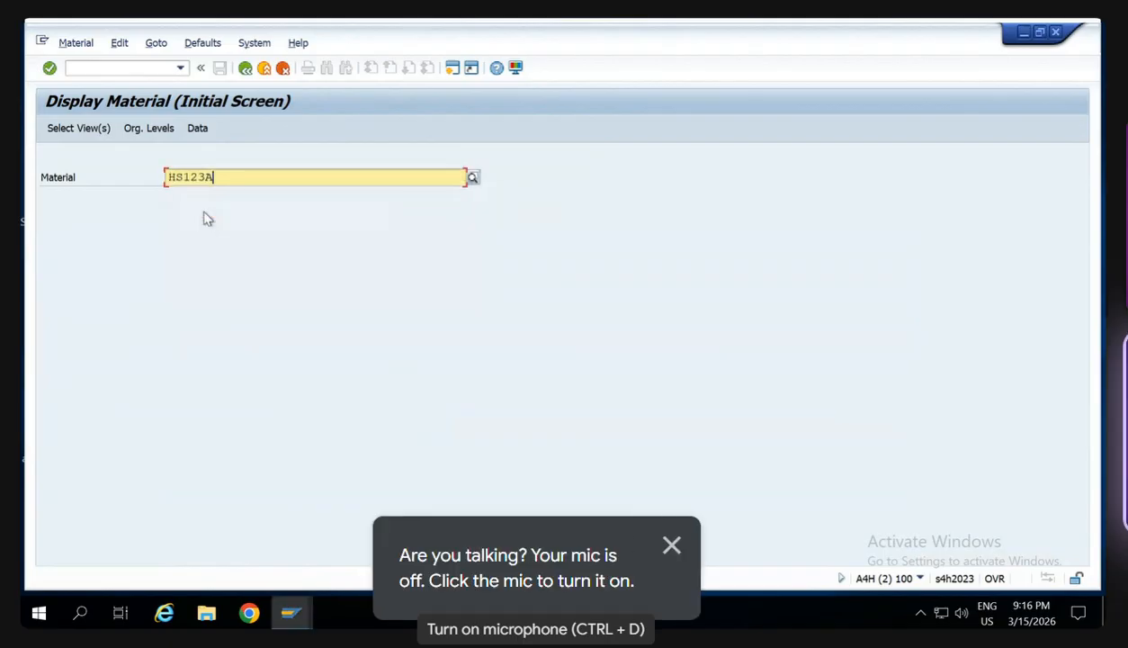
- Display only the Accounting 1 view of material HS123A for plant SW00
left_click(96, 132)
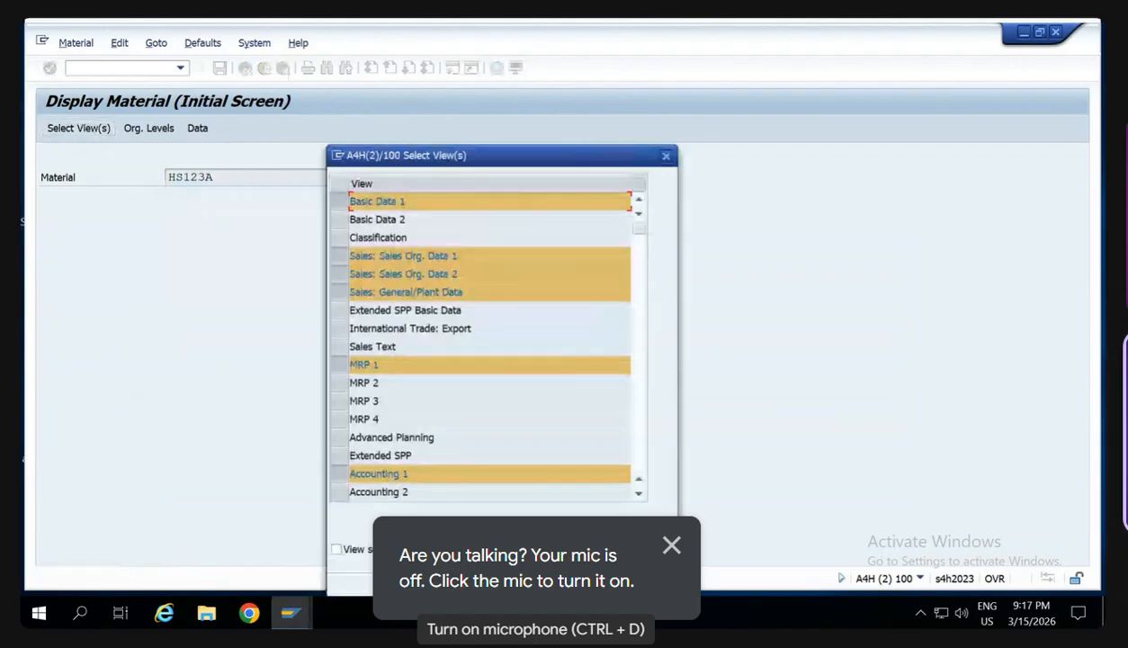
left_click(528, 582)
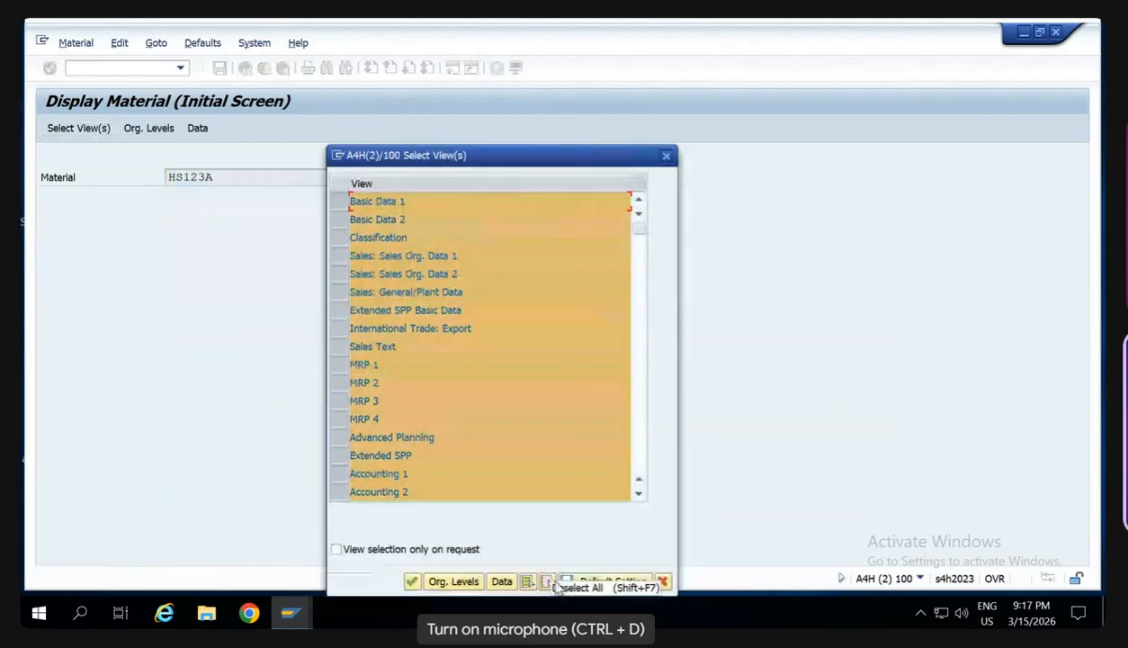
left_click(548, 582)
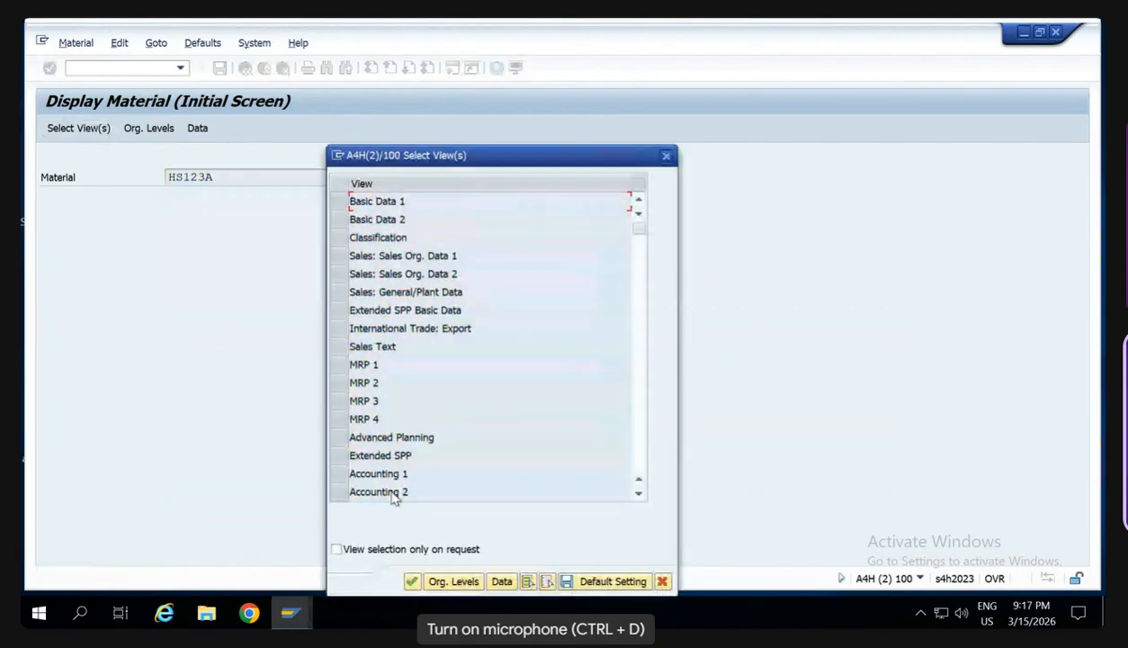
left_click(342, 473)
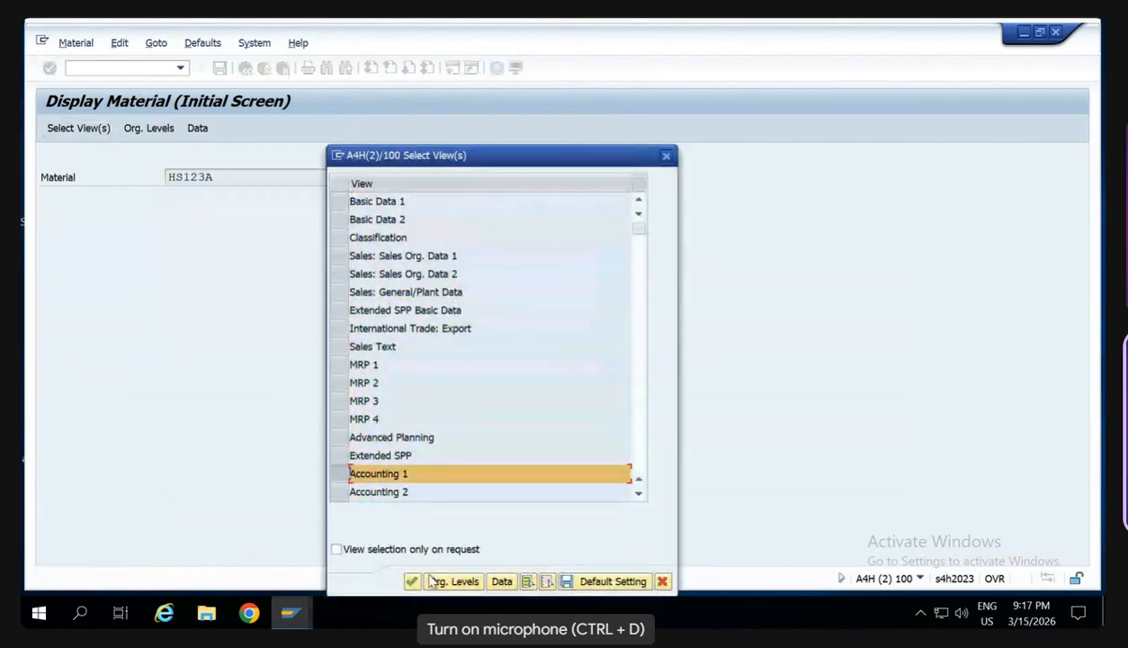
left_click(433, 581)
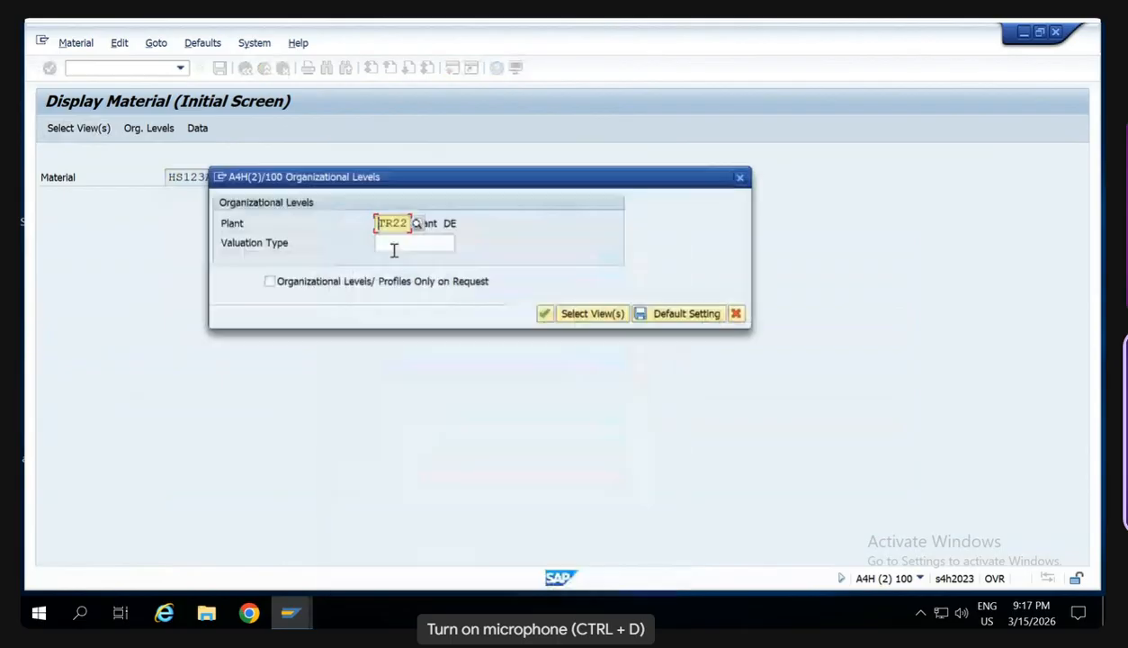
type("SW0")
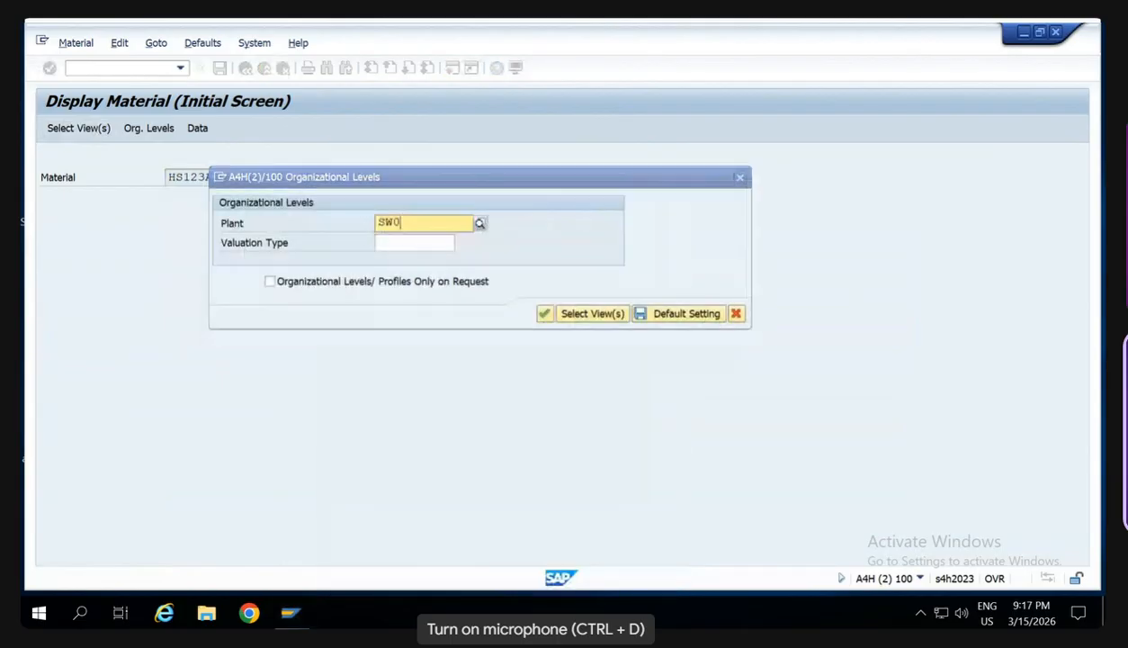
type("0")
key("Return")
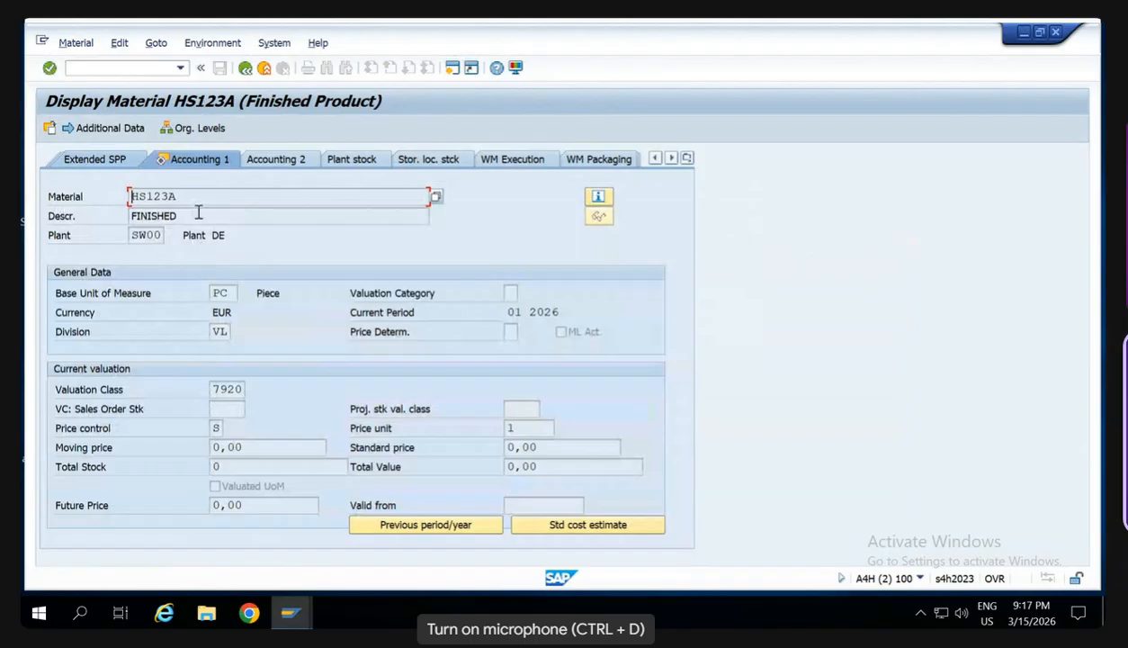
- Switch to the material creation transaction MM01 and enter HS123B as the new material
left_click(106, 70)
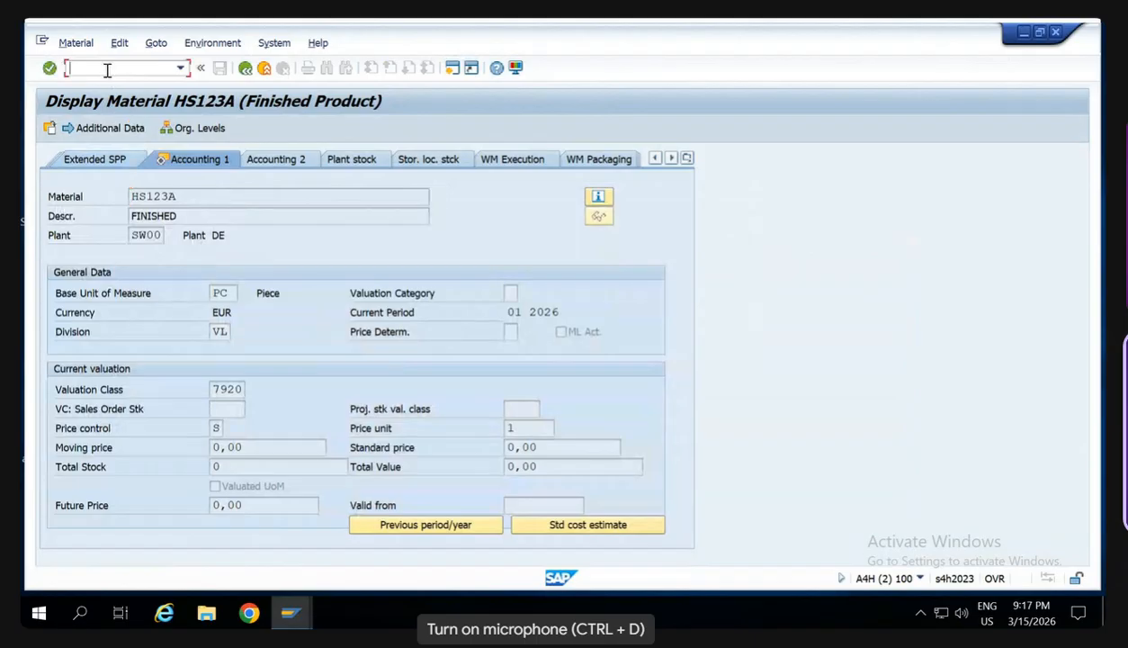
type("/nmm")
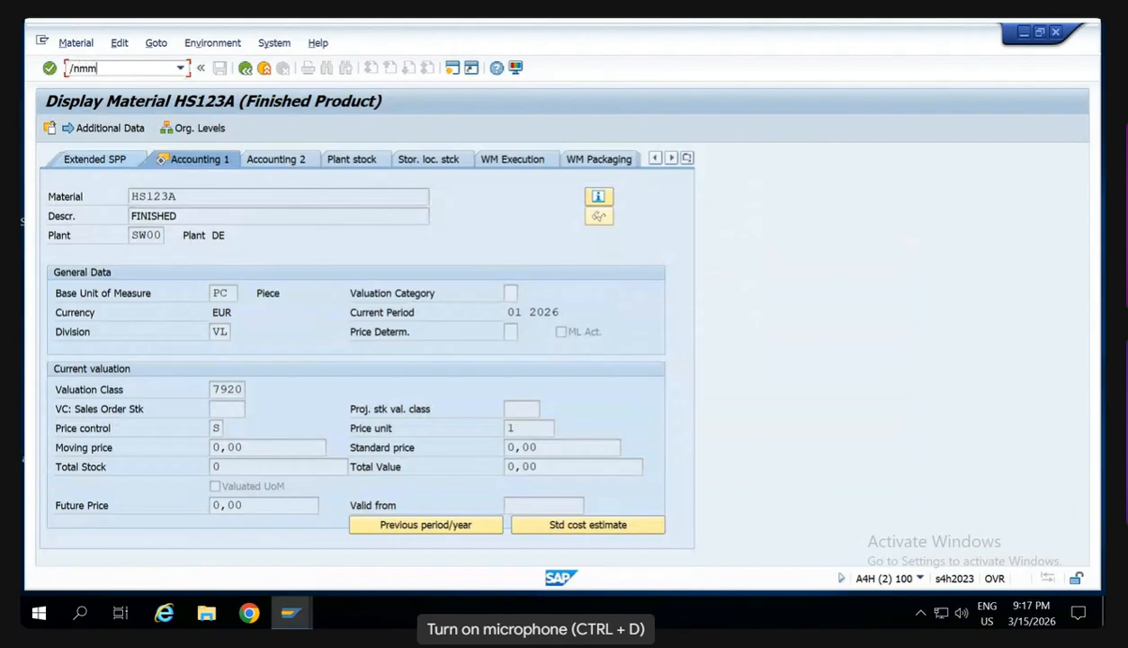
type("01")
key("Return")
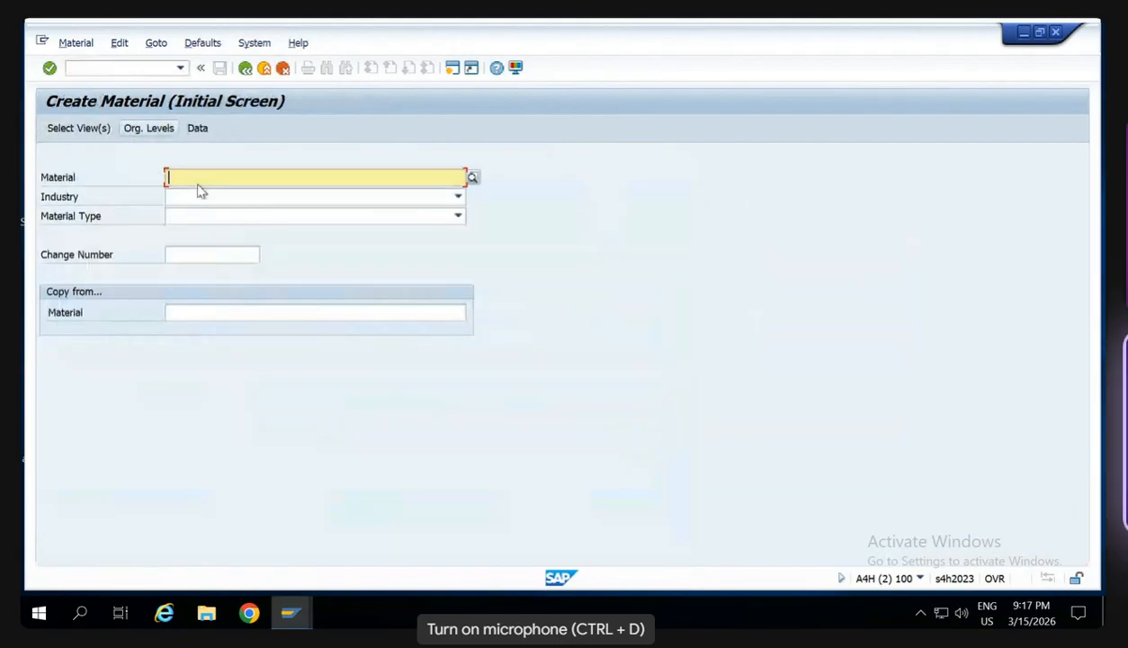
type("HS123B")
- Set the new material's industry to 1 Retail and its material type to FERT Finished Product
left_click(203, 202)
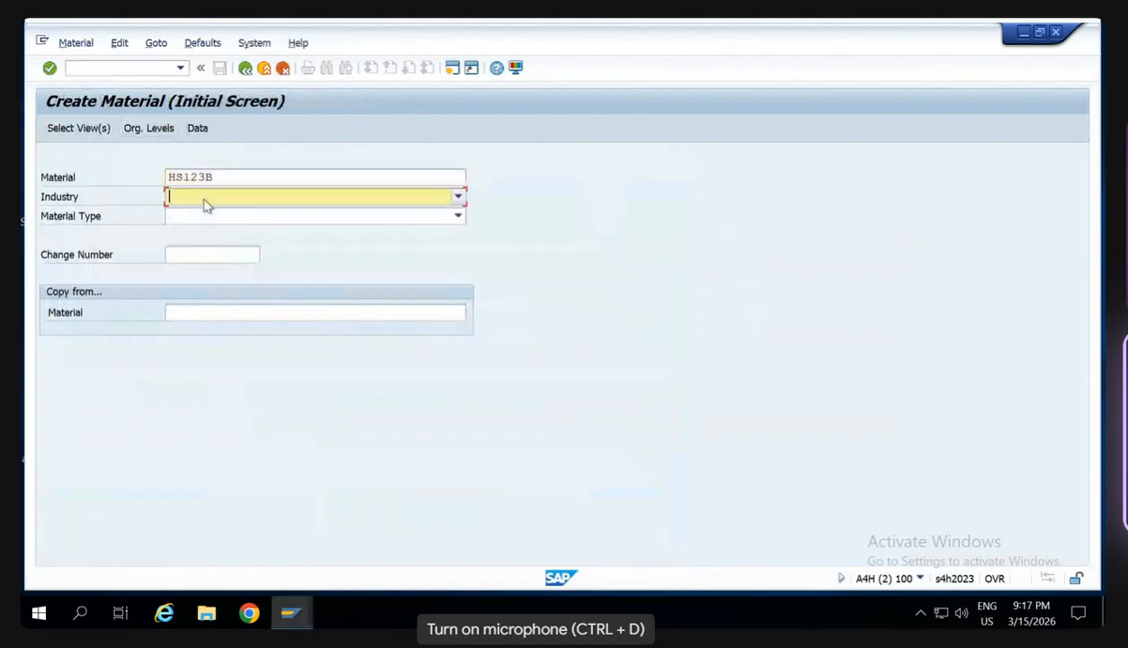
type("1 Retail")
key("Tab")
type("FER4")
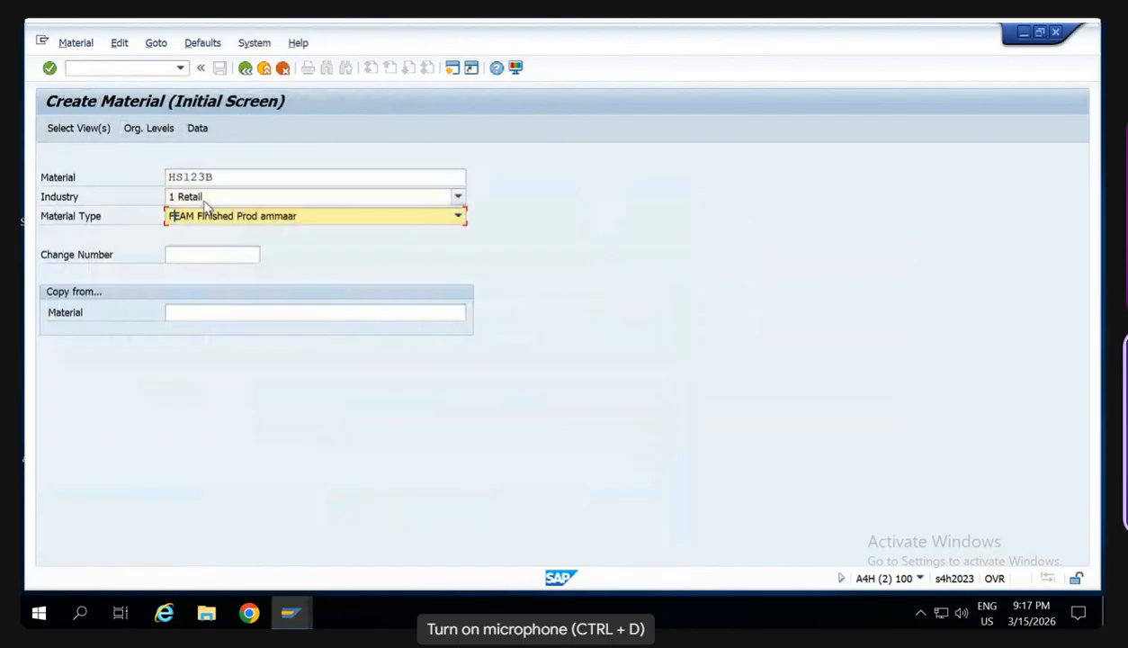
type("T")
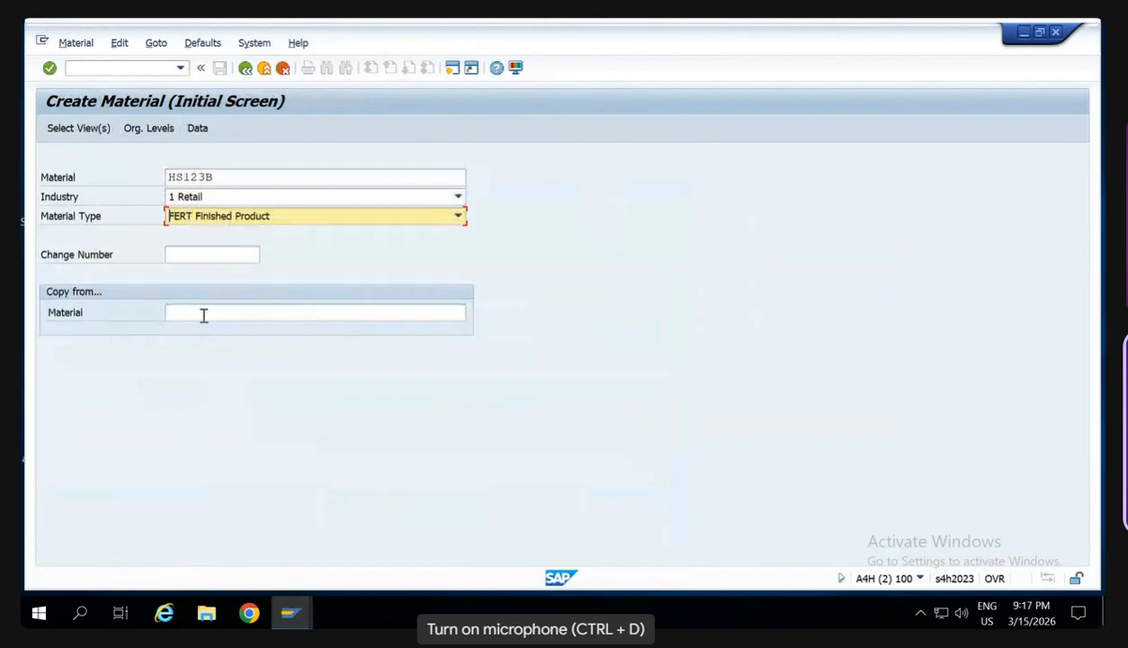
- Enter HS123A as the material to copy from and continue with the preset views to the organizational levels
left_click(203, 314)
type("HS123A")
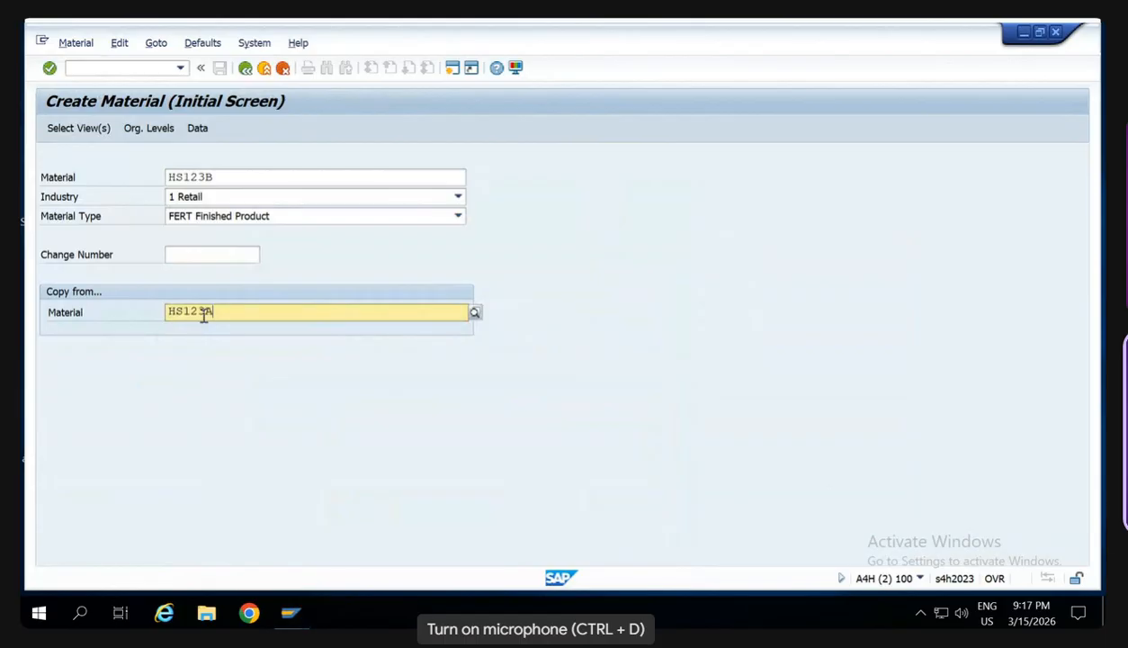
left_click(430, 260)
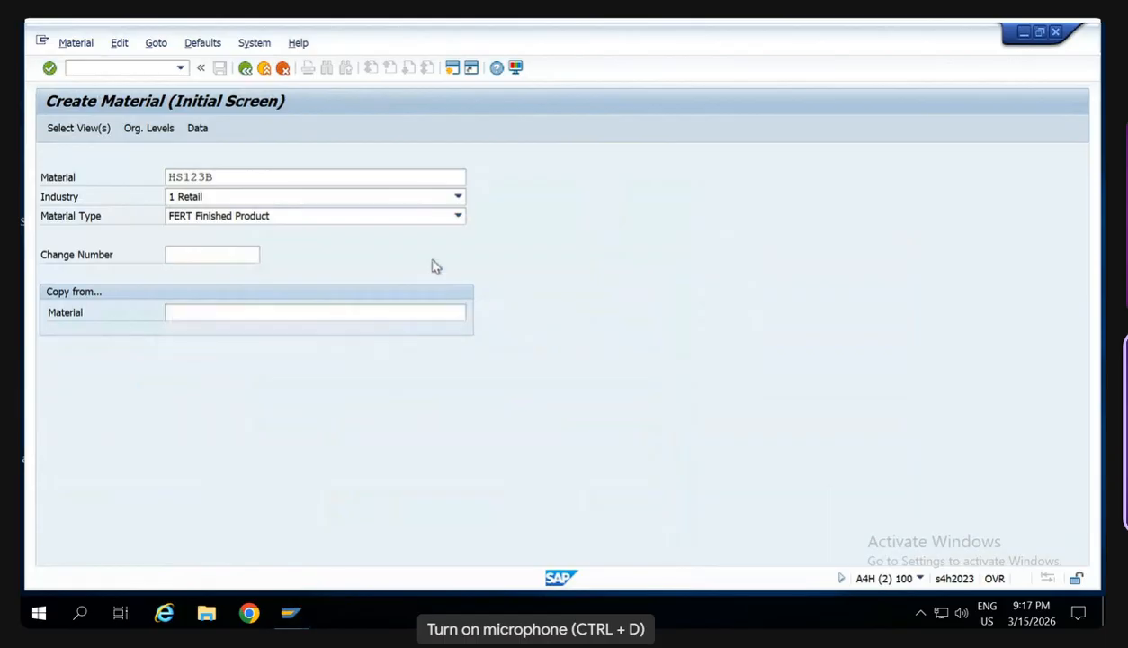
left_click(90, 135)
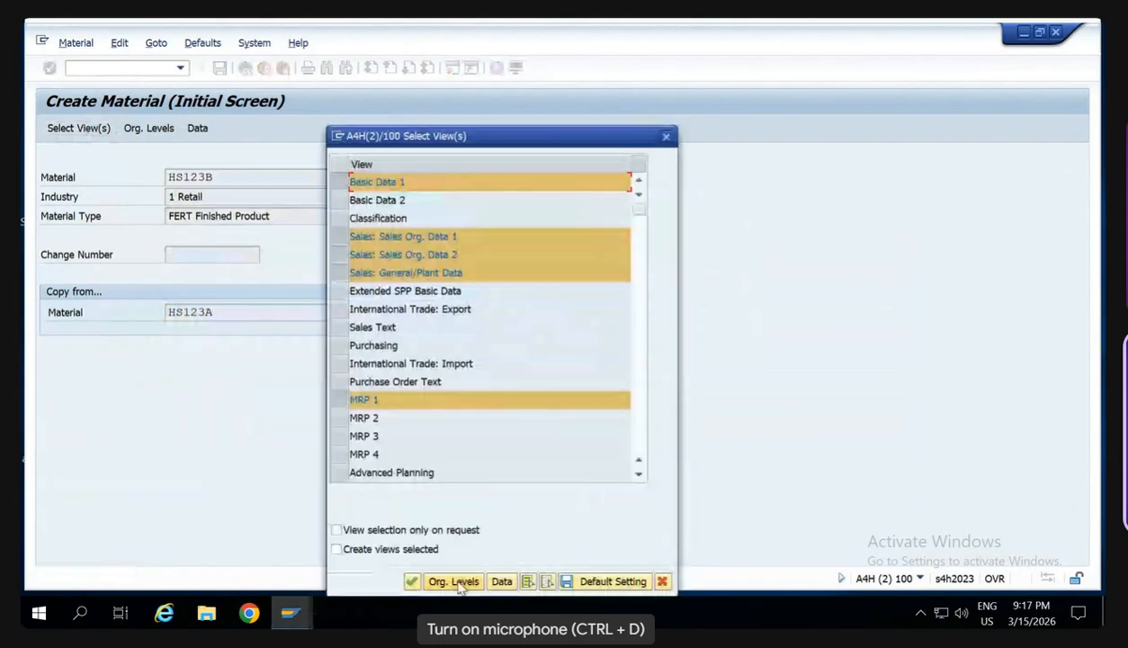
left_click(457, 582)
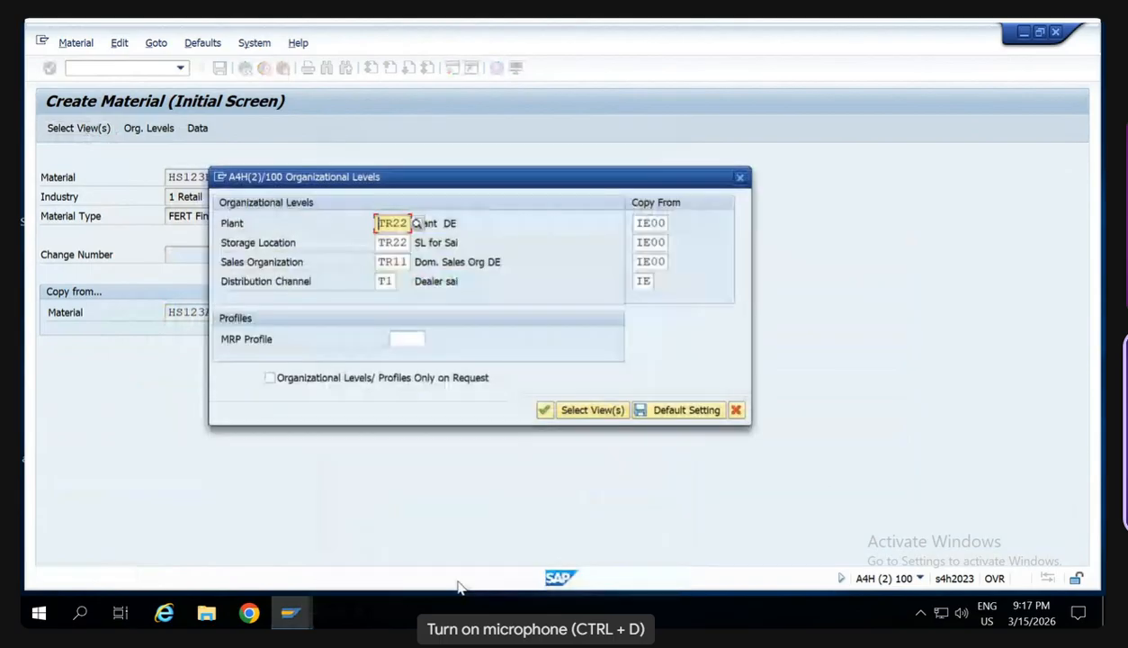
- Set both the plant and the storage location of the new material to SW00
key("Delete")
key("Delete")
key("Delete")
key("Delete")
type("SW00")
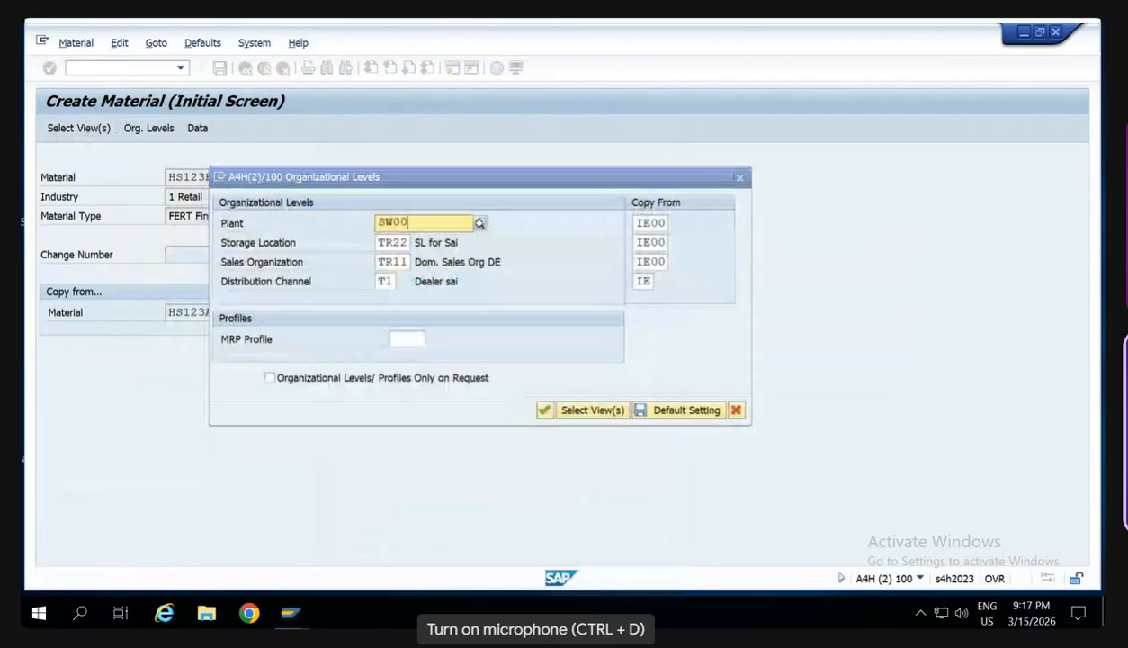
key("Tab")
key("Delete")
key("Delete")
key("Delete")
key("Delete")
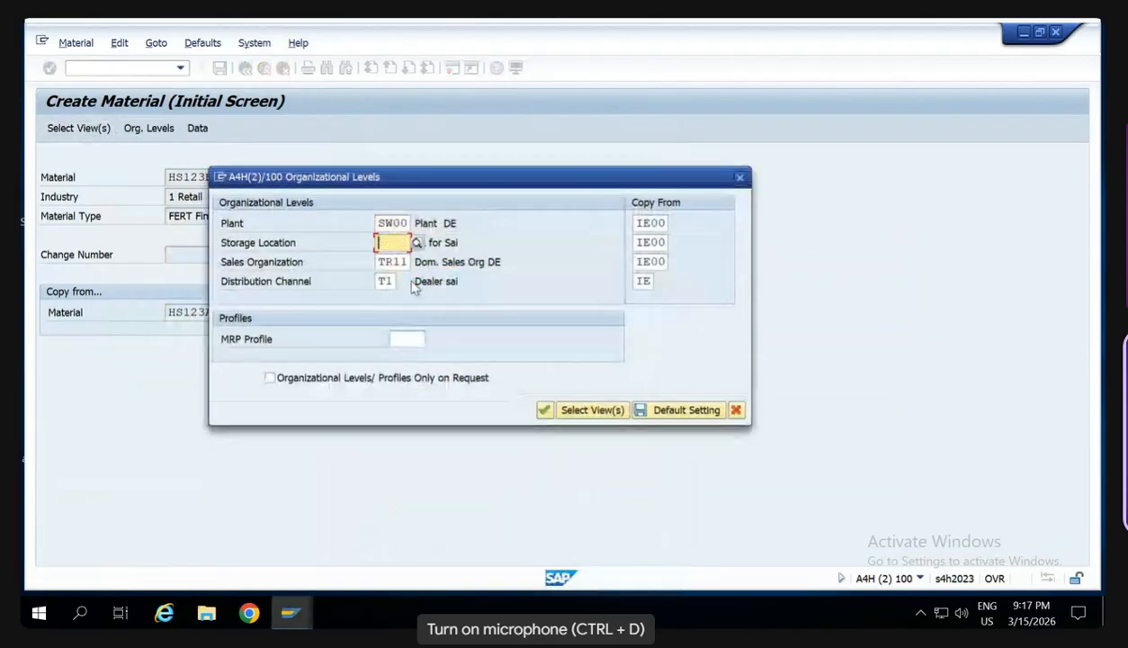
type("SW00")
key("Tab")
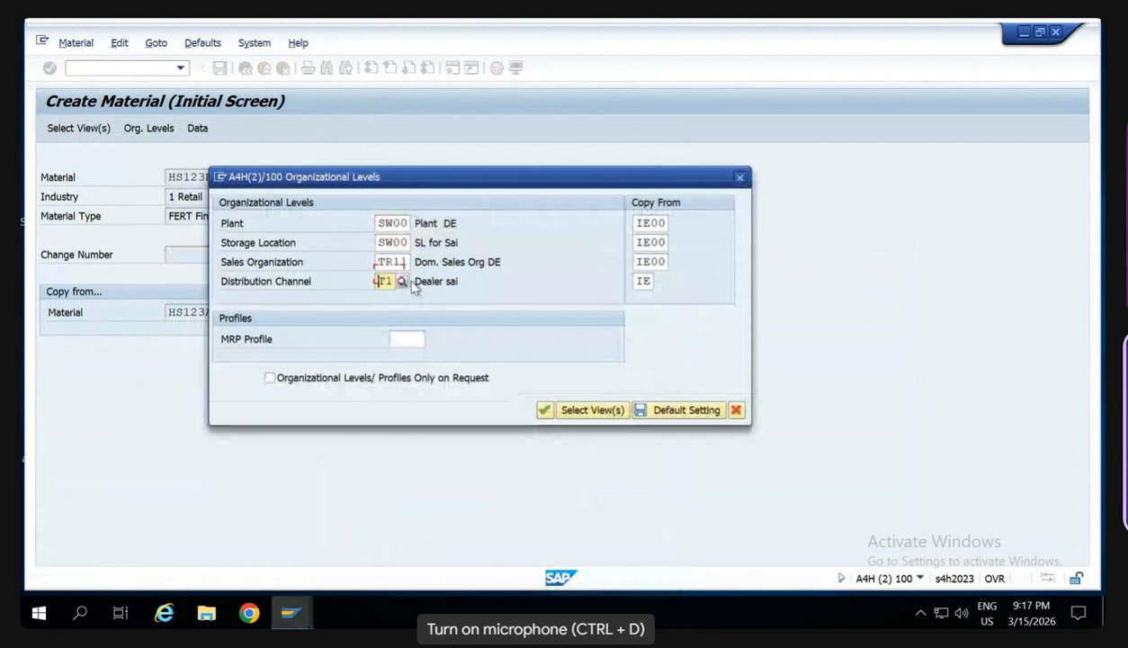
- Set the sales organization to SW00 and the distribution channel to S8
key("Delete")
key("Delete")
key("Delete")
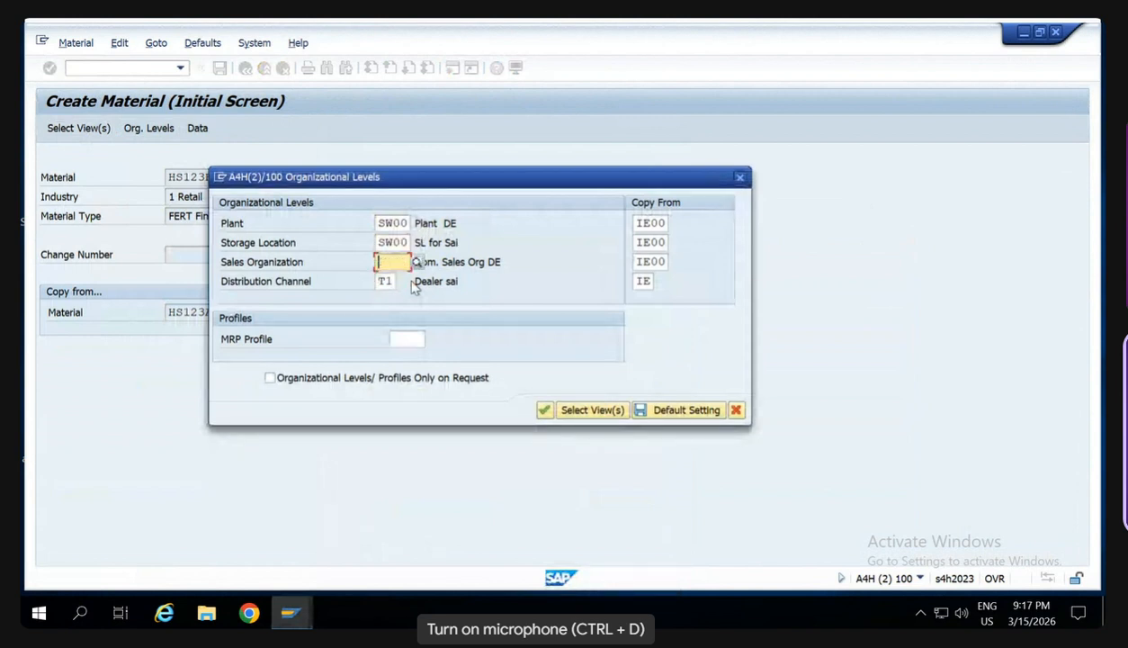
type("SW0")
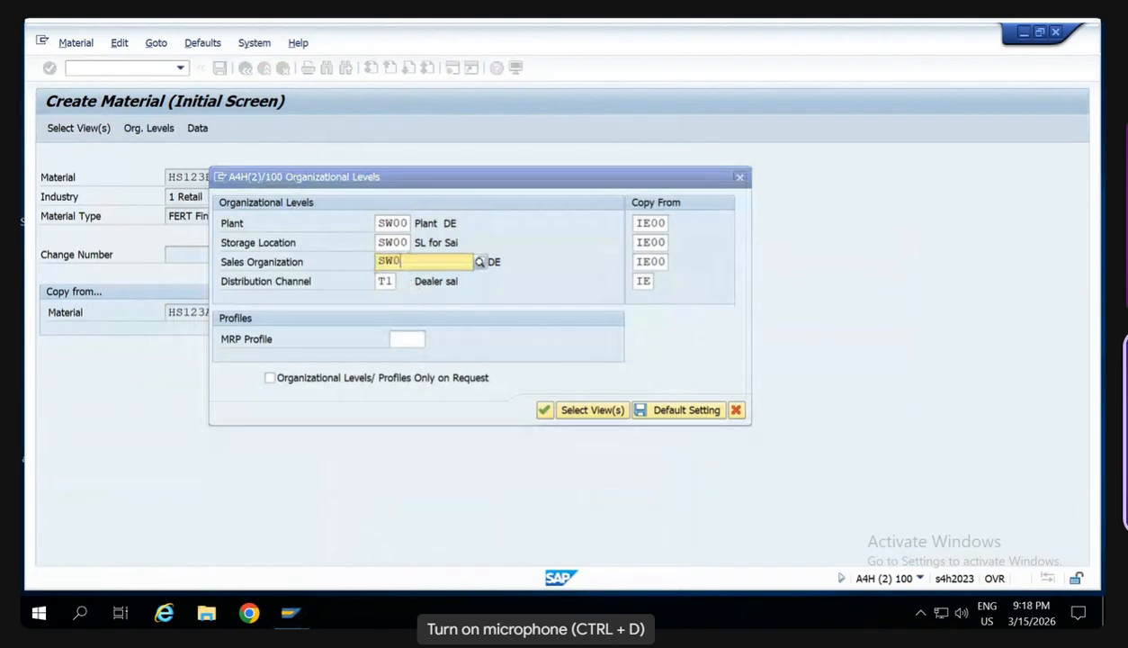
type("0")
key("Tab")
key("Delete")
key("Delete")
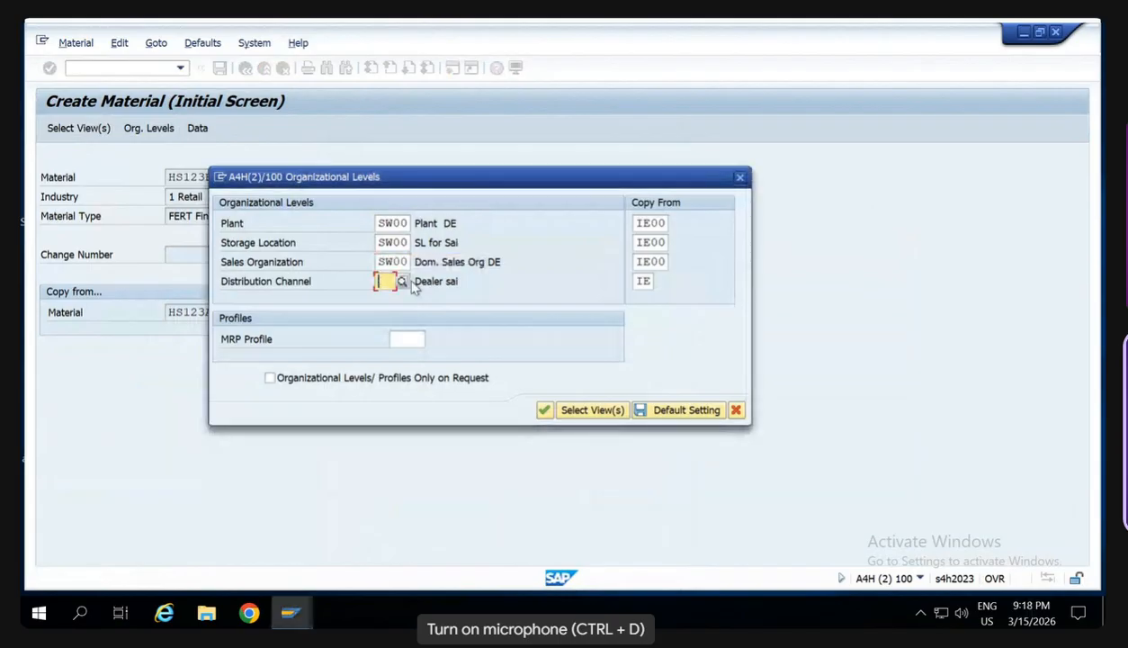
type("S")
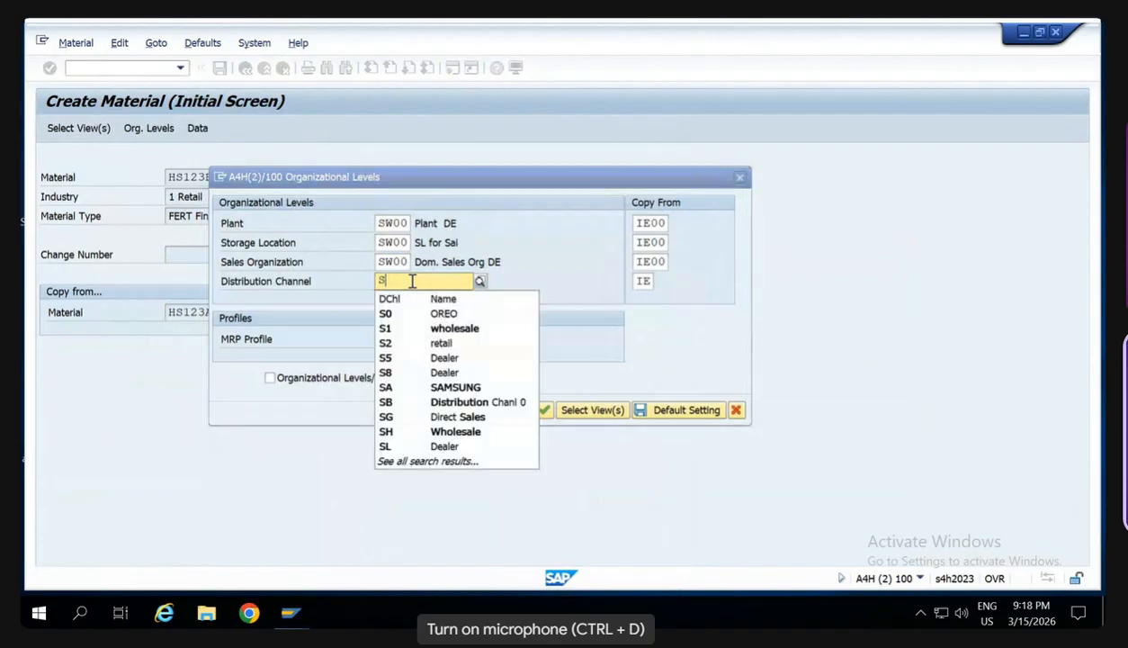
type("8")
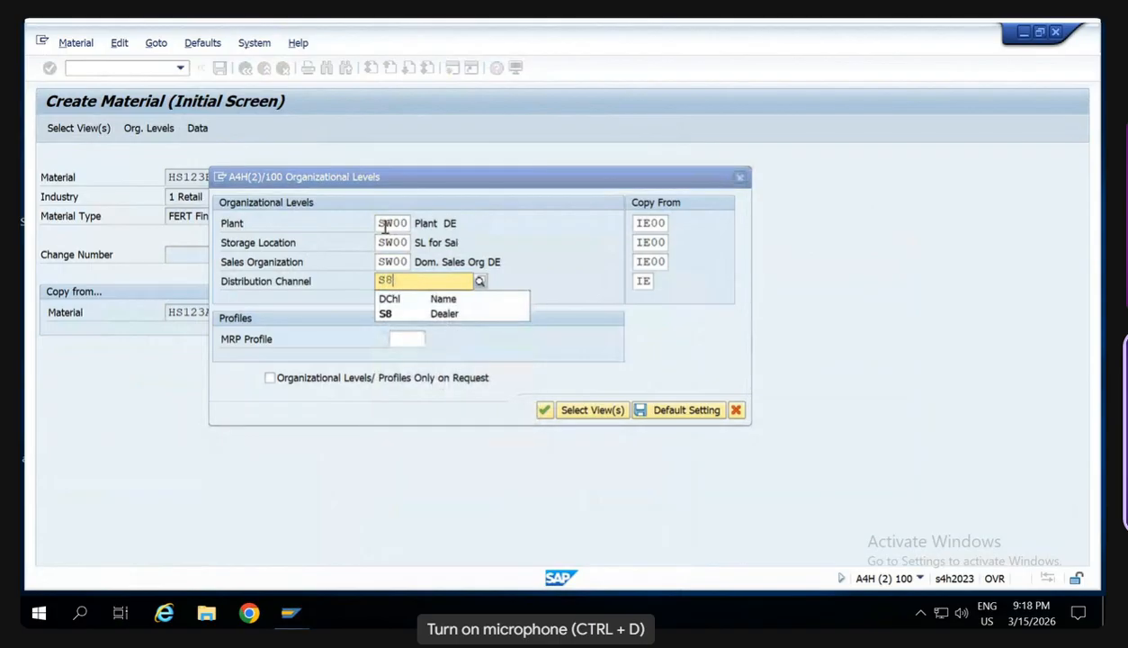
- Copy the four organizational levels SW00, SW00, SW00 and S8 into the Copy From values and accept them
left_click(383, 224)
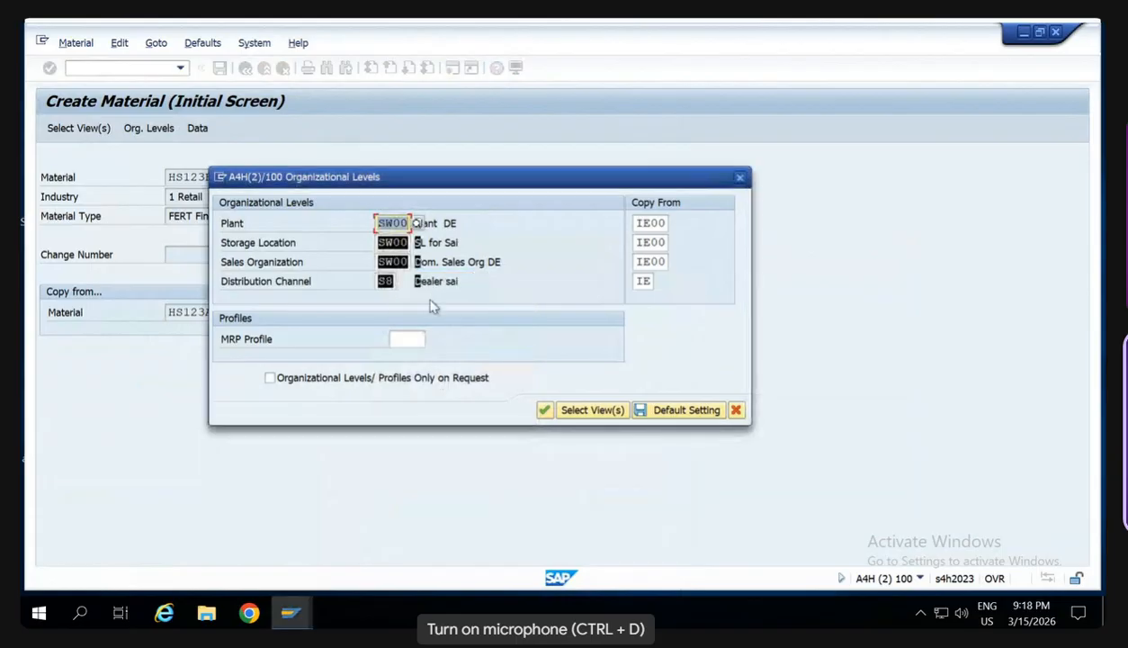
left_click(637, 227)
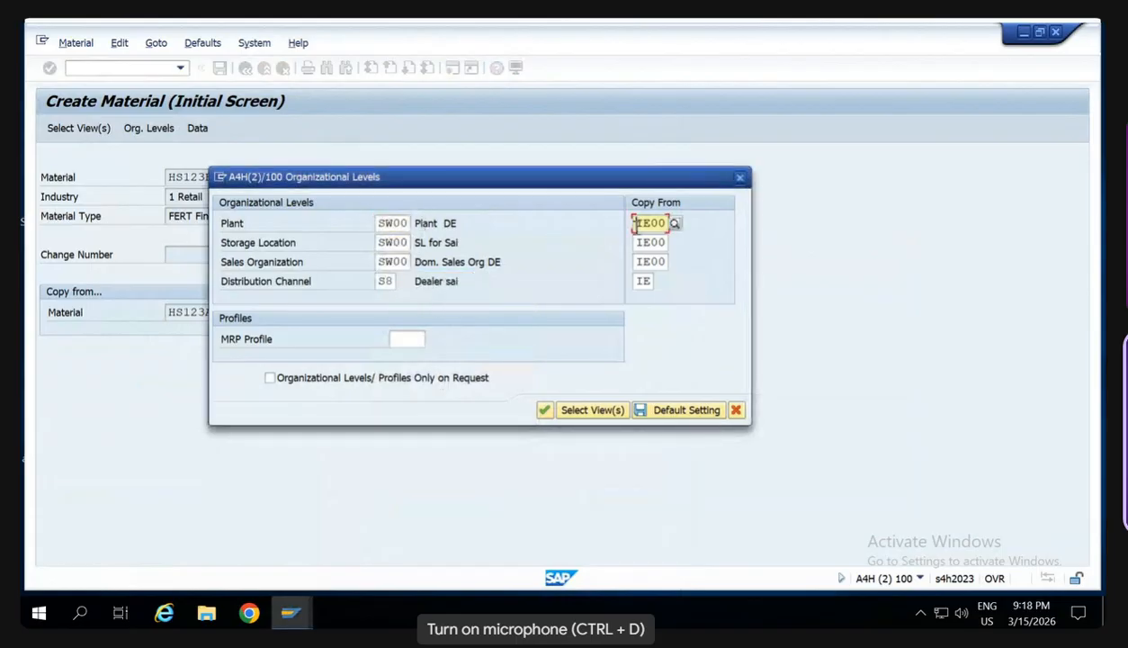
key("ctrl+v")
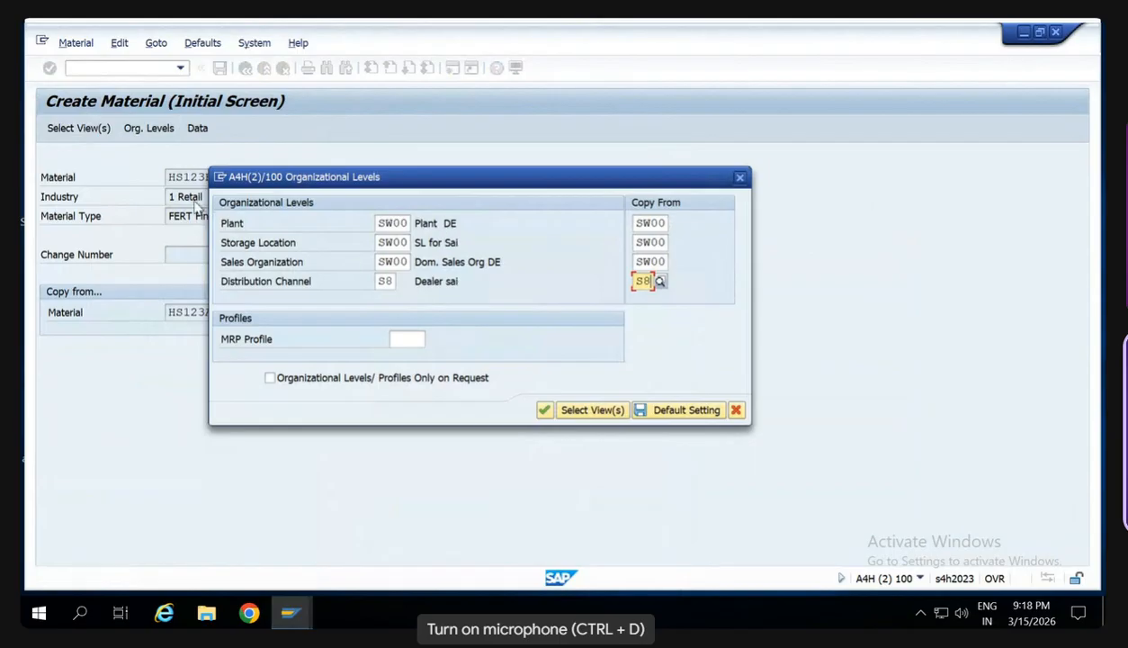
left_click_drag(346, 181, 485, 177)
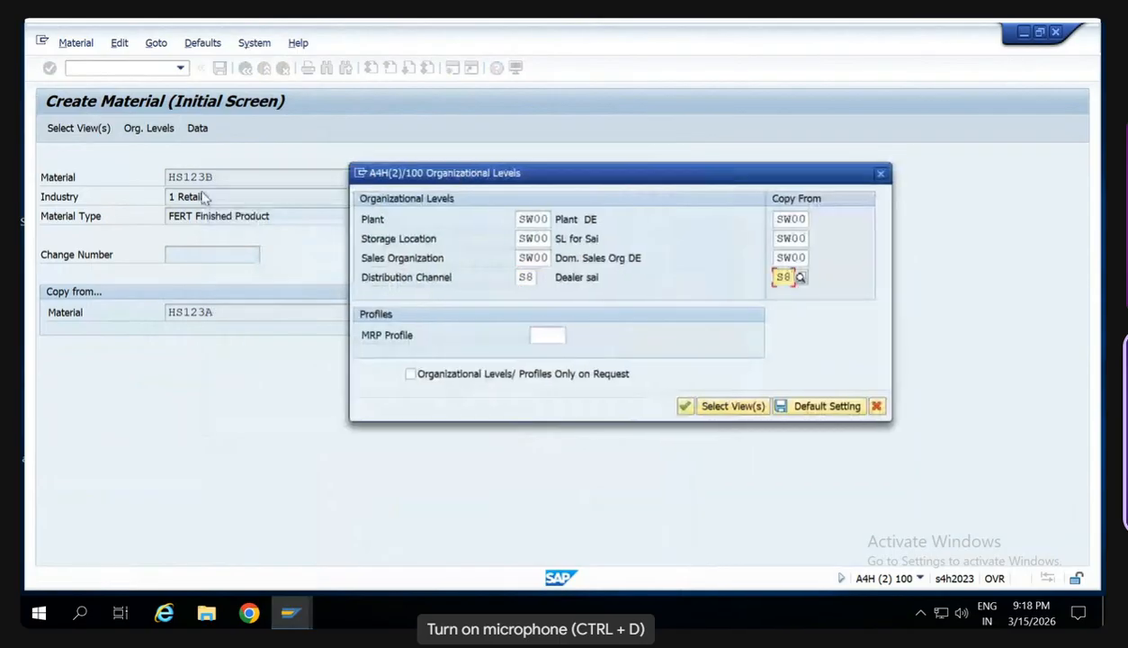
key("Return")
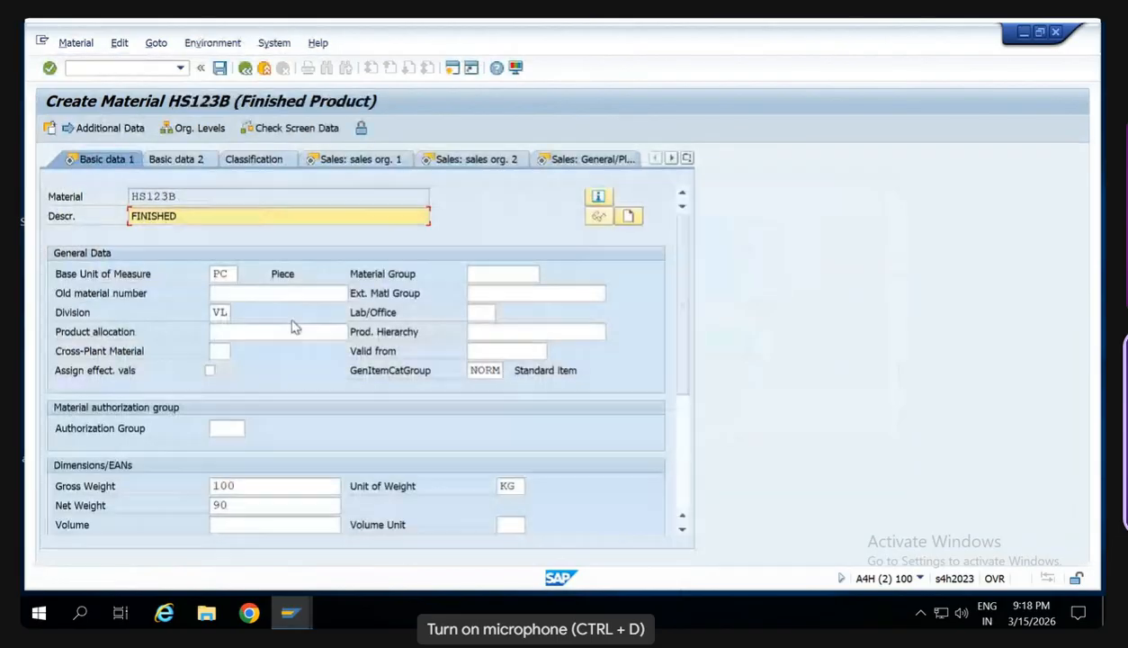
- Accept the copied data in every selected view of HS123B through Accounting 1 and save the material
key("Return")
key("Return")
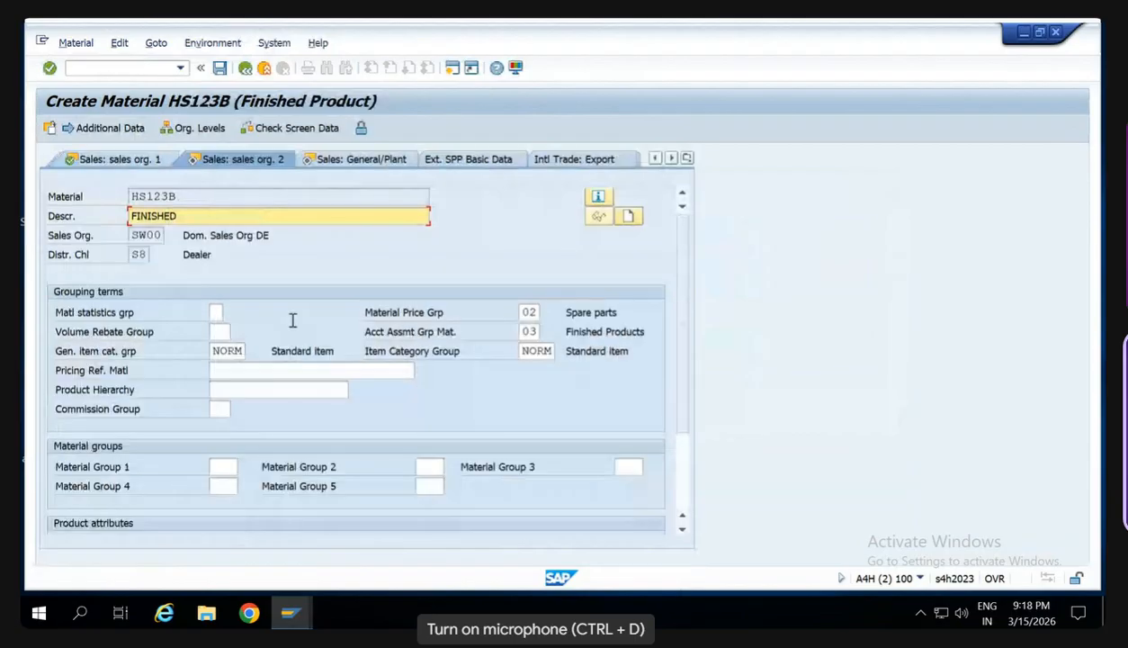
key("Return")
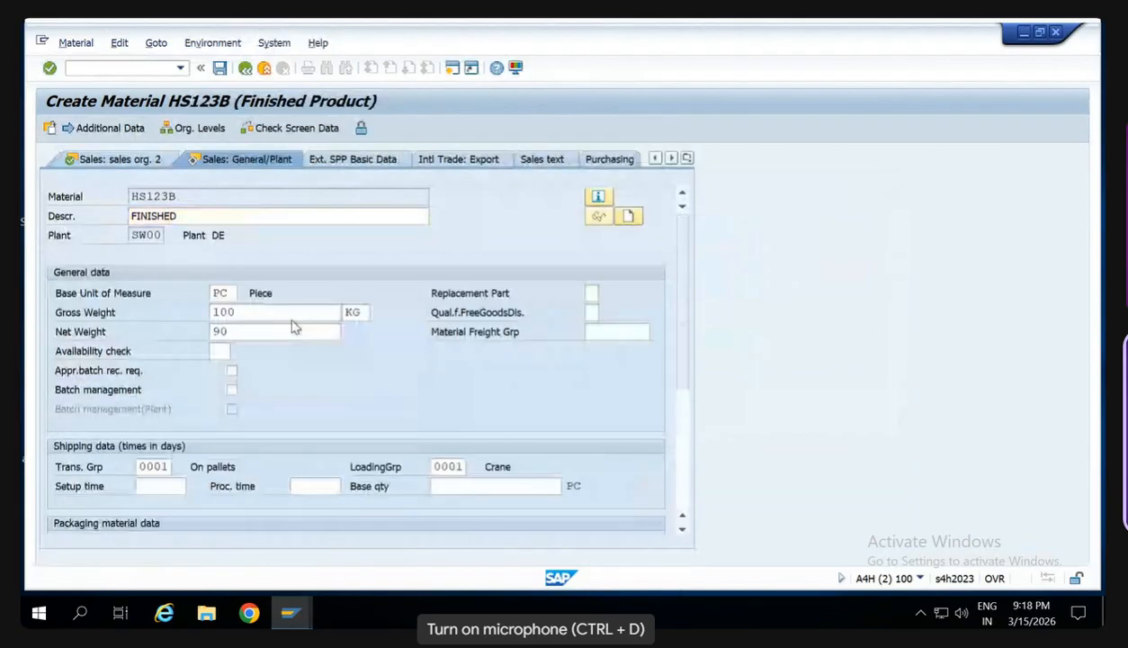
key("Return")
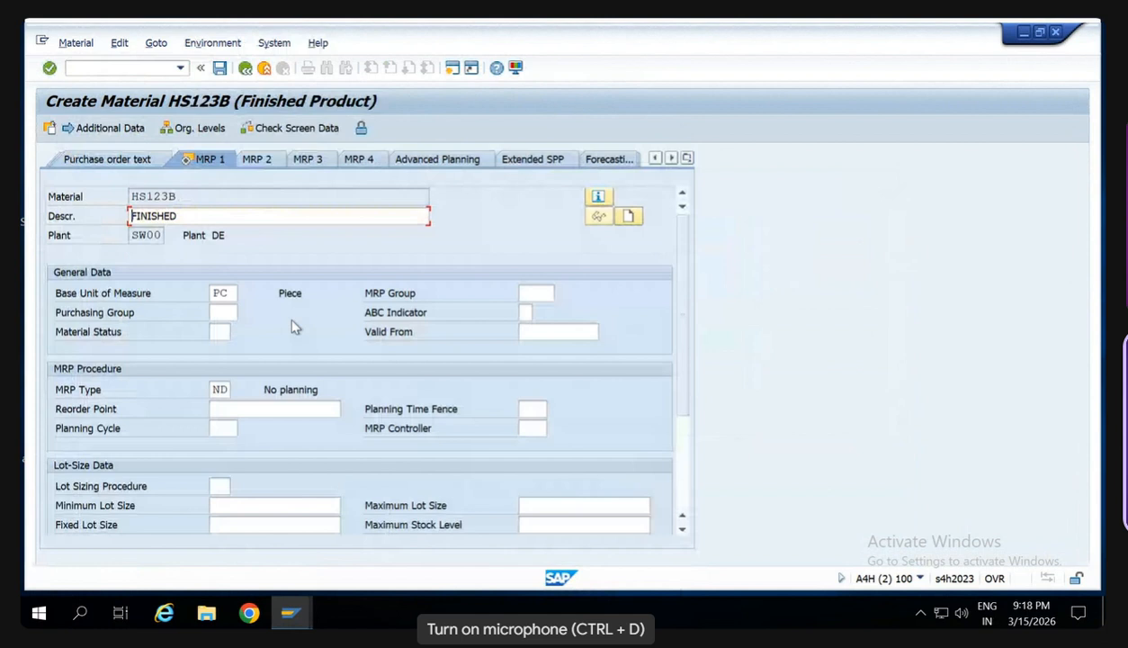
key("Return")
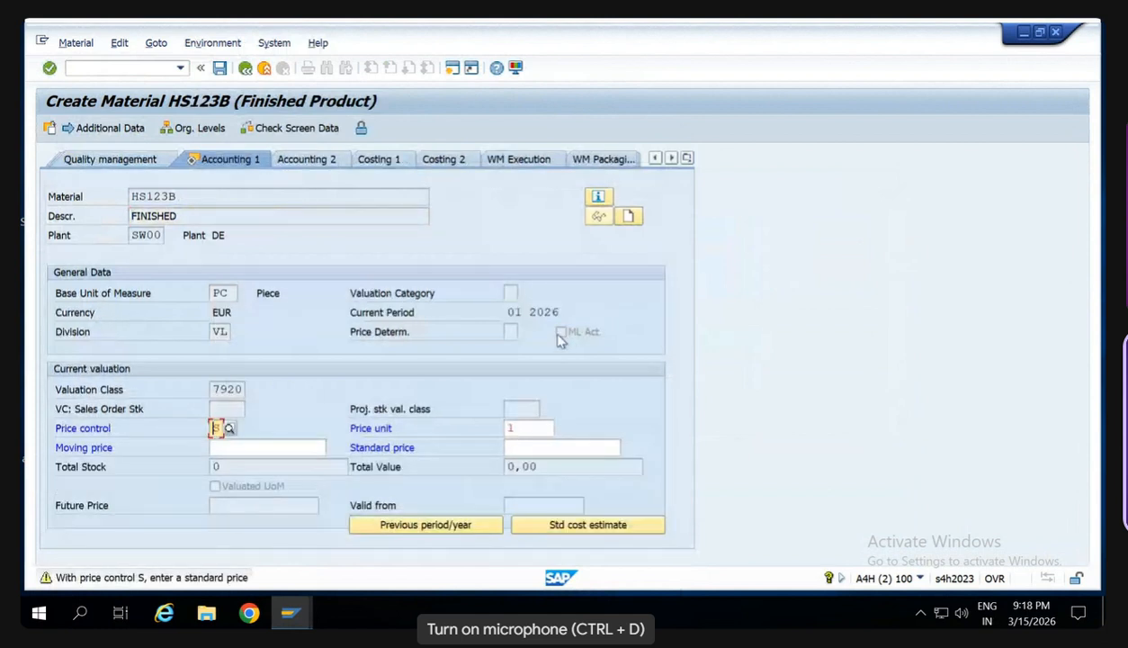
key("Return")
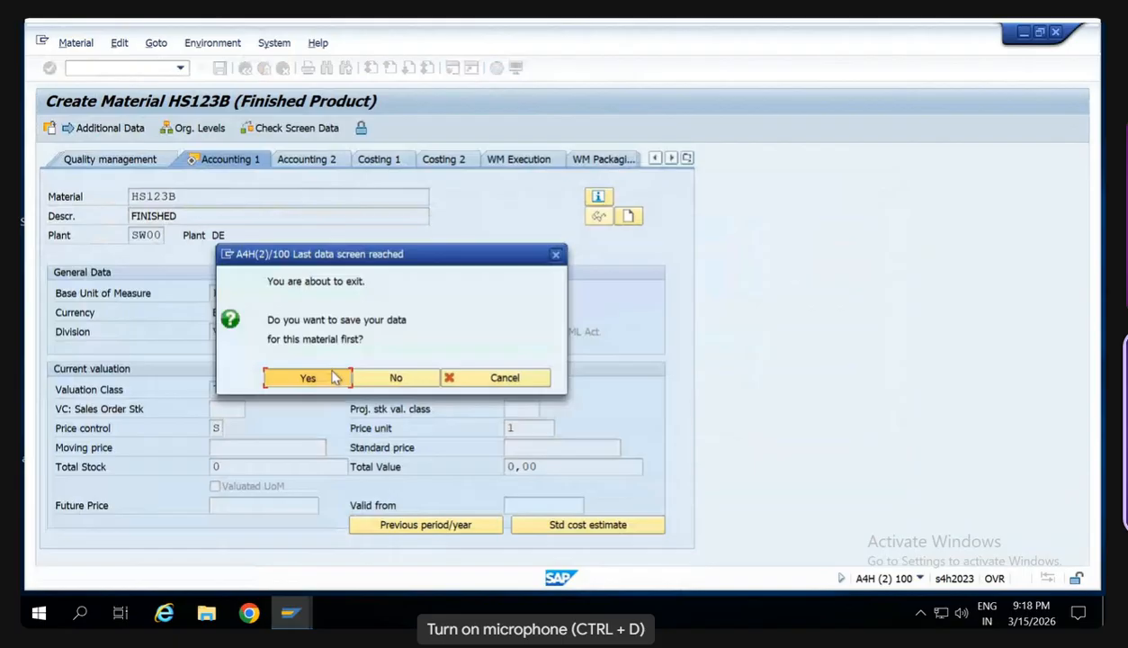
left_click(307, 377)
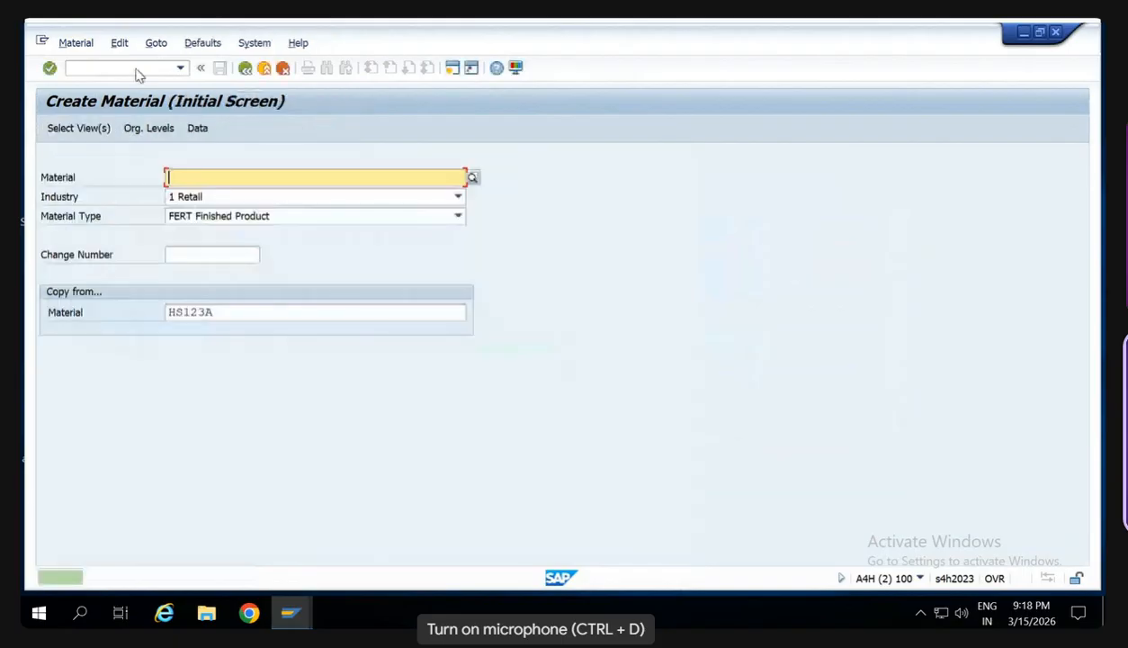
- Switch to the material display transaction MM03 and bring up the view selection for HS123B
left_click(136, 70)
type("/nmm03")
key("Return")
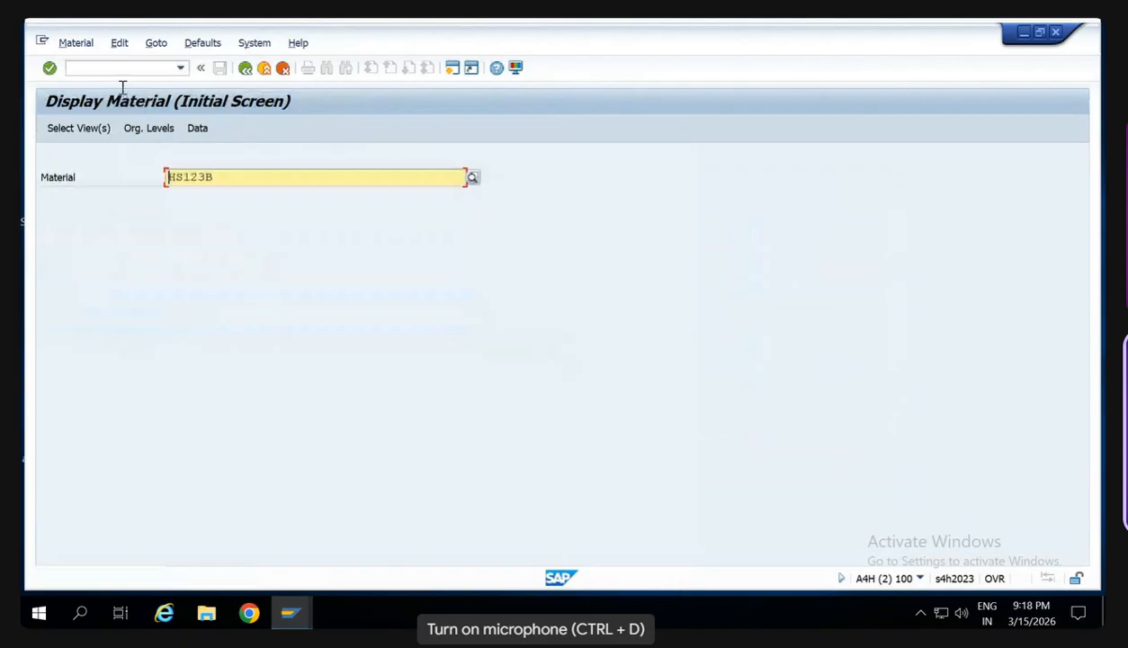
key("Return")
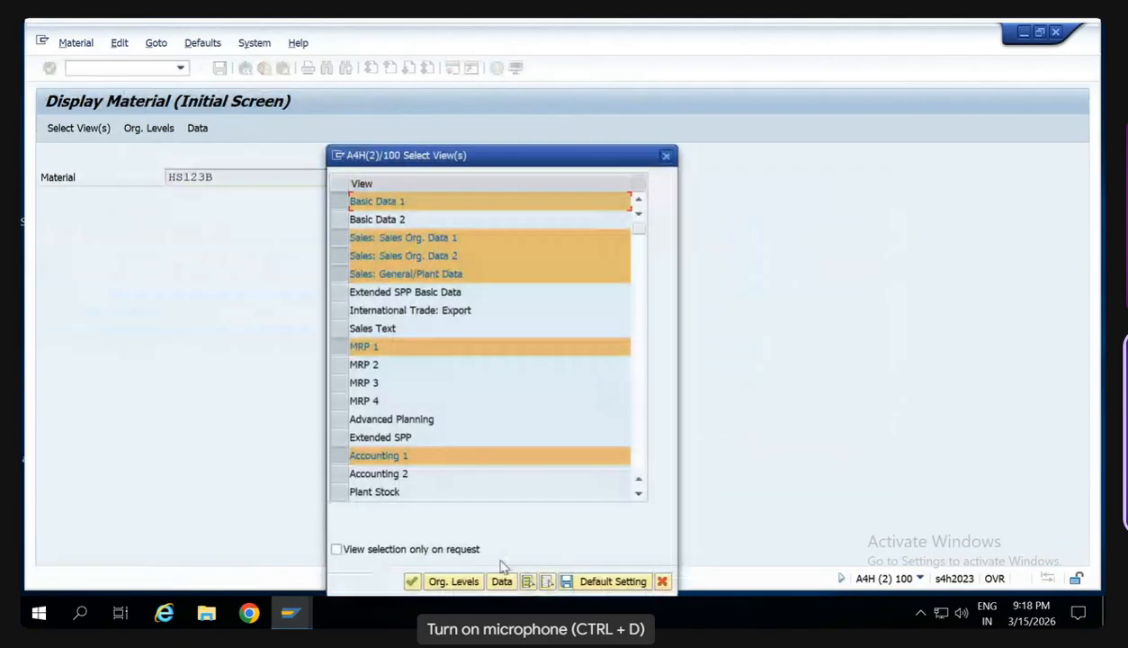
- Display only the Accounting 1 view of HS123B for plant SW00 and check its ML Act. indicator
left_click(547, 582)
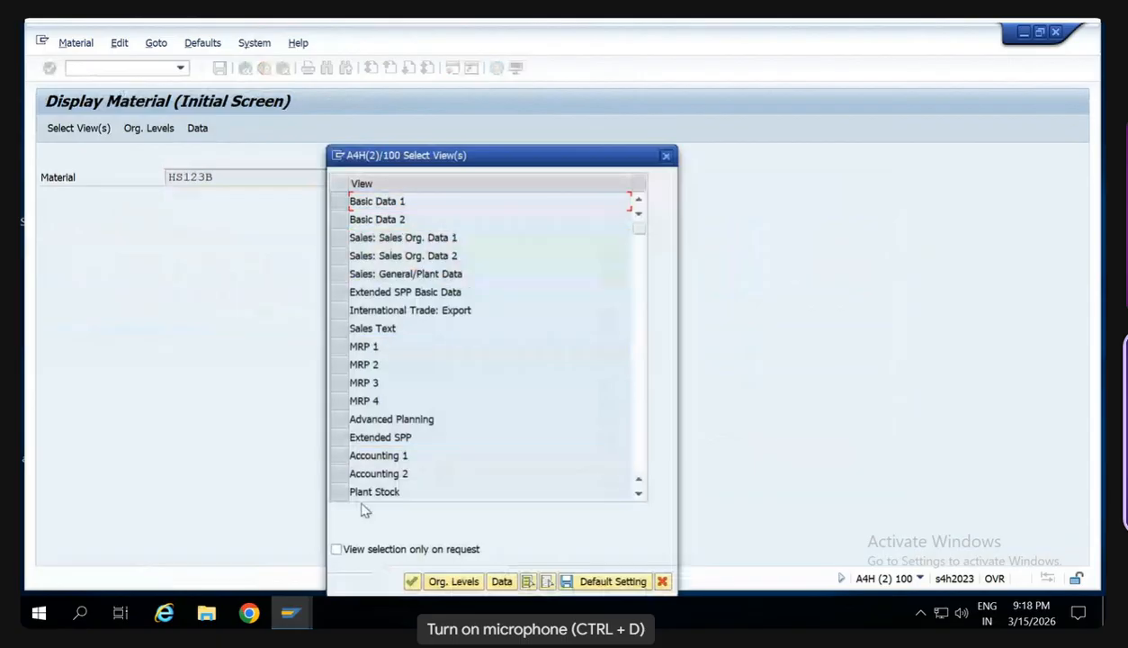
left_click(373, 455)
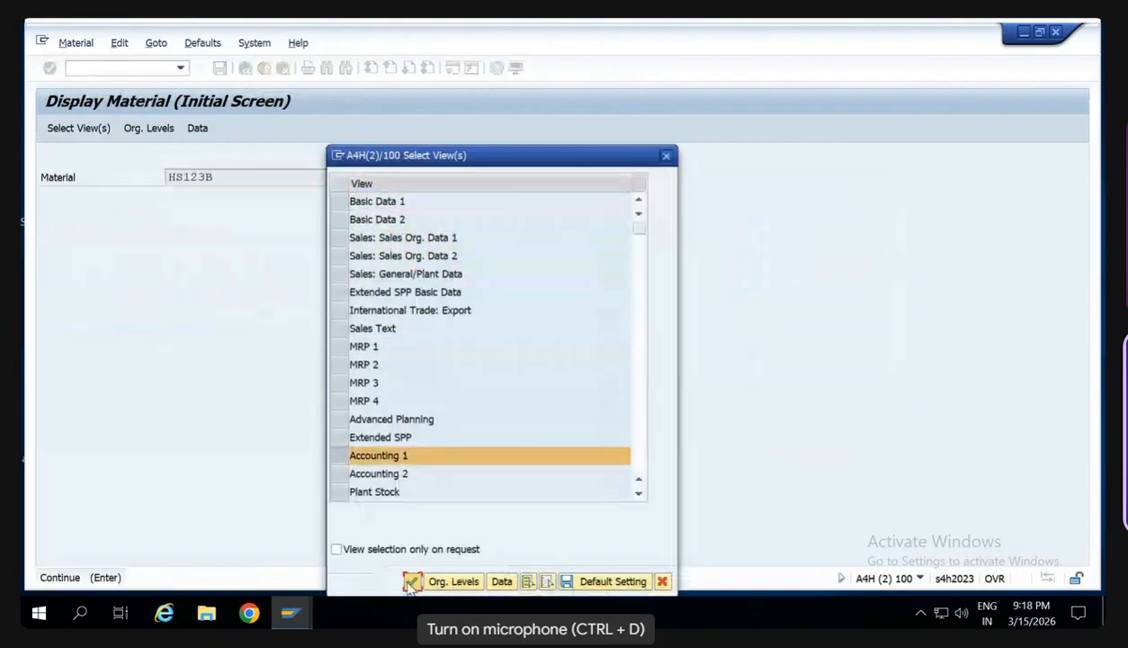
left_click(411, 582)
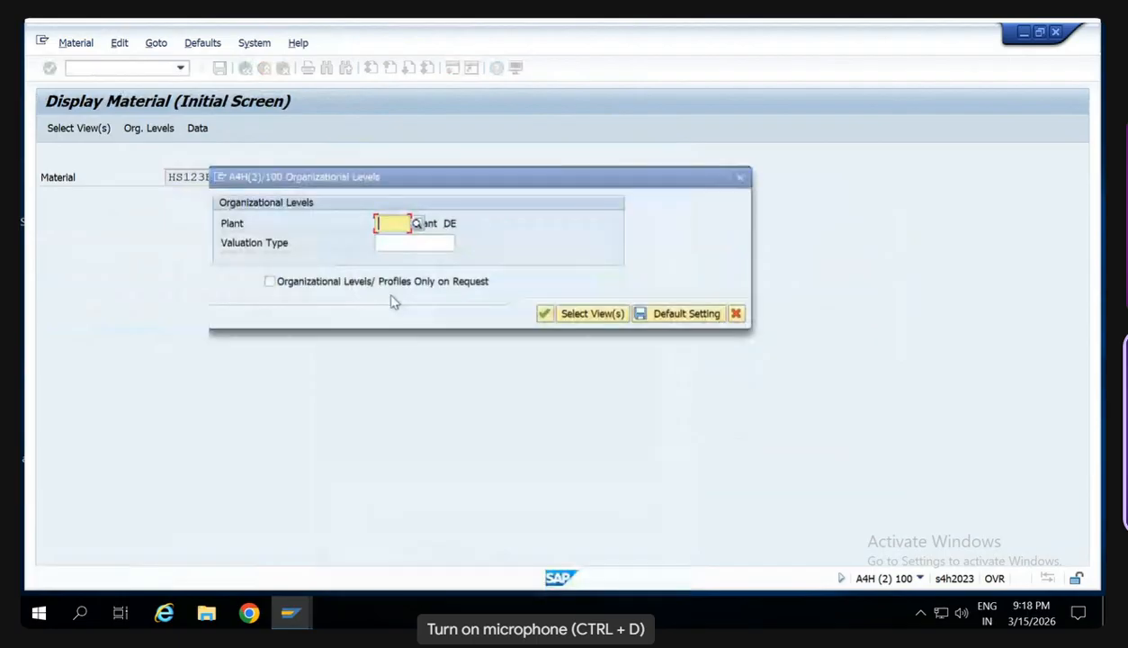
key("Return")
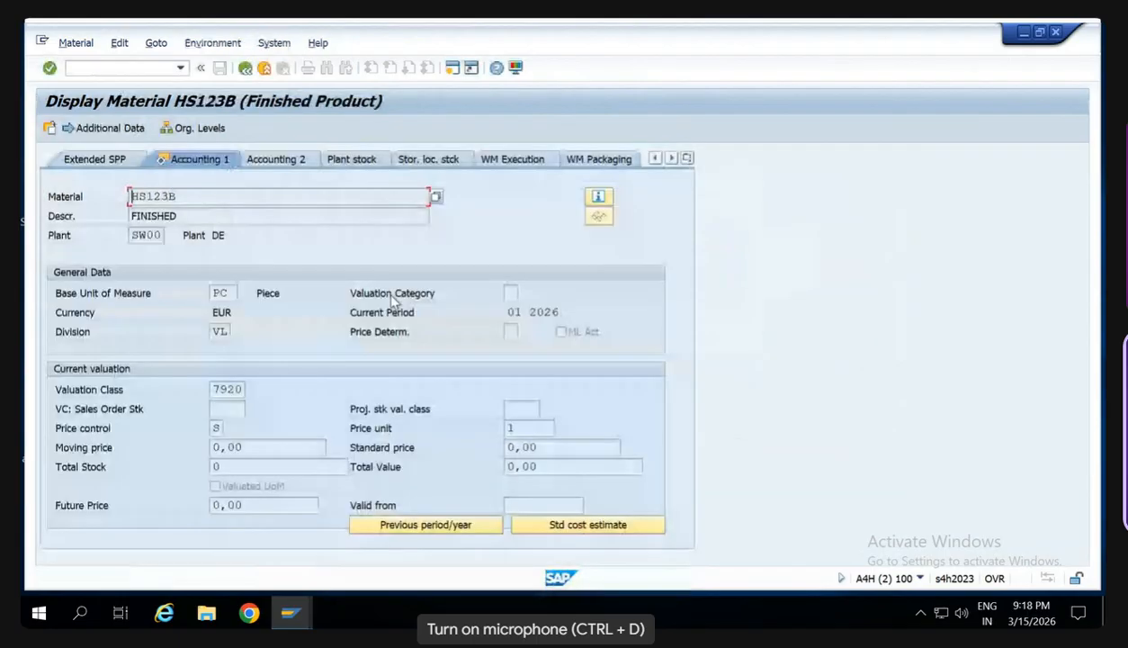
left_click(427, 305)
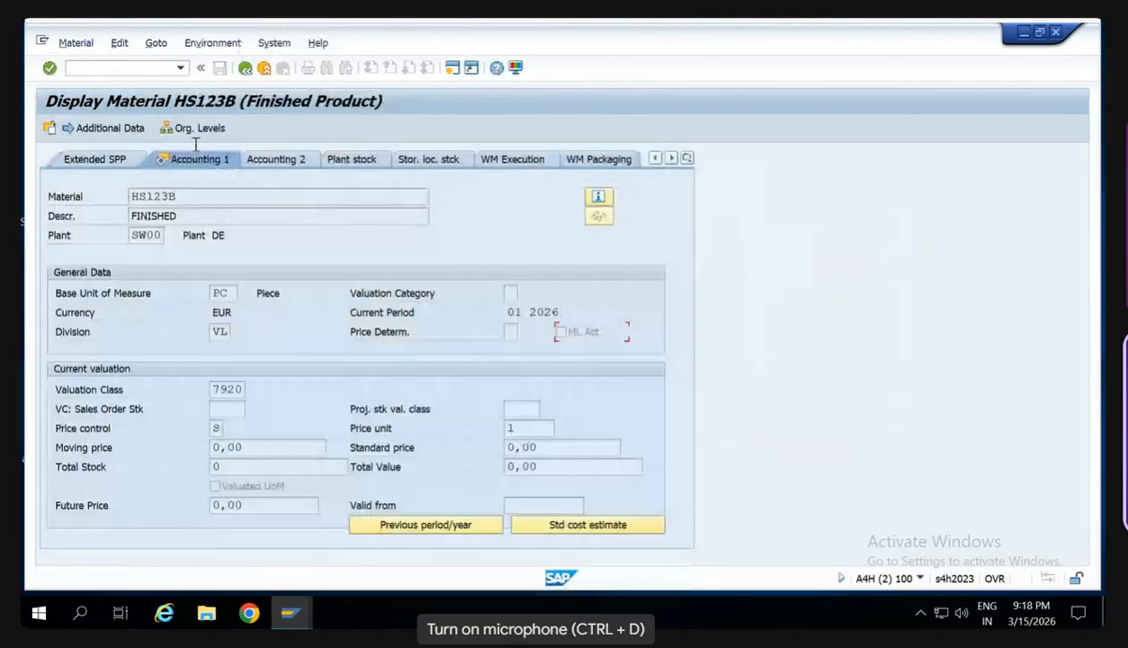
- Return to the material creation transaction MM01 and enter HS123C as the new material
left_click(118, 72)
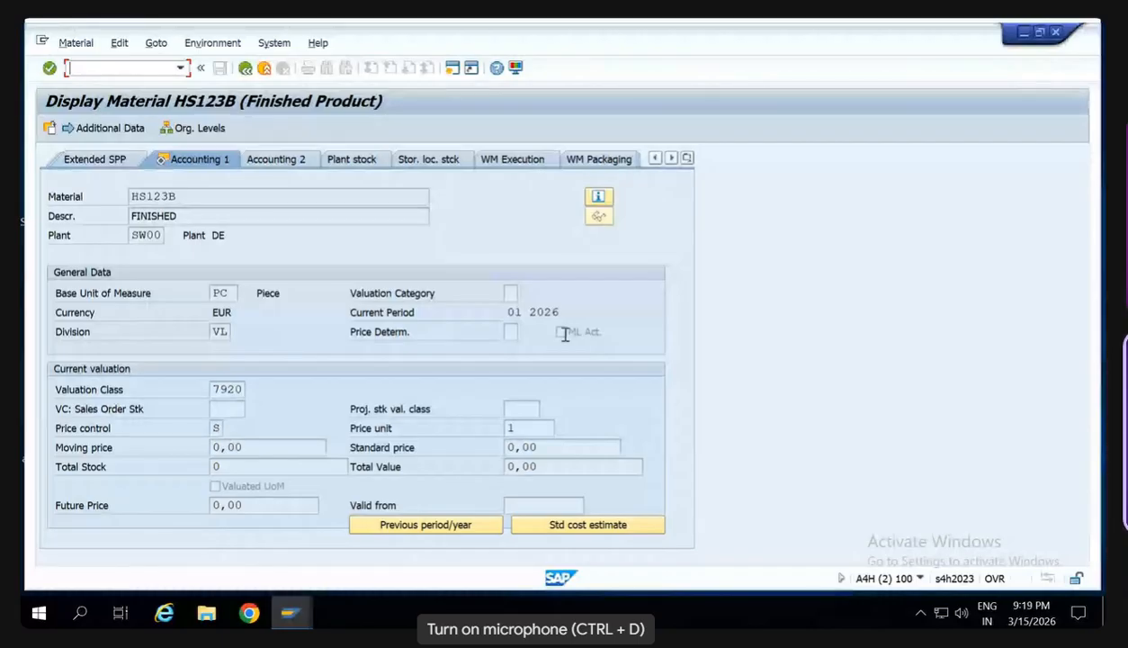
type("/nmm01")
key("Return")
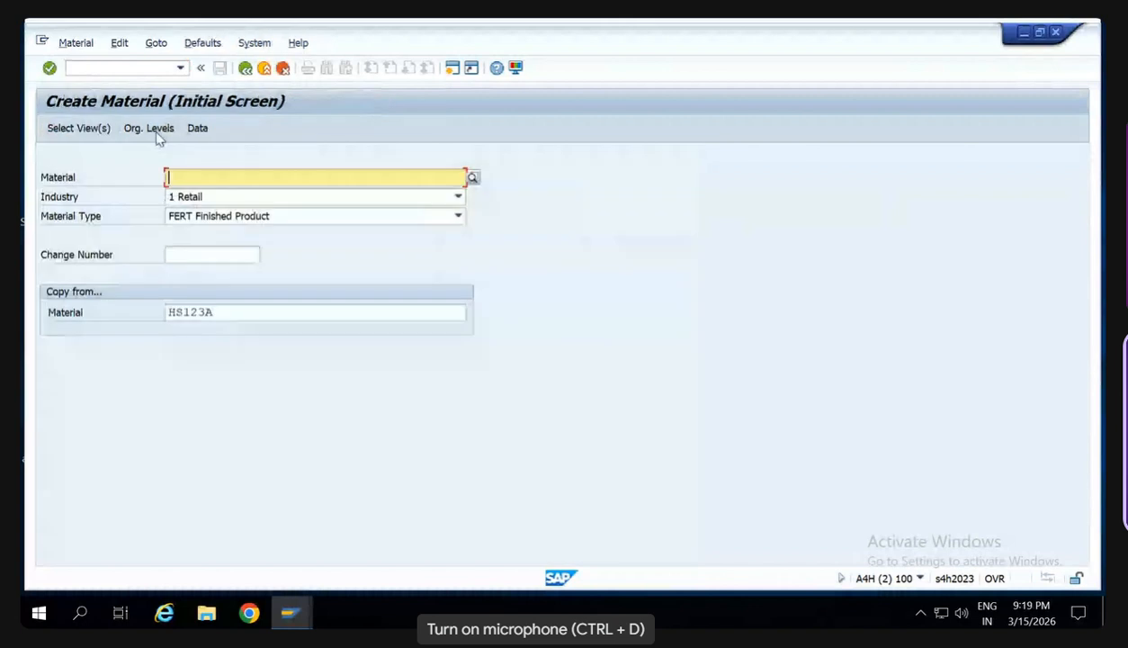
type("HS123")
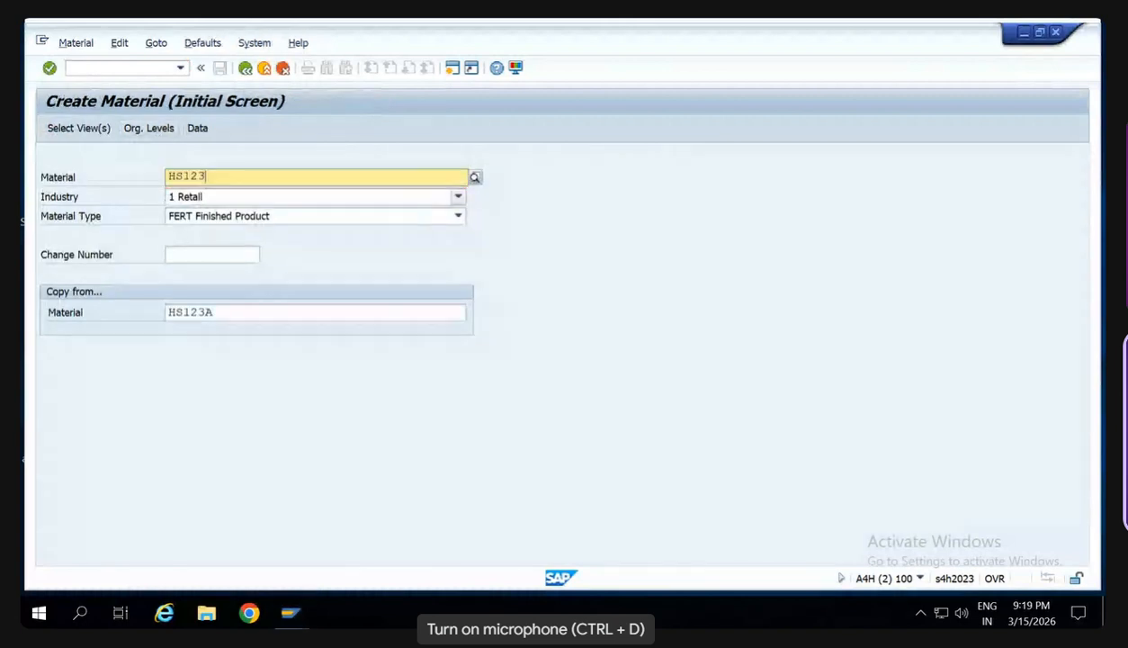
type("C")
- Clear the reference material in the Copy from section for HS123C
key("Tab")
key("Tab")
key("Tab")
key("Tab")
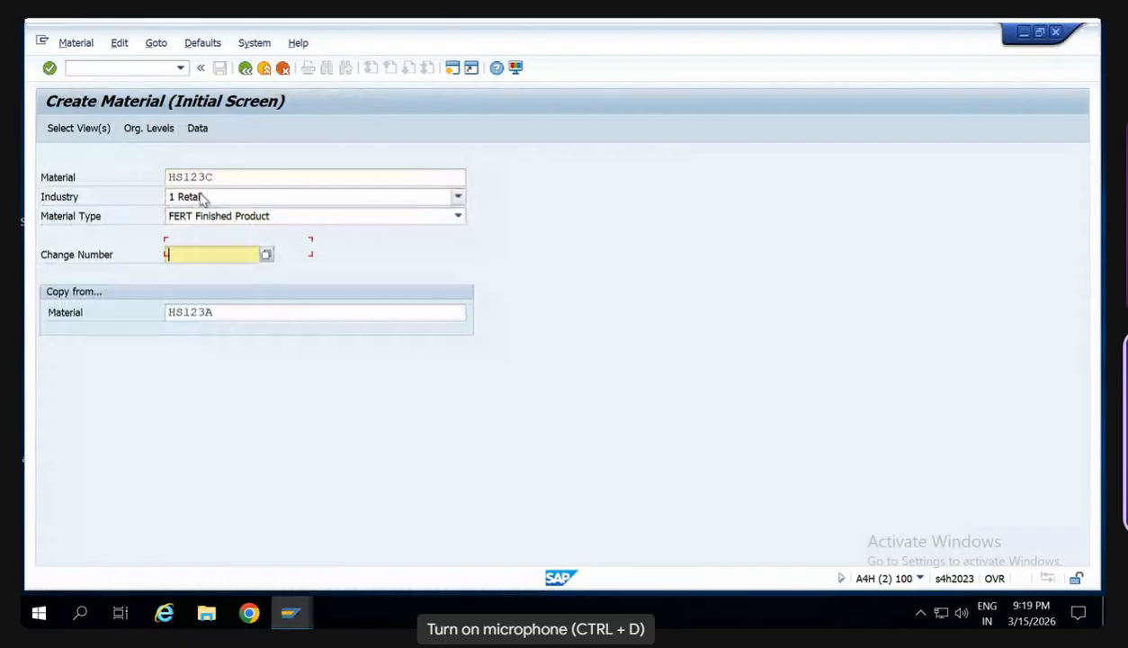
key("Delete")
key("Delete")
key("Delete")
key("Delete")
key("Delete")
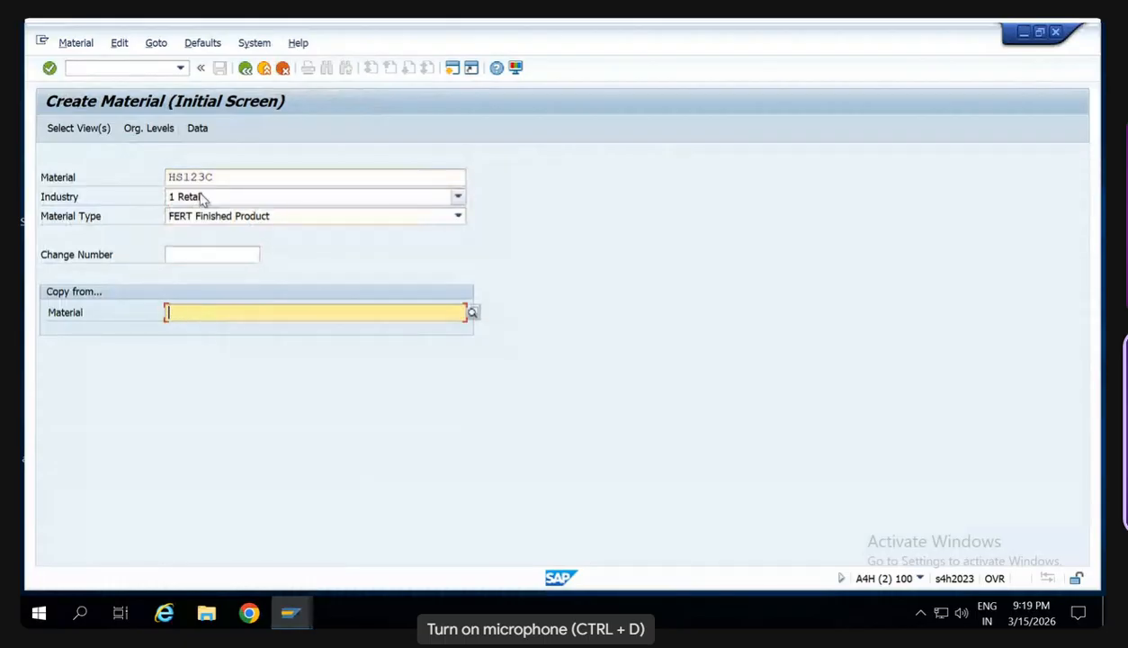
- Accept the preselected views for HS123C and set both the plant and the storage location to SW00
left_click(78, 128)
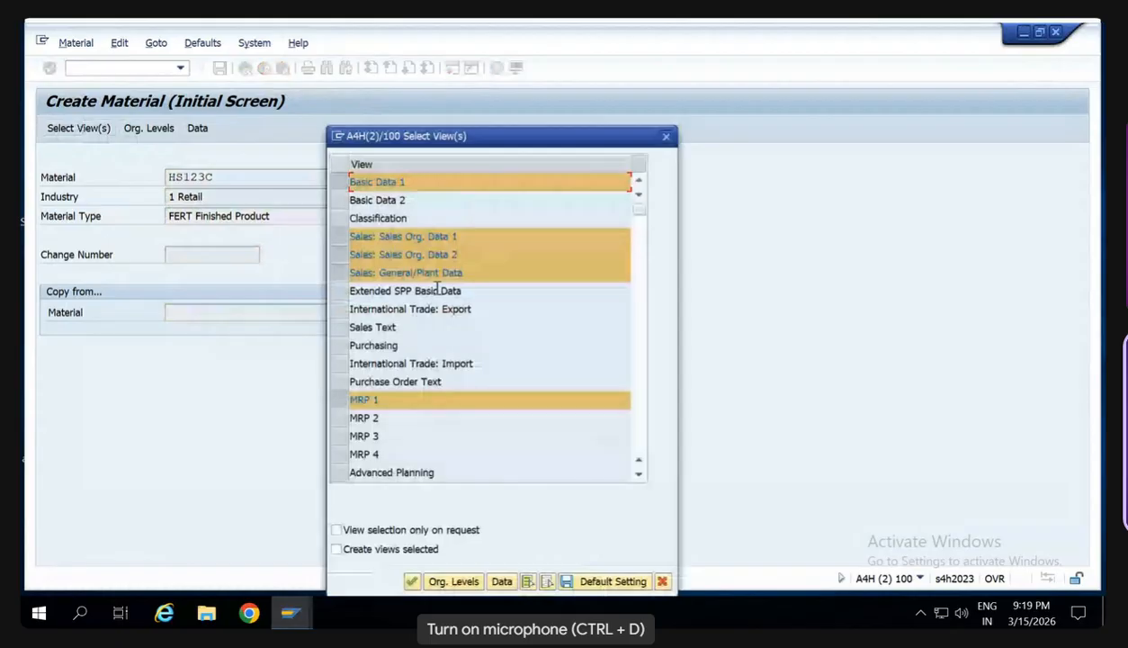
key("Return")
key("Delete")
key("Delete")
key("Delete")
key("Delete")
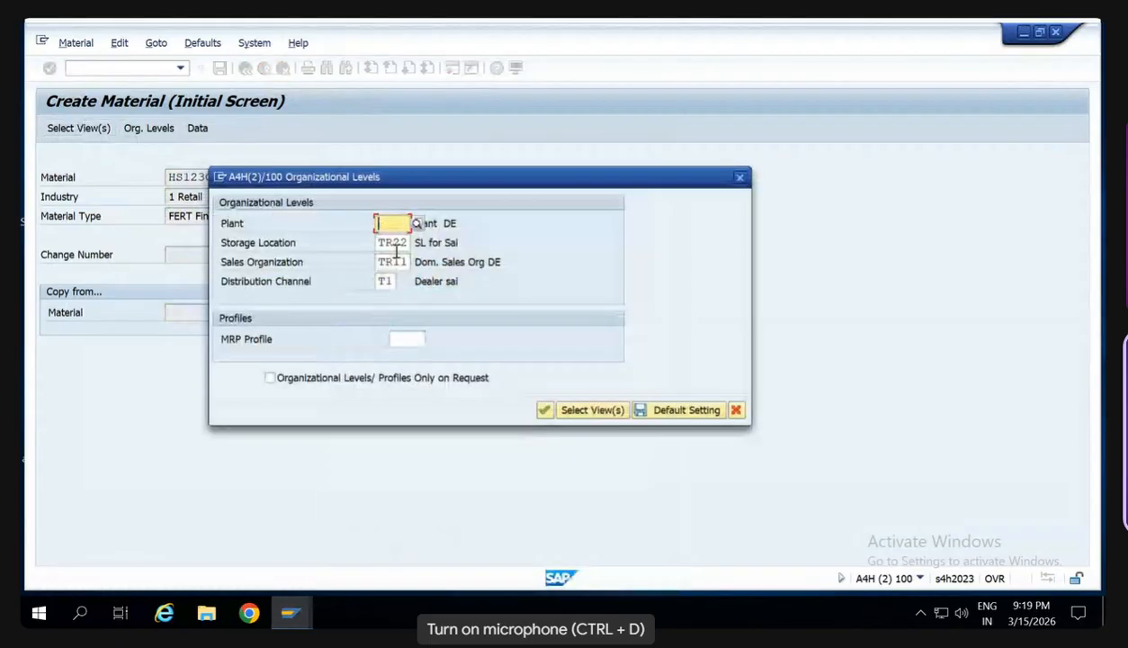
type("SW00")
key("Tab")
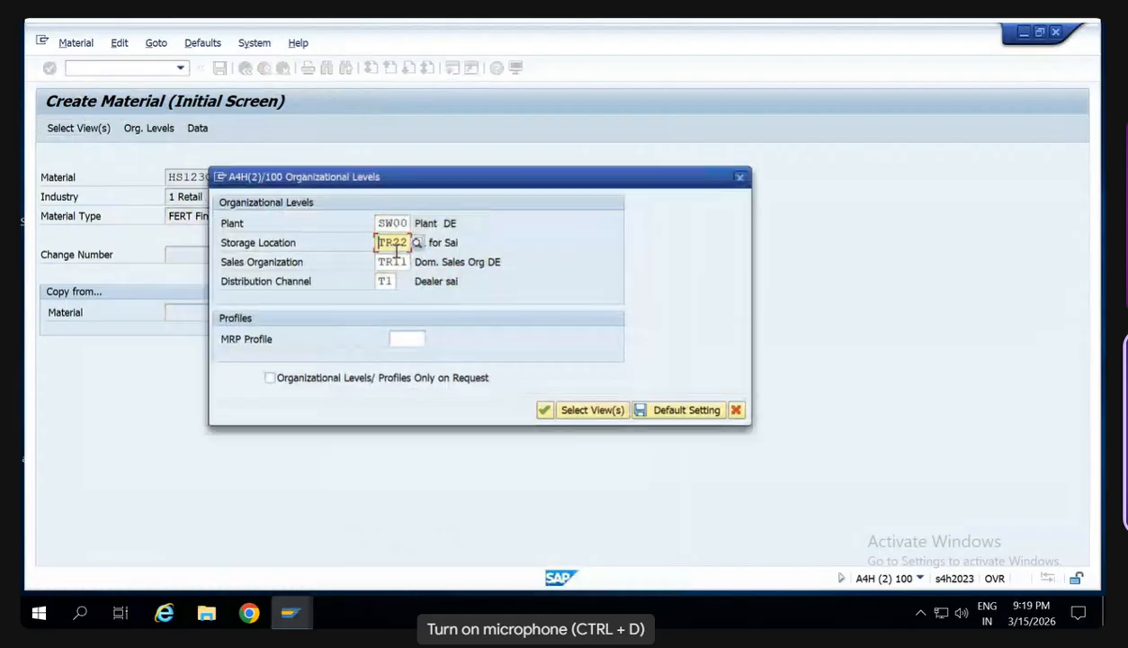
key("Delete")
key("Delete")
key("Delete")
key("Delete")
type("SW00")
key("Tab")
- Set the sales organization to SW00 and the distribution channel to S8, save the organizational levels as default and confirm them
key("Delete")
key("Delete")
key("Delete")
key("Delete")
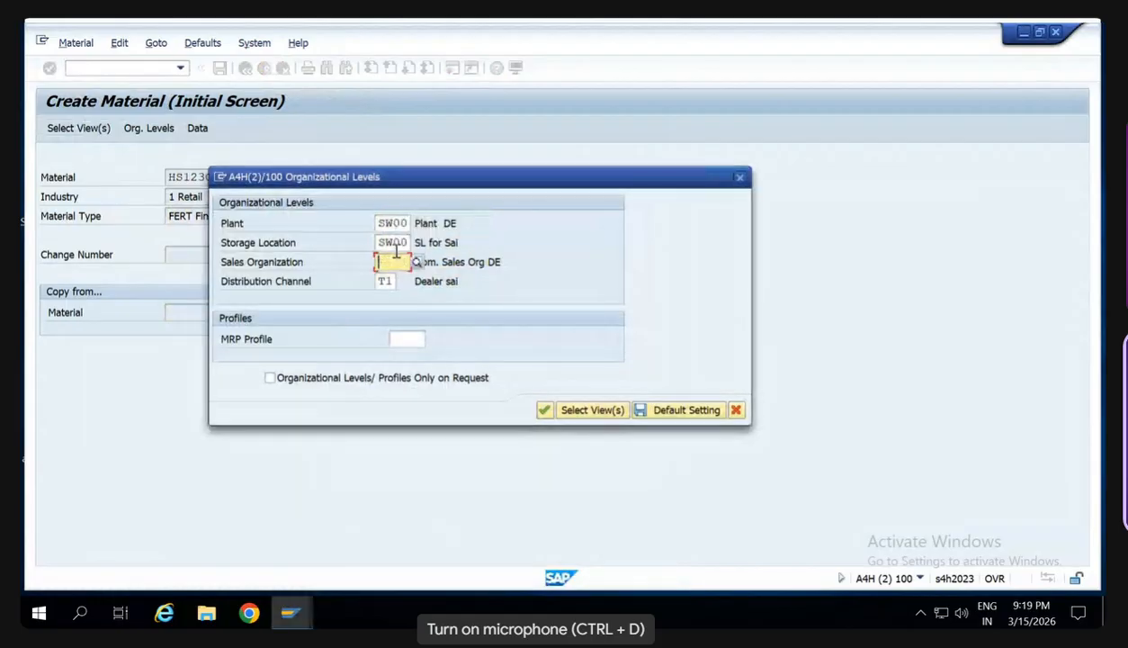
type("SW00")
key("Tab")
key("Delete")
key("Delete")
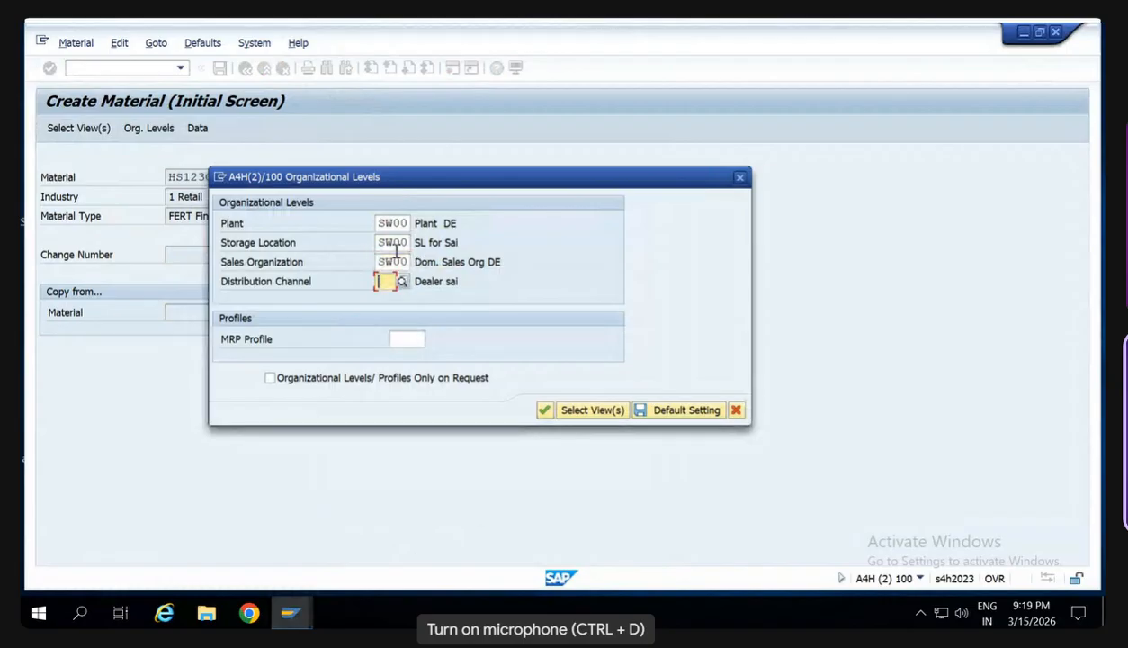
type("S")
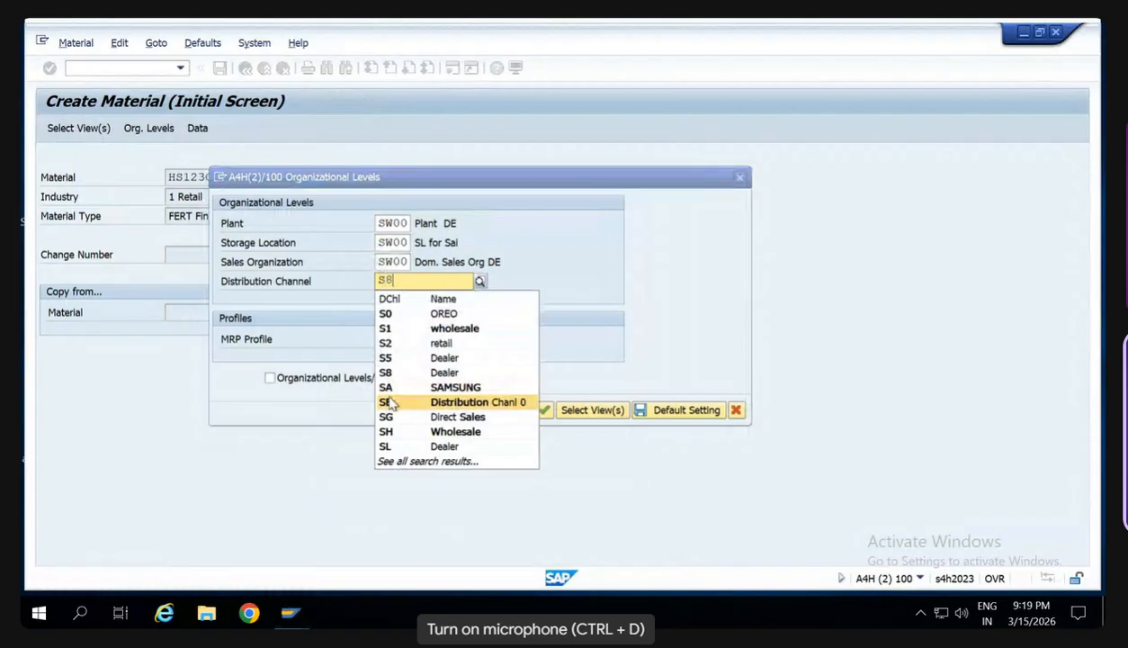
type("8")
key("Return")
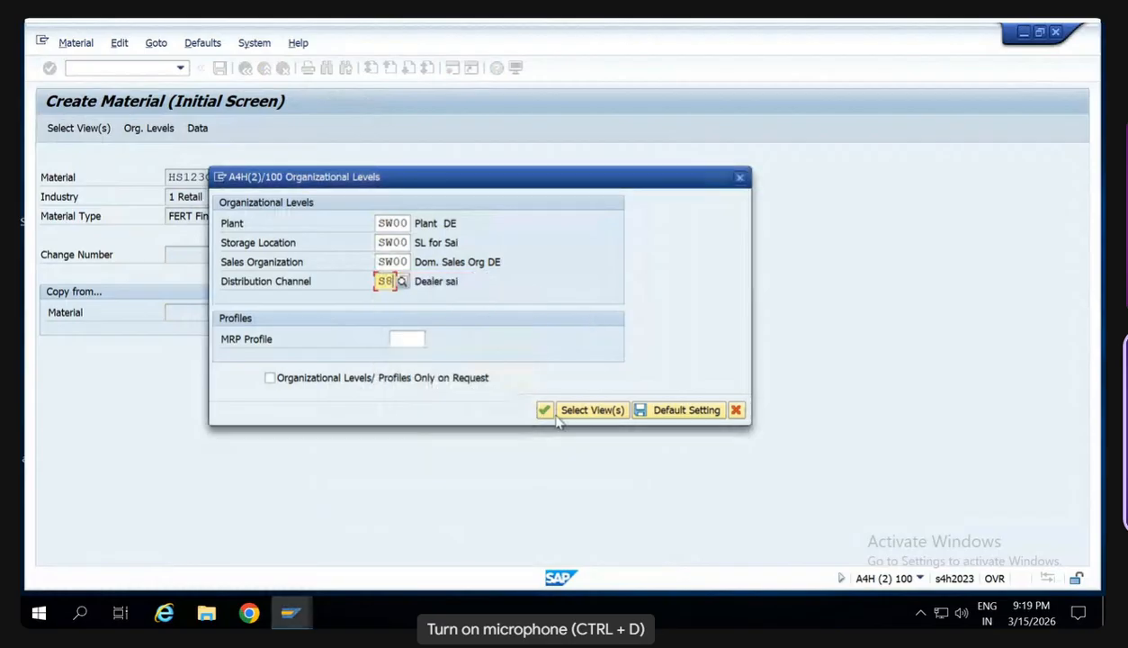
left_click(670, 411)
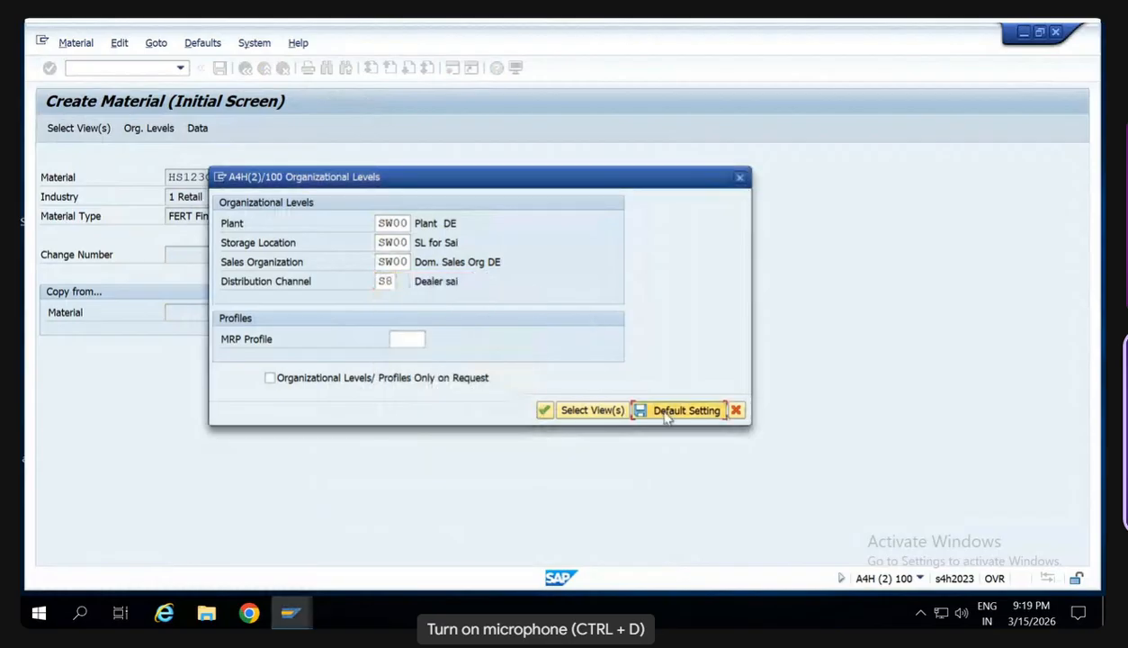
left_click(544, 410)
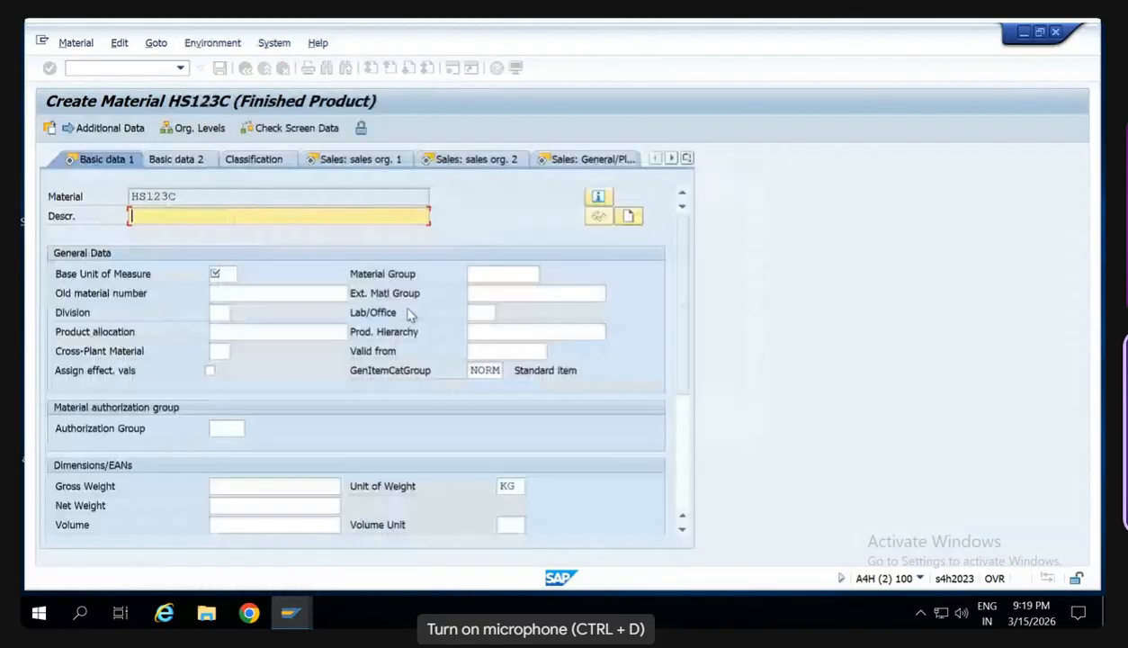
- Fill in the basic data of HS123C with description Testing, base unit of measure PC and division S8
type("Testin")
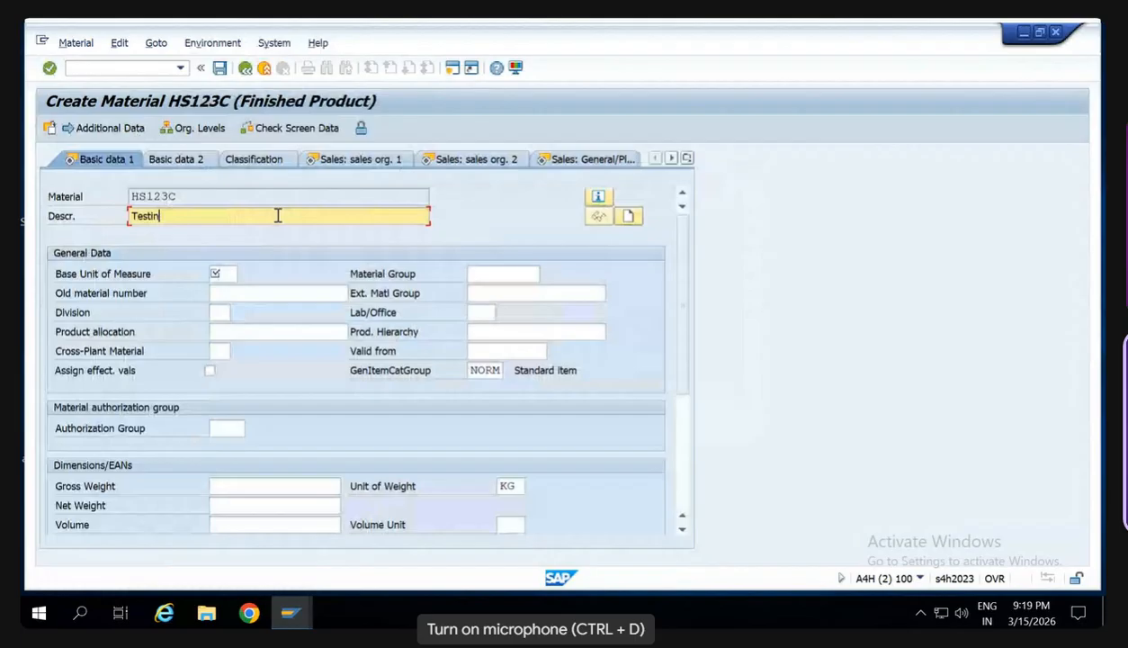
type("g")
left_click(224, 274)
type("PC")
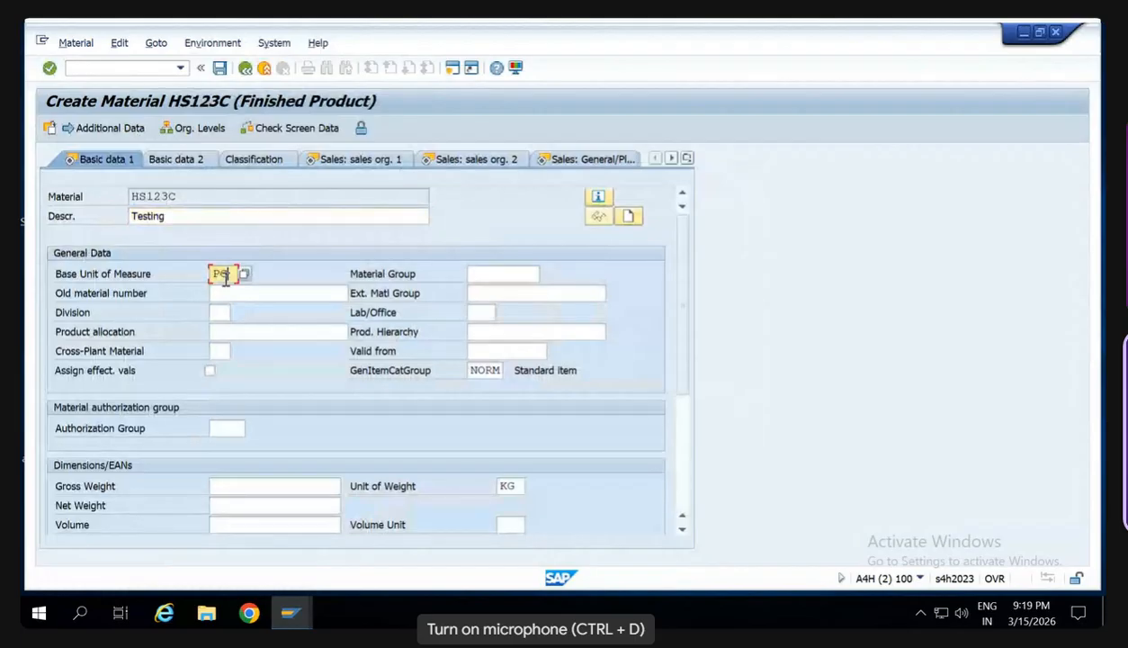
key("Down")
key("Down")
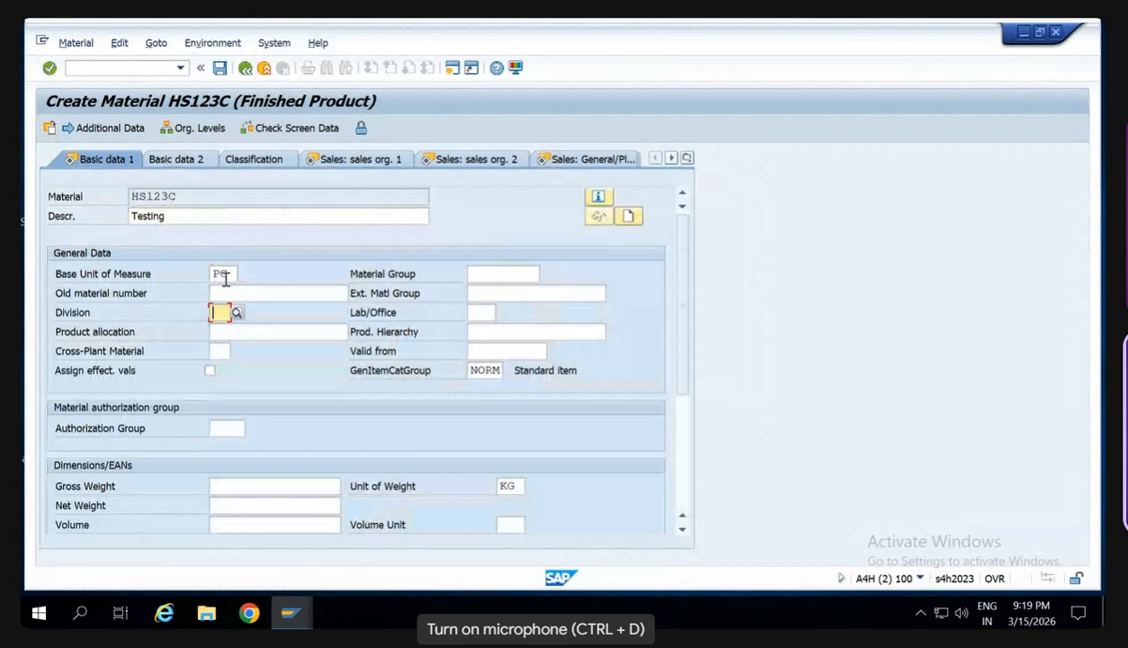
type("0")
key("BackSpace")
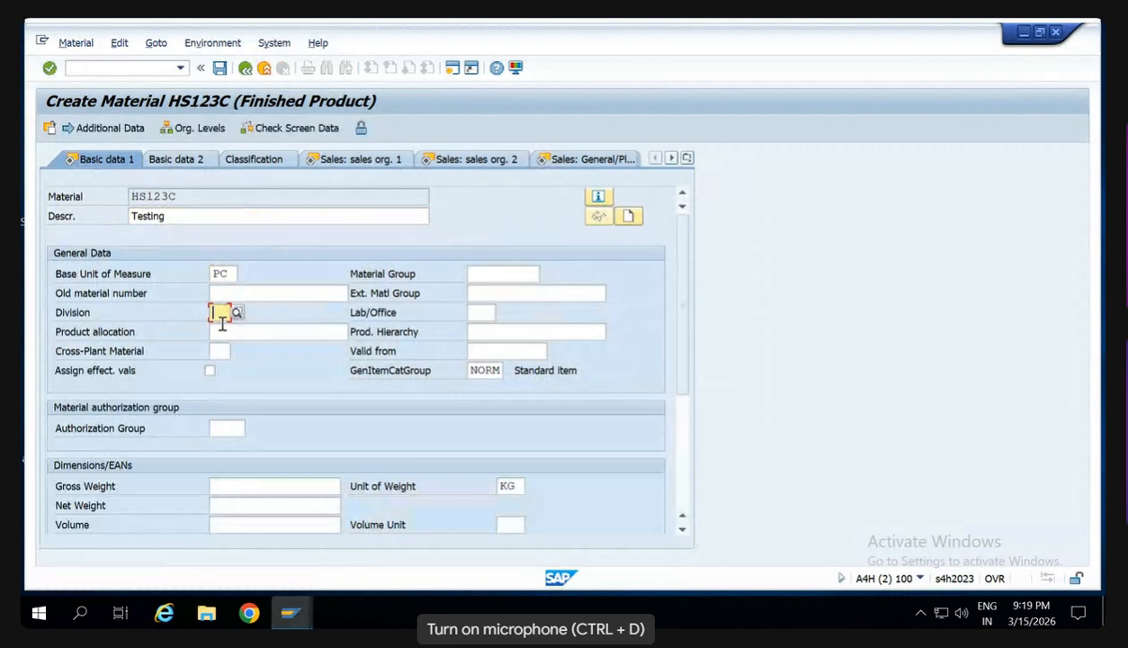
type("S")
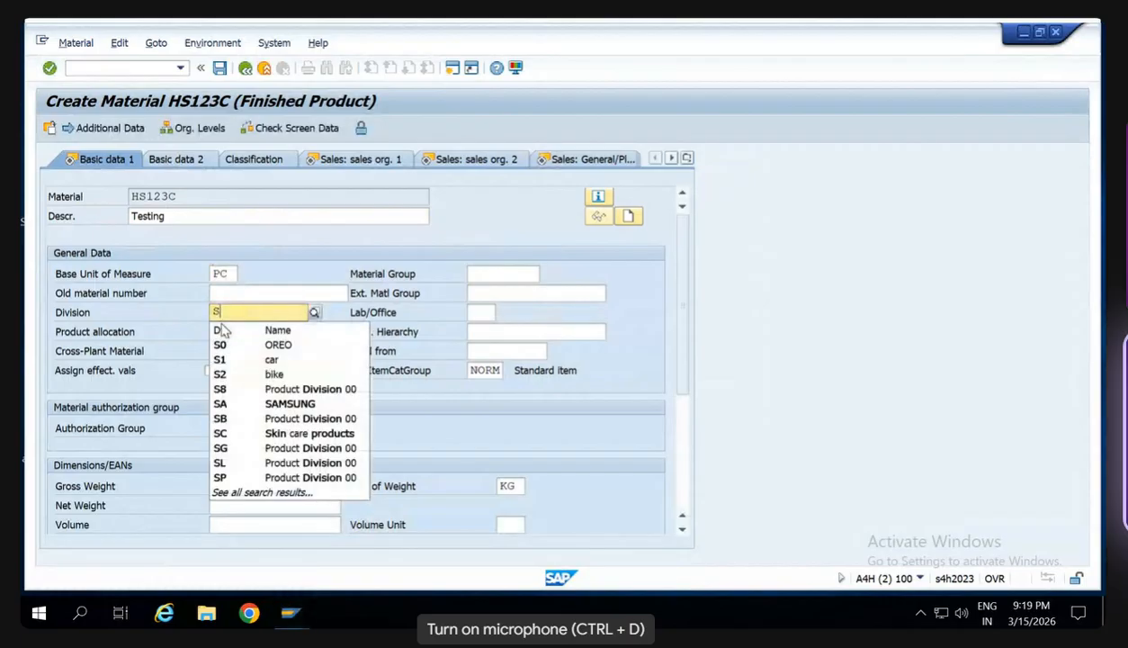
type("8")
left_click(232, 346)
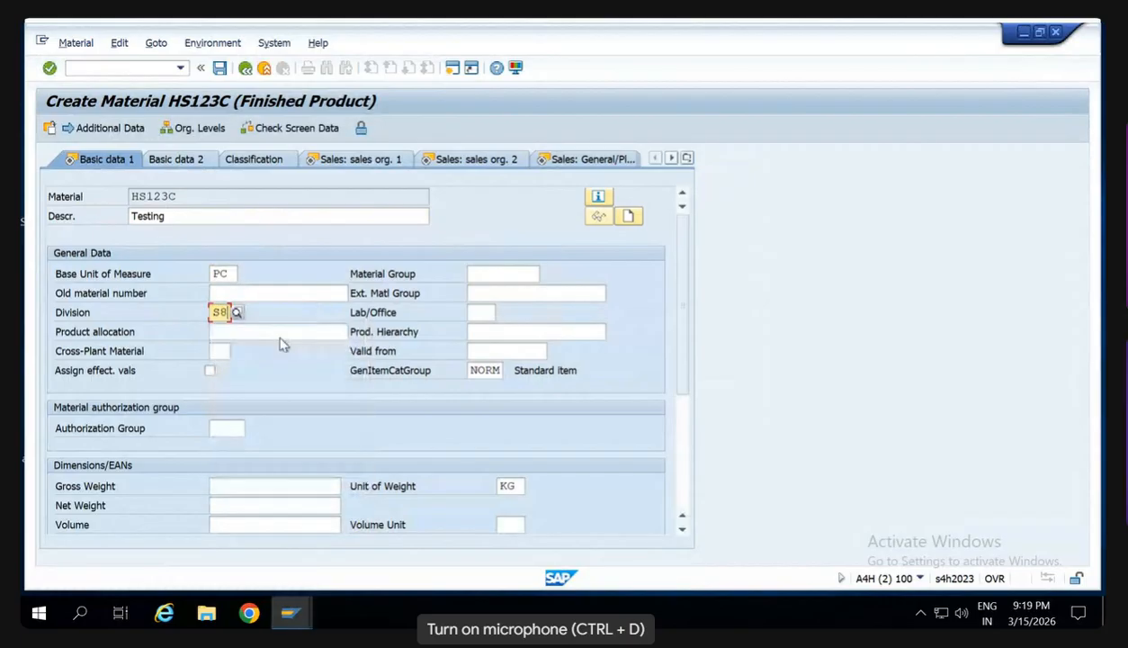
- Set the gross weight to 10 and the net weight to 9 KG and continue to the first sales organization view
left_click(244, 484)
type("10")
key("Tab")
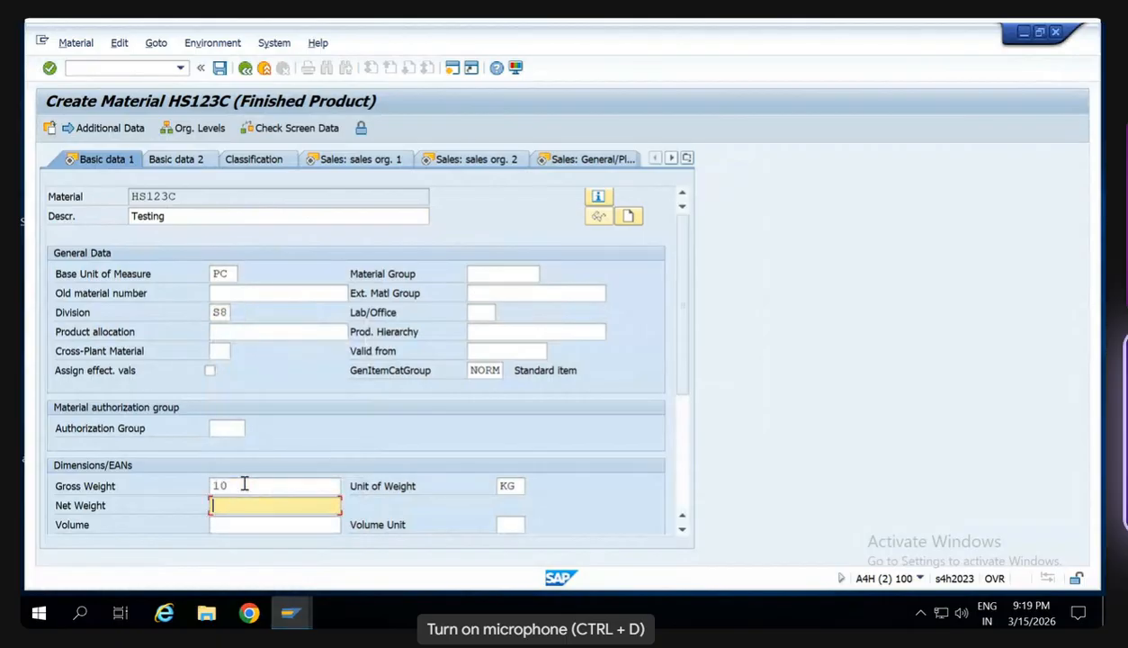
type("9")
key("Return")
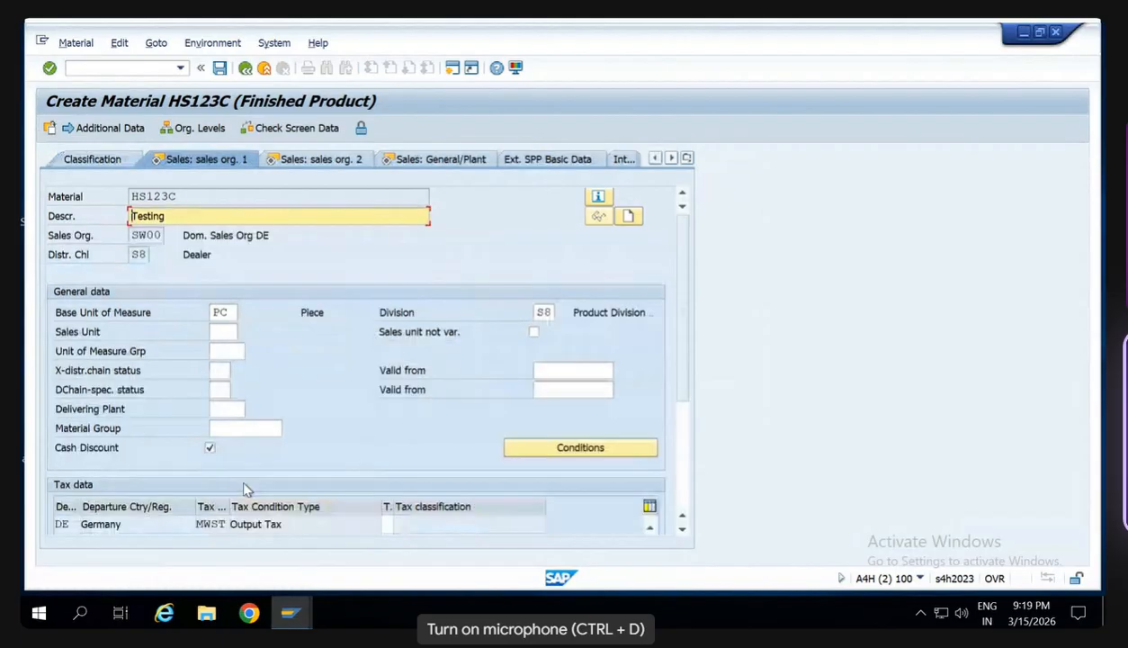
- Set the delivering plant to SW00 and the output tax classification for Germany to 1, and continue to the second sales organization view
left_click(236, 412)
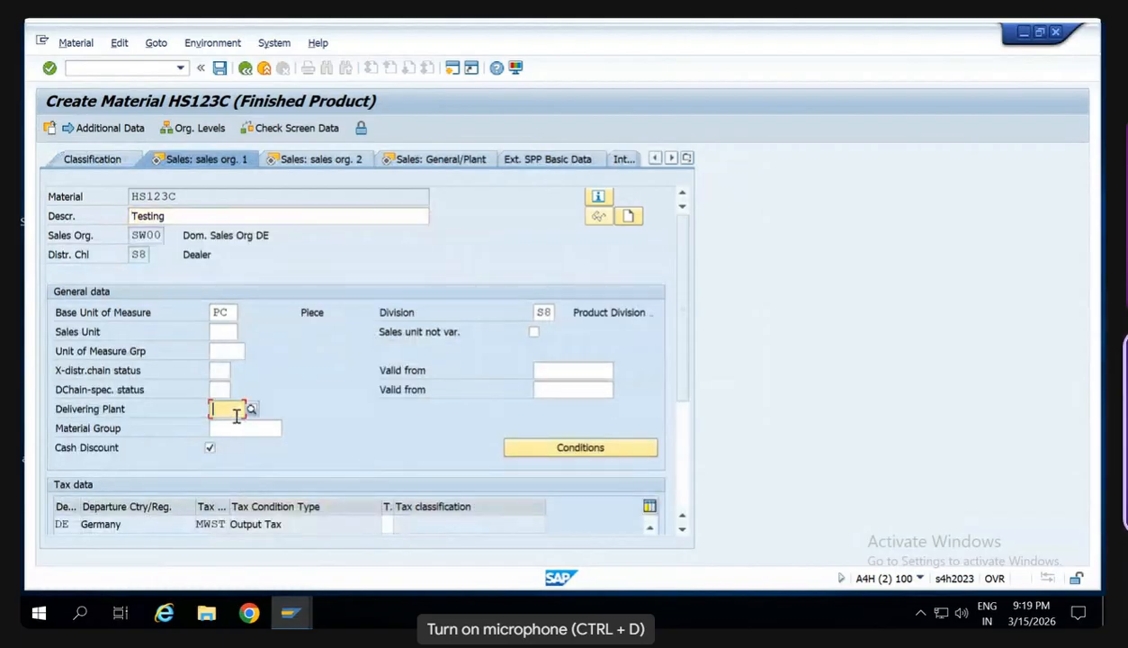
type("SW00")
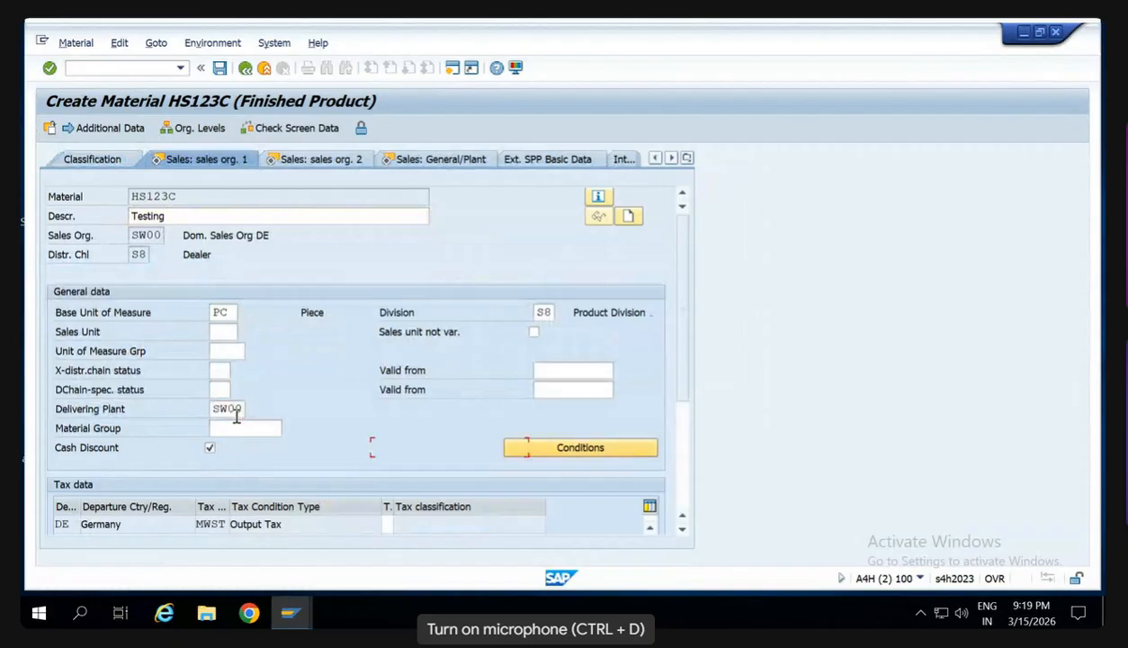
key("Return")
key("Return")
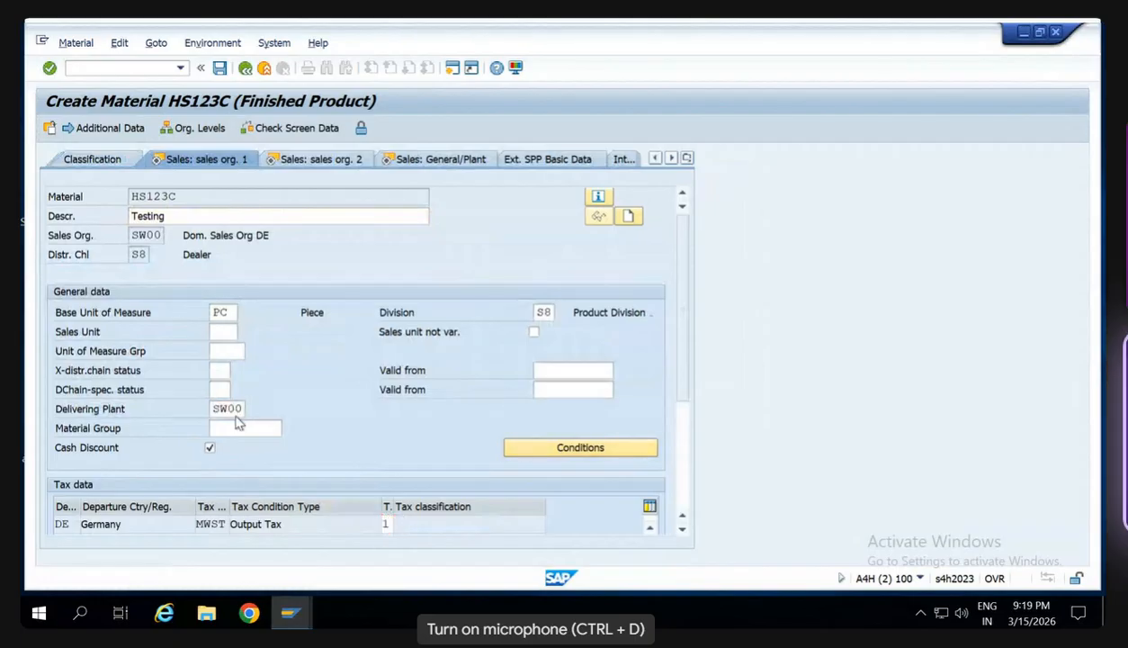
key("Return")
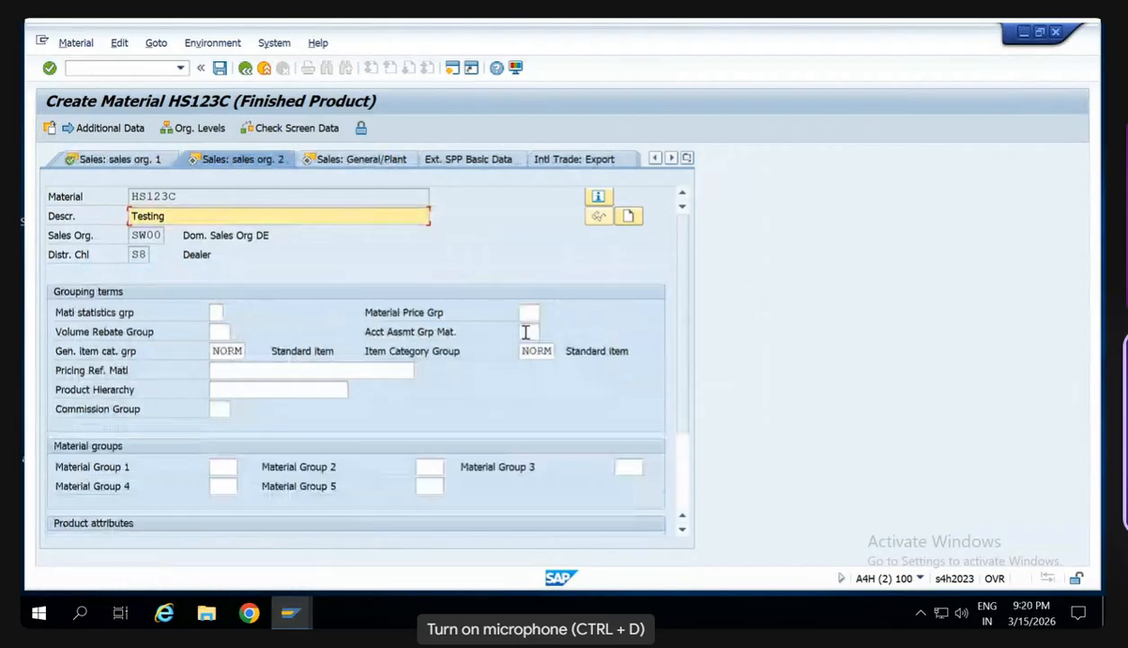
- Set the account assignment group of the material to 03 and continue to the general plant sales view
left_click(526, 332)
type("03")
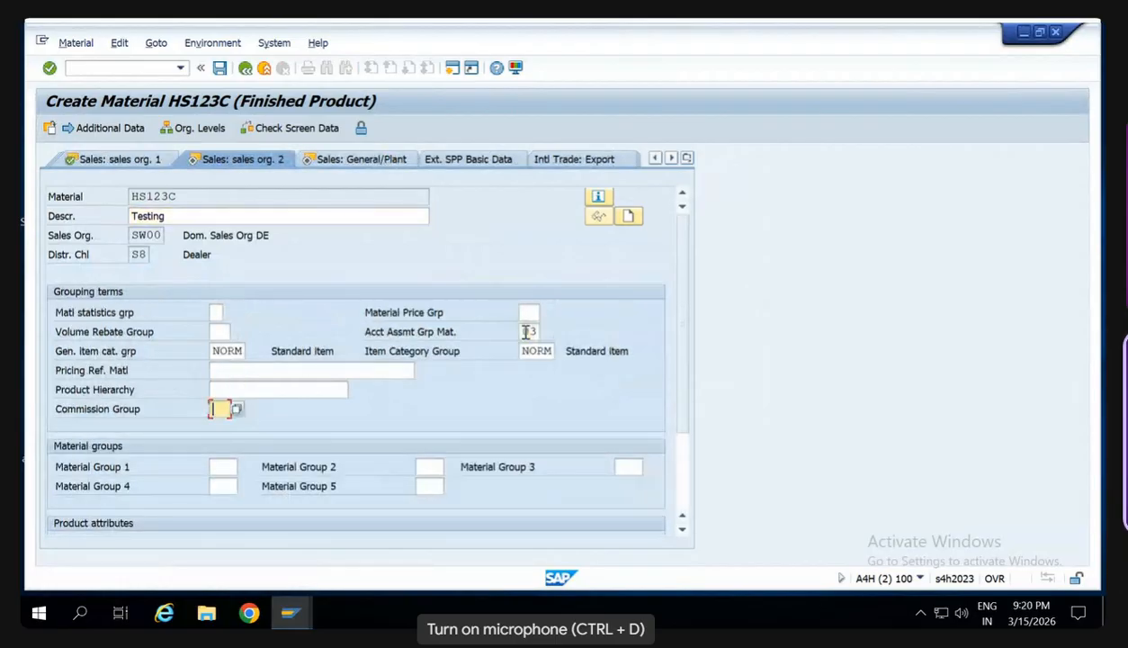
key("Return")
key("Return")
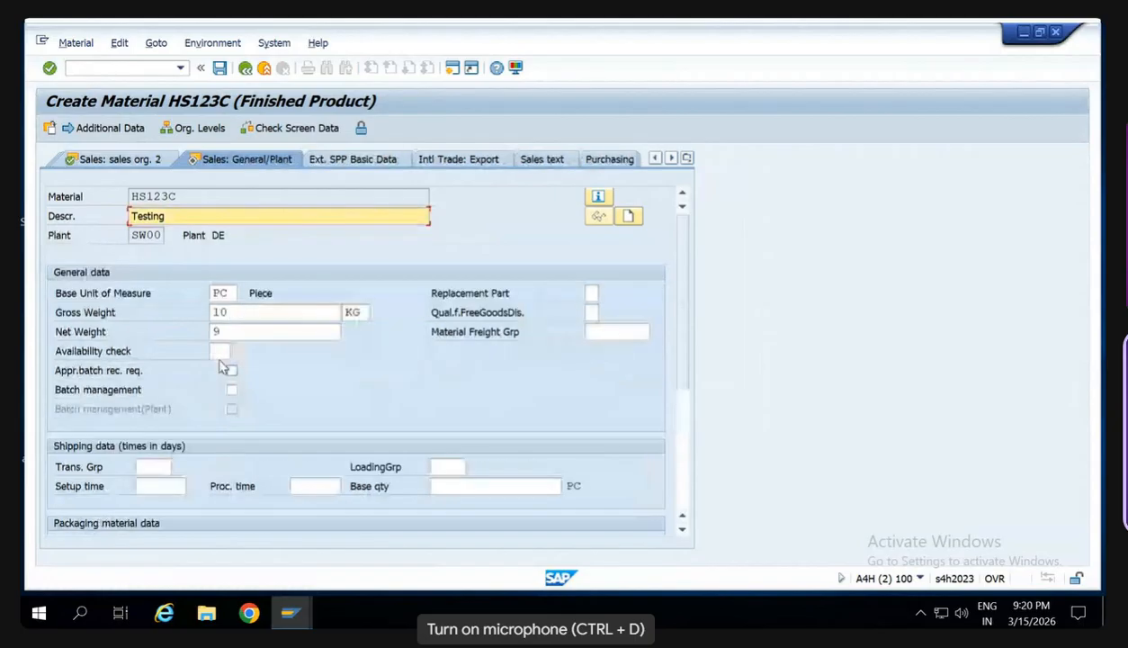
- Set the availability check to NC and both the transportation group and the loading group to 0001, and continue to MRP 1
left_click(217, 357)
type("NC")
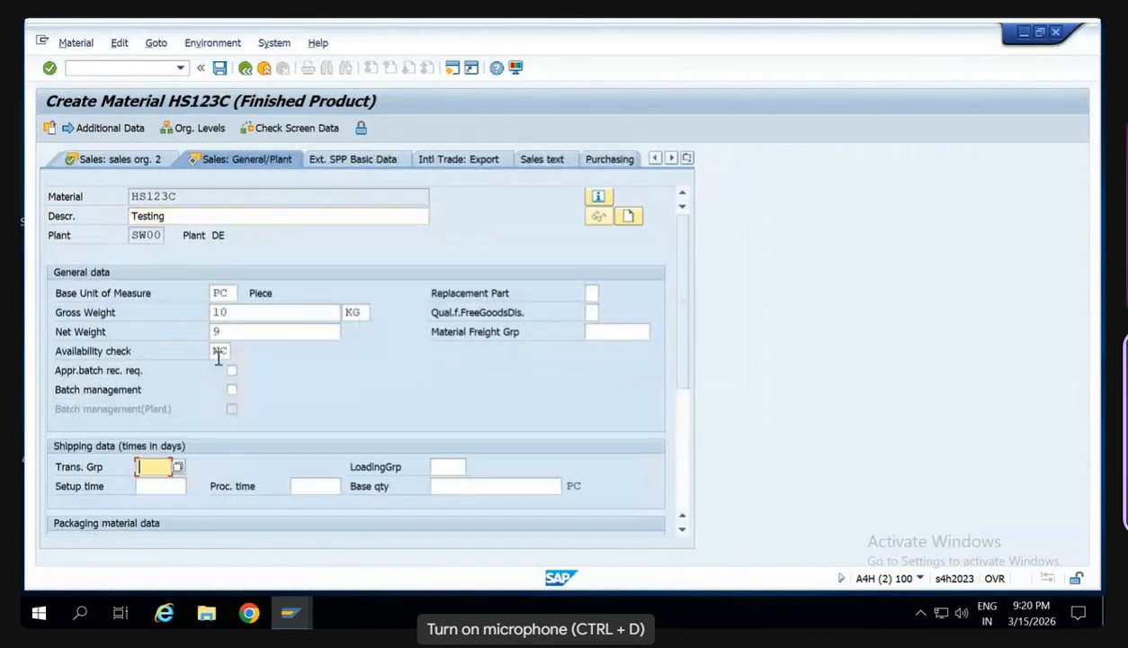
type("0000")
type("1")
key("Tab")
type("0001")
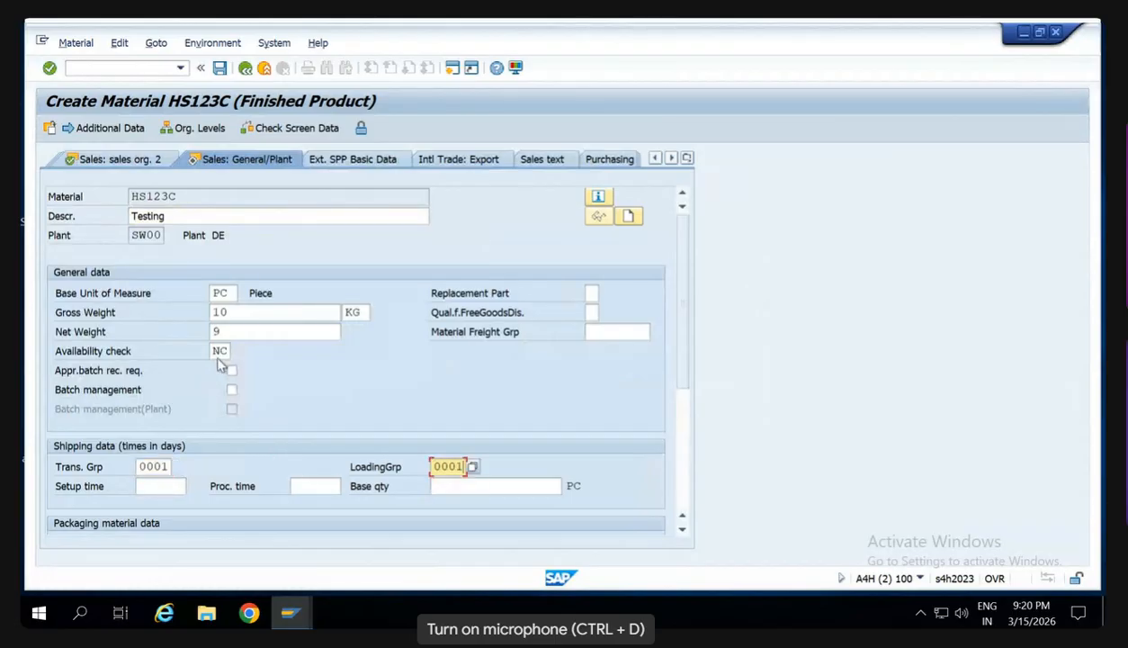
key("Return")
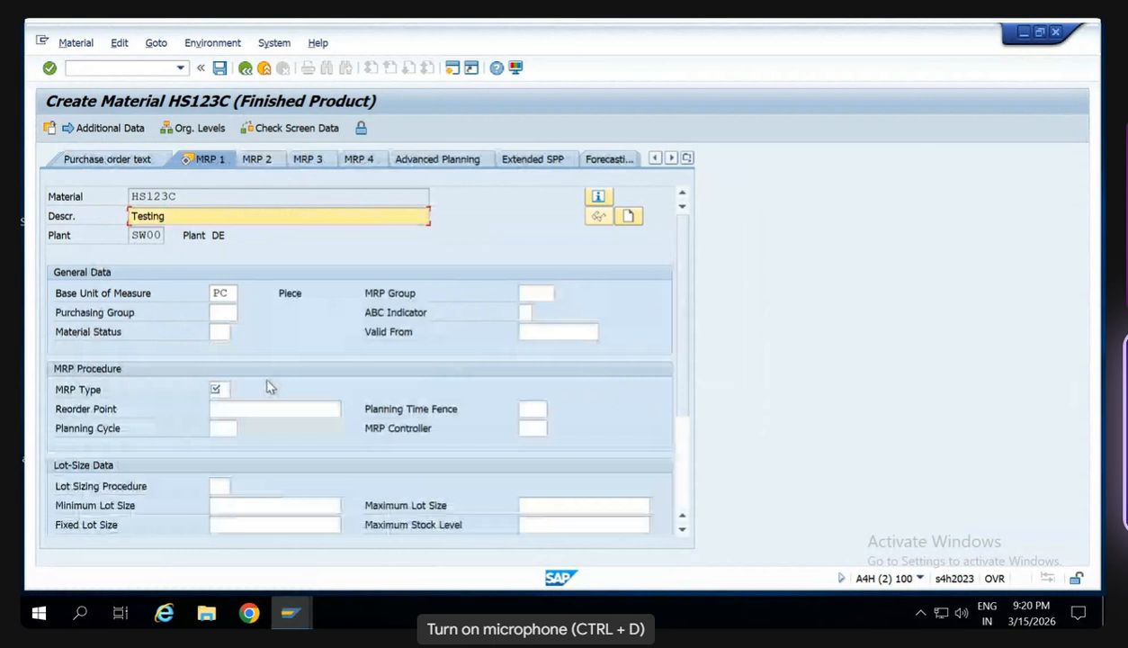
- Set the MRP type to ND and continue to the Accounting 1 view
left_click(220, 390)
type("ND")
key("Return")
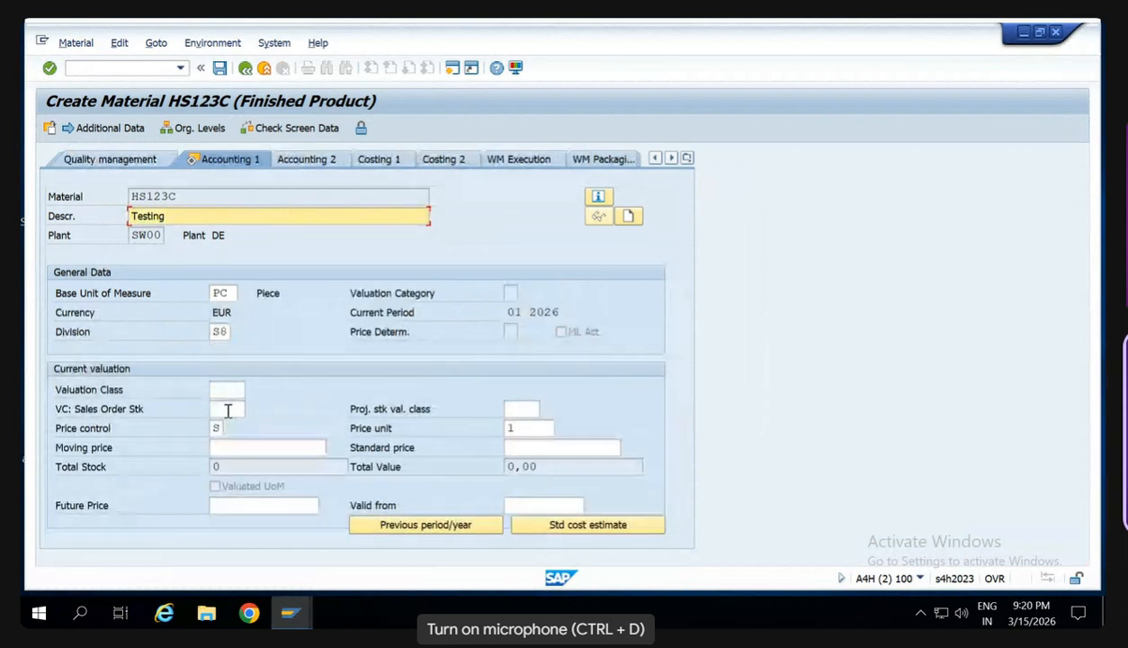
- Enter valuation class 7920 and a standard price of 10 for HS123C, and save the new material
left_click(225, 389)
type("7920")
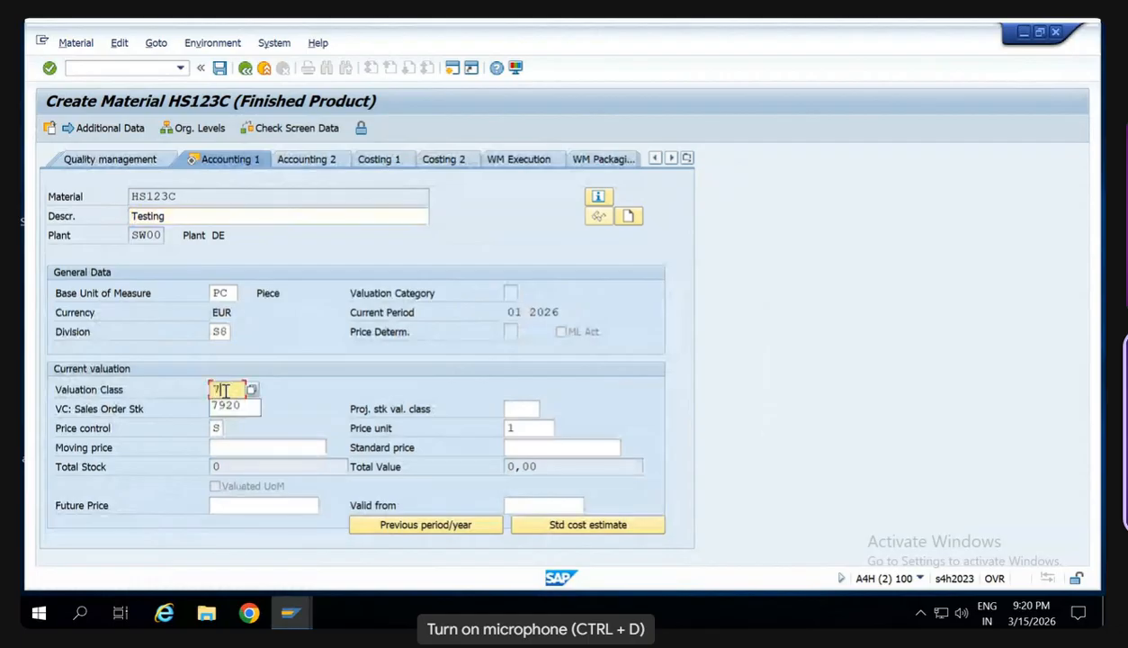
key("Tab")
key("Tab")
key("Tab")
key("Tab")
key("Tab")
key("Tab")
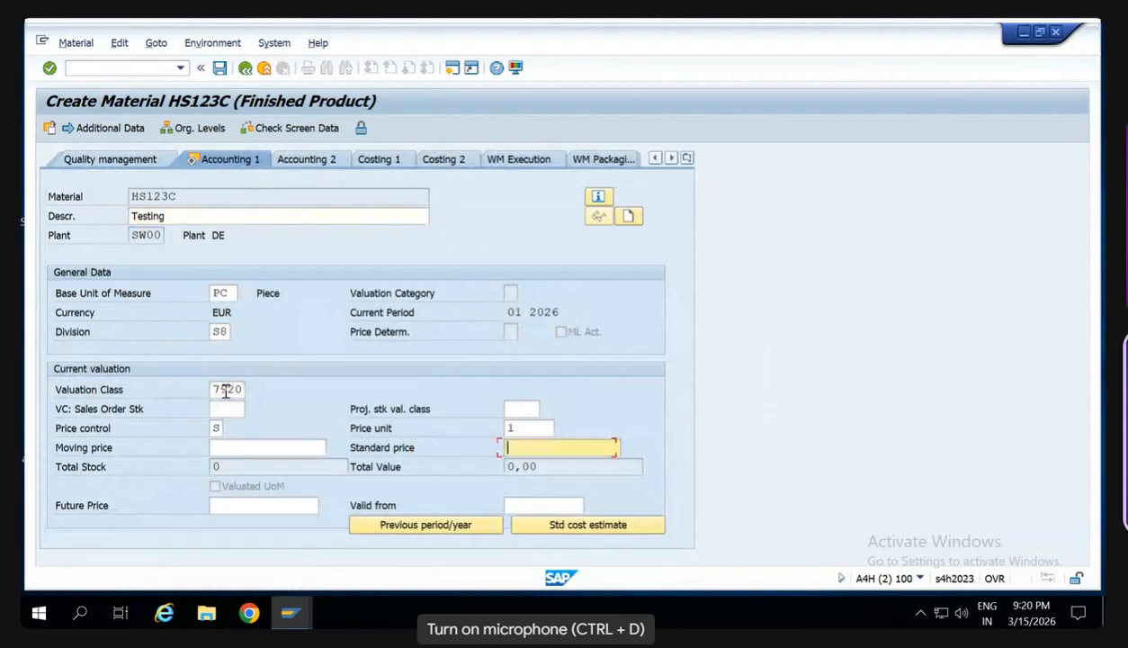
type("10")
key("Return")
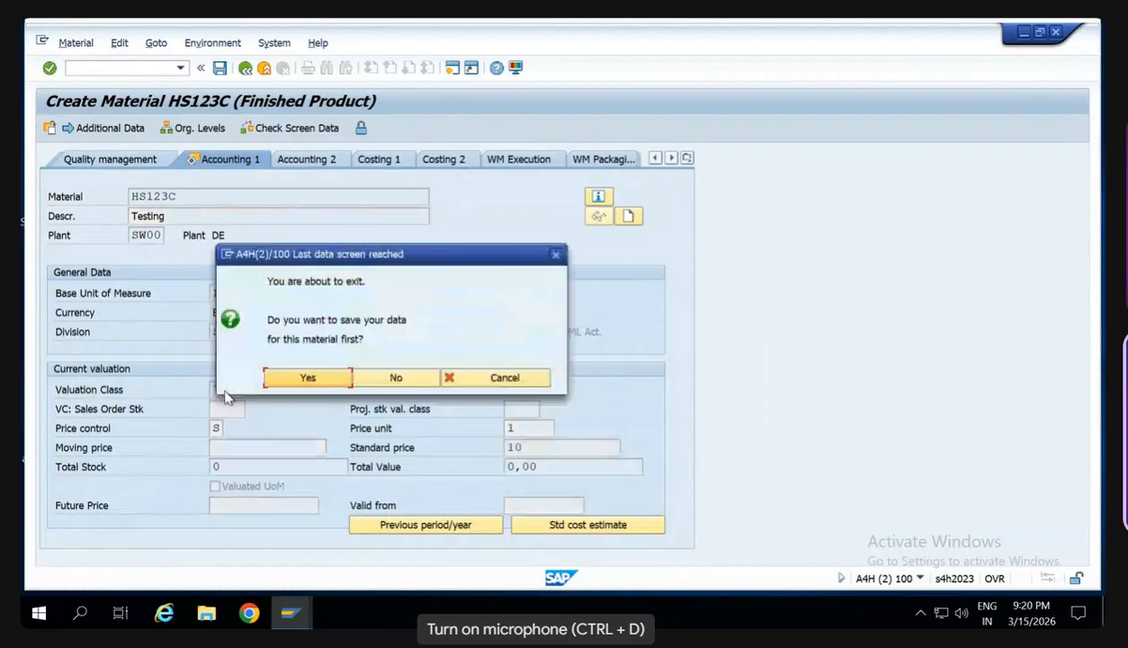
key("Return")
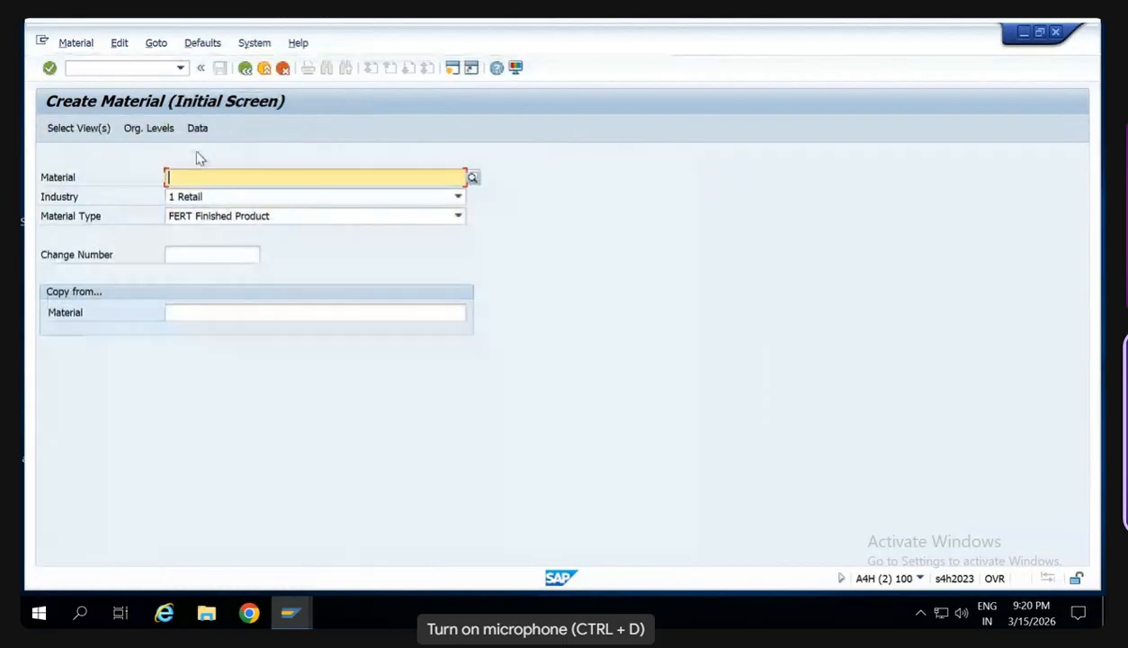
- Switch to the goods movement transaction MIGO and enter HS123C as the material of the goods receipt
left_click(122, 69)
type("/n")
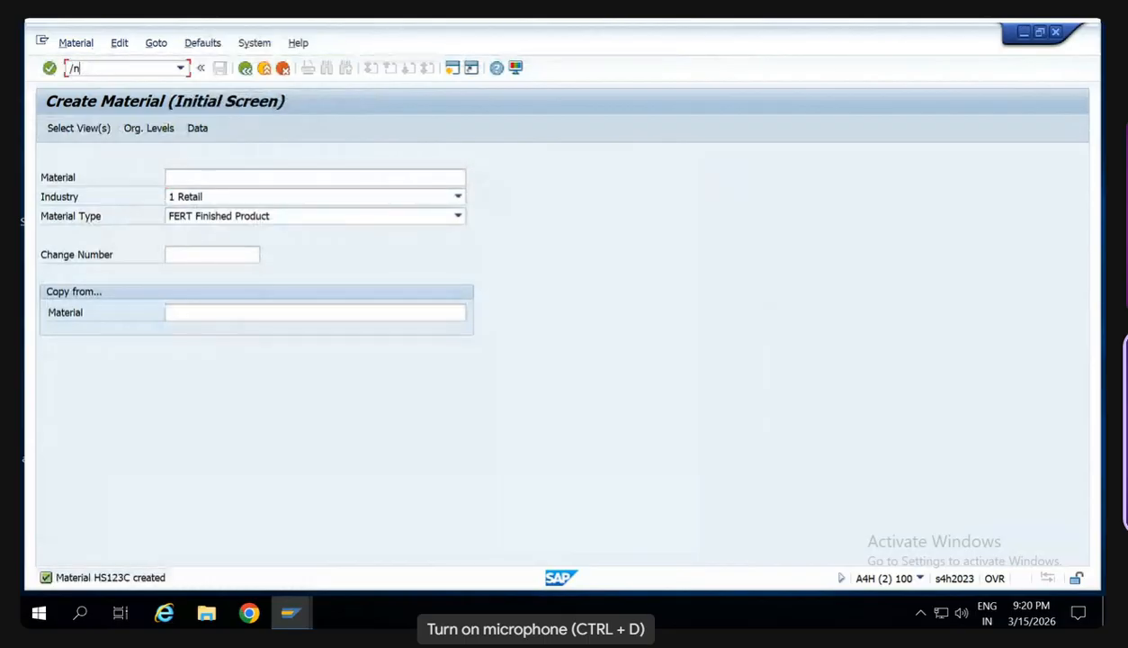
type("migo")
key("Return")
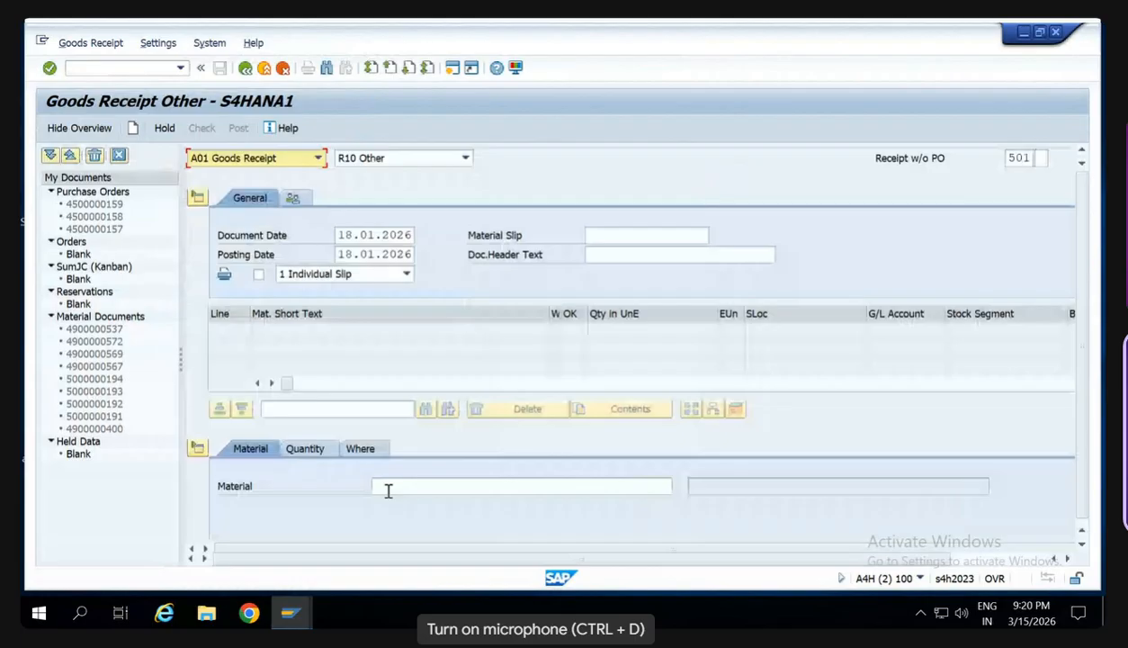
left_click(388, 490)
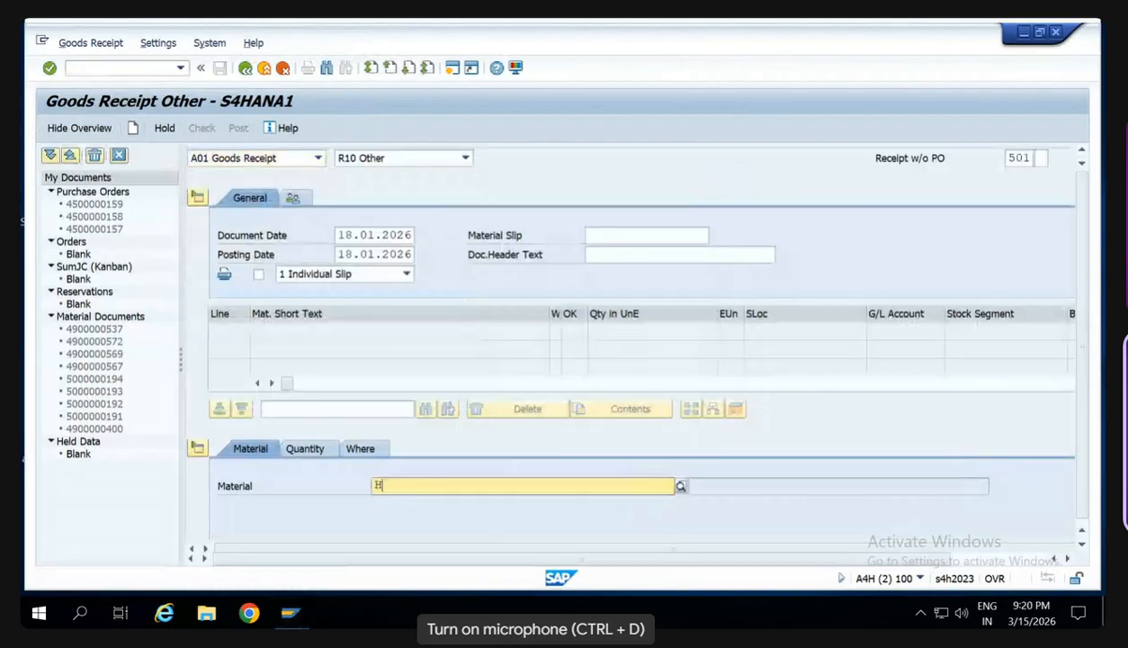
type("HS123C")
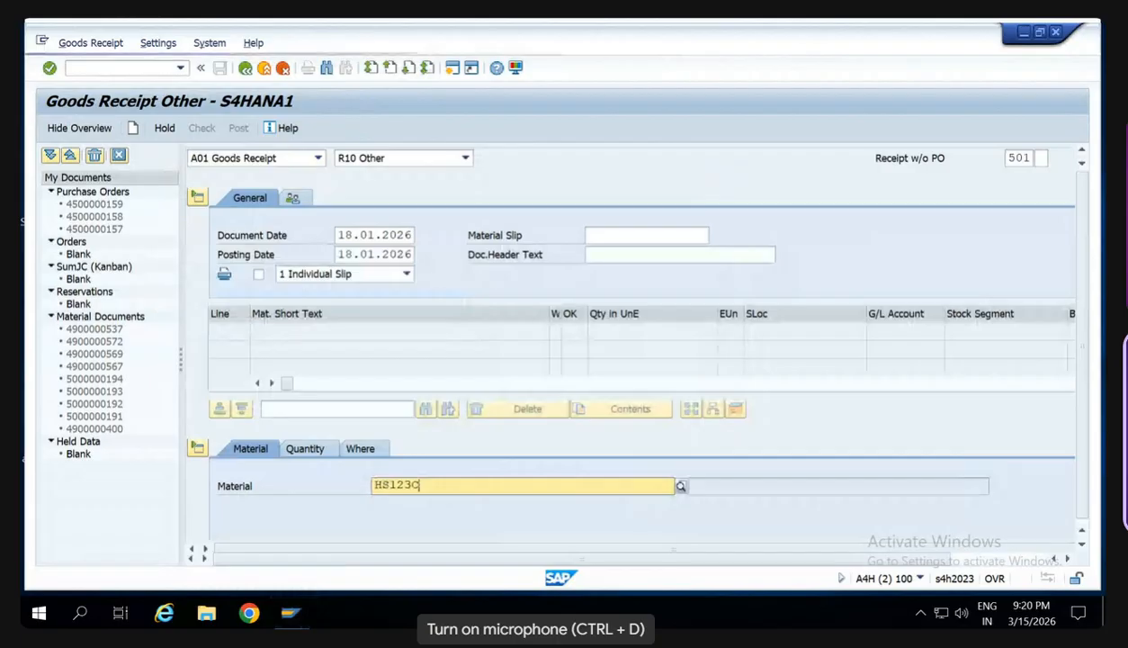
key("Return")
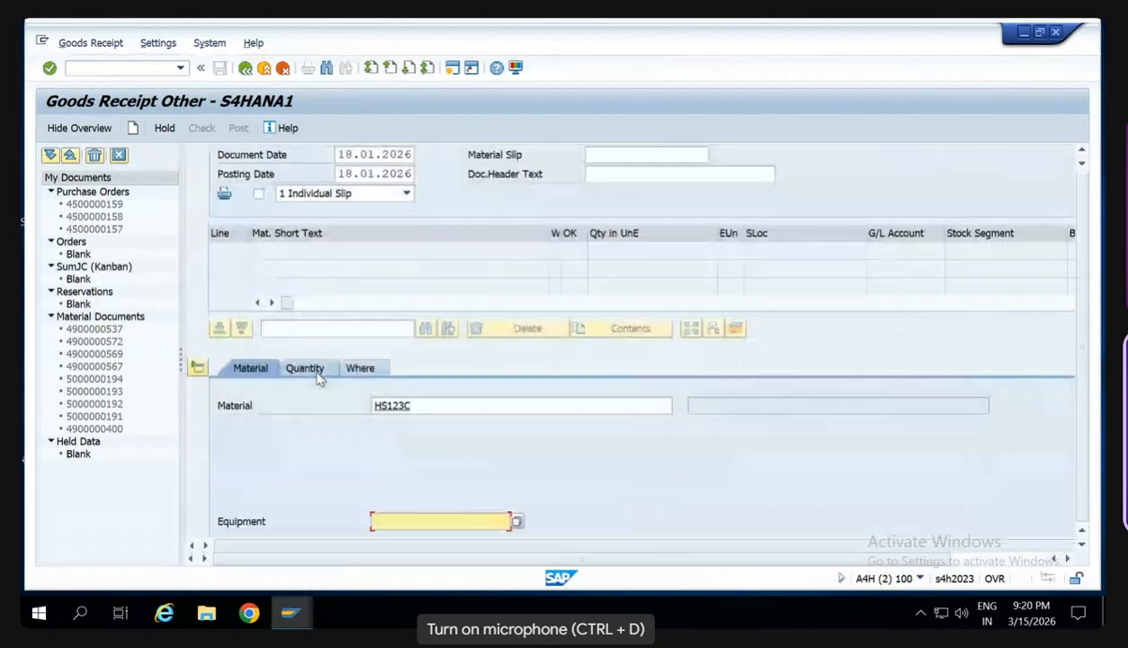
left_click(315, 373)
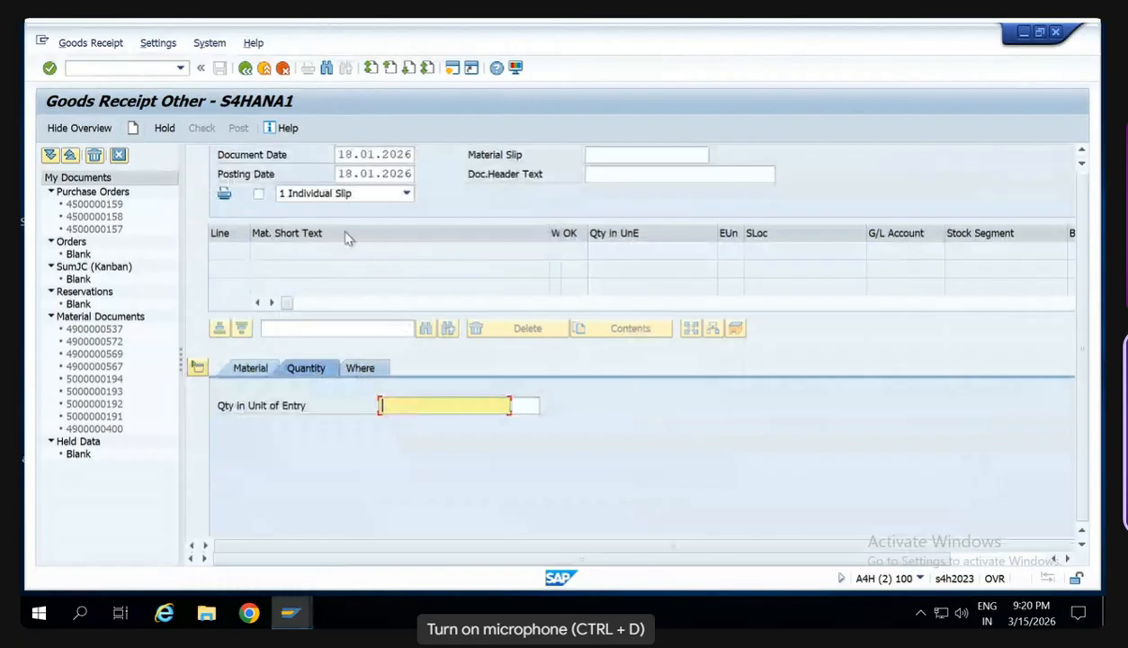
scroll(342, 230, "up", 2)
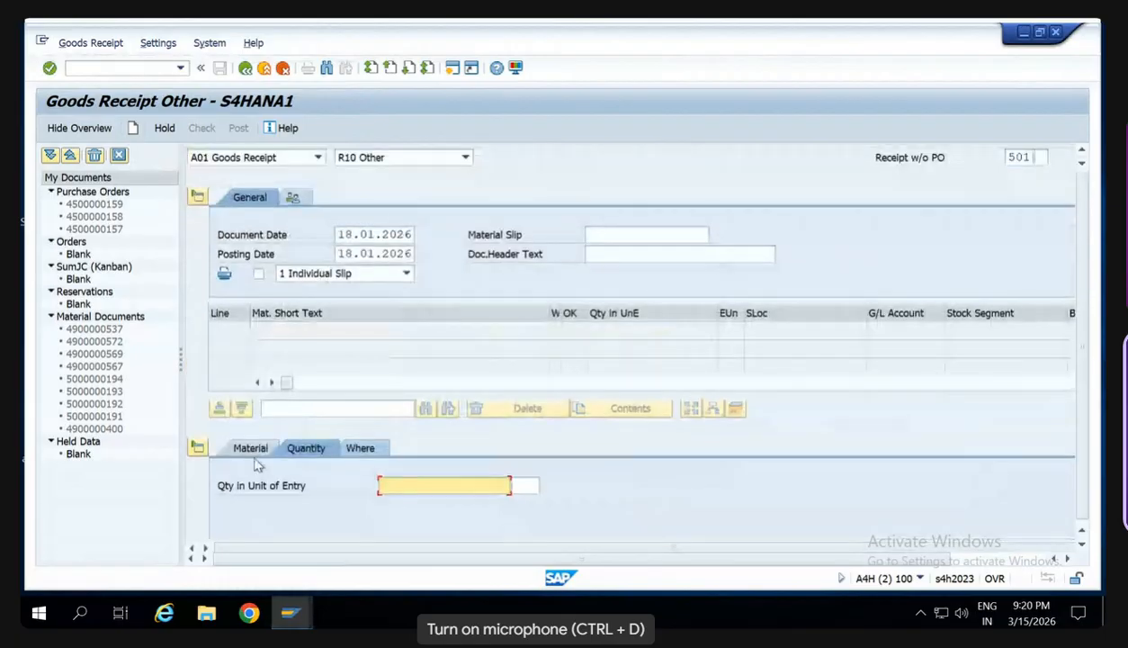
left_click(252, 449)
type("HS123C")
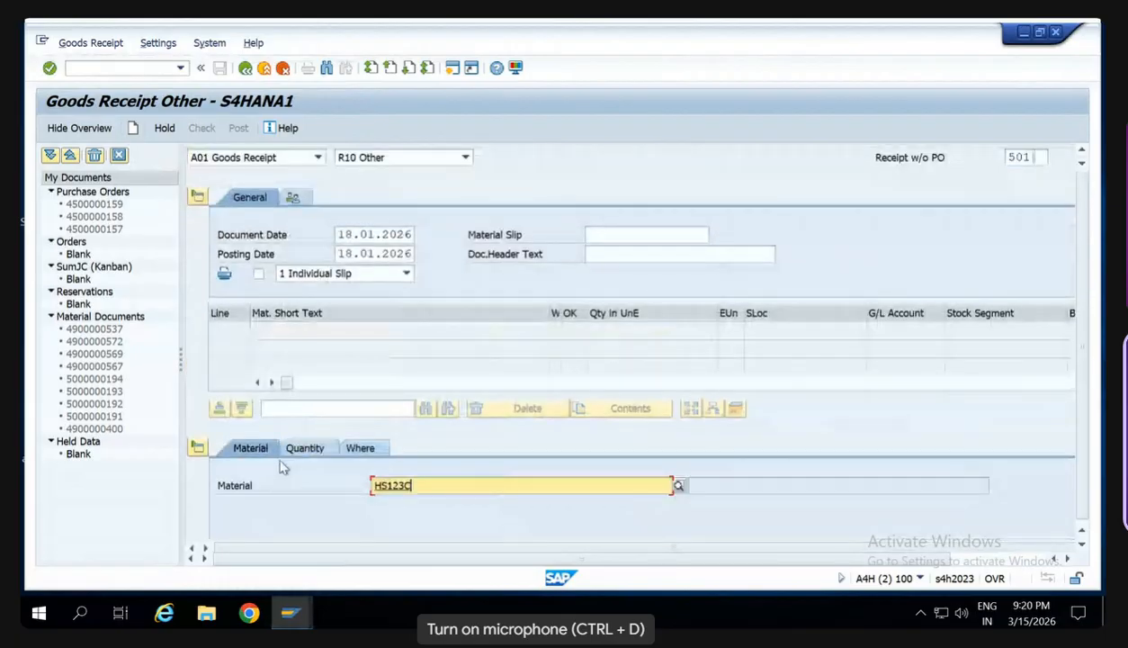
left_click_drag(413, 486, 355, 484)
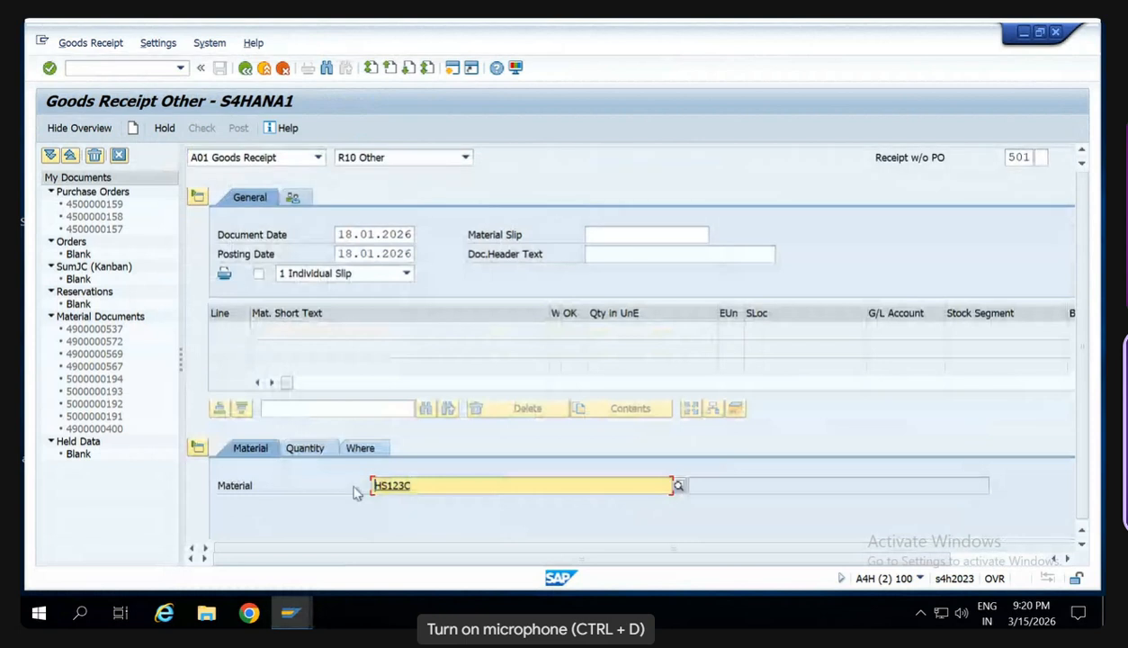
- Open the Create Condition Records transaction in a new session and choose condition type SW00
left_click(90, 67)
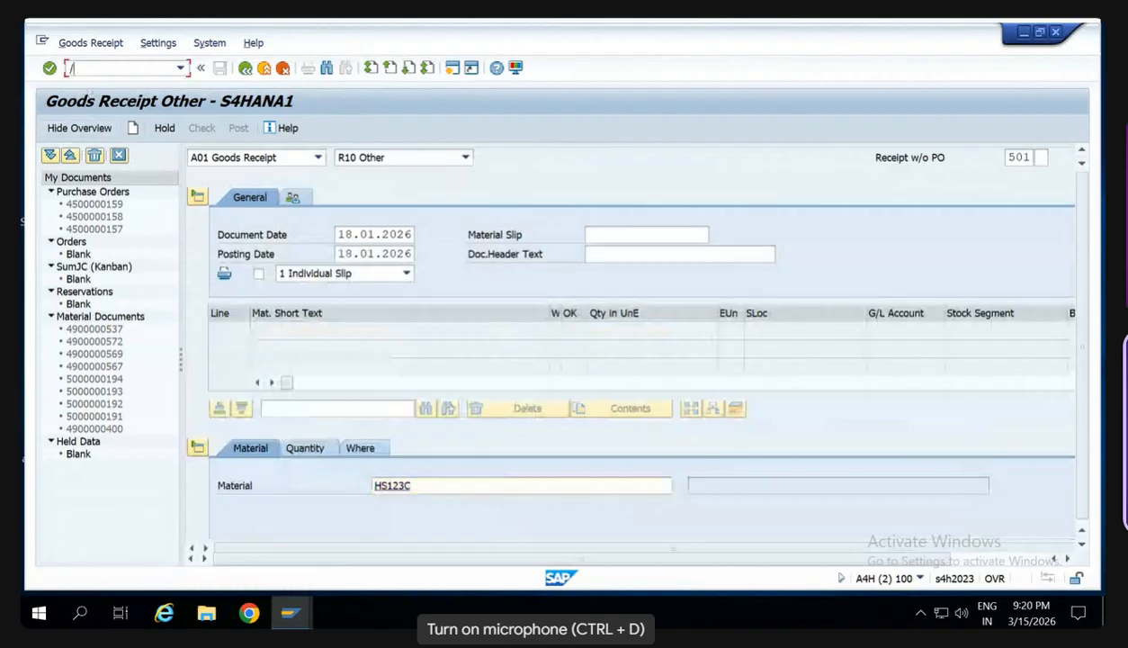
type("/o")
type("migo")
key("Return")
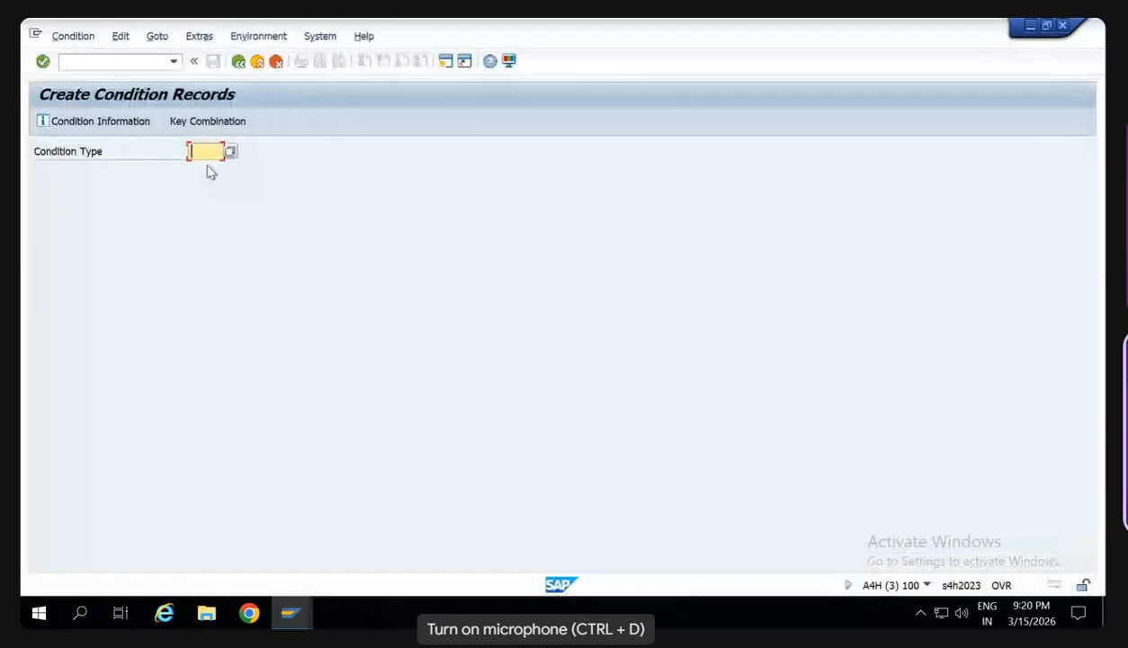
type("SW00")
key("Return")
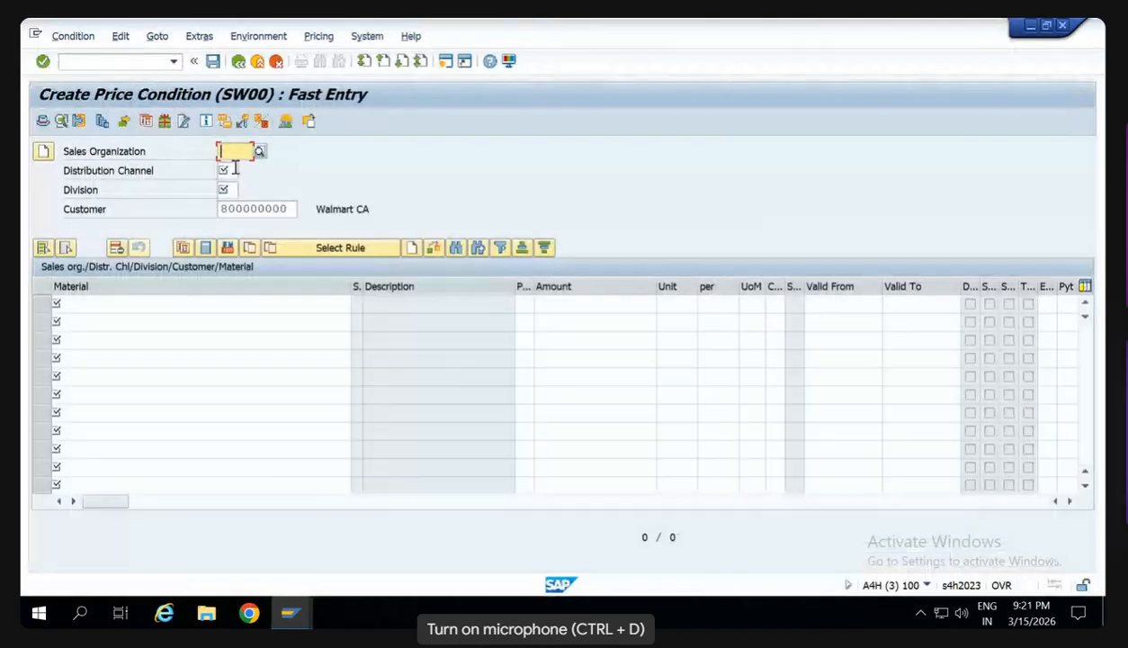
- Enter sales organization SW00, distribution channel S8 and division S8 for the price condition
key("F4")
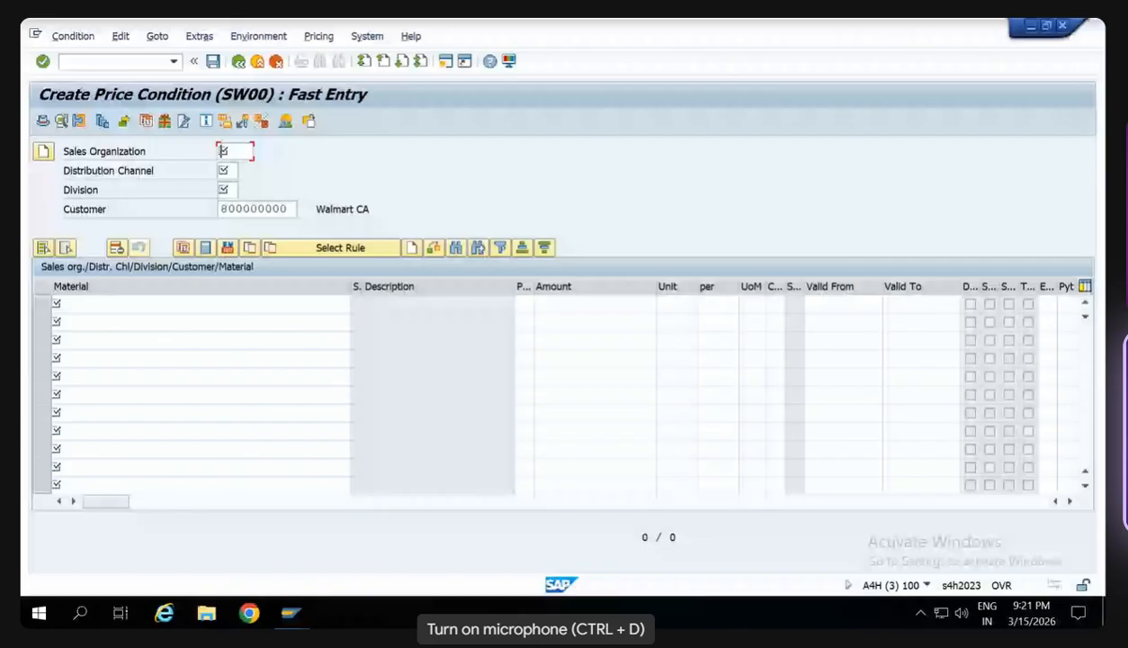
type("SW00")
key("Tab")
type("S8")
key("Tab")
type("S8")
key("Tab")
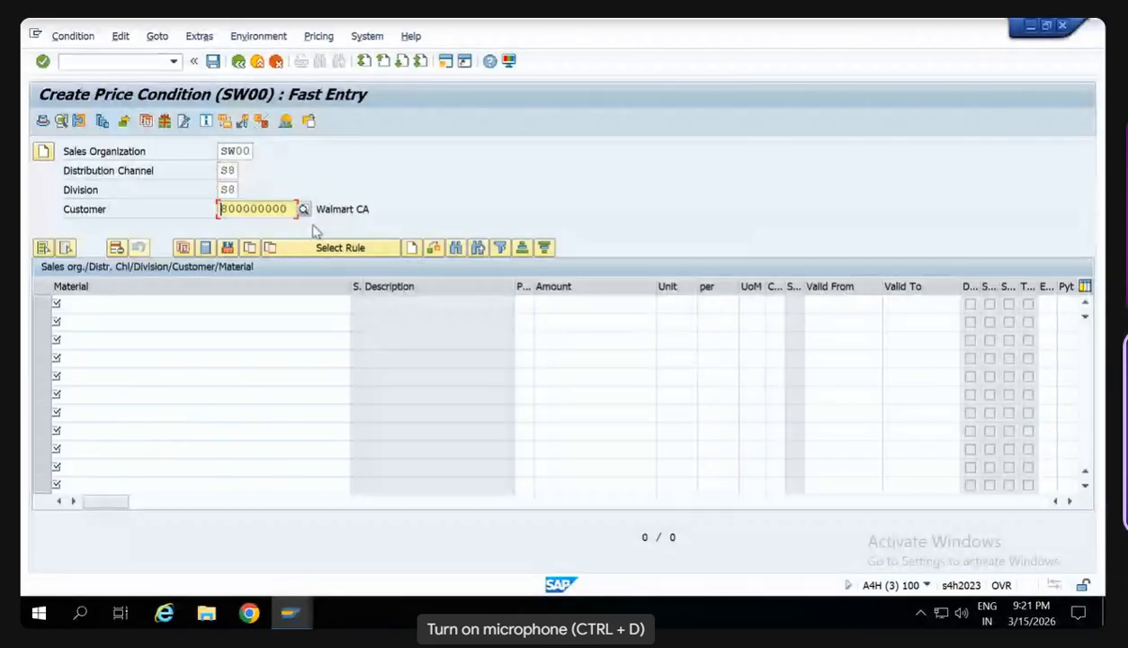
- Look up the customers of company code SW00 in country DE and choose the one named Testing
key("Return")
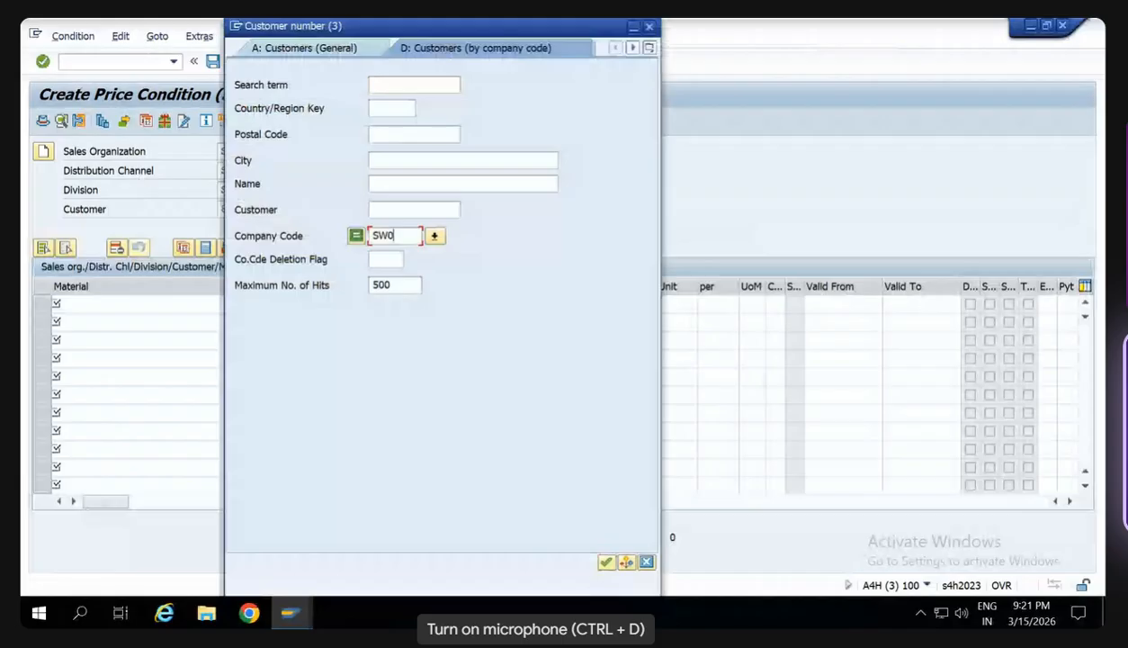
type("0")
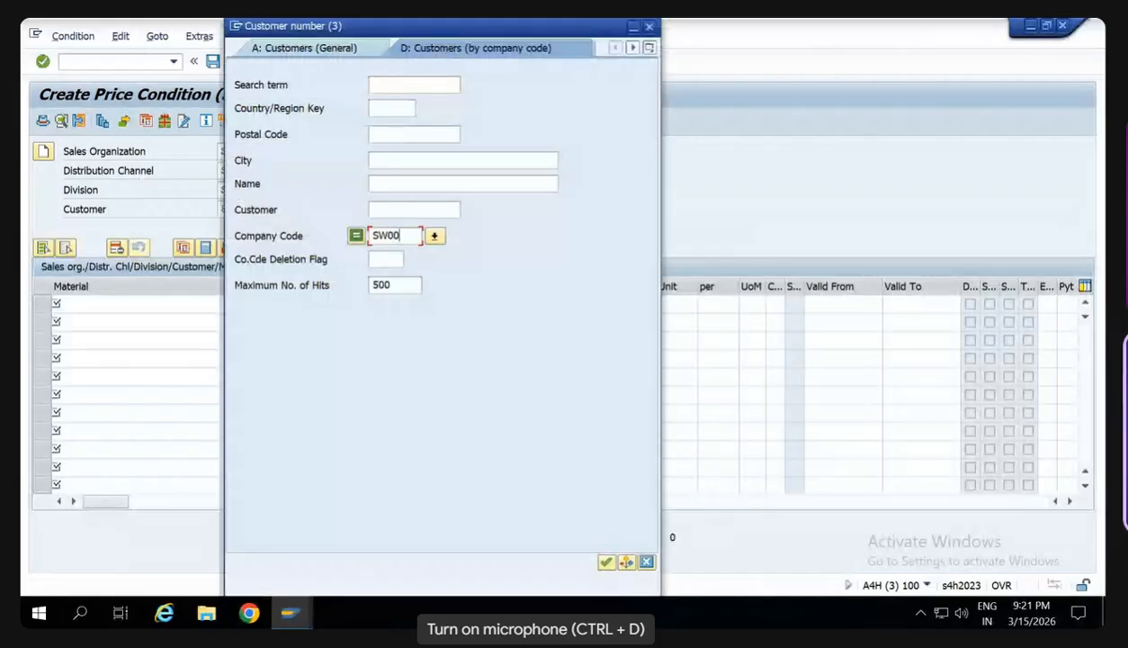
key("Return")
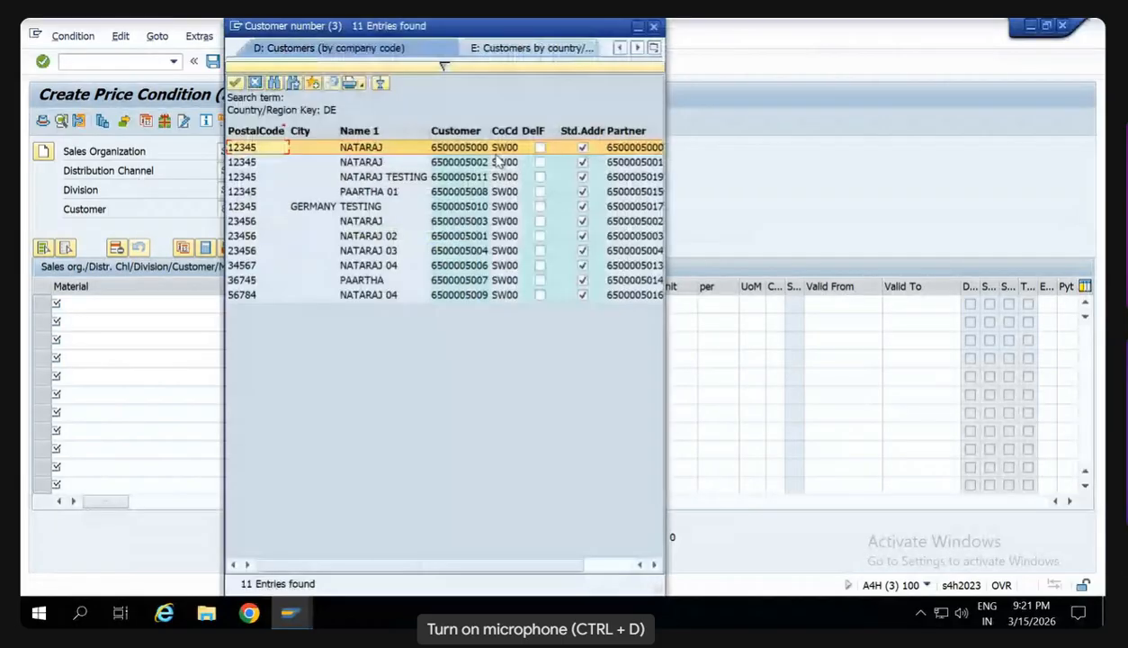
double_click(483, 210)
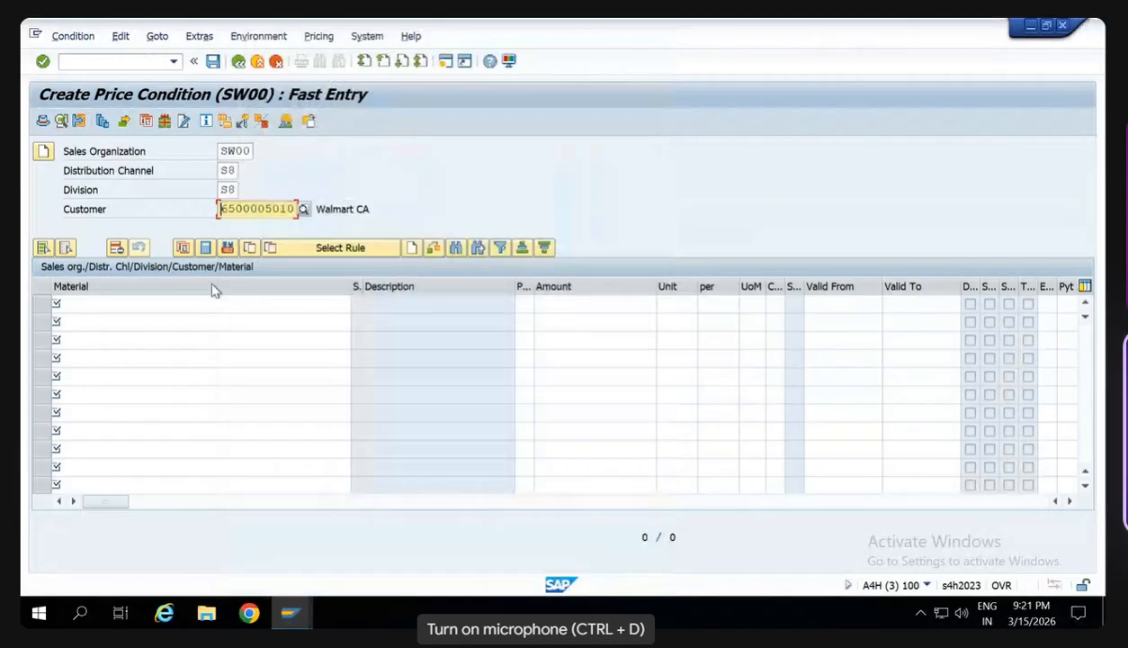
- Enter material HS123B with an amount of 200 in the first condition row
left_click(214, 303)
type("HS")
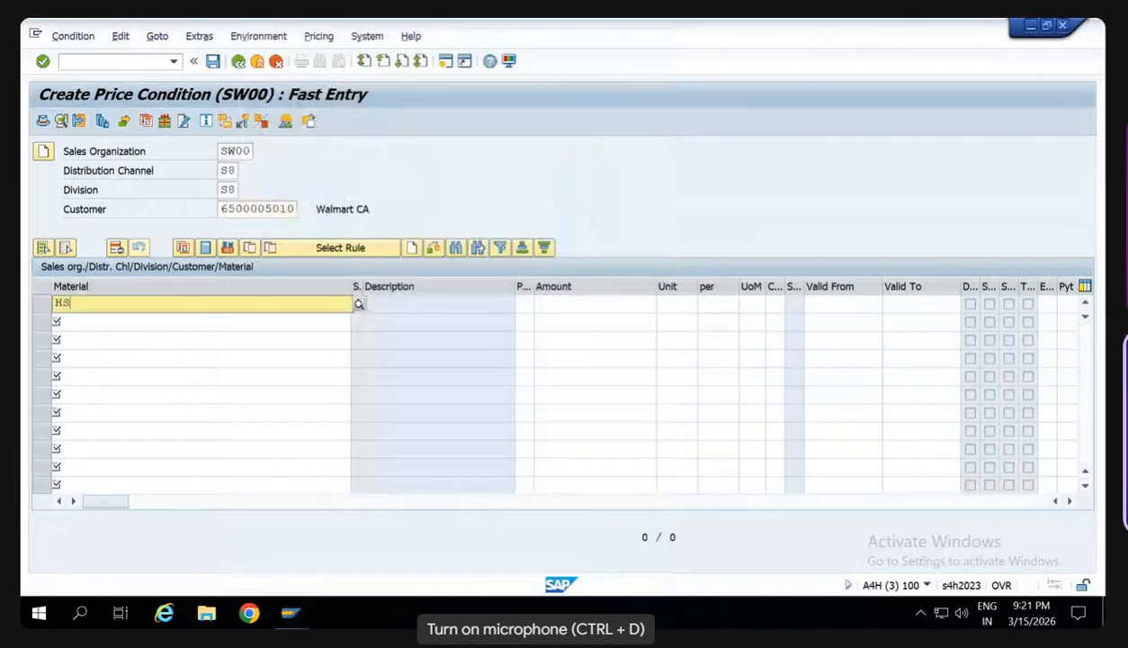
type("123B")
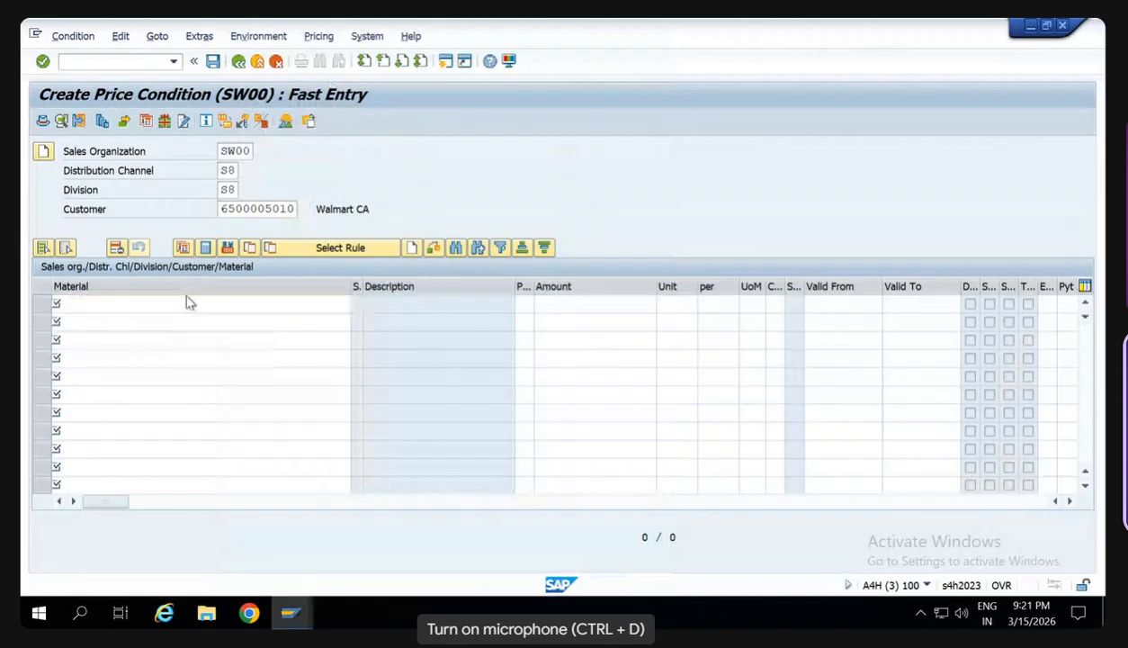
key("Tab")
type("200")
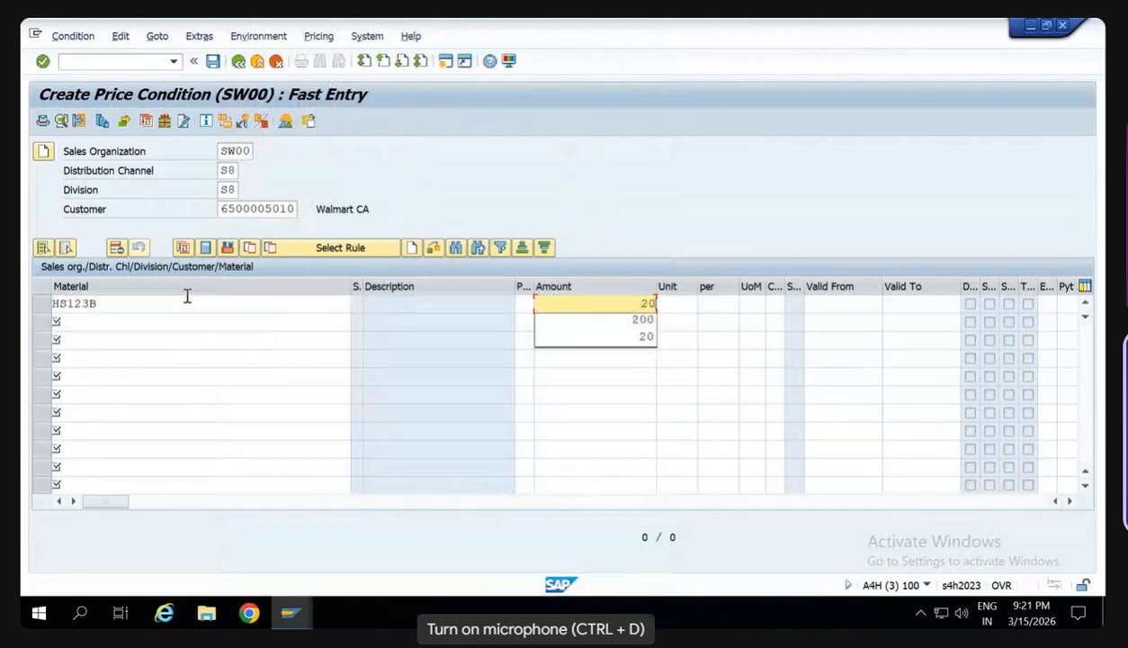
- Add material HS123C with an amount of 300 in the second row, save the condition records and close this session
left_click(85, 322)
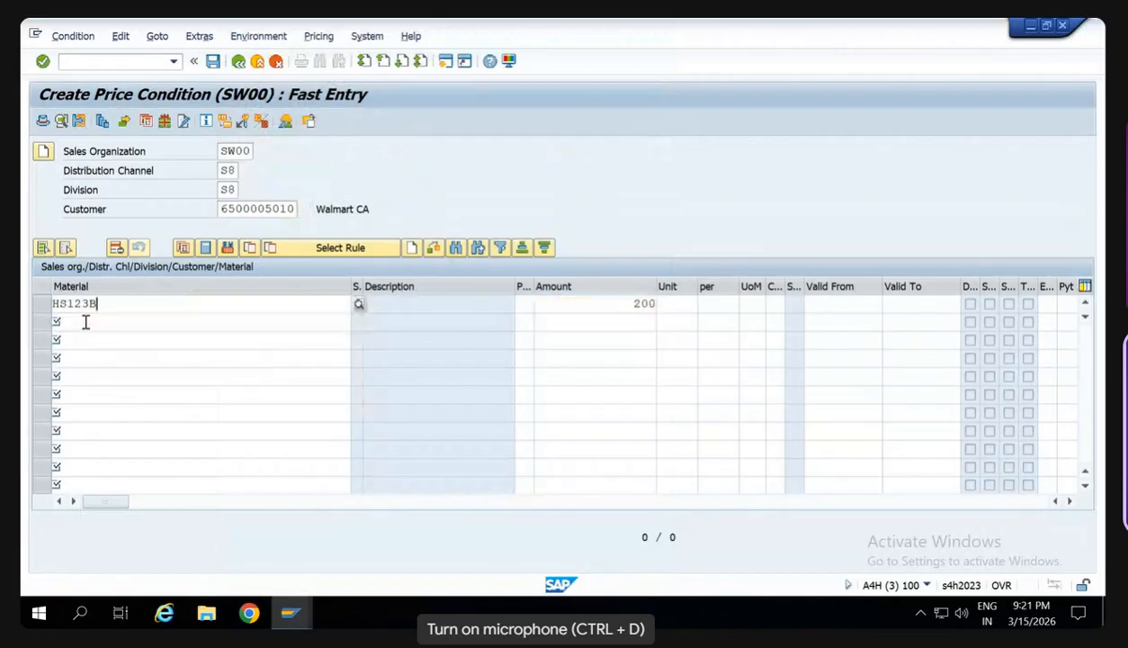
type("HS123C")
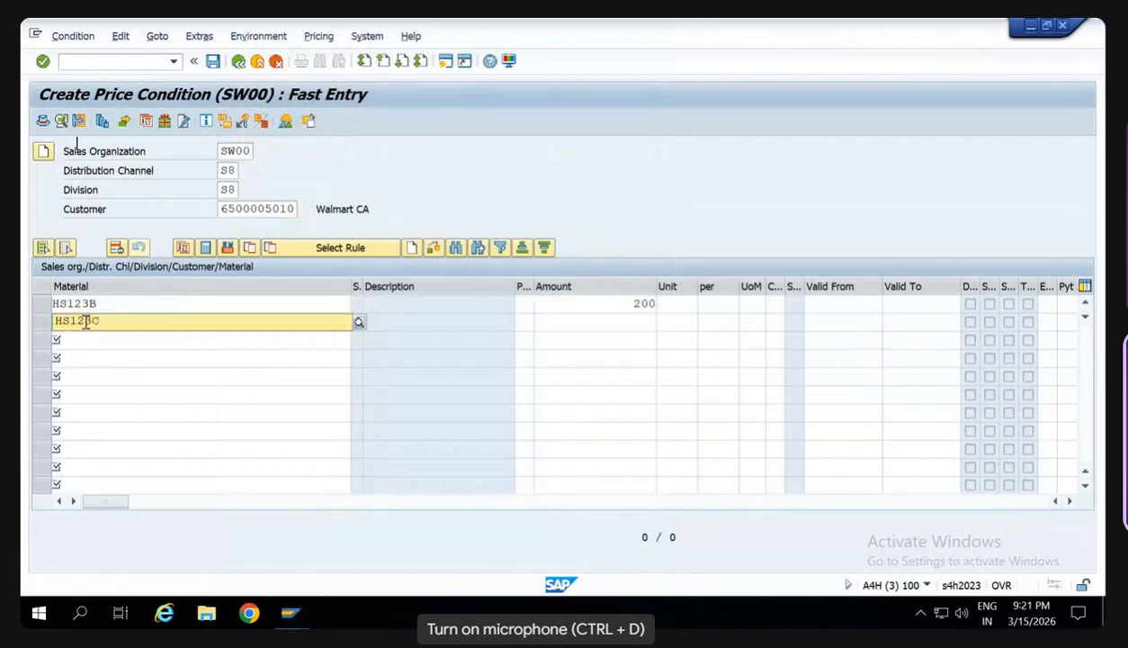
key("Tab")
type("300")
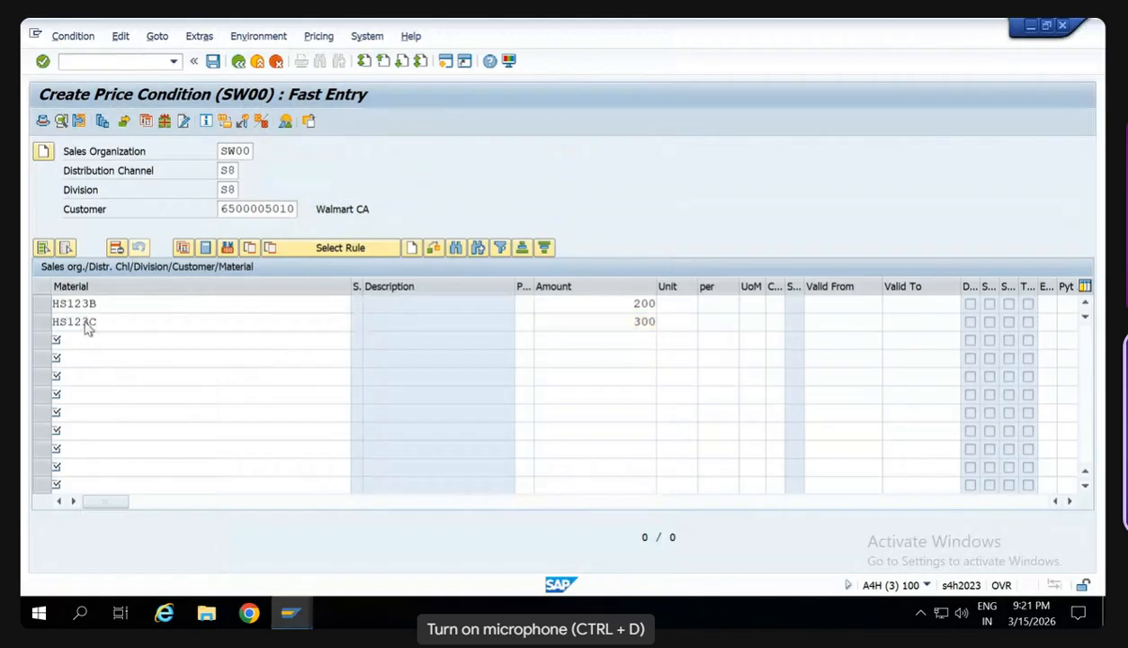
key("Return")
key("ctrl+s")
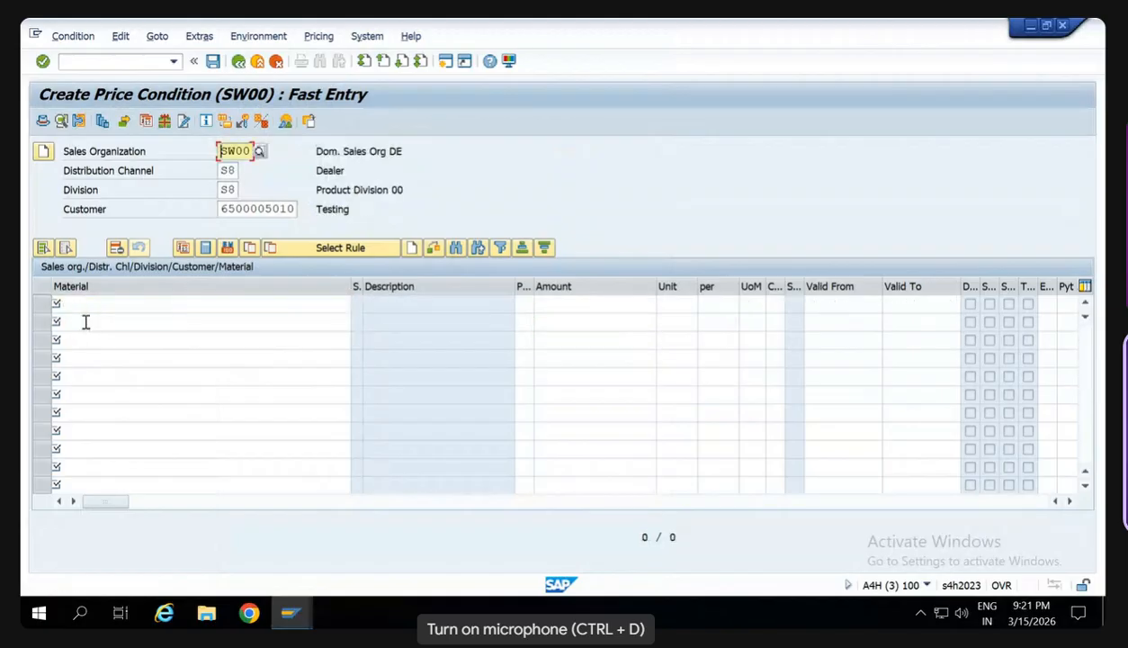
left_click(1063, 27)
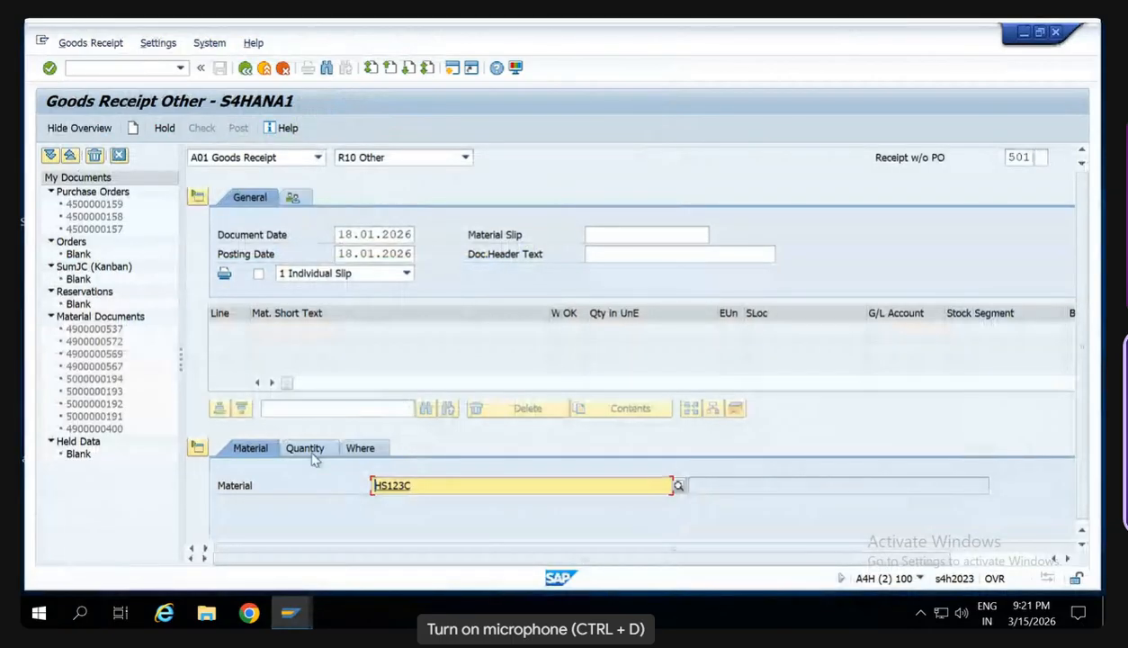
- Enter a quantity of 100 for HS123C in the goods receipt and set the item's movement type to 561
key("Return")
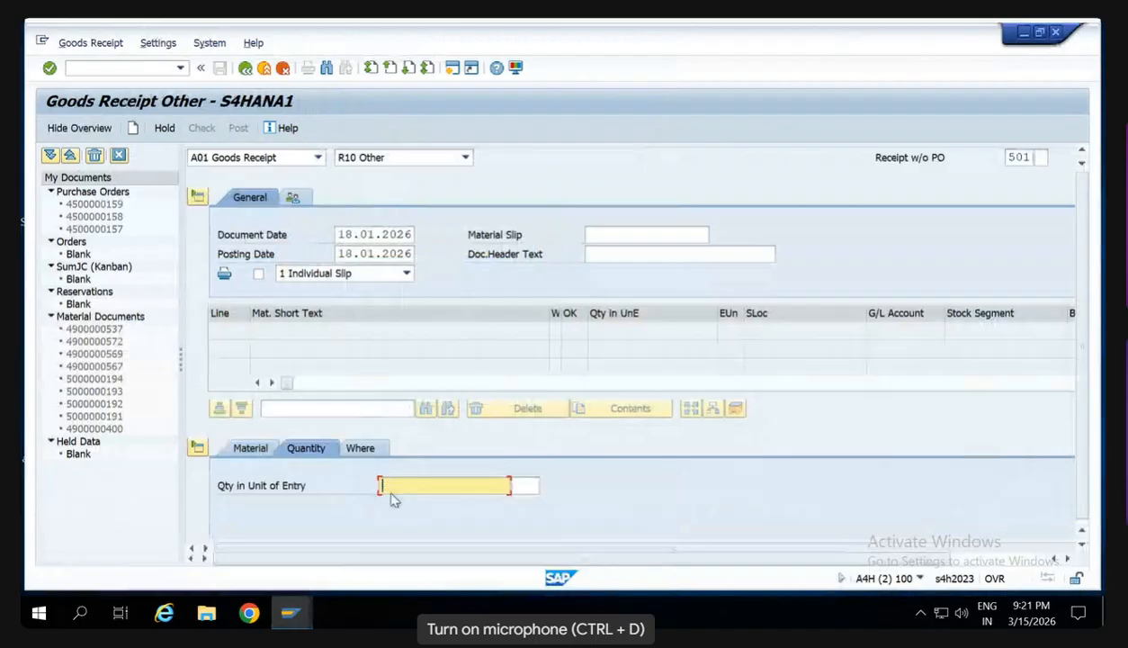
type("100")
key("Return")
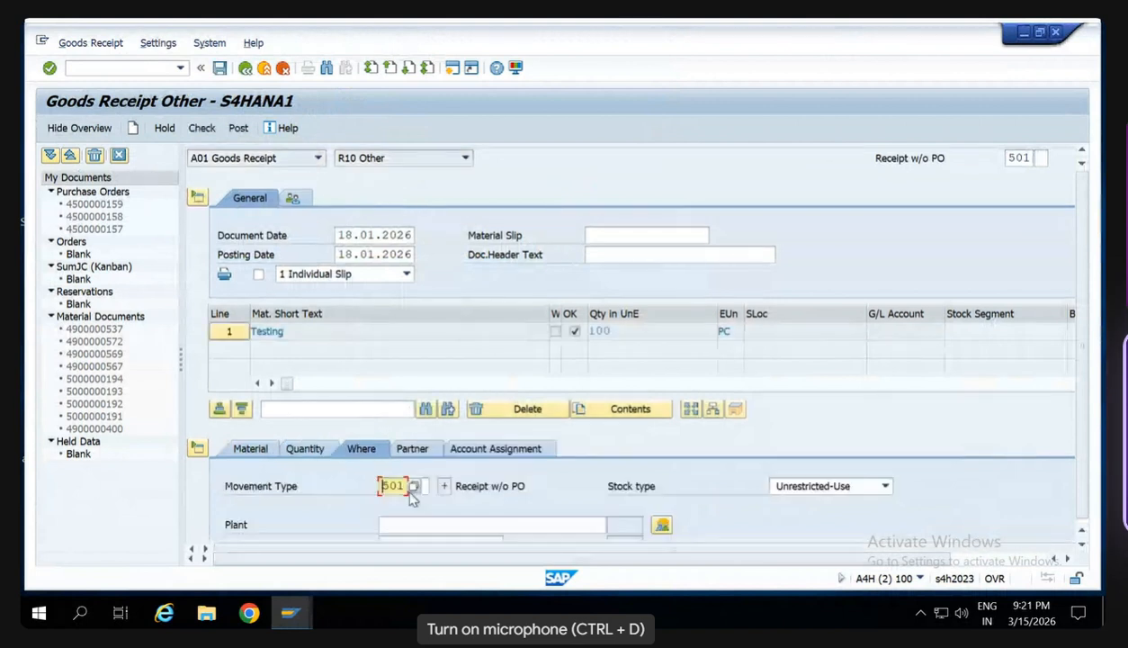
key("Tab")
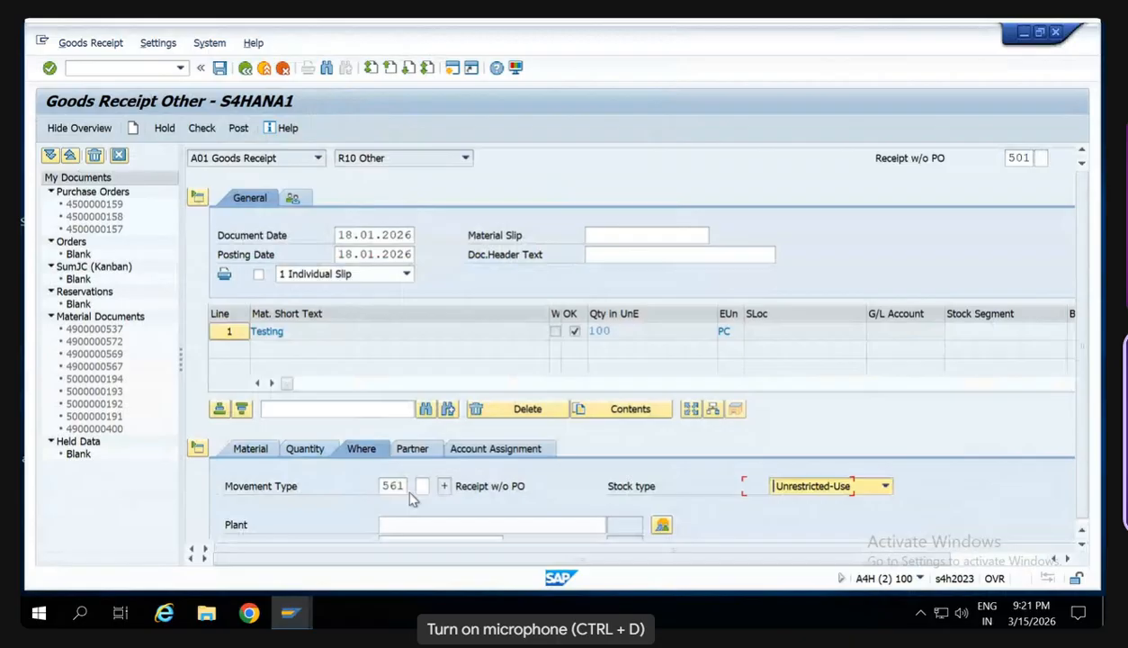
- Enter plant SW01 and storage location SW00 for the receipt item, and try to post the goods receipt
scroll(412, 499, "down", 3)
left_click(404, 368)
type("S")
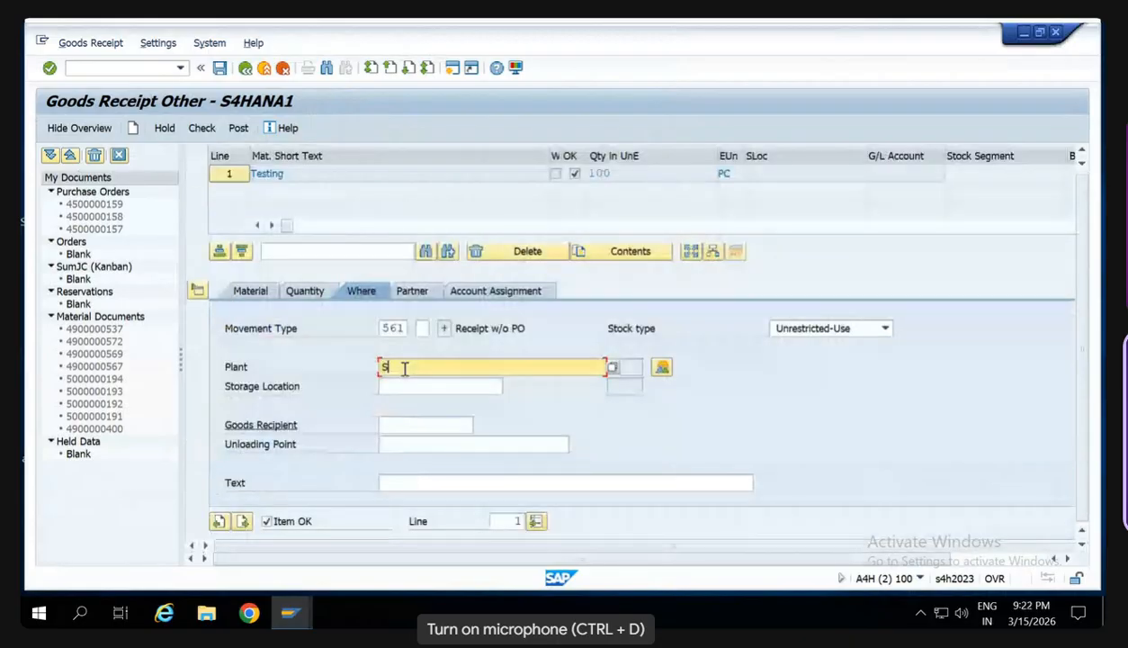
type("W01")
key("Tab")
type("SW00")
key("Return")
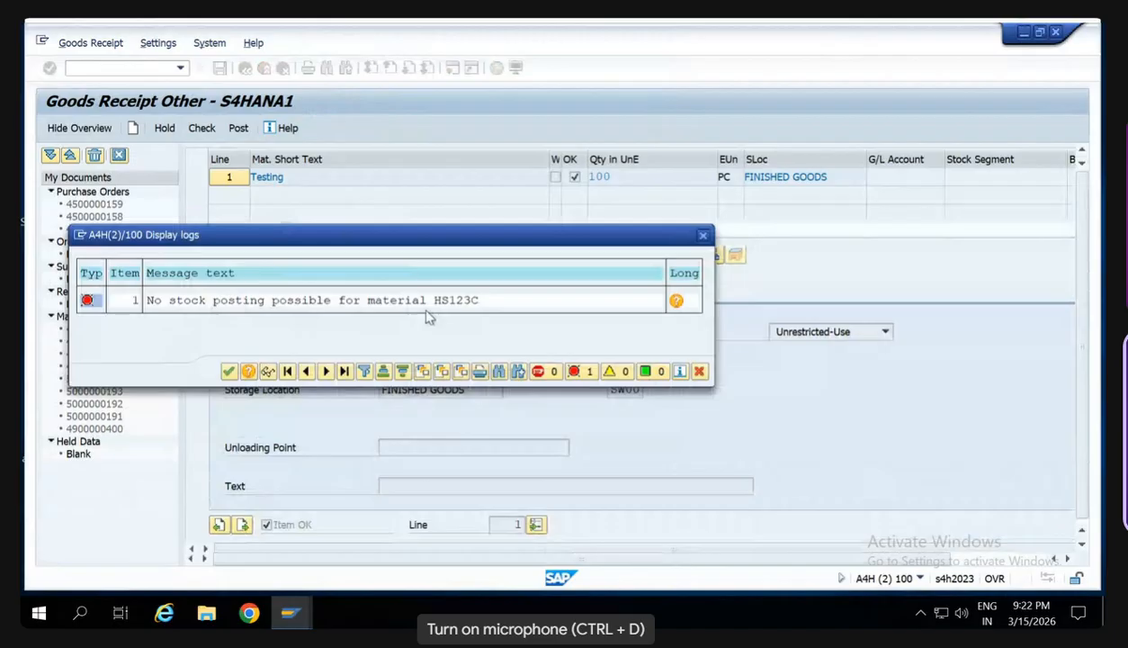
- Switch to the SD training PDF in Edge and review the MIGO error notes on posting periods, plant parameters and stock posting
left_click(760, 25)
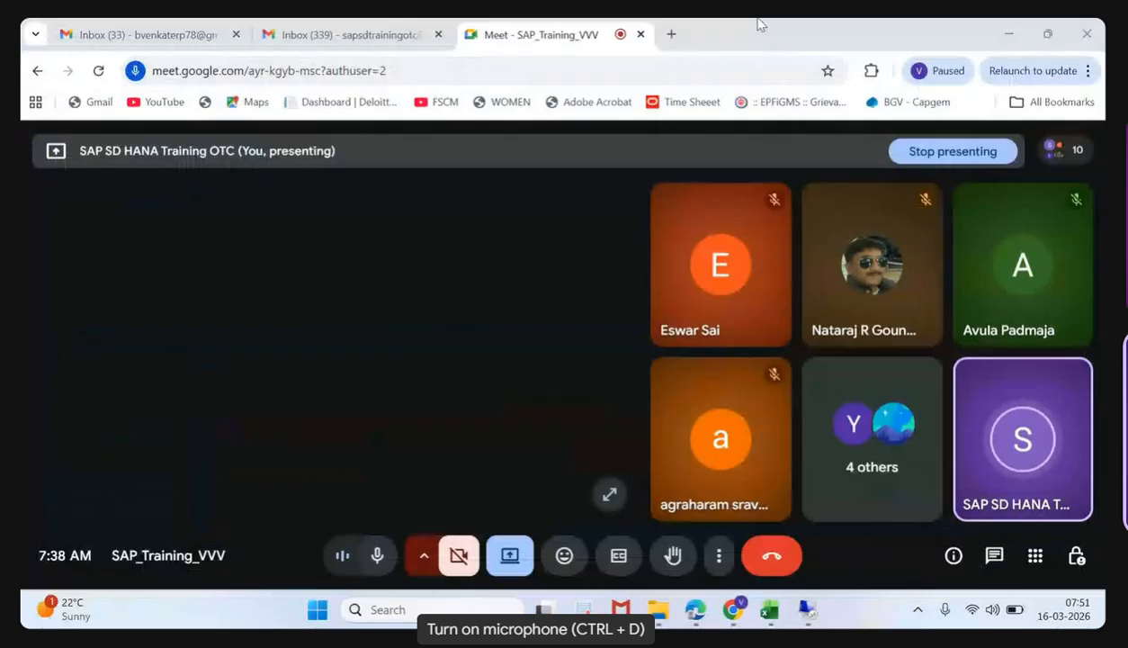
left_click(686, 612)
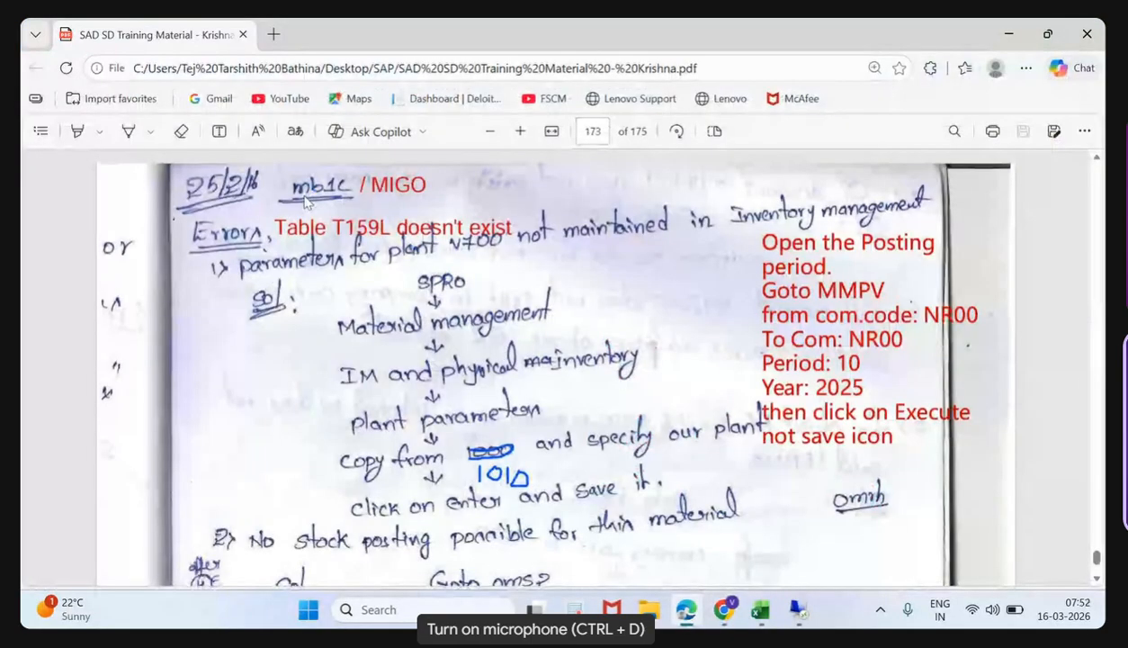
scroll(360, 270, "down", 1)
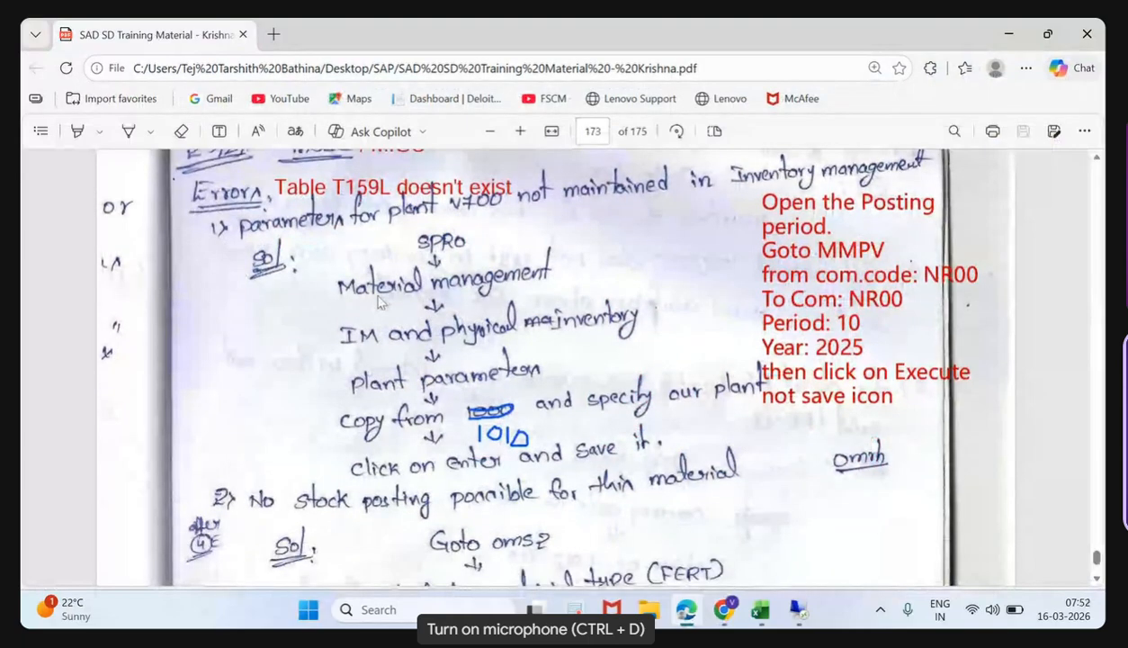
scroll(649, 385, "down", 3)
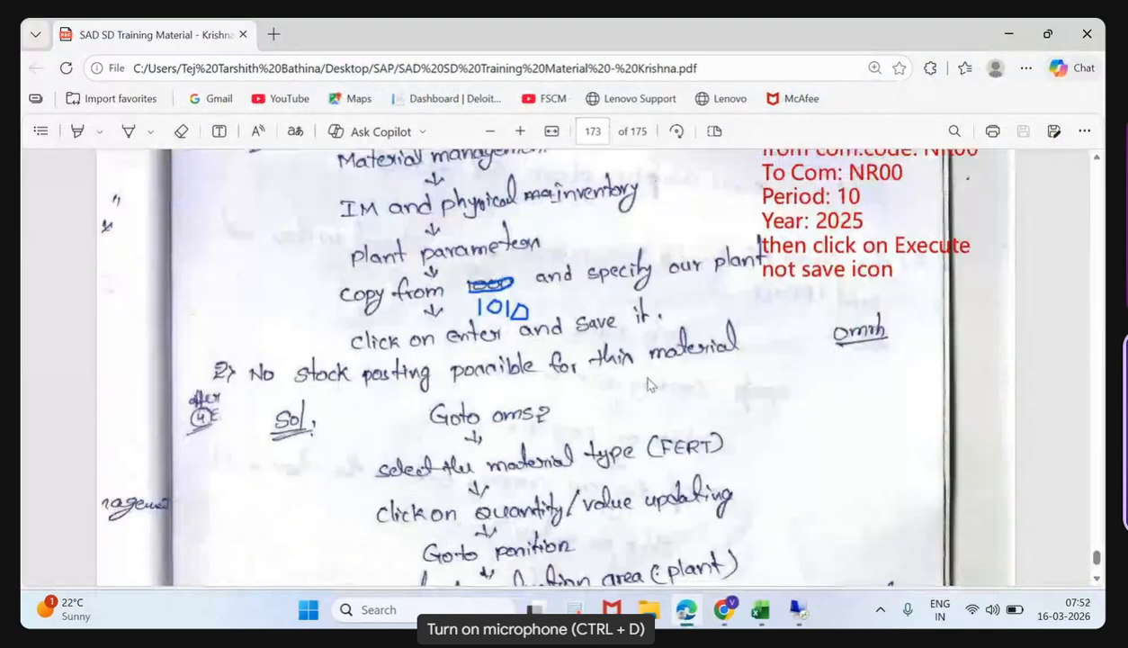
scroll(650, 385, "up", 3)
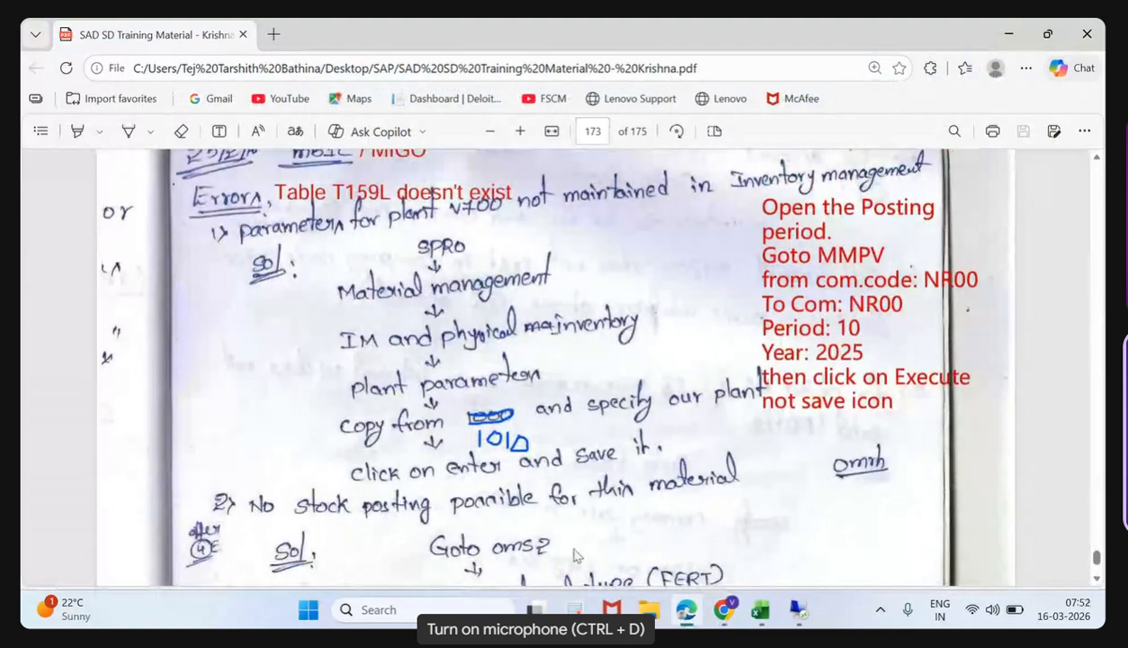
scroll(576, 555, "up", 1)
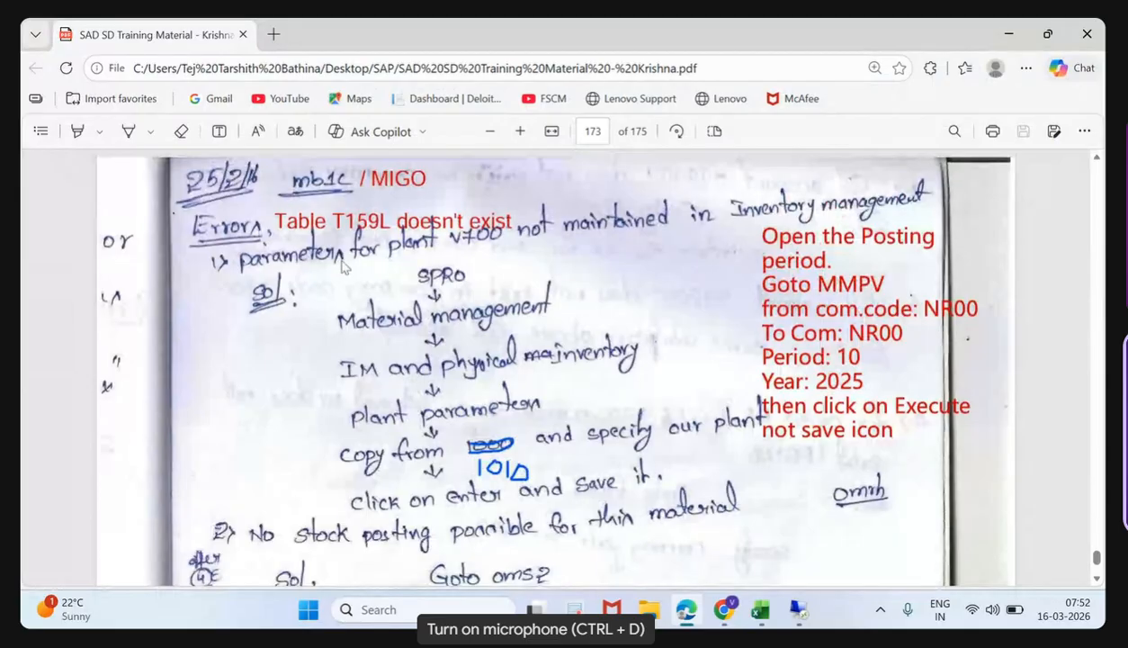
left_click(828, 296)
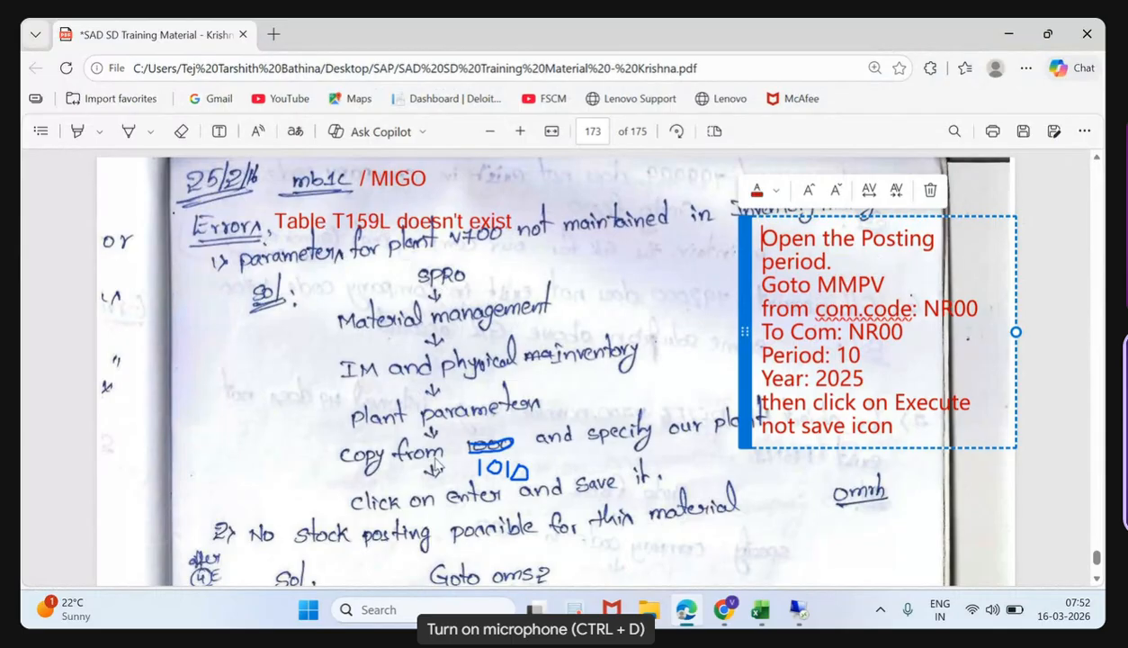
left_click(487, 515)
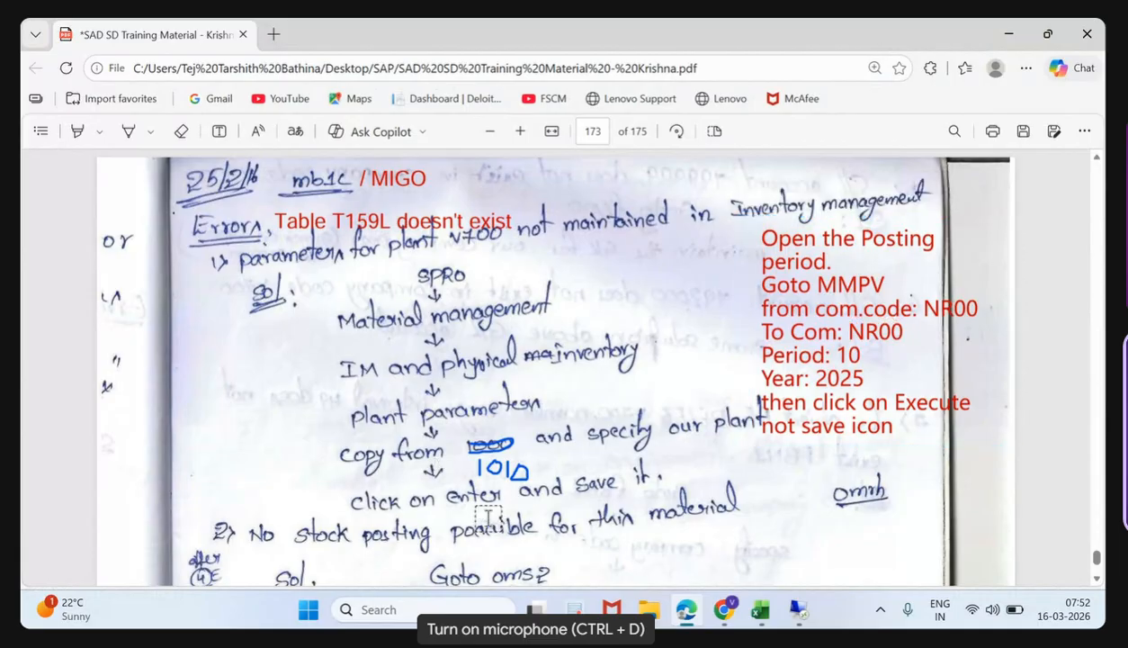
- Check the training notes' fix for the stock posting error, and open transaction OMS2 in the SAP remote session
scroll(487, 515, "down", 2)
scroll(487, 517, "down", 1)
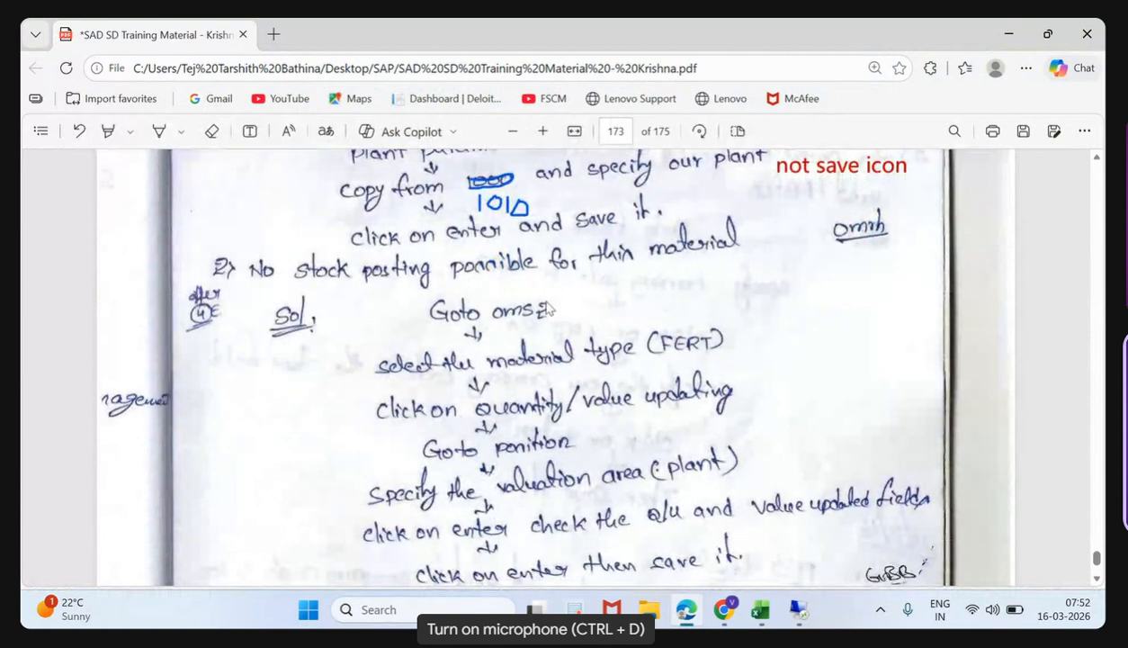
mouse_move(800, 614)
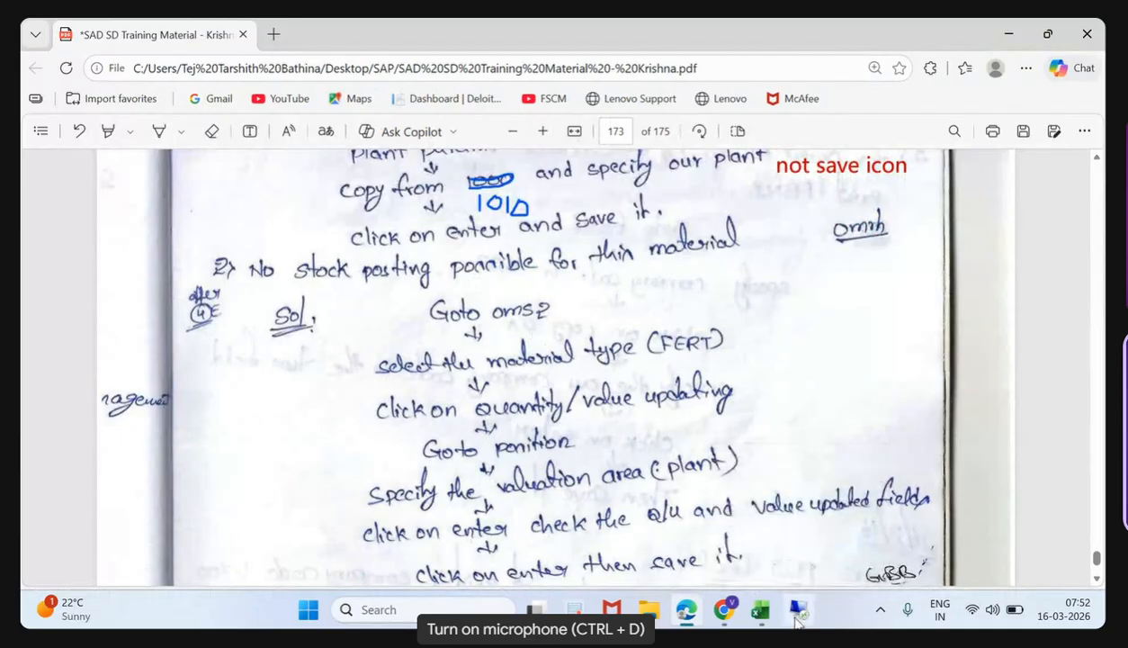
left_click(797, 613)
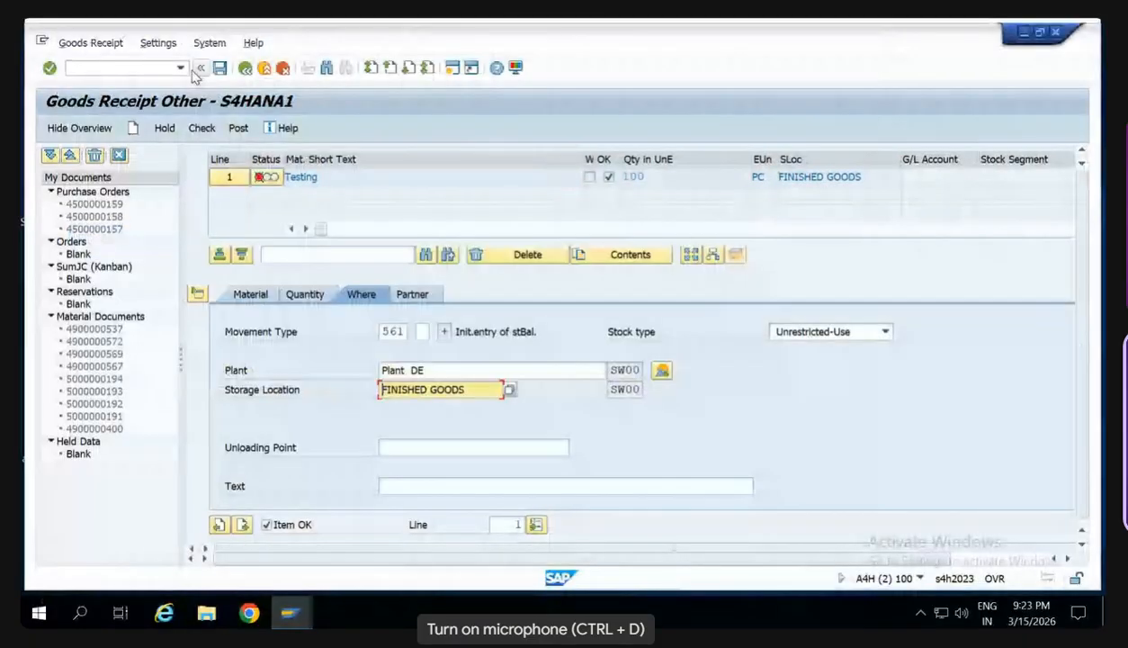
left_click(167, 68)
type("/n")
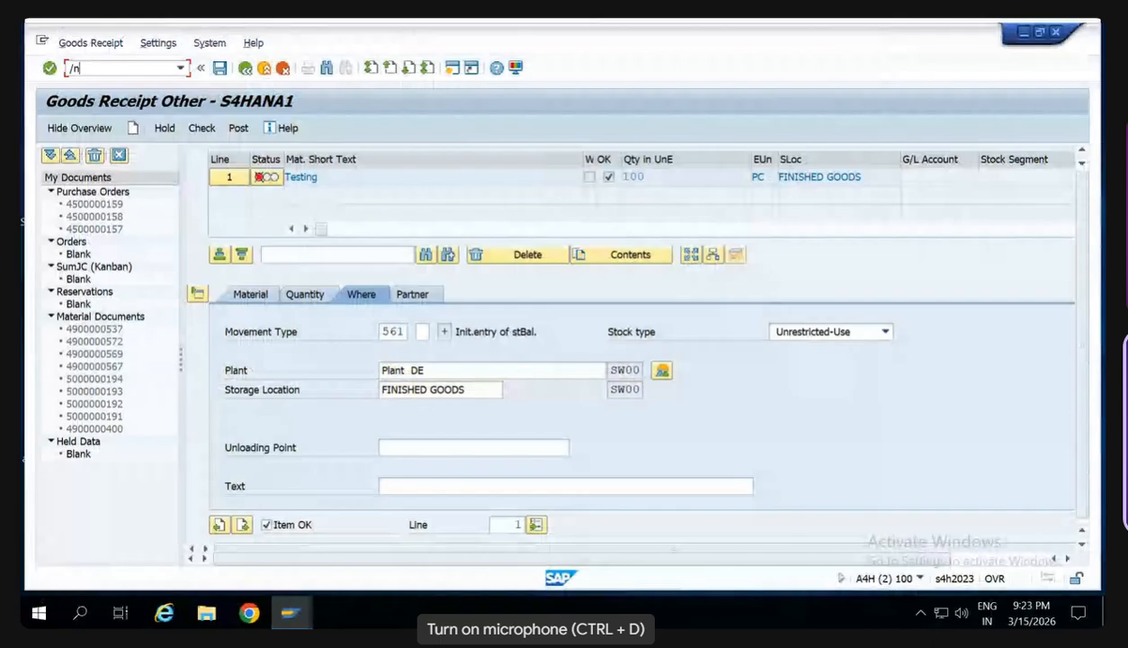
type("oms2")
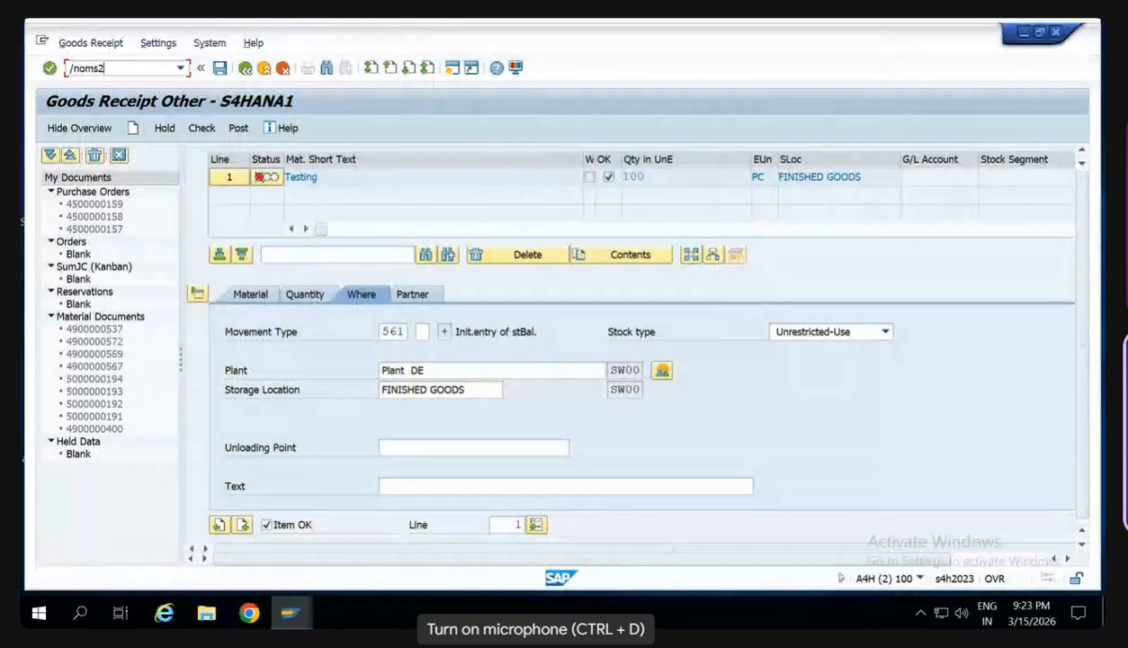
key("Return")
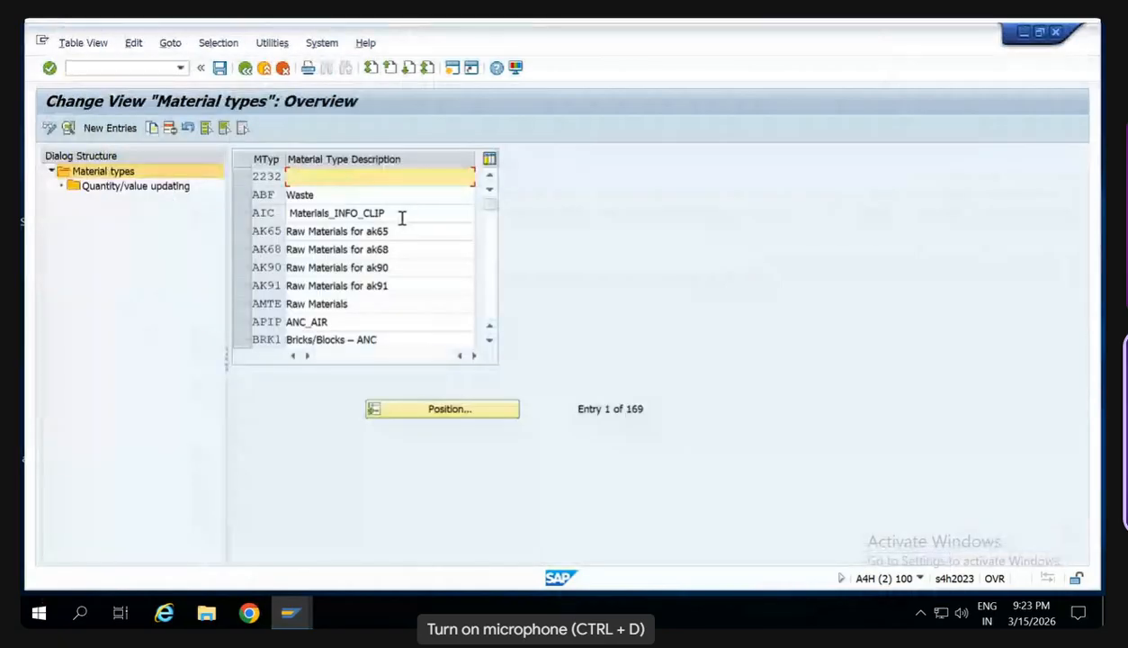
- Locate material type FERT and open its quantity/value updating settings
left_click(468, 410)
type("fert")
key("Return")
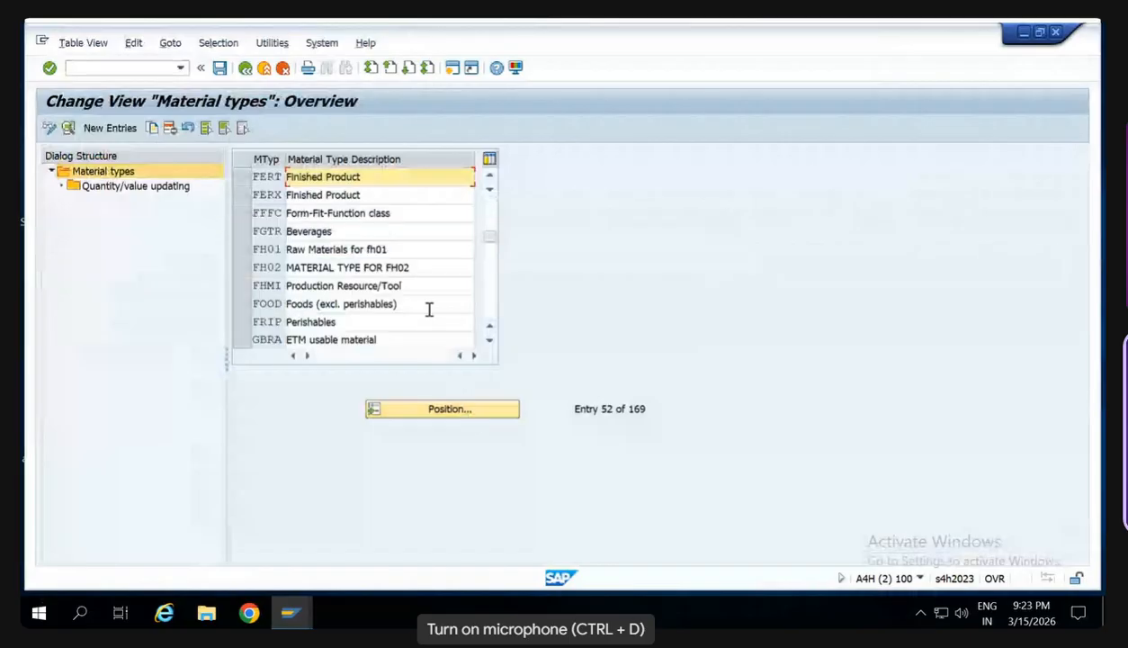
left_click(240, 179)
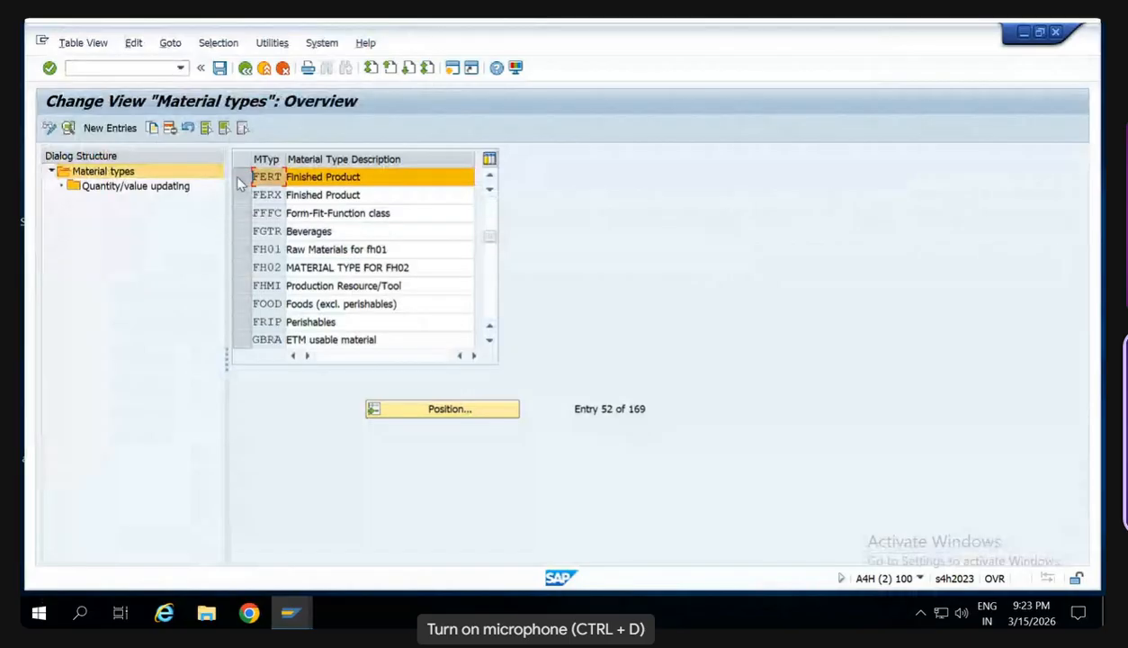
left_click(153, 187)
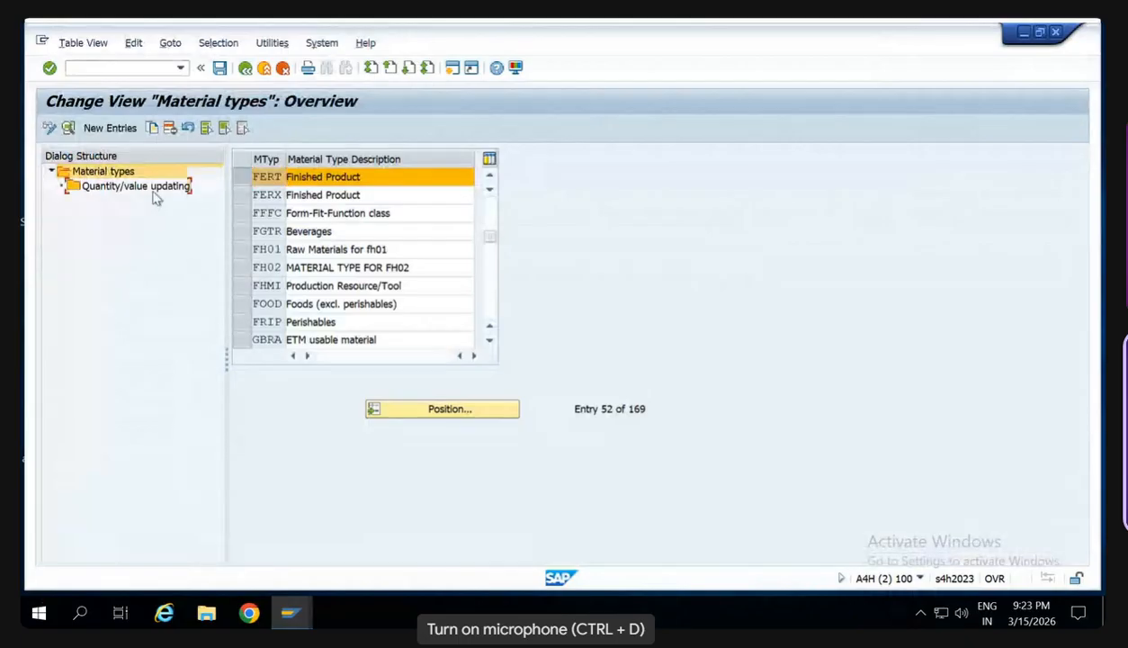
double_click(154, 197)
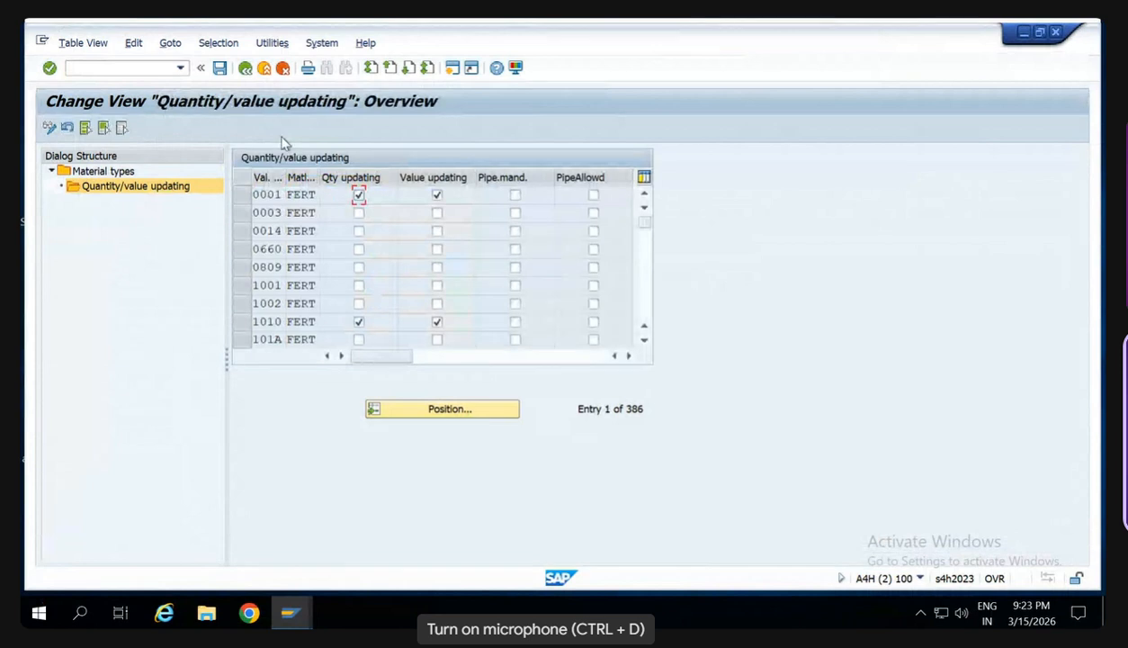
- Enable quantity and value updating for valuation area SW00 and save the change to the proposed customizing request
left_click(493, 408)
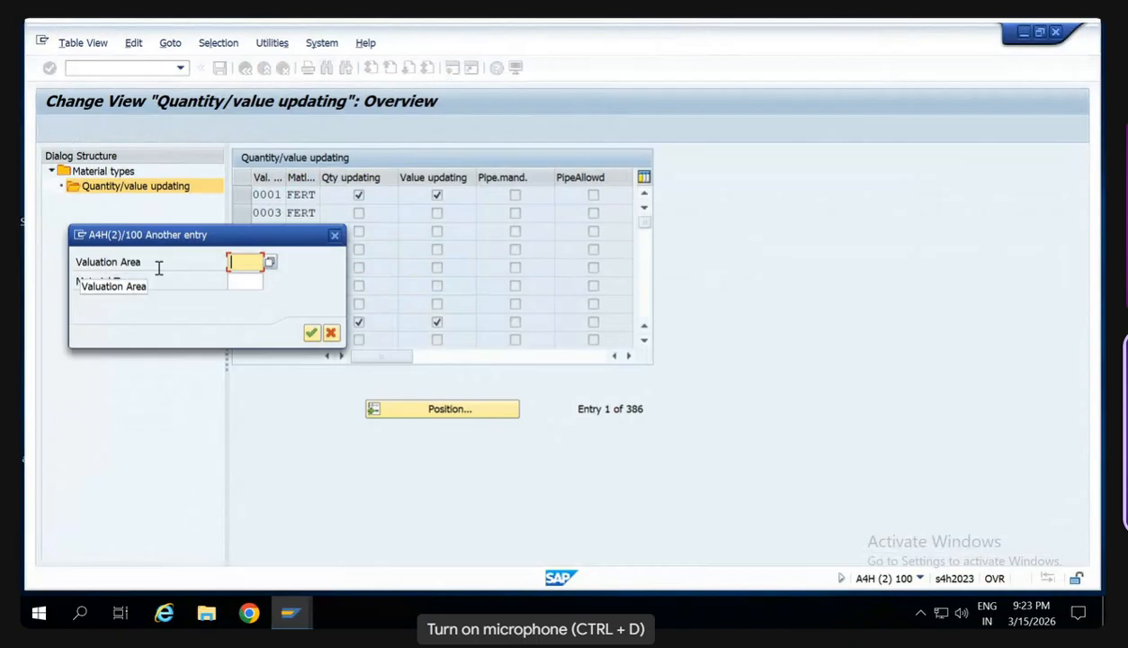
type("SW00")
key("Return")
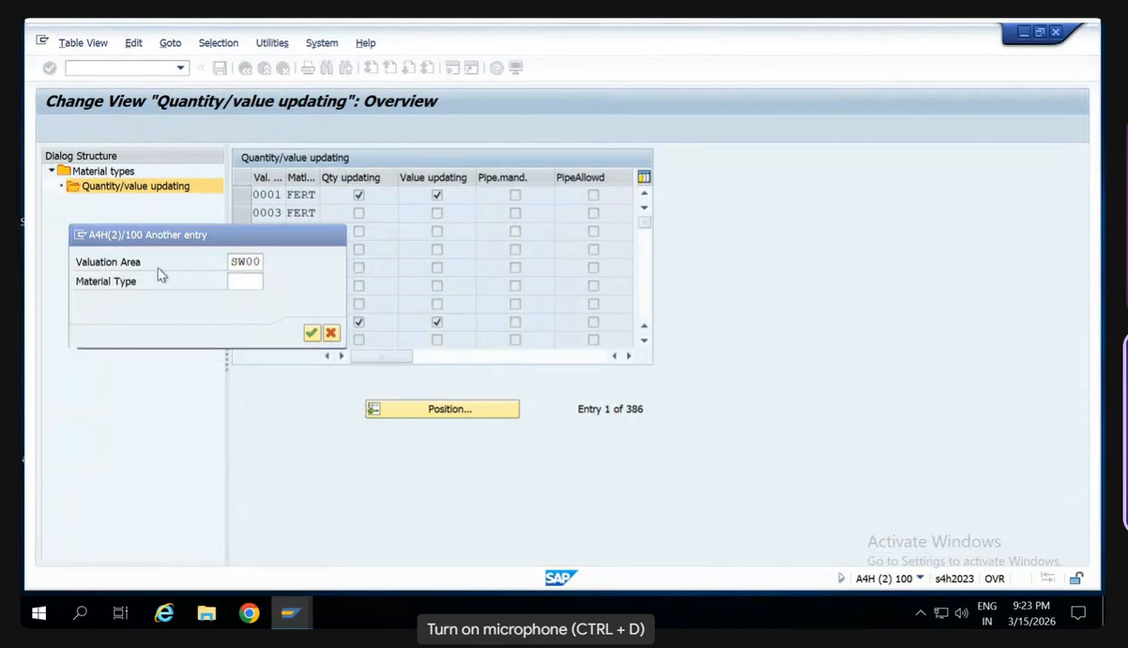
left_click(358, 195)
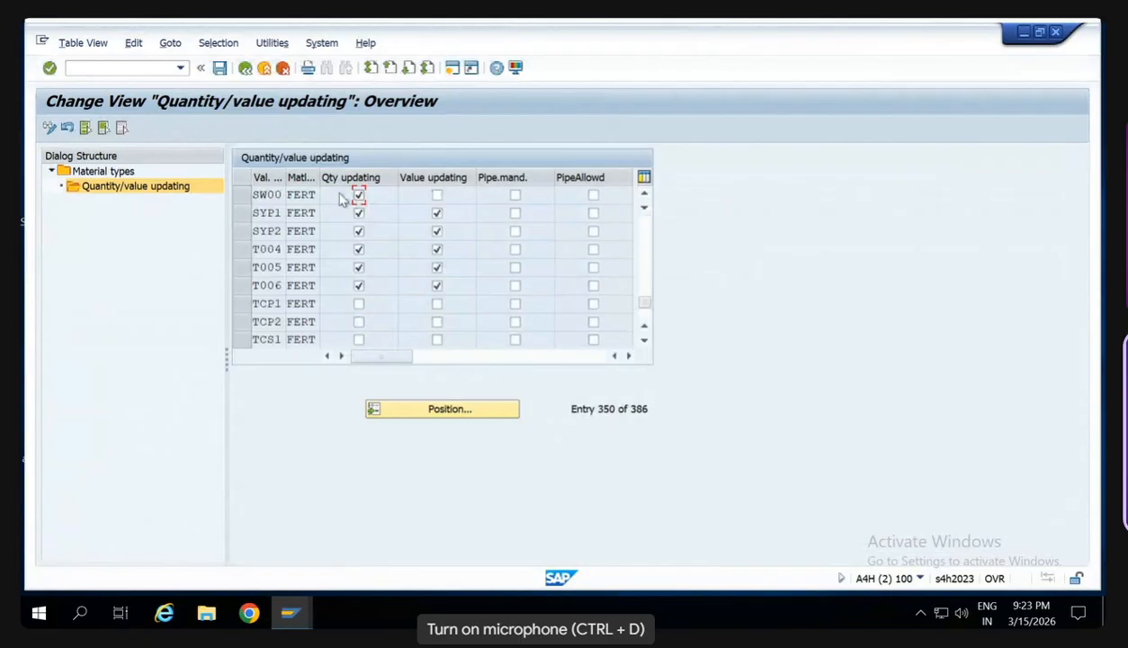
left_click(437, 195)
left_click(220, 67)
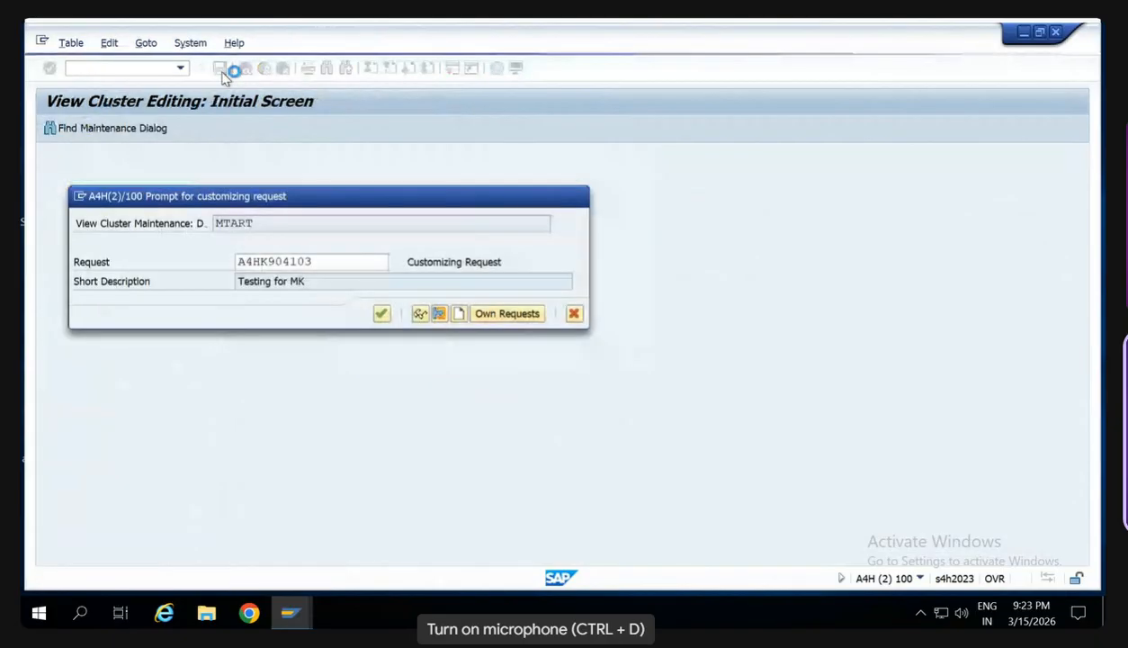
key("Return")
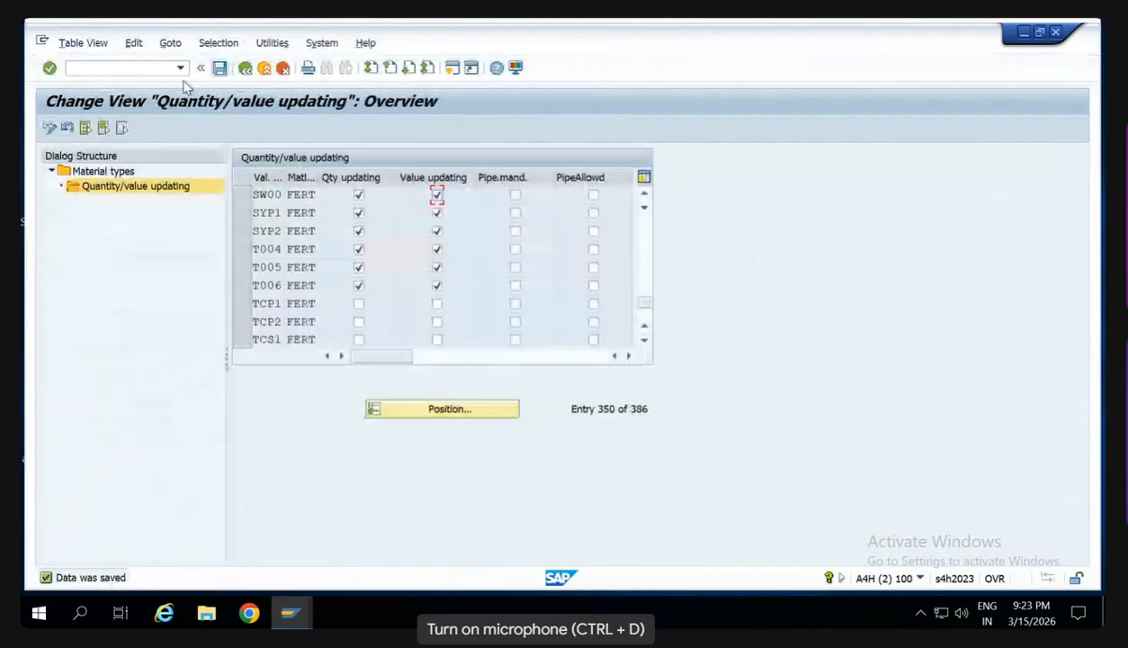
- Open transaction MIGO to start a new goods receipt
left_click(89, 69)
type("/nmi")
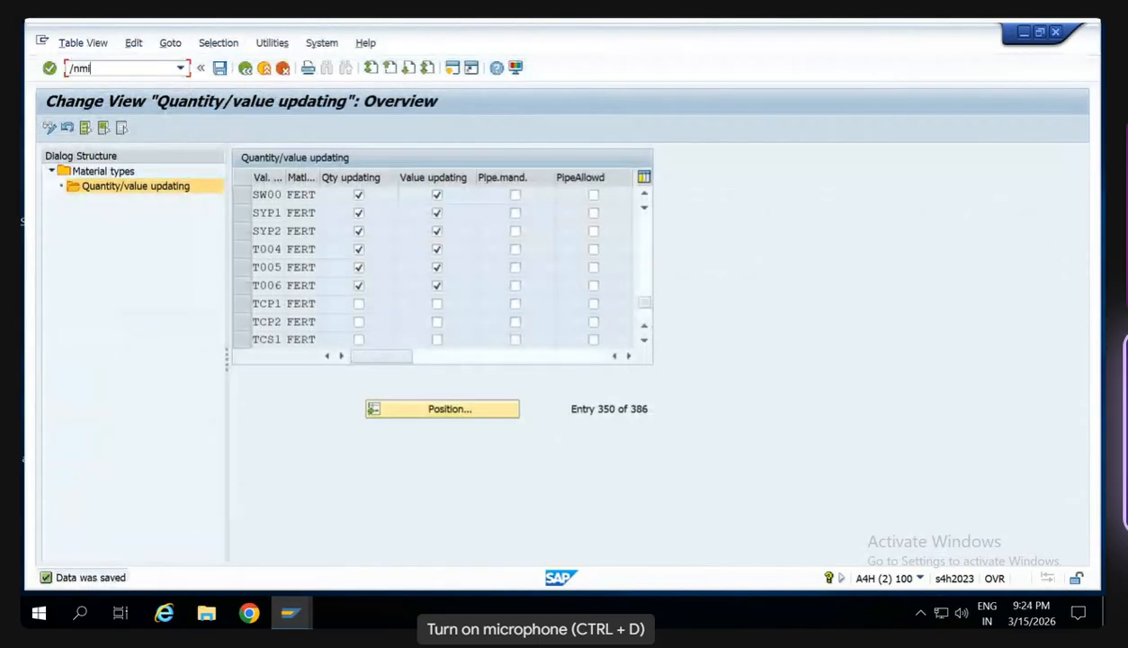
type("go")
key("Return")
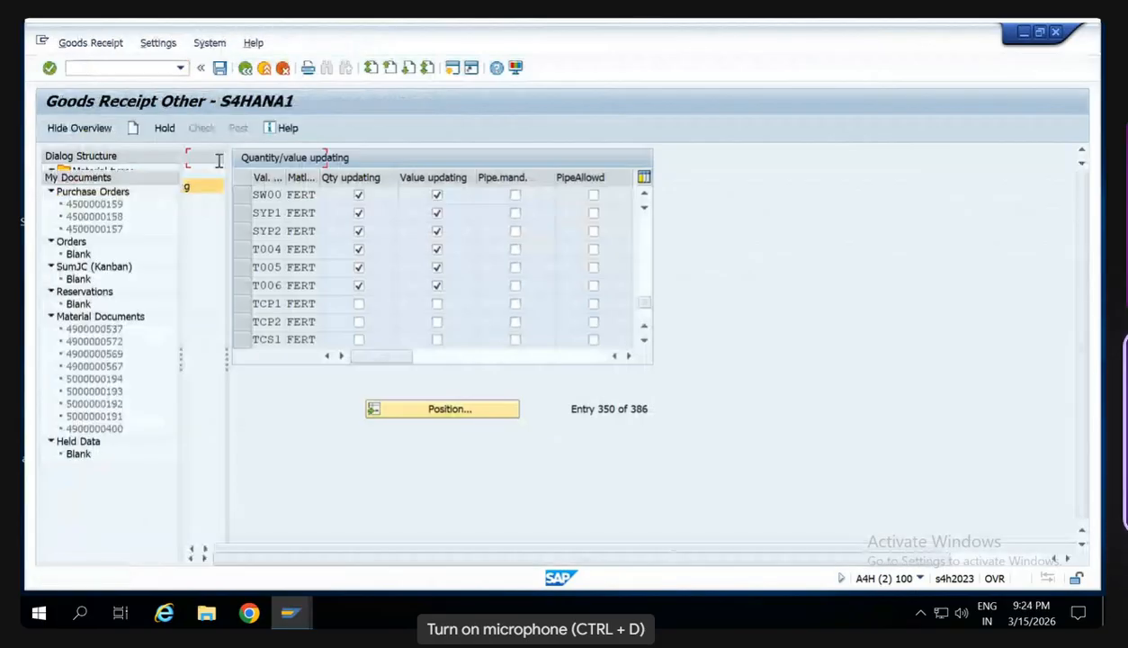
- Set the goods receipt's movement type to 561 and enter plant SW00 with the finished goods storage location
left_click(405, 486)
key("BackSpace")
key("BackSpace")
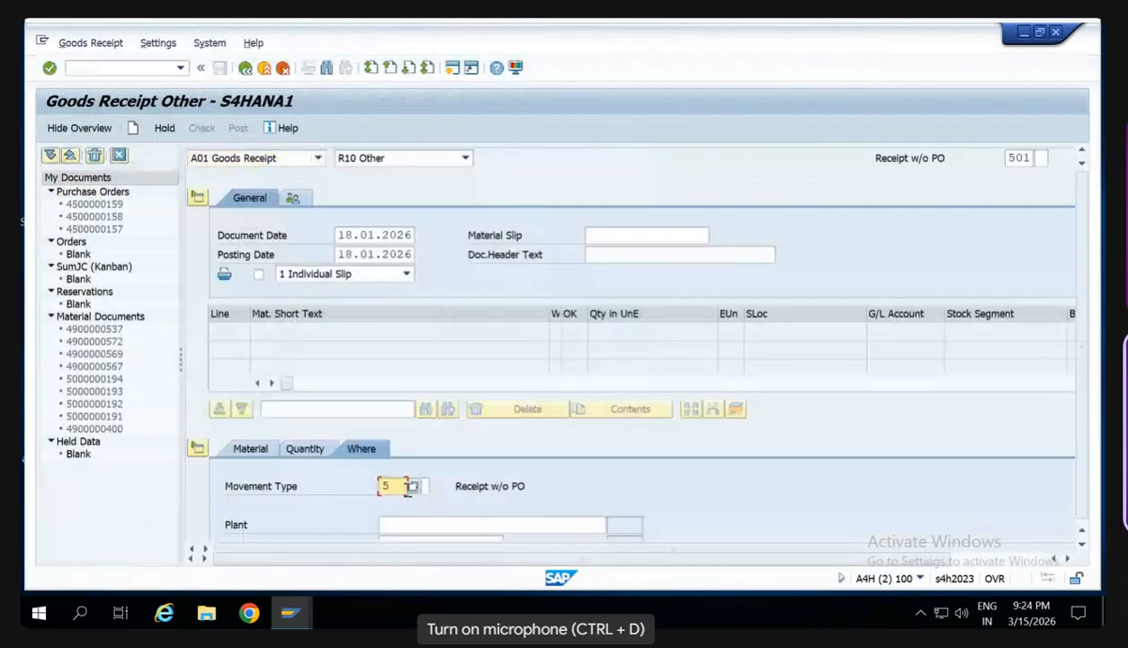
type("61")
key("Return")
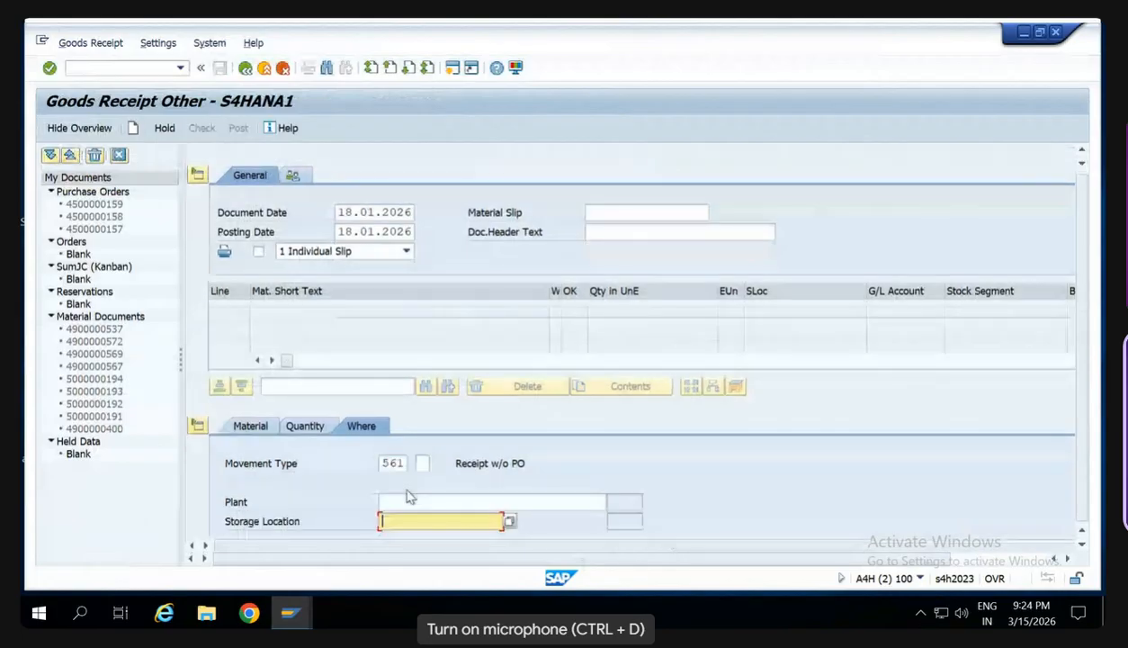
left_click(407, 498)
type("SW00")
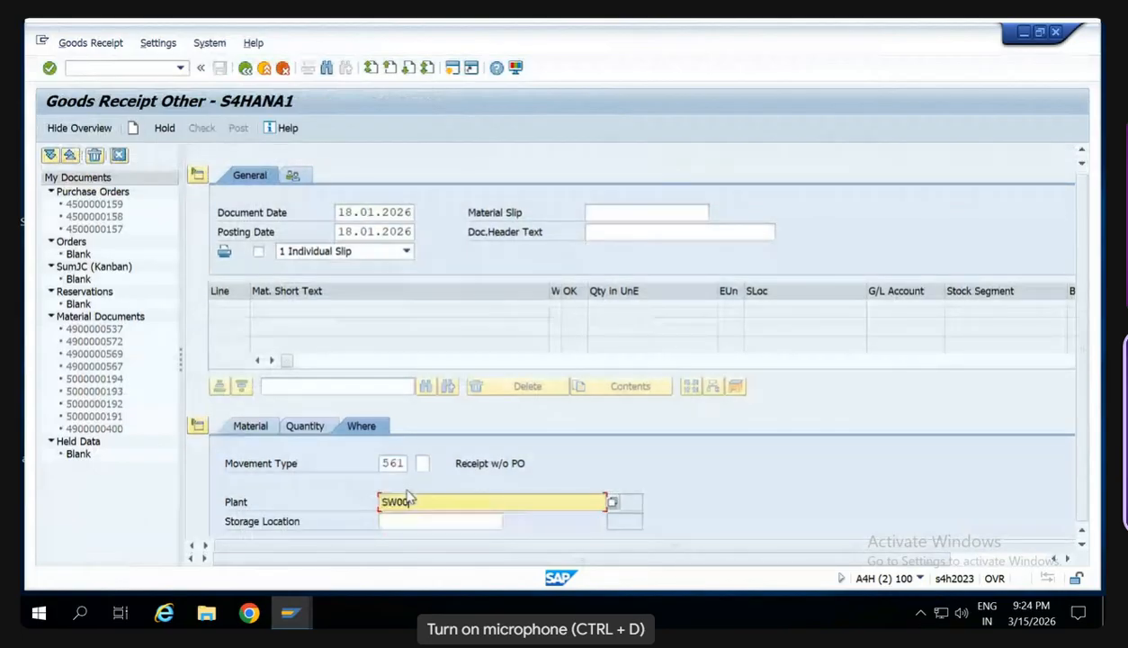
key("Return")
- Set the receipt quantity to 100 PC and bring up the item's material entry
left_click(305, 427)
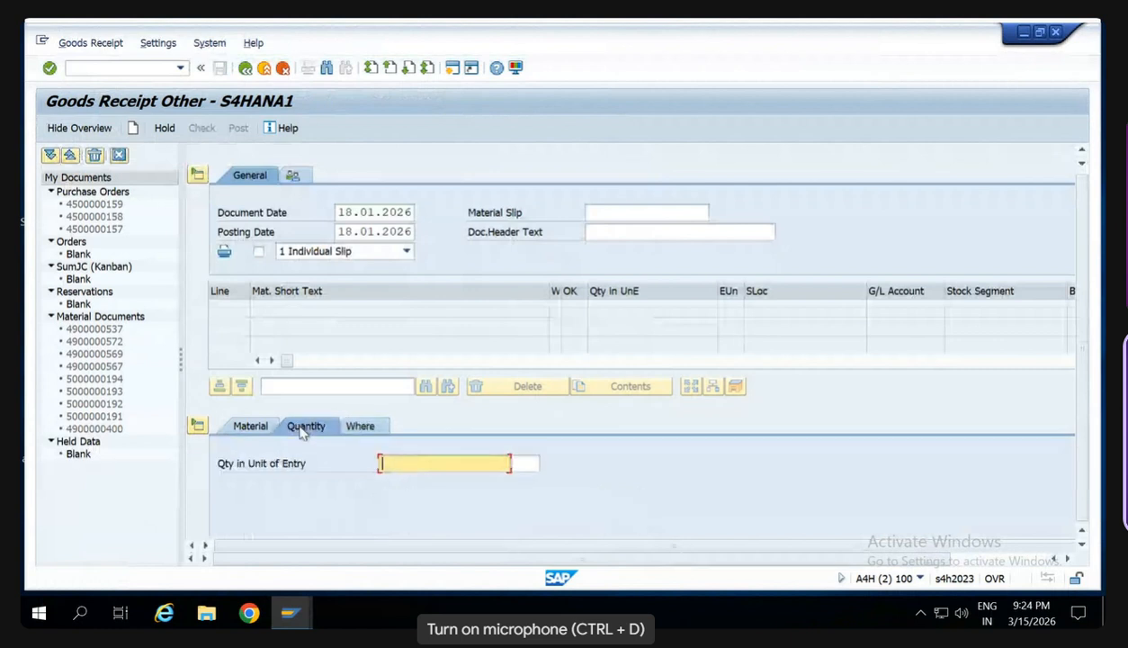
type("100")
key("Tab")
type("PC")
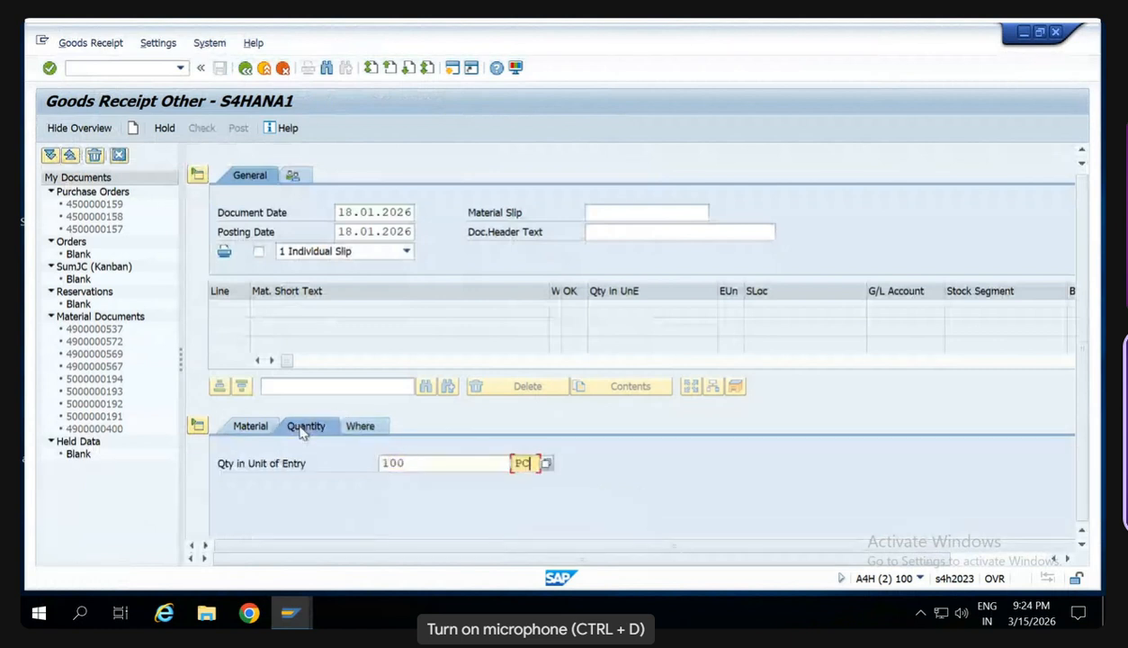
left_click(250, 428)
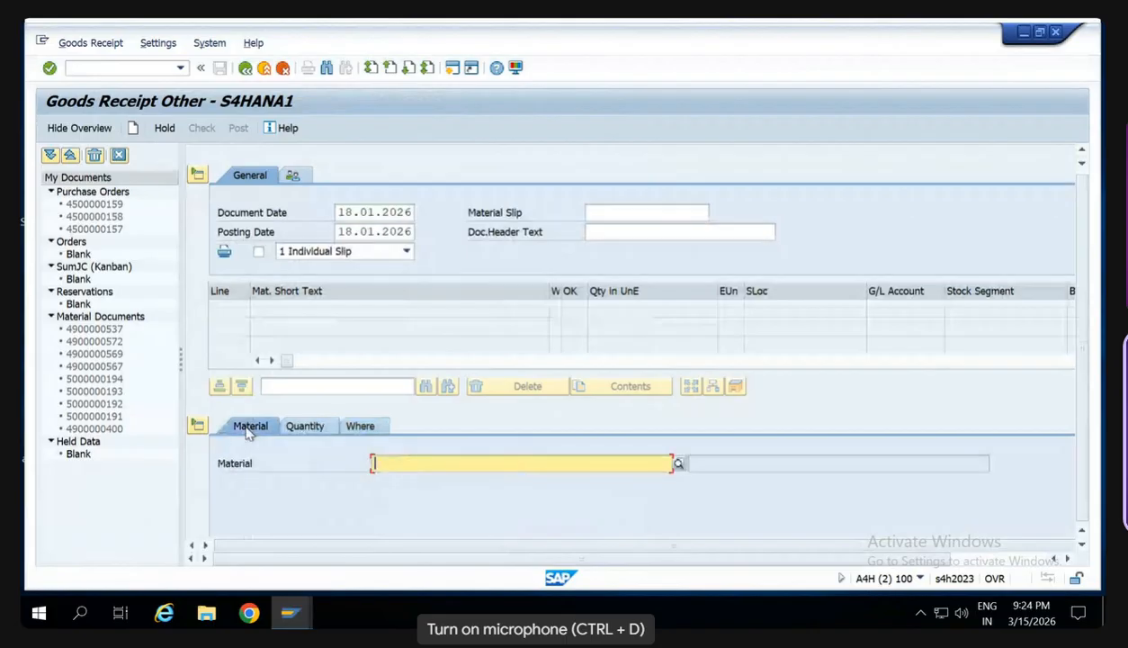
type("SW123C")
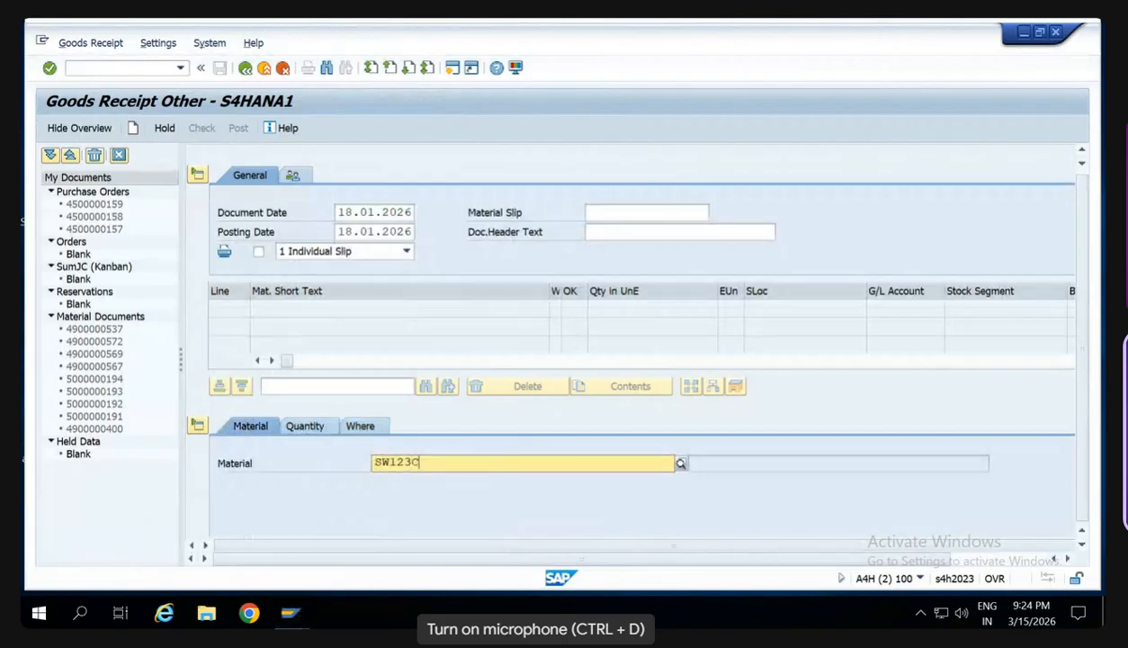
key("Return")
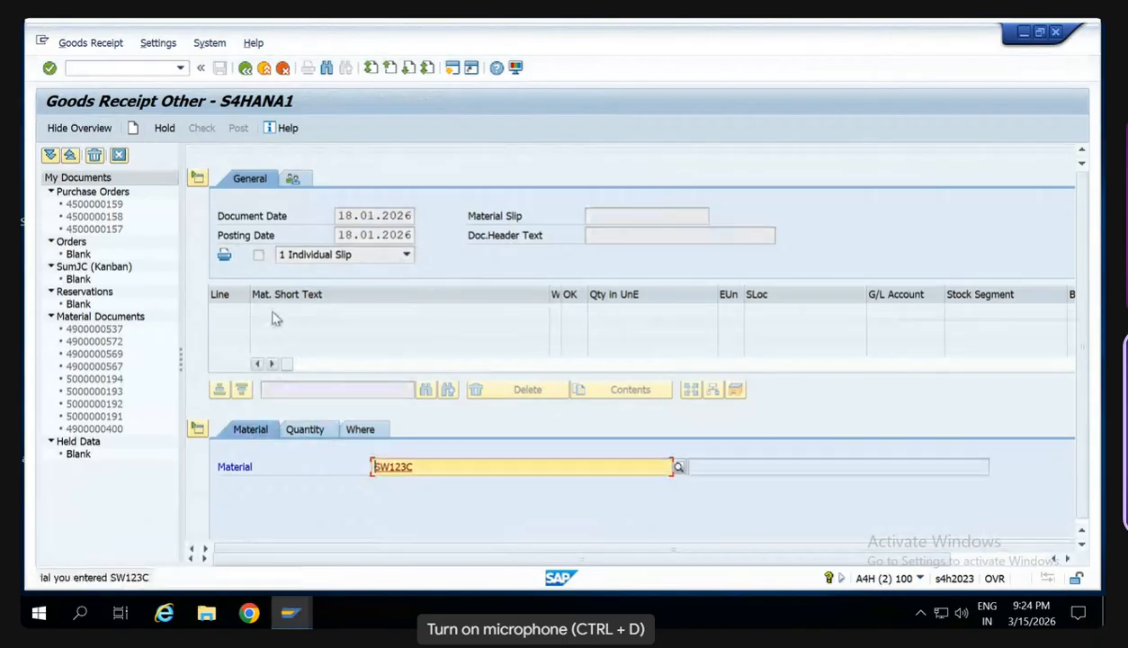
left_click(434, 464)
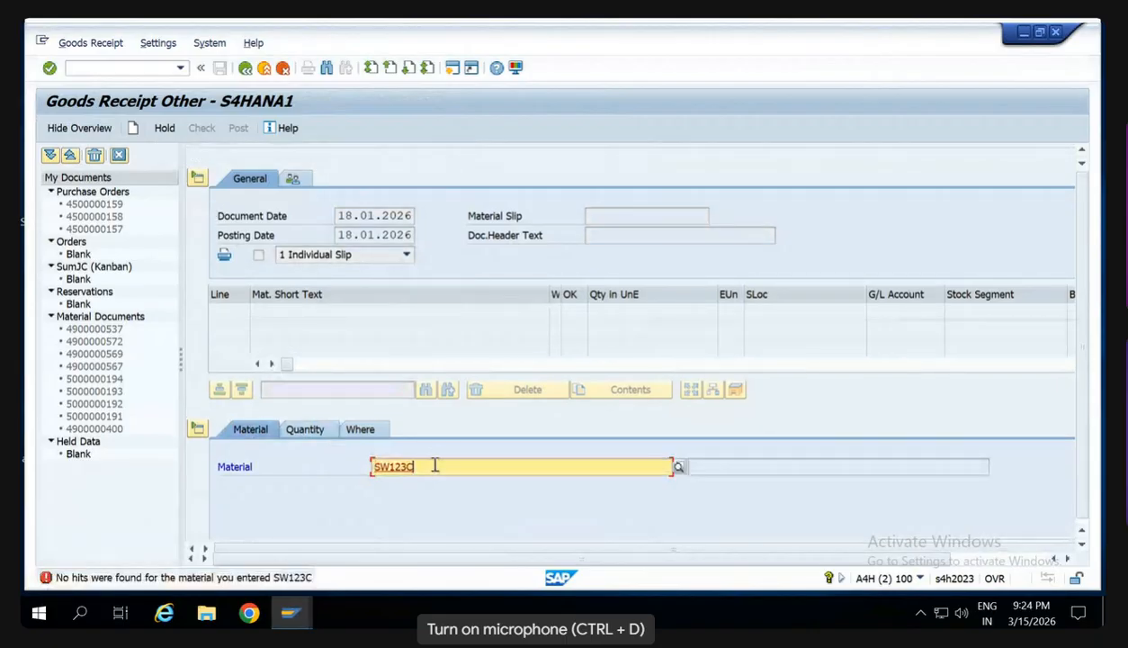
key("BackSpace")
key("BackSpace")
key("BackSpace")
key("BackSpace")
key("BackSpace")
key("BackSpace")
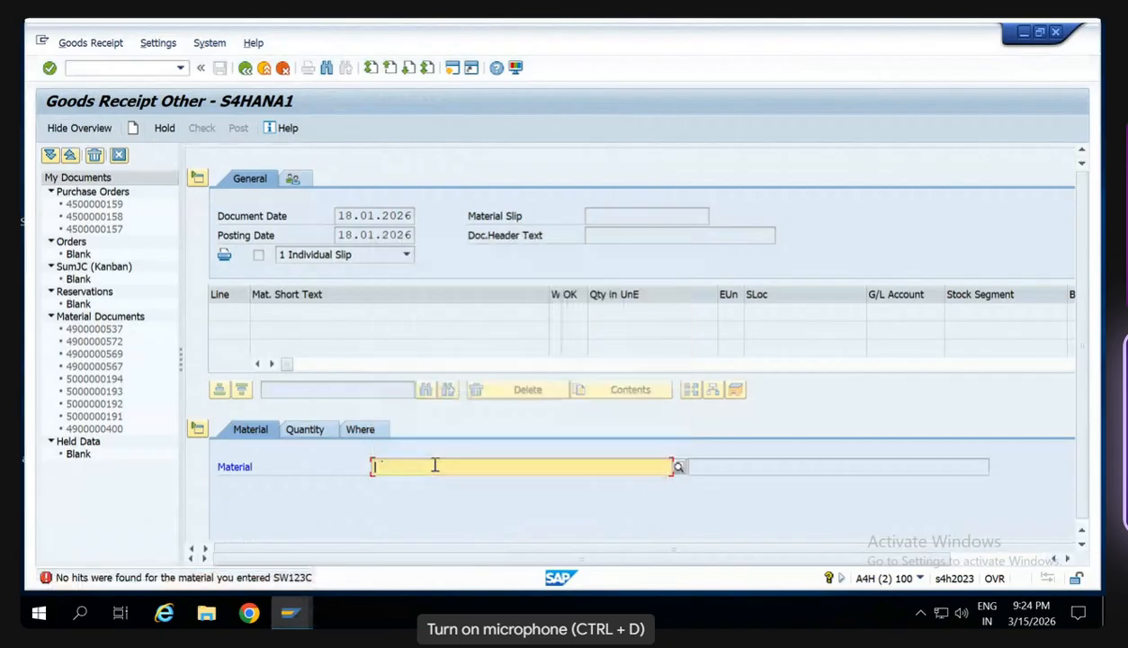
- Enter material HS123C for the item and run the check on the goods receipt
type("HS123C")
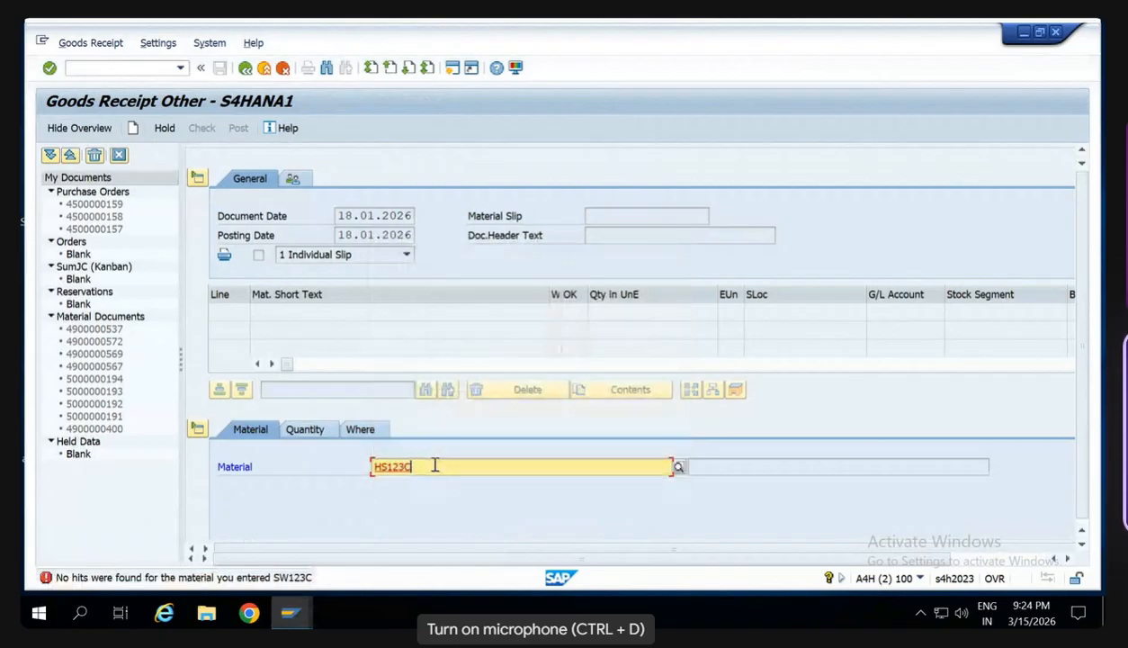
key("Return")
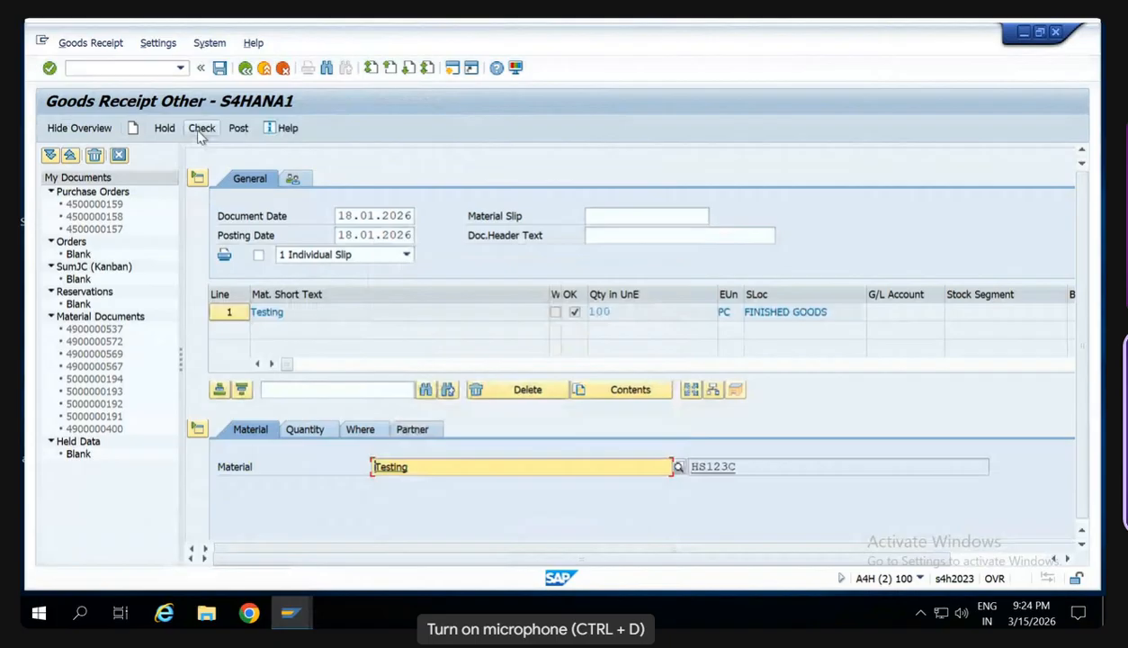
left_click(201, 130)
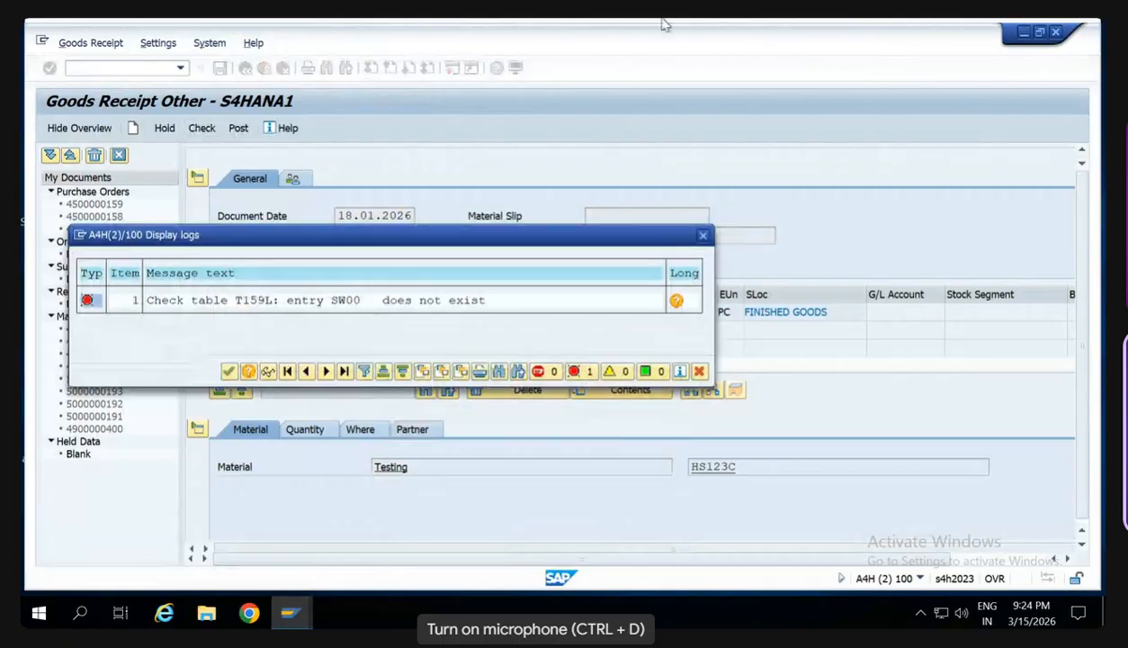
- Switch to the SD training PDF in Edge and review the fix for the missing T159L plant parameters entry
mouse_move(744, 34)
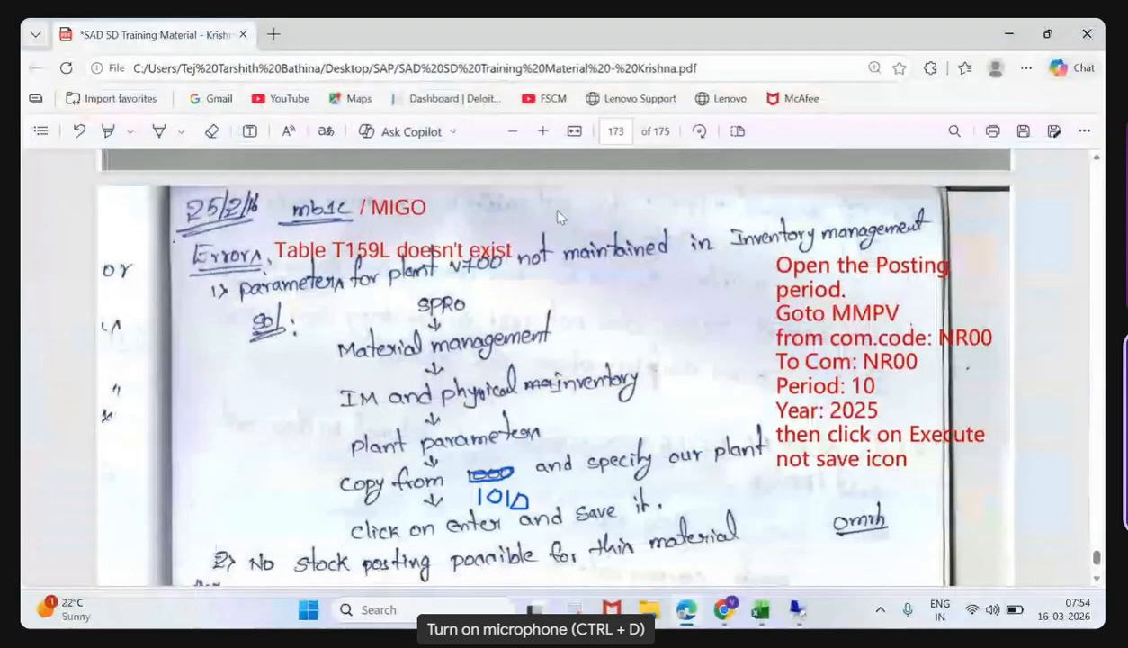
scroll(546, 205, "up", 1)
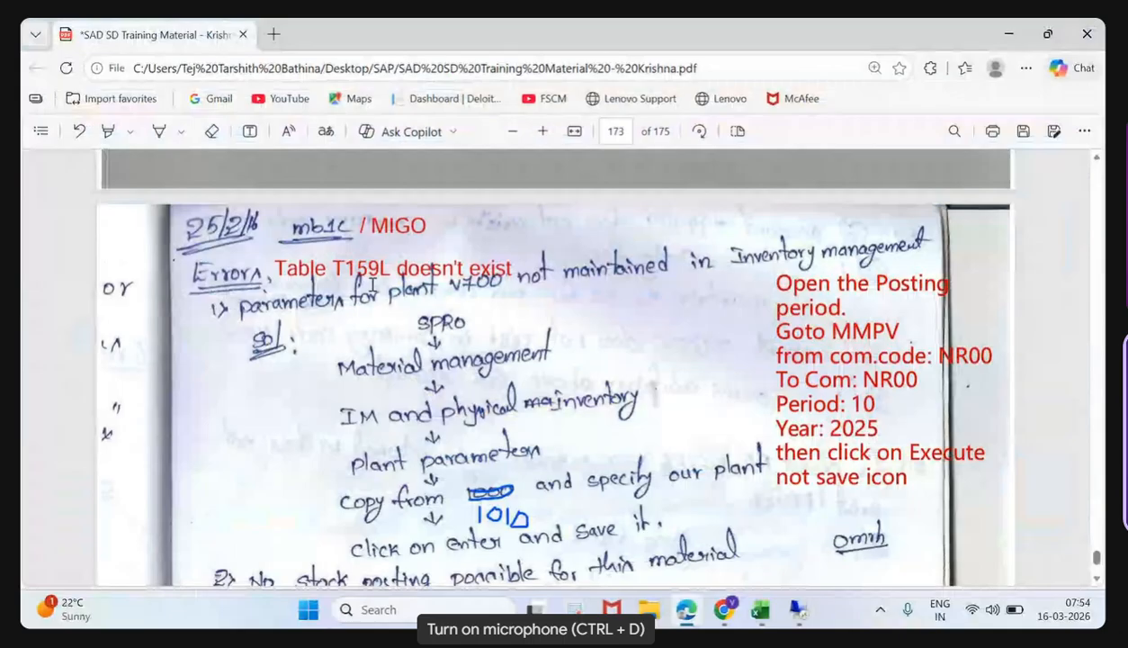
scroll(450, 300, "down", 1)
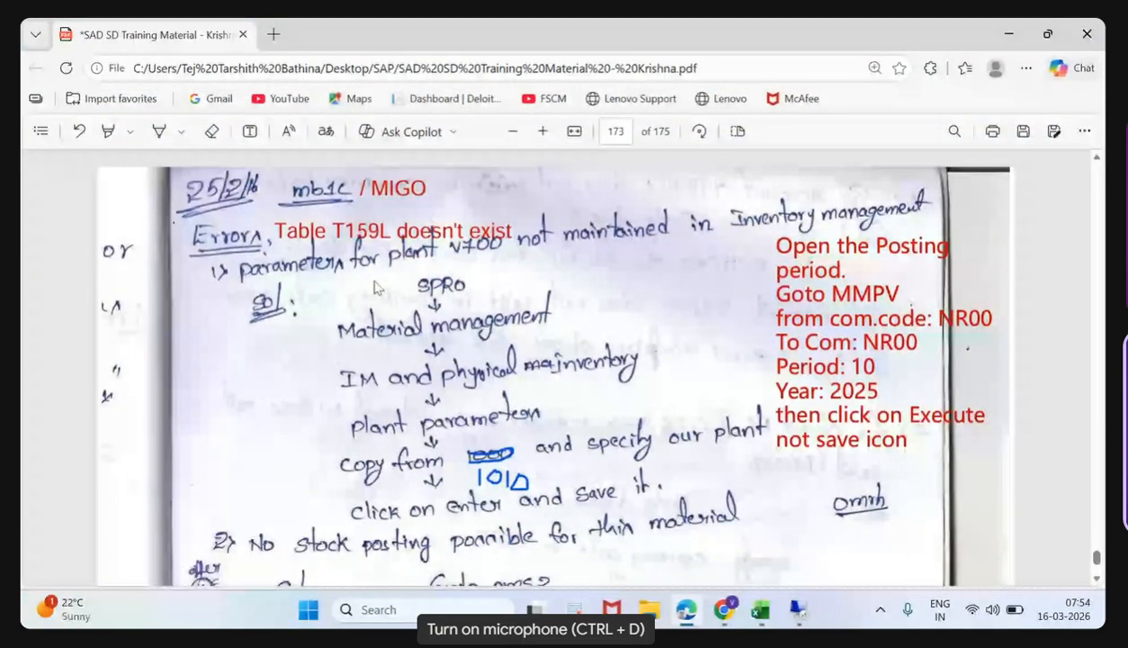
scroll(376, 288, "down", 1)
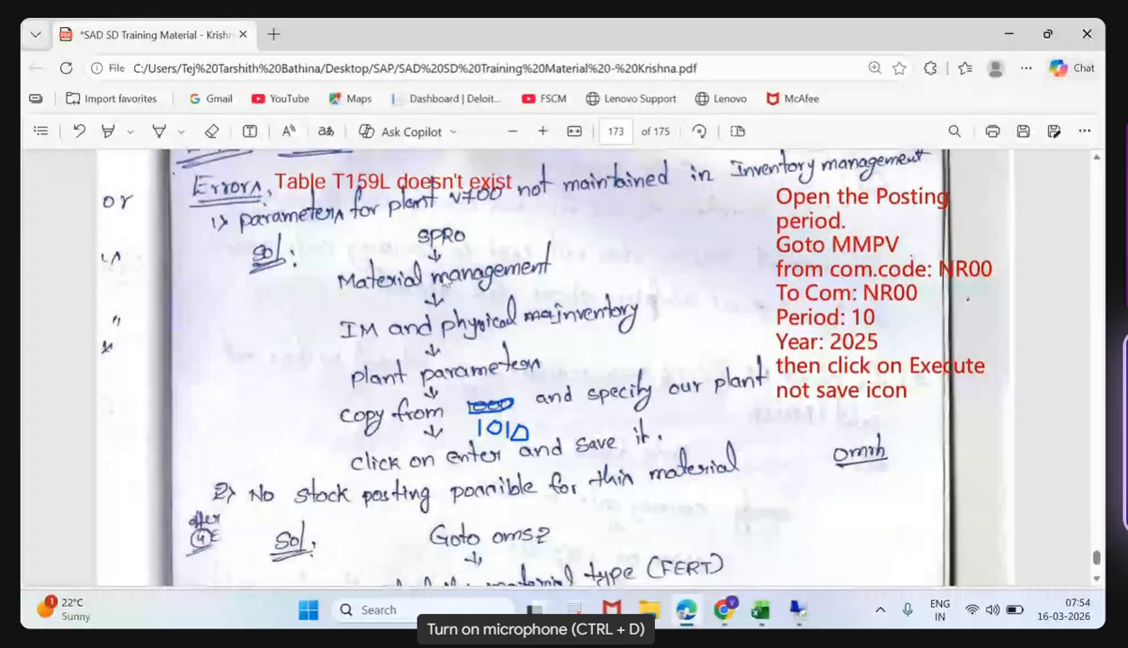
mouse_move(796, 617)
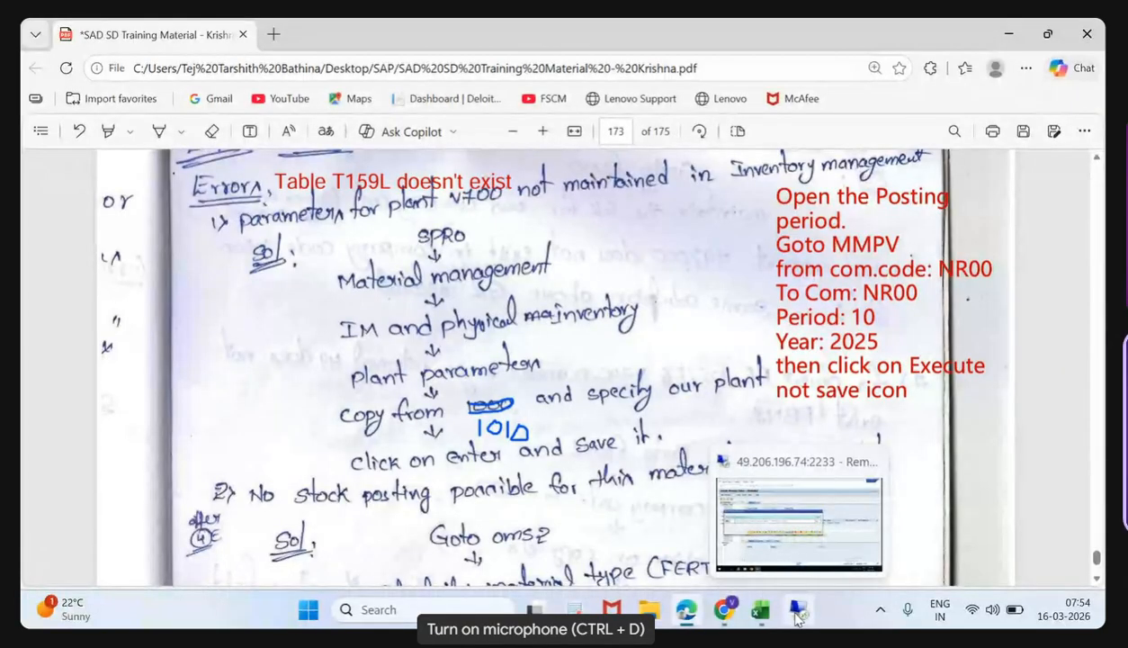
- Switch back to the SAP remote session and dismiss the goods receipt's check log
left_click(795, 531)
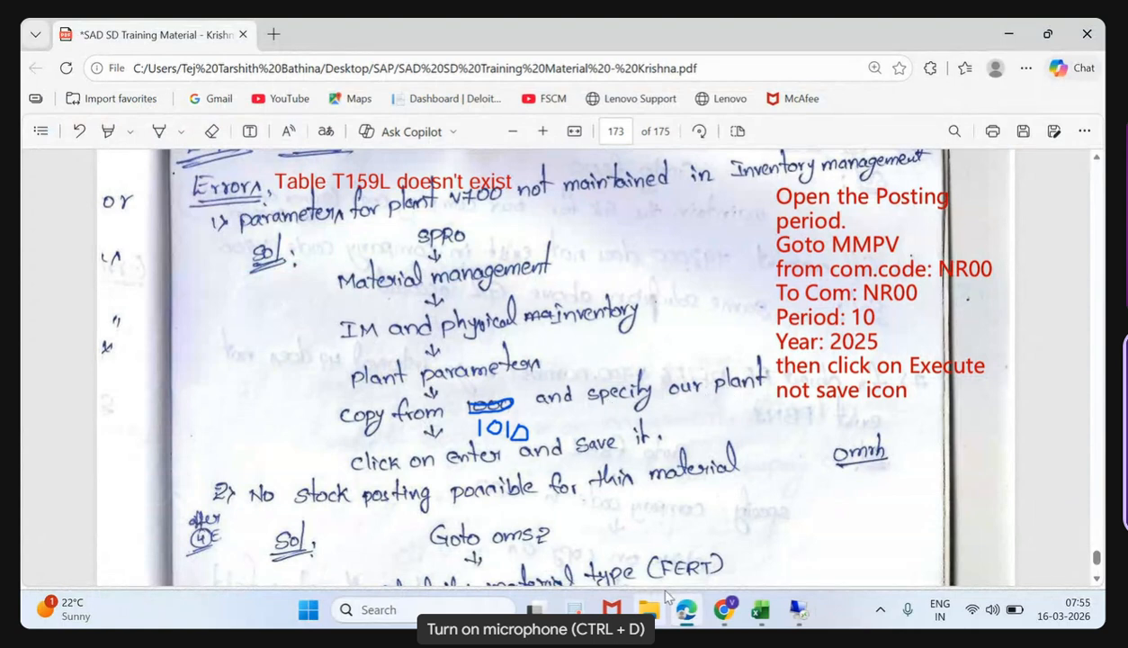
left_click(802, 610)
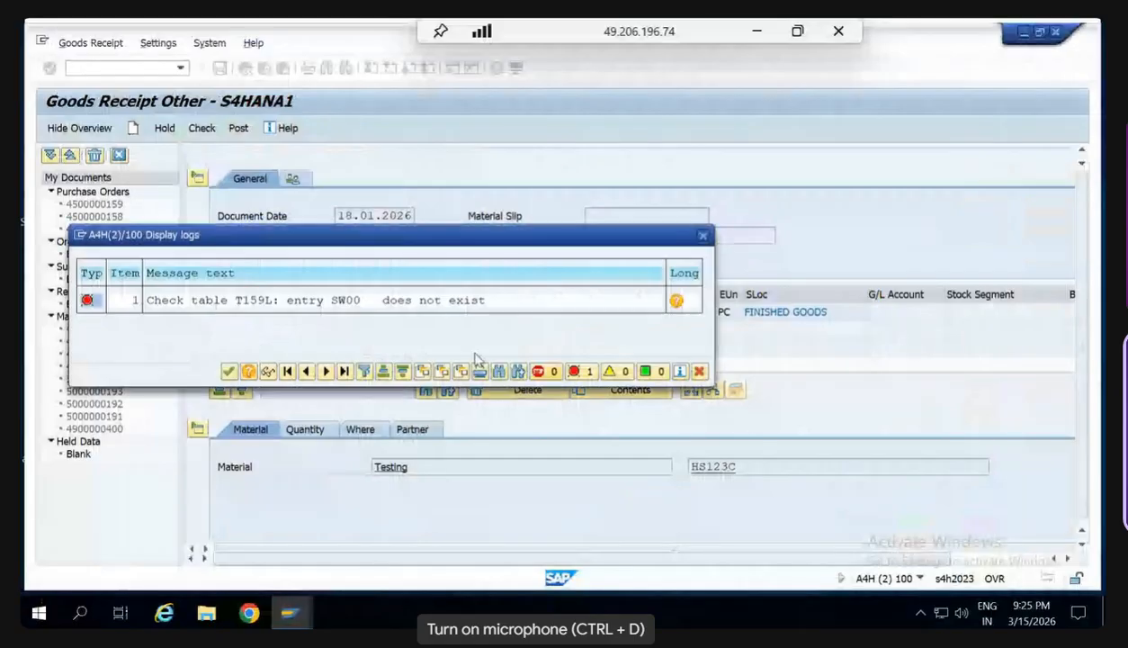
left_click(229, 370)
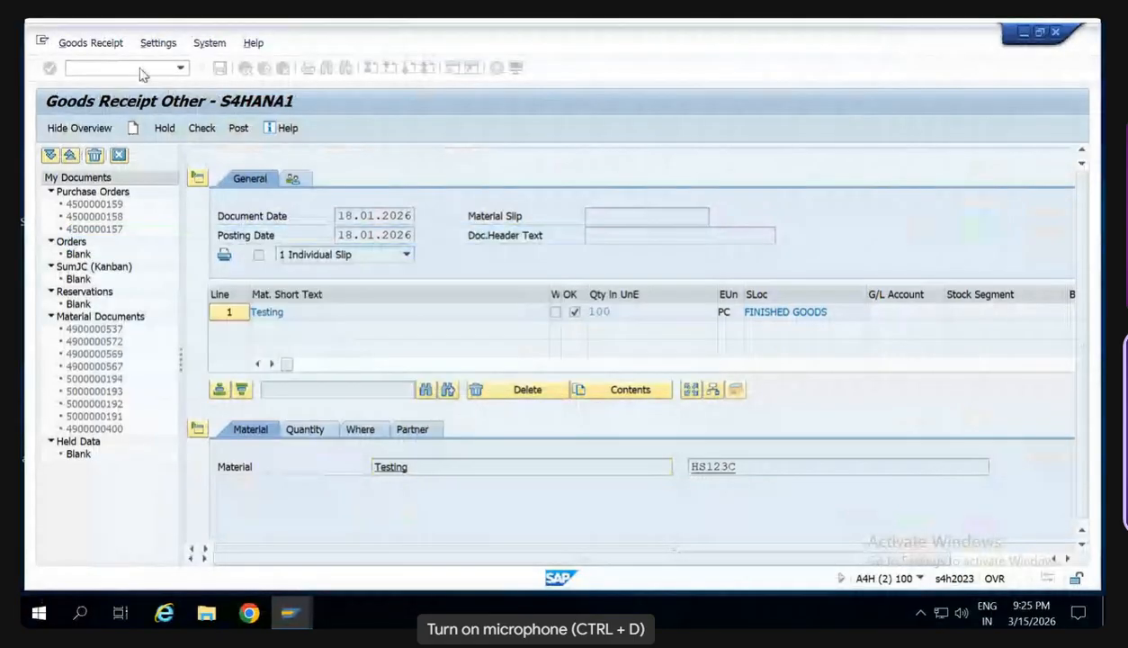
- Run SPRO and open Plant Parameters in the SAP Reference IMG under Materials Management, Inventory Management and Physical Inventory
left_click(143, 68)
type("/n")
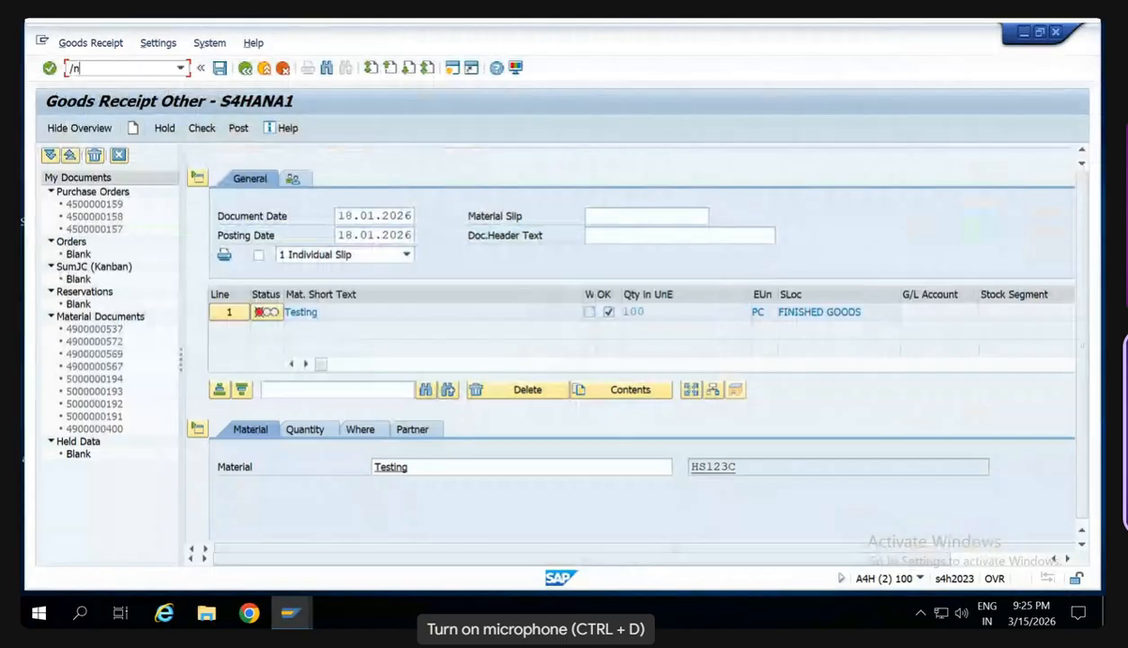
type("spro")
key("Return")
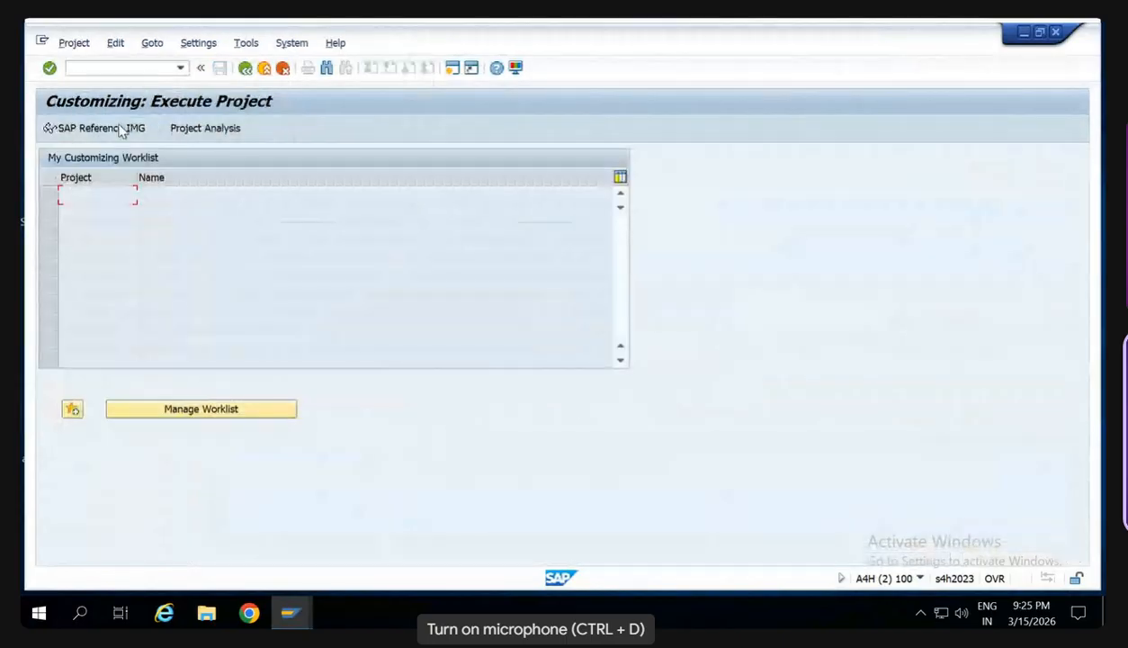
left_click(122, 129)
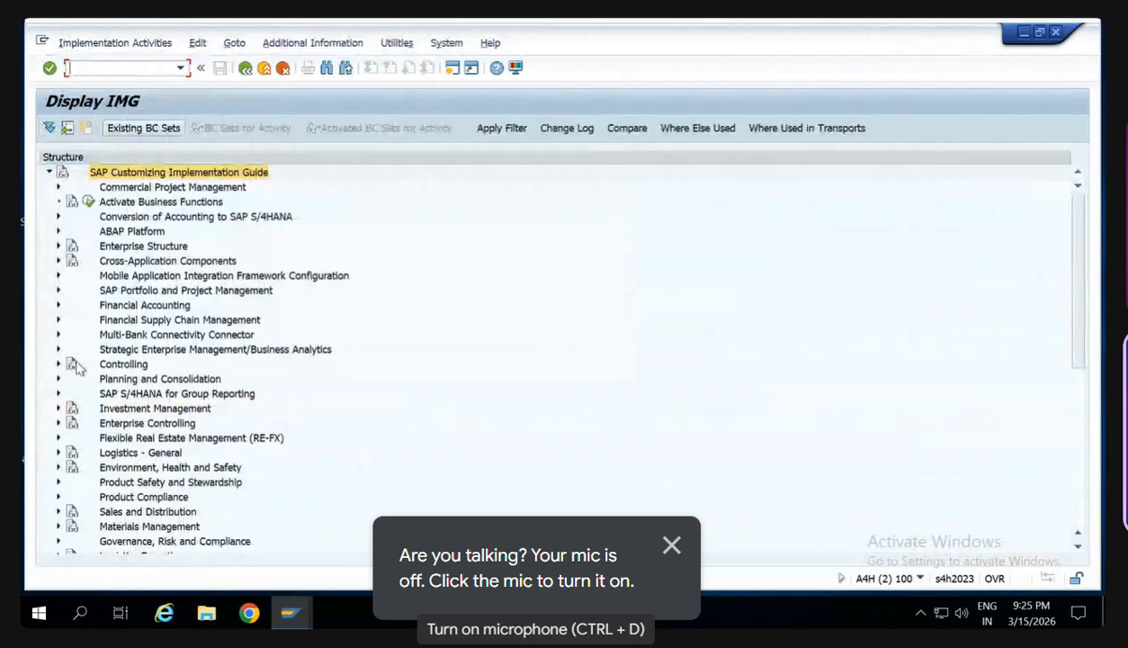
left_click(58, 527)
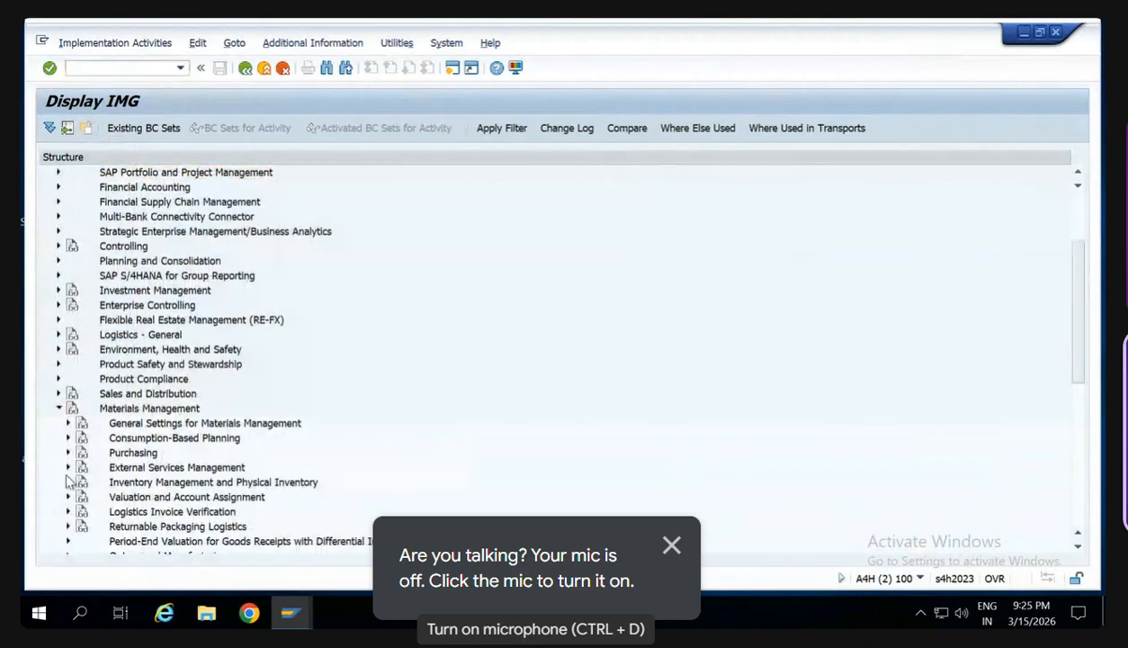
left_click(69, 482)
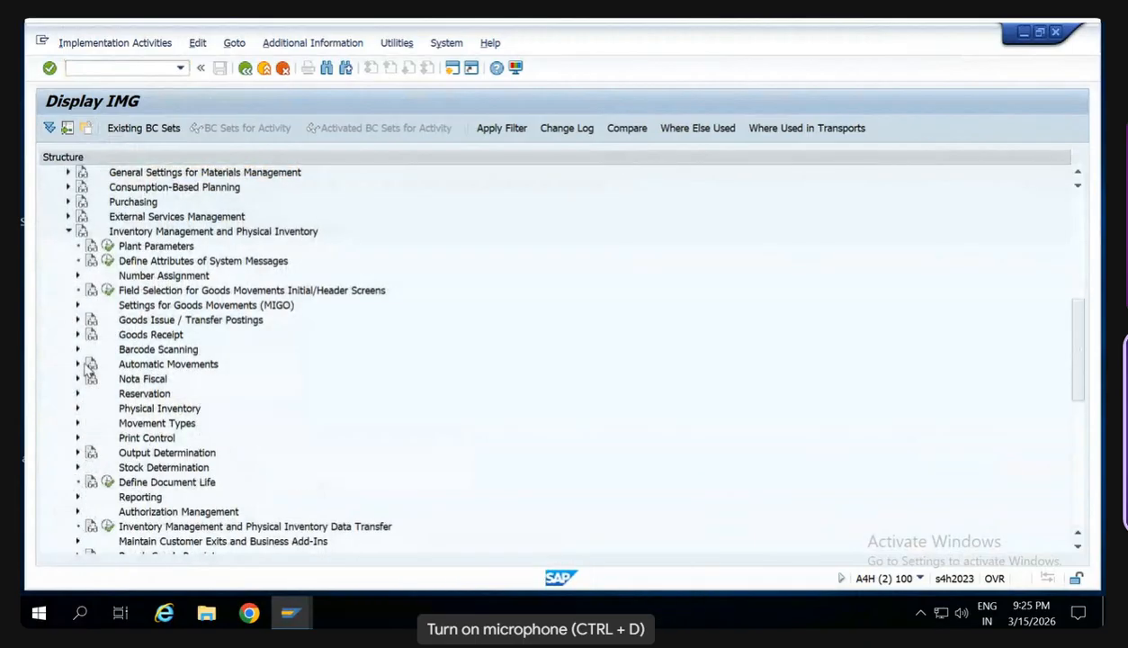
left_click(107, 246)
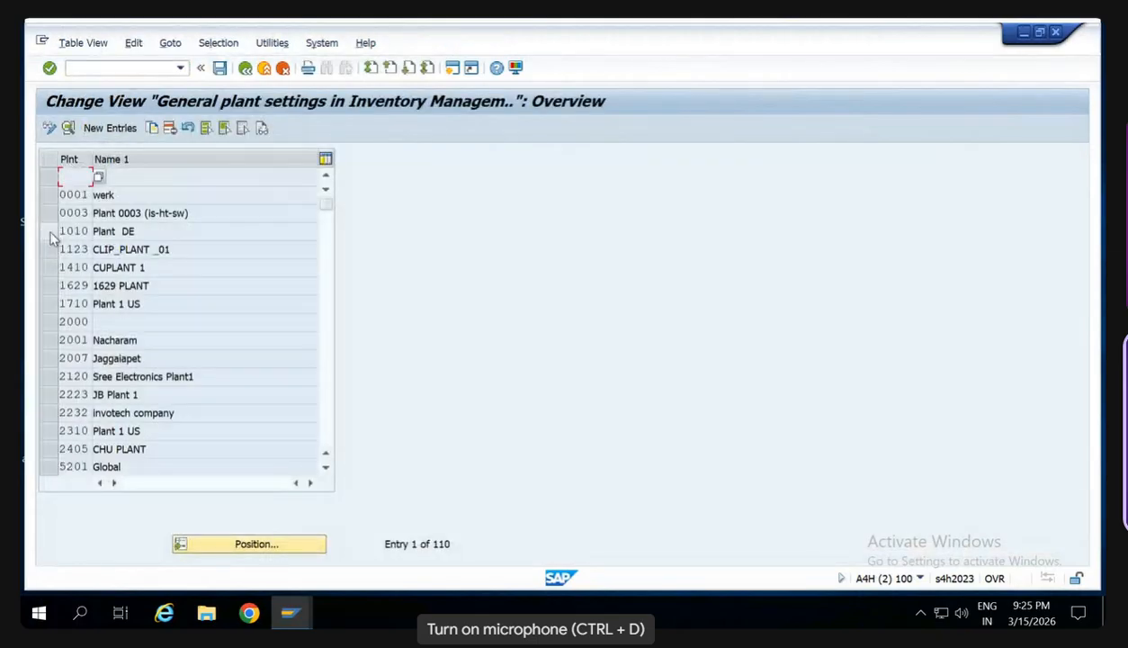
- Copy the inventory management settings of plant 1010 to plant SW00 and save them to the customizing request
left_click(51, 237)
left_click(152, 128)
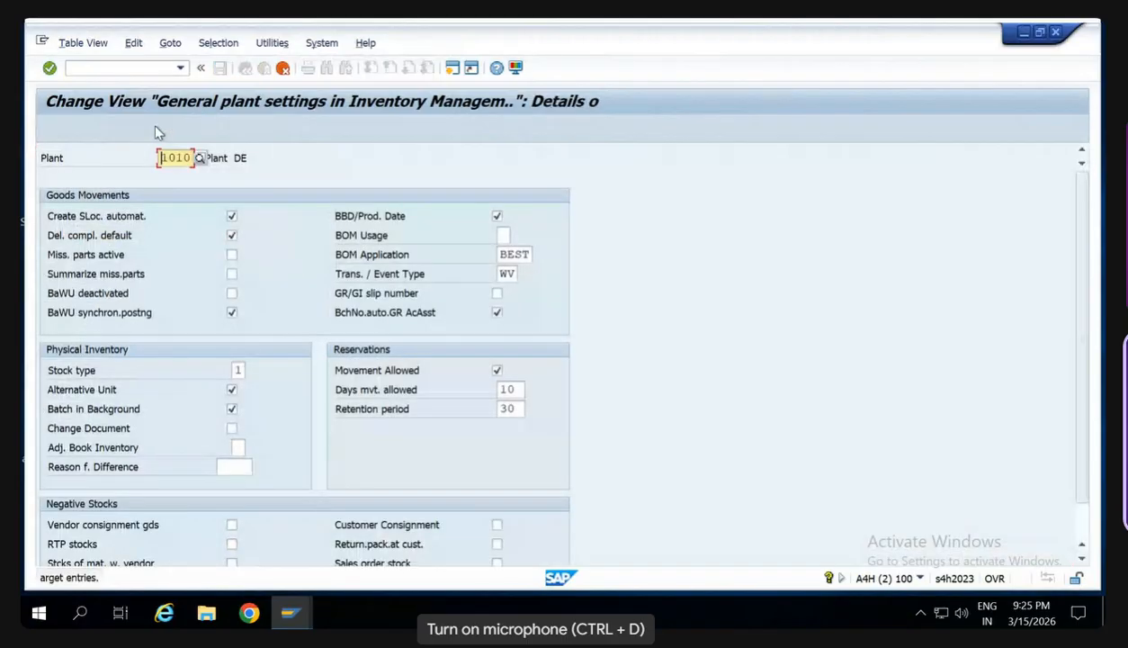
key("Delete")
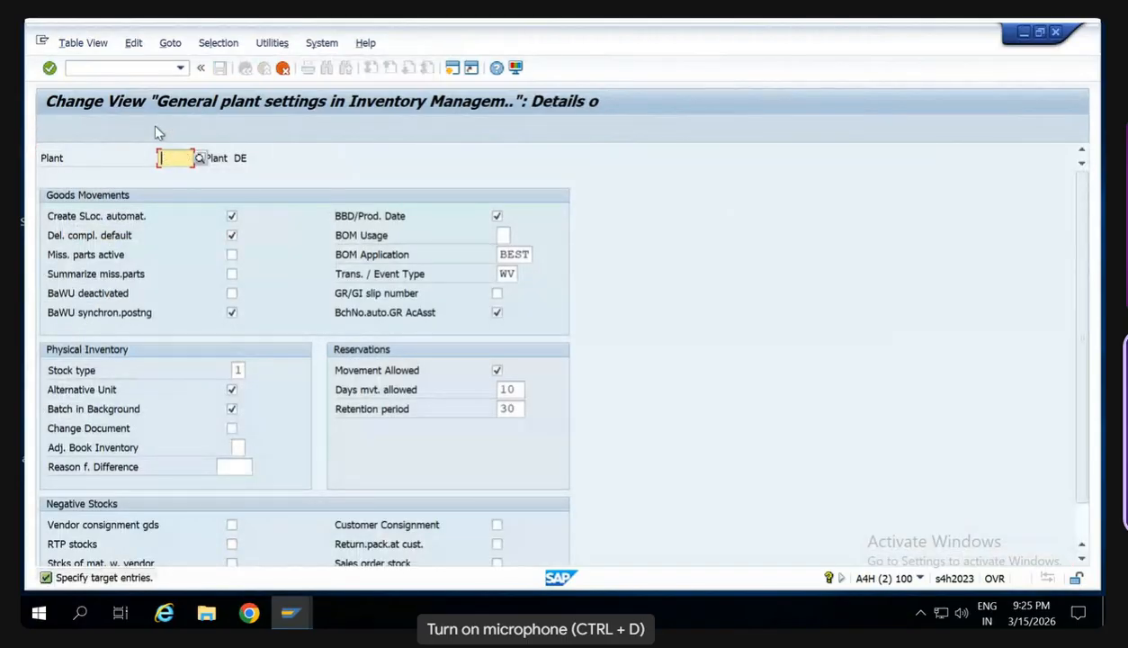
type("SW00")
key("Return")
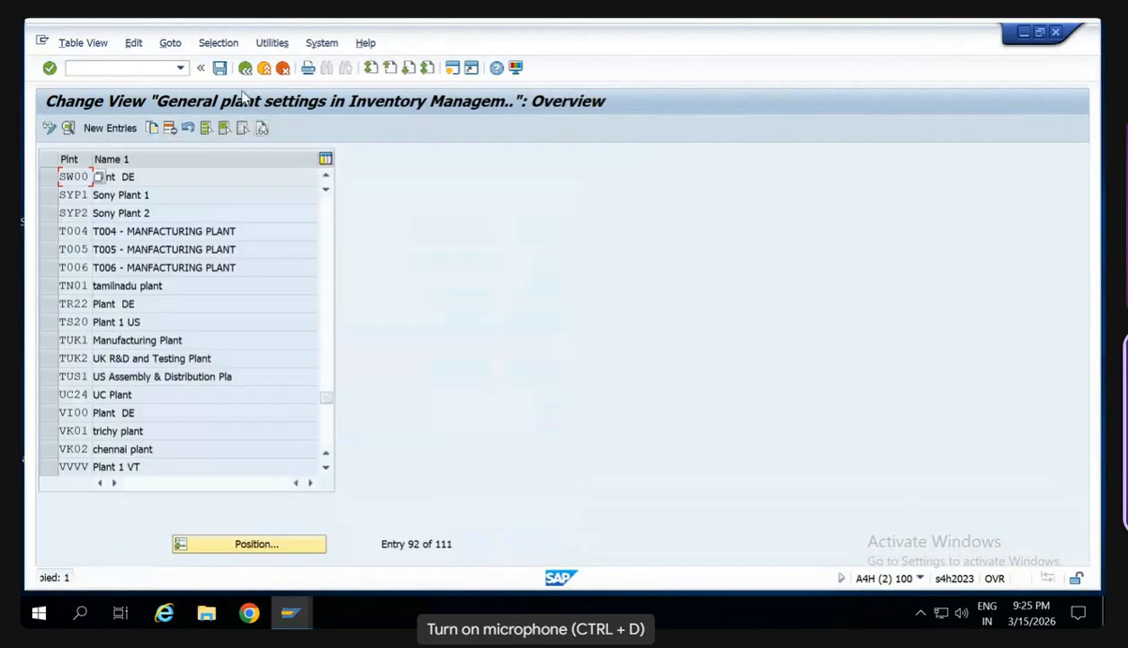
left_click(219, 69)
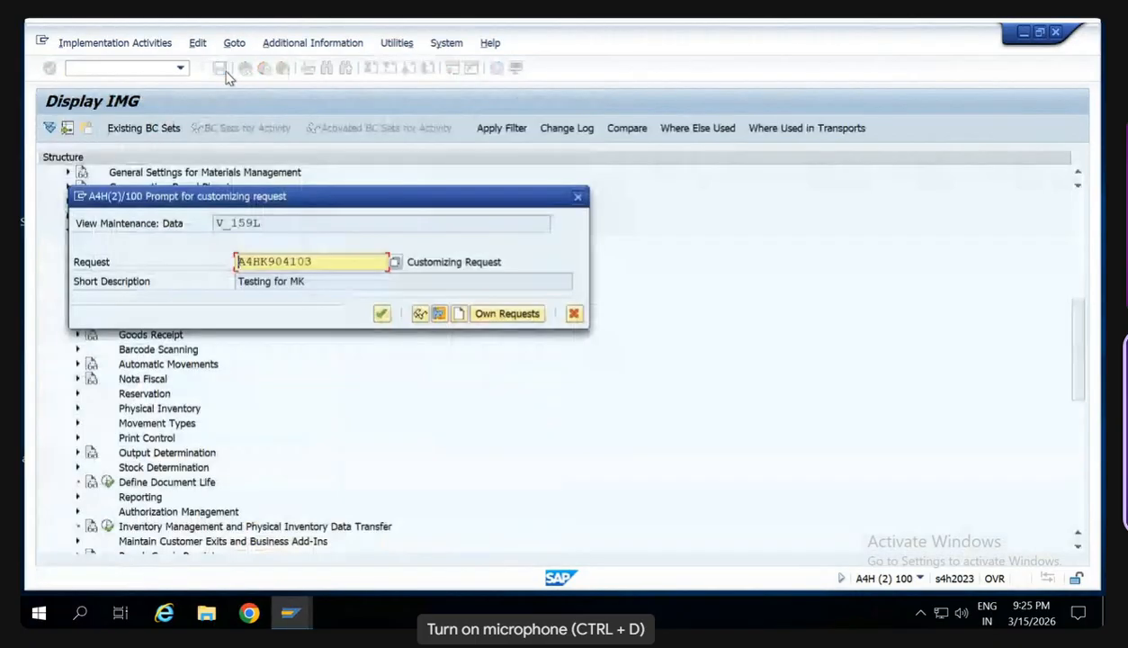
key("Return")
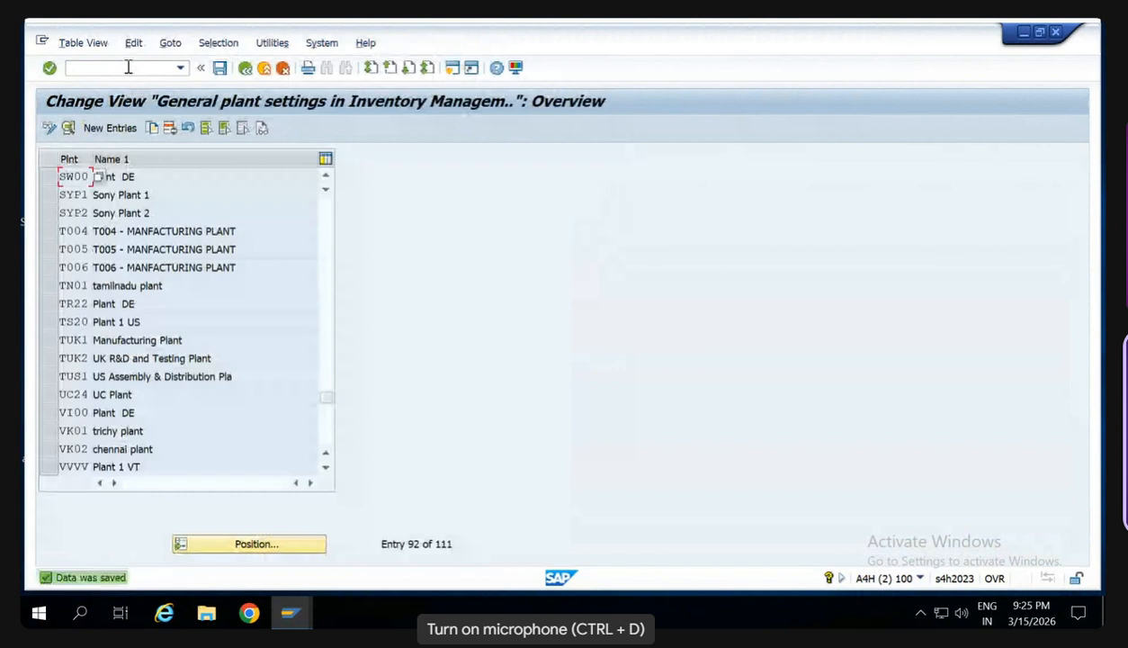
- Start the goods receipt again and enter material HS123C with a quantity of 100
left_click(129, 68)
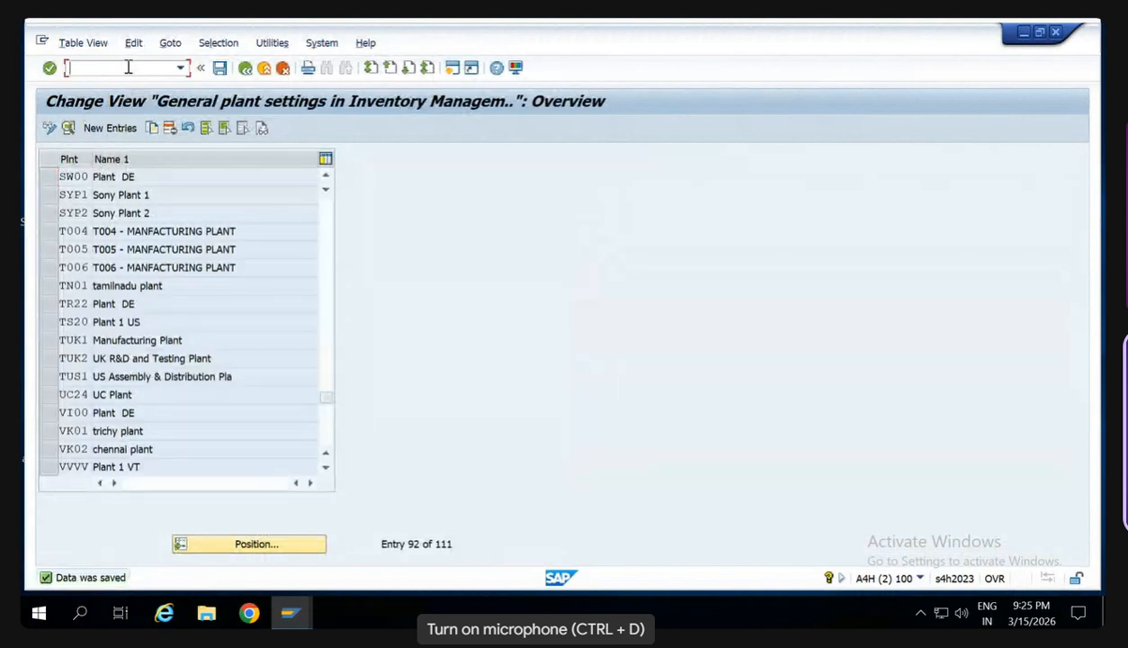
type("/nm")
key("Return")
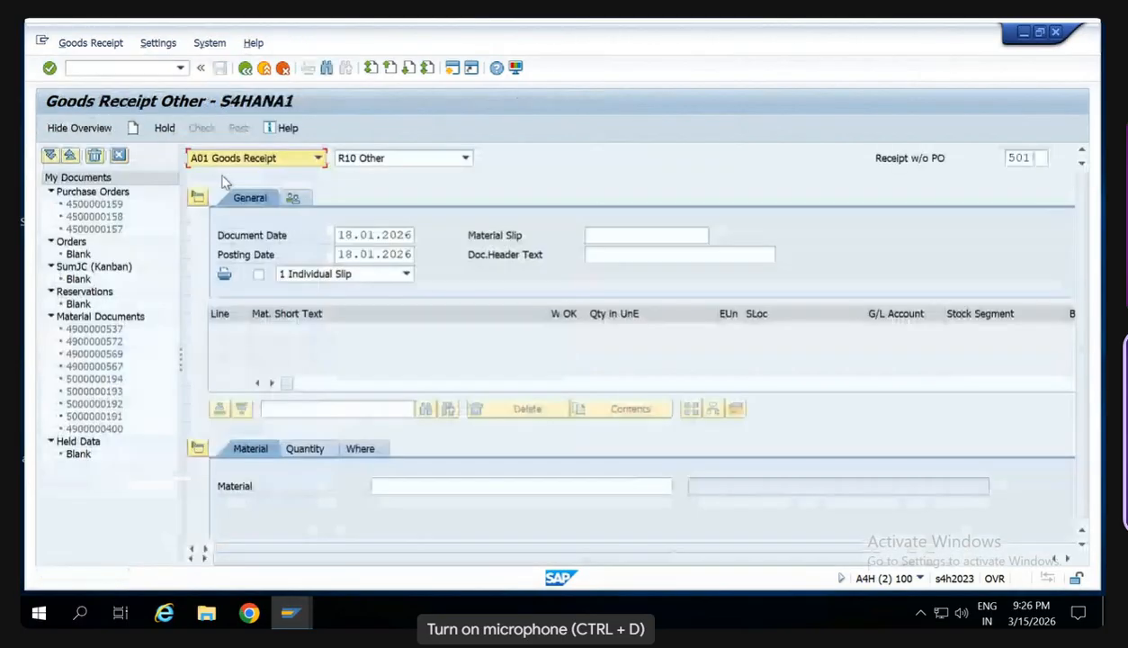
left_click(420, 481)
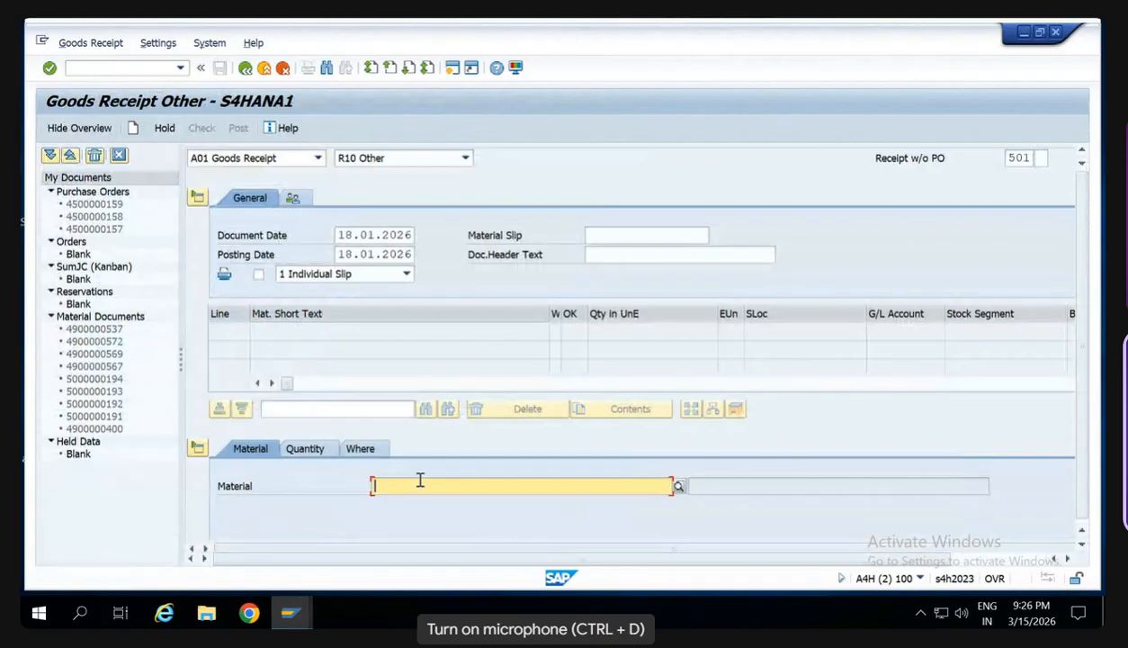
type("HS123C")
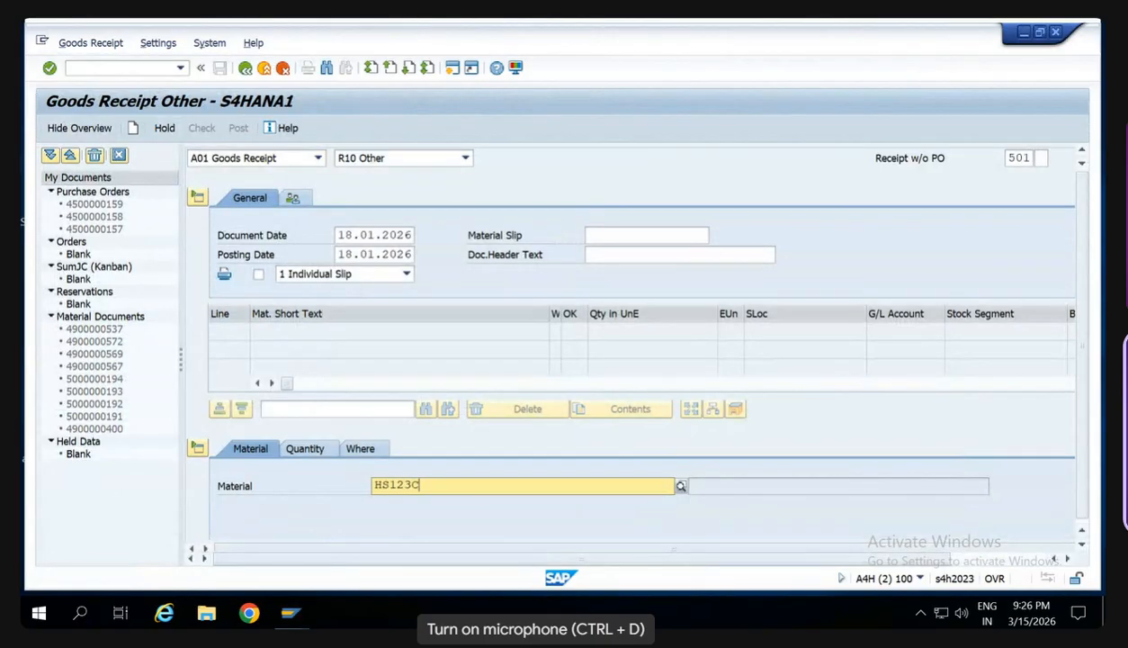
left_click(316, 454)
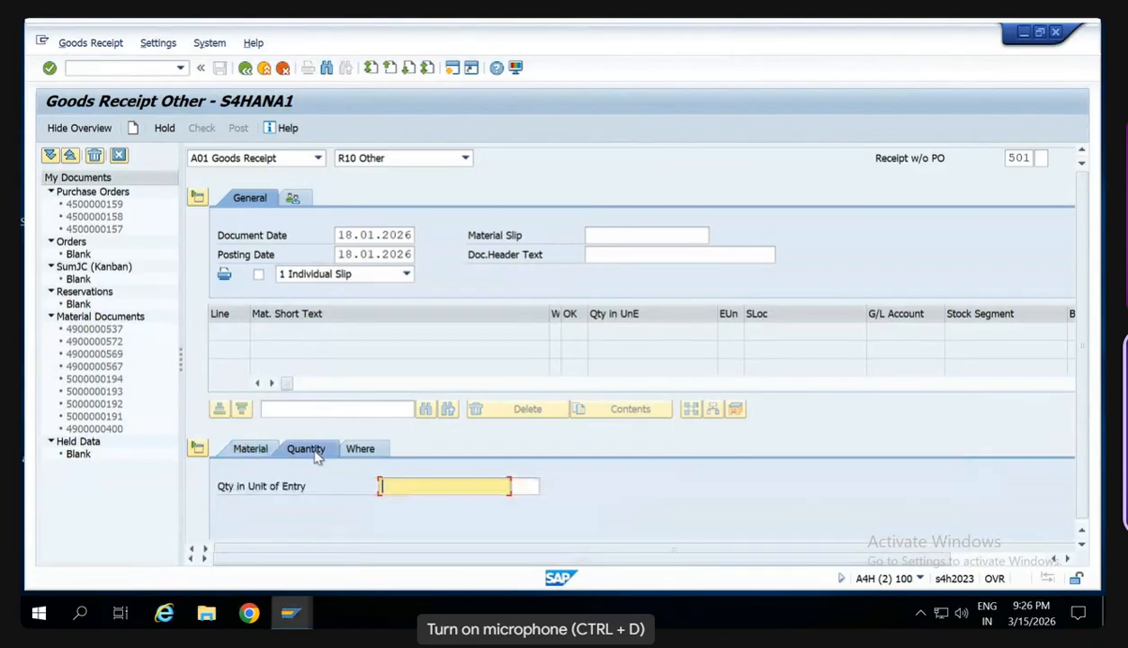
scroll(316, 456, "down", 1)
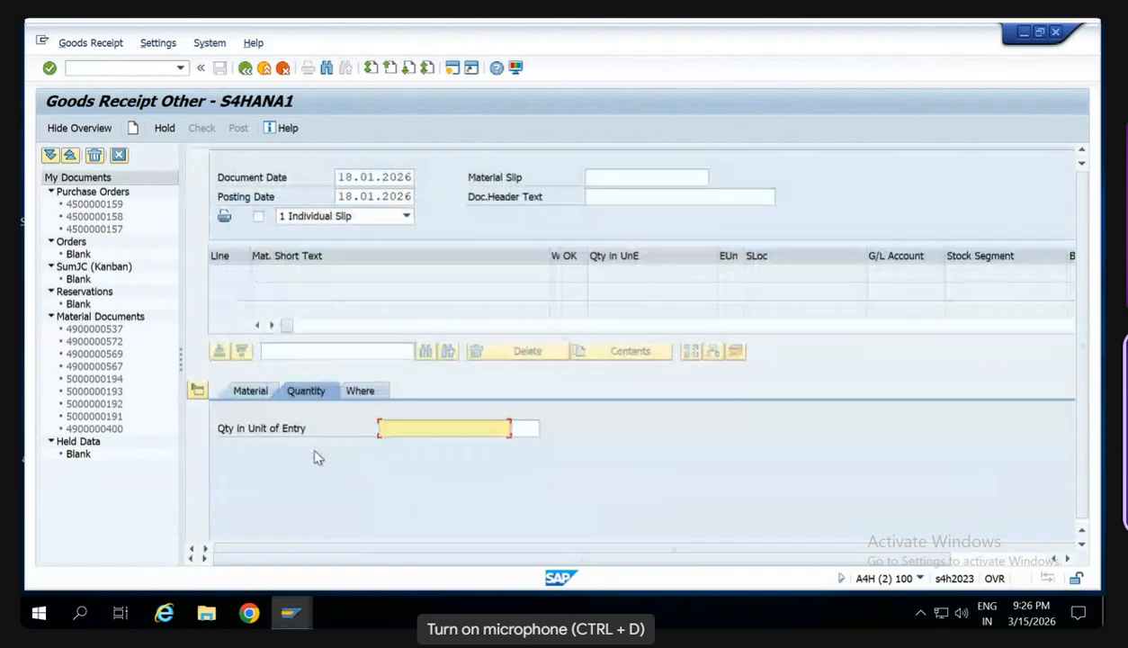
type("100")
key("Return")
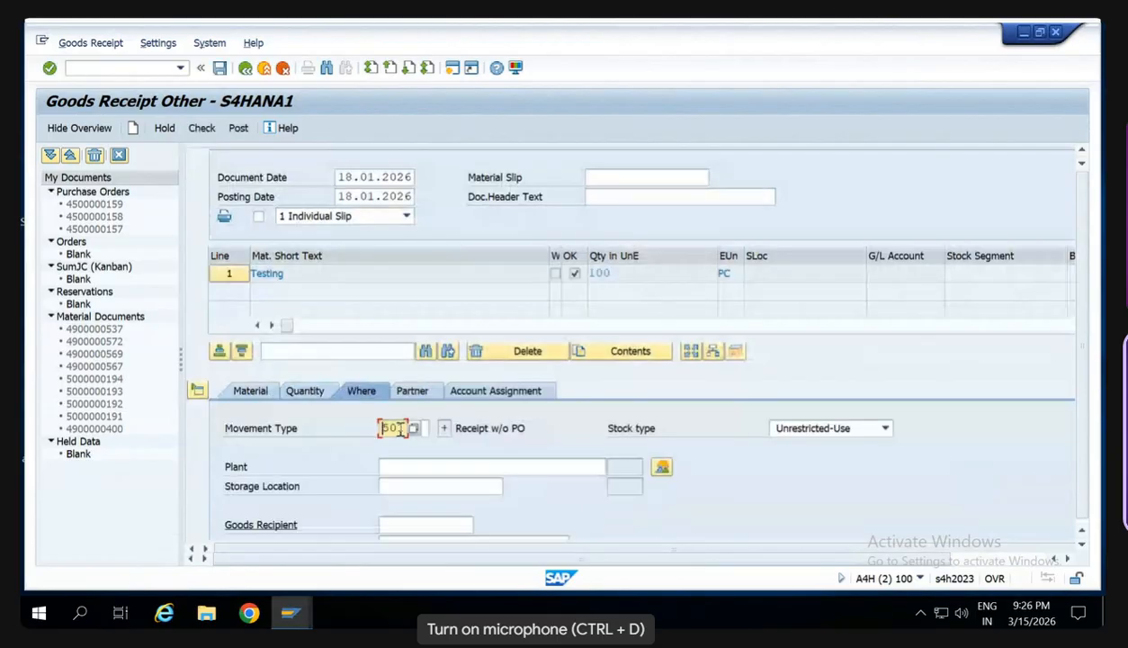
- Set movement type 561 with plant SW00 and storage location SW00, and run the check on the goods receipt
type("561")
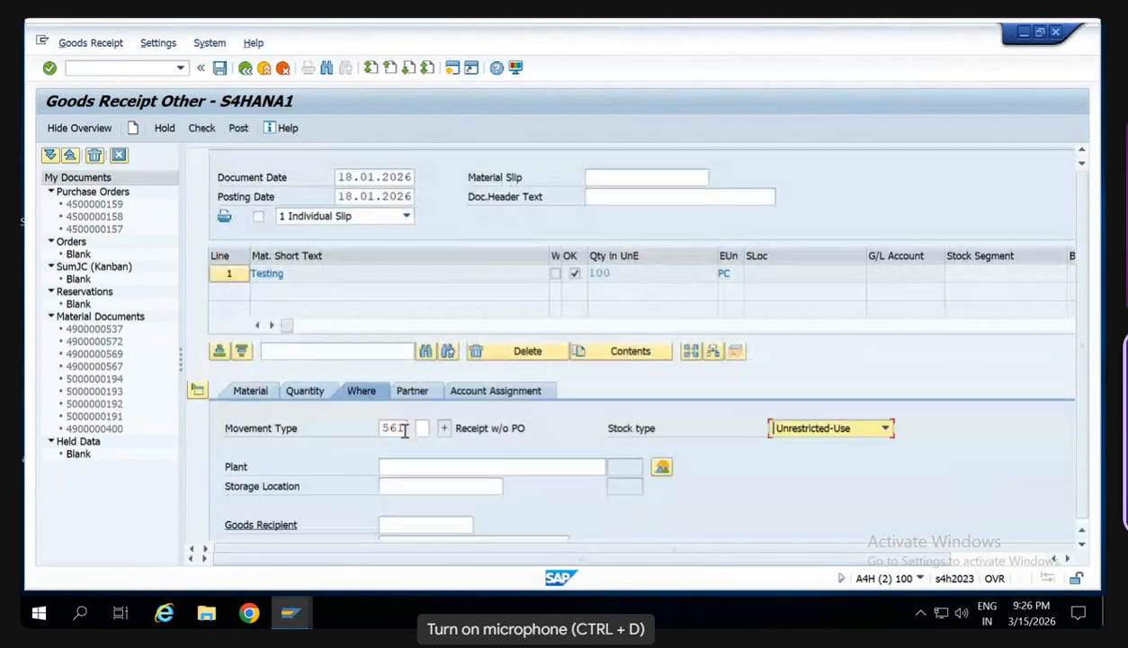
key("Tab")
type("HS")
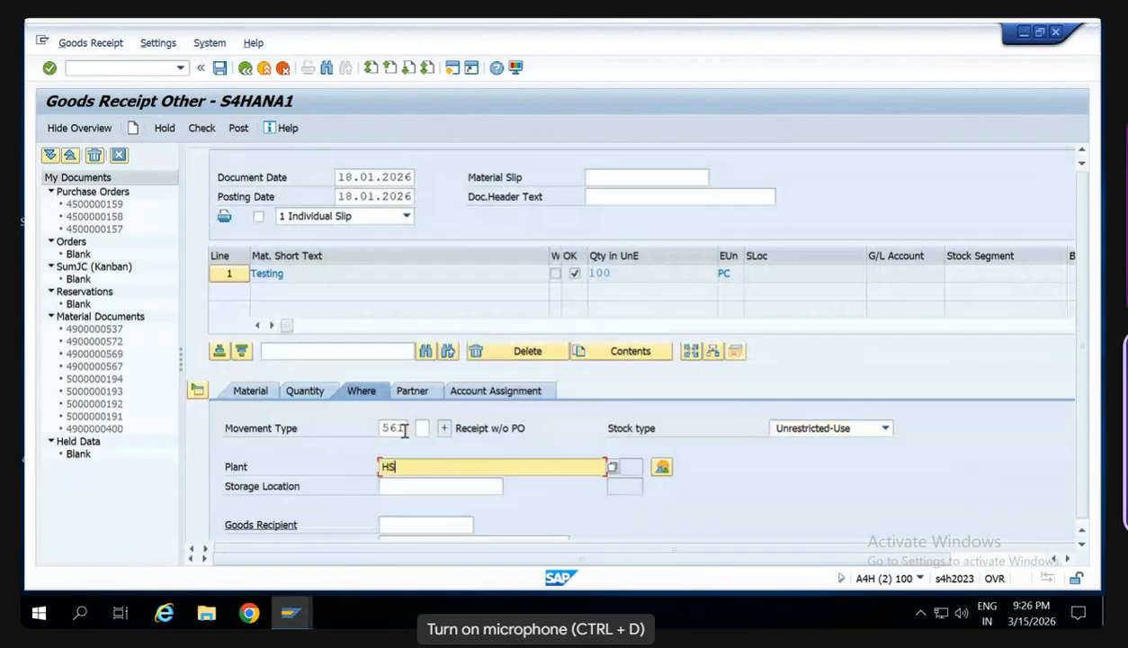
key("BackSpace")
key("BackSpace")
type("SW00")
key("Tab")
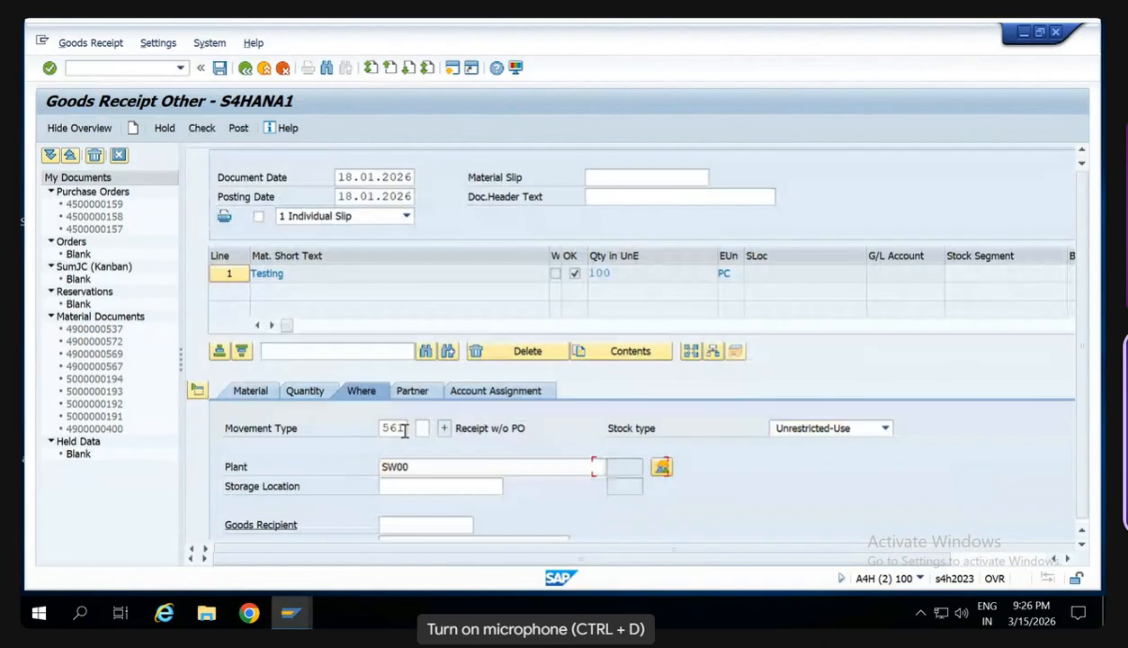
key("Tab")
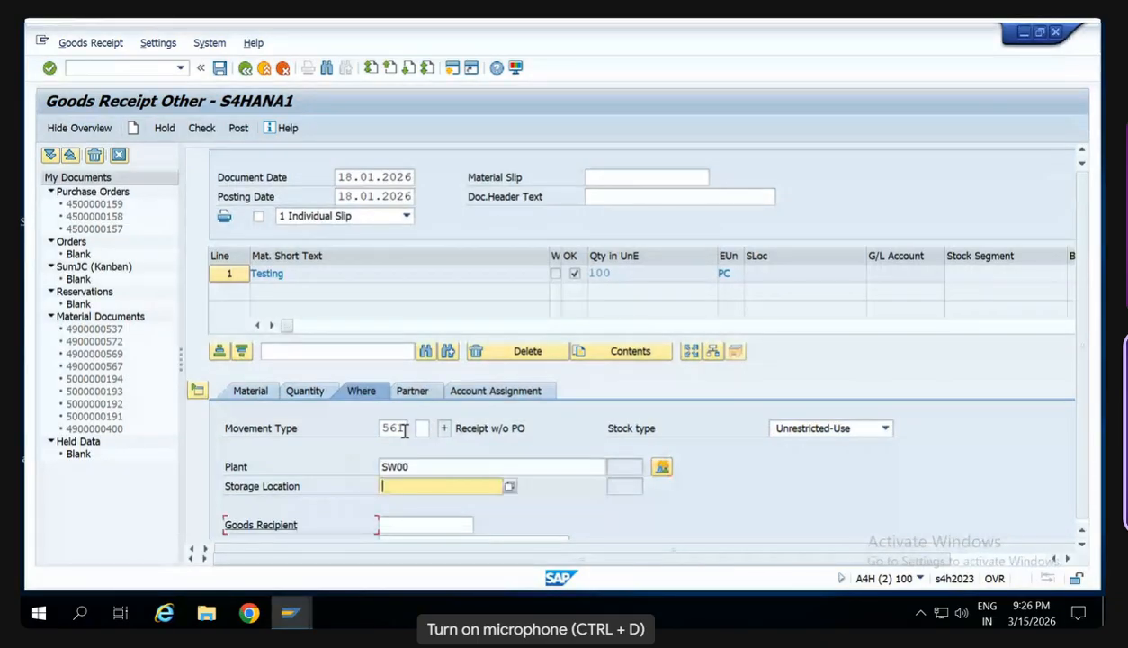
type("SW00")
key("Return")
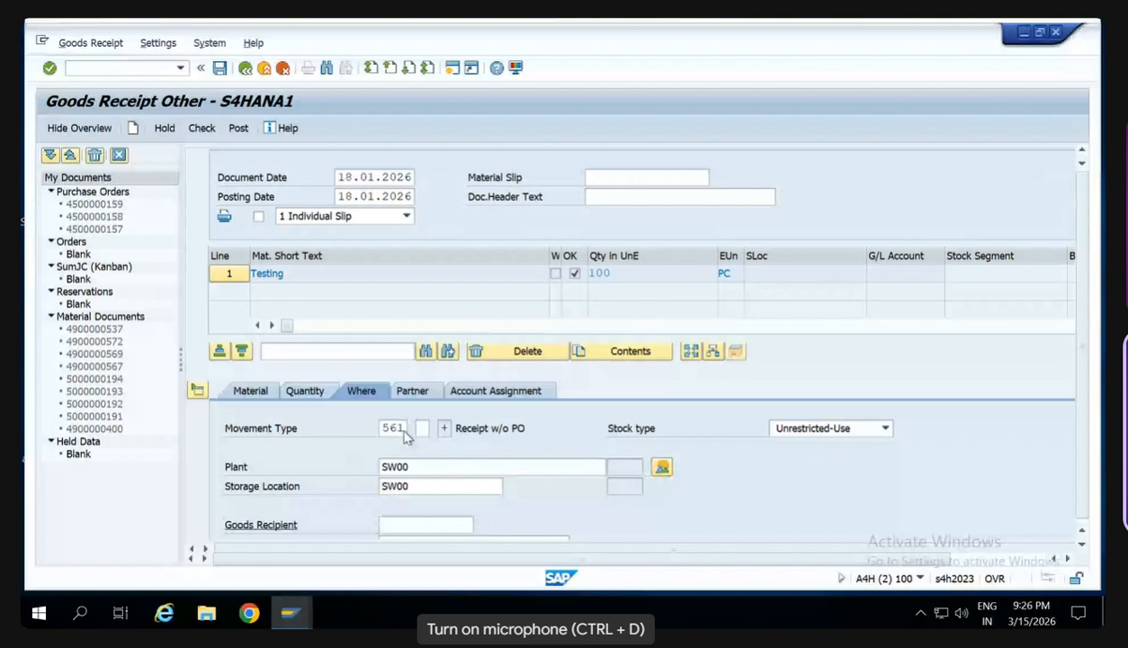
left_click(200, 129)
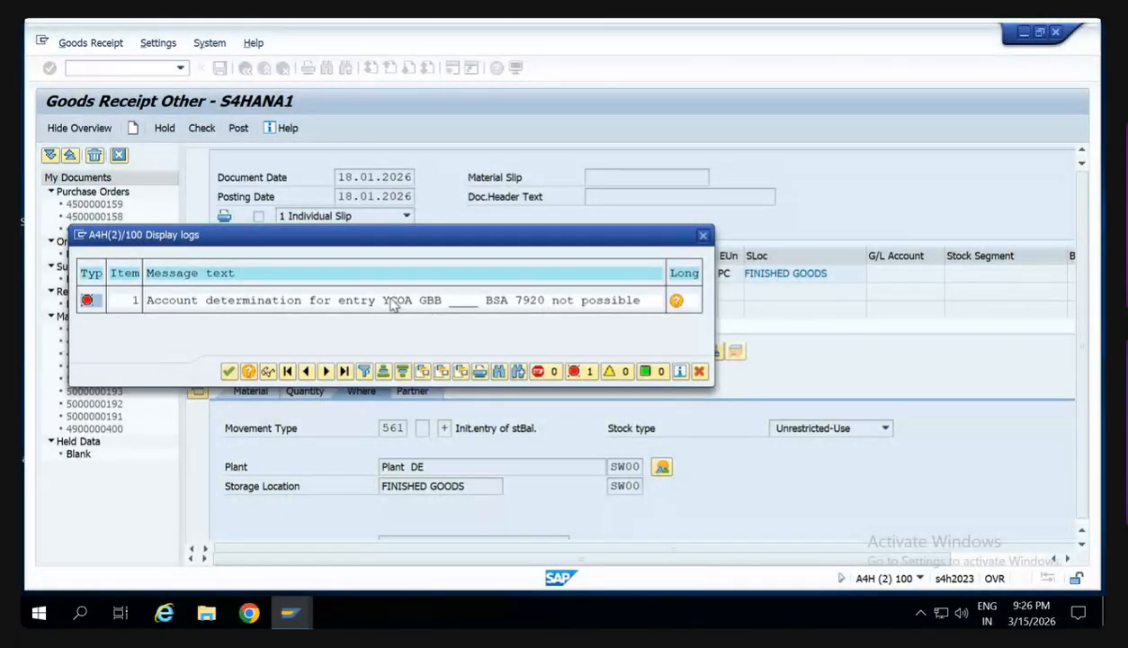
left_click(703, 236)
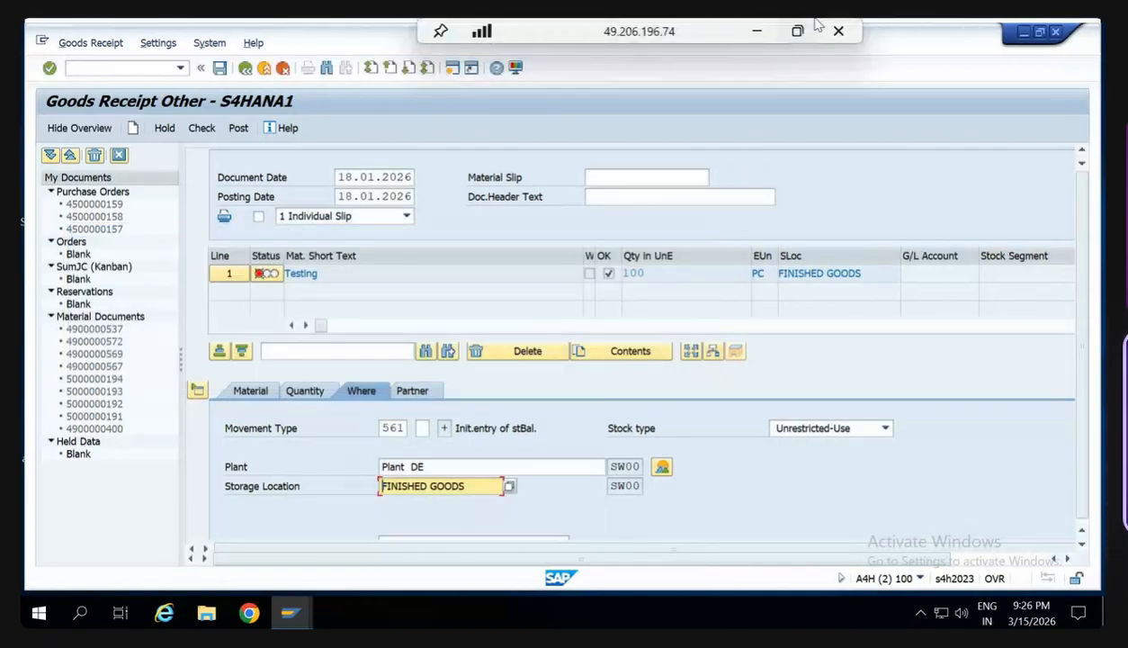
- Switch to the SD training PDF in Edge and review the fix for the YCOA GBB BSA 7920 account determination error
left_click(756, 31)
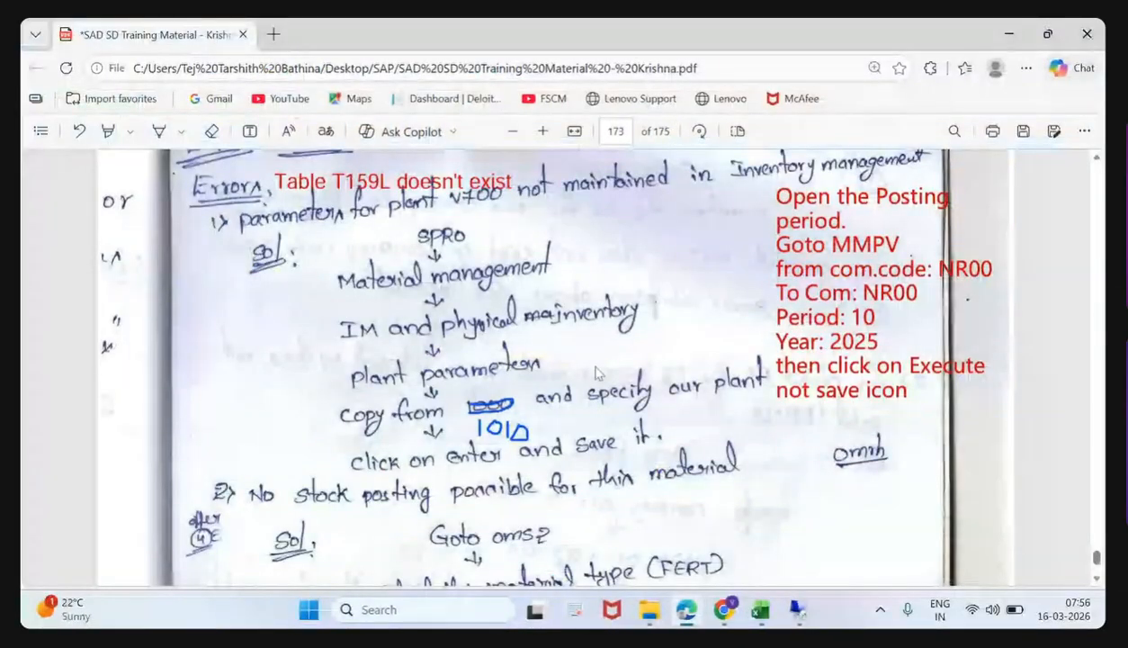
scroll(583, 358, "up", 5)
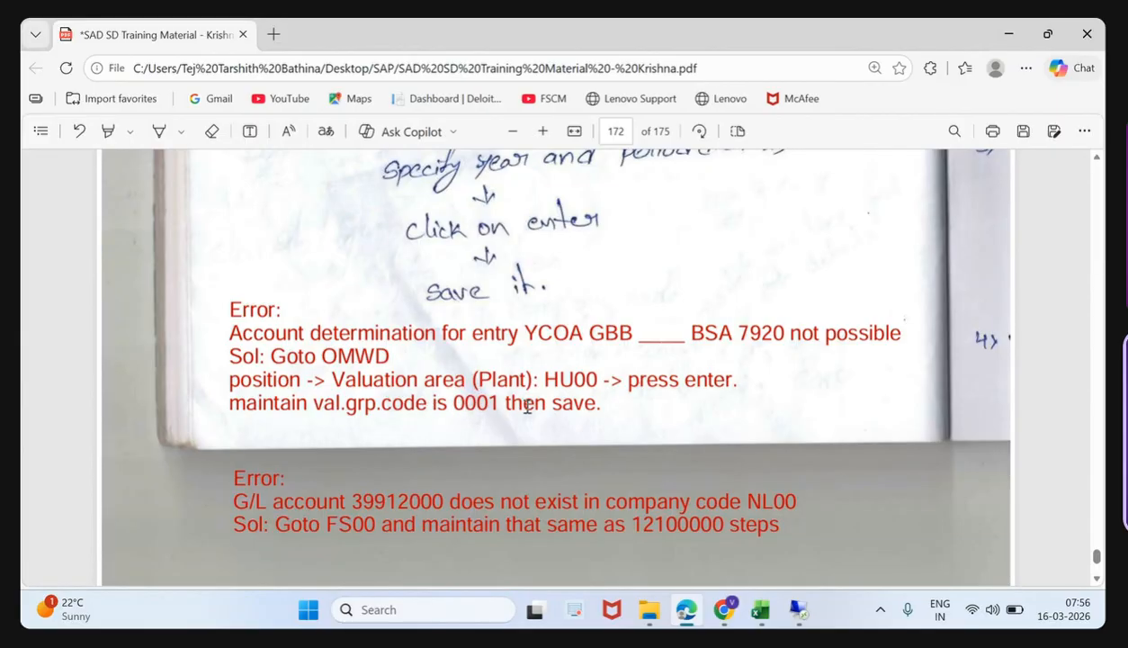
scroll(623, 395, "down", 1)
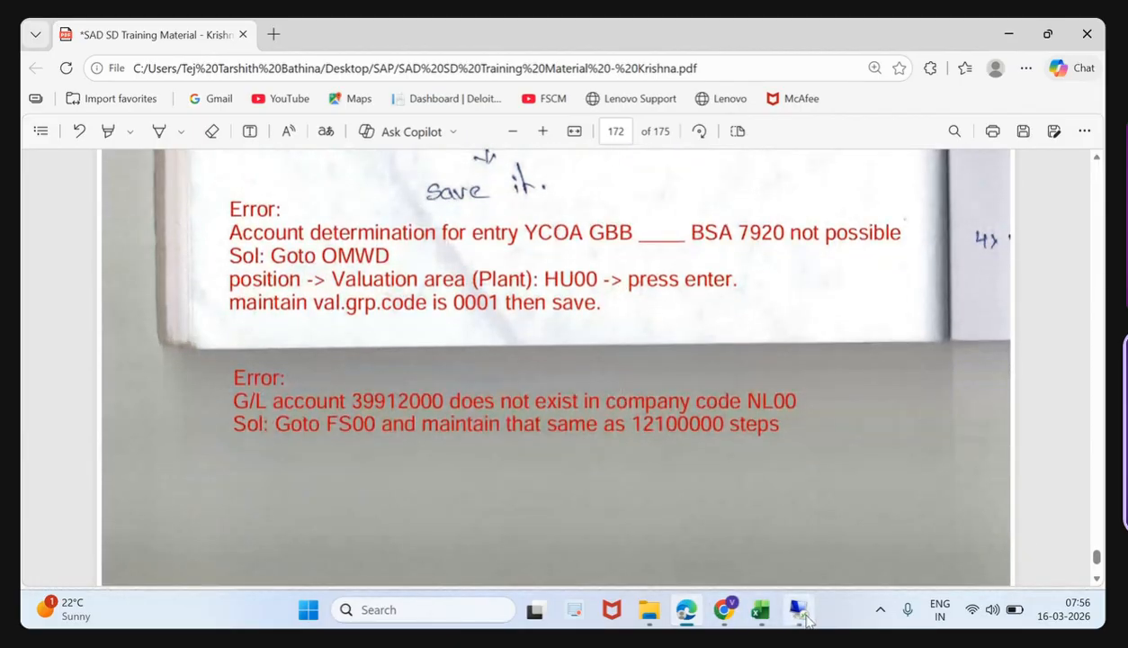
- Switch back to SAP and locate valuation area SW00 in the OMWD account determination settings
left_click(798, 610)
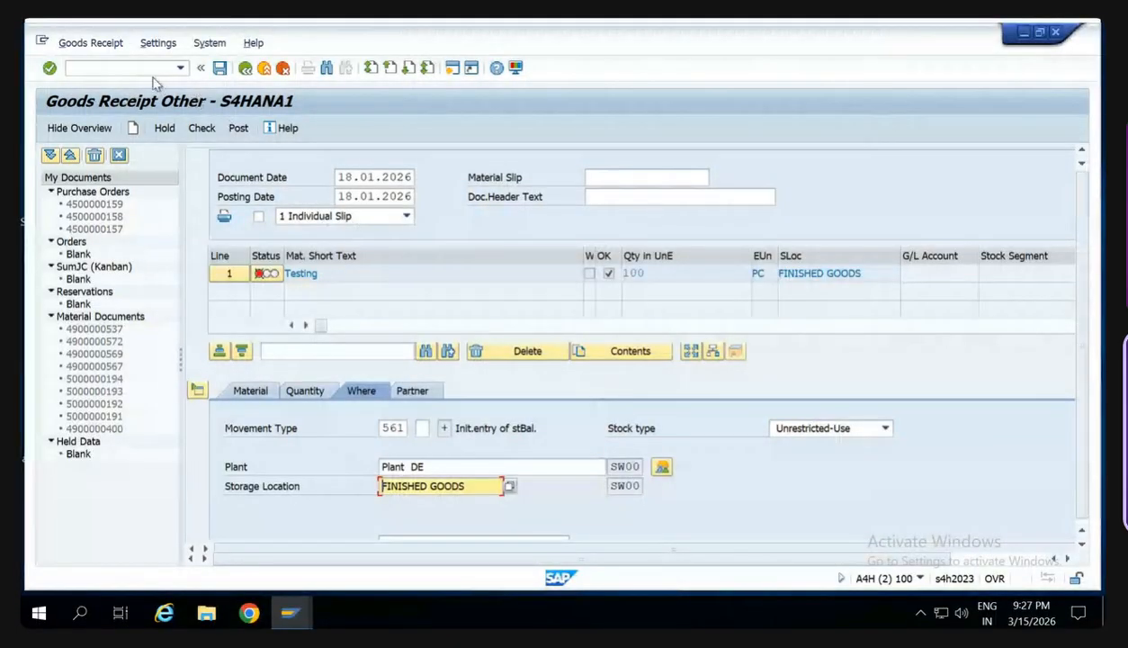
left_click(148, 71)
type("/nom")
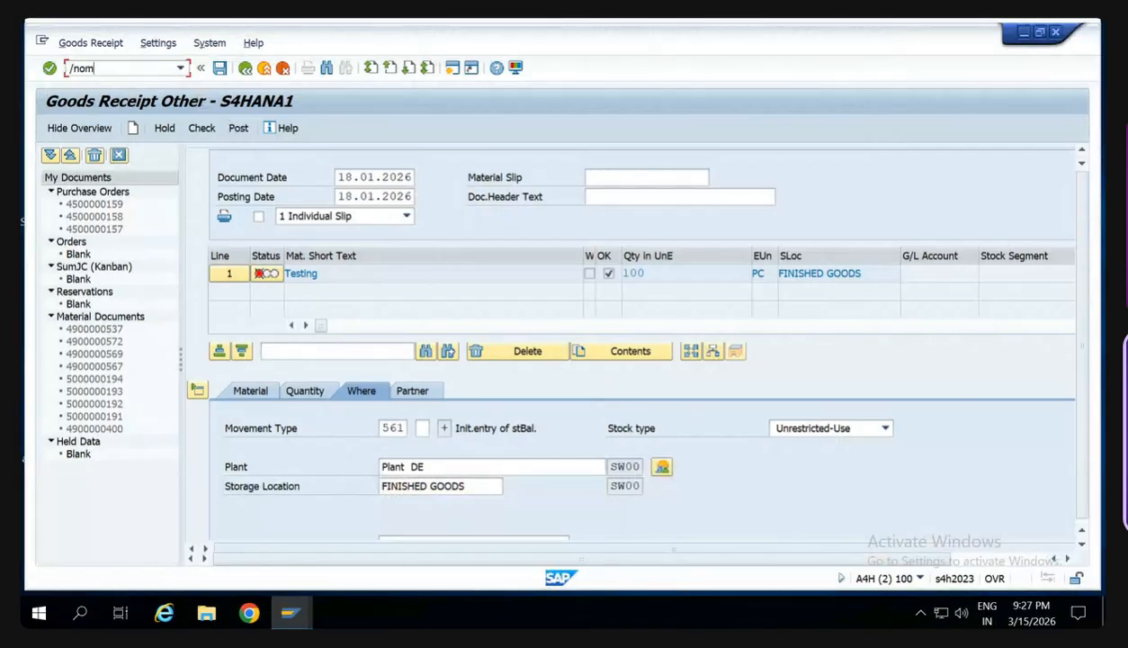
type("wd")
key("Return")
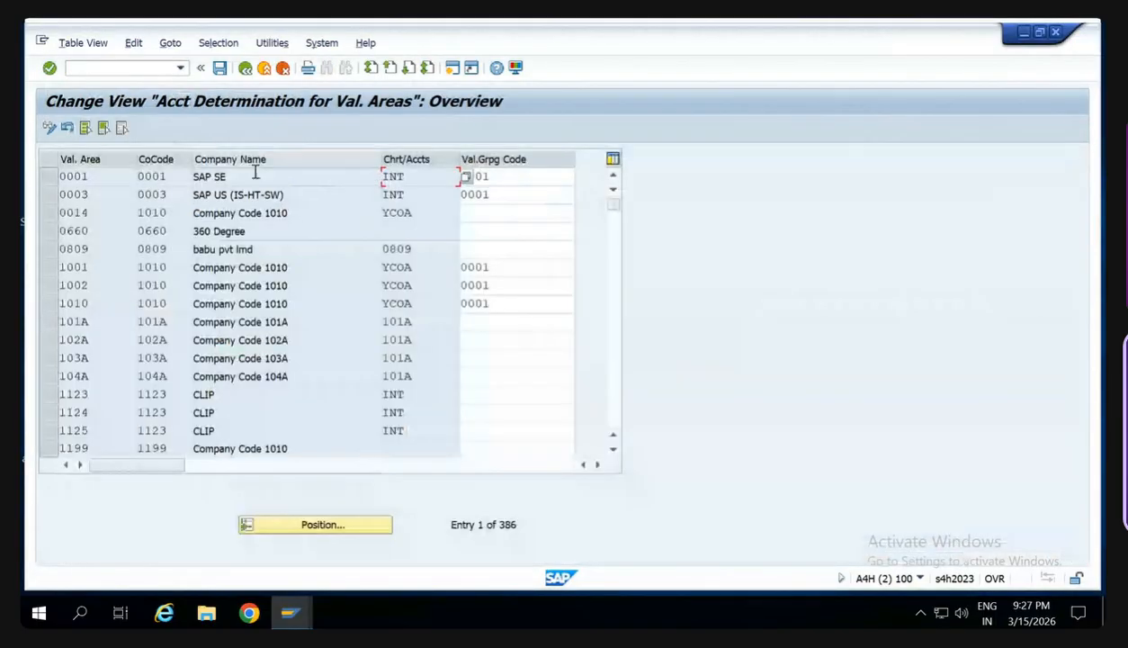
left_click(311, 525)
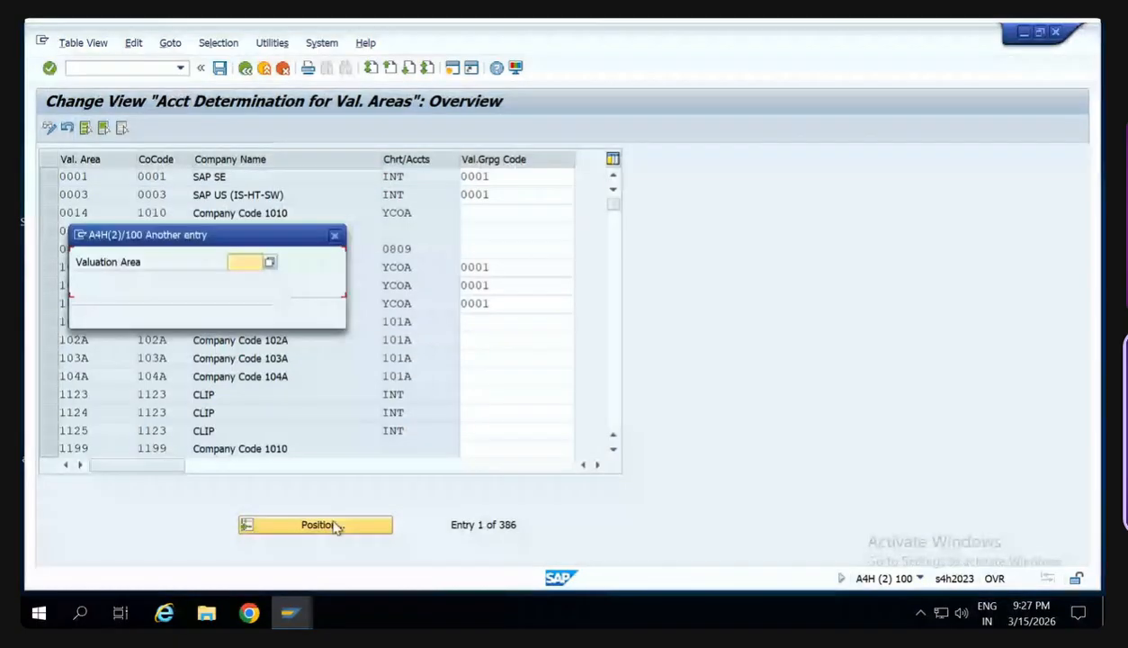
type("SW00")
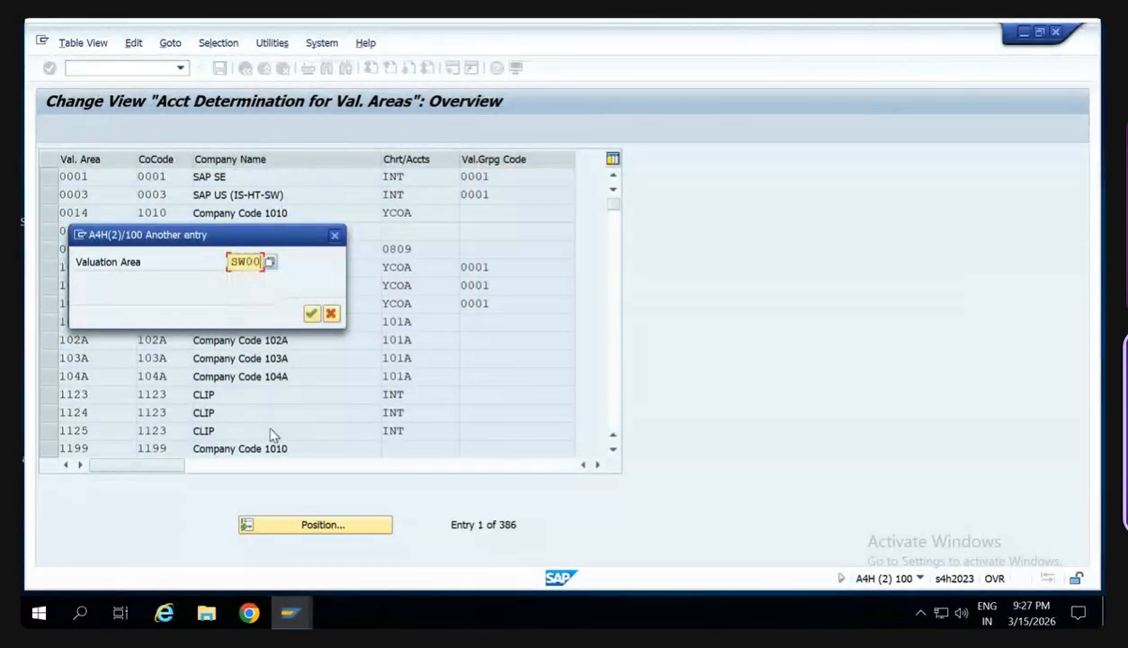
key("Return")
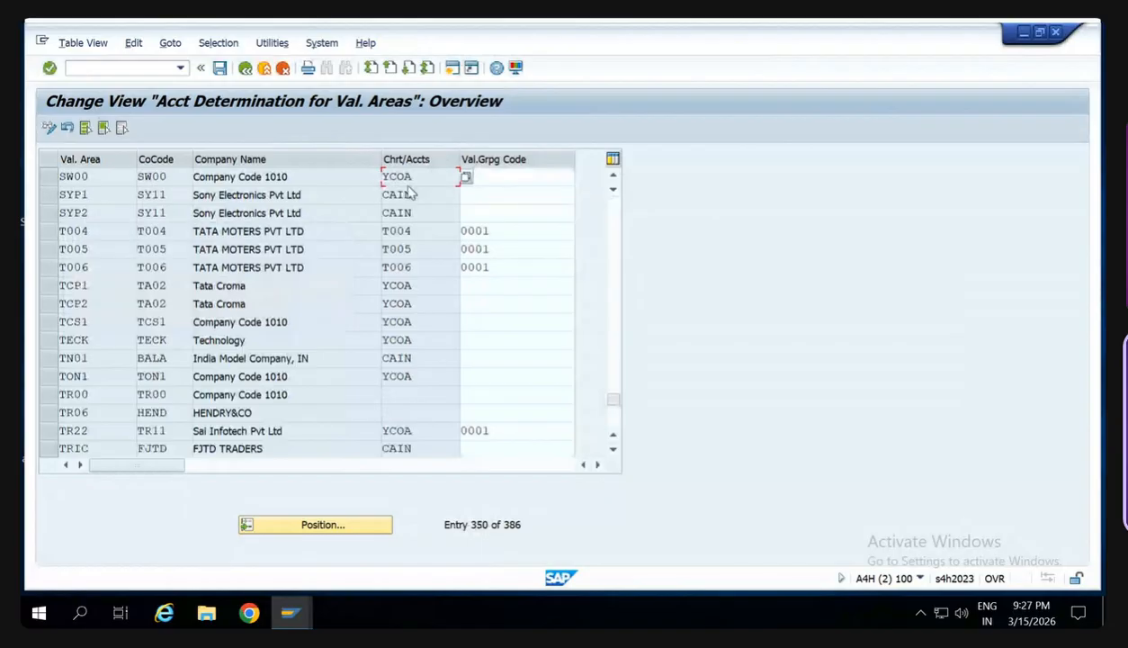
- Set the valuation grouping code of valuation area SW00 to 0001 and save the change
left_click(511, 175)
type("0001")
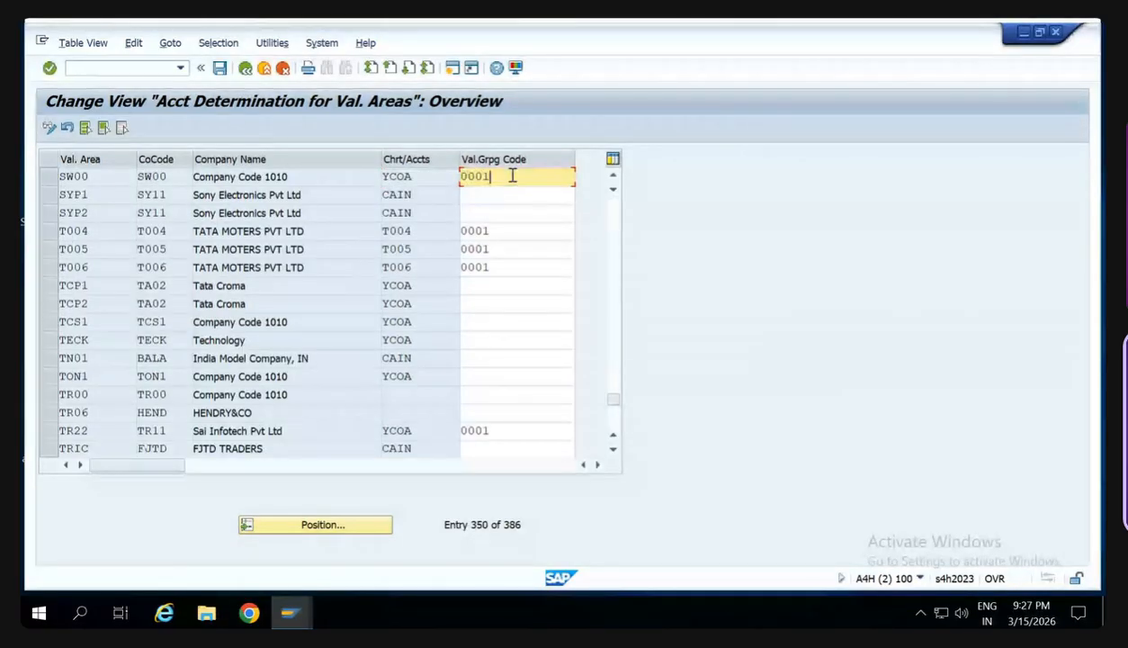
key("Return")
key("ctrl+s")
key("Return")
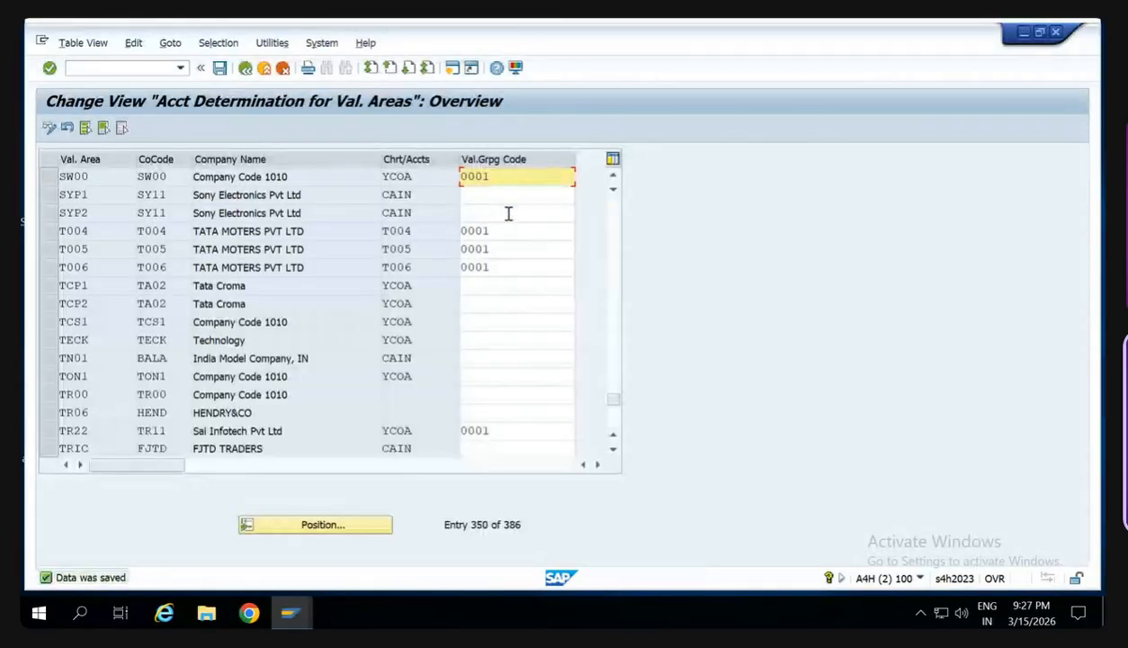
- Open the OBYC account assignments of transaction GBB, offsetting entry for inventory posting, for chart of accounts YCOA
left_click(114, 69)
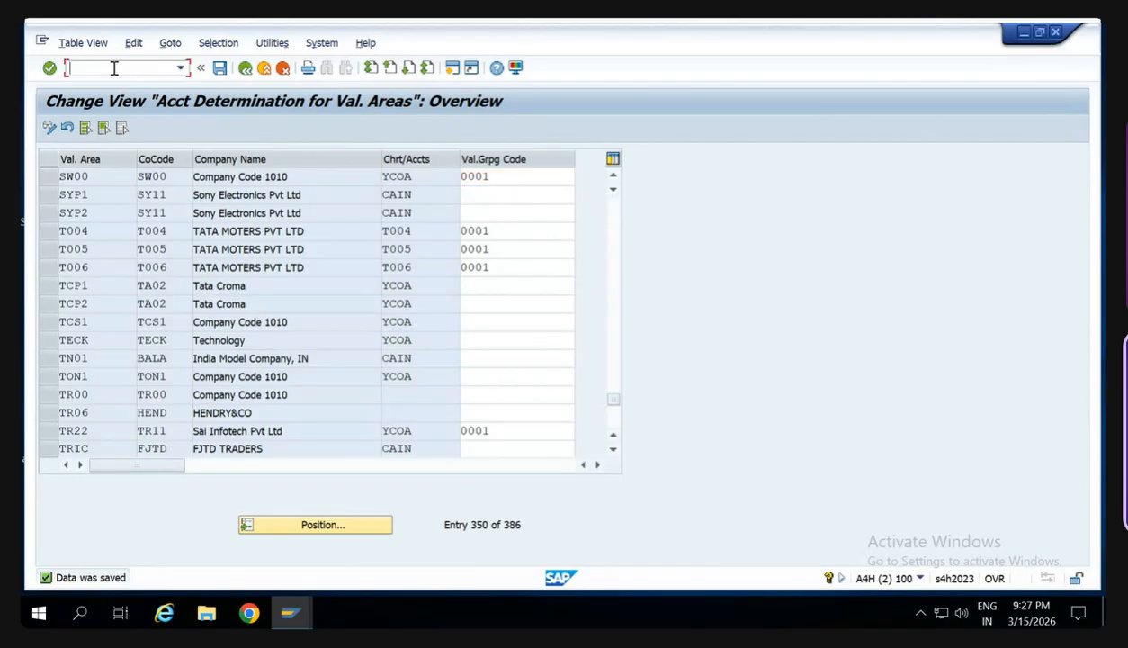
type("/nobyc")
key("Return")
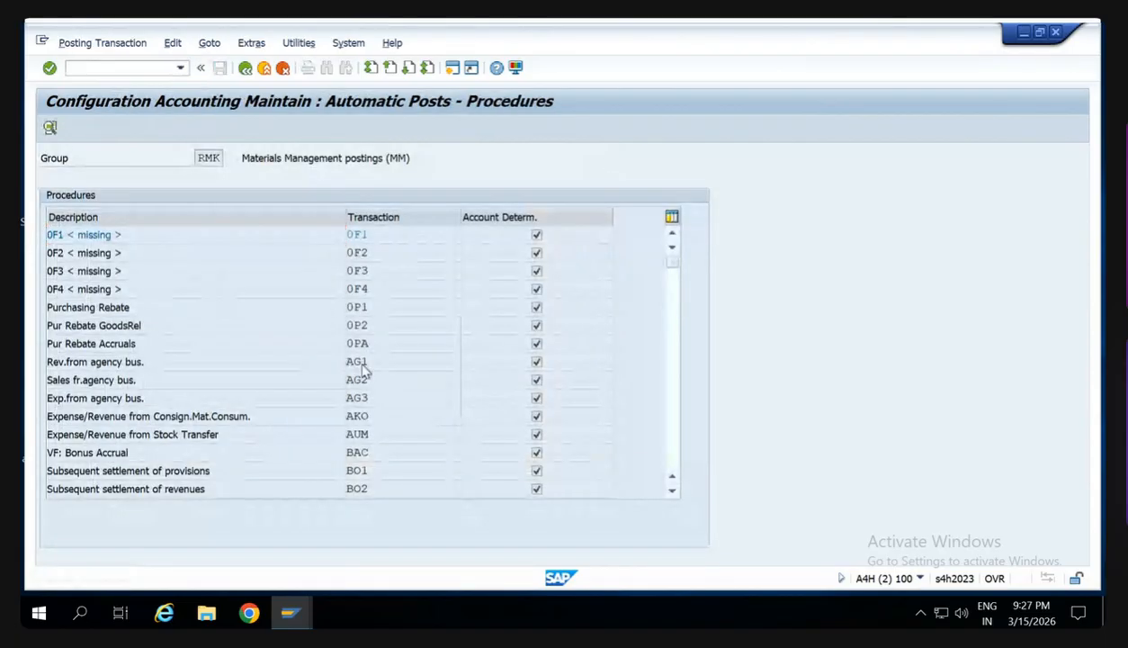
scroll(364, 369, "down", 4)
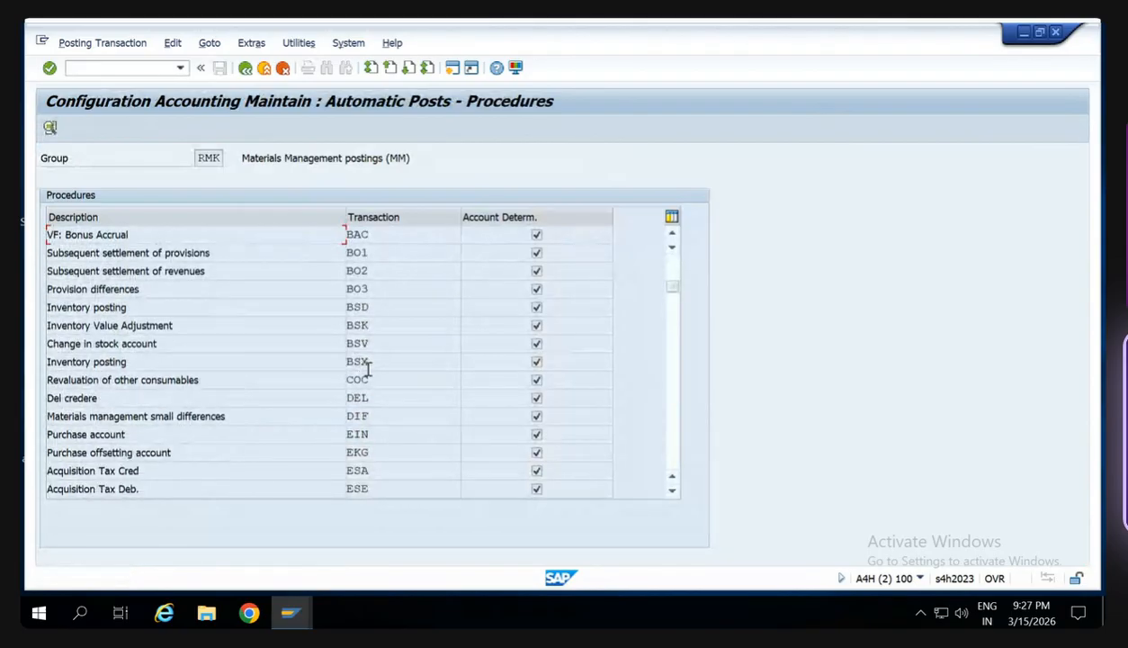
scroll(367, 369, "down", 5)
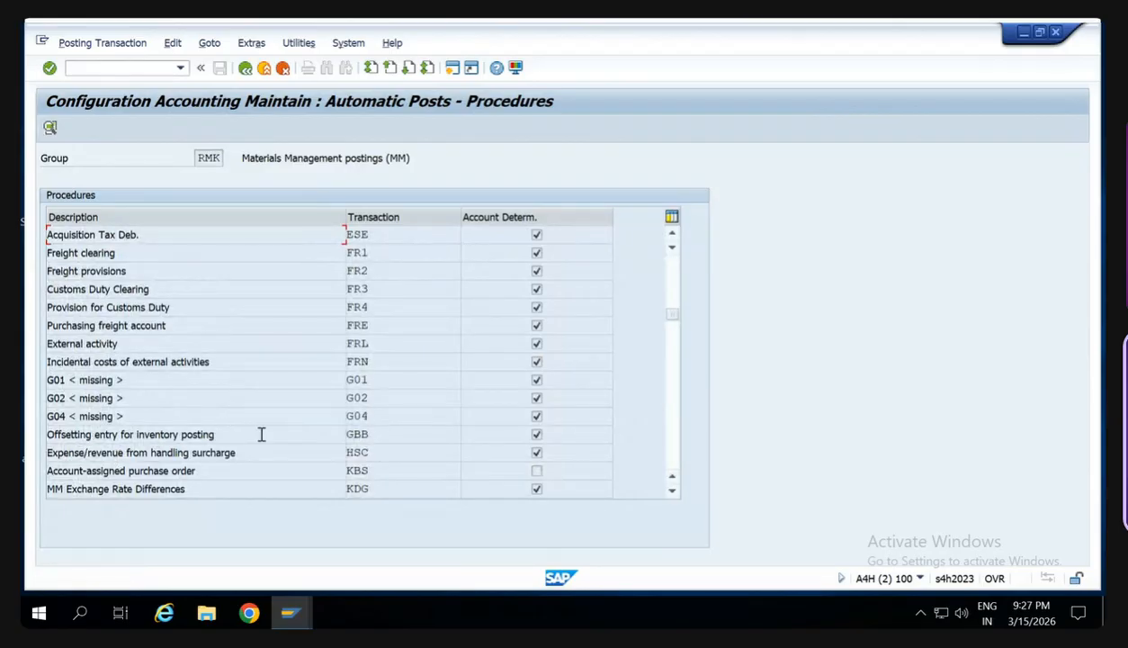
double_click(379, 438)
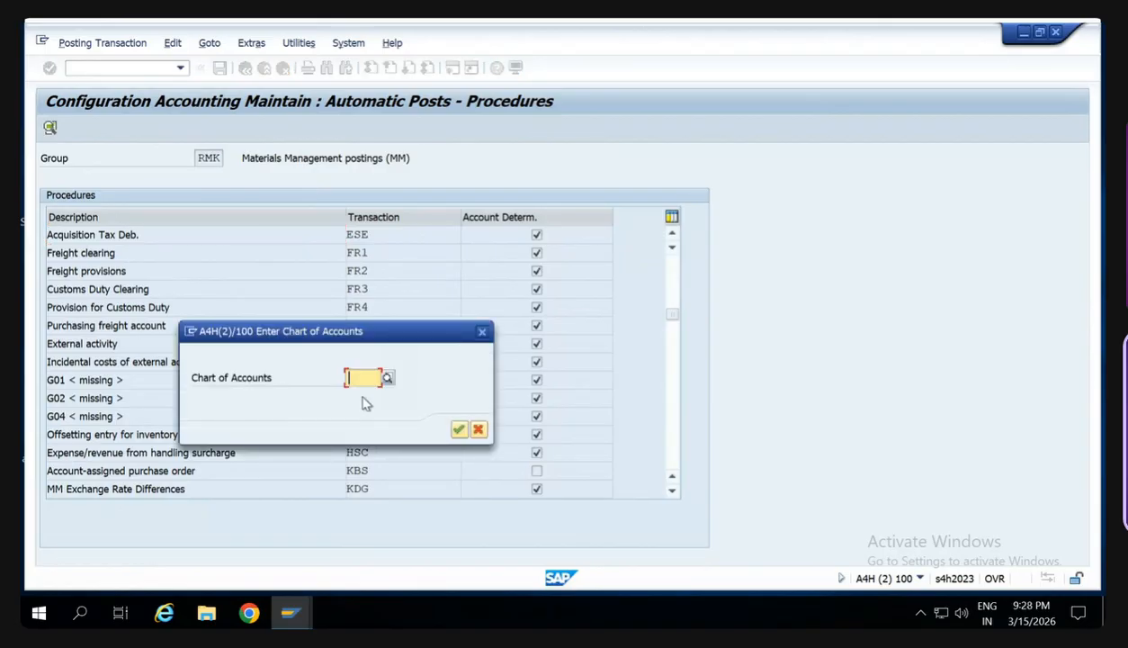
type("YCOA")
key("Return")
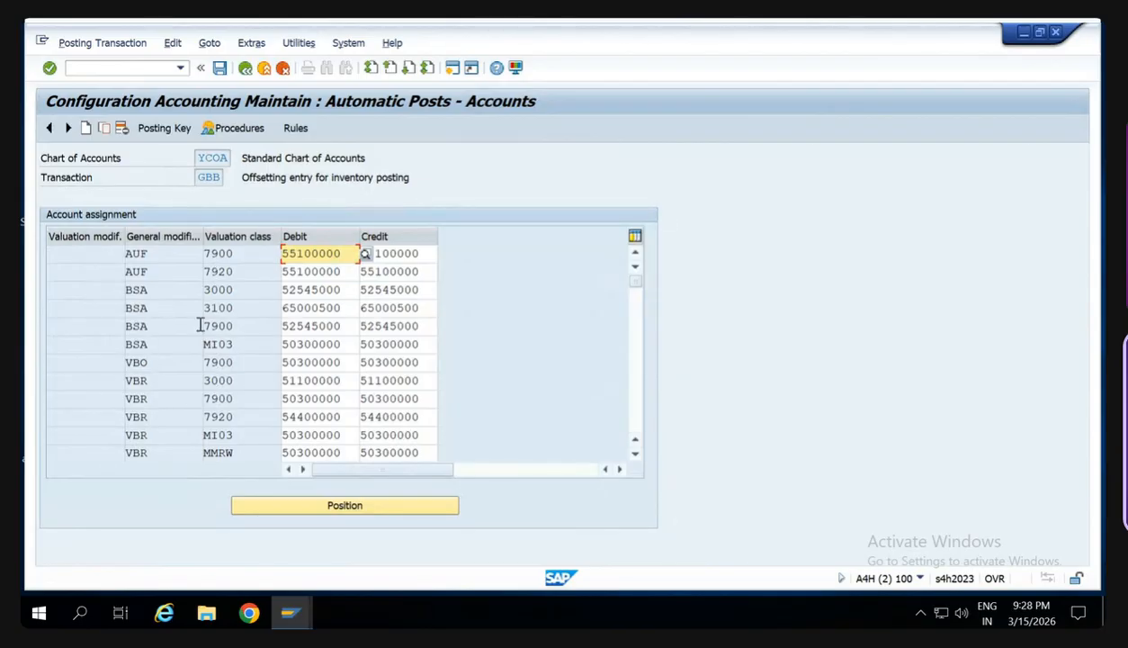
- Examine the debit and credit accounts assigned to valuation modifier 0001, general modifier BSA and valuation class 7920
scroll(231, 349, "down", 2)
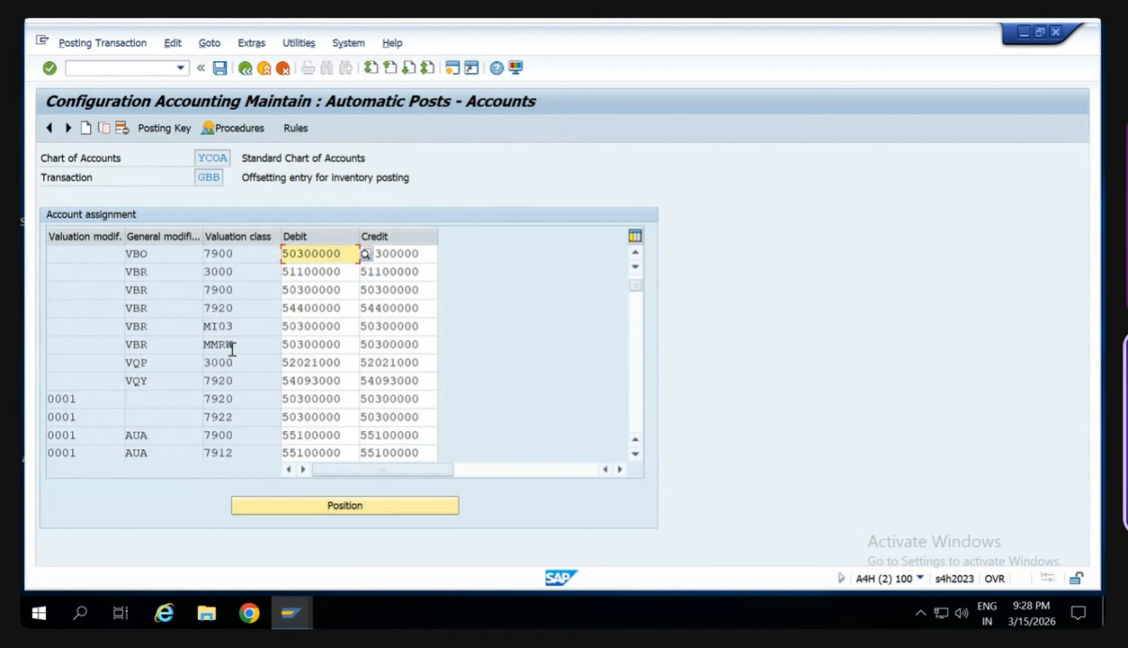
scroll(232, 349, "down", 3)
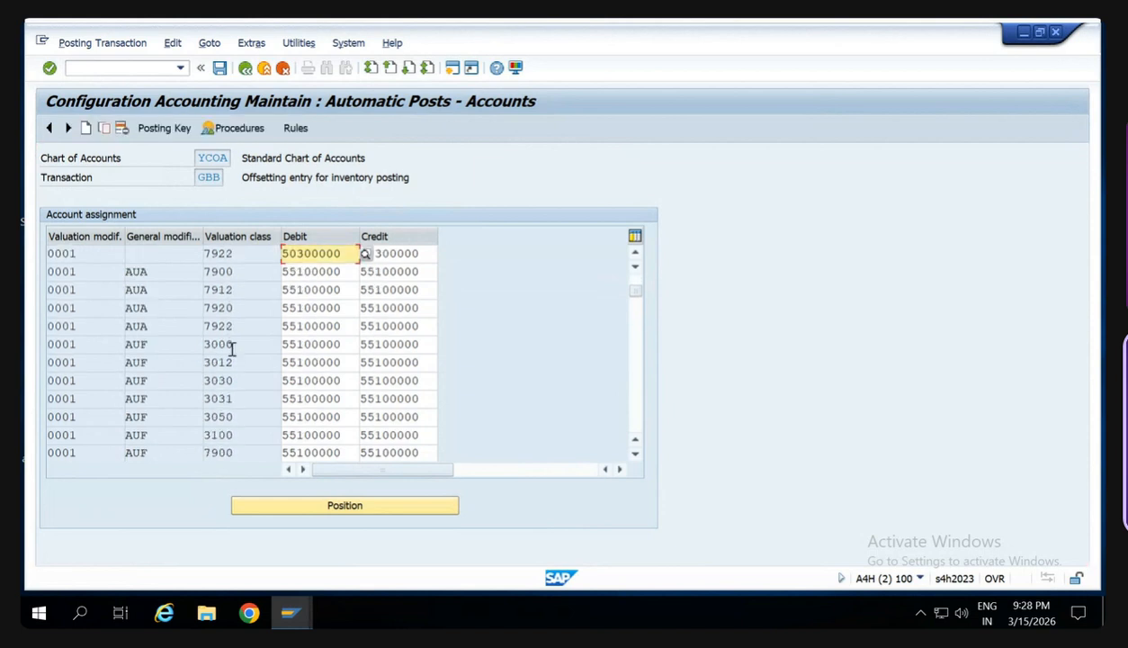
scroll(232, 349, "down", 5)
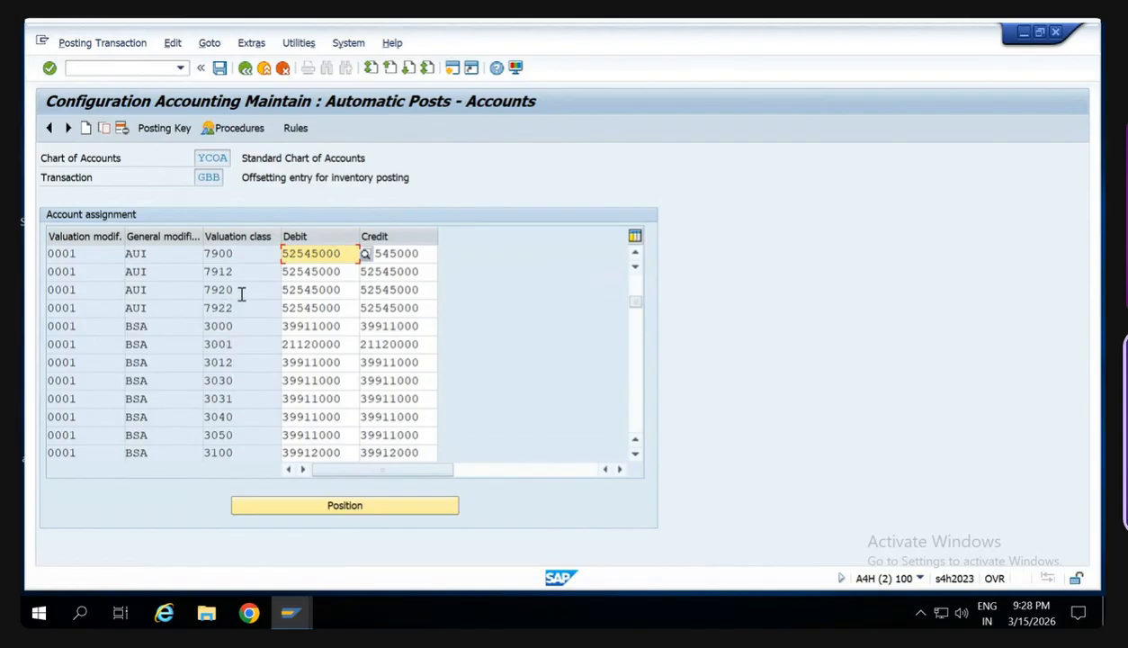
scroll(234, 407, "down", 2)
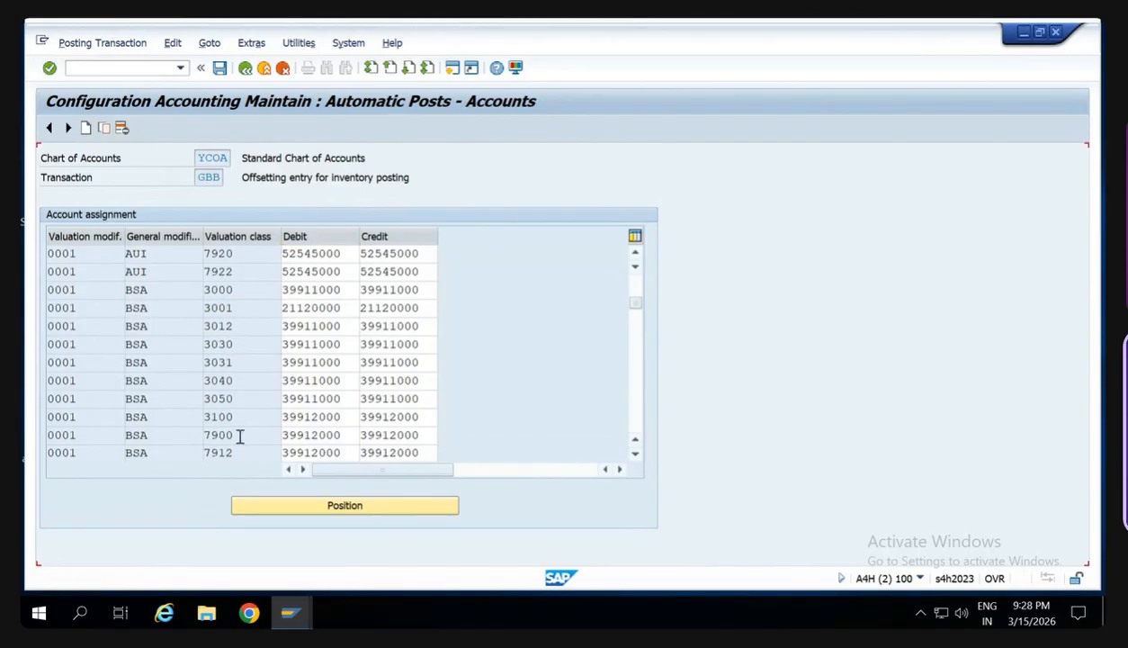
left_click(239, 401)
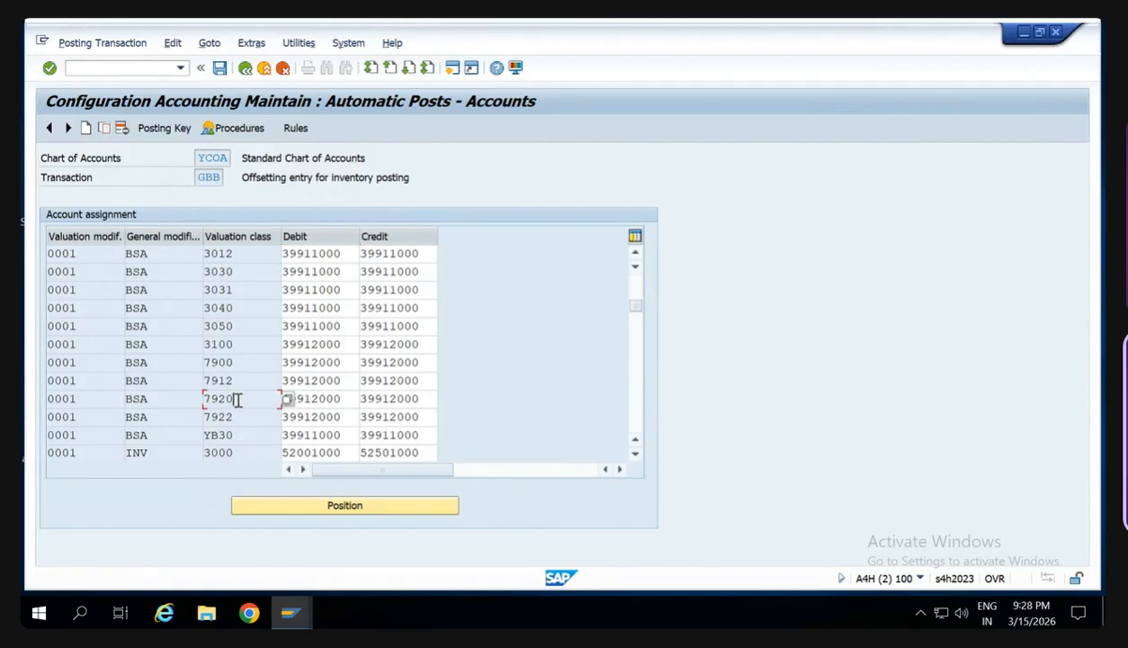
left_click(52, 402)
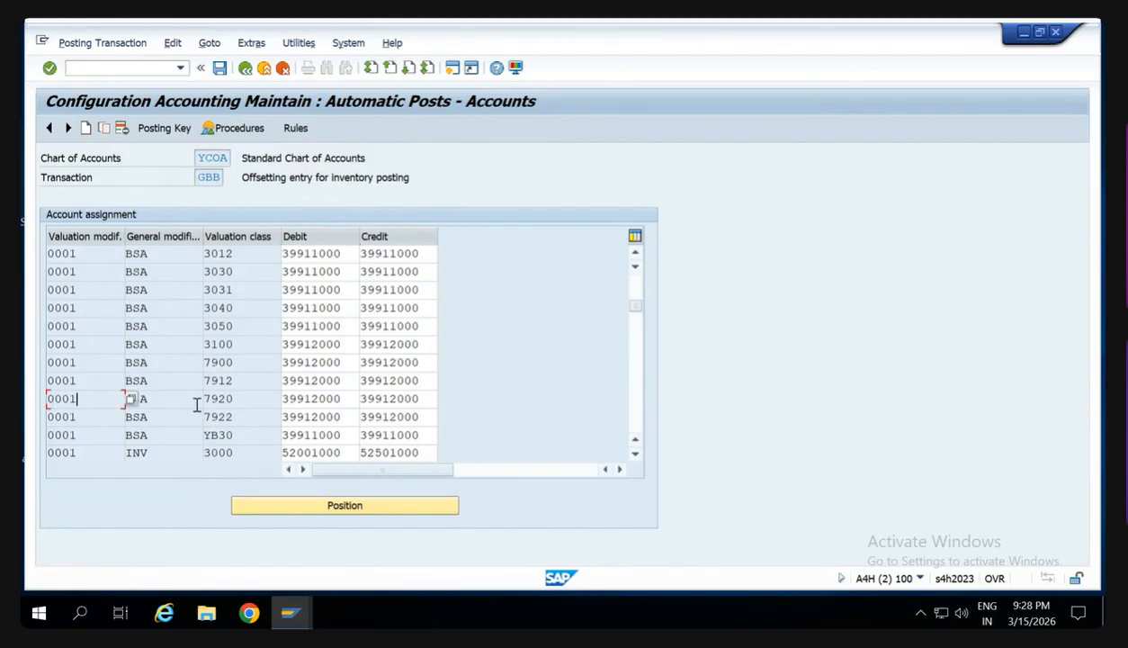
left_click(169, 400)
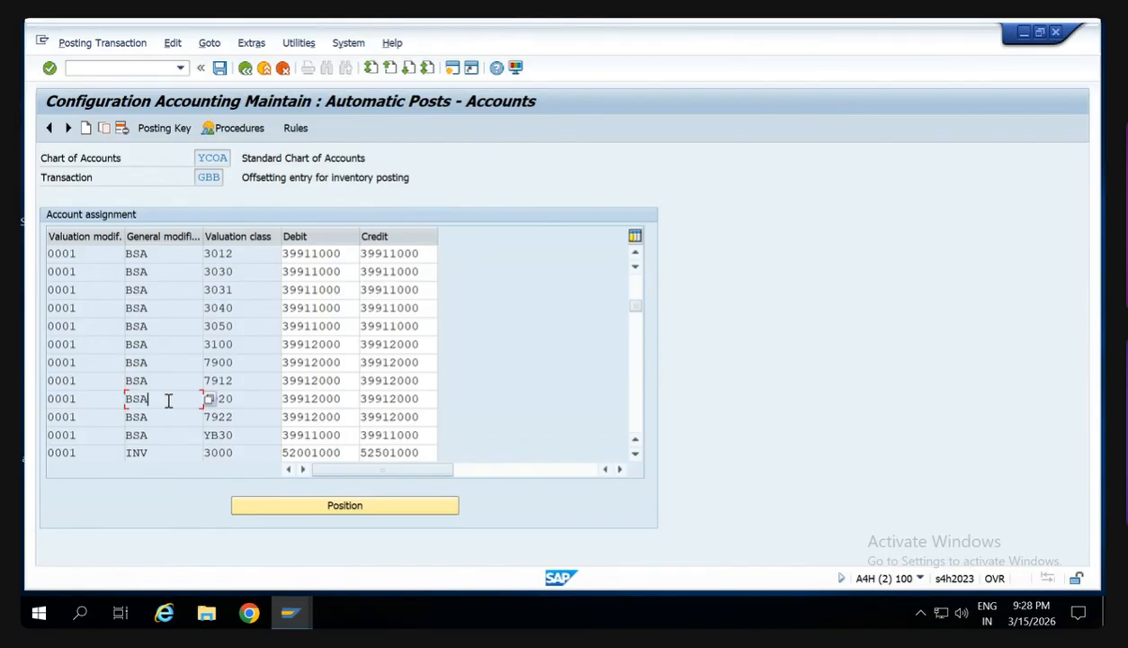
left_click(241, 403)
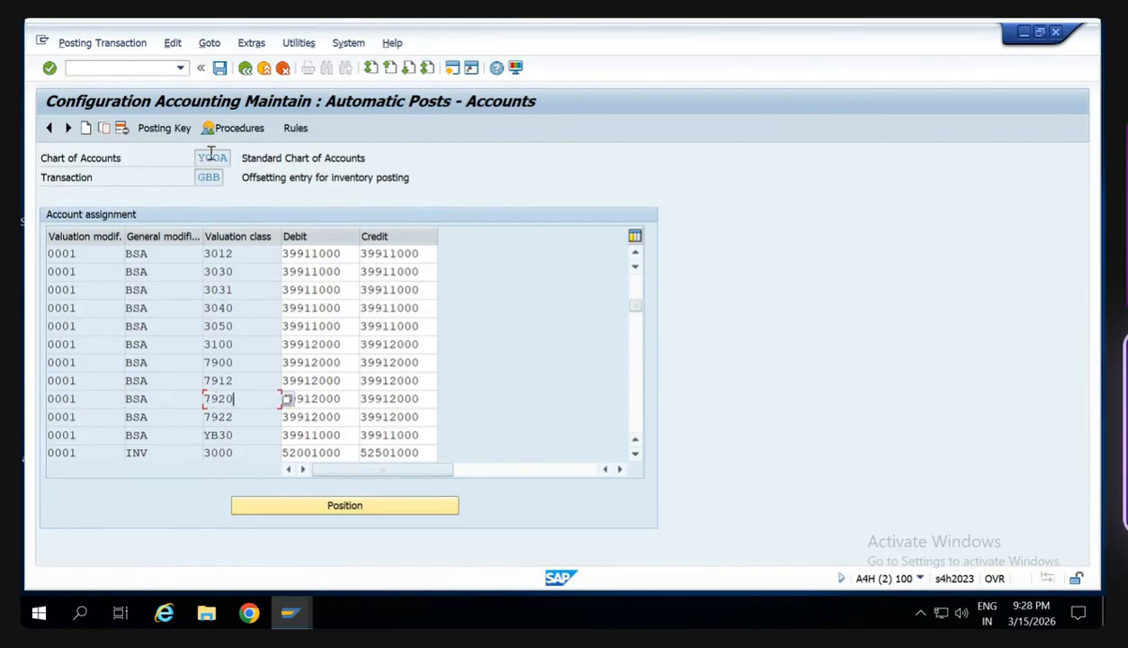
left_click(89, 402)
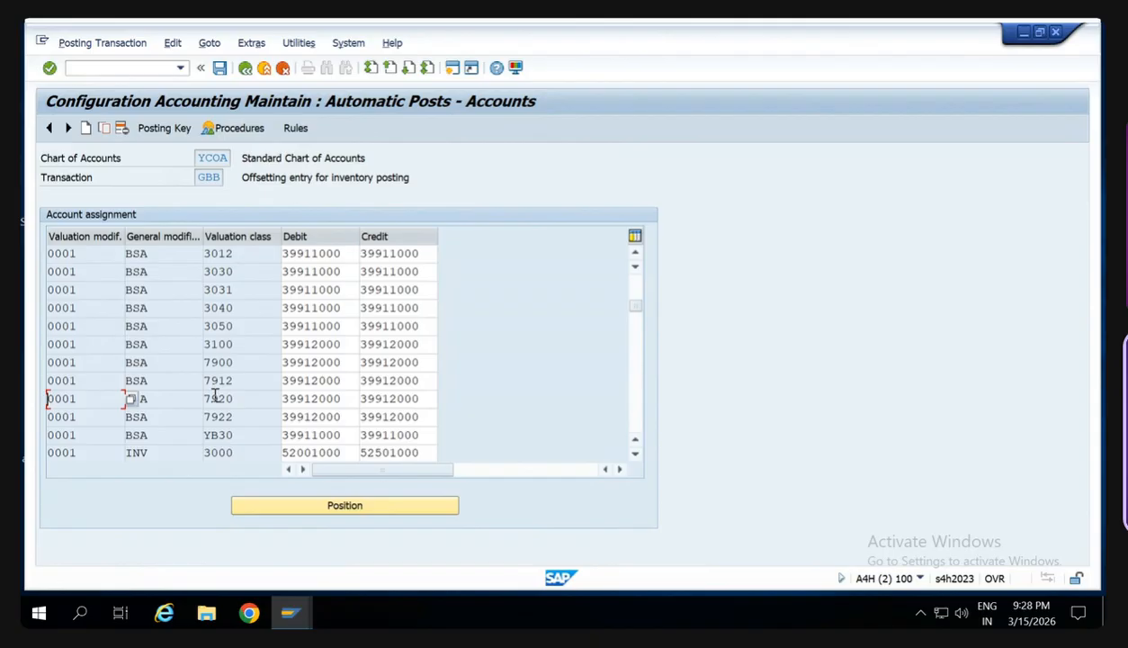
left_click(345, 399)
left_click_drag(320, 405, 281, 400)
left_click(280, 401)
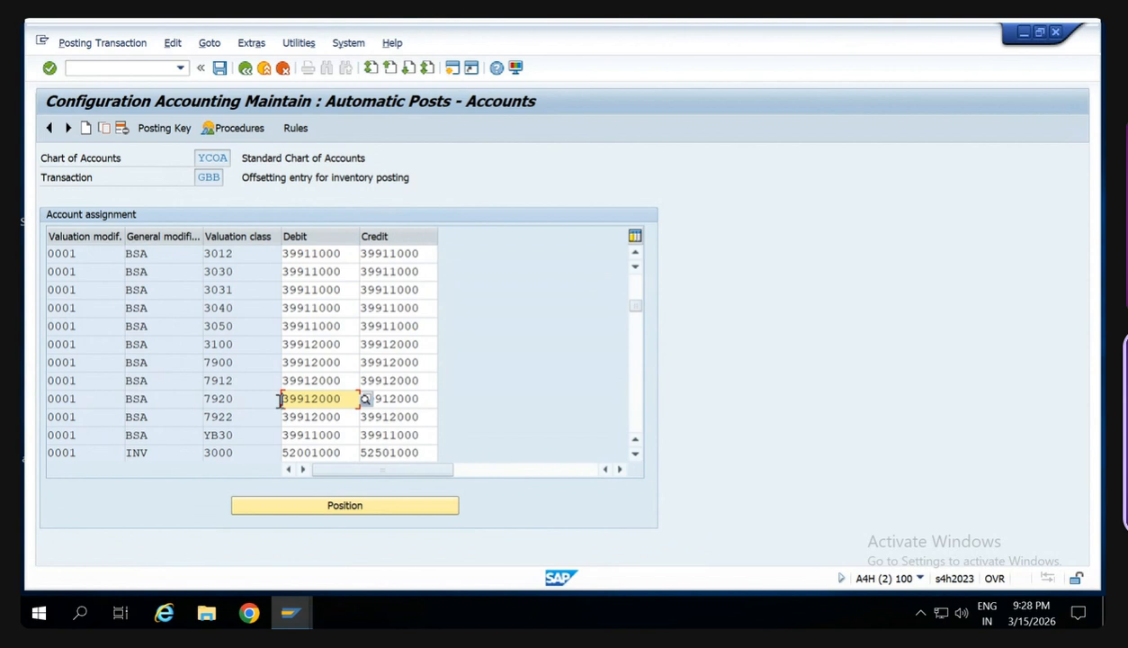
left_click_drag(341, 398, 271, 398)
left_click(320, 399)
left_click_drag(341, 399, 276, 397)
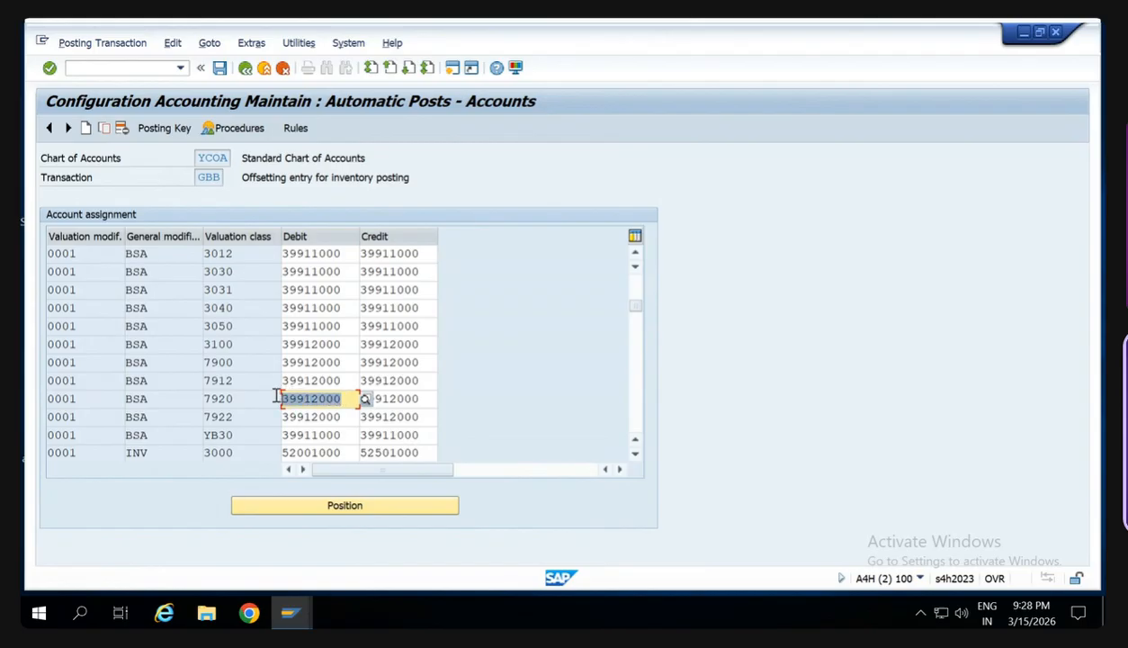
left_click(276, 396)
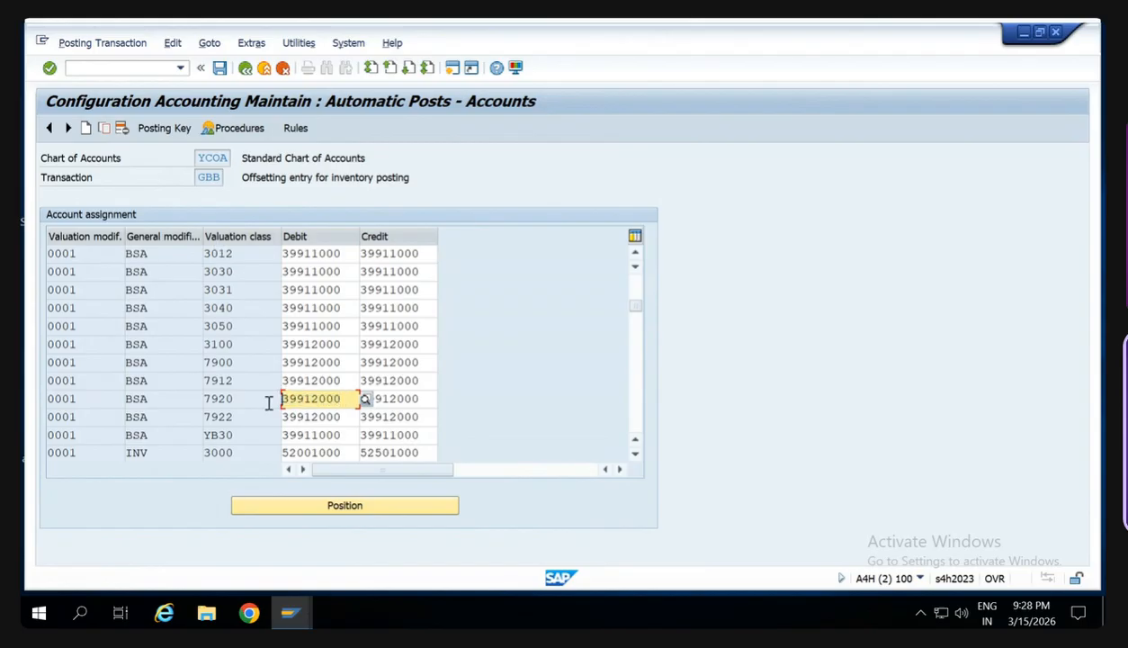
- Leave the account assignments and start the MIGO goods receipt transaction again
left_click(126, 66)
type("/nm")
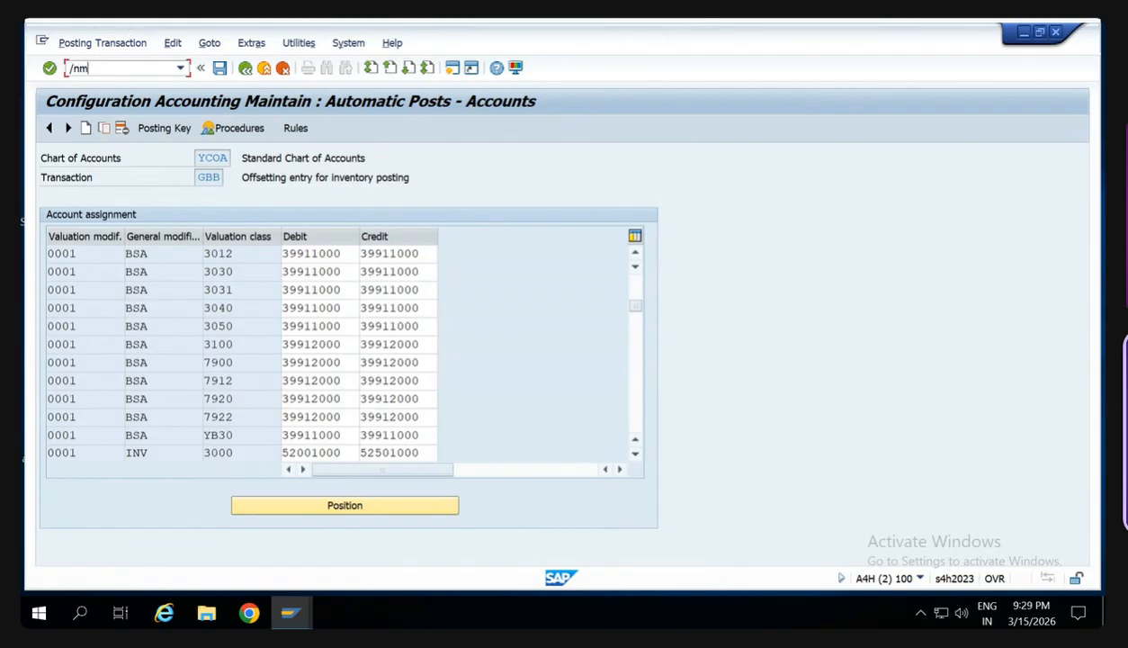
type("igo")
key("Return")
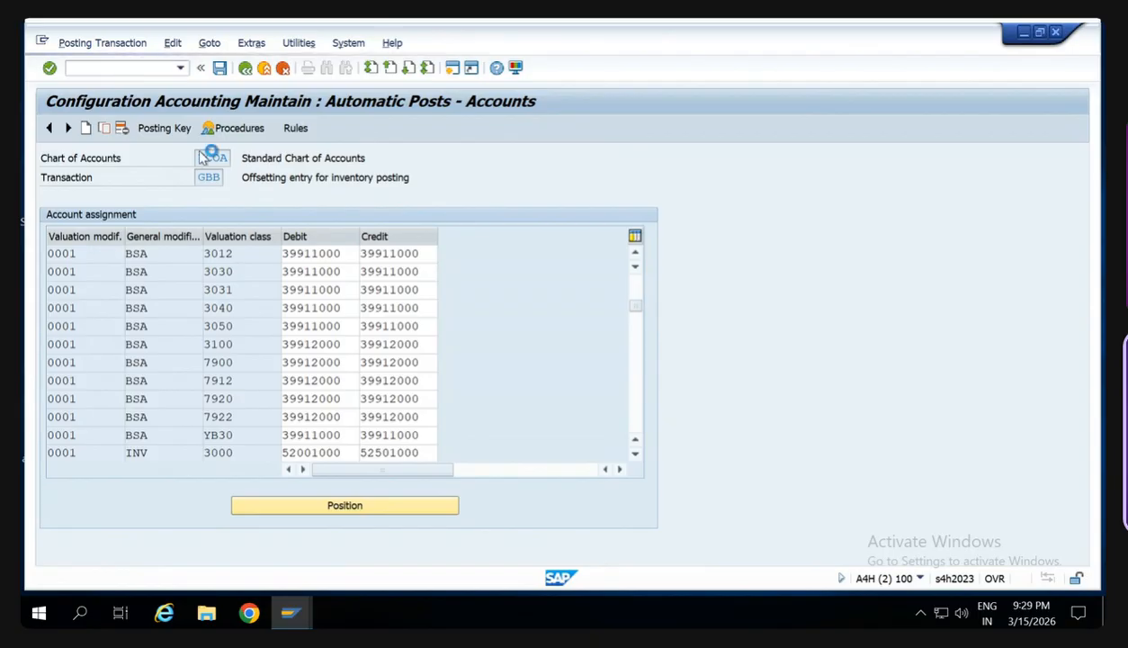
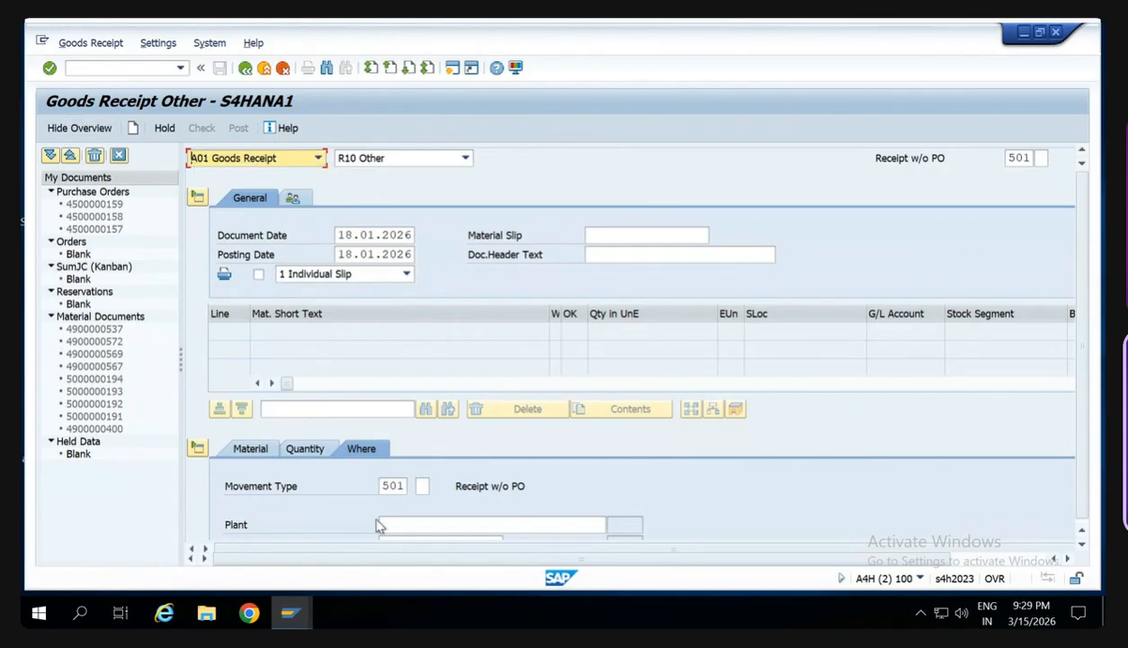
- Set the goods receipt's movement type to 561, with plant SW00 and storage location SW00
left_click(401, 486)
type("6")
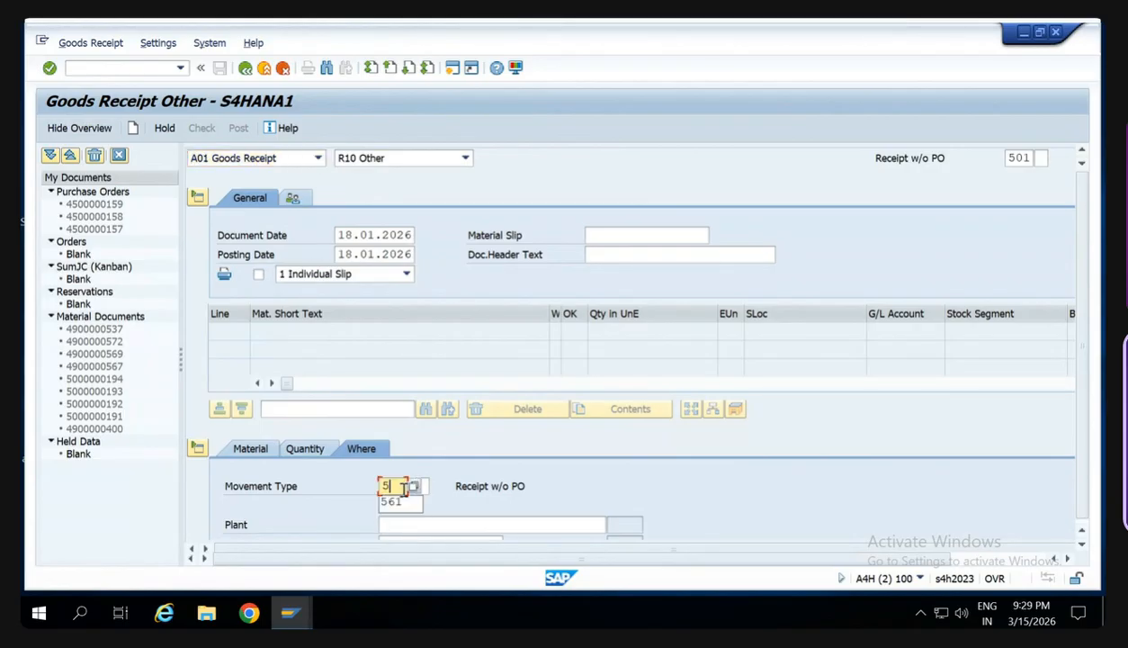
key("Return")
left_click(403, 500)
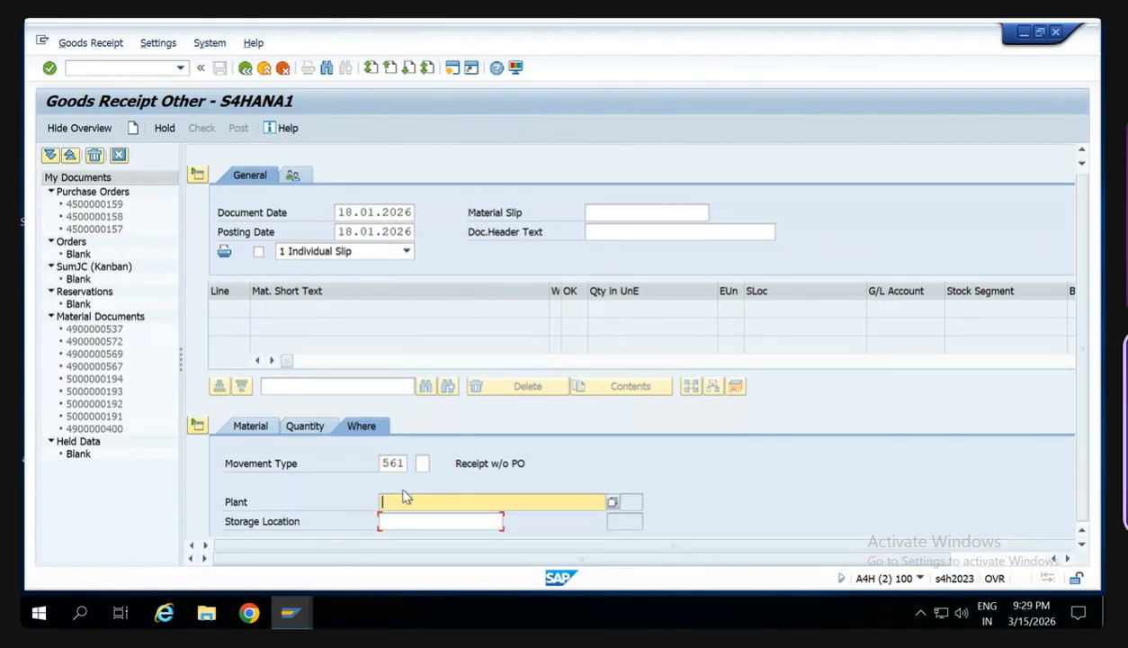
type("SW00")
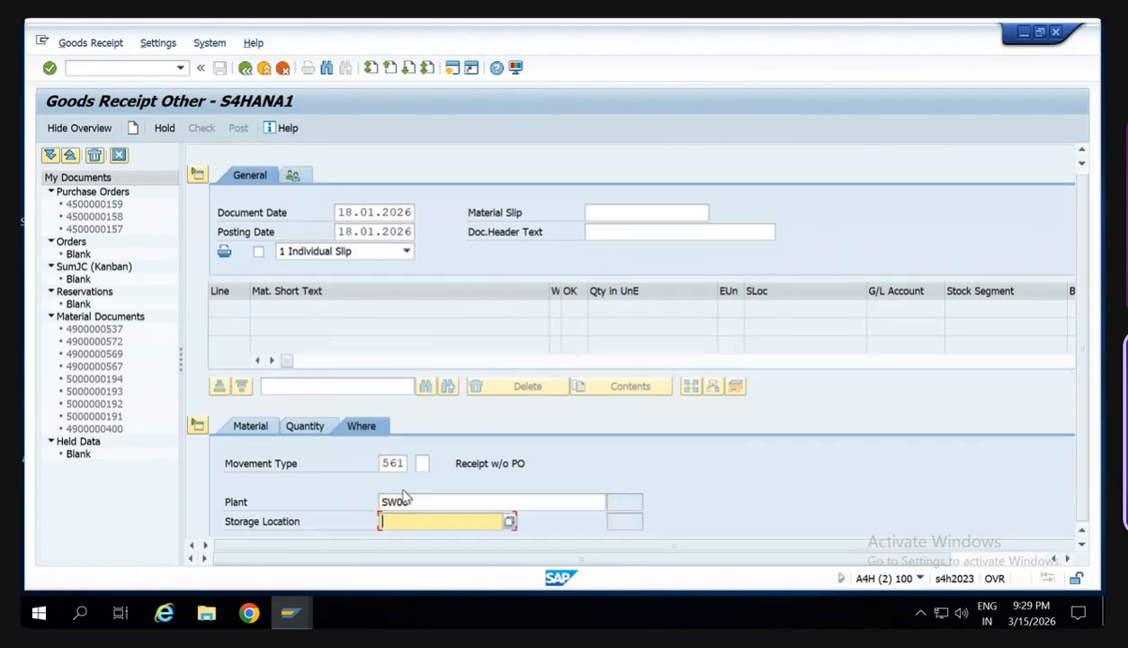
type("SW00")
- Set the goods receipt's quantity in unit of entry to 100 PC
left_click(306, 426)
type("1")
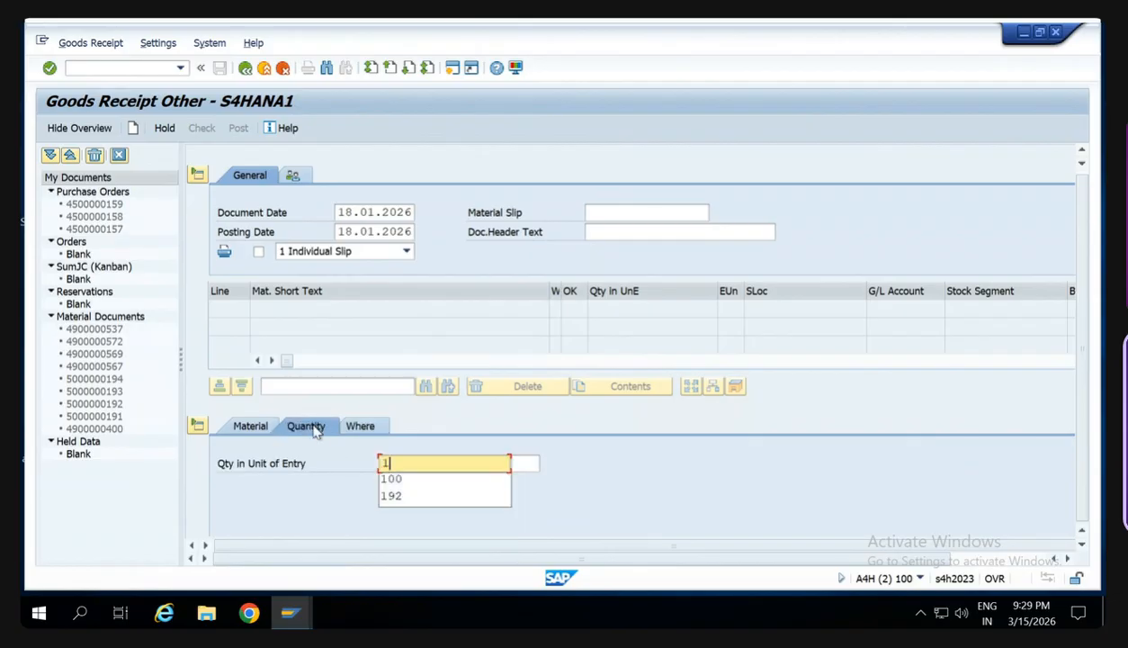
type("00")
key("Tab")
type("PC")
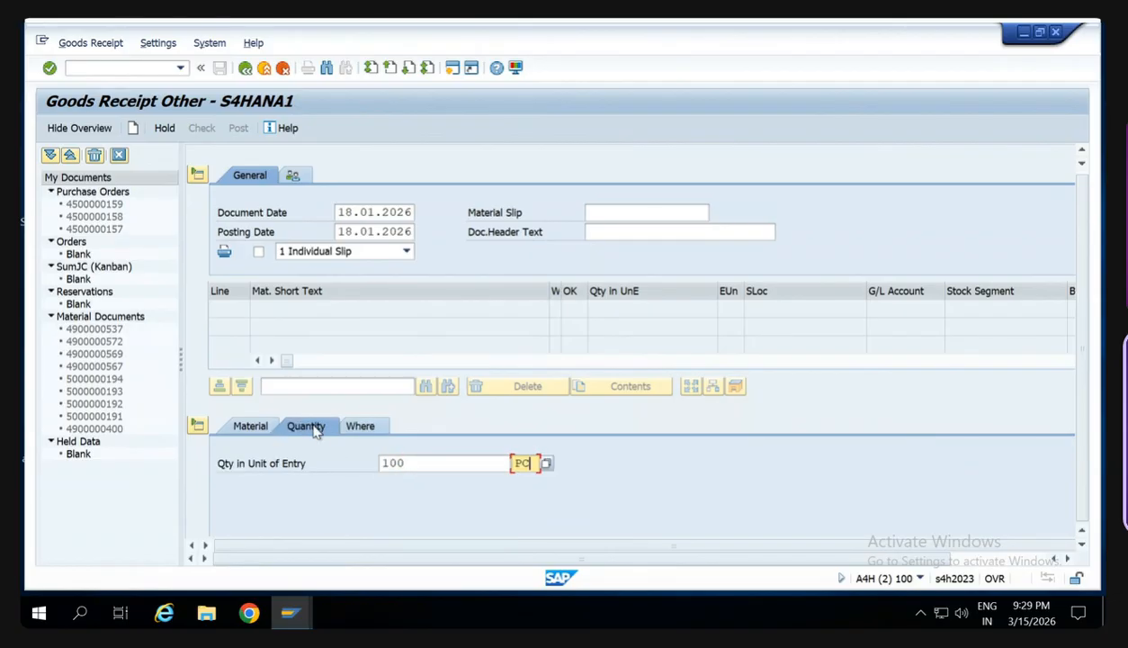
- Enter material HS123C for the receipt item, check the document and close the message log
left_click(258, 432)
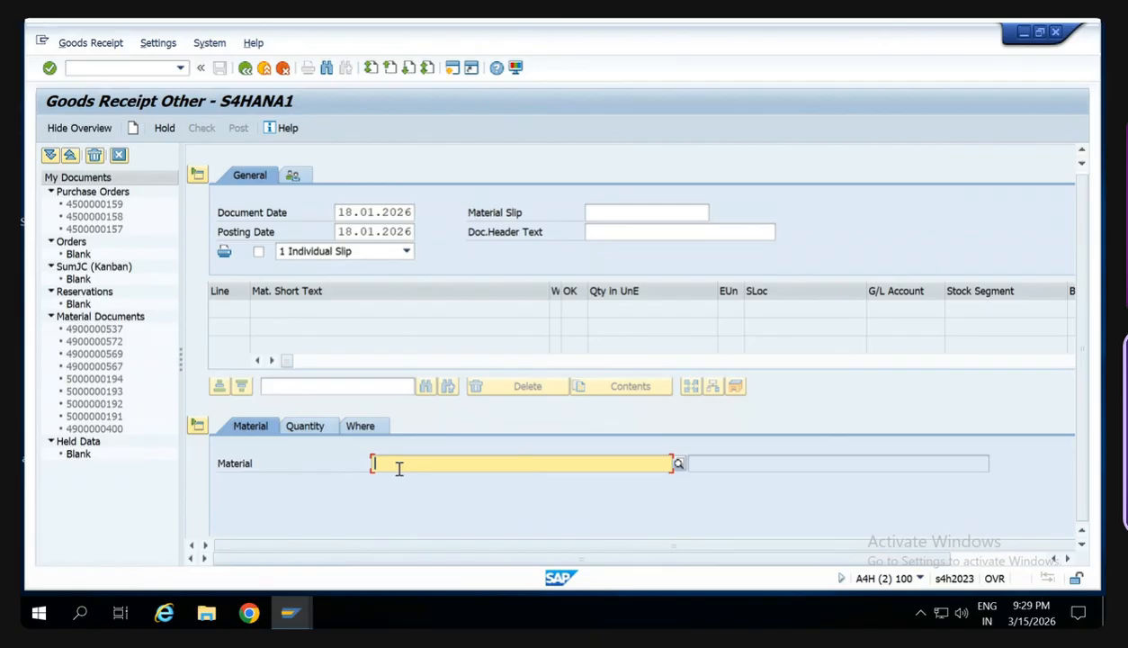
type("HS12")
type("C")
key("Return")
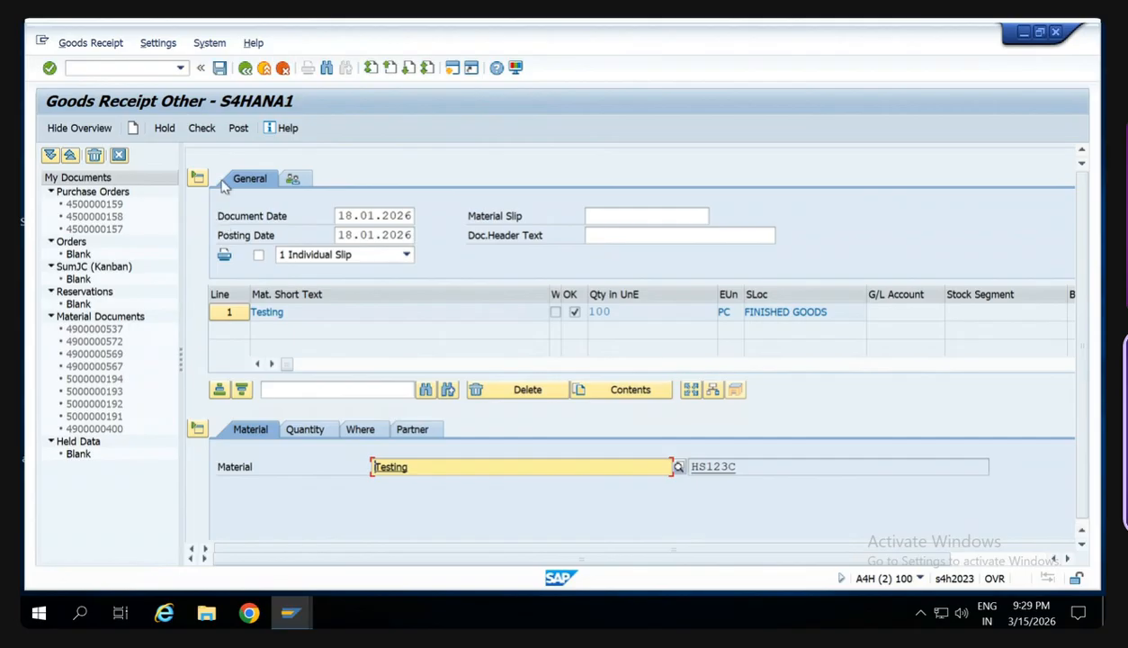
left_click(201, 128)
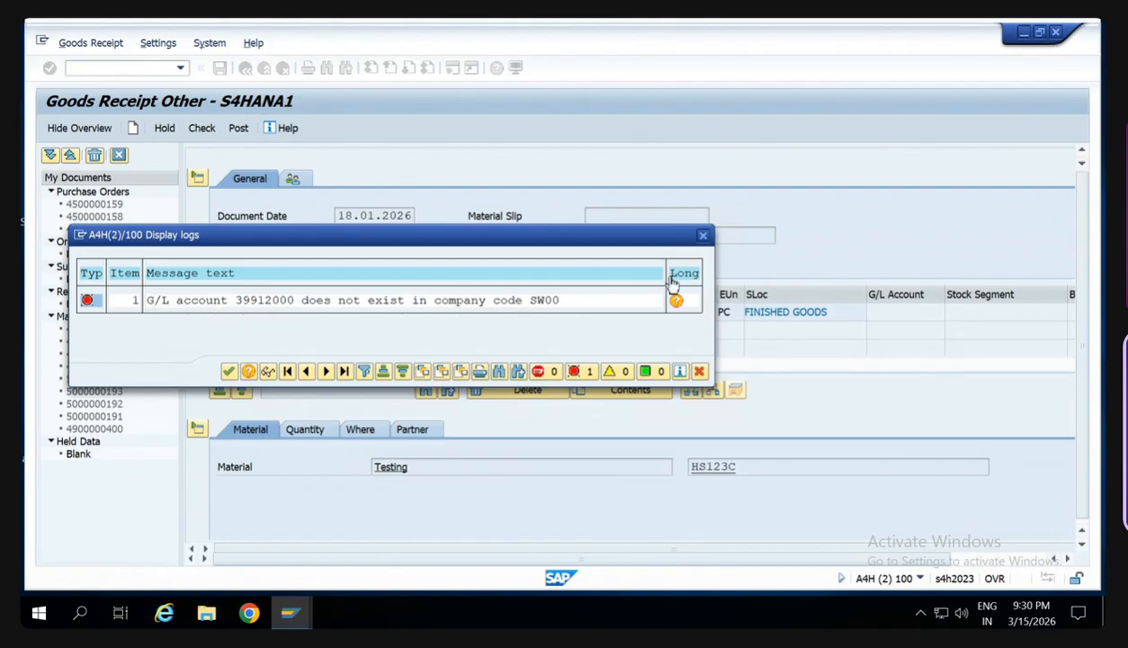
left_click(702, 237)
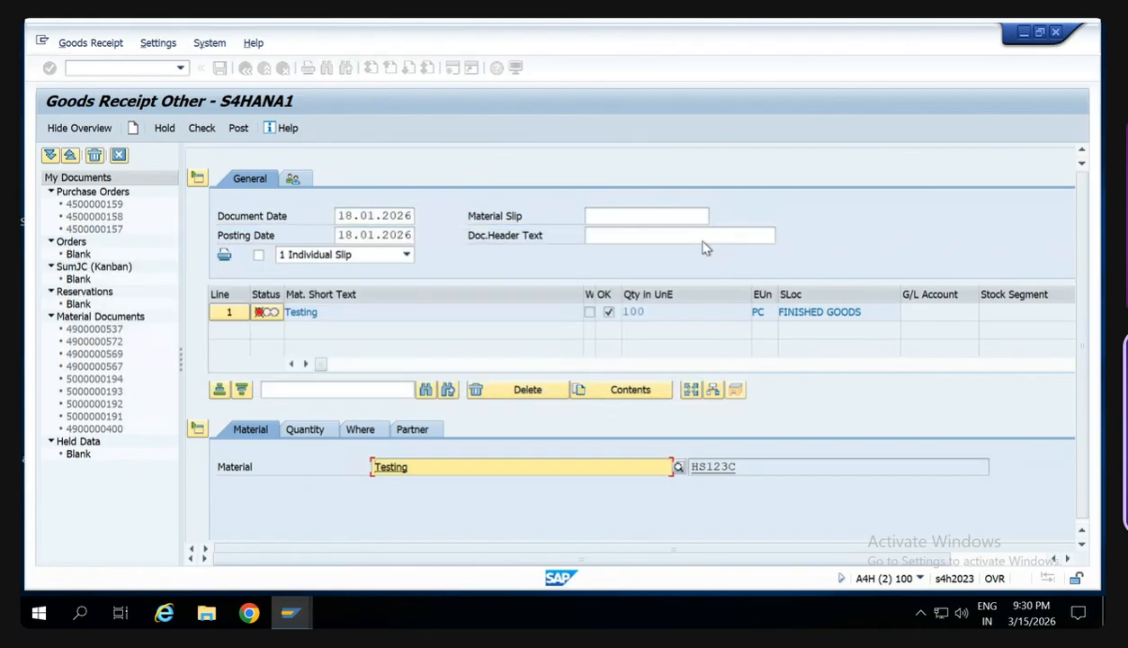
- Open G/L account maintenance (FS00) in a new session
left_click(453, 71)
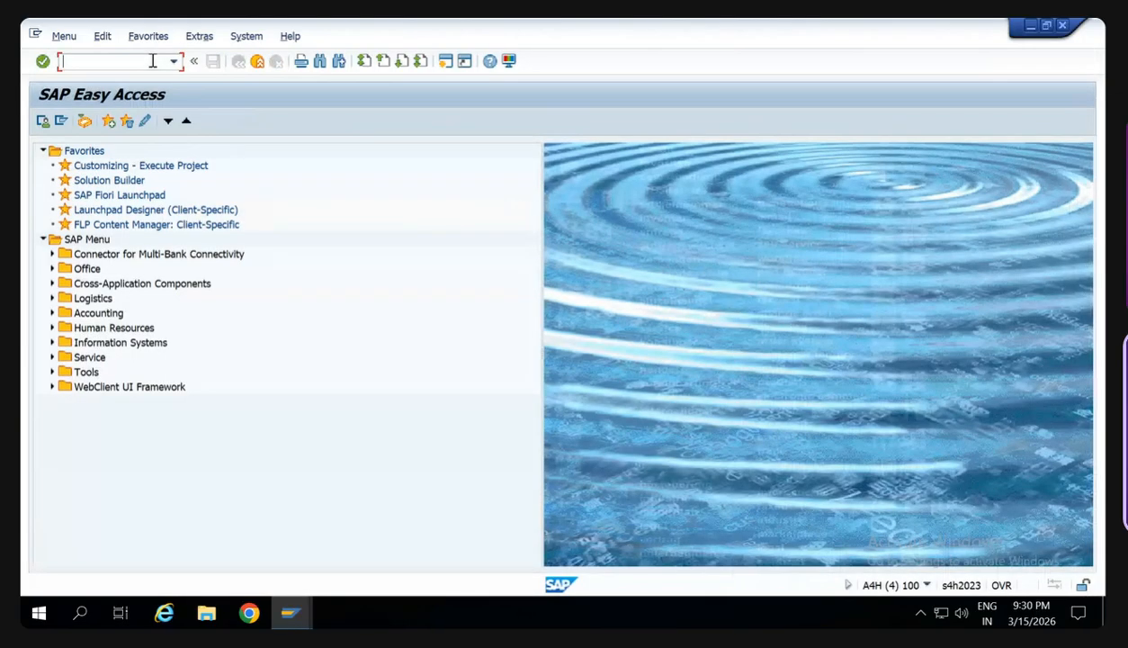
type("/nfs00")
key("Return")
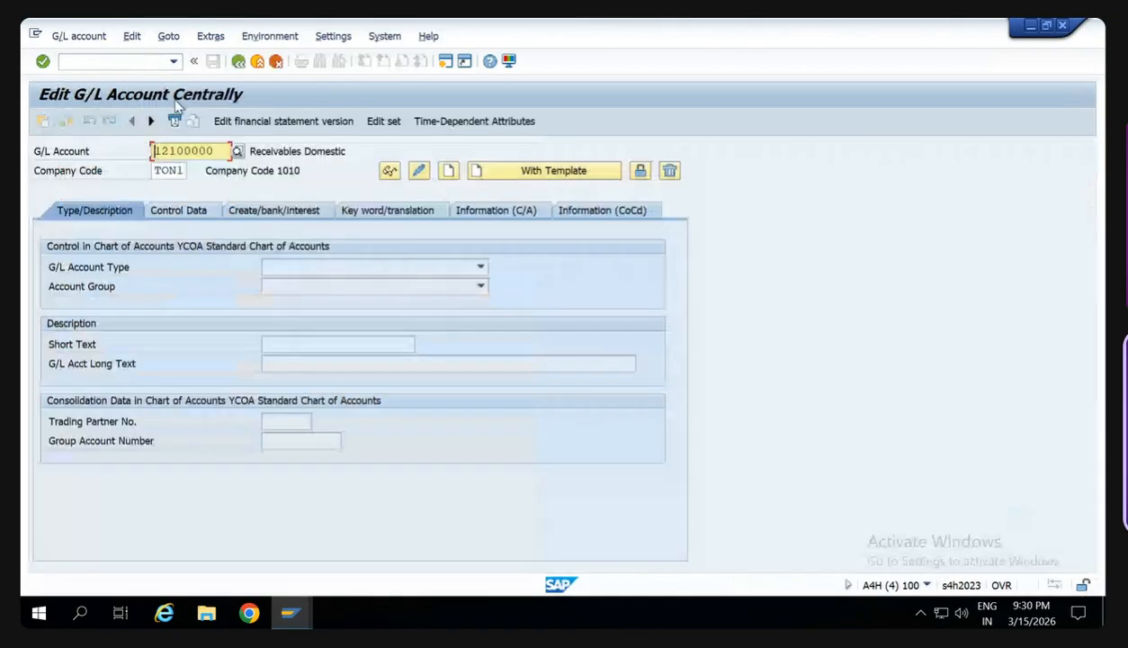
- Specify G/L account 39912000 and company code SW00 as the account to maintain
key("BackSpace")
key("BackSpace")
key("BackSpace")
key("BackSpace")
key("BackSpace")
key("BackSpace")
key("BackSpace")
key("BackSpace")
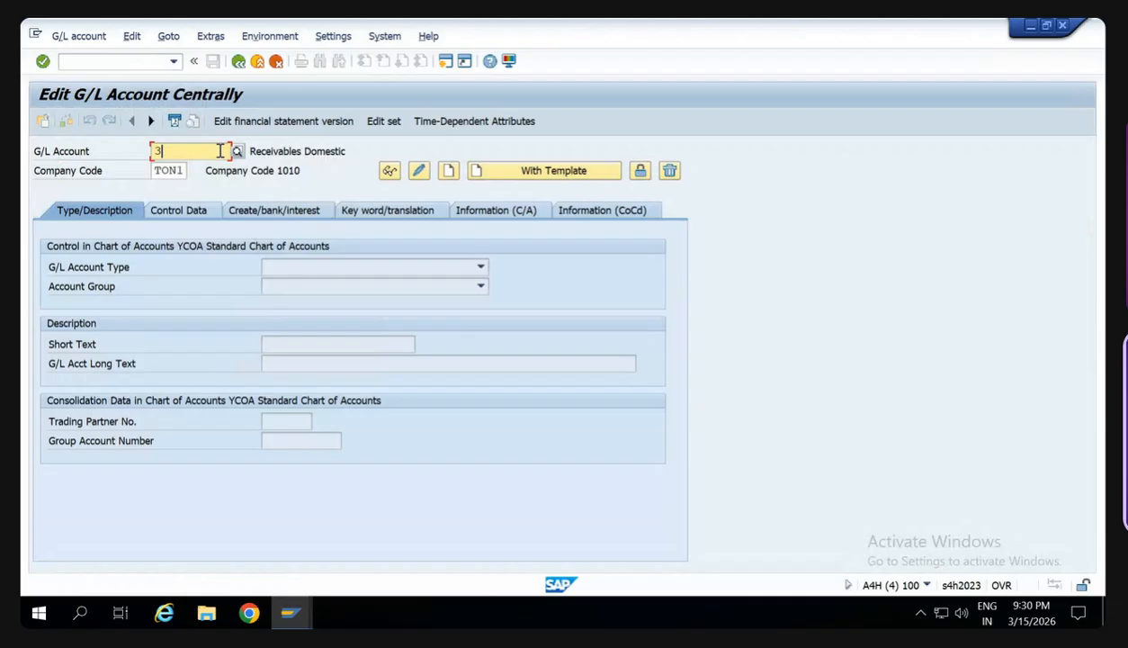
type("3991200")
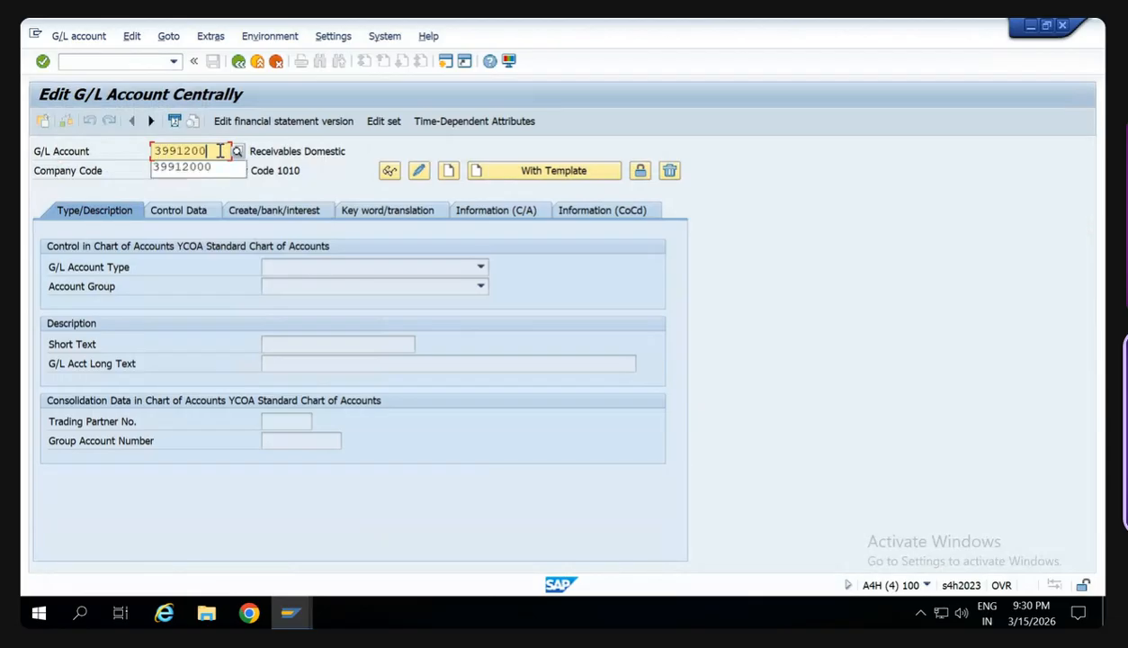
type("0")
key("Tab")
key("Delete")
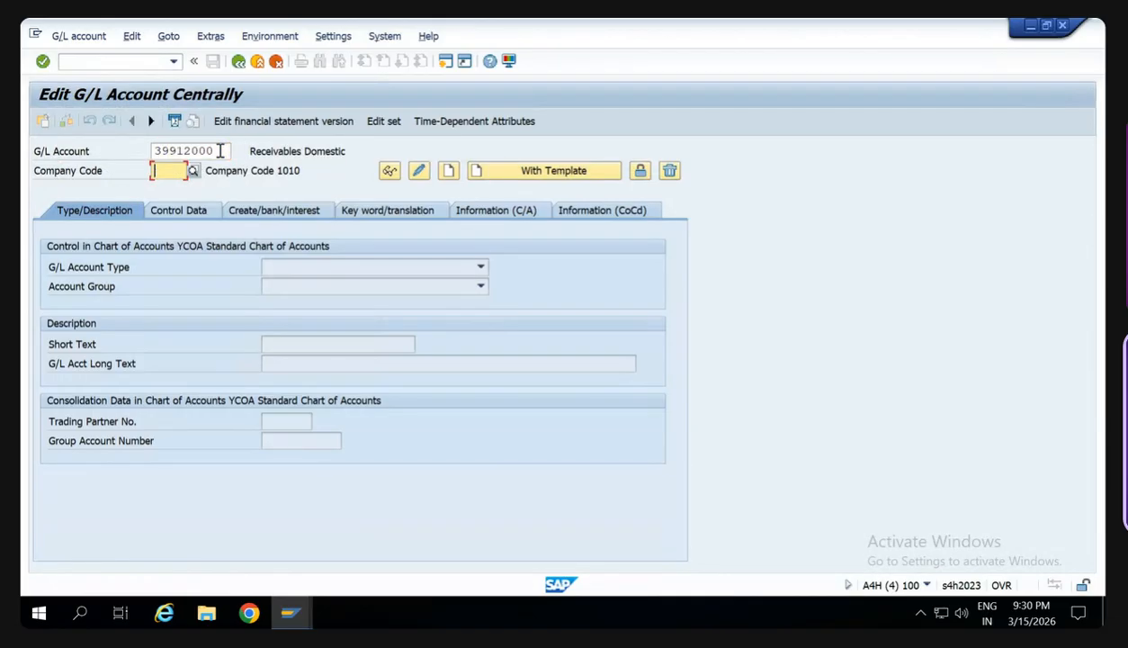
type("SW00")
key("Tab")
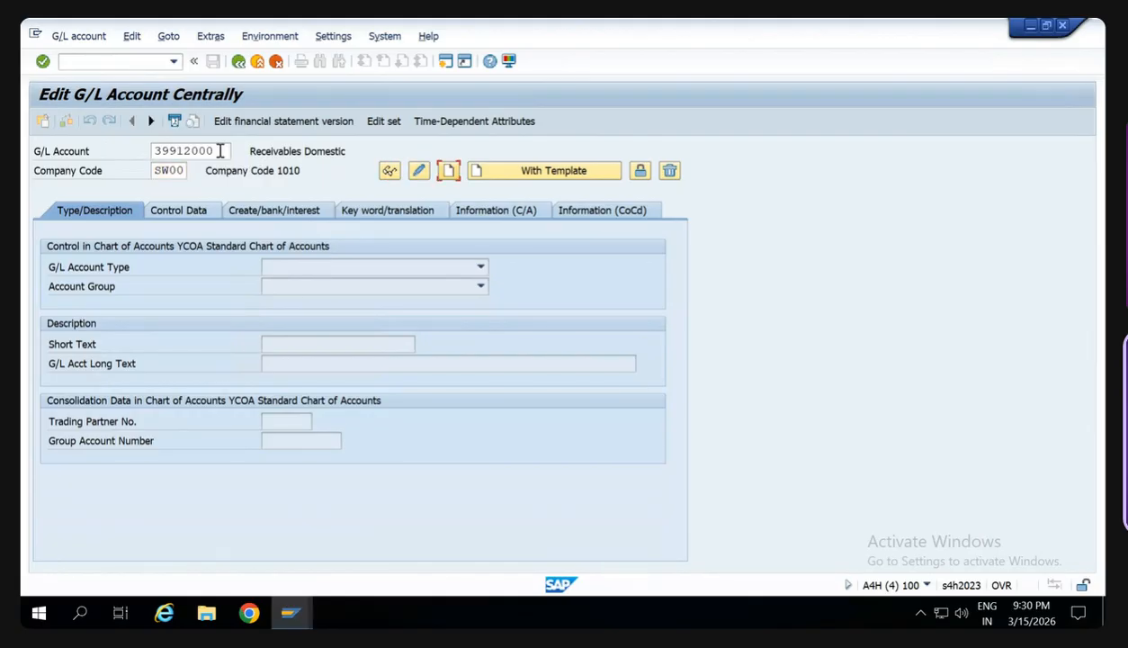
- Create the account with reference account 39912000 of company code 1010 as template, save it and close the session
key("Tab")
key("Return")
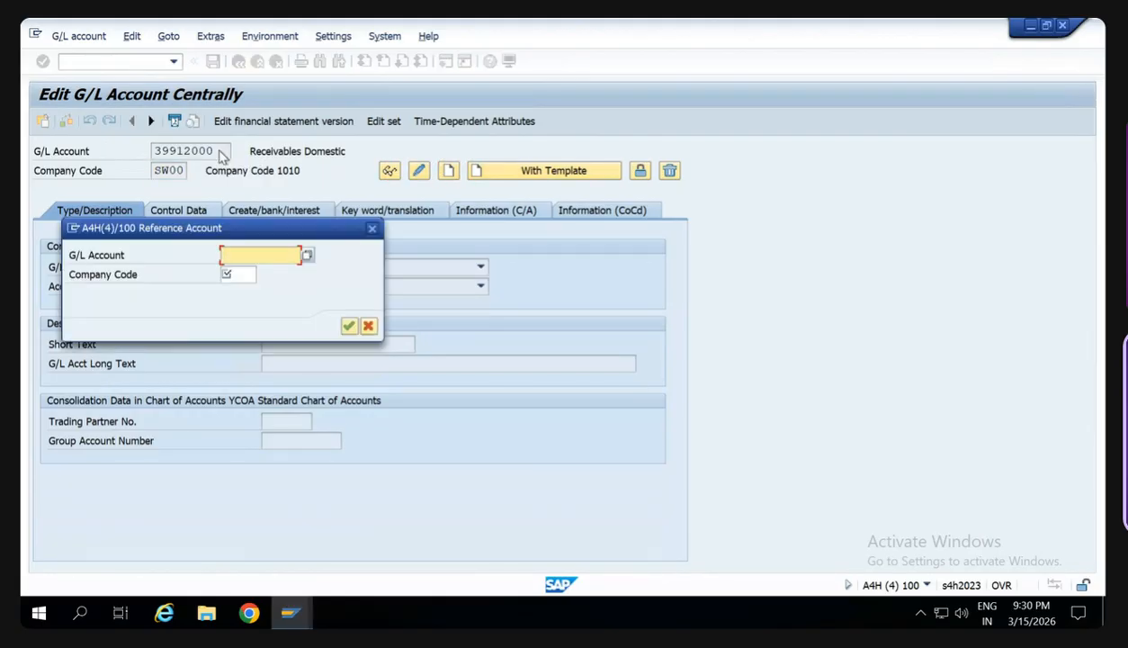
type("39912000")
key("Tab")
type("1010")
key("Return")
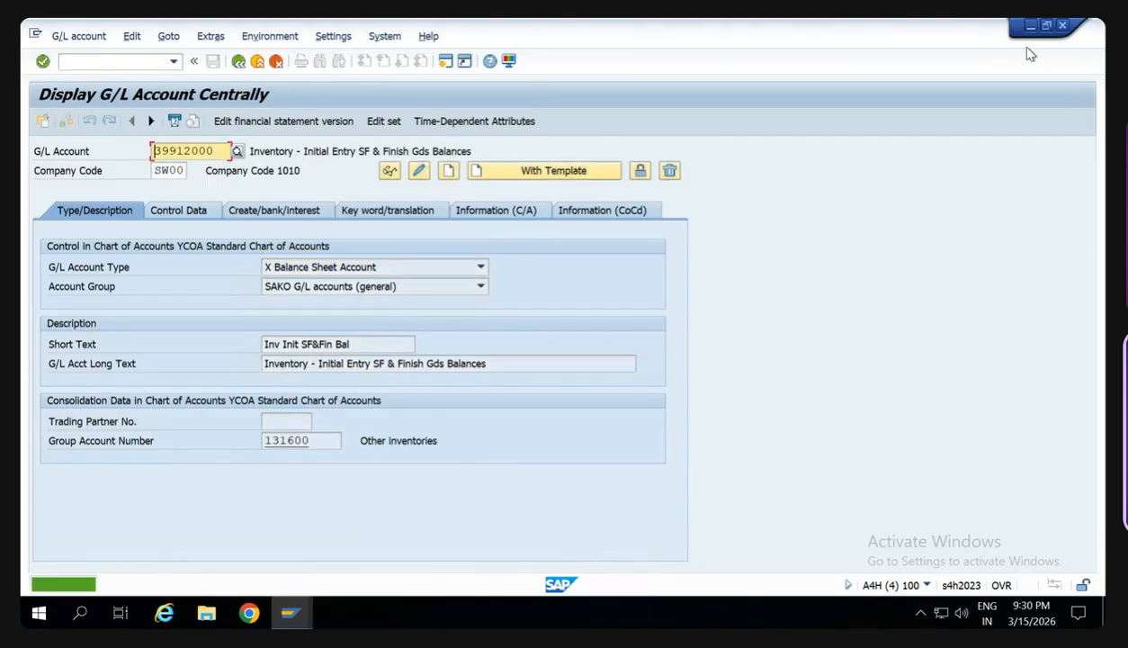
left_click(1062, 26)
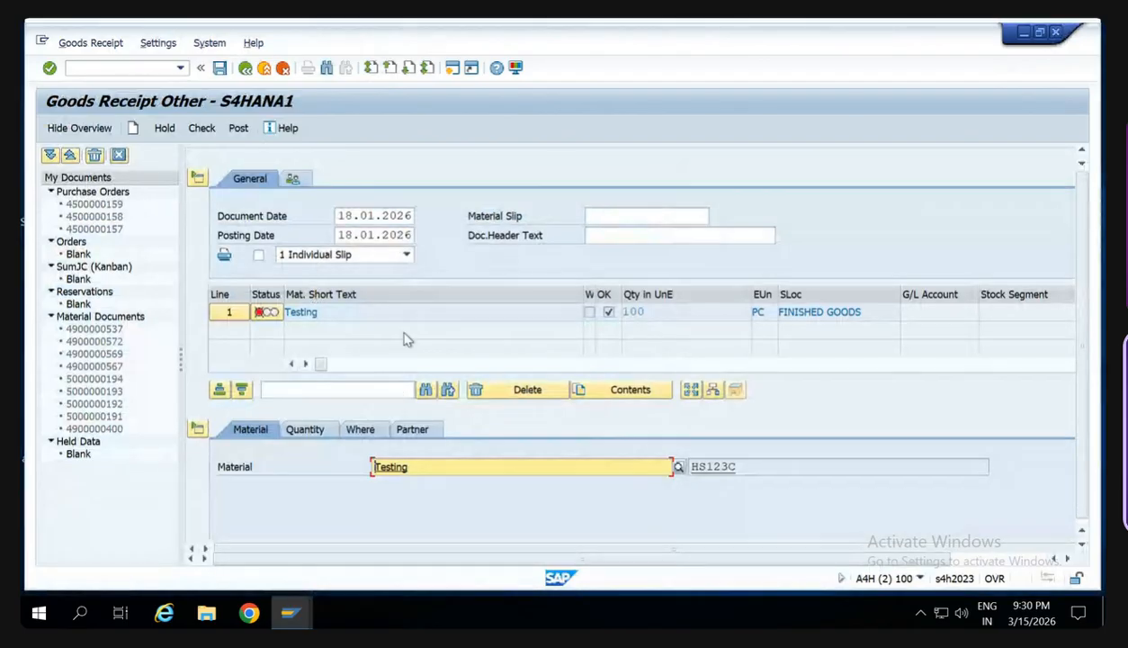
- Check the goods receipt for HS123C again and try to post it
left_click(192, 132)
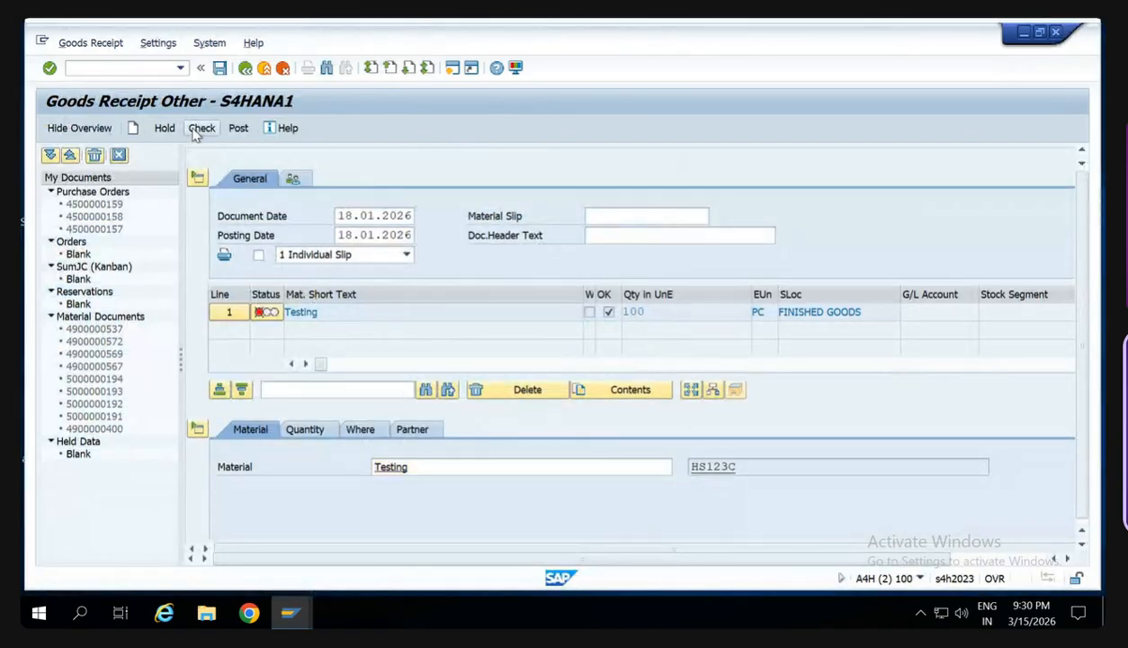
left_click(192, 132)
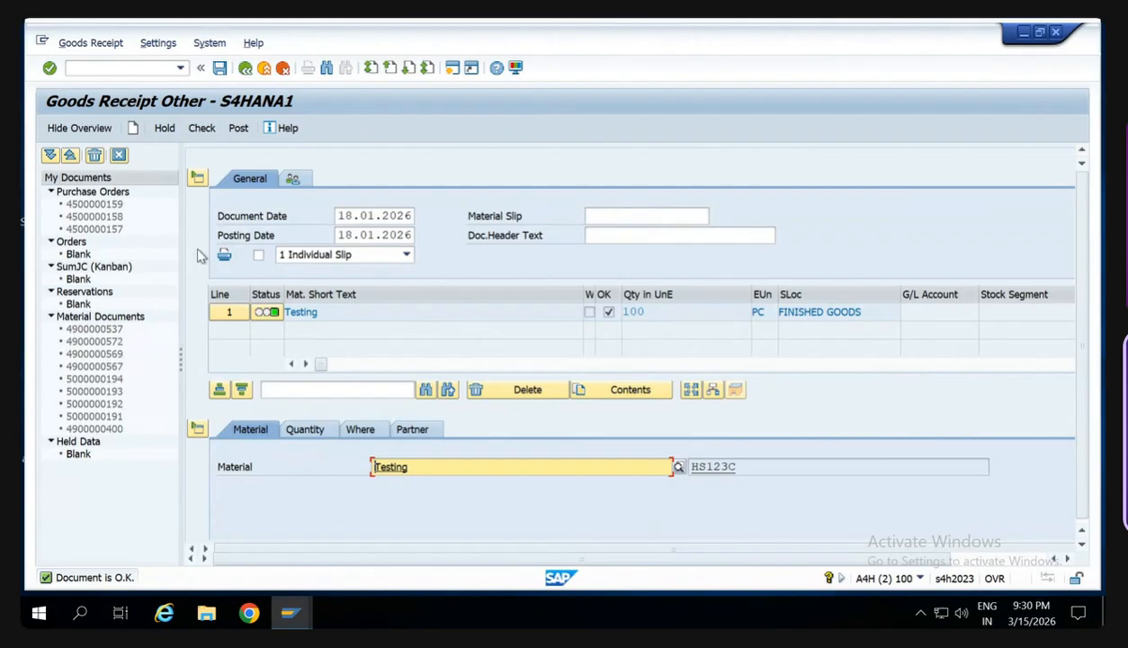
left_click(239, 131)
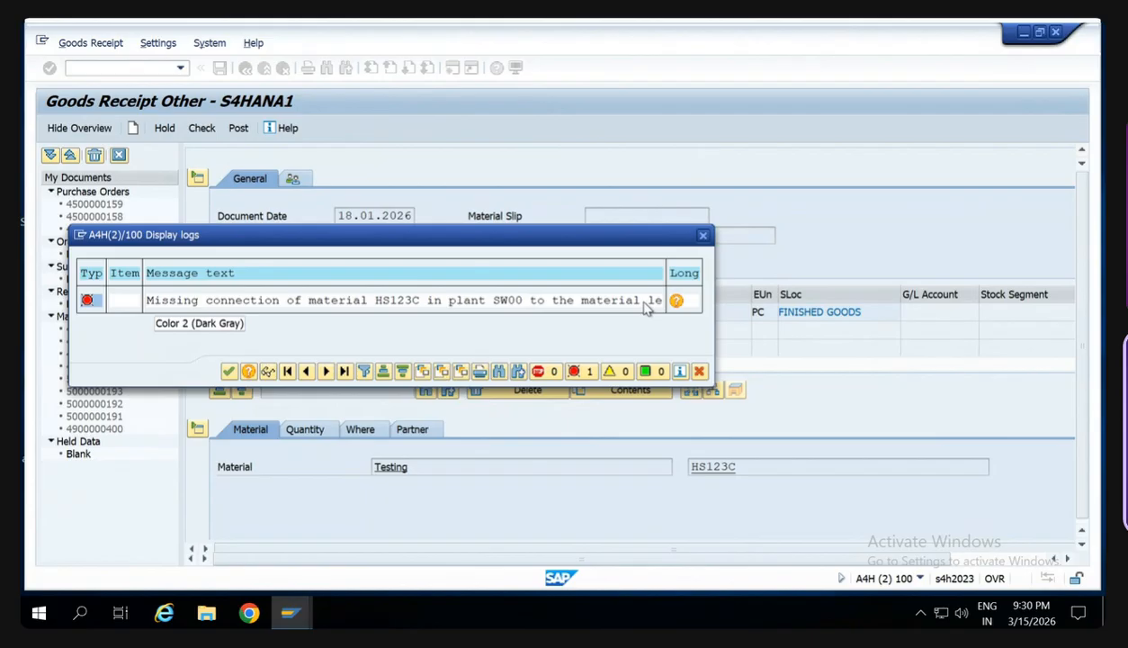
- Read the long text of the posting error and close the message log
left_click(676, 302)
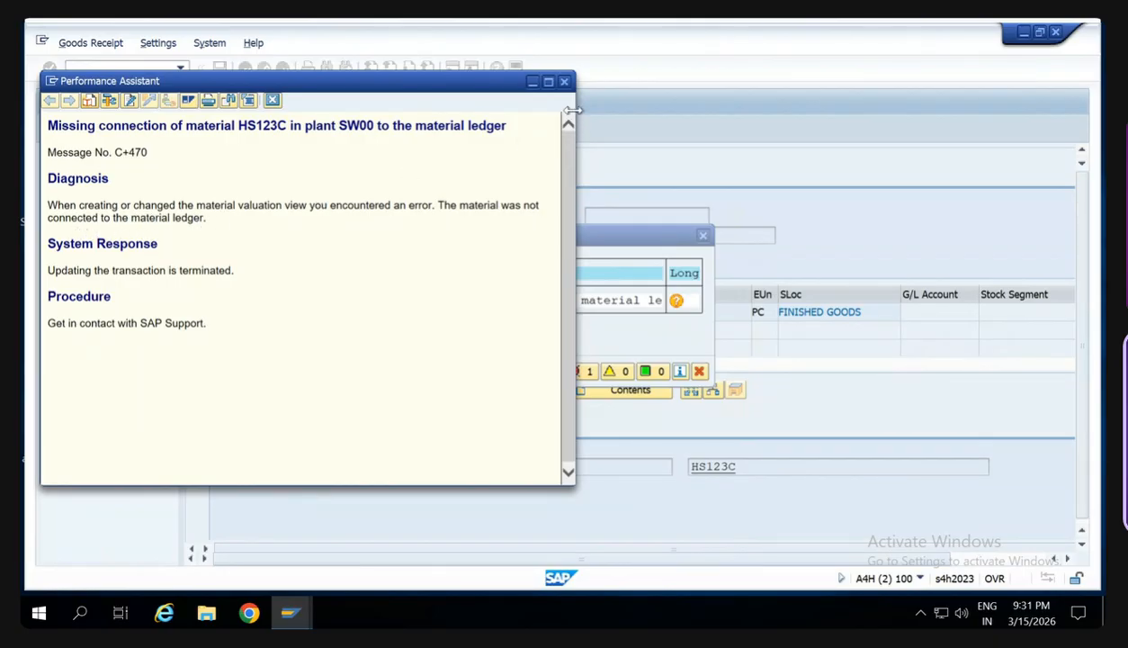
left_click(565, 82)
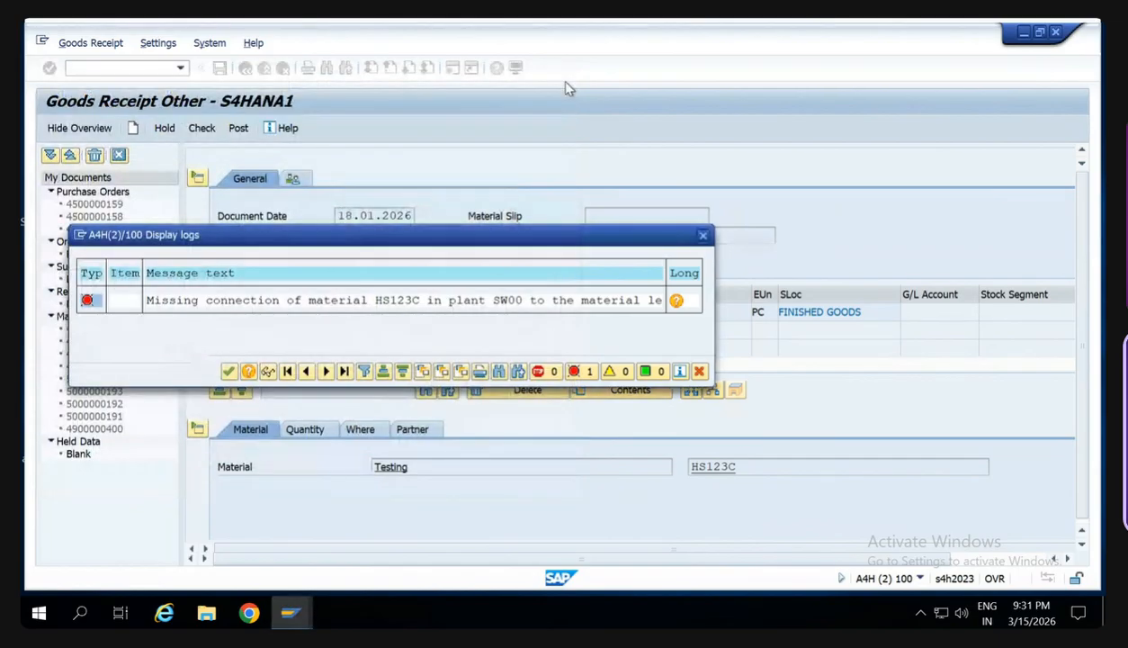
left_click(707, 239)
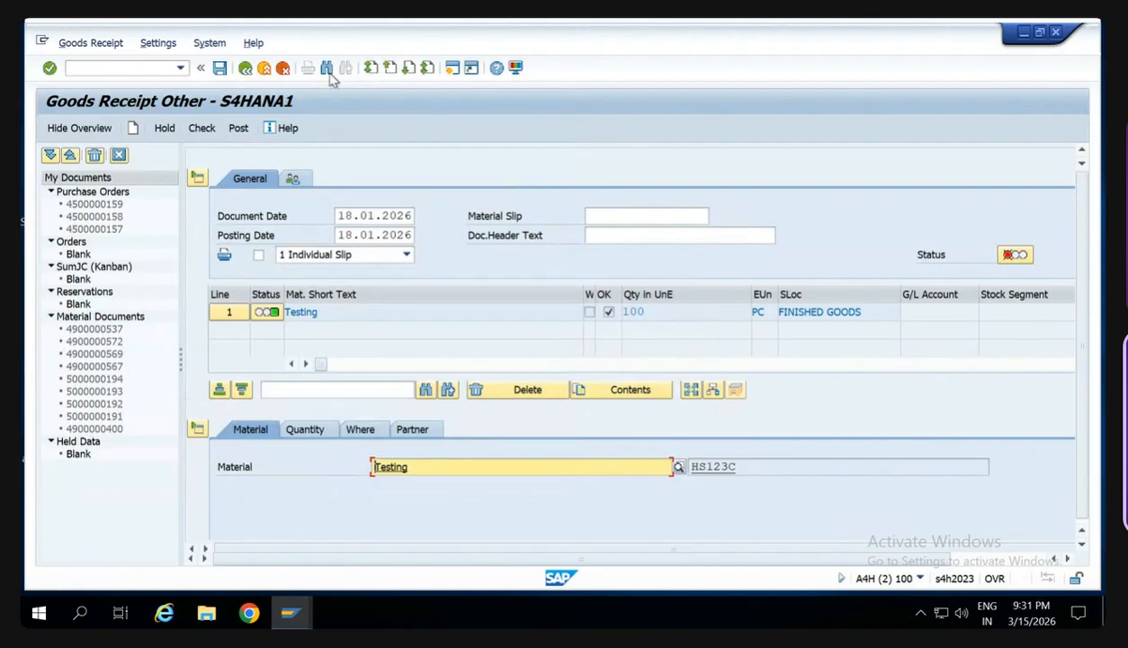
- Leave the goods receipt, start material creation (MM01) and enter HS123D as the new material
left_click(147, 72)
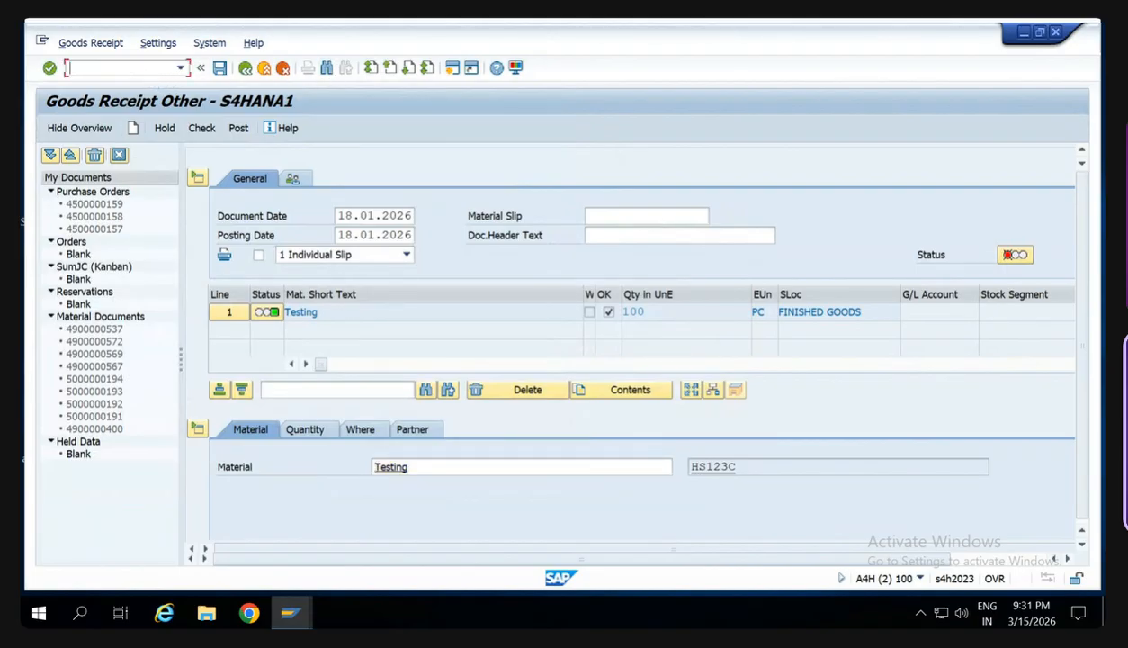
type("/nmm01")
key("Return")
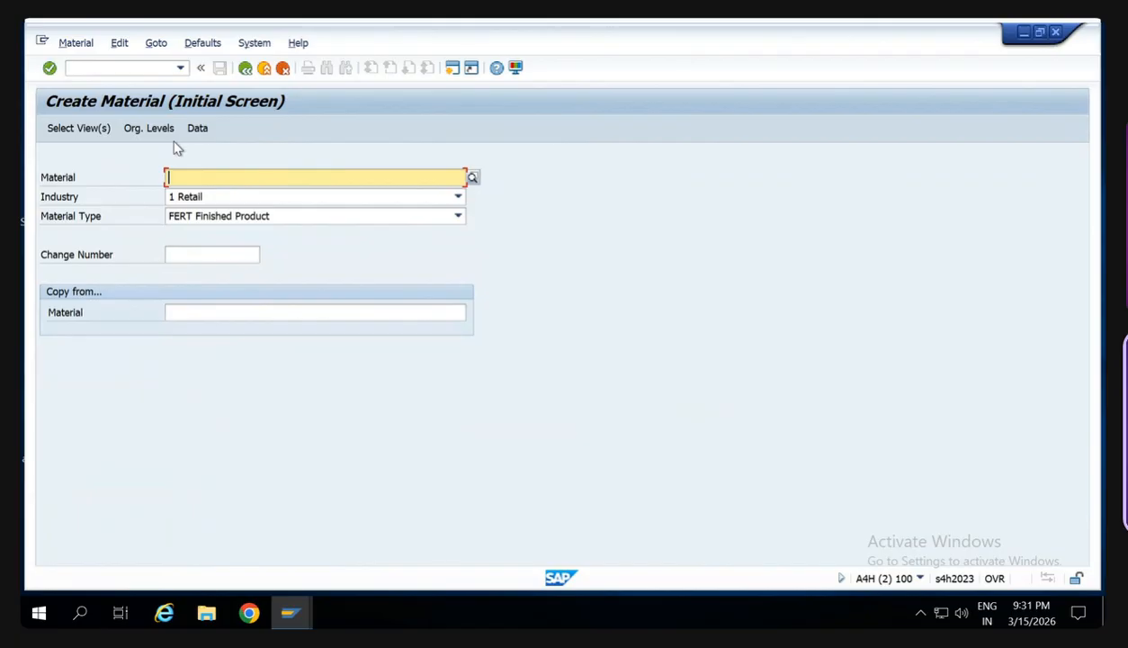
type("HS123")
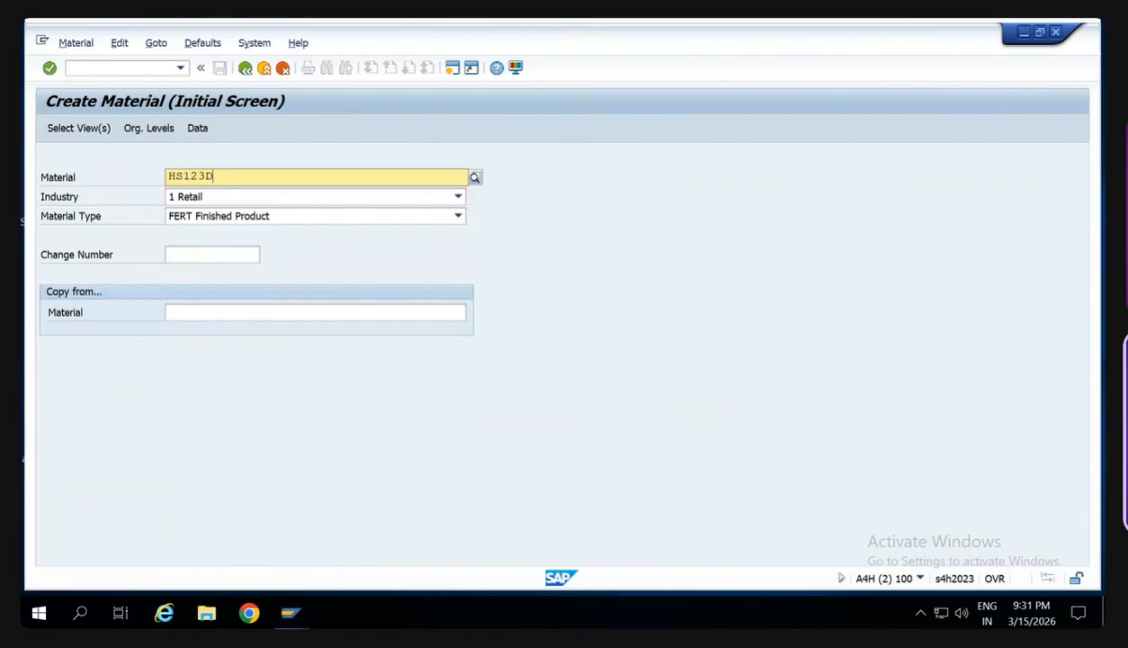
type("D")
key("Tab")
key("Tab")
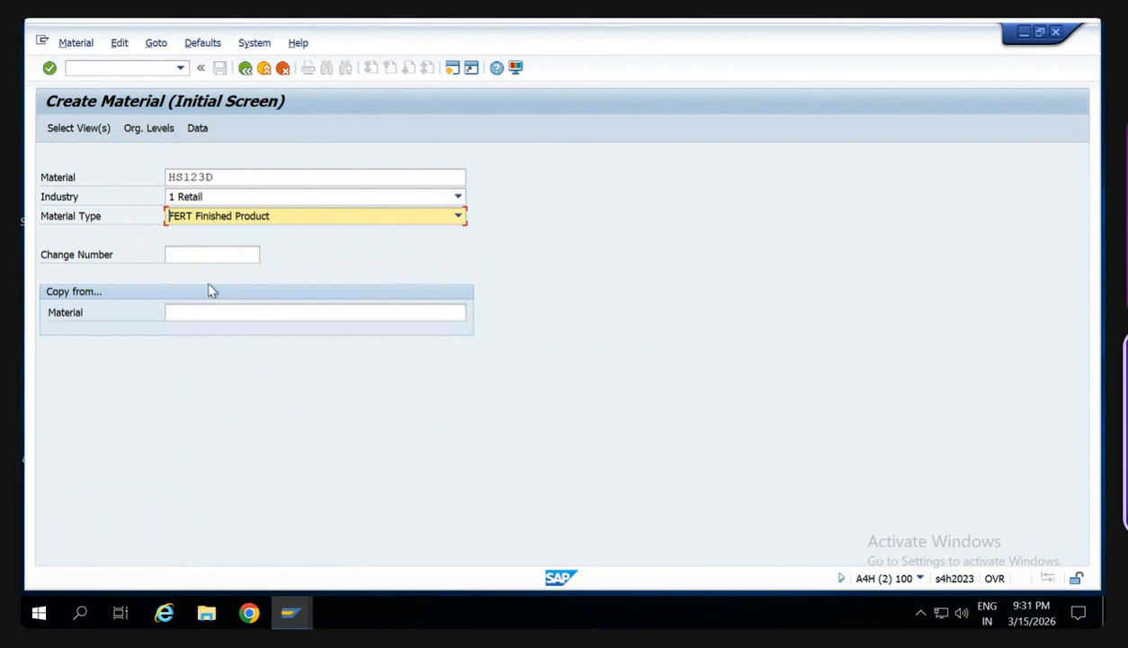
- Accept the preselected views and the organizational levels: plant, storage location and sales organization SW00, distribution channel S8
left_click(106, 129)
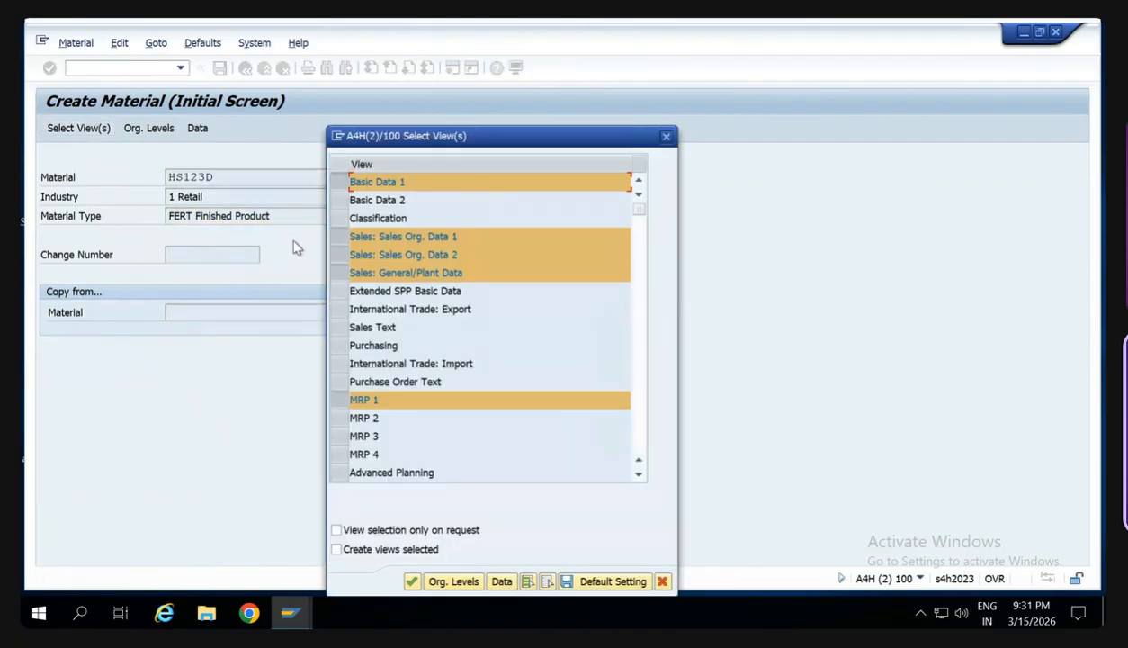
left_click(454, 581)
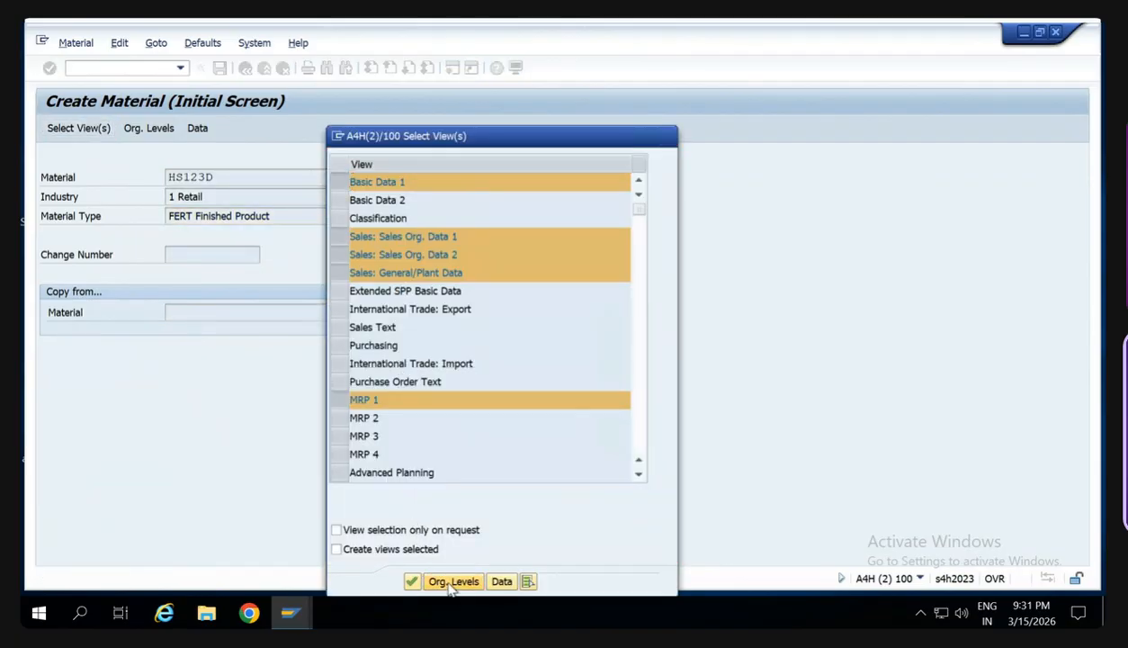
key("Return")
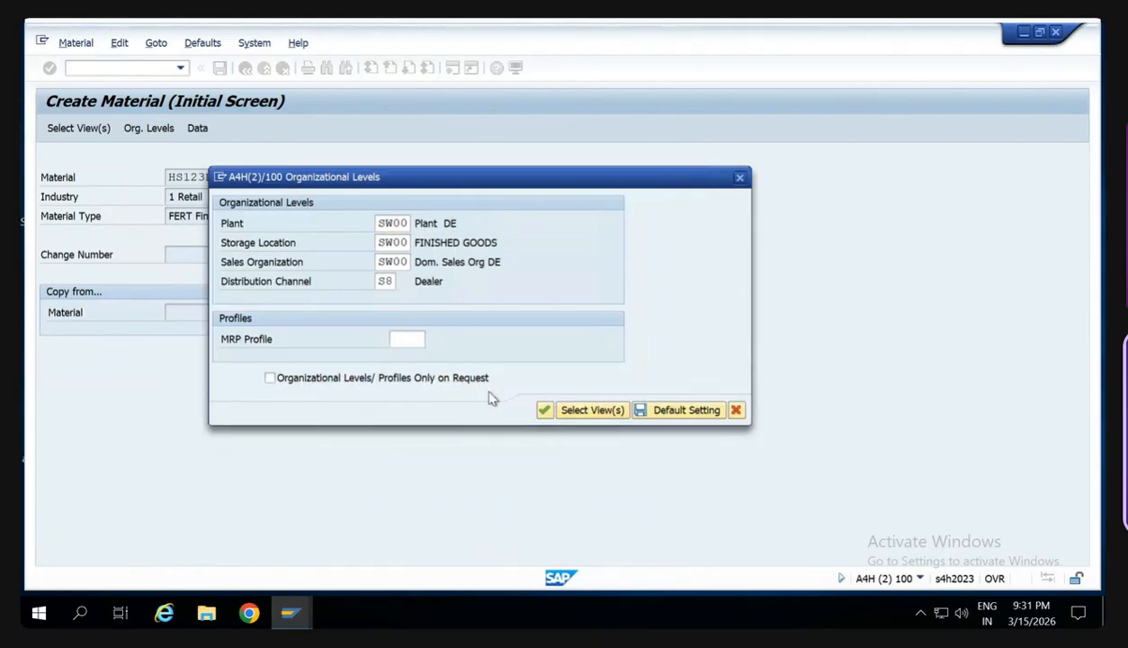
- Enter the description Testing, base unit of measure PC and division S8 for HS123D
type("Testong")
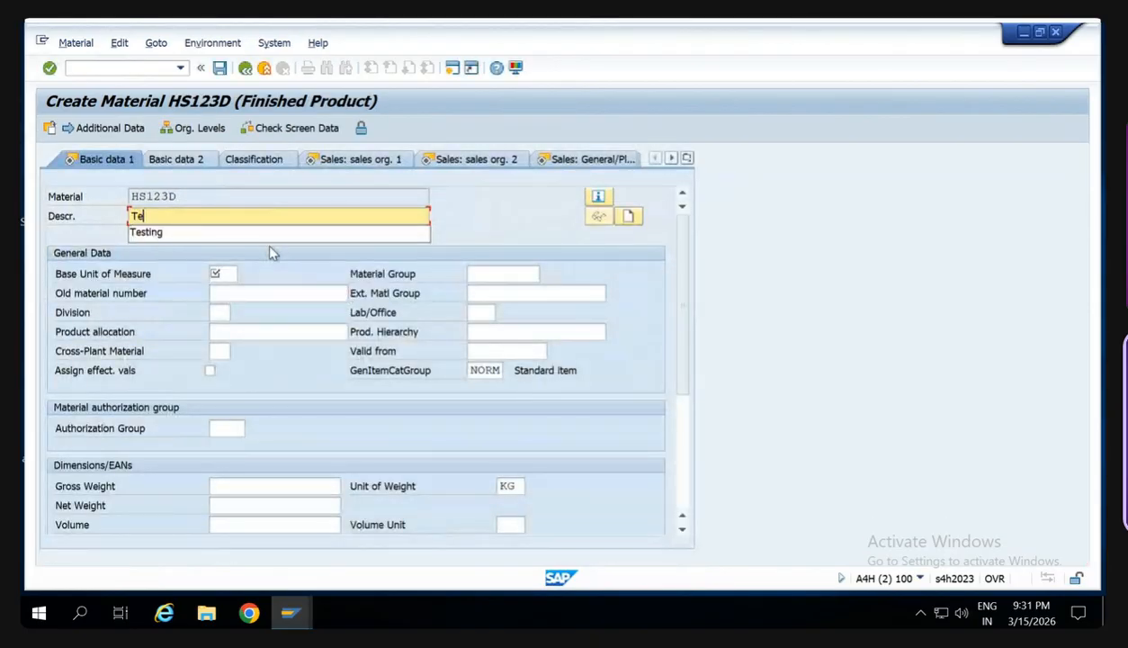
key("BackSpace")
key("BackSpace")
key("BackSpace")
key("BackSpace")
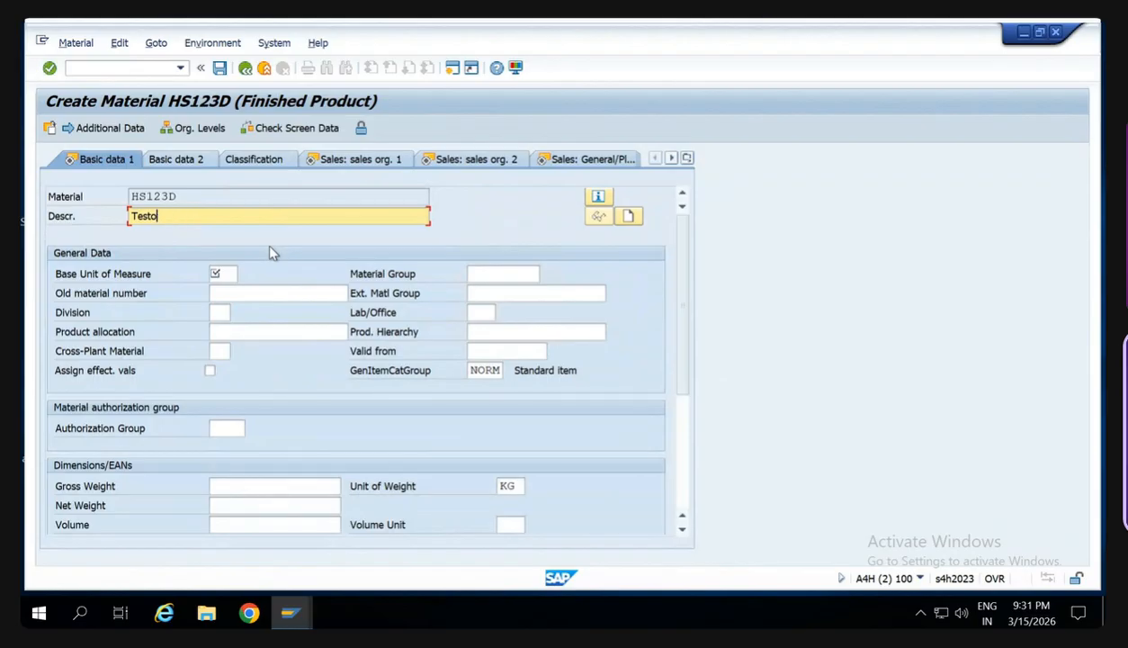
type("ting")
left_click(218, 274)
type("PC")
key("Tab")
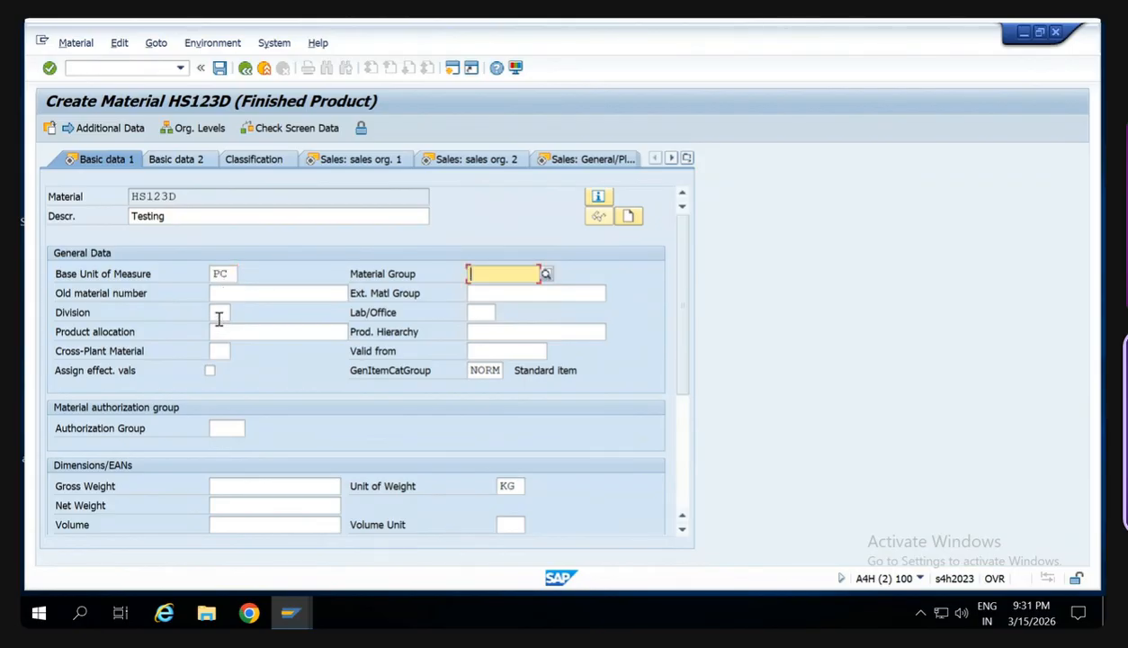
left_click(218, 313)
type("S8")
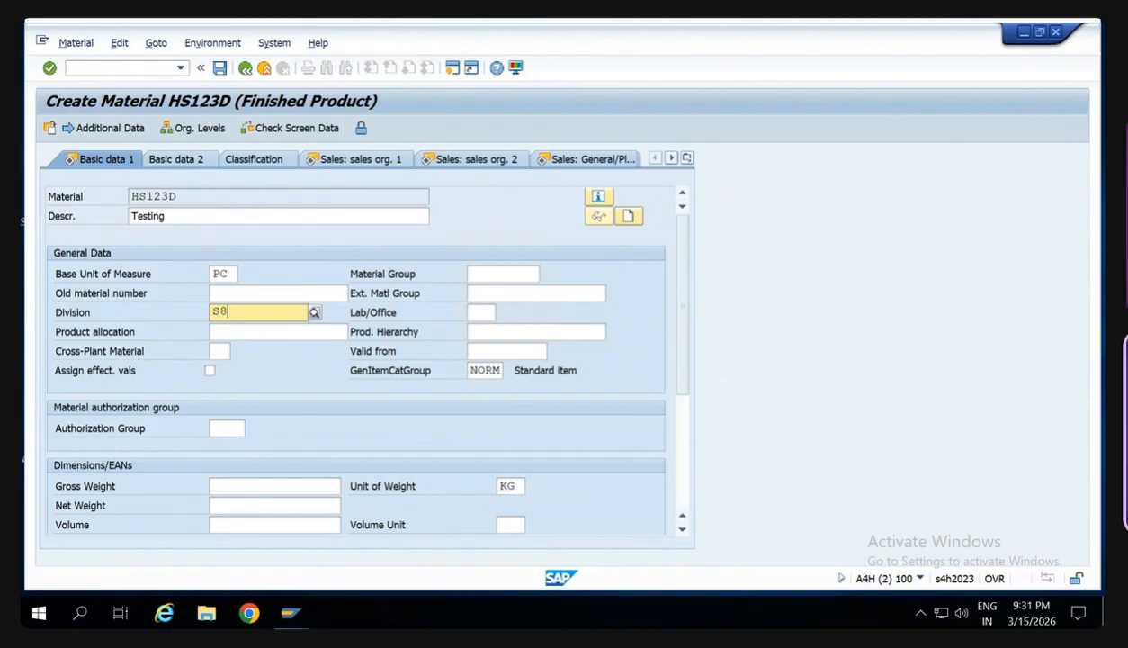
- Enter a gross weight of 10 KG and a net weight of 9 in the basic data, and continue to the first sales view
key("Tab")
key("Tab")
key("Tab")
key("Tab")
key("Tab")
key("Tab")
key("Tab")
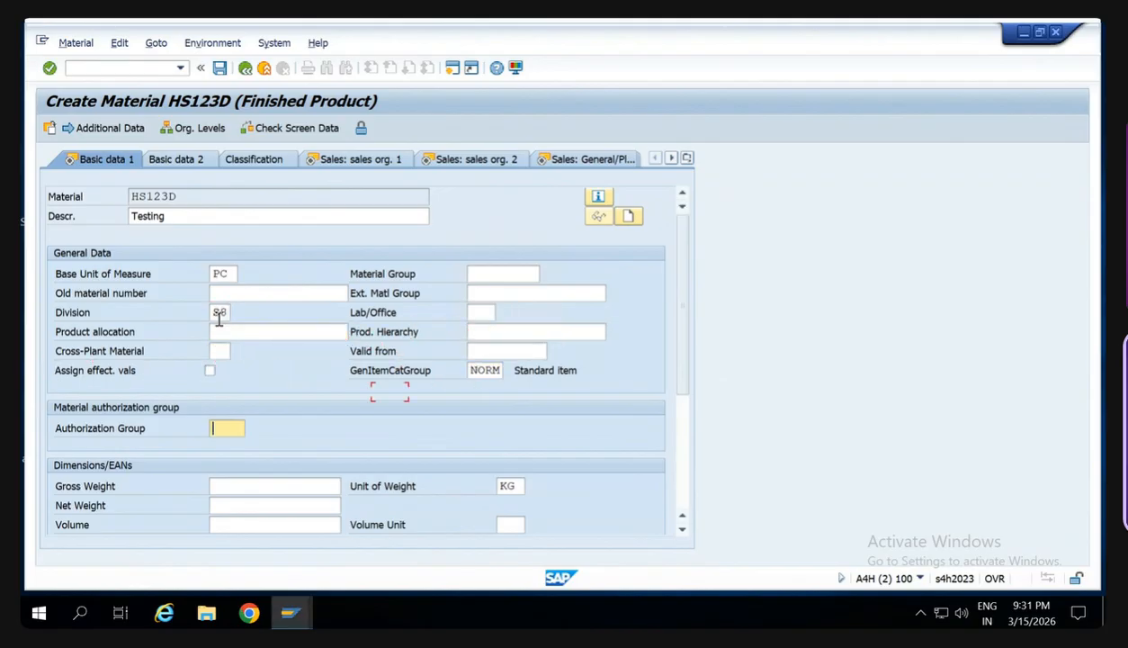
key("Tab")
key("Tab")
key("Tab")
key("shift+Tab")
type("10")
key("Tab")
key("Tab")
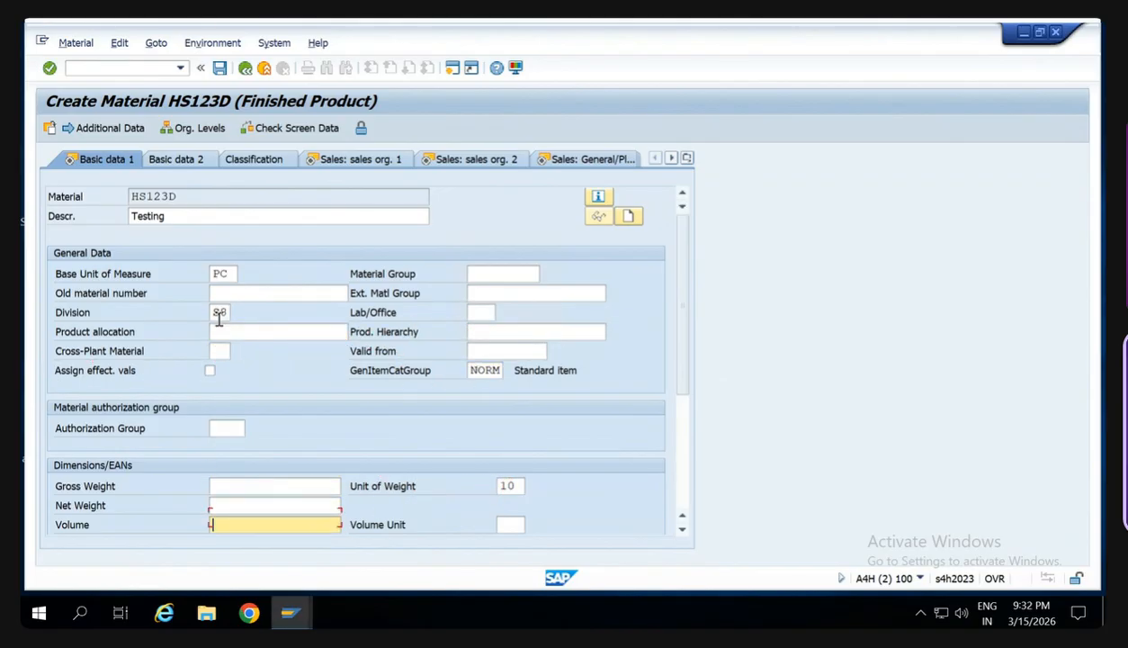
key("shift+Tab")
key("shift+Tab")
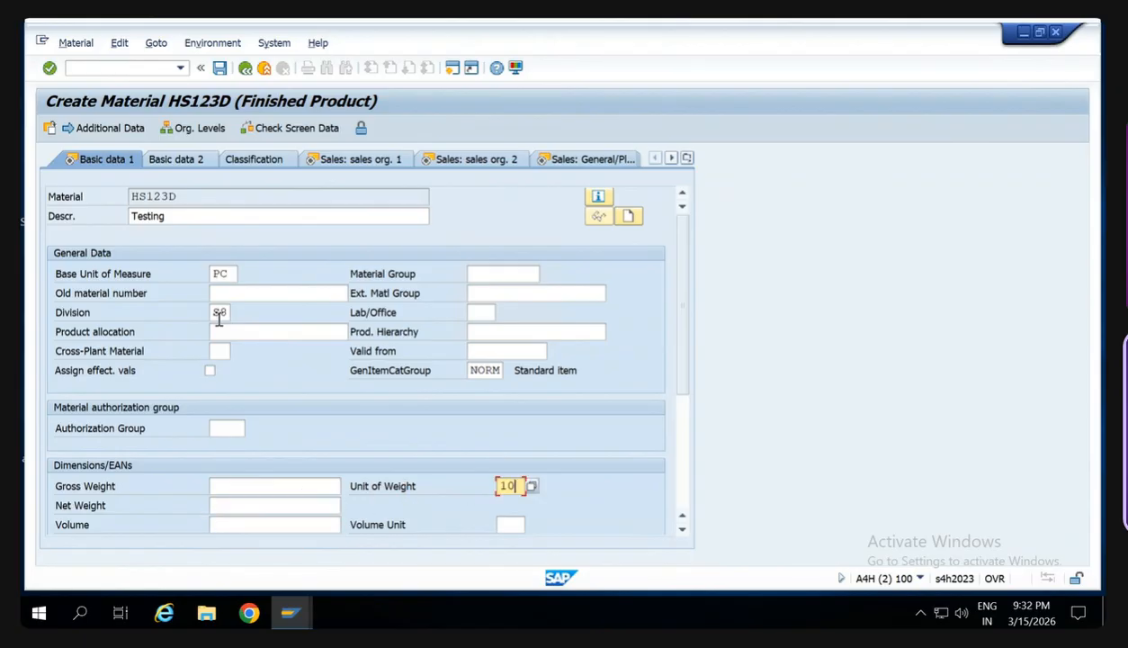
key("shift+Tab")
type("10")
key("Tab")
key("BackSpace")
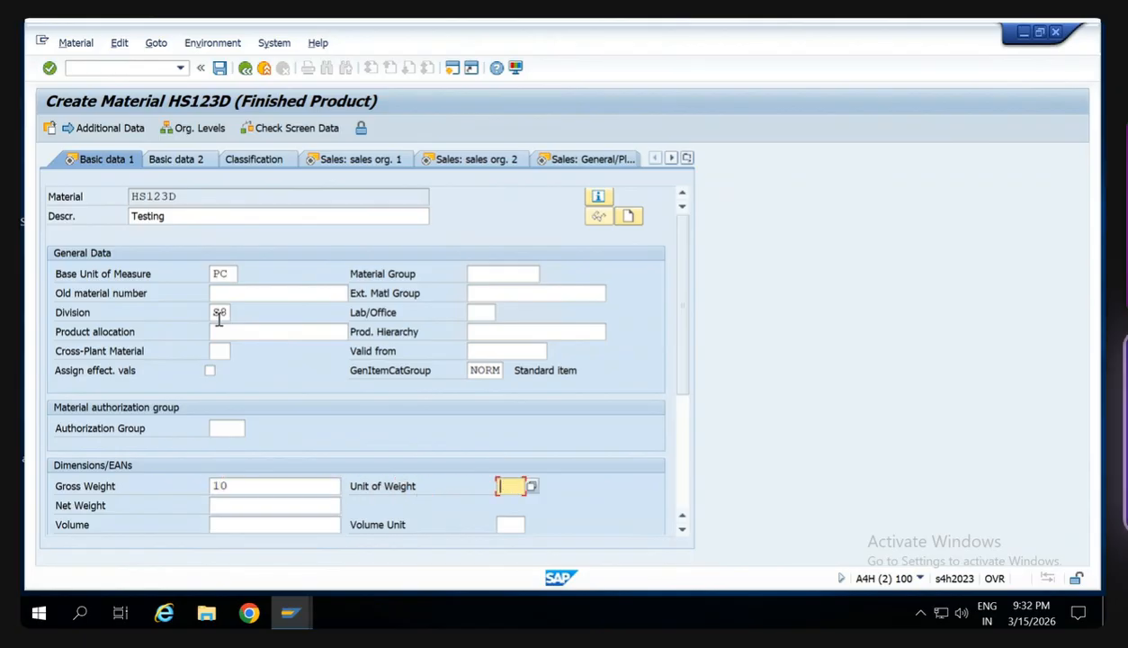
type("KG")
key("Tab")
type("9")
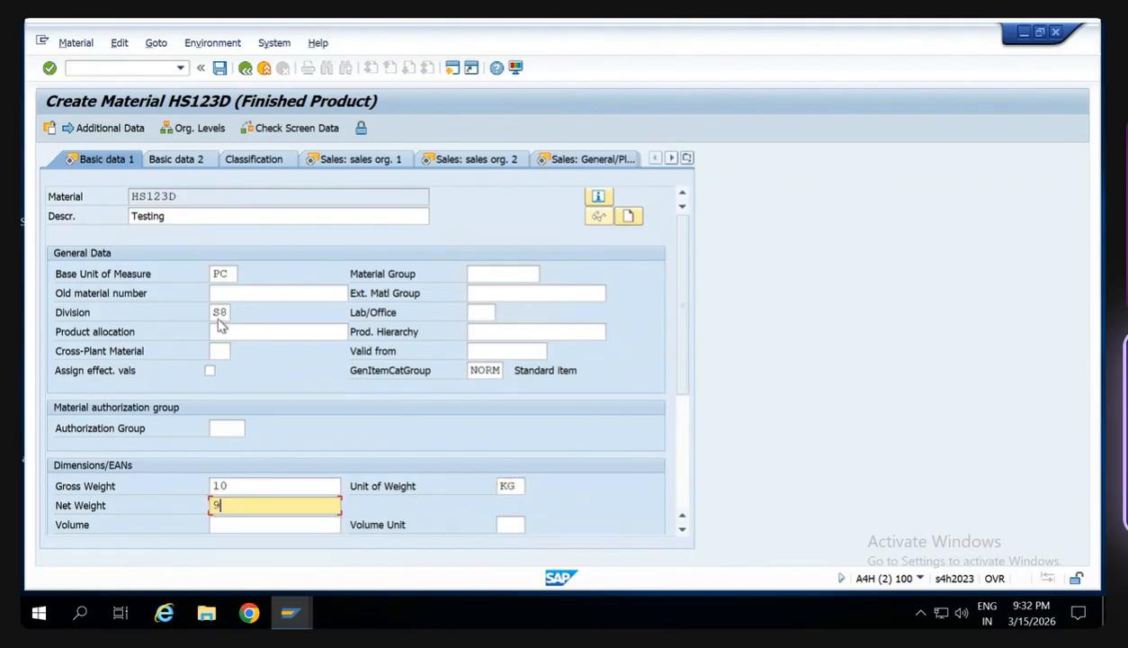
key("Return")
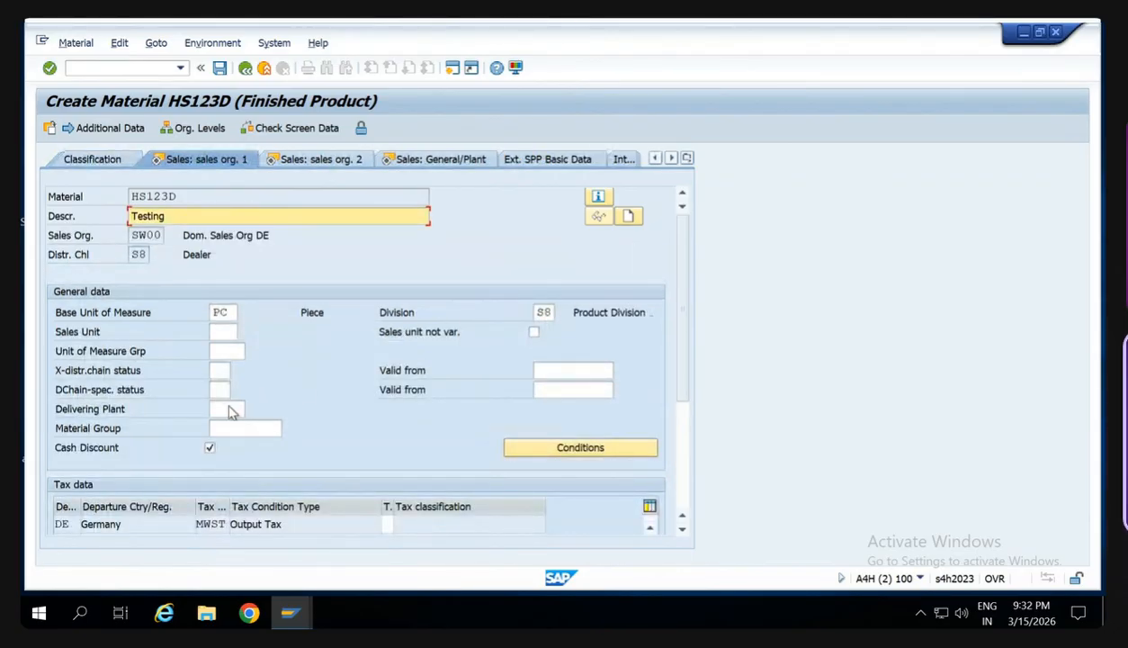
- Set the delivering plant to SW00 and the output tax classification to 1, and continue to the second sales view
left_click(228, 409)
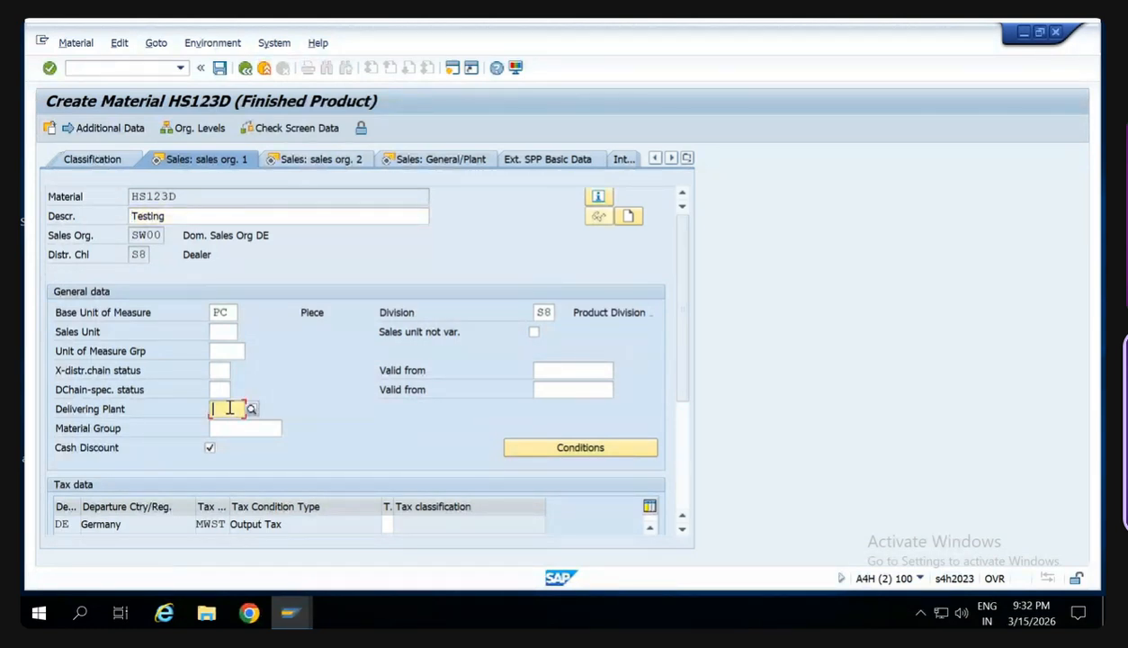
type("SW00")
key("Return")
type("1")
key("Return")
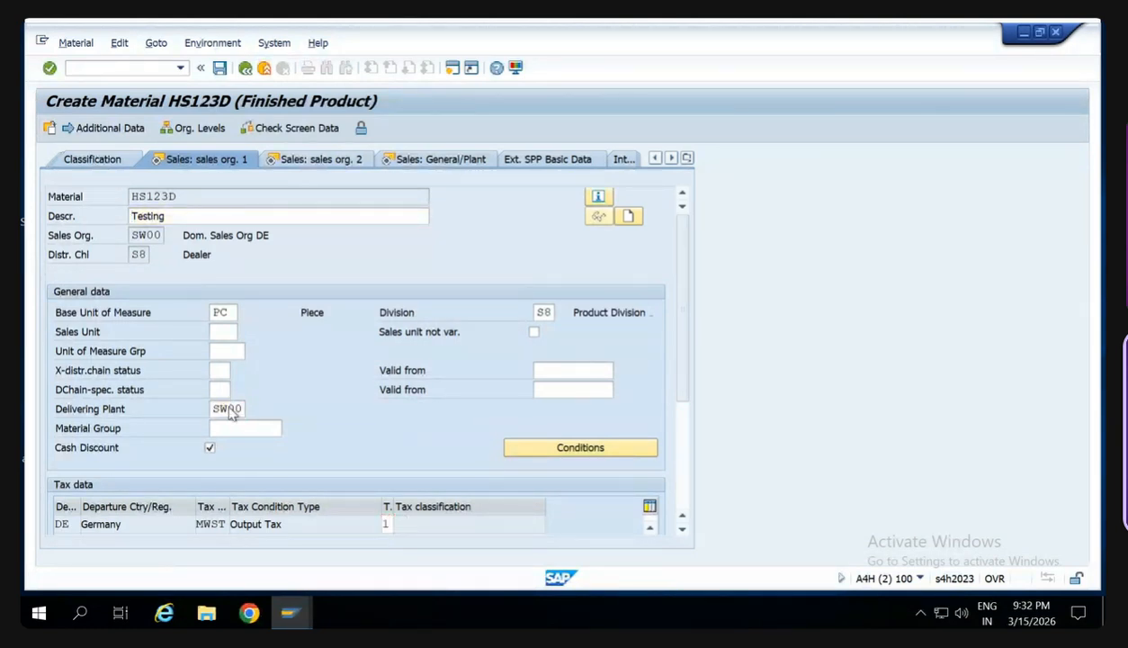
- Set the material account assignment group to 03 and continue to the general plant sales view
left_click(528, 332)
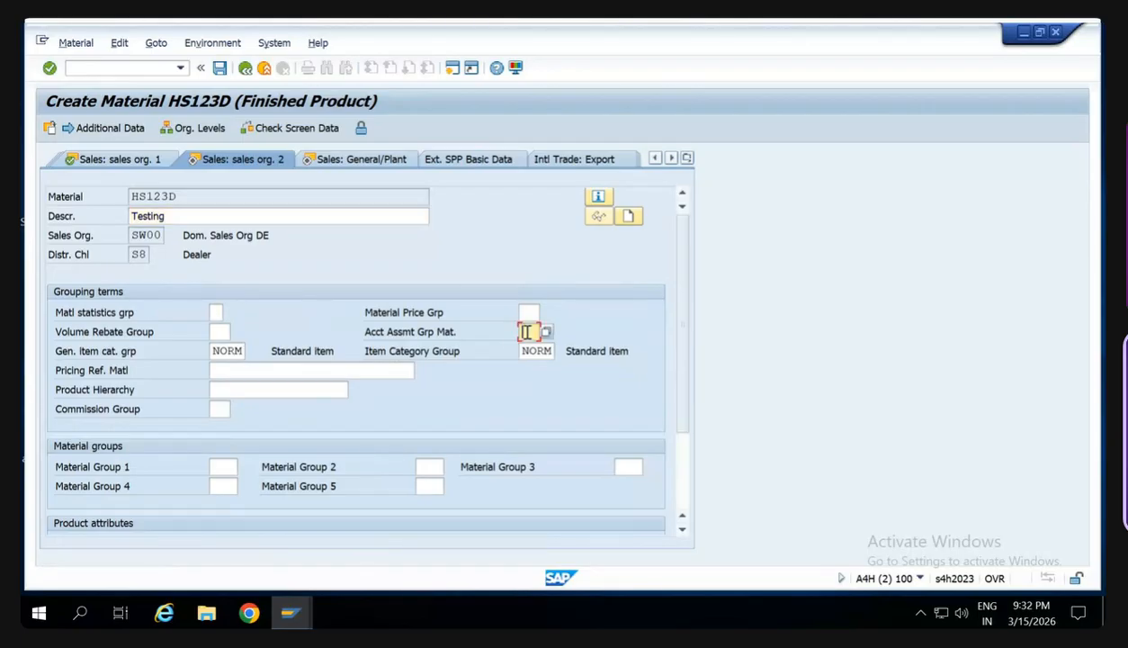
key("Tab")
key("Tab")
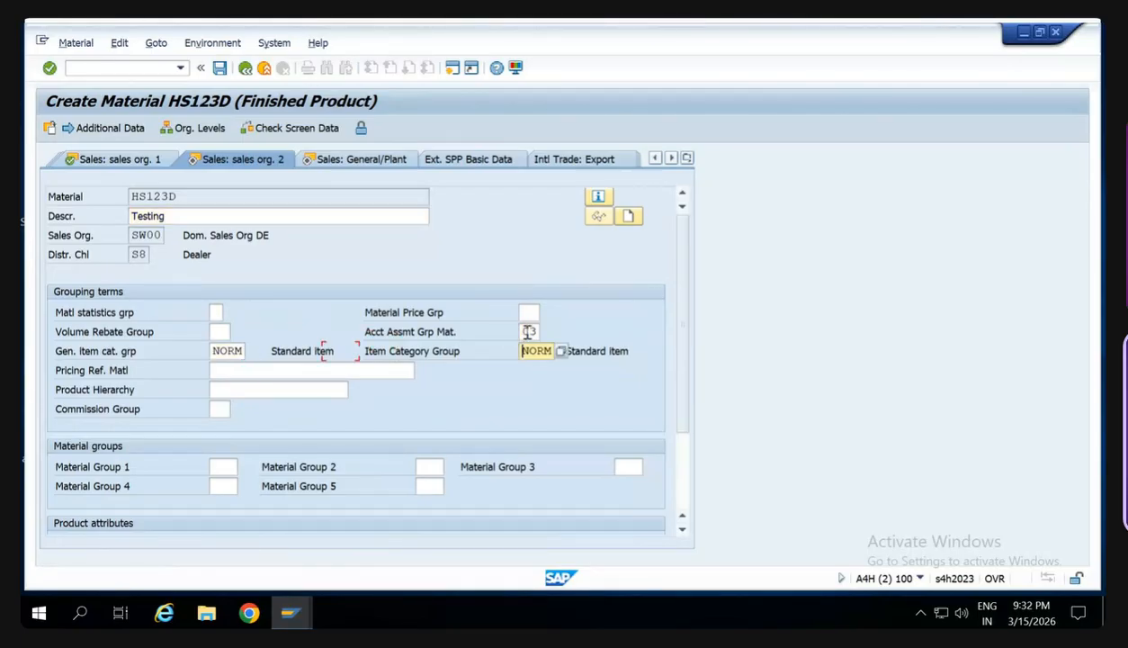
key("Return")
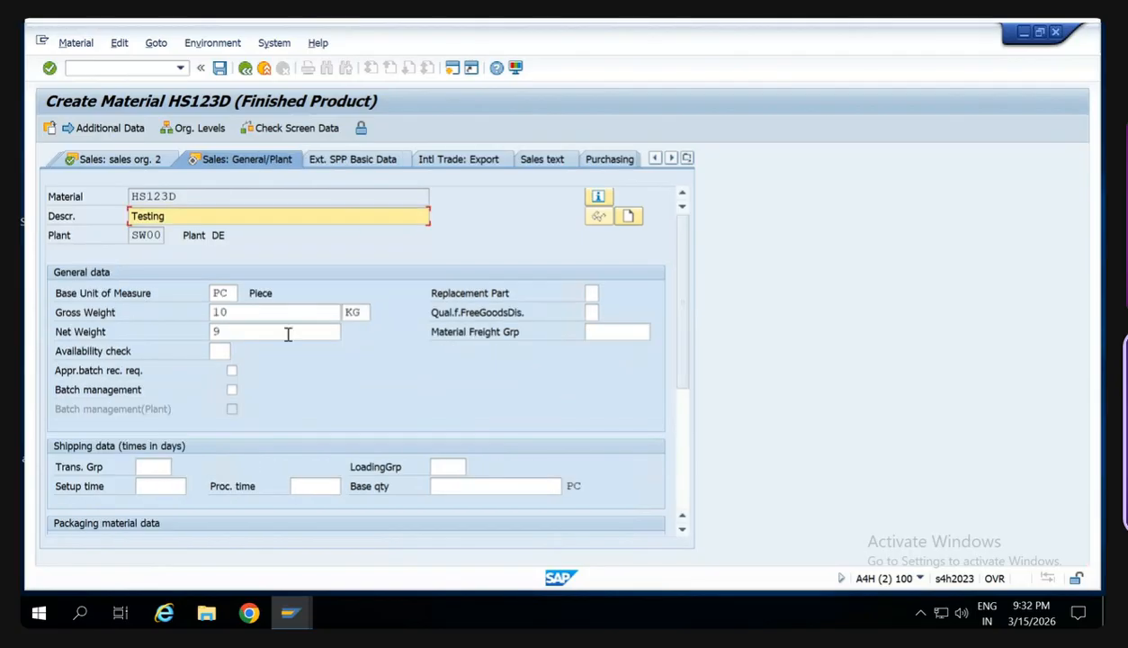
- Enter availability check NC, transportation group 0001 and loading group 0001, and continue to MRP 1 with the profit center left blank
left_click(156, 463)
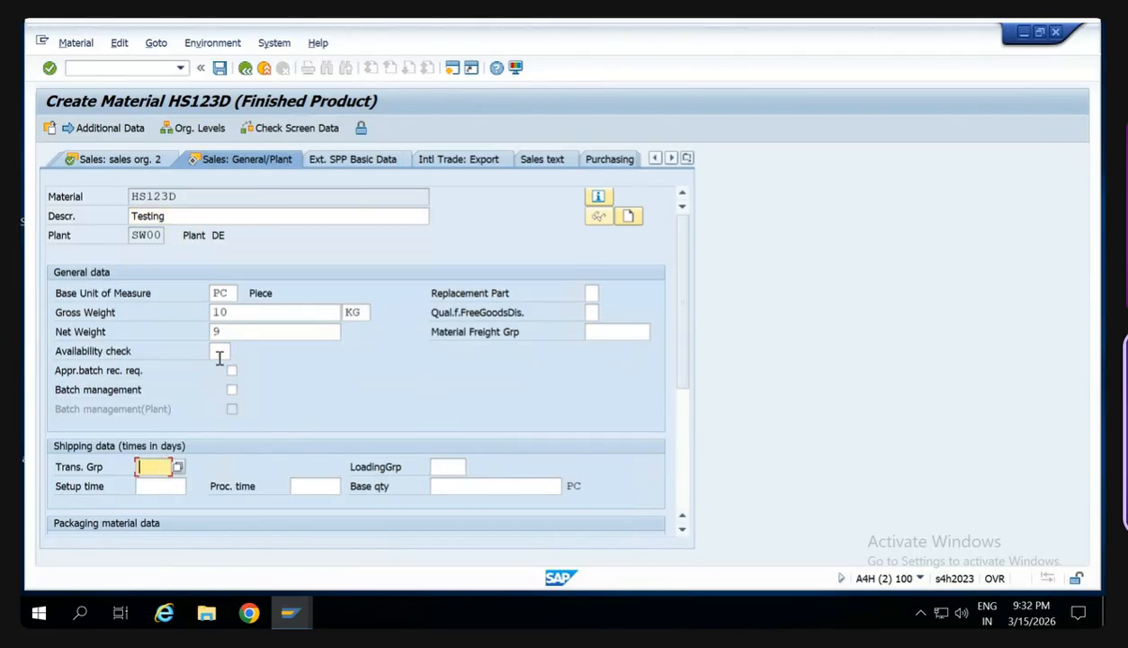
left_click(219, 353)
type("NC")
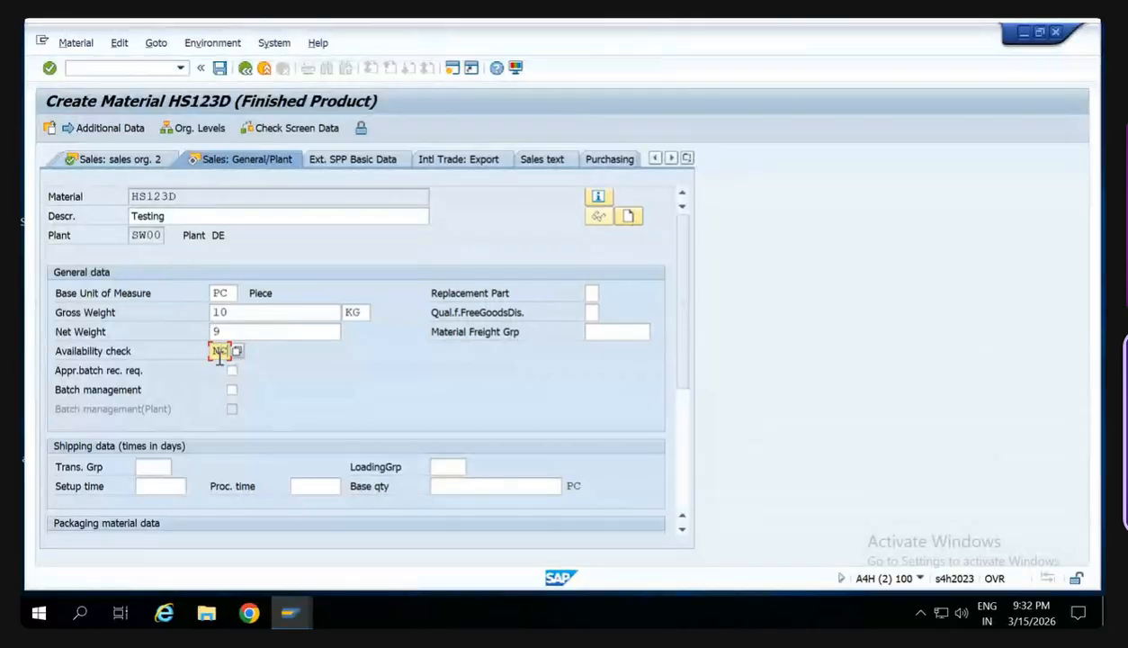
key("Tab")
left_click(153, 471)
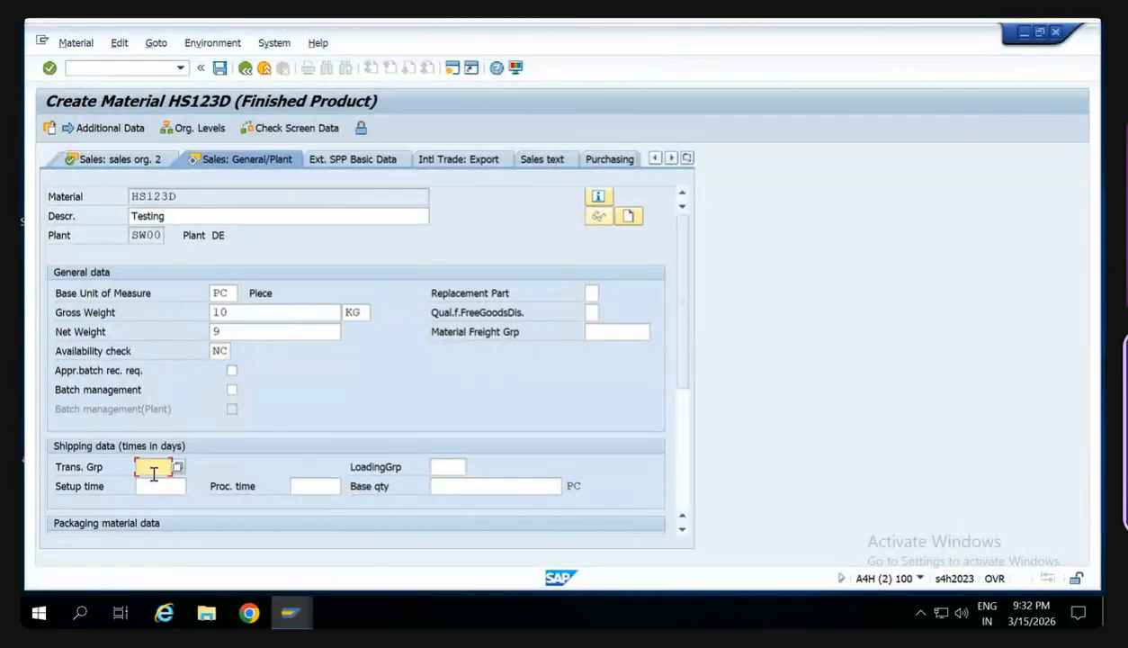
type("0001")
key("Tab")
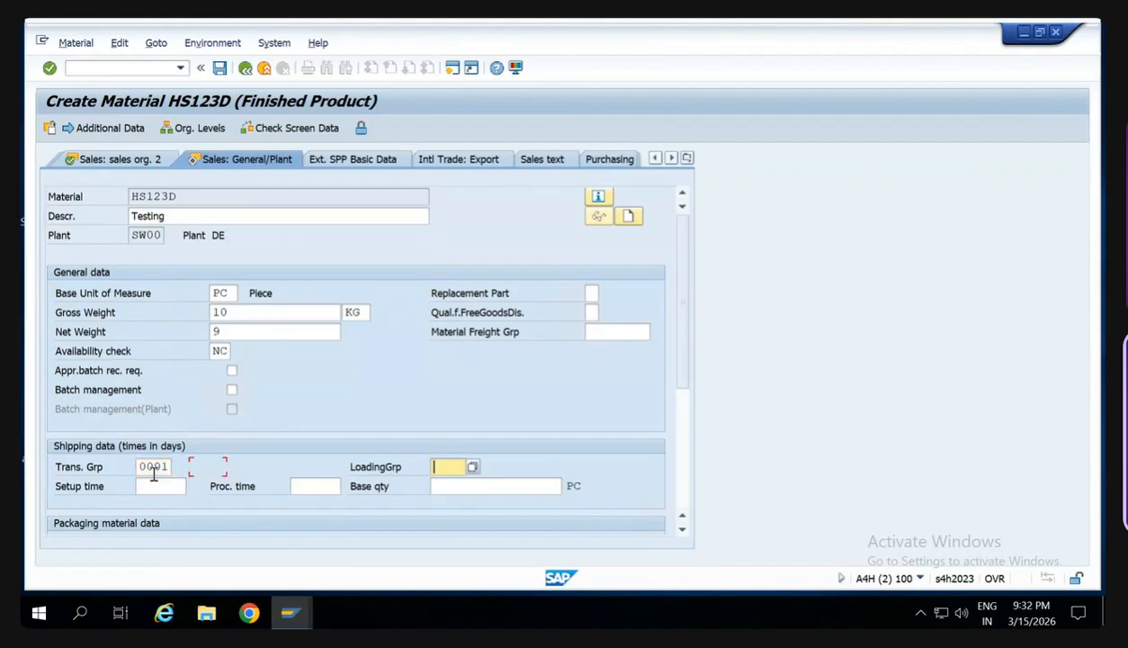
type("0001")
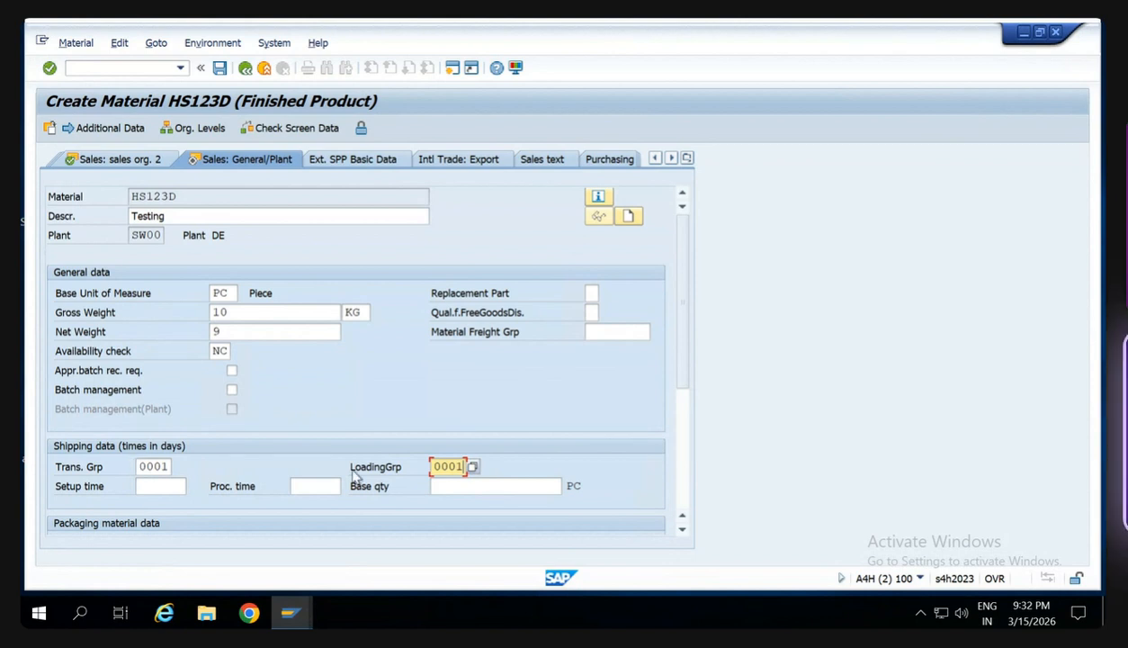
key("Return")
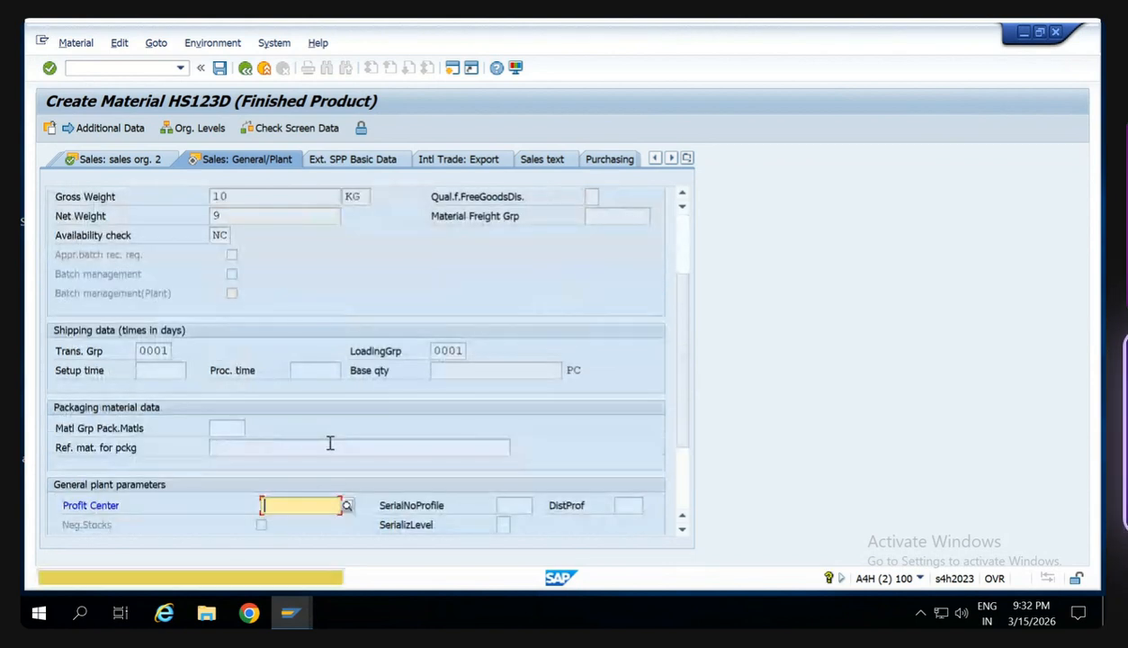
key("Return")
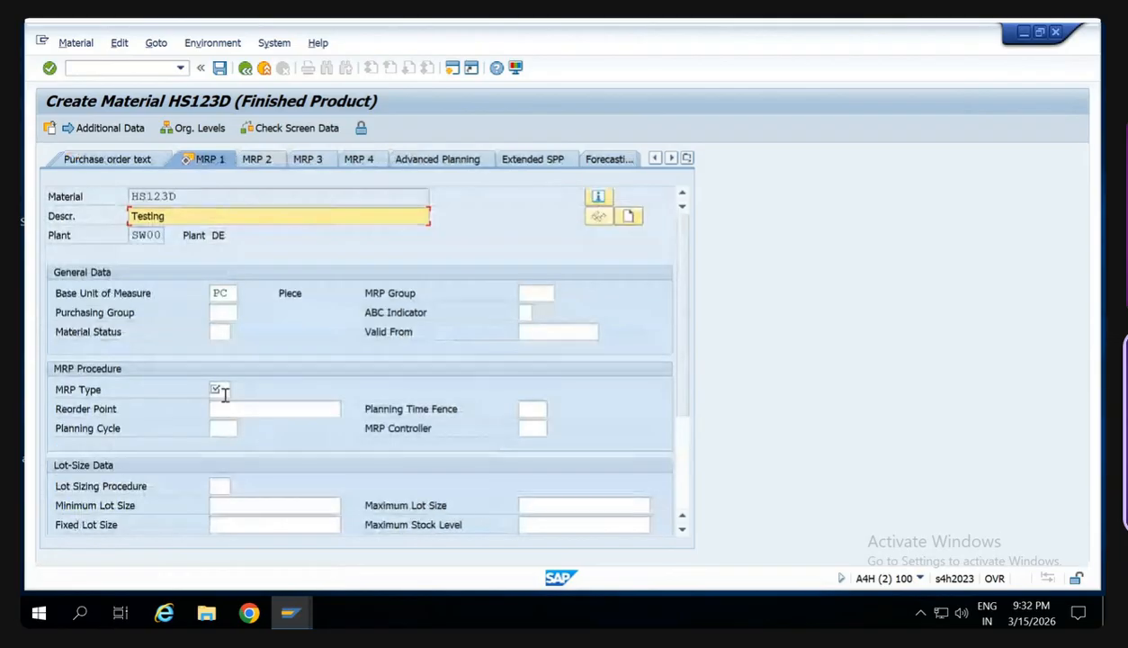
- Set the MRP type to ND and continue to the Accounting 1 view
left_click(222, 390)
type("ND")
key("Return")
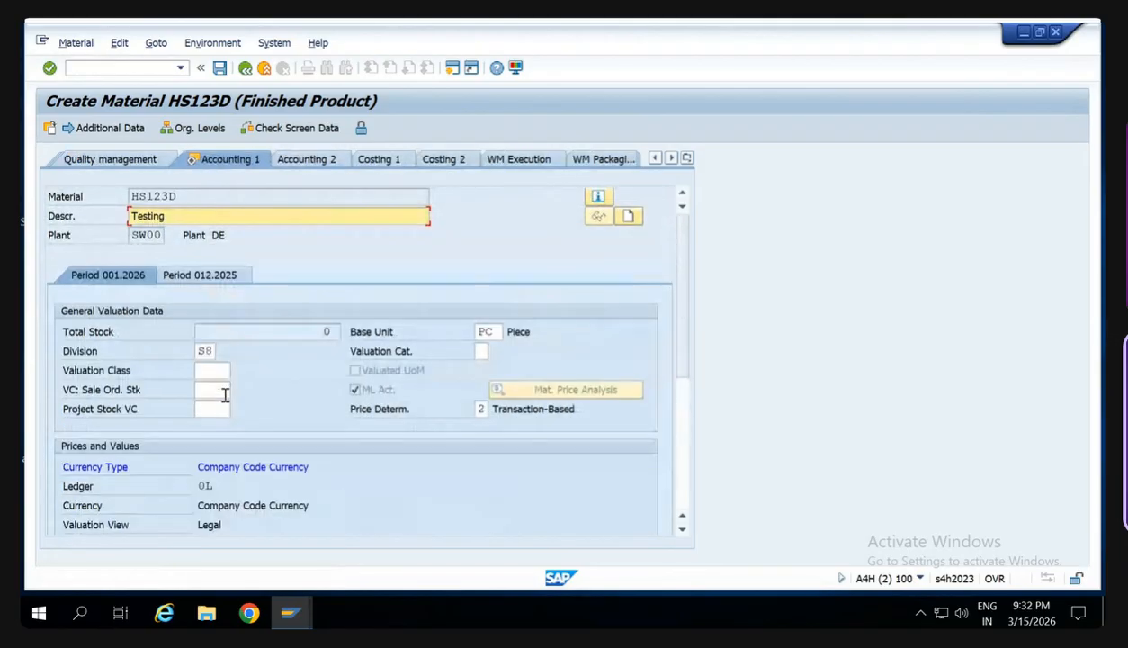
key("Return")
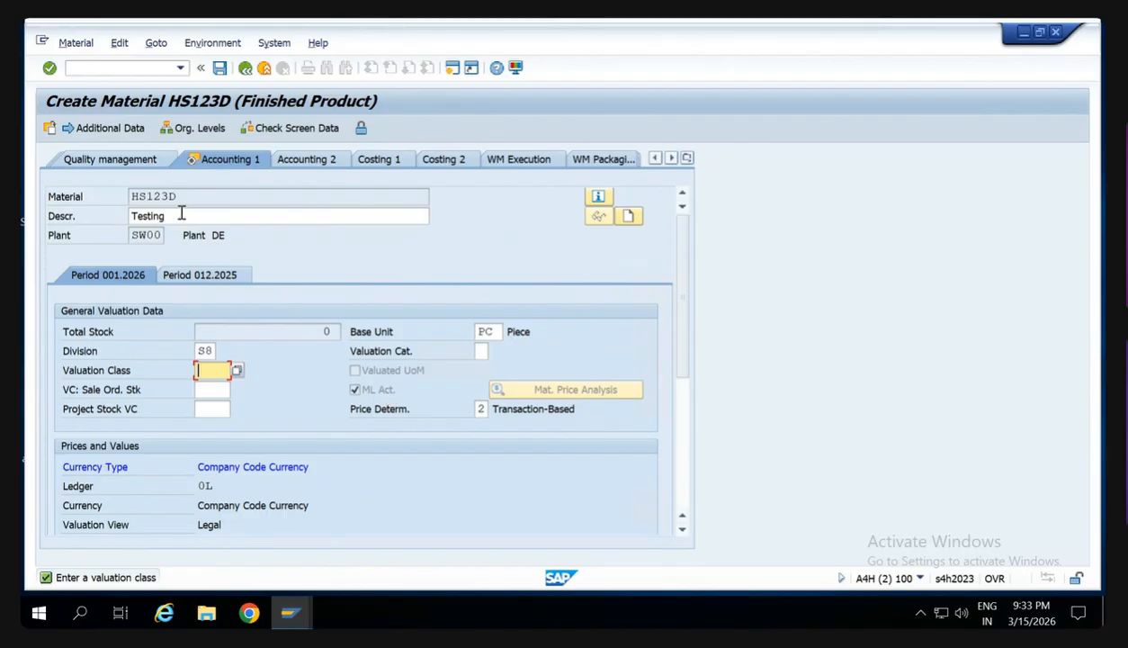
- Switch to the Google Meet call, admit the waiting guest and return to the remote SAP session
mouse_move(730, 25)
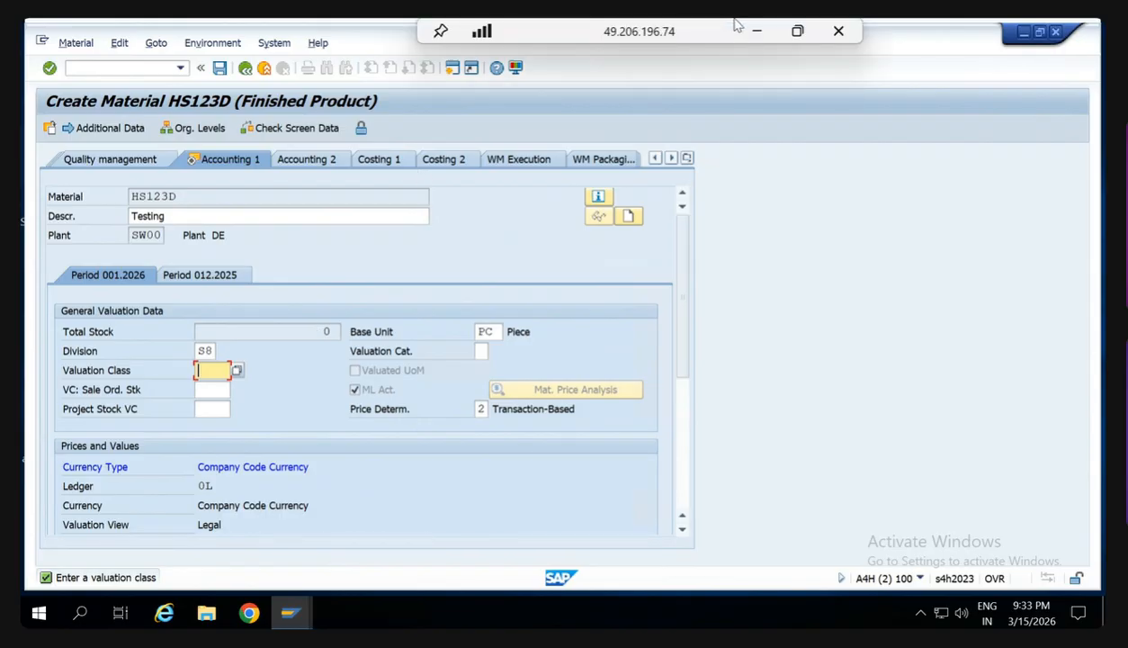
left_click(754, 33)
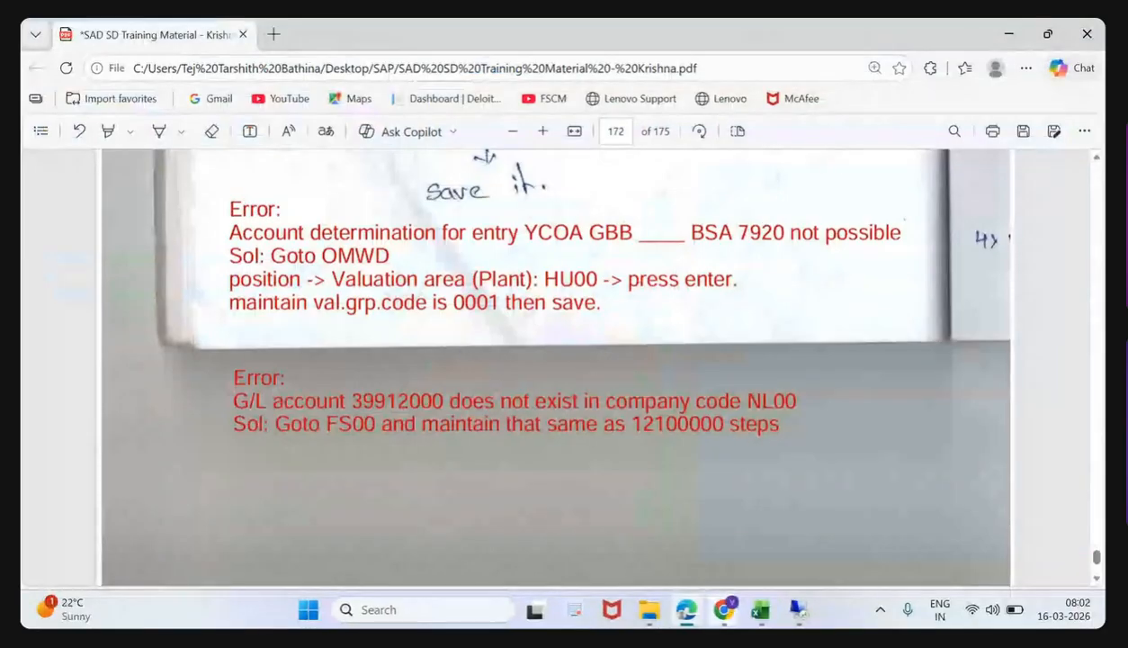
mouse_move(722, 610)
left_click(675, 542)
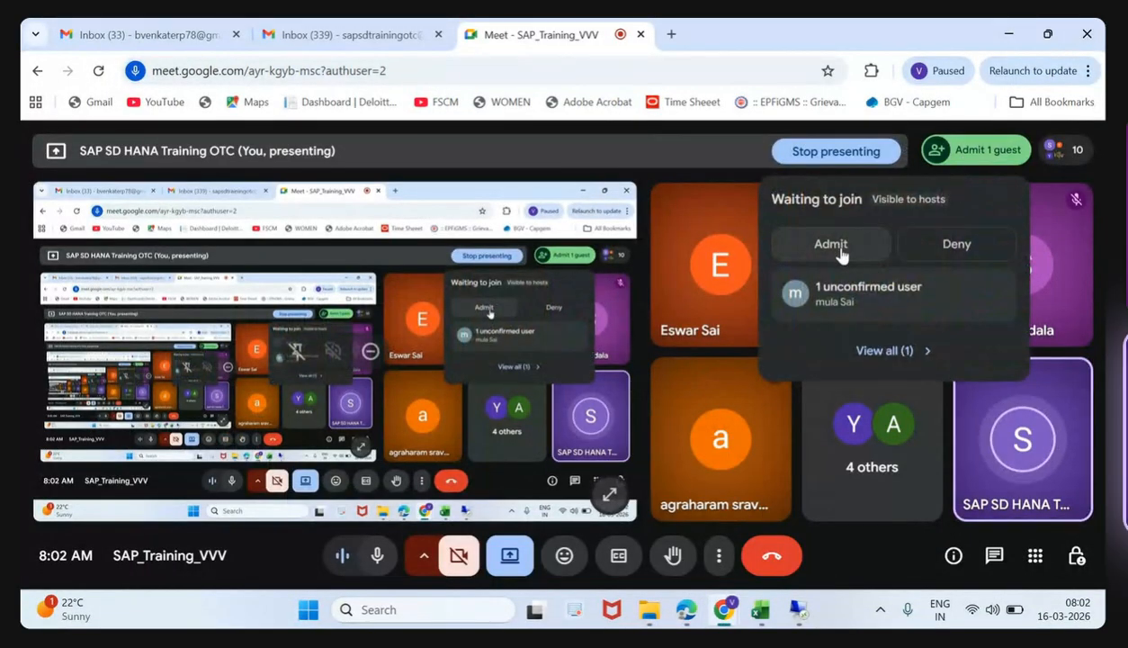
left_click(841, 253)
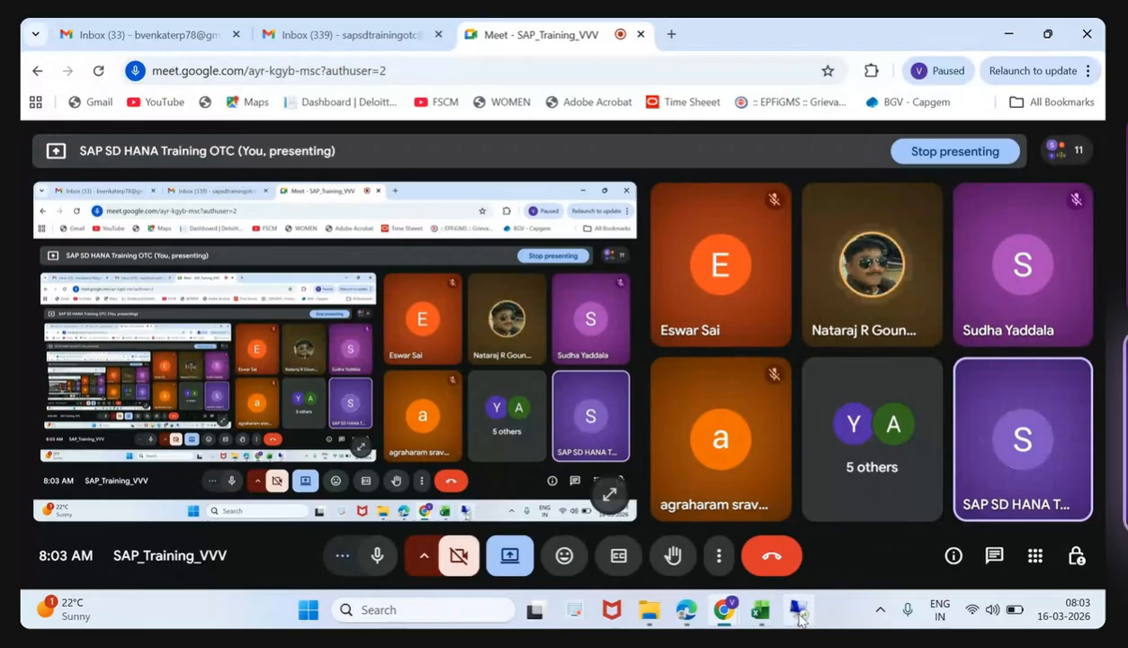
left_click(799, 616)
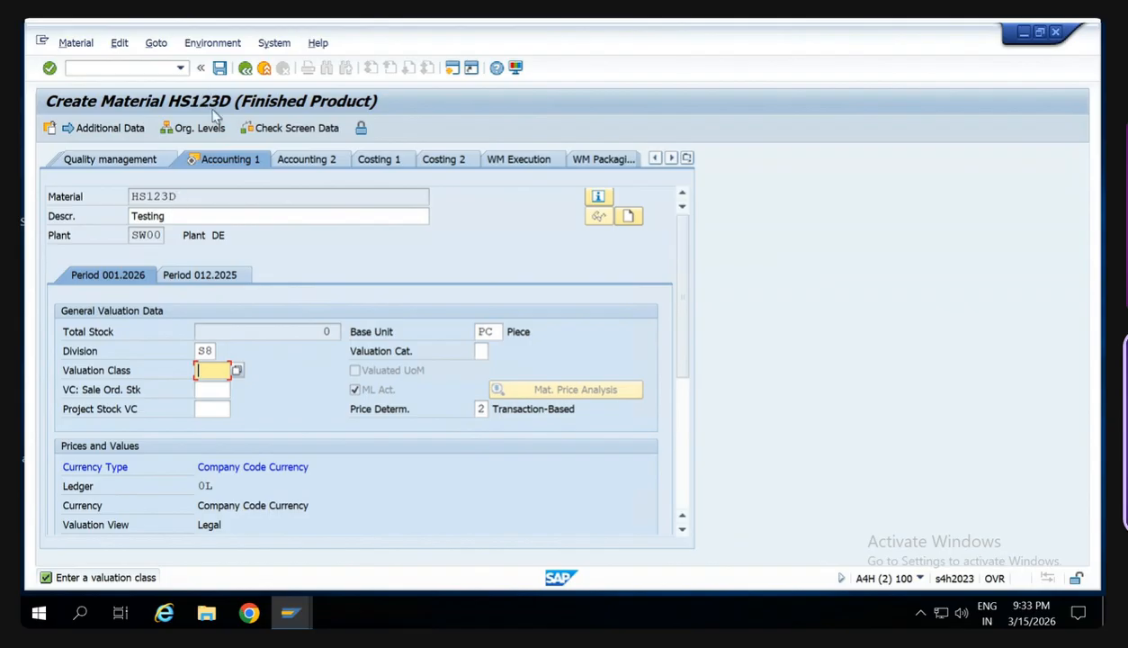
- Enter 7290 as the valuation class in the general valuation data
type("92")
key("BackSpace")
key("BackSpace")
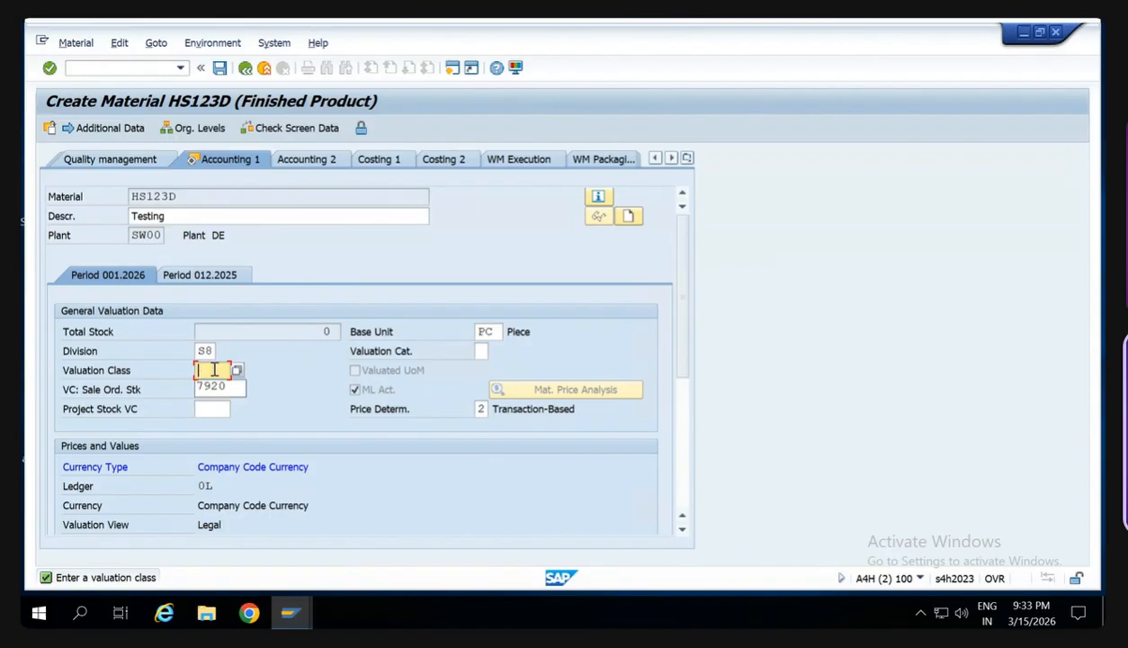
type("720")
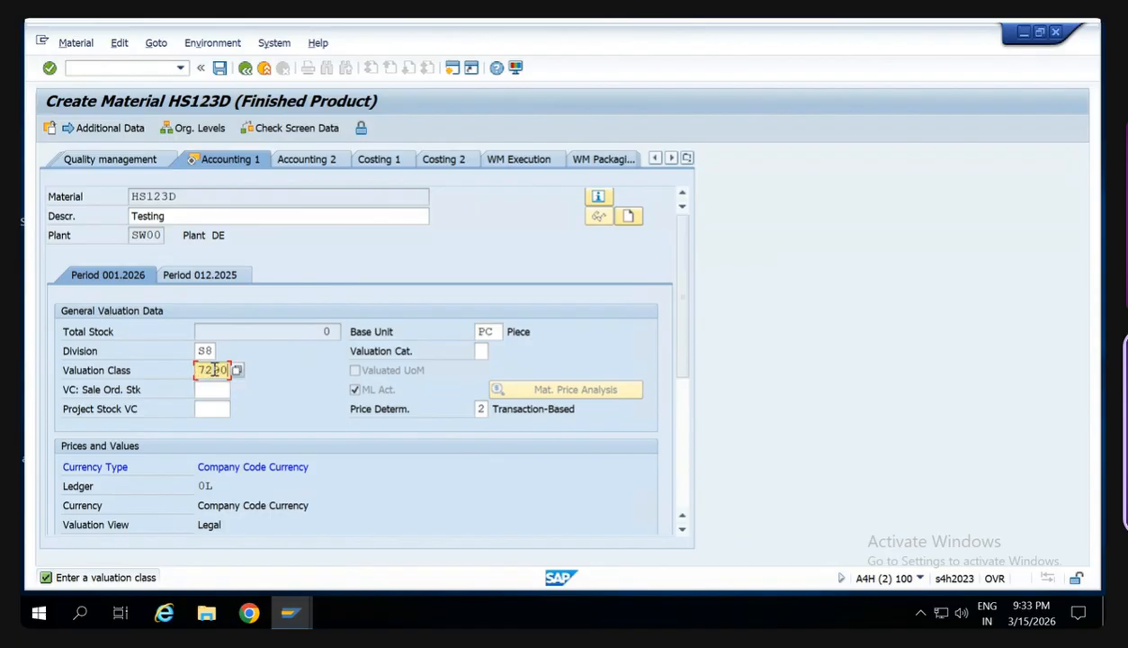
- Set the standard price to 10 EUR and submit the accounting data
scroll(365, 471, "down", 4)
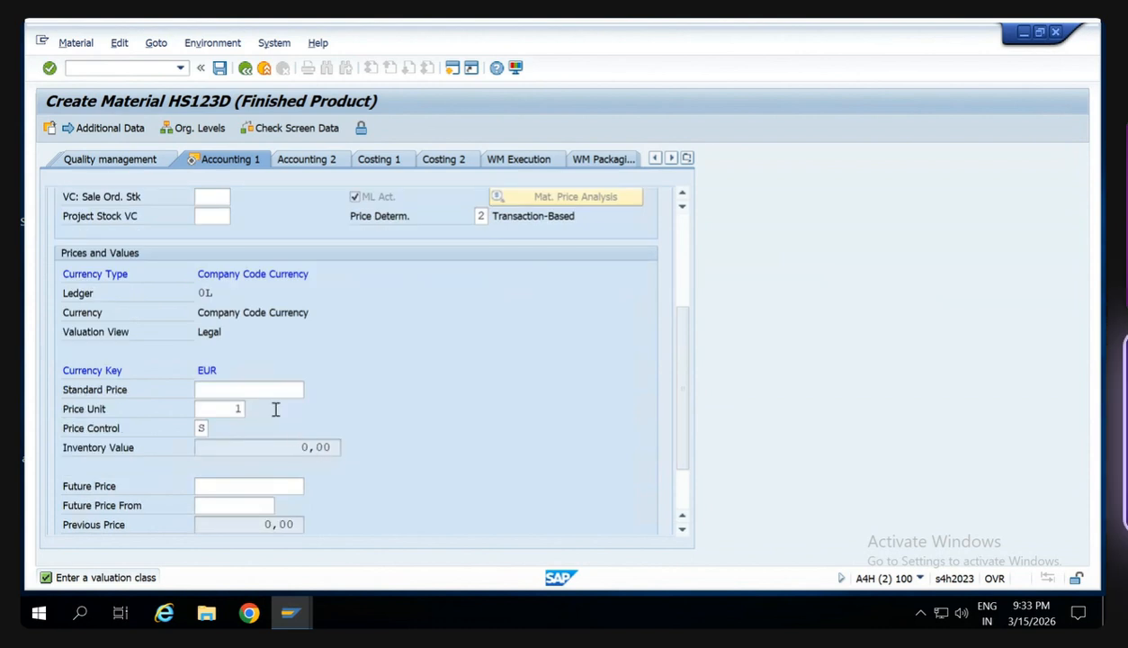
left_click(253, 389)
type("20")
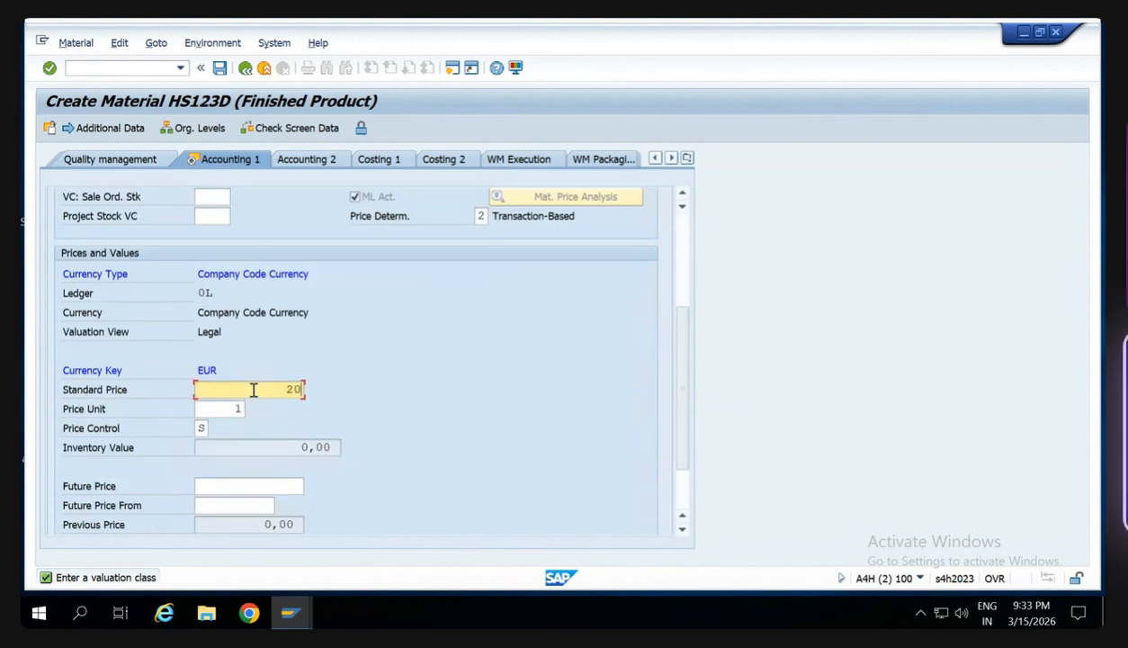
key("BackSpace")
key("BackSpace")
type("10")
key("Return")
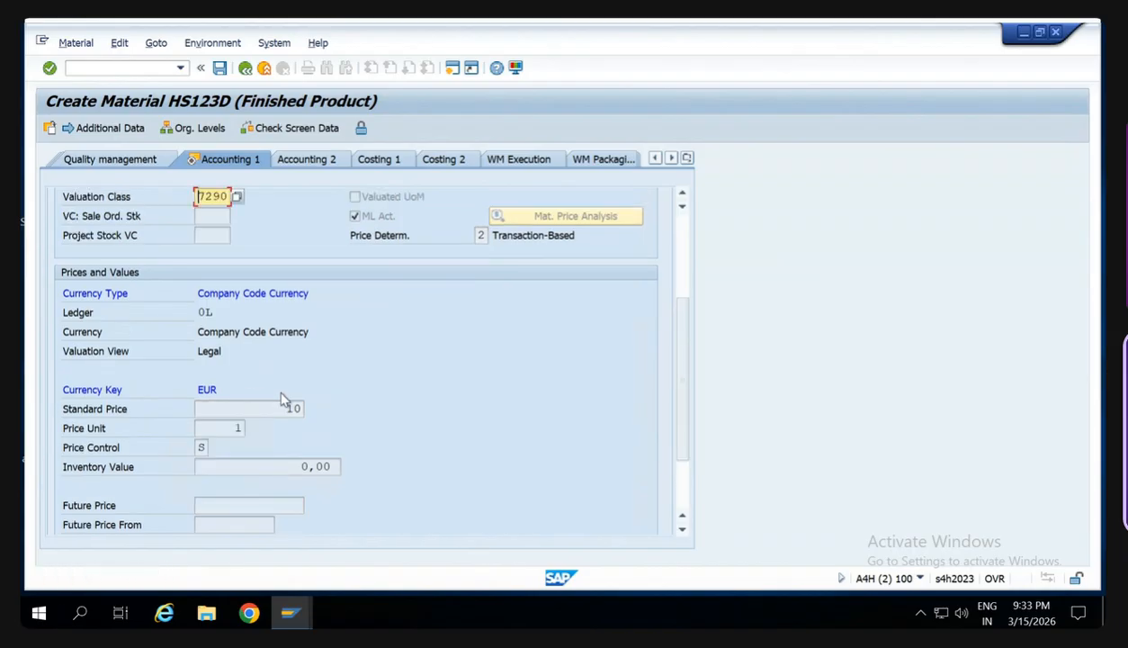
- Correct the valuation class to 7920 and save material HS123D
left_click(225, 196)
key("BackSpace")
key("BackSpace")
key("BackSpace")
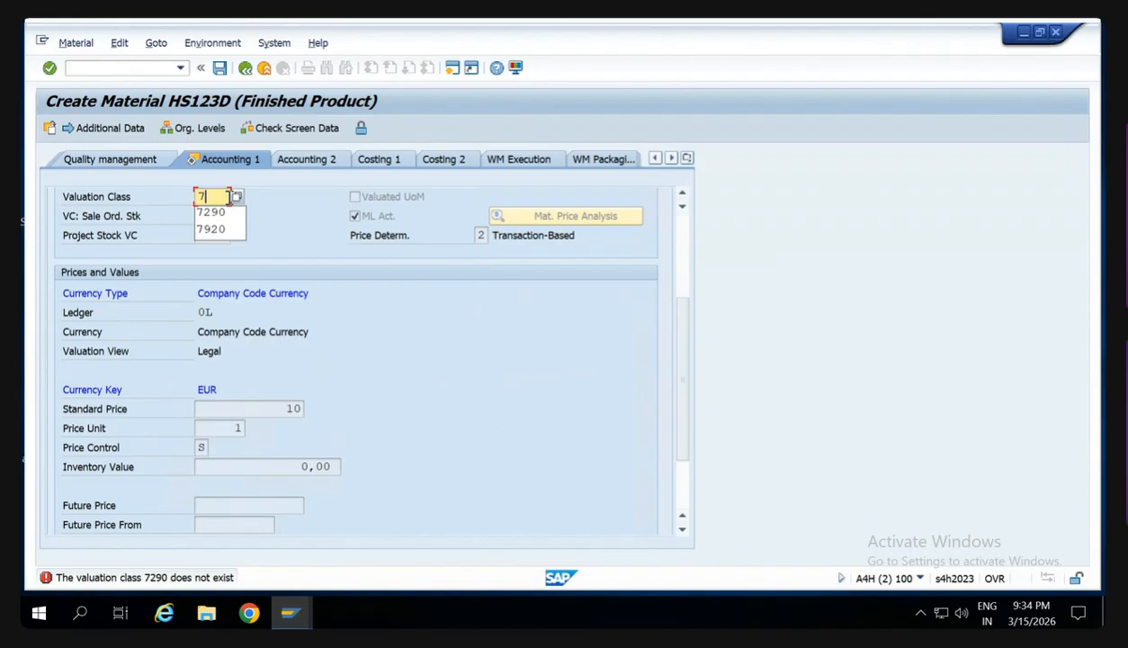
type("920")
key("Return")
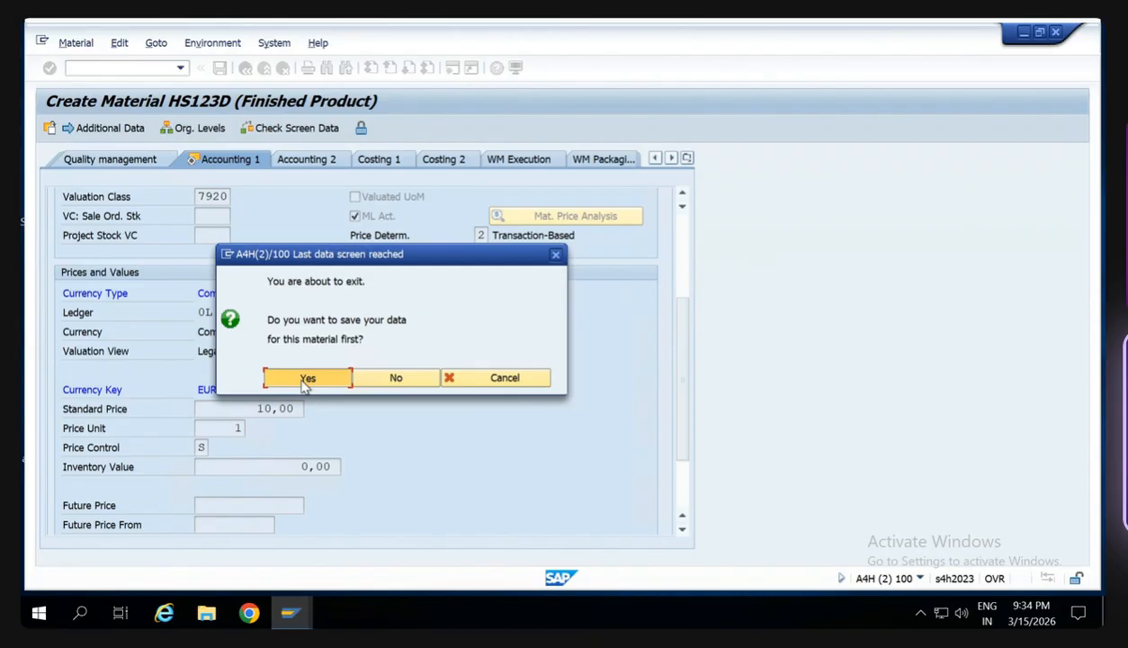
left_click(306, 378)
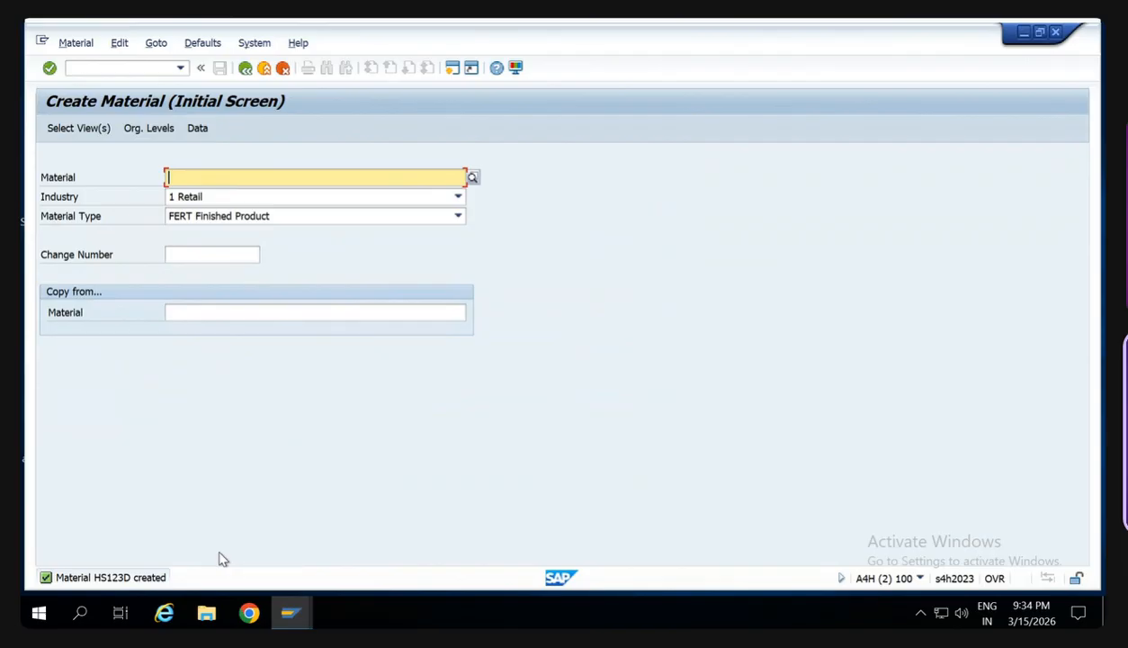
- Start transaction VK11 and proceed with condition type SW00 to the price condition entry
left_click(94, 68)
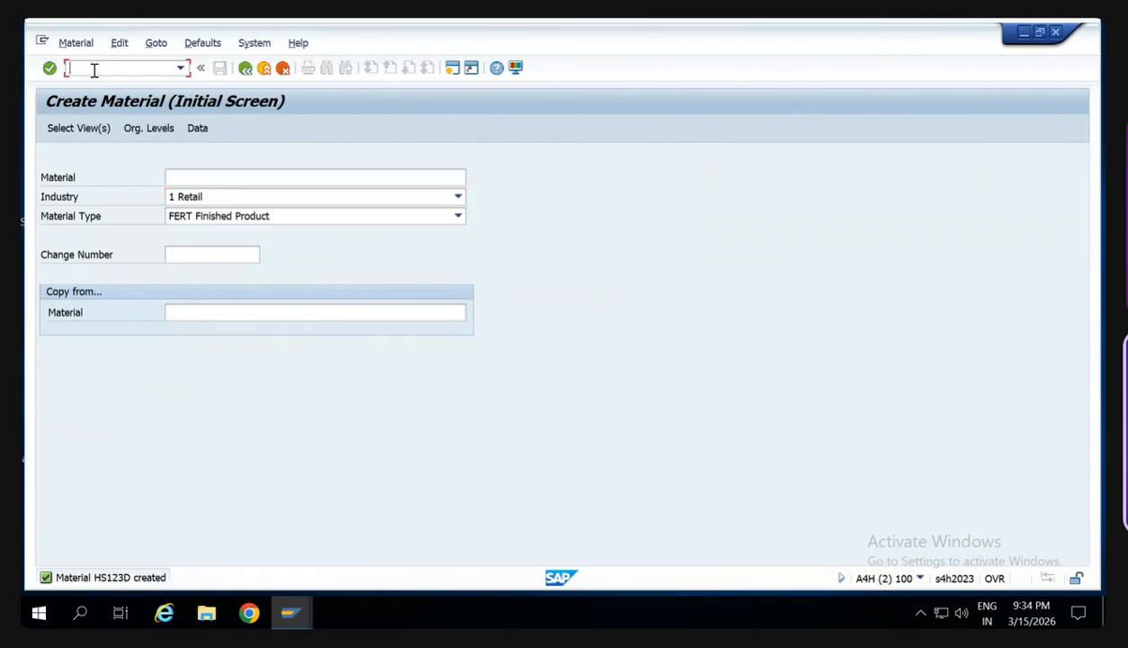
type("/nvk11")
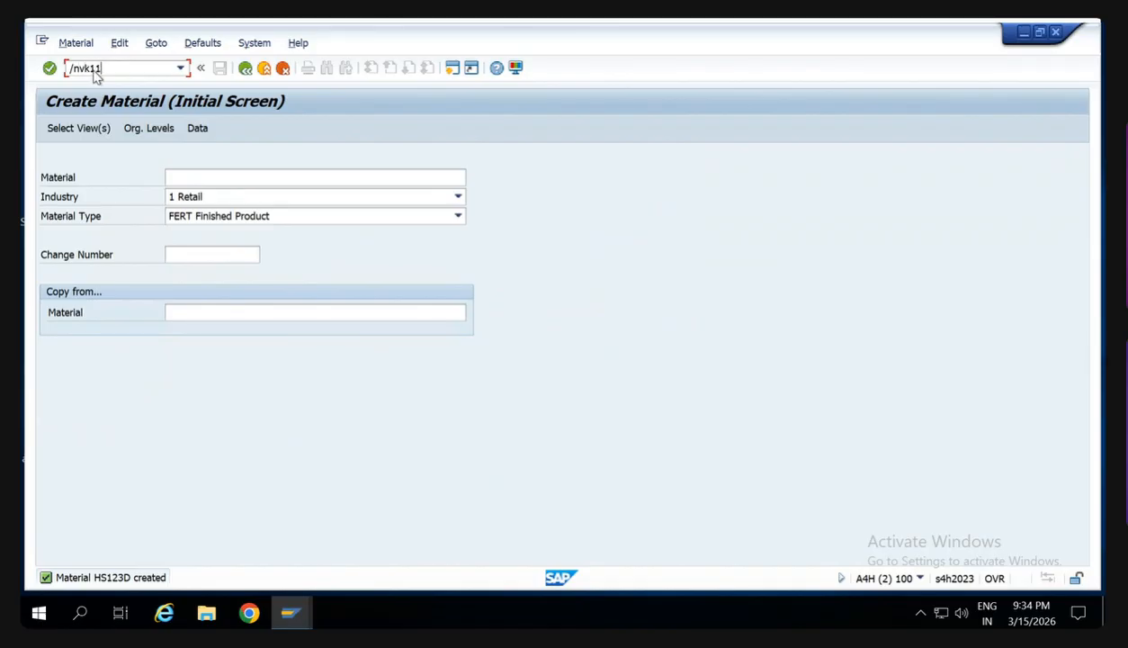
key("Return")
key("Return")
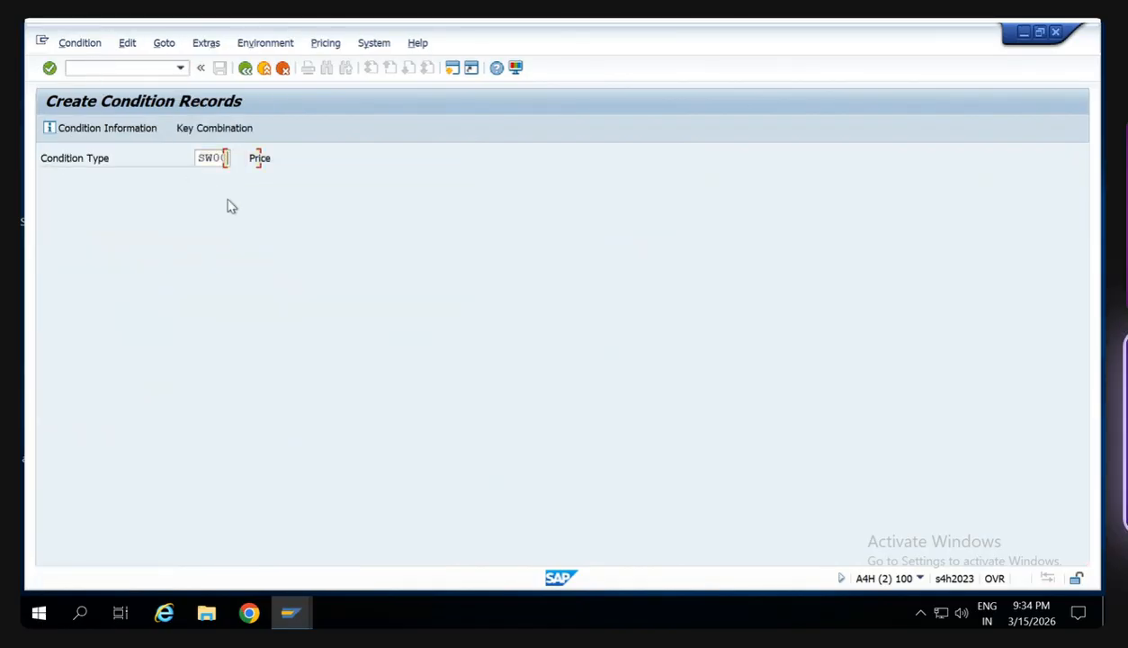
- Create a price condition record of 120 for material HS123D and save it
left_click(161, 311)
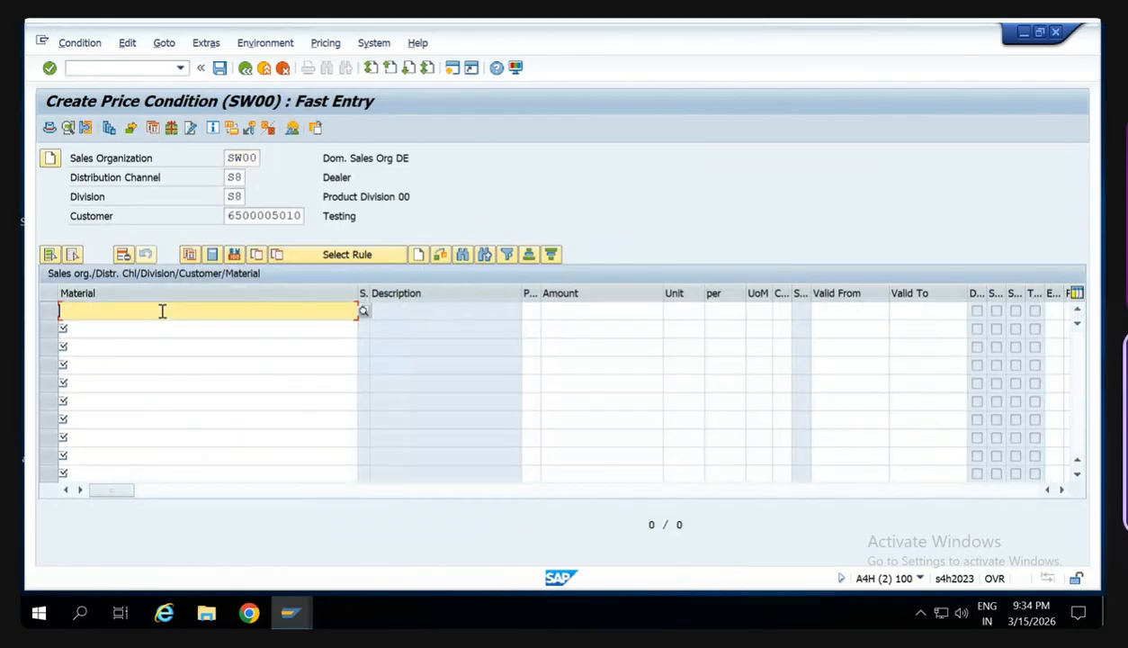
type("HS123D")
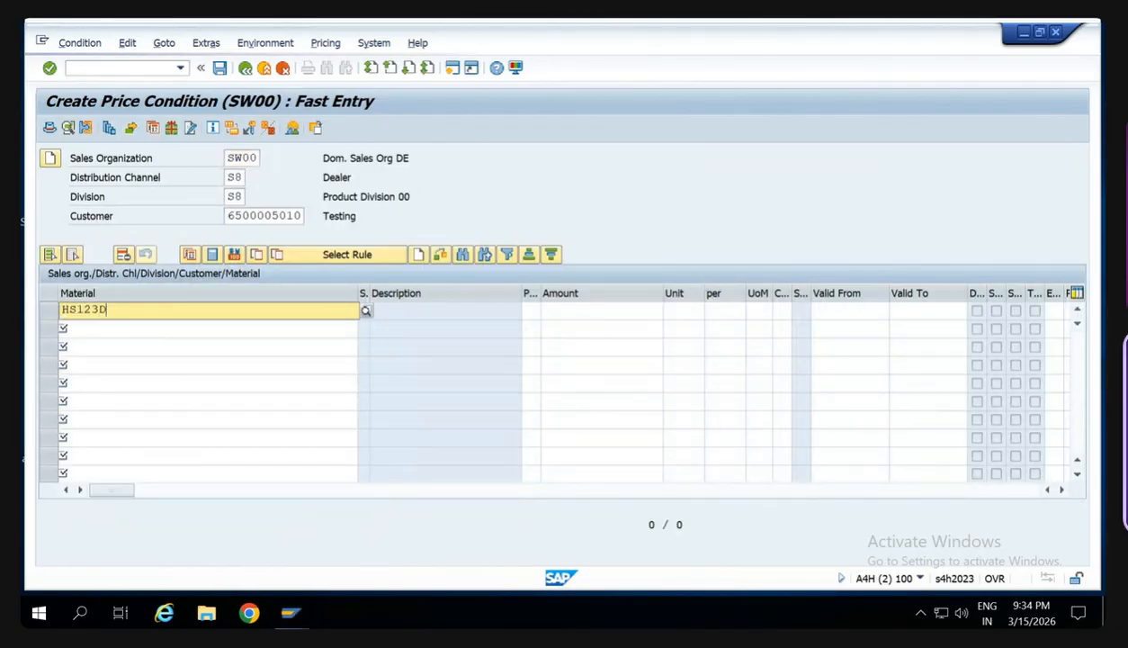
key("Return")
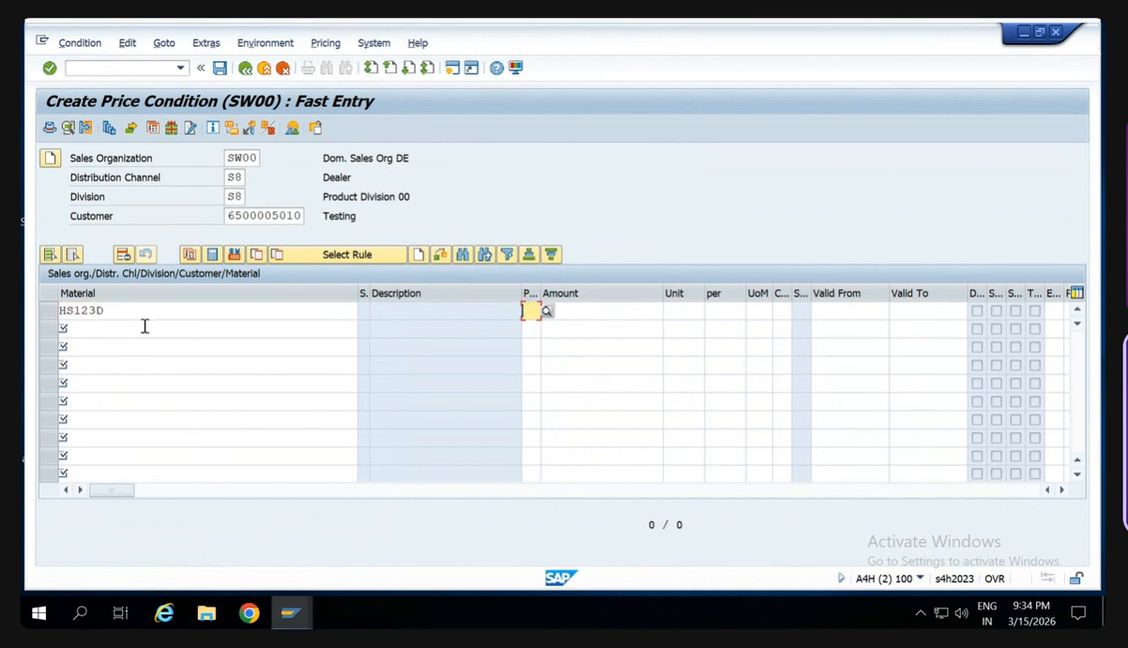
type("120")
key("Return")
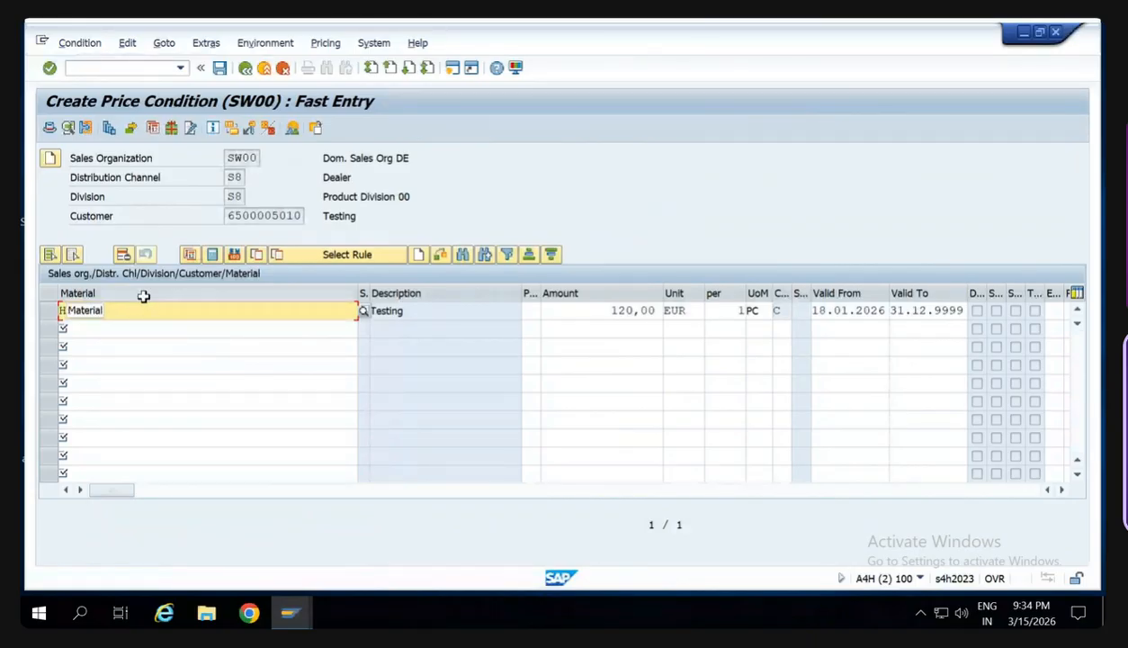
left_click(220, 68)
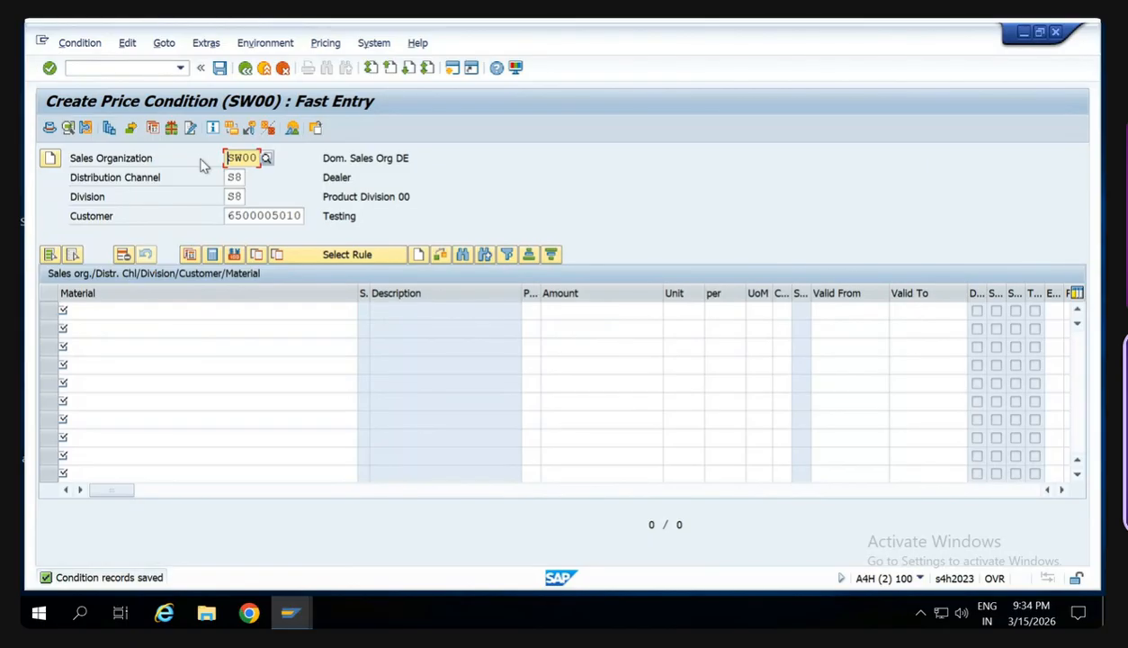
- Start transaction MIGO to open a new goods receipt
left_click(144, 68)
key("alt+Tab")
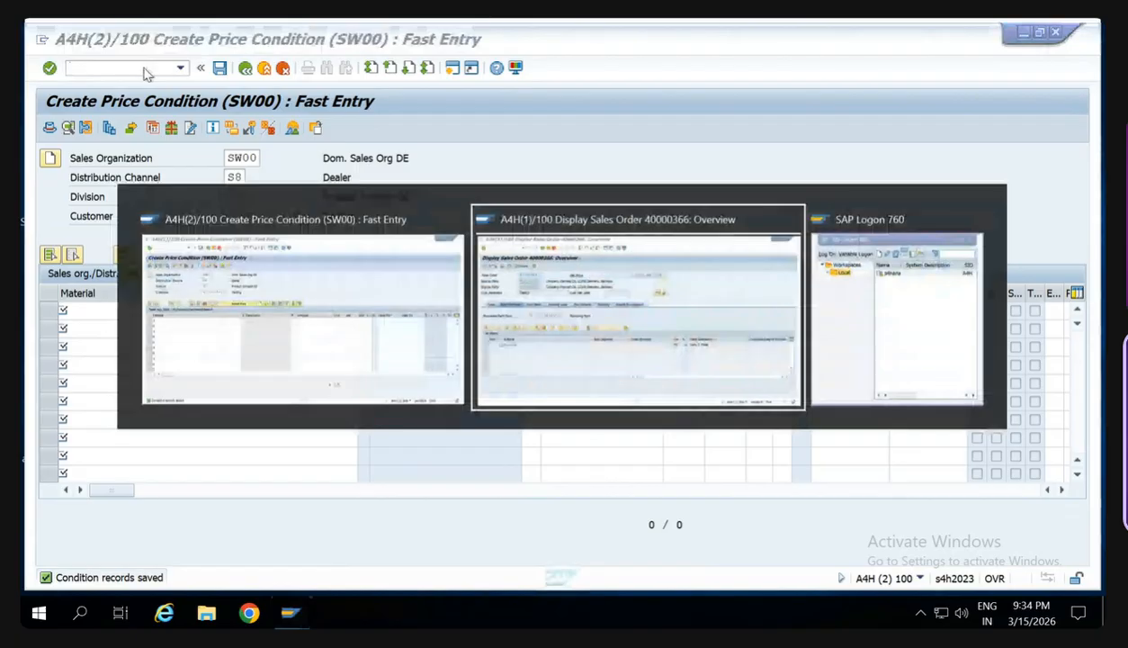
key("Tab")
key("Tab")
type("/nm")
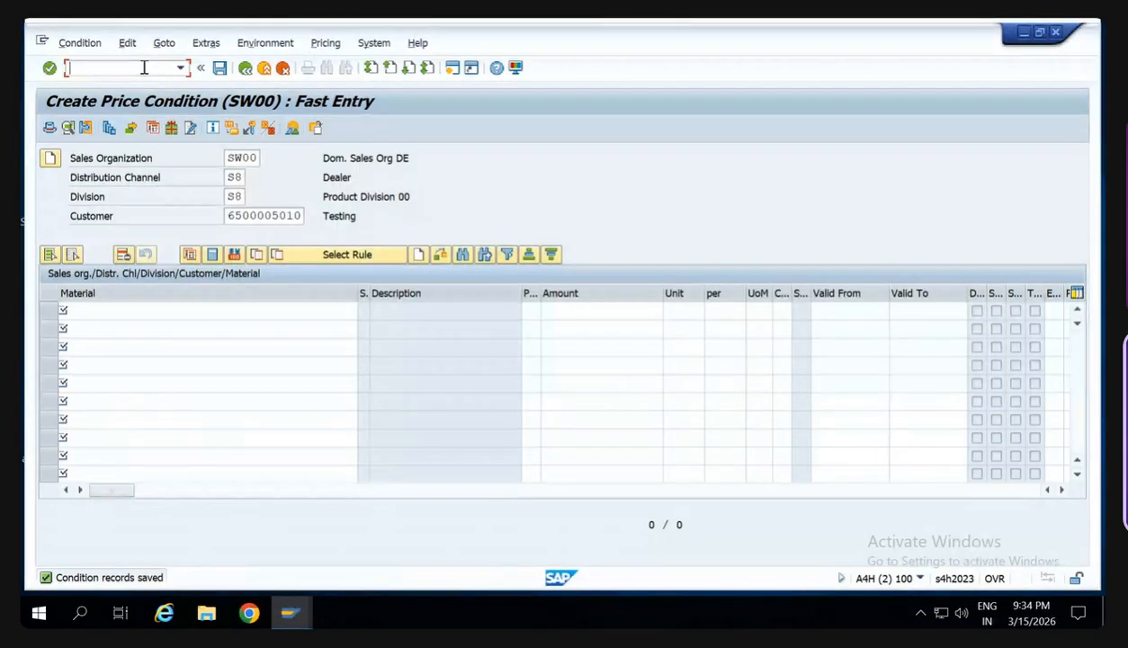
type("igo")
key("Return")
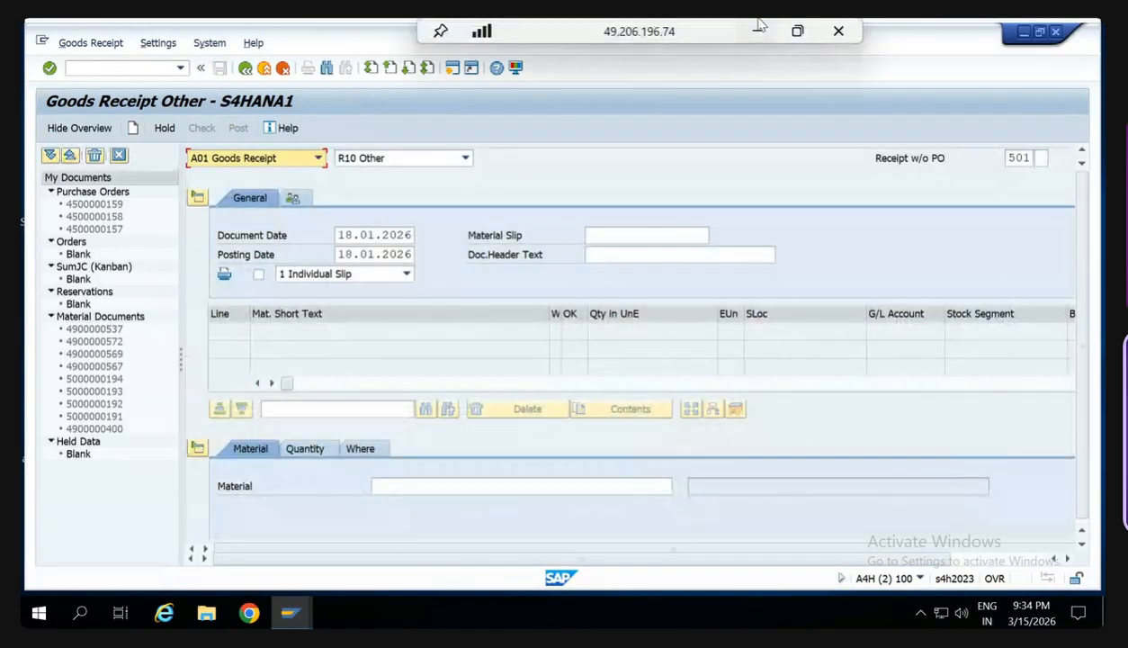
- Switch to the Google Meet call, view the participant list and return to the remote SAP session
left_click(758, 31)
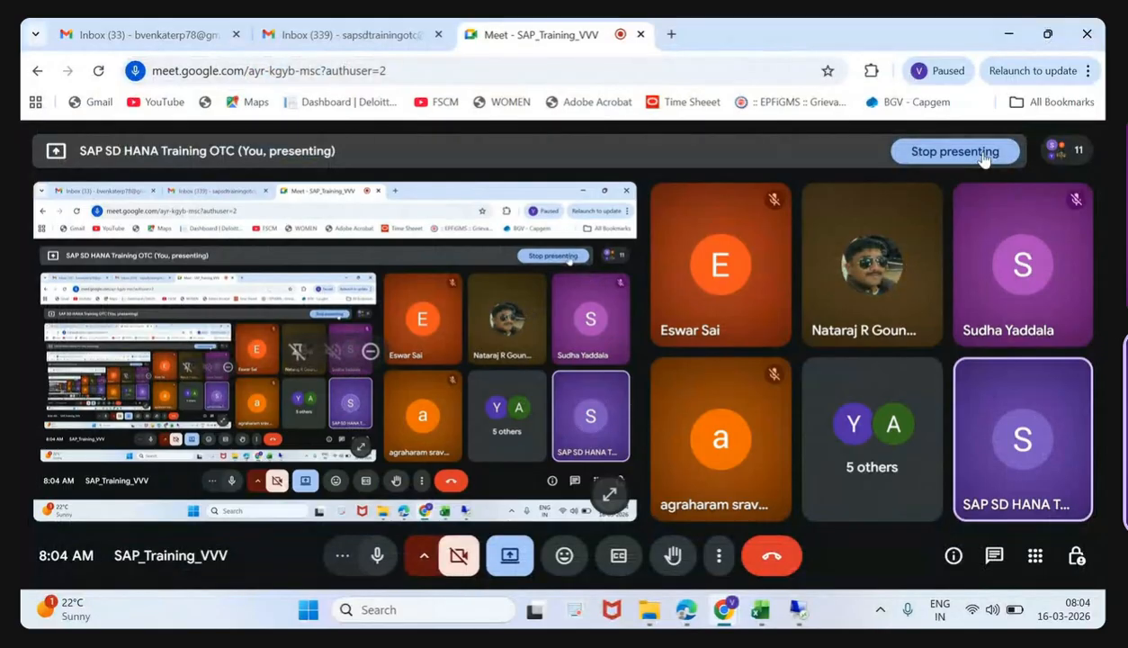
left_click(1053, 151)
left_click(1053, 151)
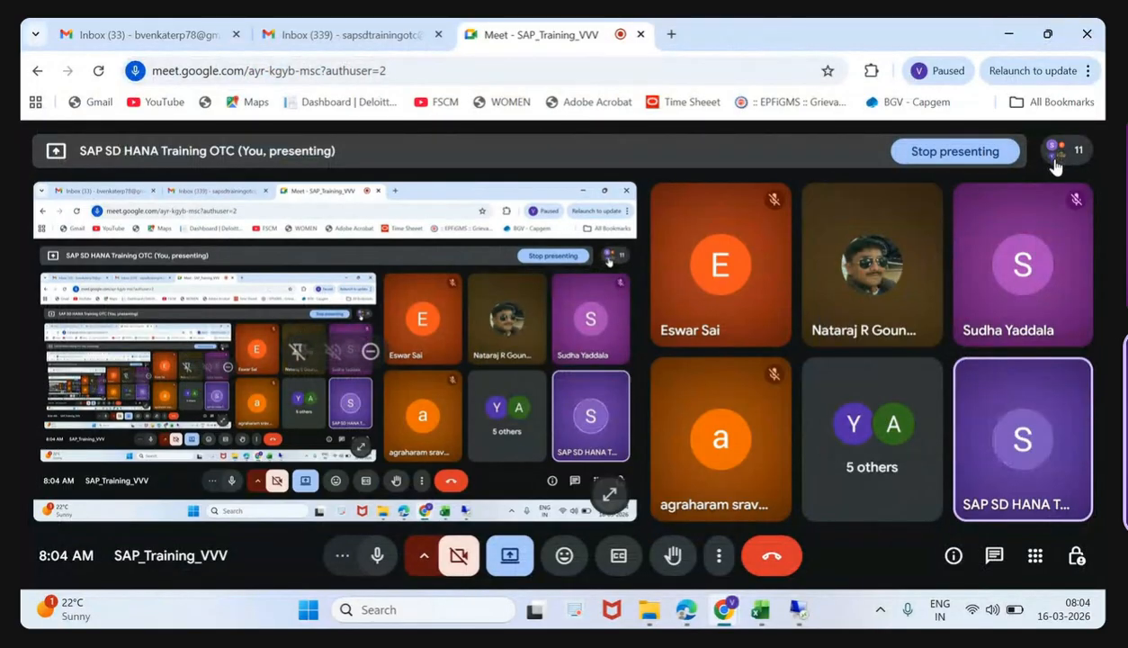
left_click(1057, 152)
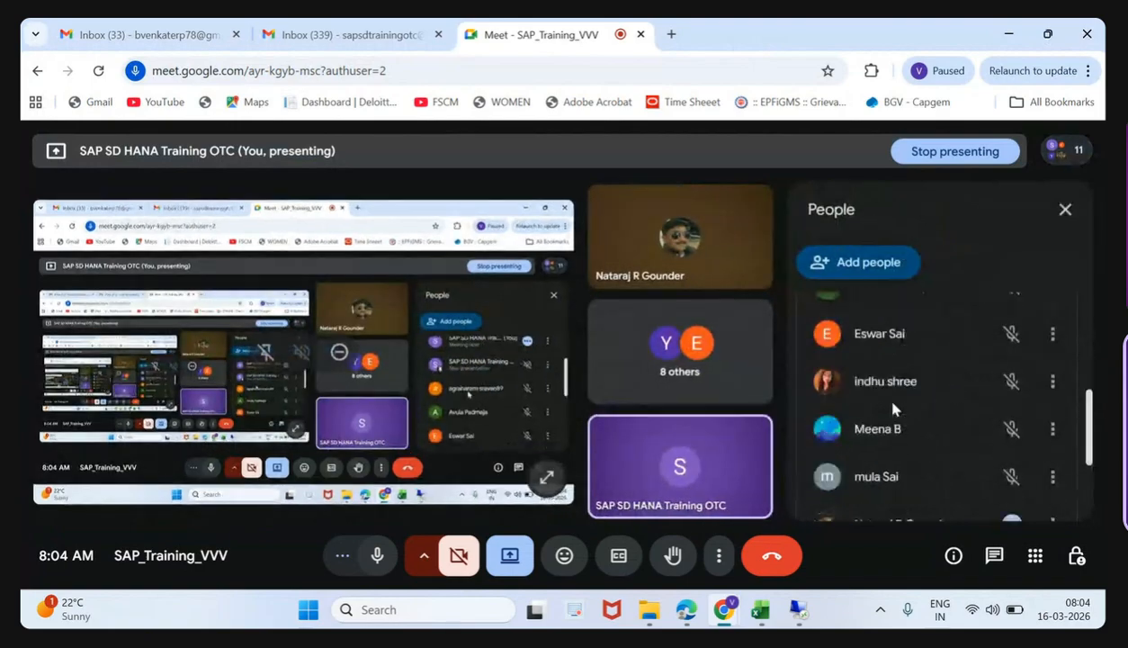
left_click(797, 609)
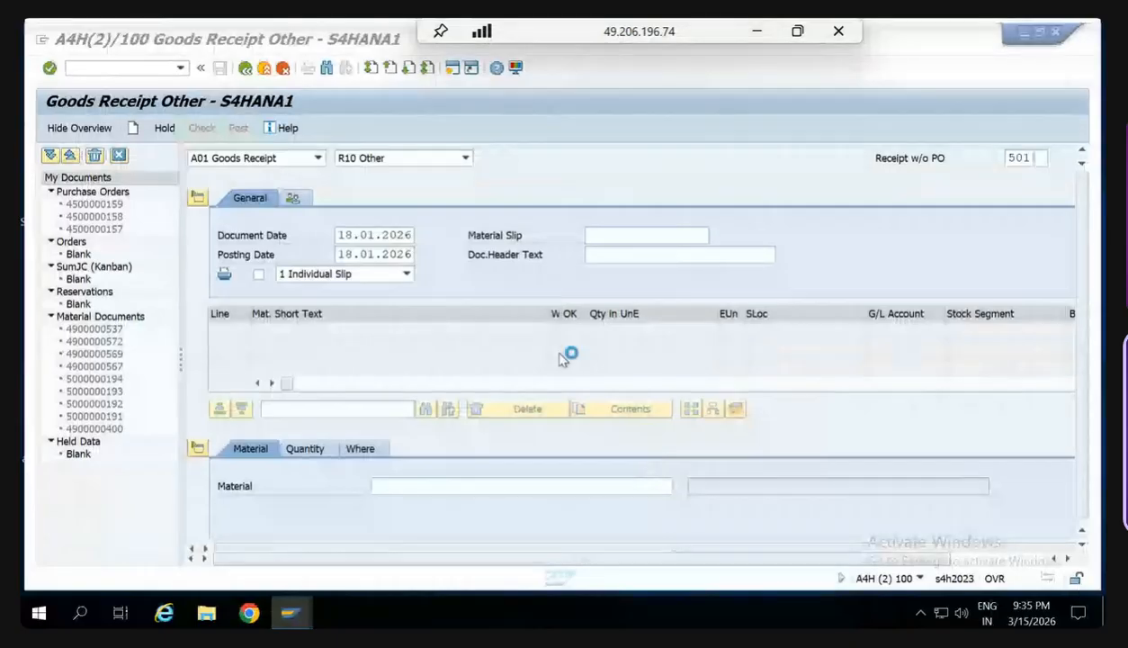
- Enter material HS123D with a quantity of 100 PC in the goods receipt item
left_click(387, 486)
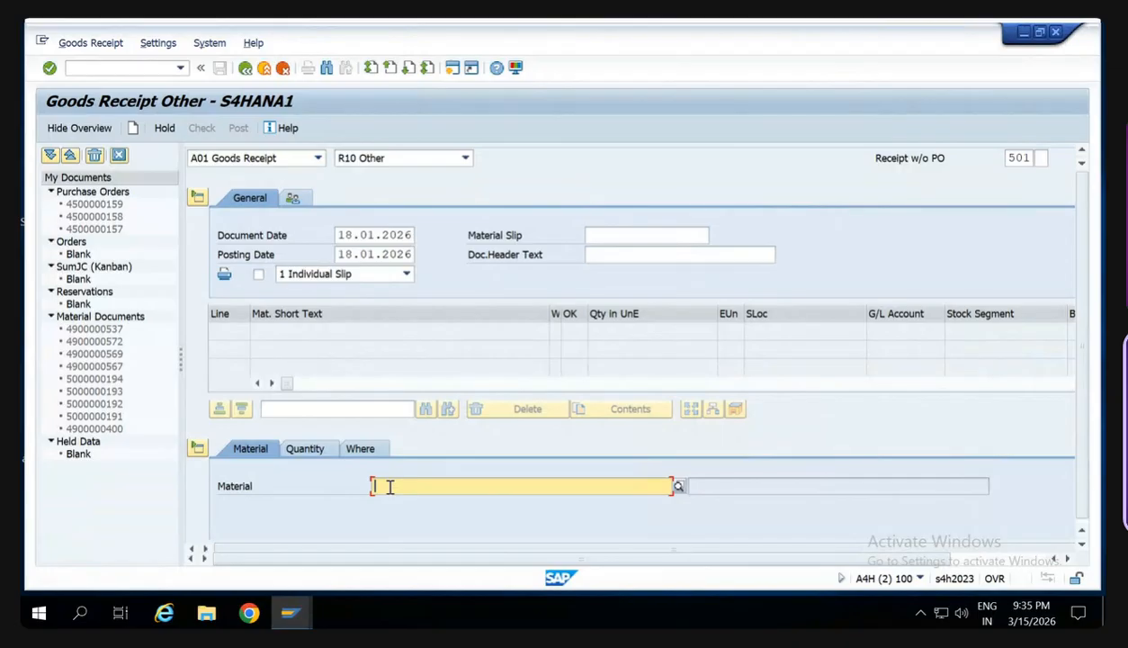
type("HS123D")
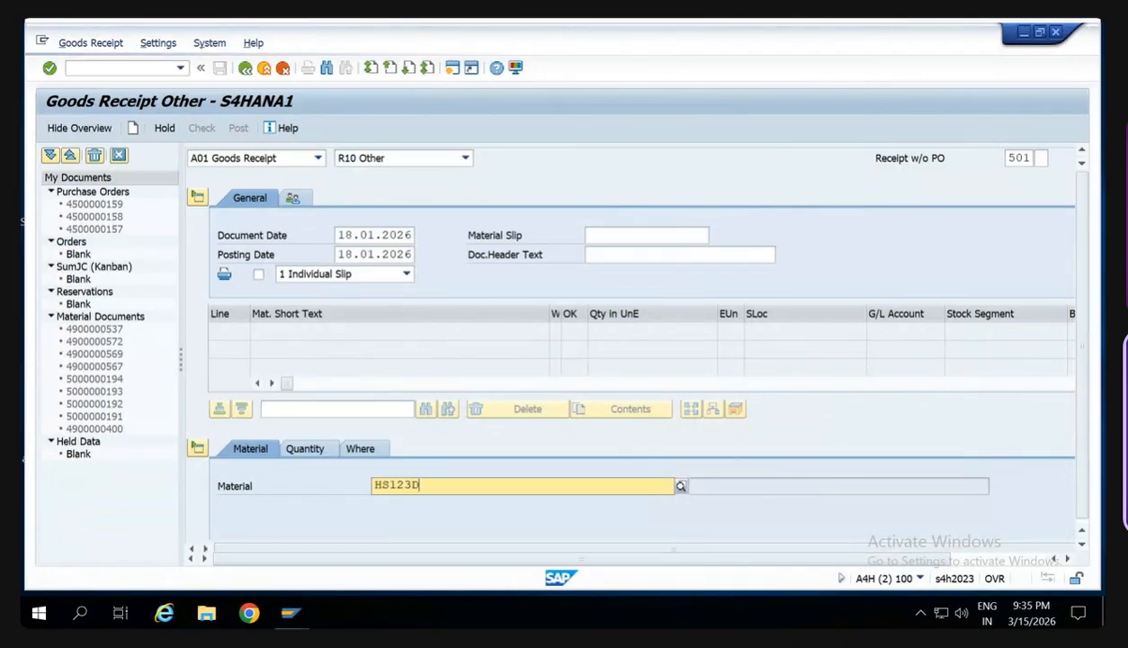
left_click(317, 450)
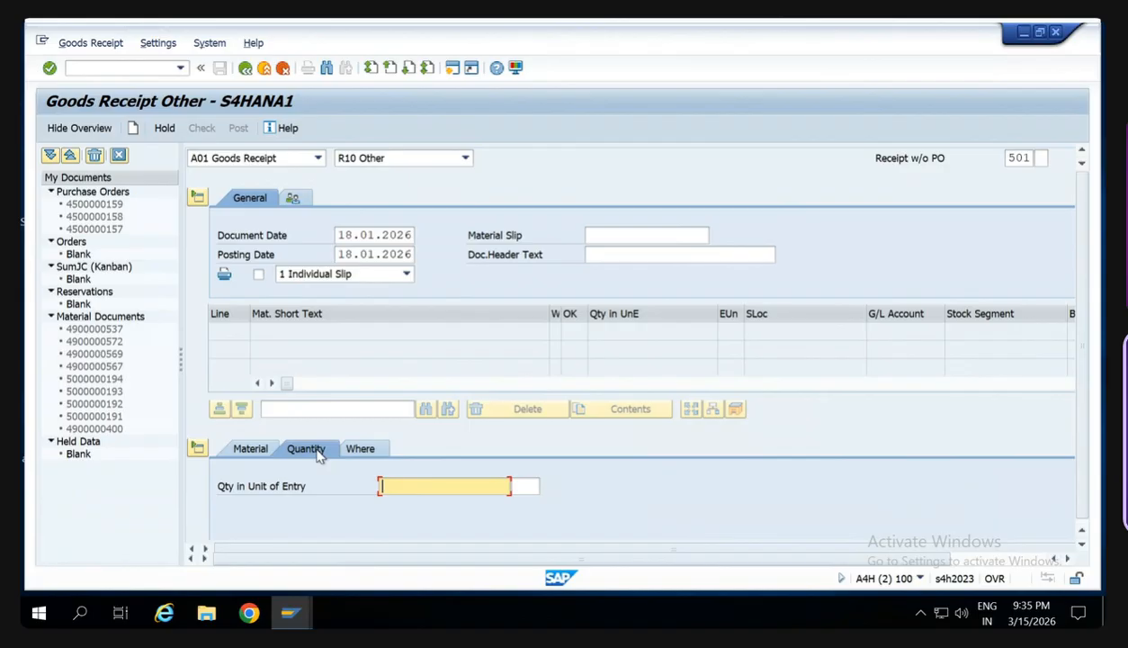
type("100")
key("Tab")
type("PC")
key("Return")
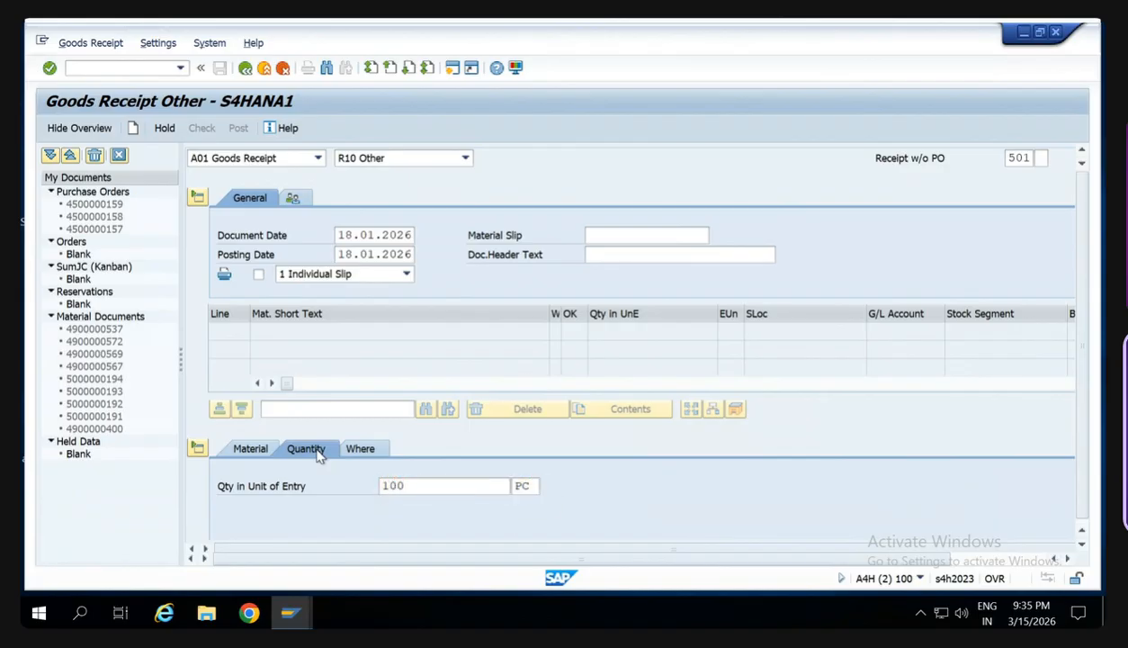
- Set the goods receipt item's movement type to 561
left_click(362, 448)
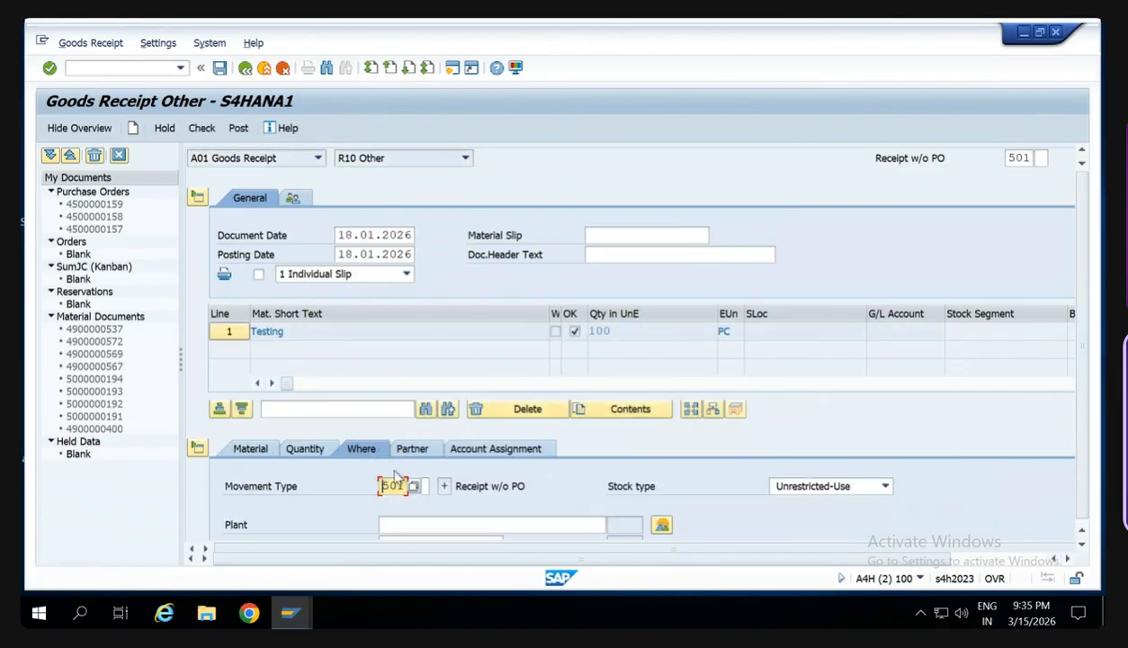
double_click(401, 488)
type("561")
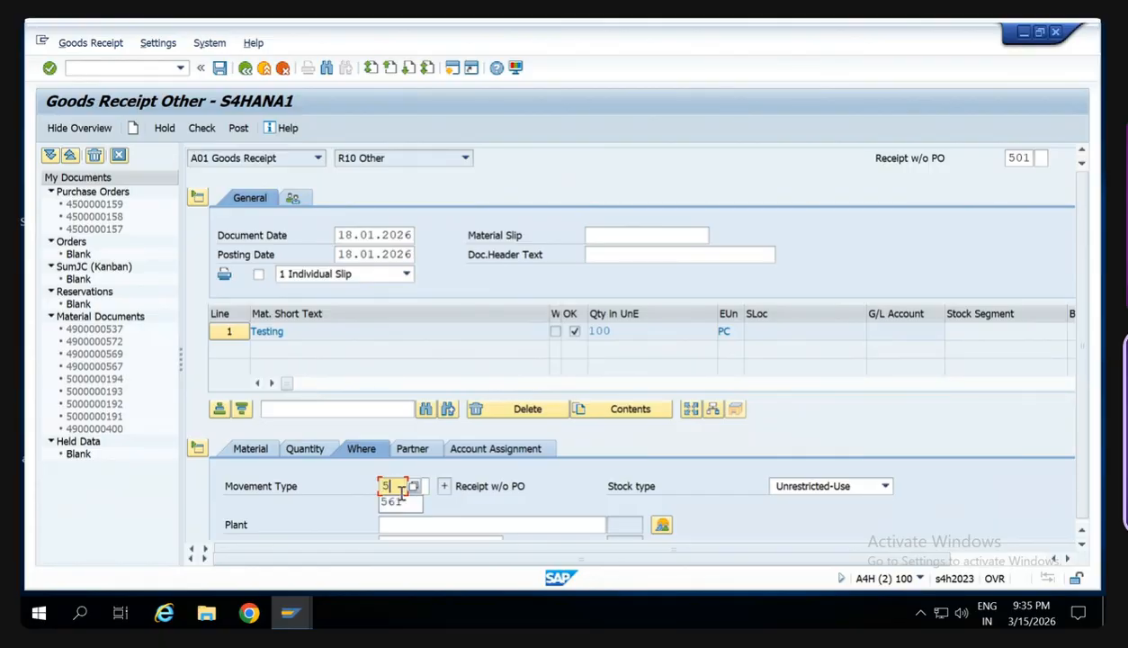
key("Tab")
key("Tab")
key("Tab")
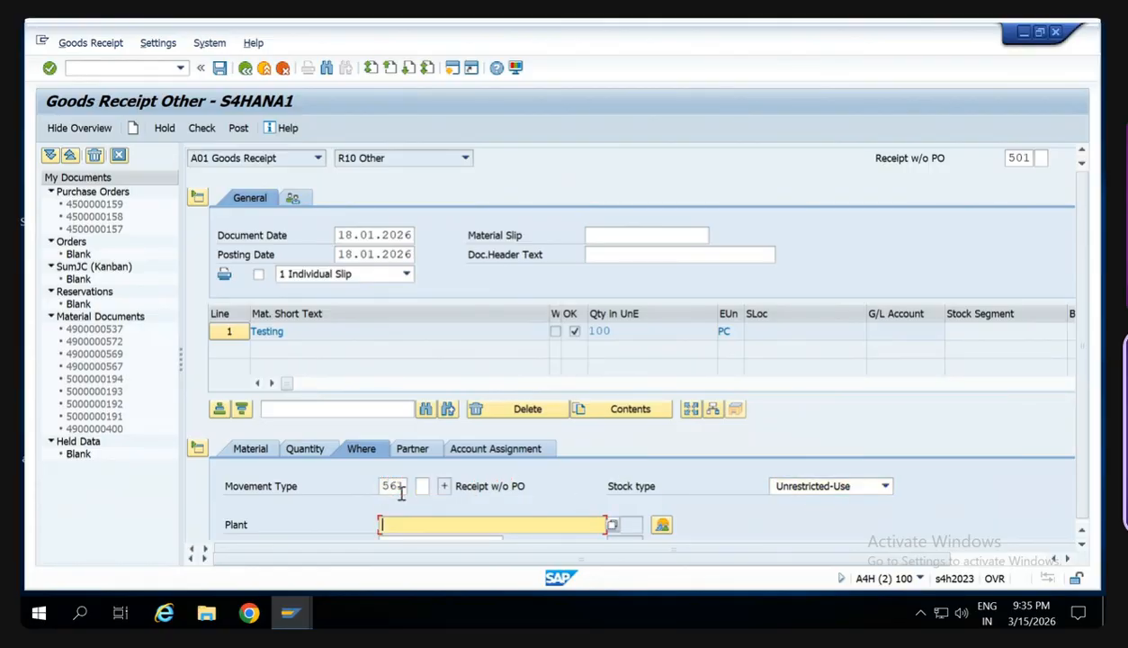
- Assign plant SW00 and storage location SW00 to the goods receipt item
type("H")
key("BackSpace")
type("SW00")
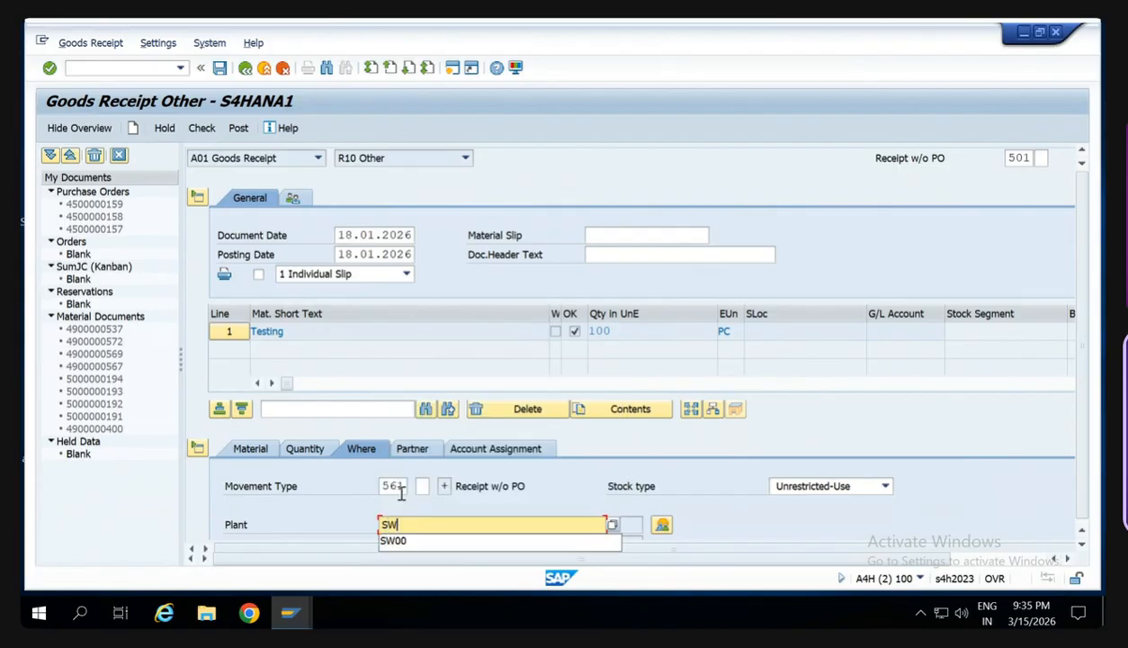
key("Tab")
key("Tab")
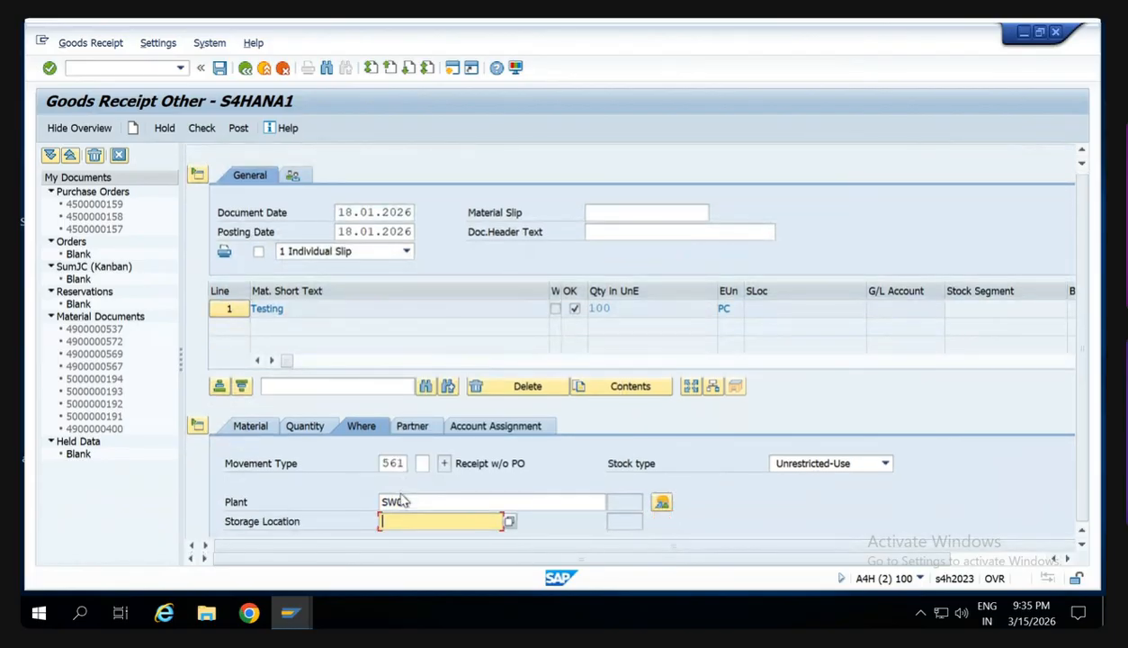
type("SW00")
key("Return")
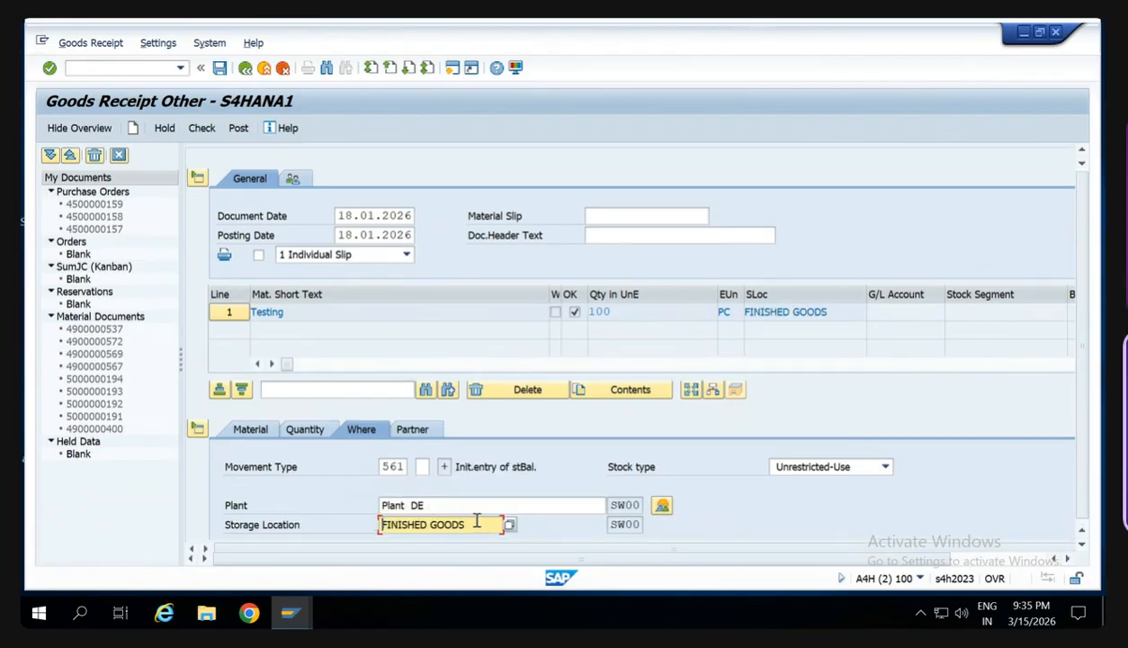
- Check the goods receipt entries and try to post the document
scroll(475, 510, "down", 3)
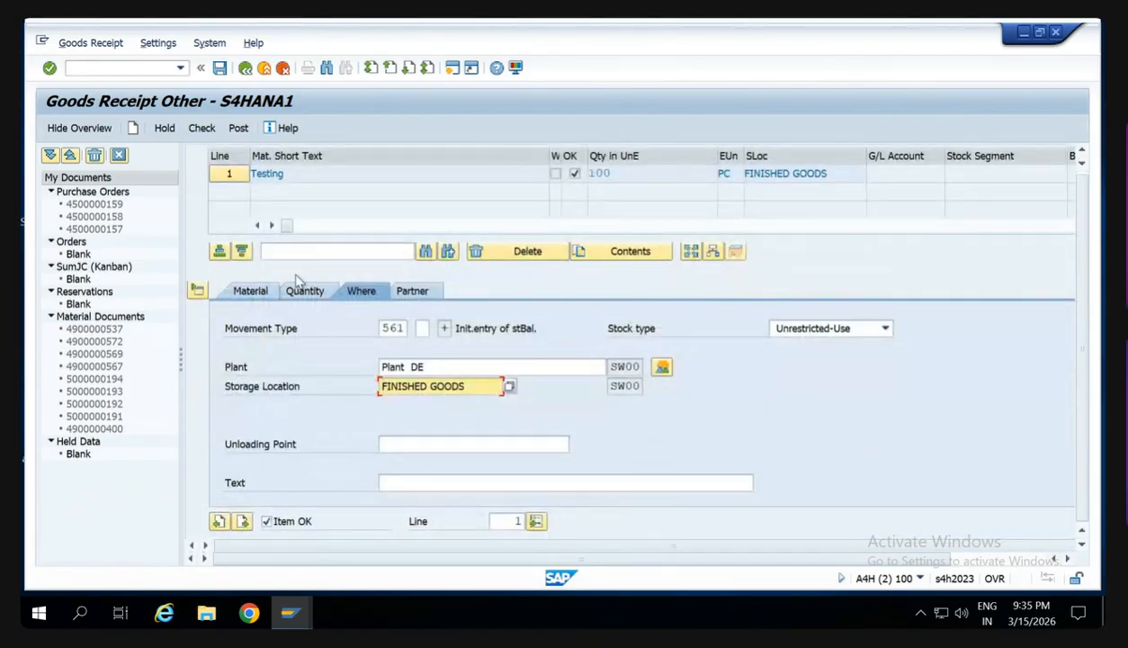
scroll(297, 282, "up", 5)
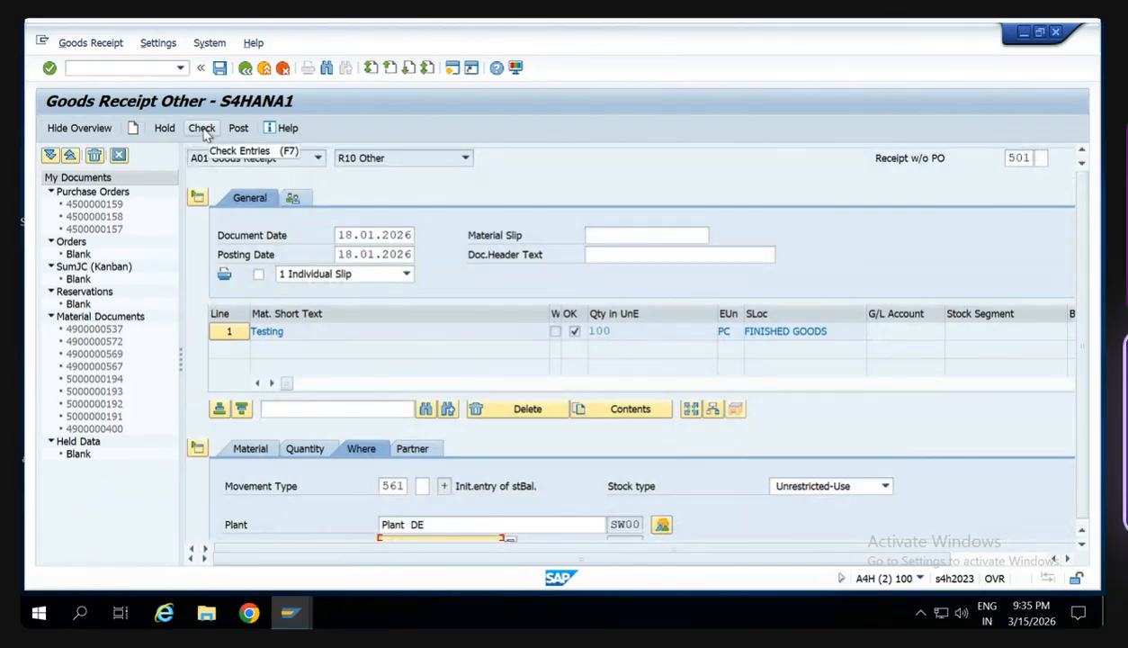
left_click(209, 131)
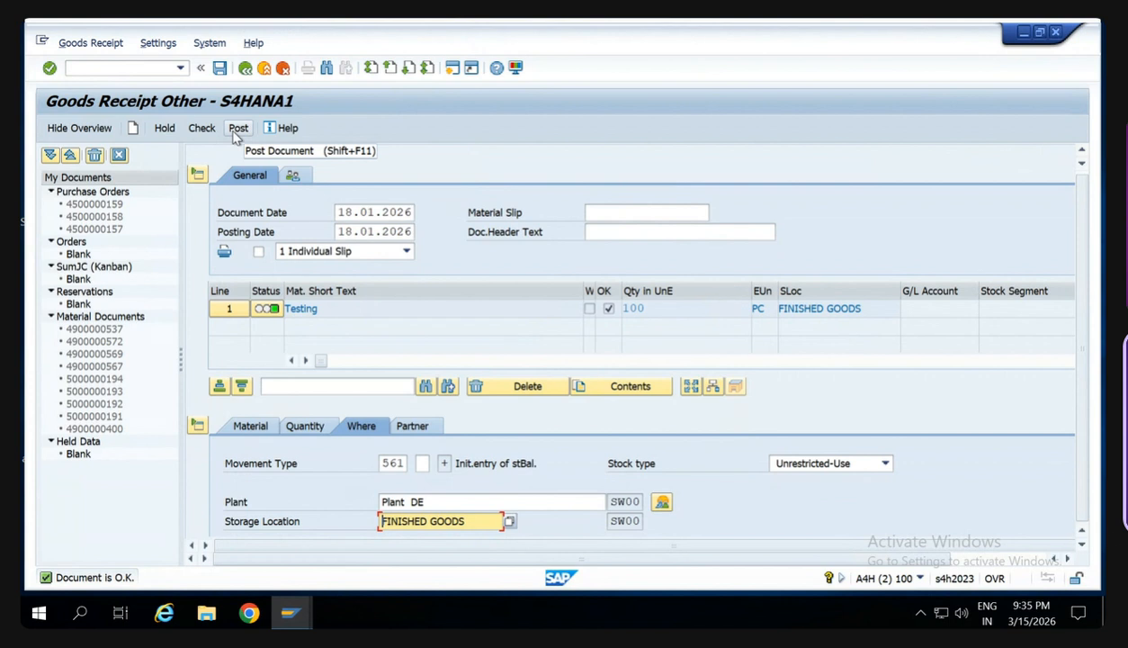
left_click(237, 130)
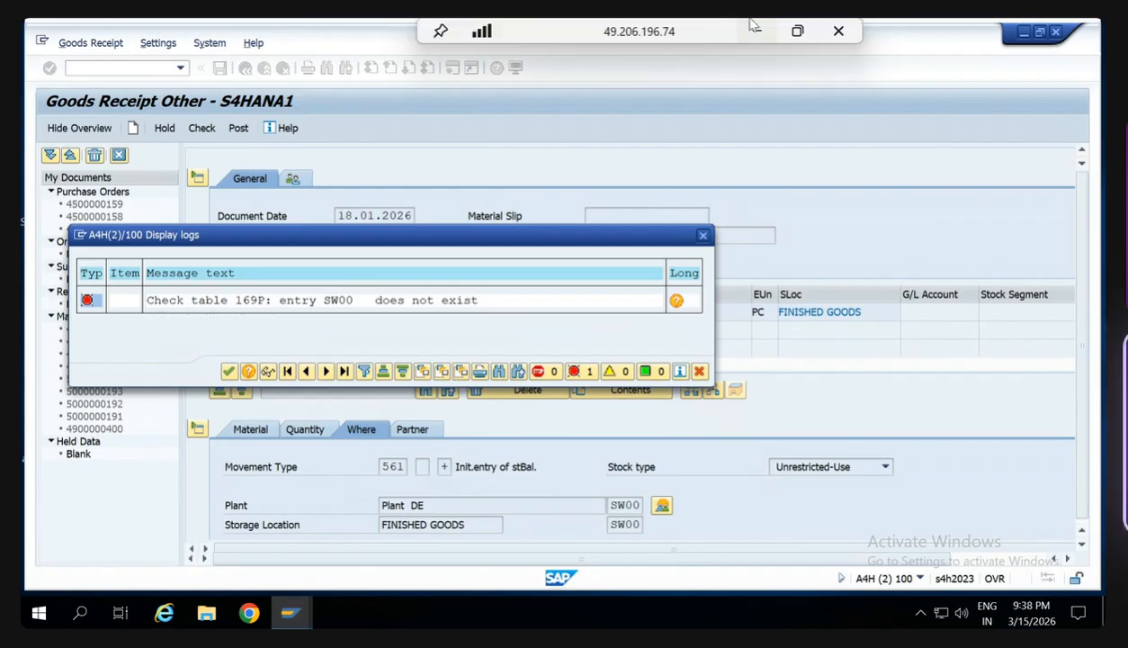
- Switch to the Google Meet call and admit the waiting guest
left_click(754, 26)
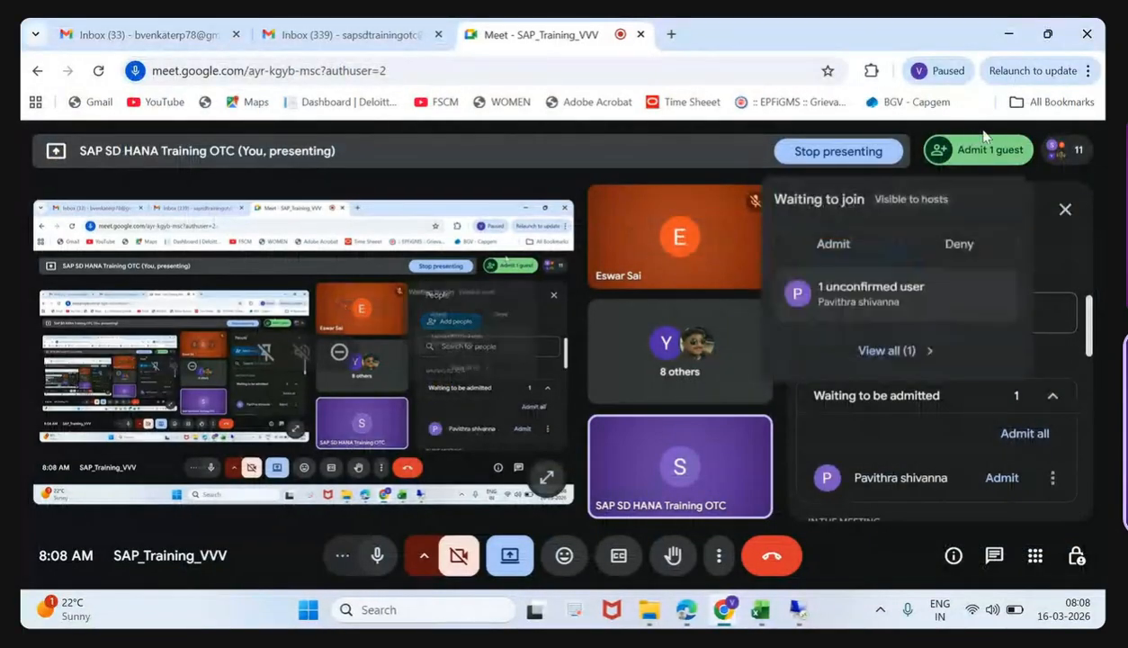
left_click(857, 262)
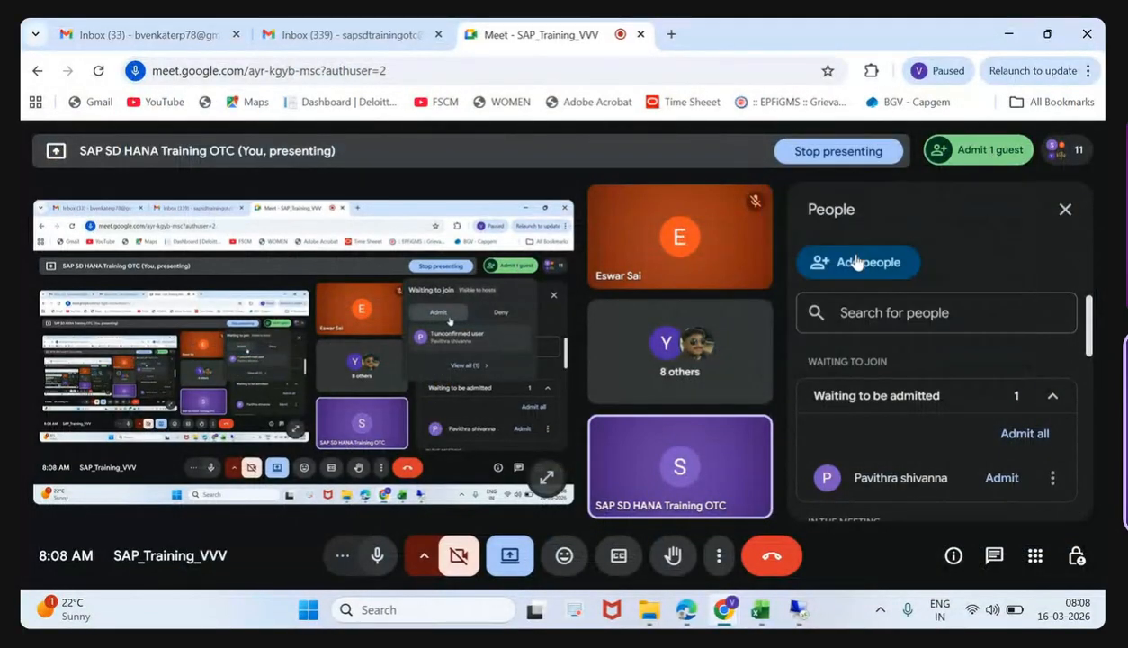
- Look up the T169P error's solution in the training material PDF in Edge and return to the remote SAP session
left_click(692, 619)
scroll(693, 375, "down", 4)
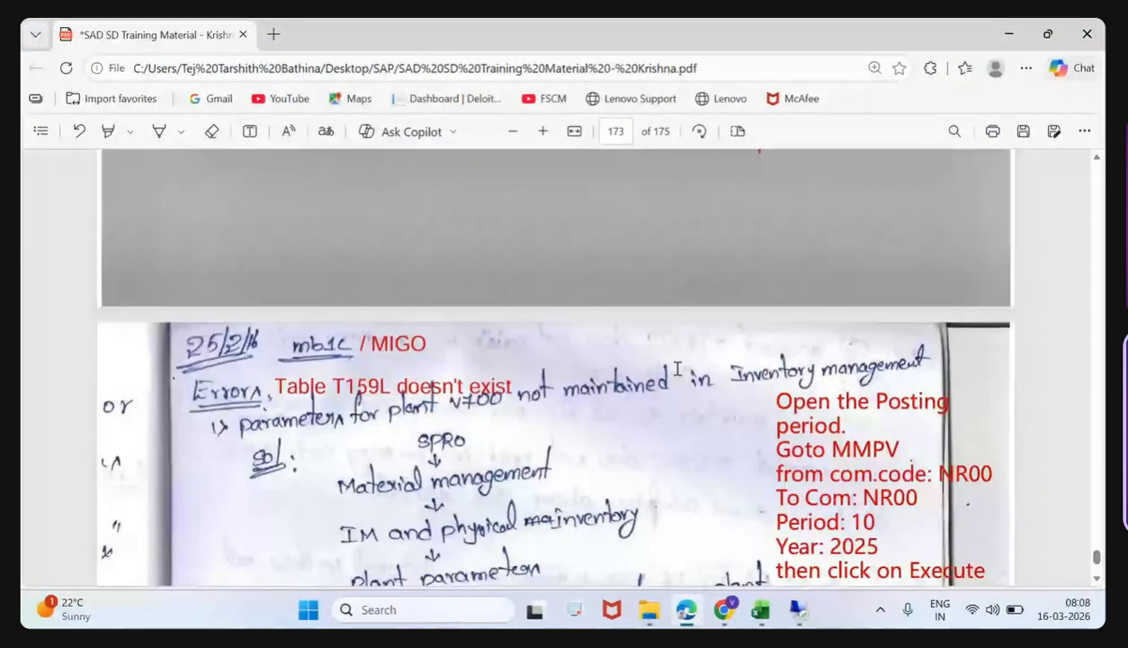
scroll(680, 371, "up", 3)
scroll(680, 371, "up", 1)
scroll(677, 369, "down", 5)
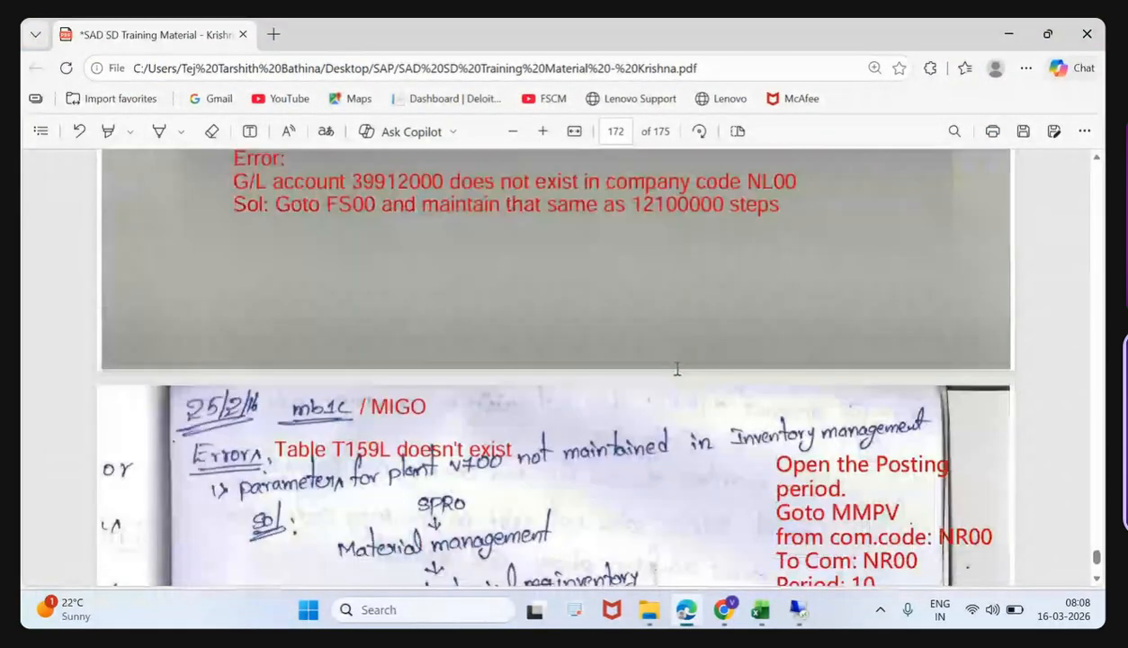
scroll(678, 369, "down", 8)
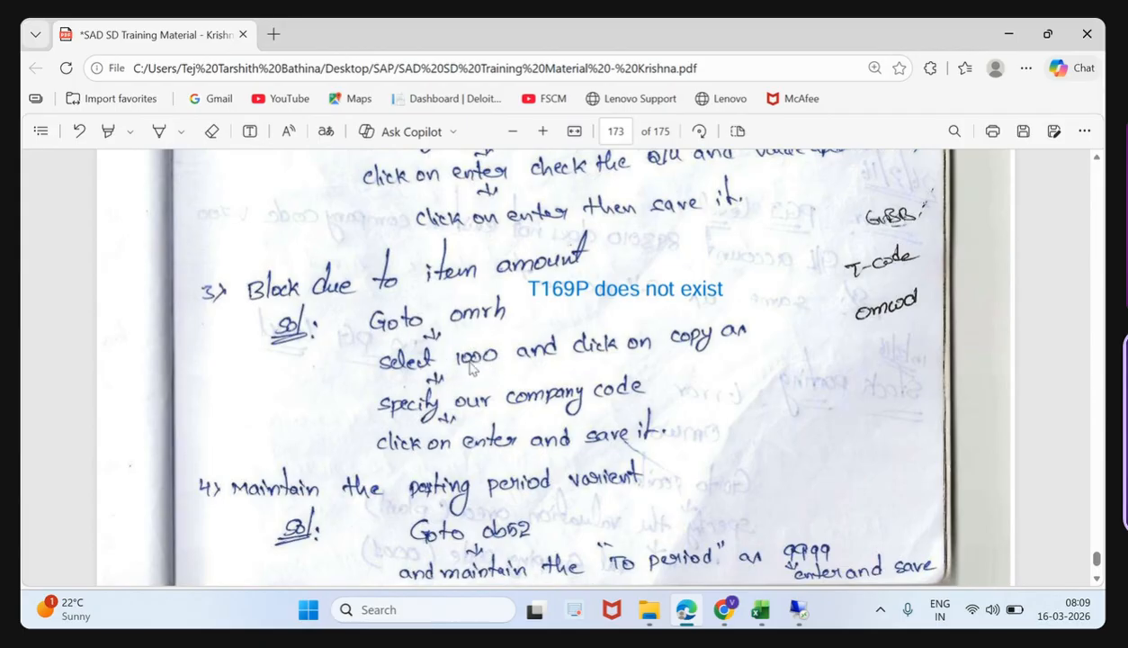
left_click(795, 609)
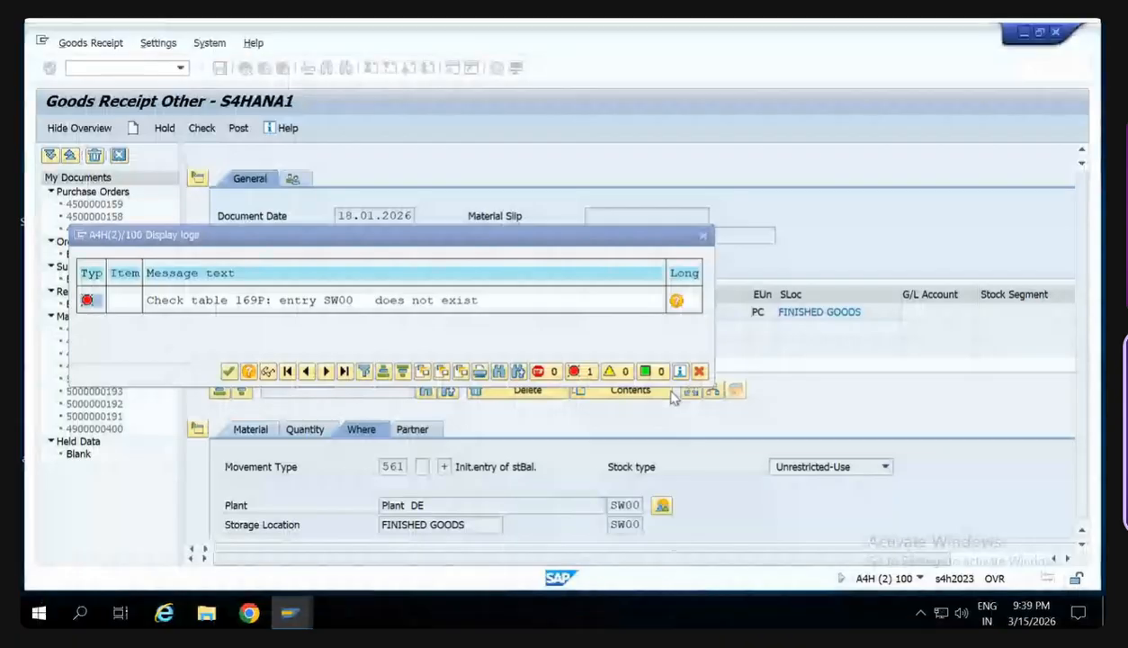
- Open transaction OMRH, copy company code 1010's item-amount block entry to SW00, and save it to the proposed customizing request
left_click(703, 236)
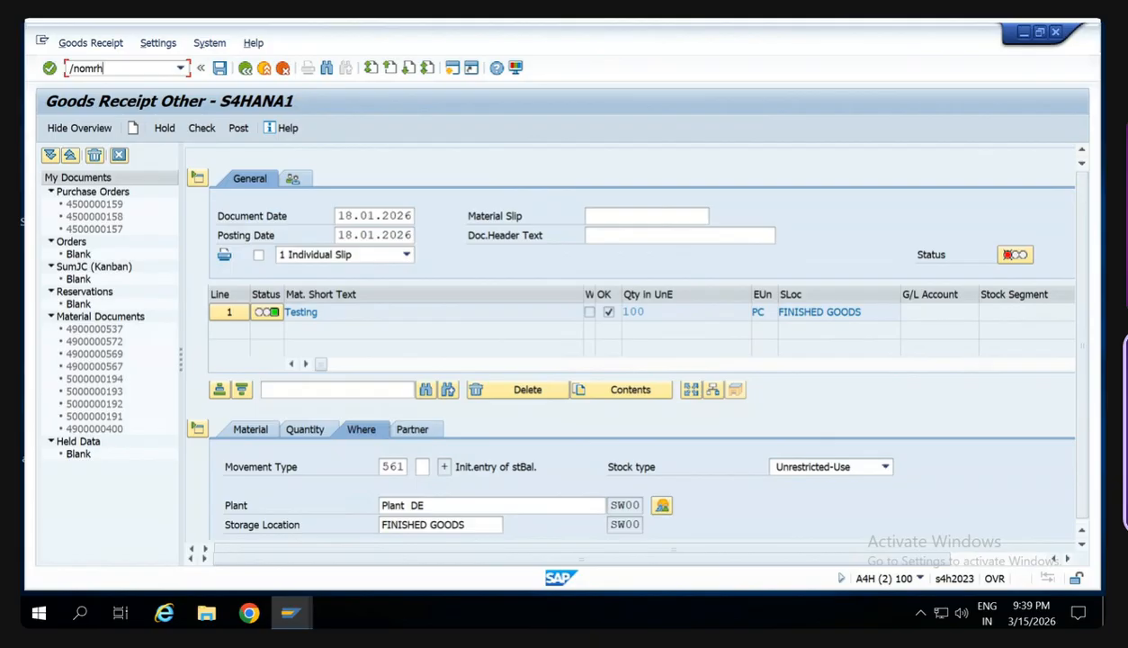
key("Return")
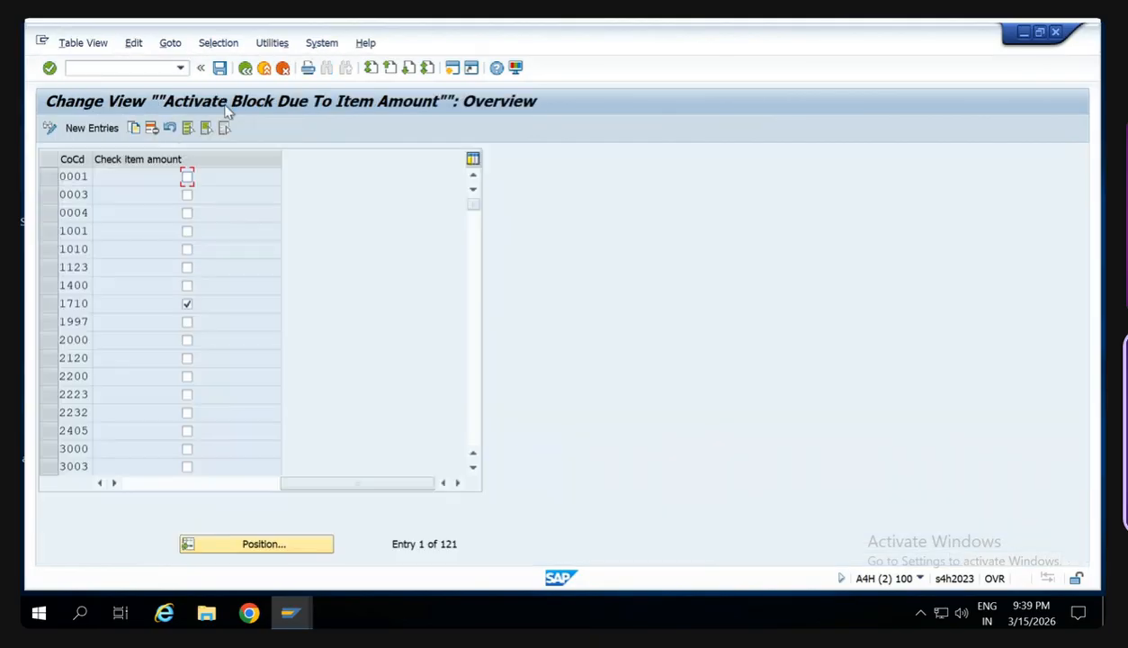
left_click(50, 248)
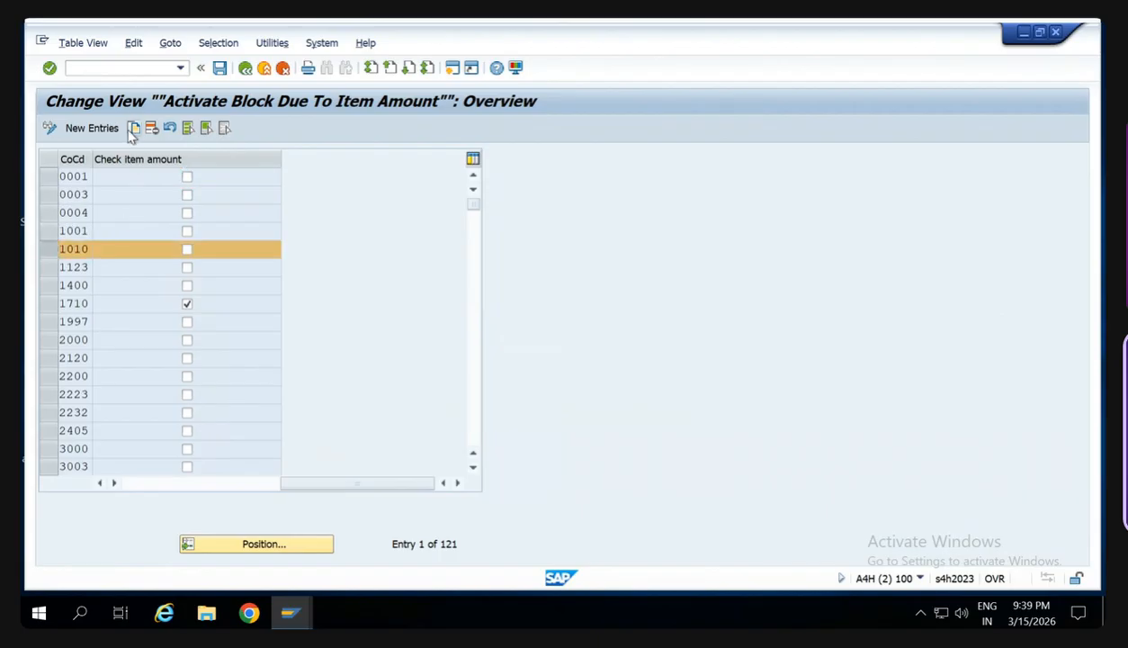
left_click(133, 128)
key("Delete")
key("Delete")
key("Delete")
key("Delete")
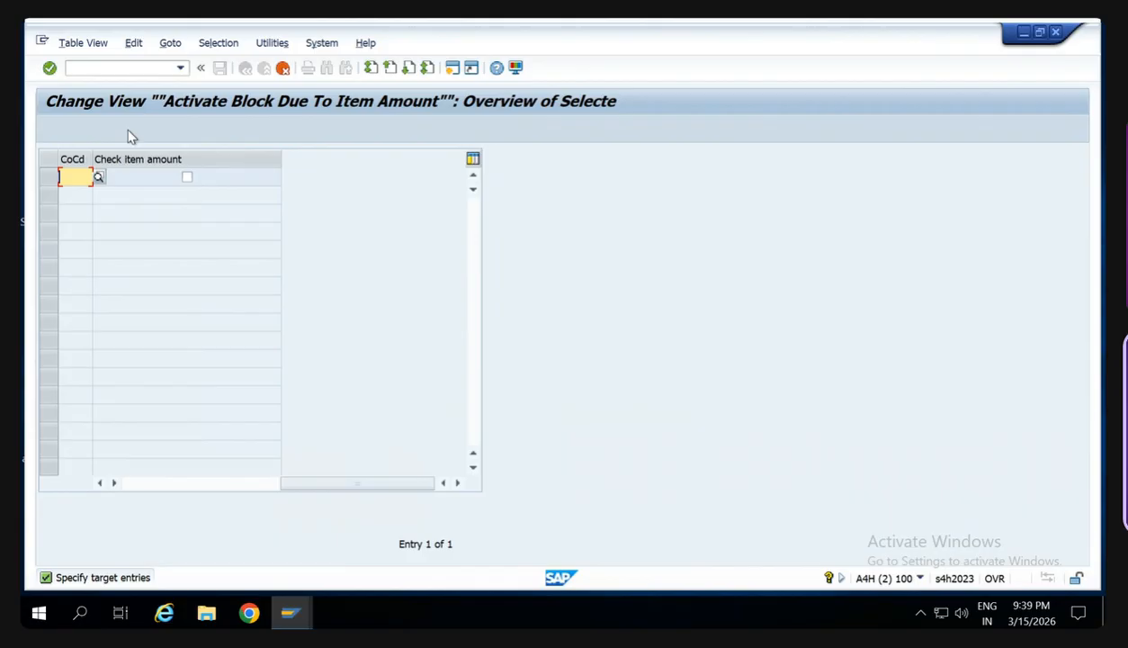
type("SW00")
key("Return")
key("ctrl+s")
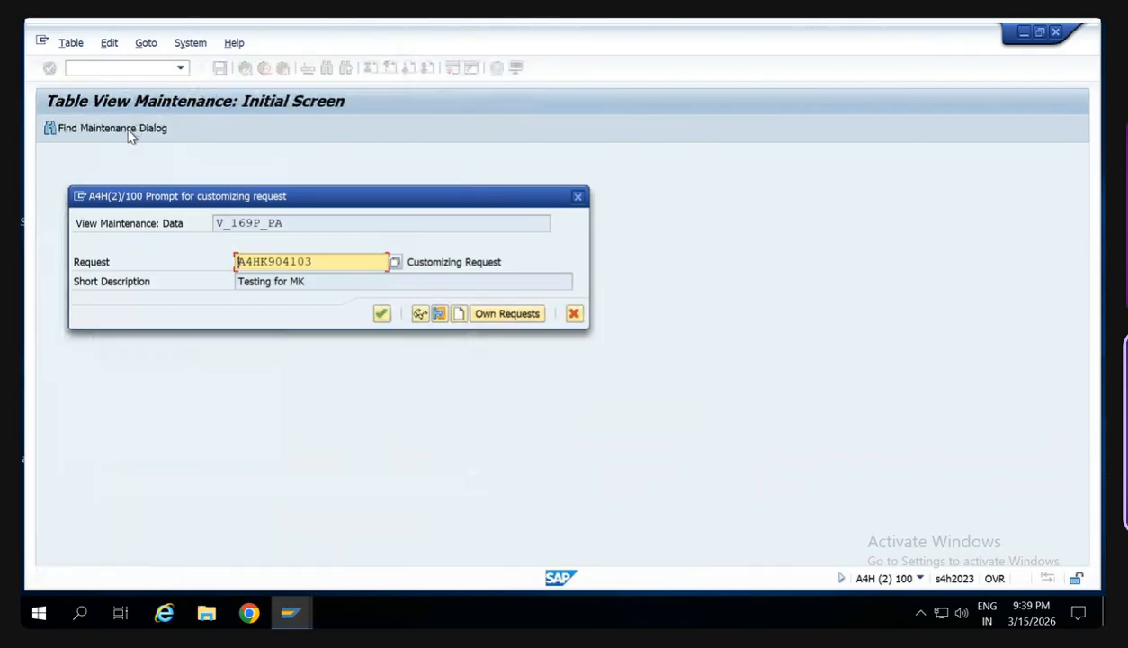
key("Return")
- Start a new goods receipt in MIGO with movement type 561, plant SW00 and storage location SW00
left_click(180, 68)
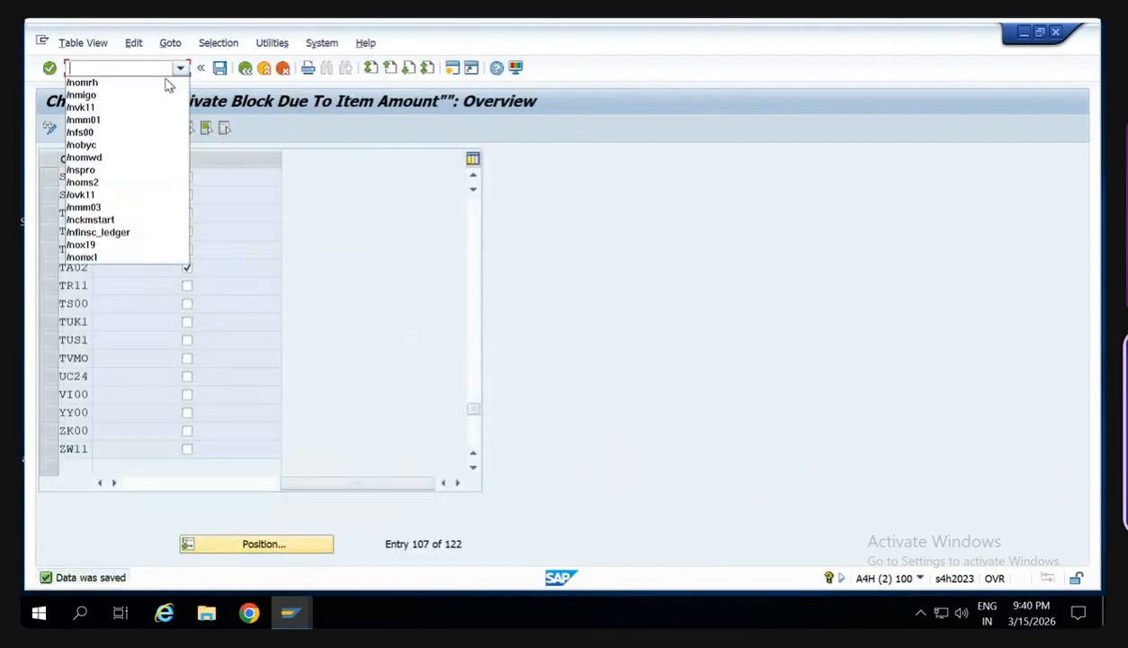
left_click(144, 96)
key("Return")
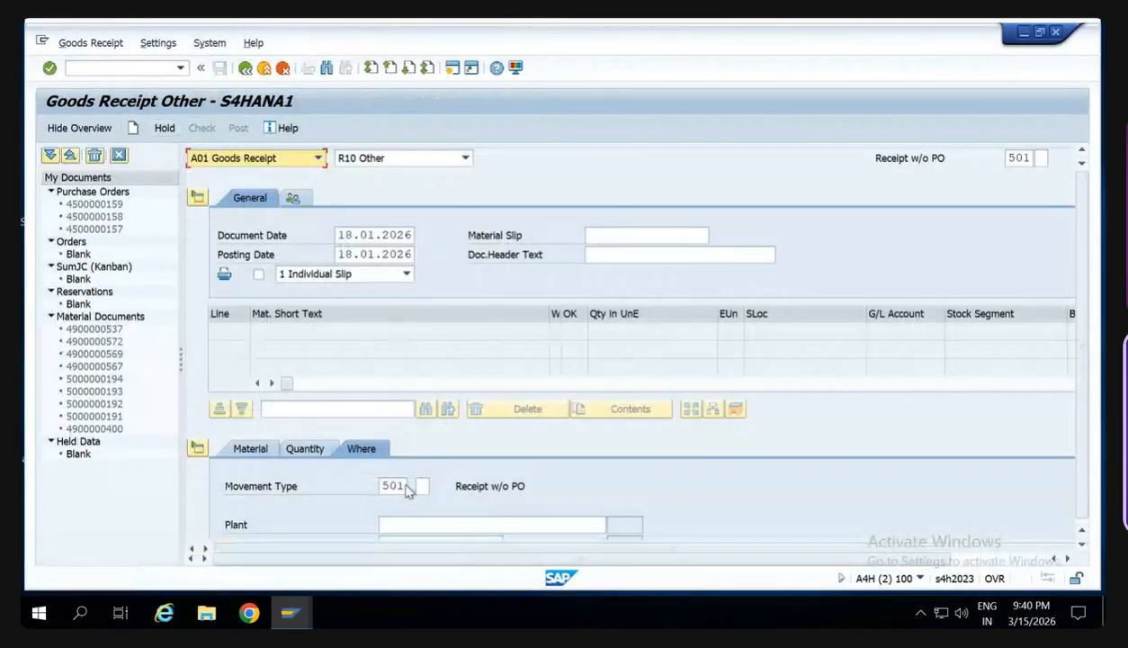
double_click(393, 485)
type("561")
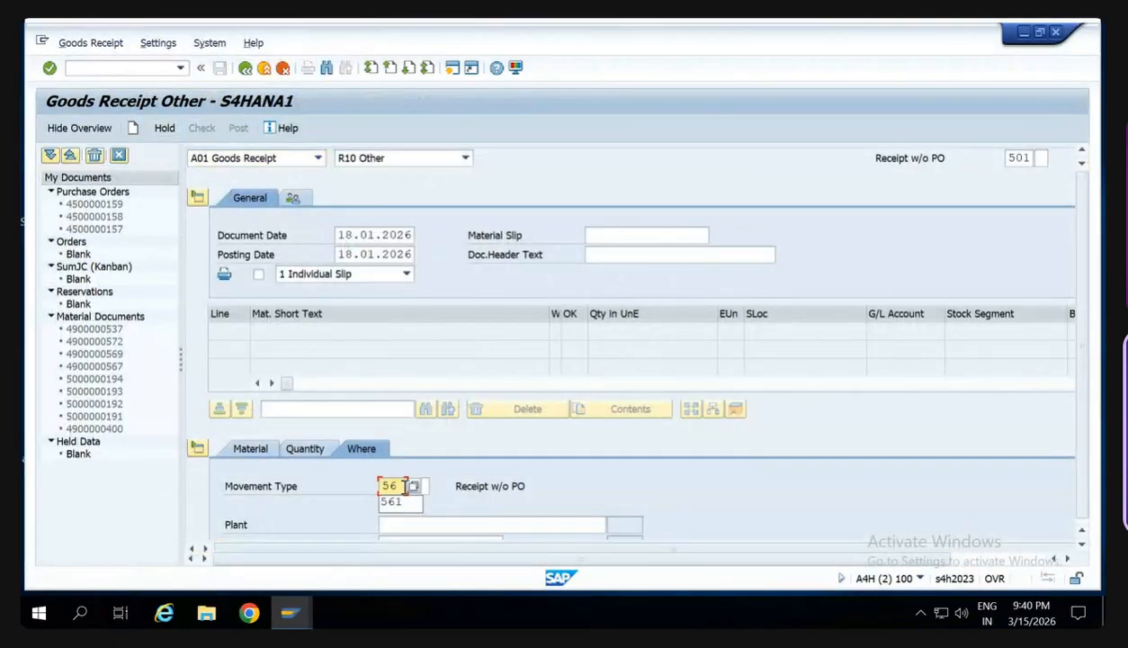
key("Tab")
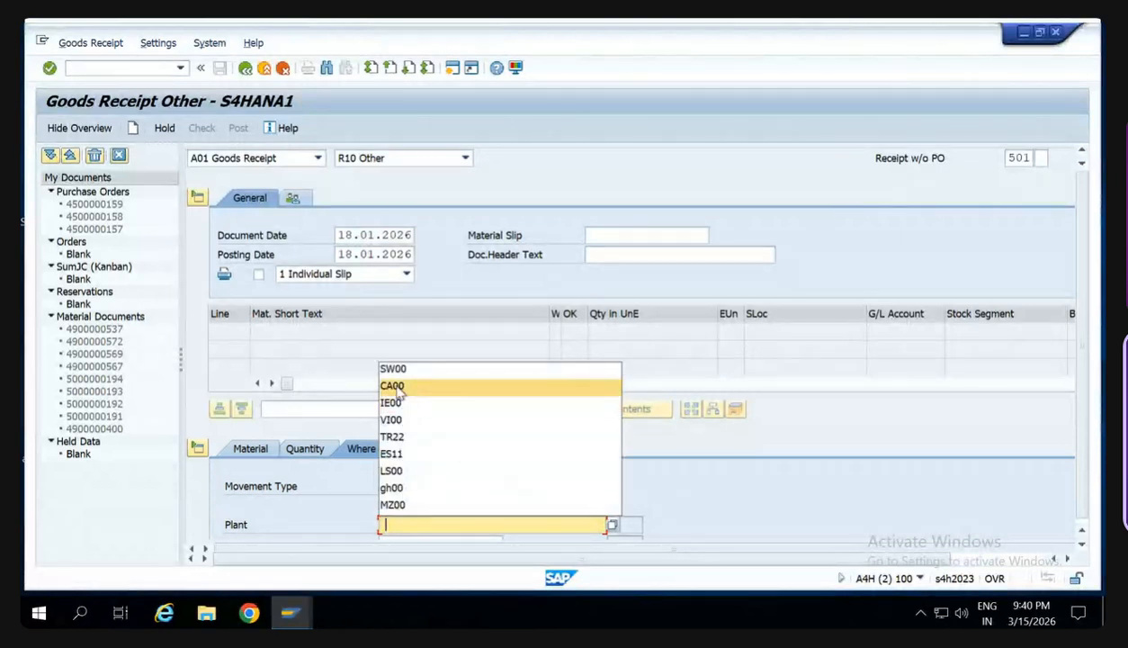
left_click(396, 367)
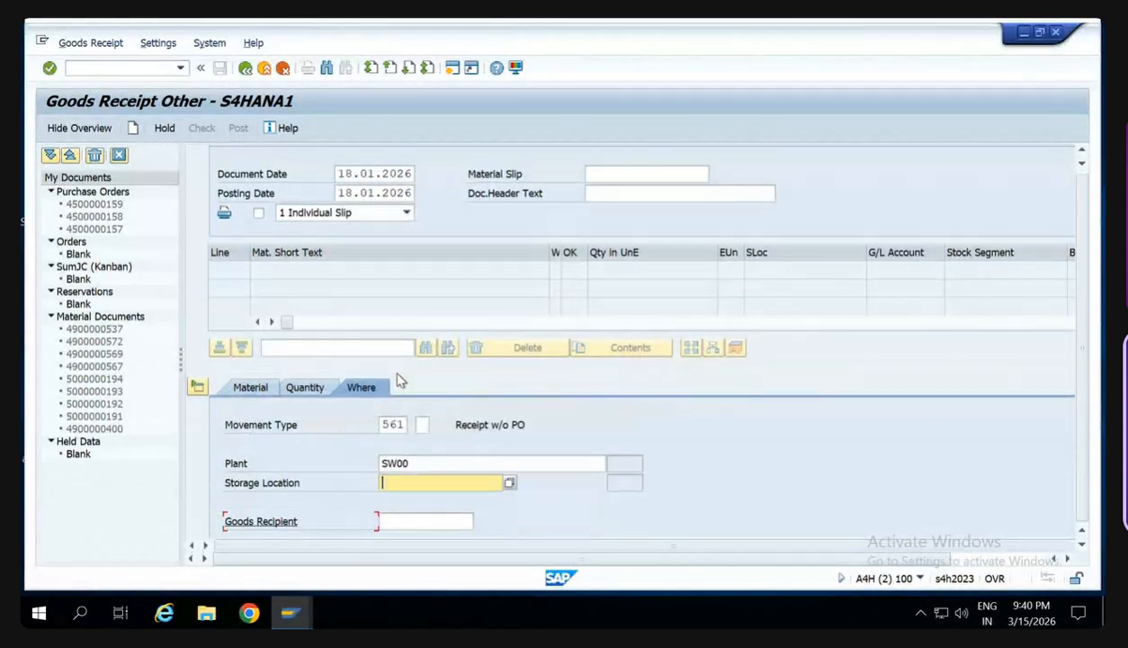
type("SW00")
key("Return")
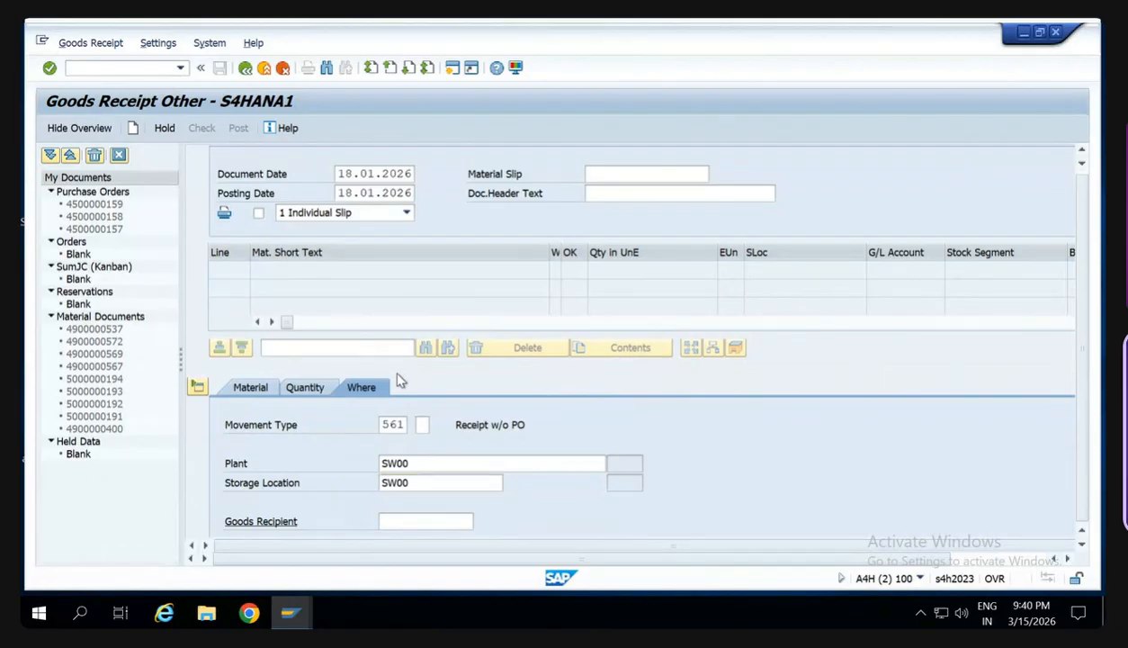
- Enter a quantity of 100 PC and material HS123D for the goods receipt item
left_click(306, 391)
type("1")
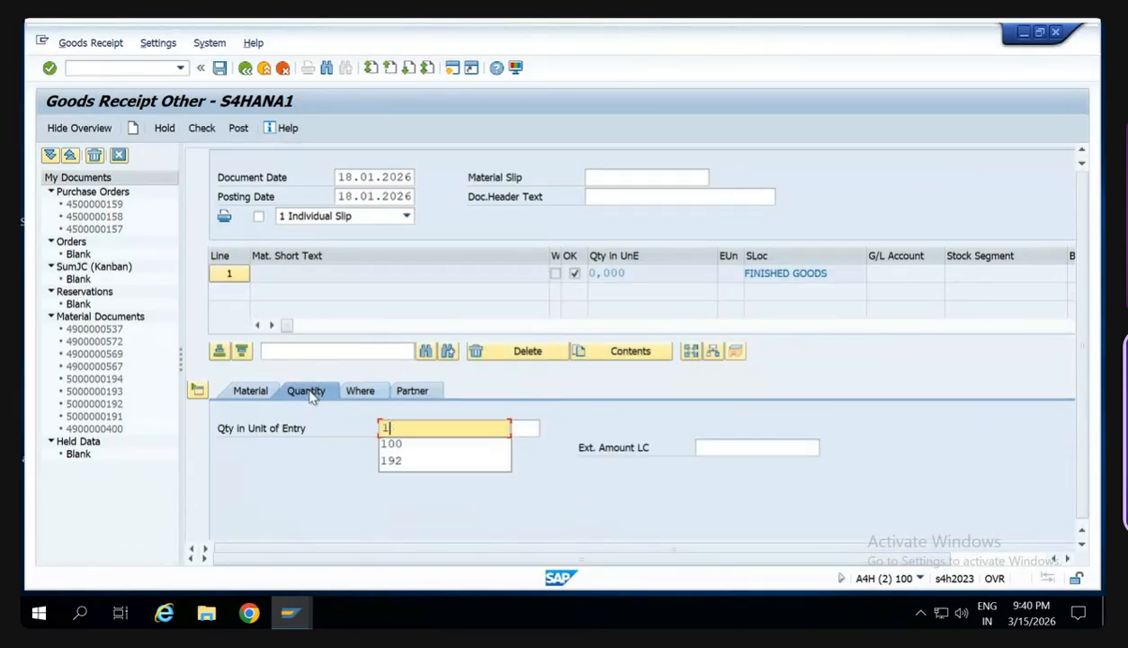
type("00PC")
key("Return")
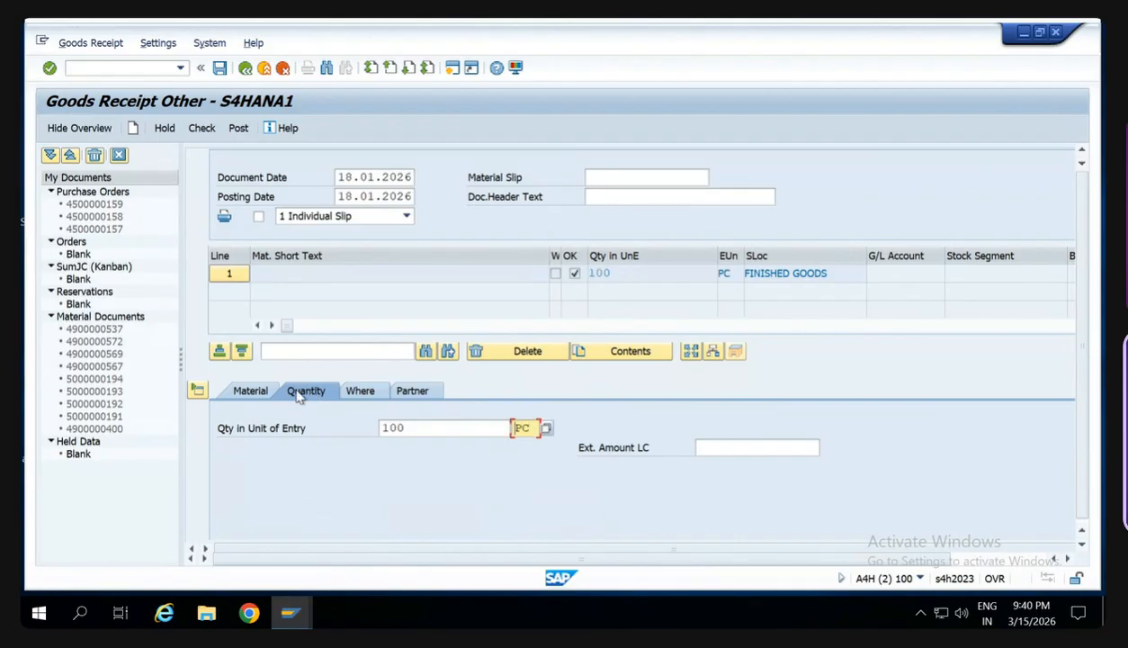
left_click(260, 396)
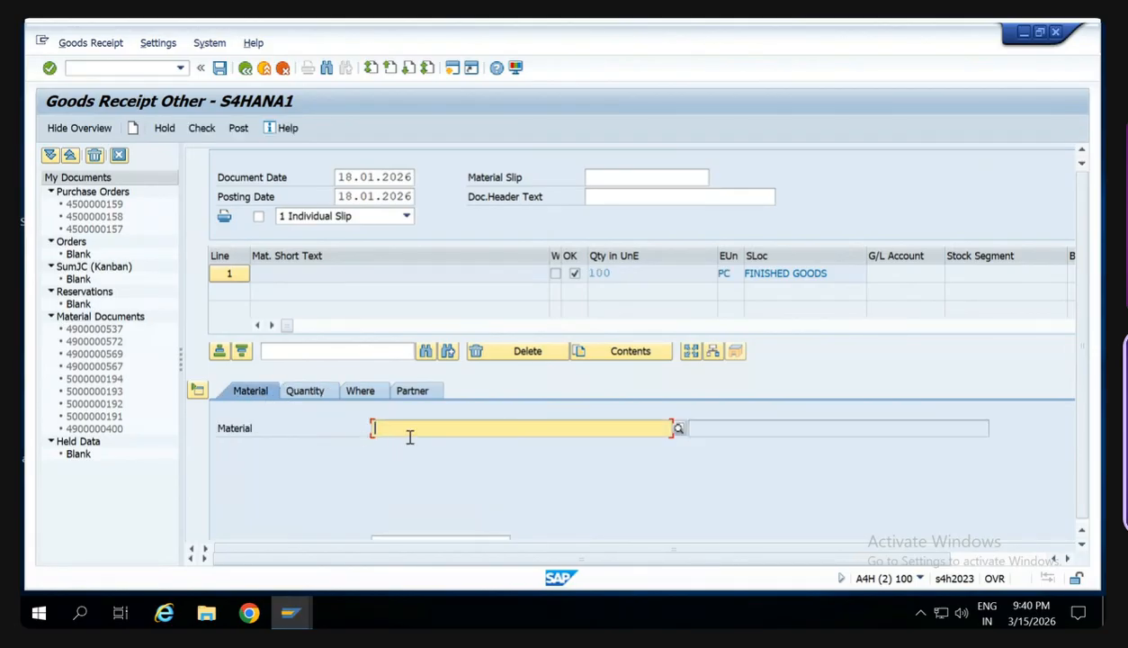
type("HS123")
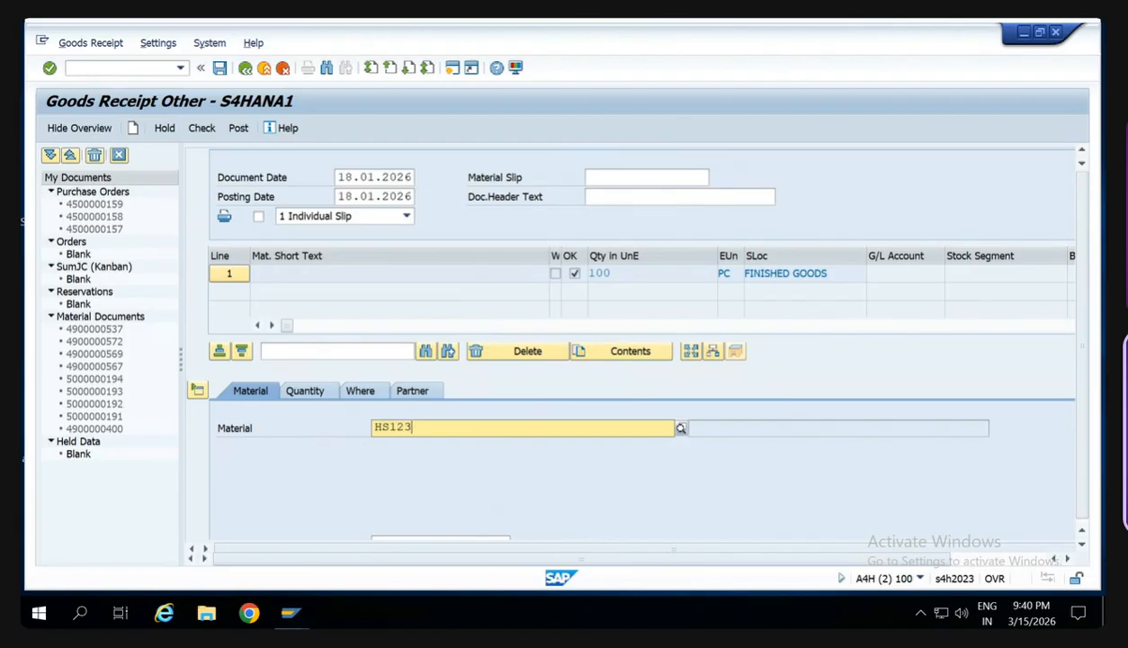
type("D")
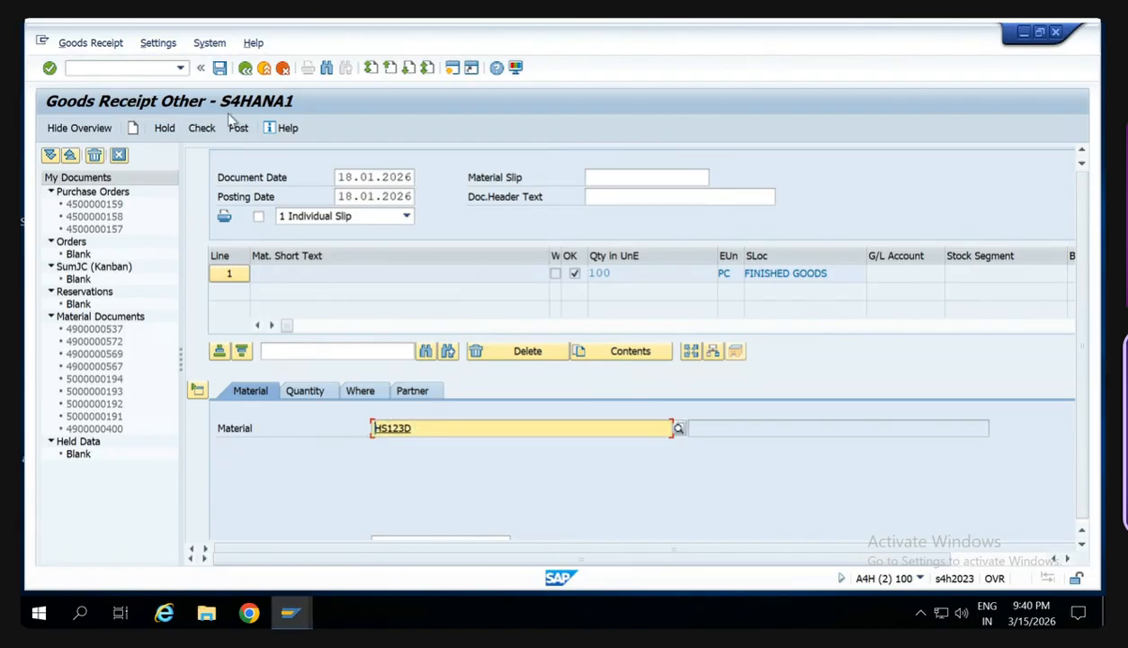
- Check the goods receipt for HS123D, try to post it, and close the message log
left_click(199, 128)
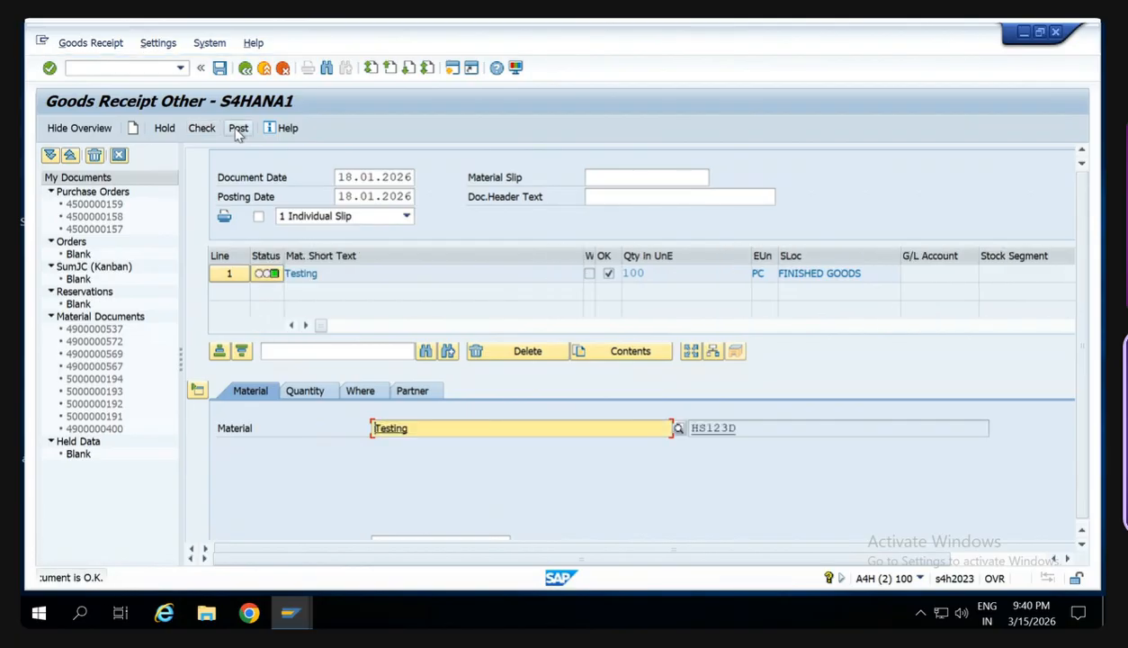
left_click(238, 128)
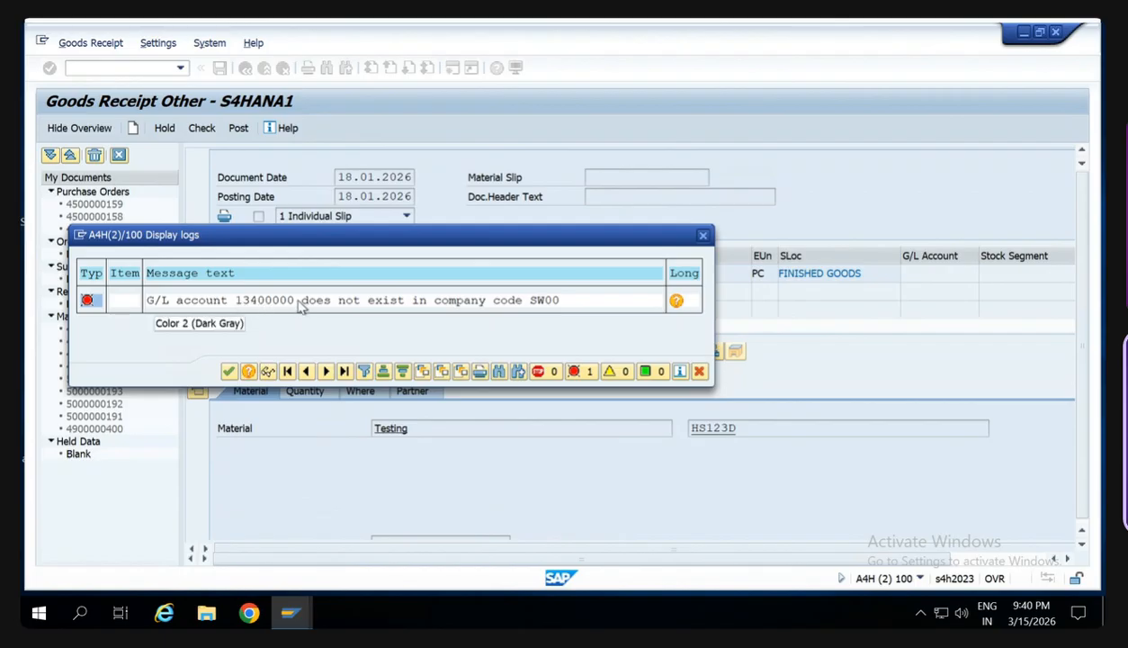
left_click(701, 240)
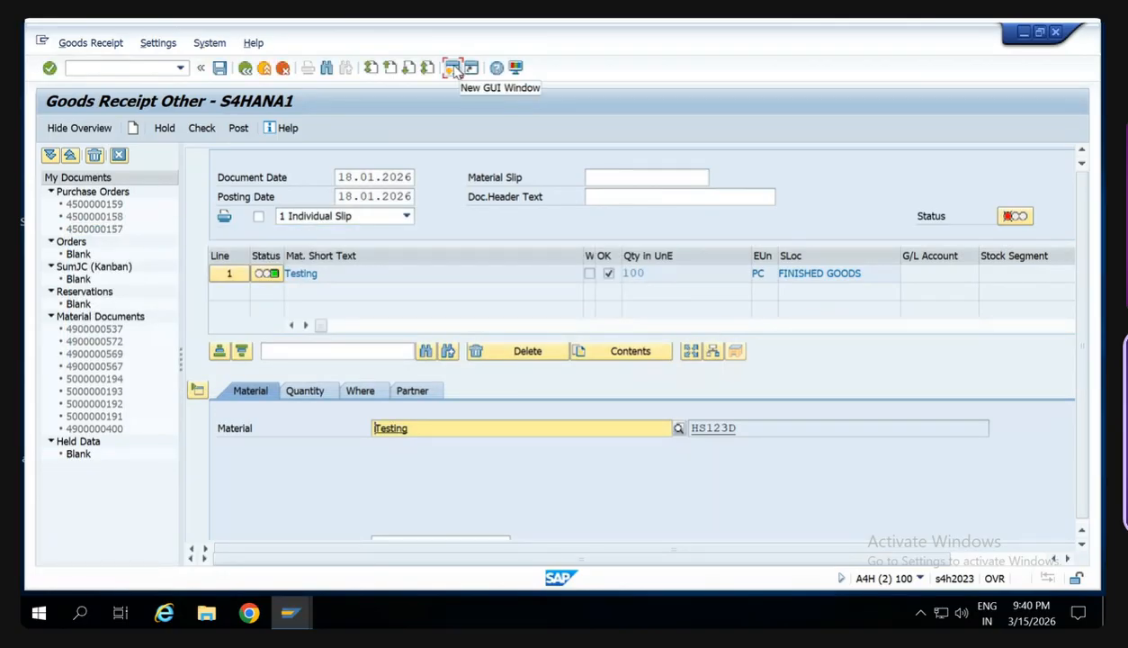
- Open transaction FS00 in a new SAP window and enter G/L account 13400000
left_click(453, 69)
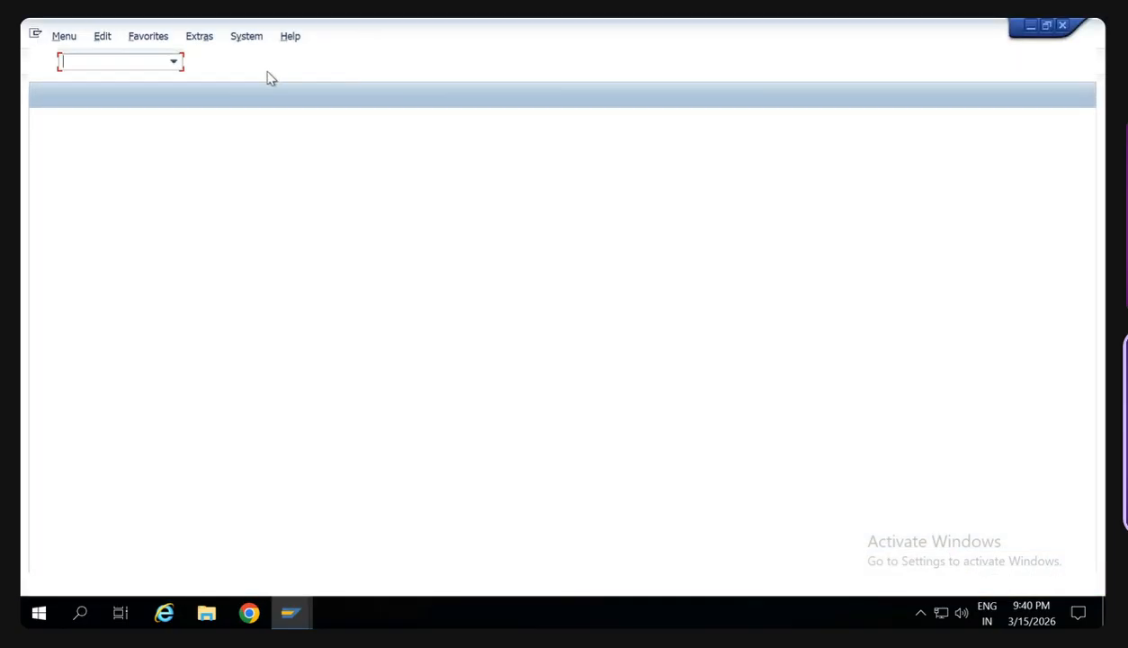
type("/n")
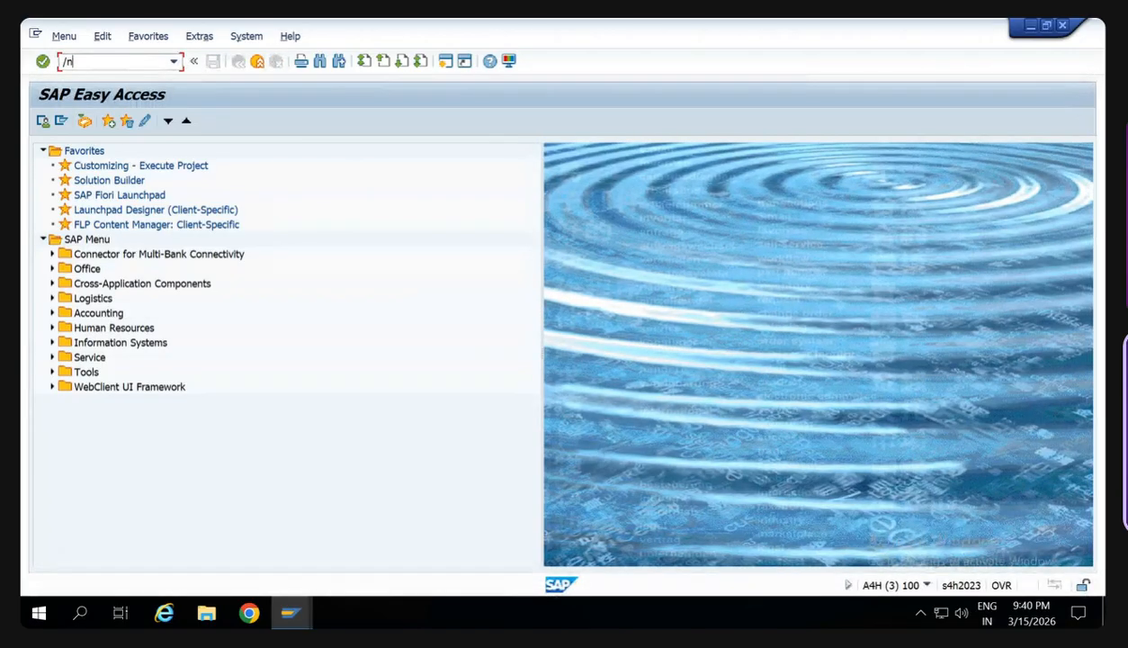
type("fs00")
key("Return")
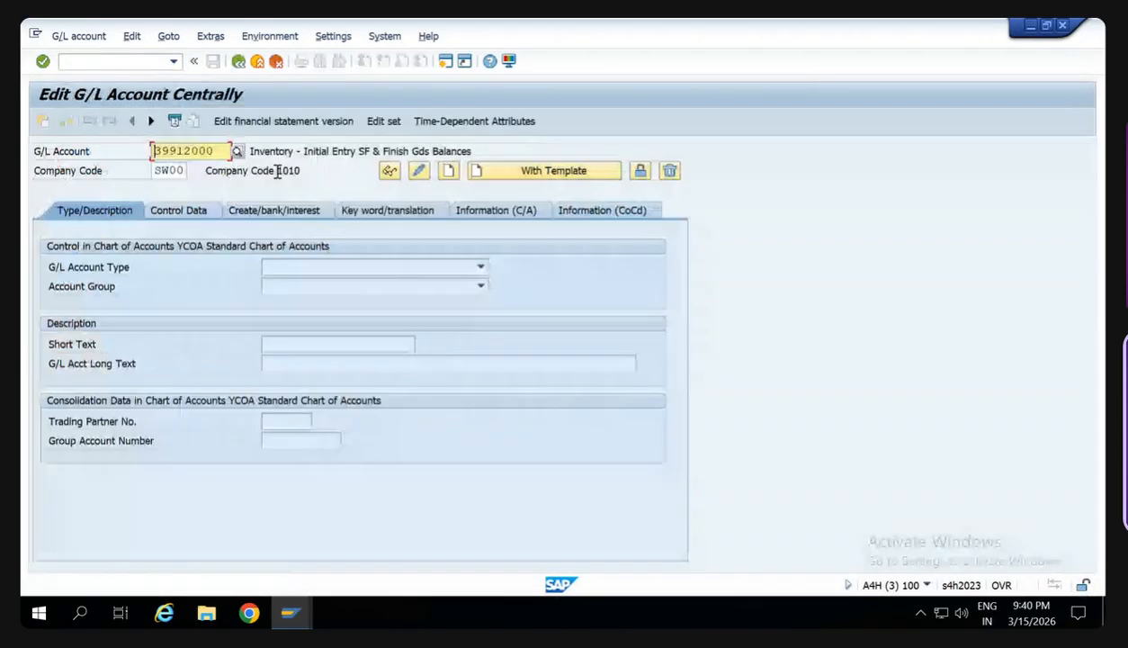
left_click(226, 156)
key("BackSpace")
key("BackSpace")
key("BackSpace")
key("BackSpace")
key("BackSpace")
key("BackSpace")
key("BackSpace")
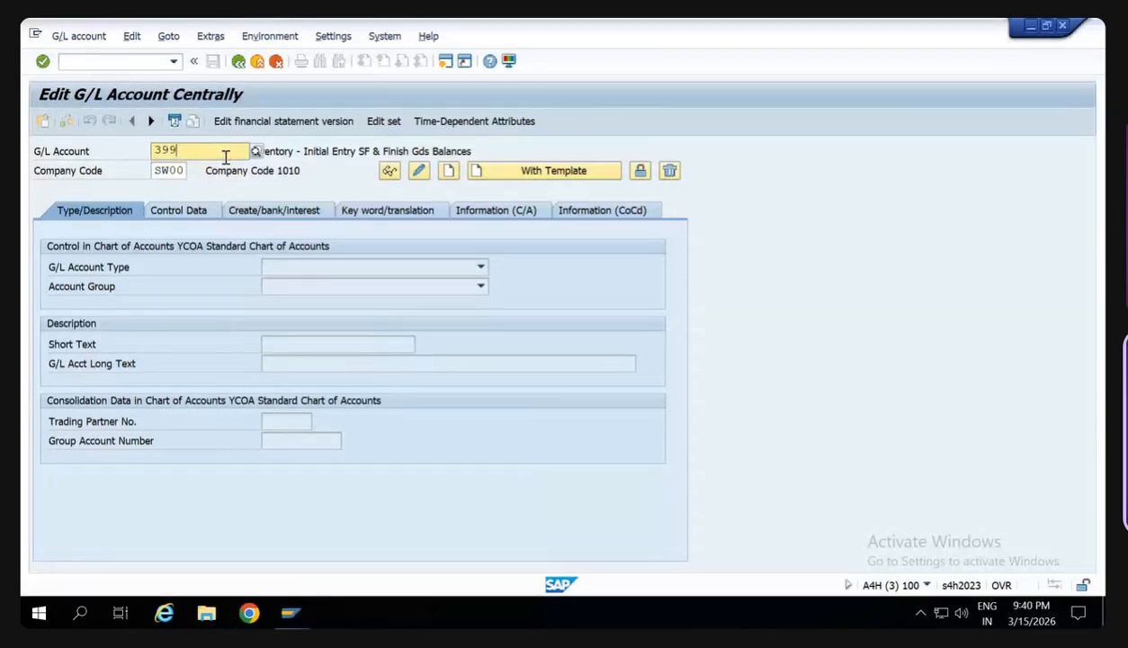
type("13400000")
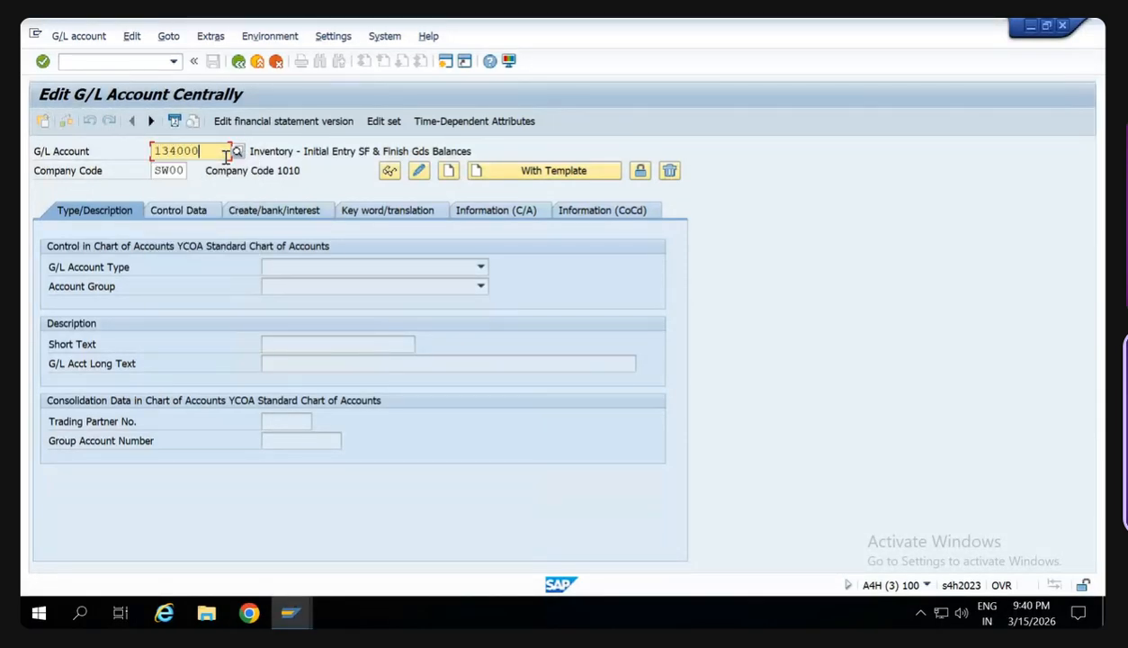
- Create G/L account 13400000 in company code SW00 using account 13400000 of company code 1010 as the template, and save it
key("Tab")
key("Tab")
key("Tab")
key("Tab")
key("Tab")
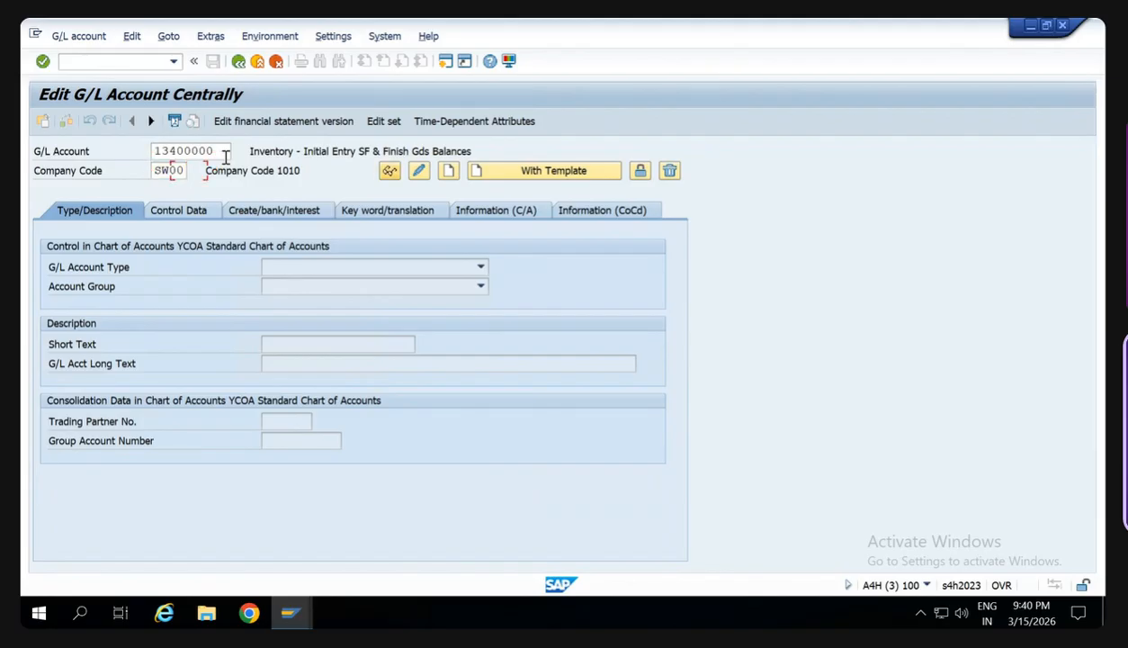
key("Return")
type("1")
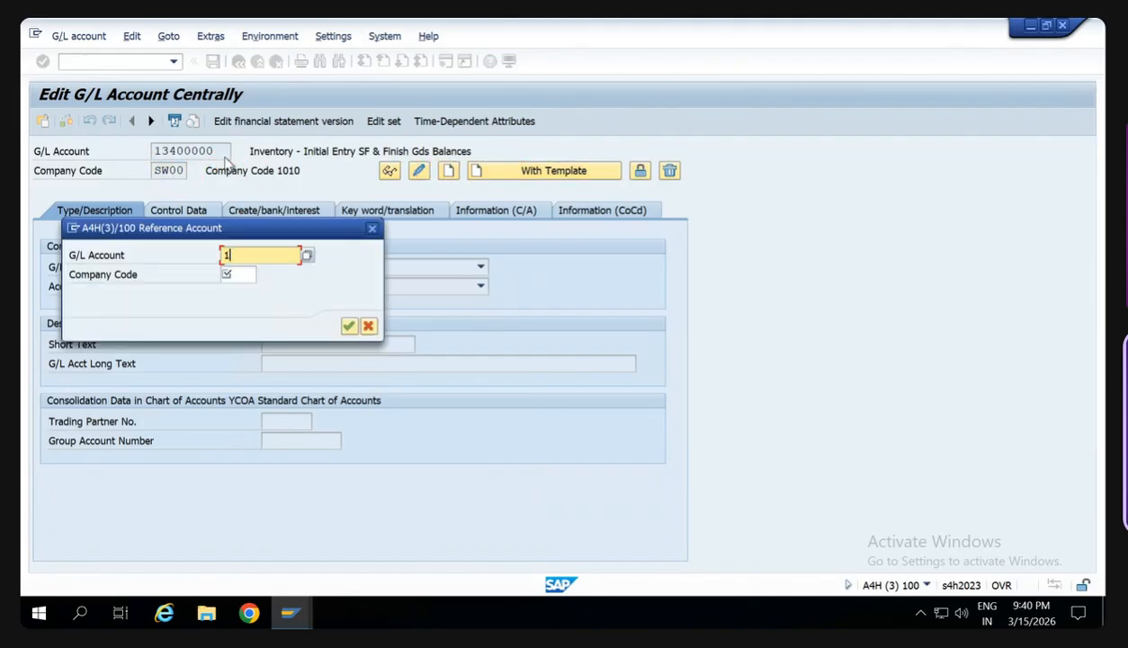
type("3400000")
key("Tab")
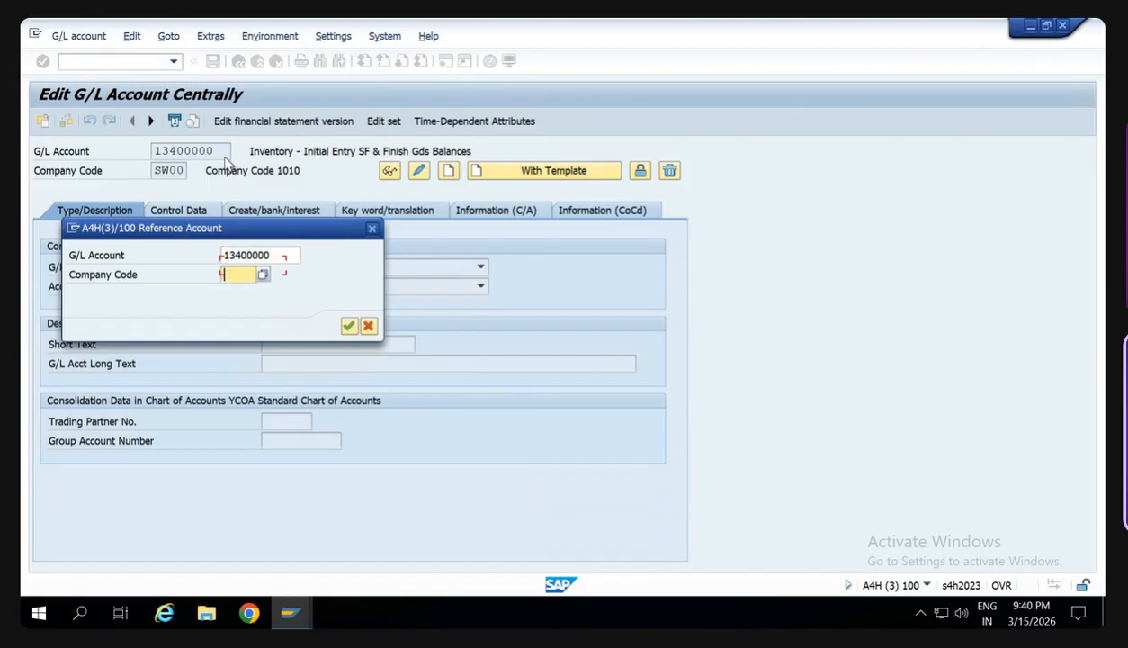
type("1010")
key("Return")
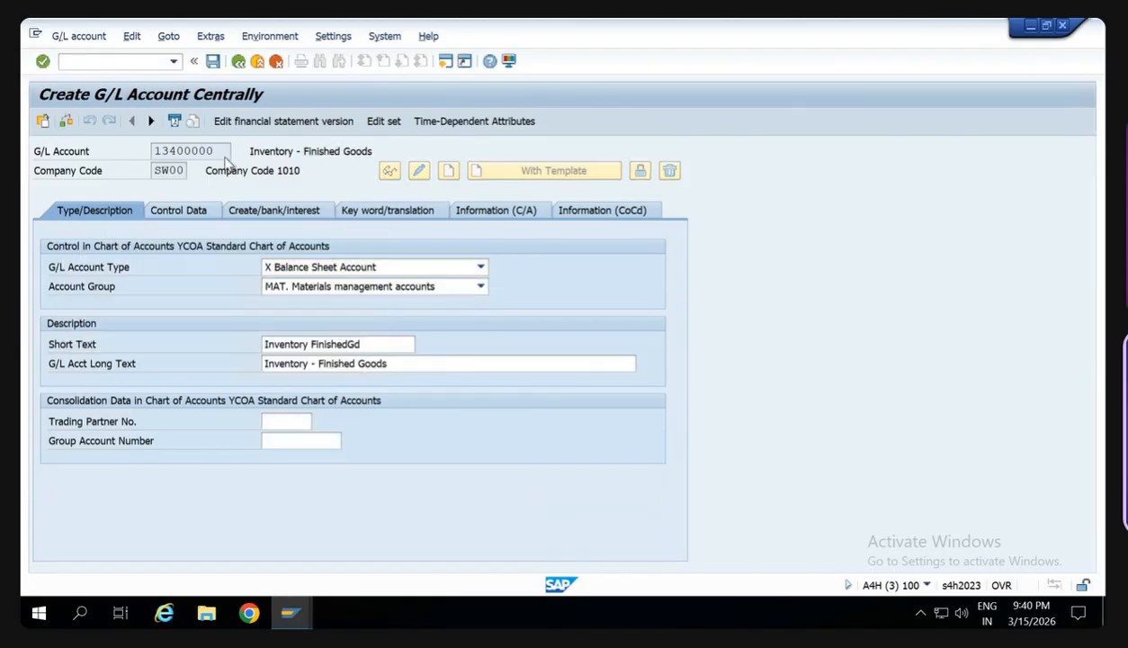
key("ctrl+s")
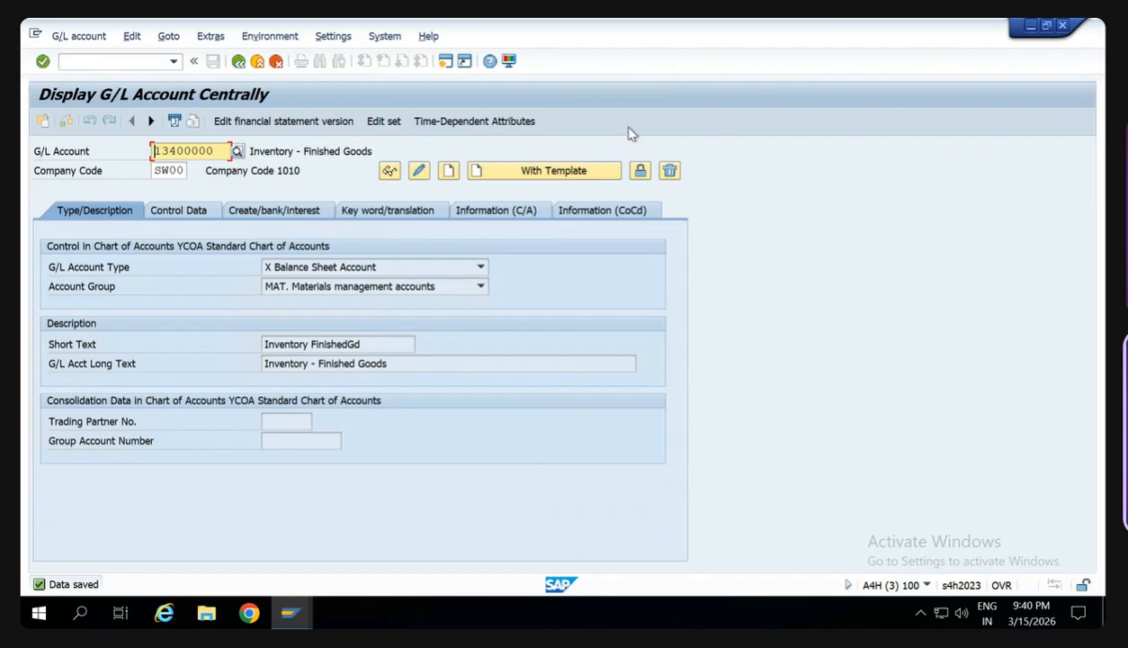
- Return to the goods receipt window and try to post the document again
key("alt+Tab")
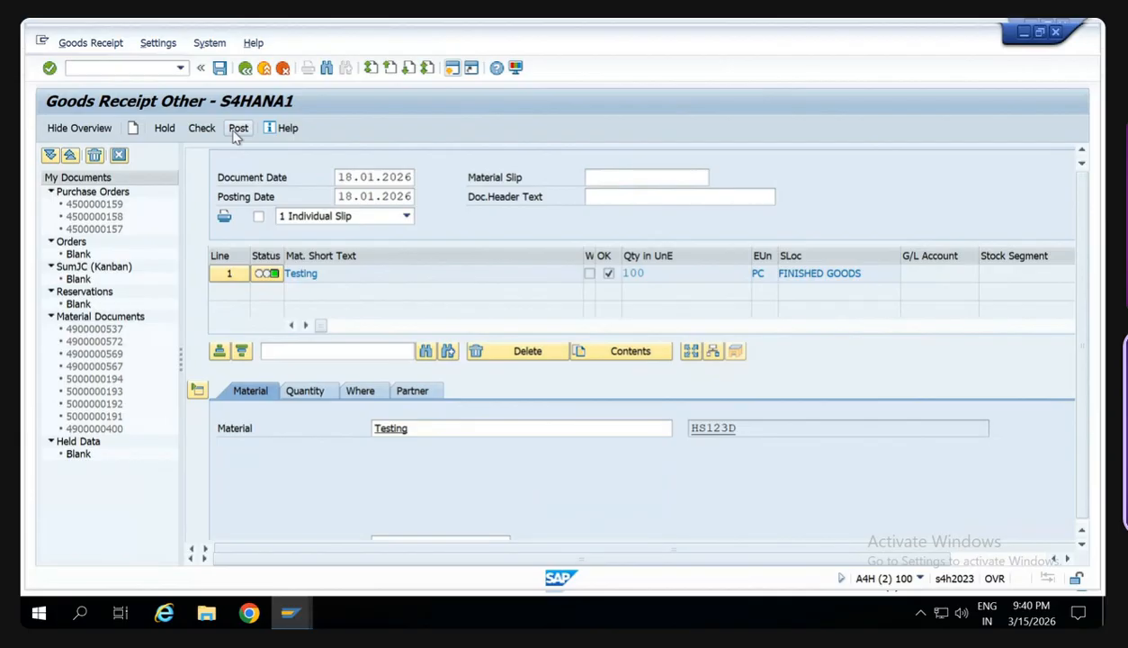
left_click(237, 129)
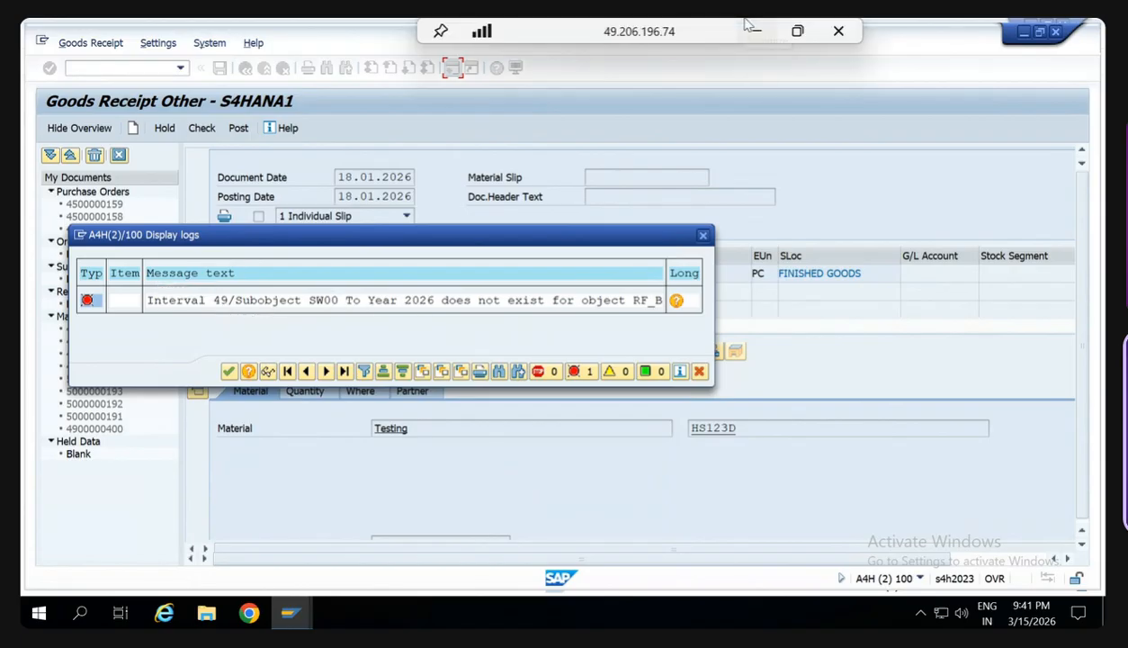
- Look up the solution for the missing RF_BELEG number range interval 49 in the training PDF and return to the remote SAP session
left_click(753, 30)
scroll(626, 396, "down", 3)
scroll(625, 396, "up", 5)
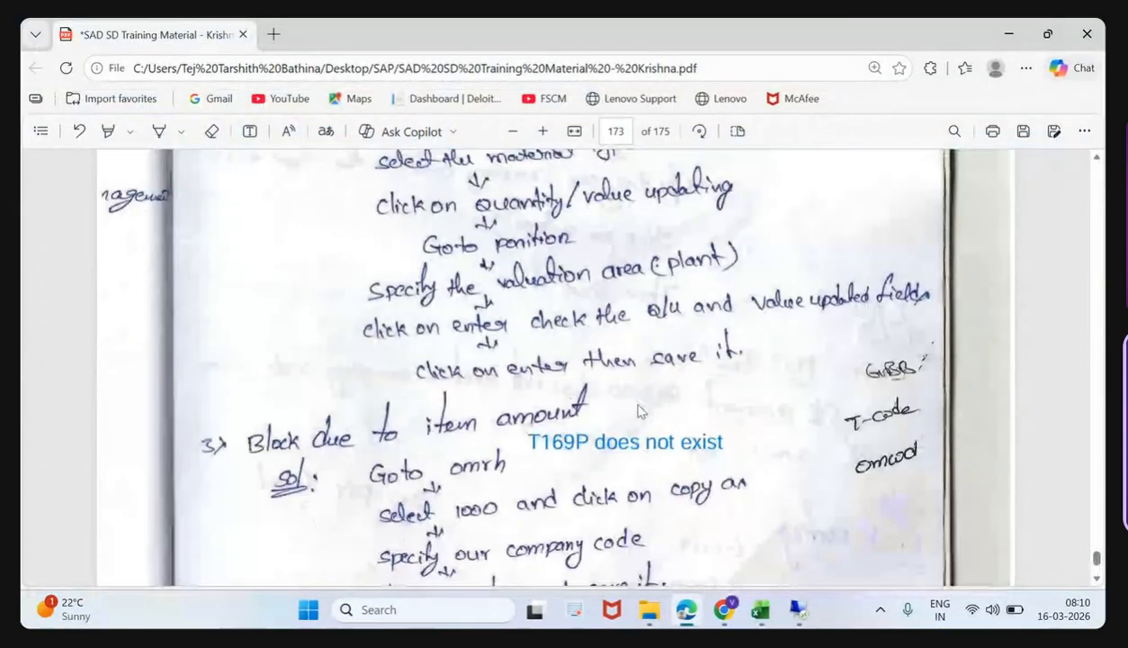
scroll(635, 405, "down", 3)
scroll(637, 410, "down", 10)
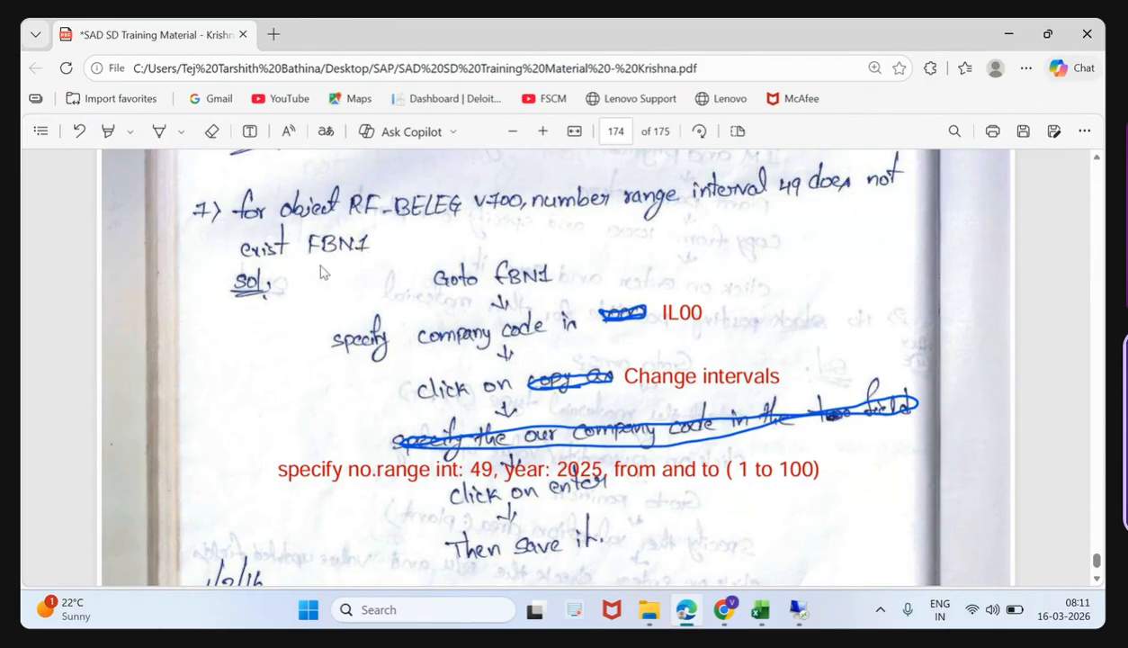
scroll(335, 268, "up", 1)
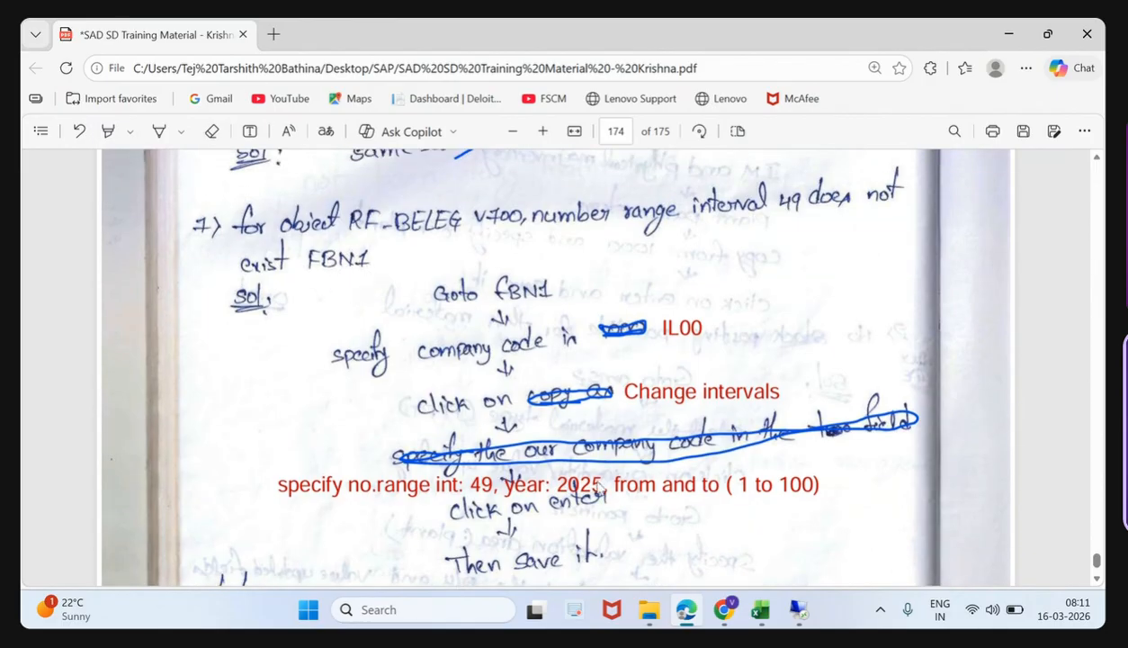
left_click(798, 610)
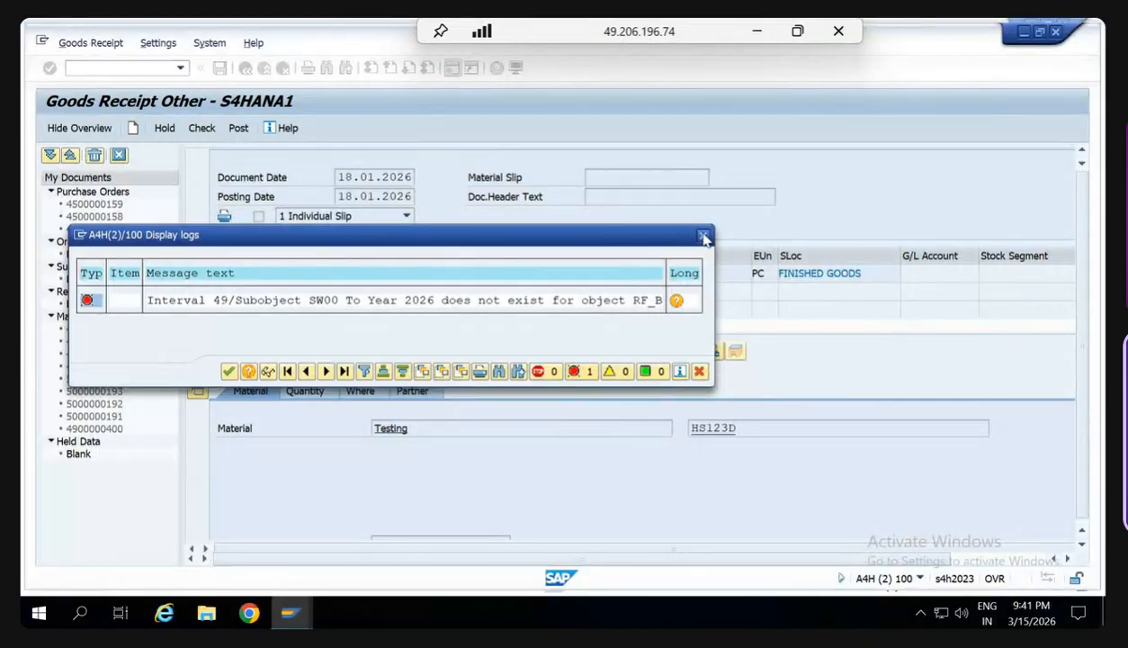
- Dismiss the error log, open transaction FBN1 in the G/L account window, and start editing the RF_BELEG intervals for company code SW00
key("Return")
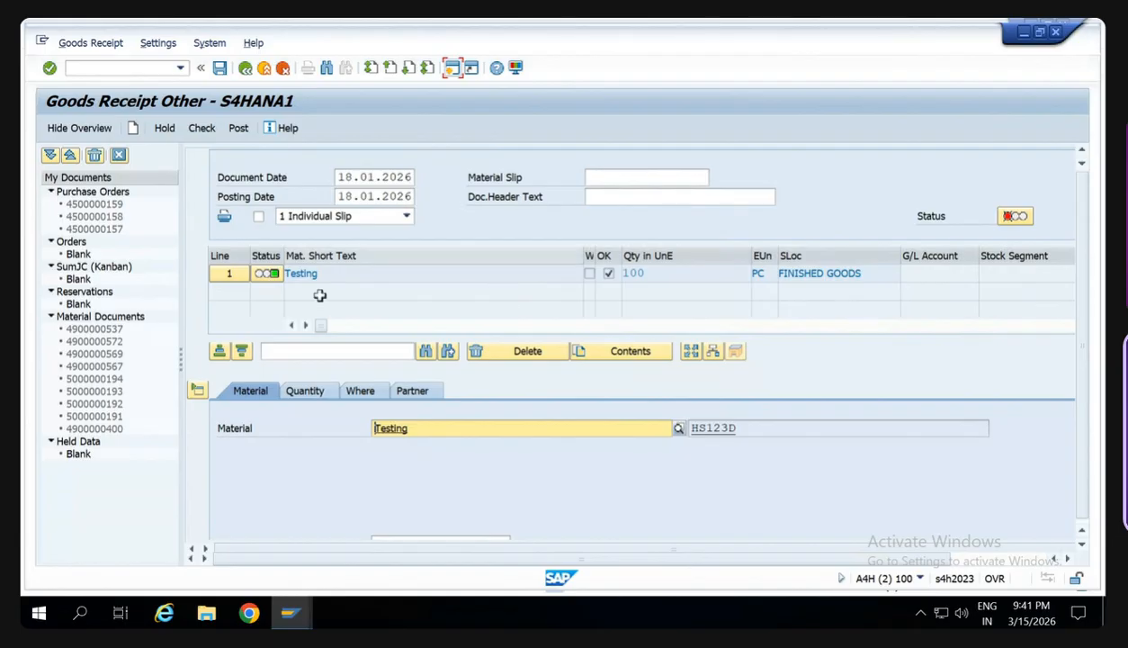
left_click(306, 613)
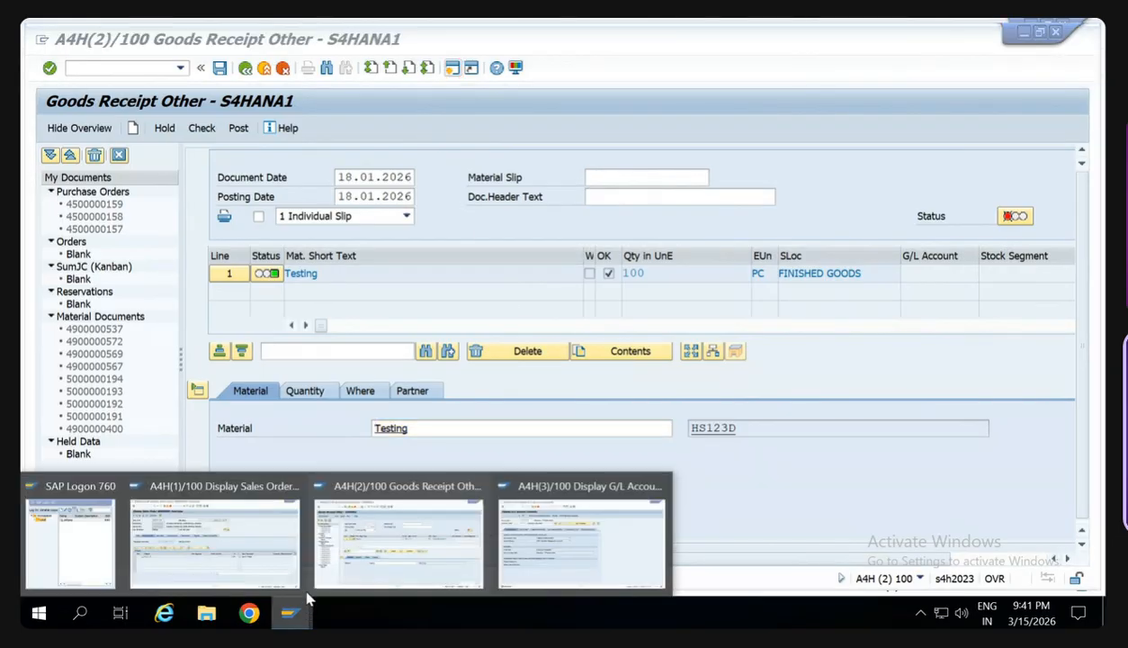
left_click(435, 550)
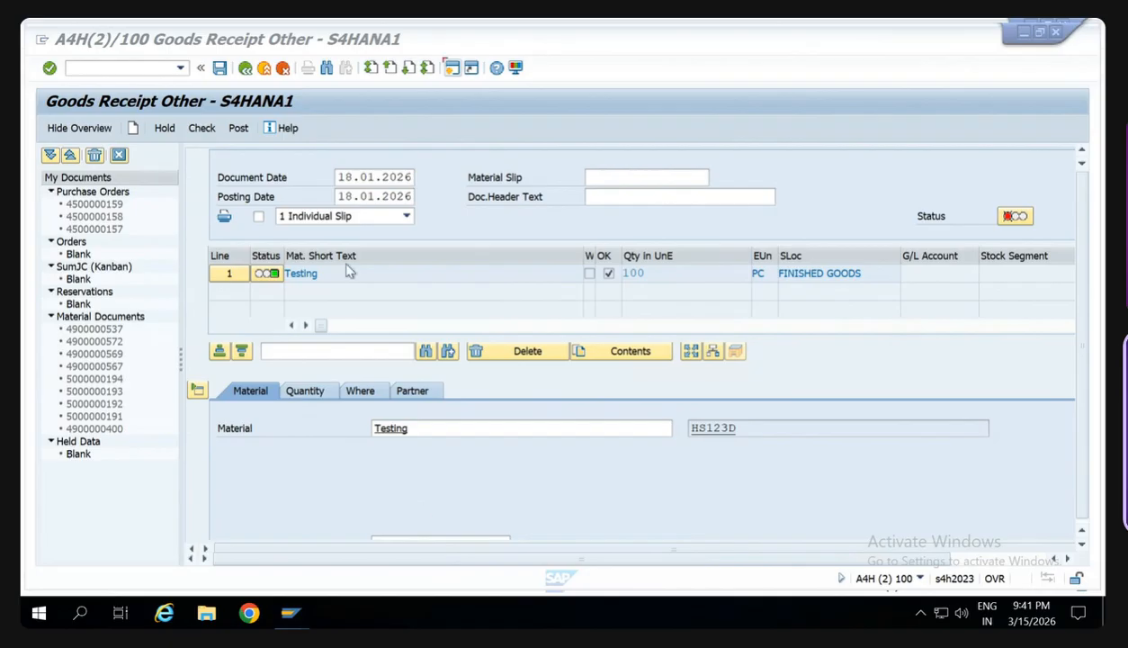
left_click(289, 613)
left_click(529, 565)
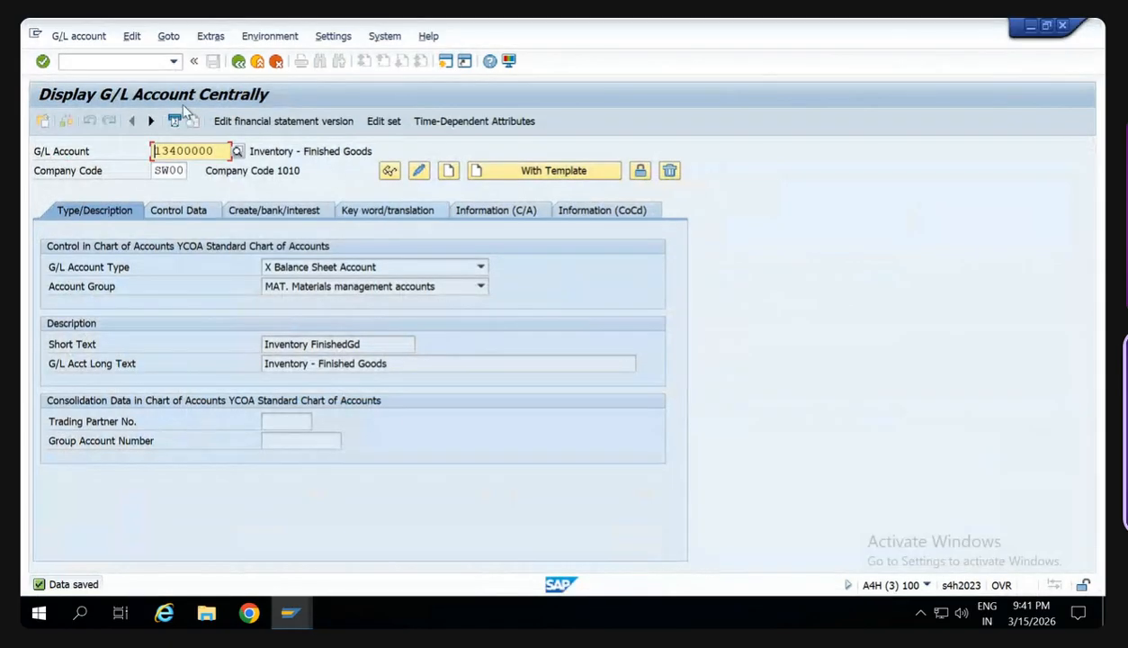
left_click(140, 65)
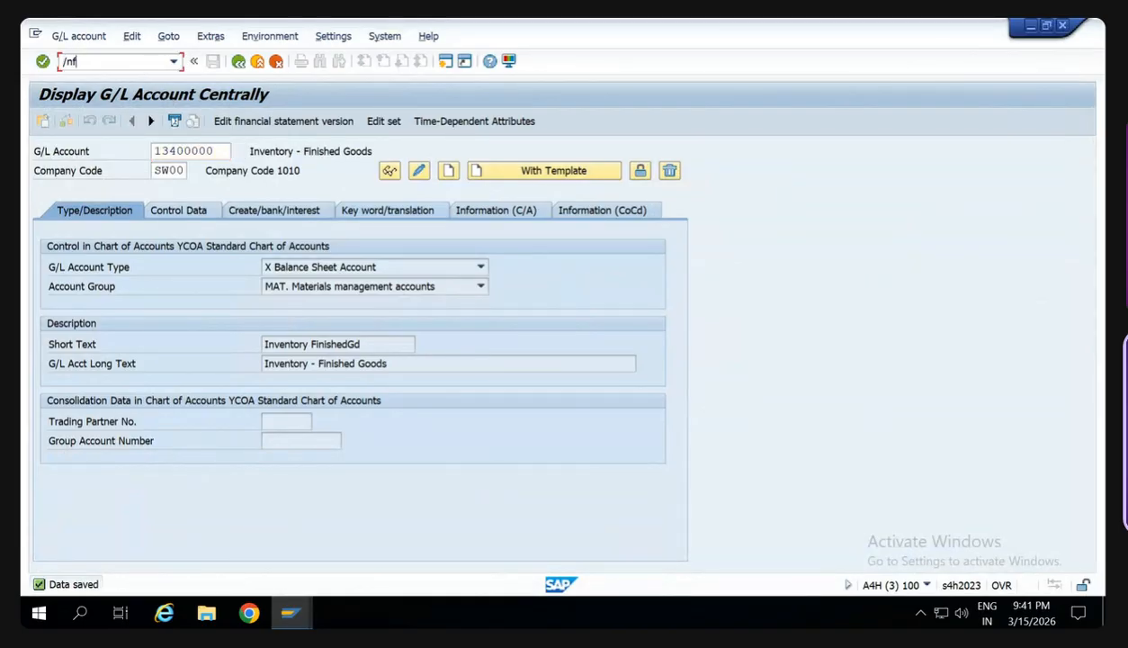
type("/nfbn1")
key("Return")
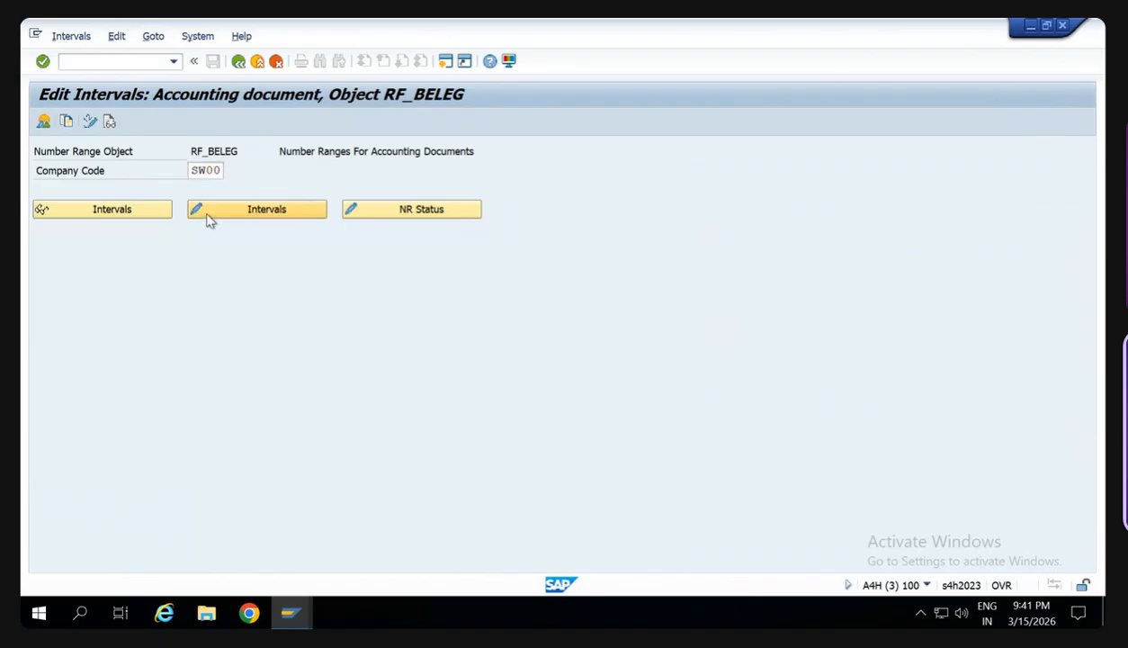
left_click(244, 207)
left_click(225, 216)
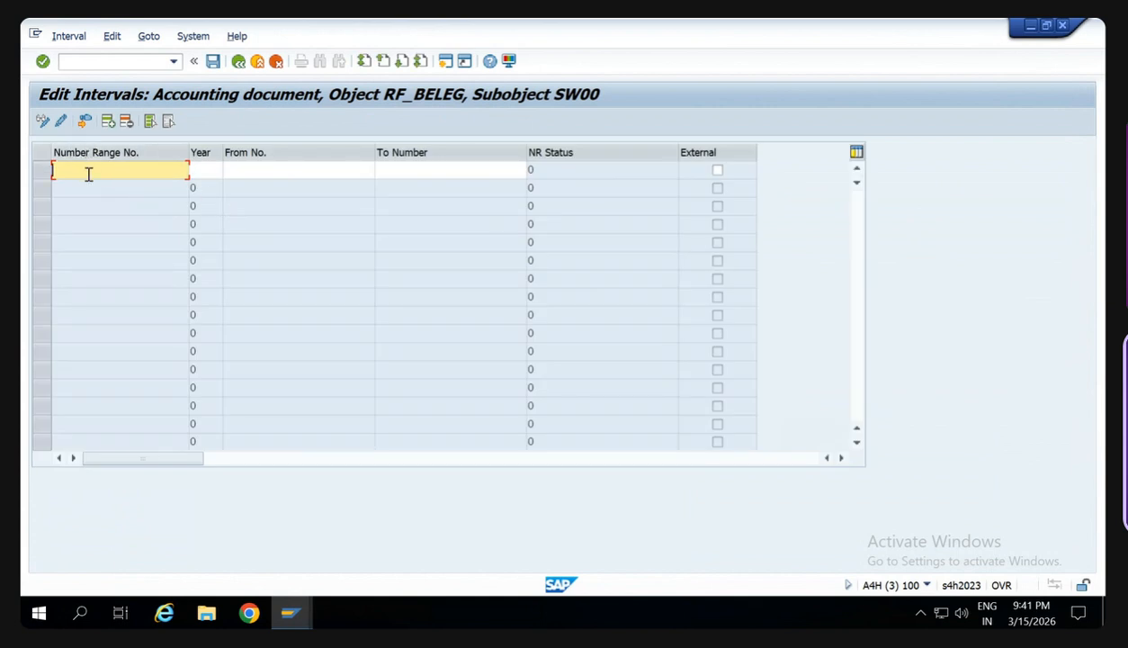
- Return to the goods receipt window, check and post the document again, and review the error log for the missing interval
left_click(289, 613)
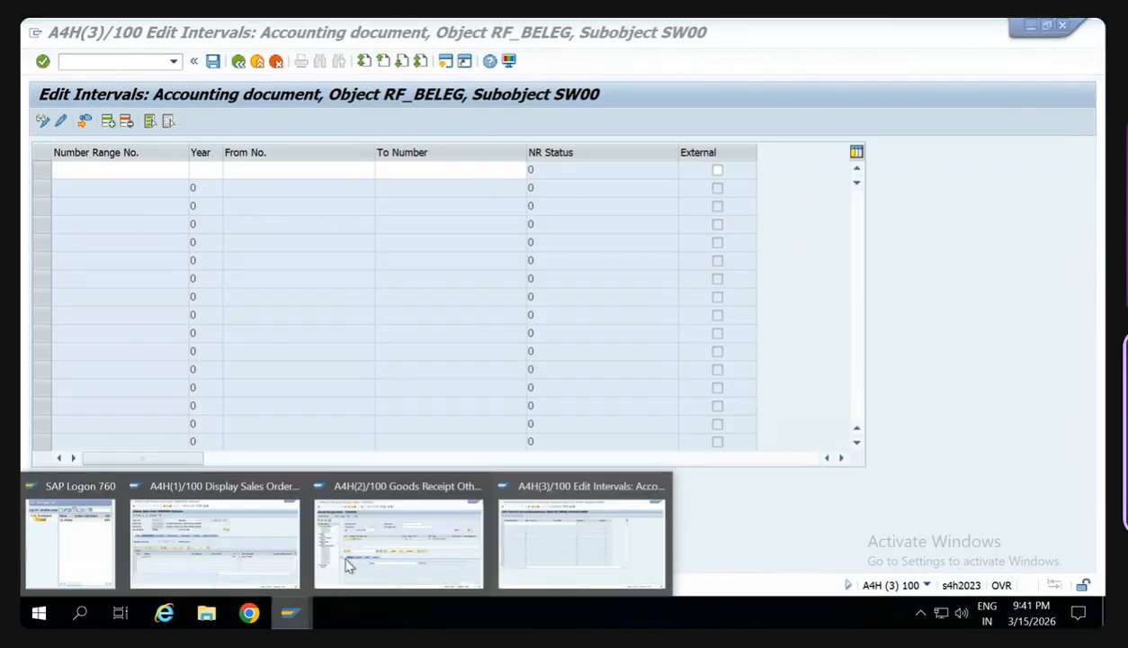
left_click(350, 540)
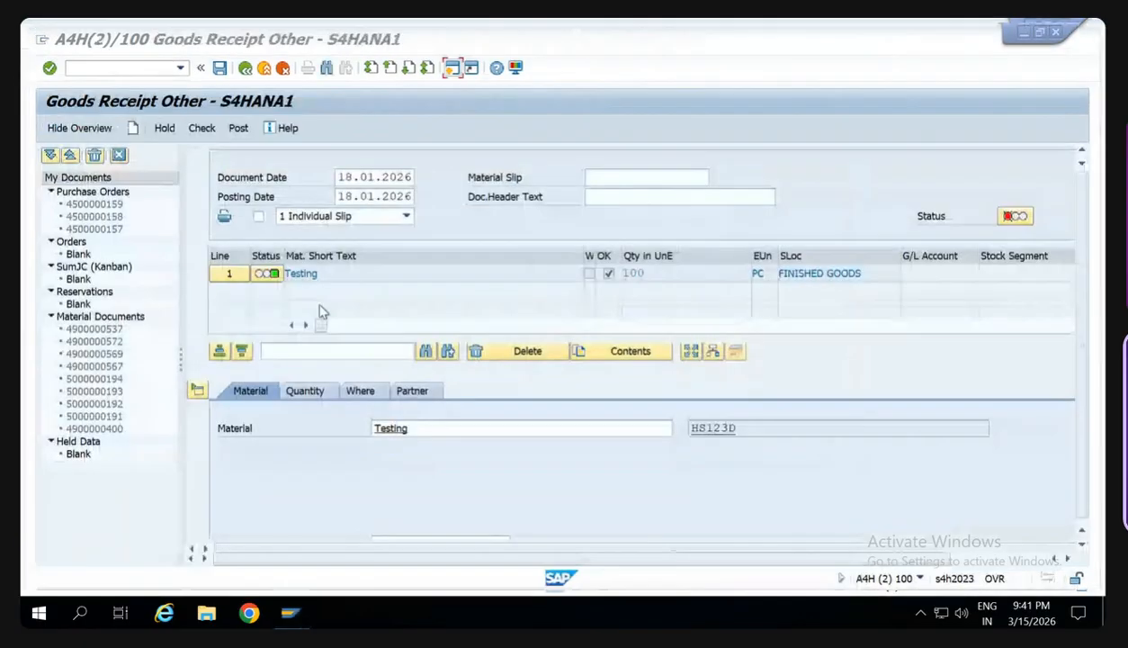
left_click(204, 129)
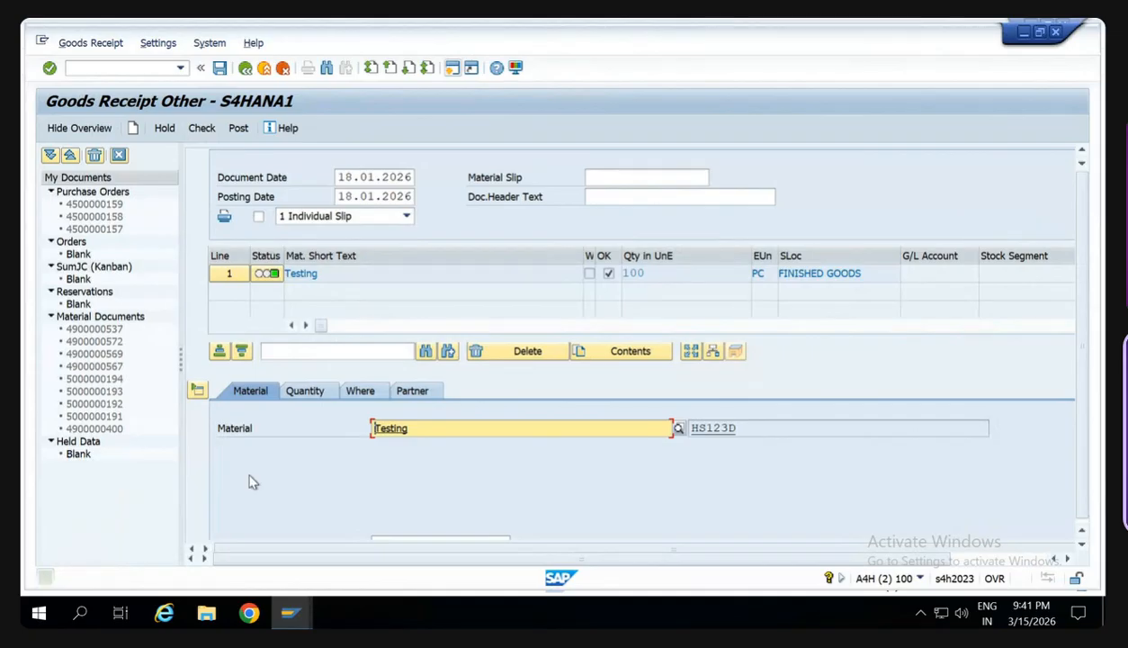
left_click(238, 128)
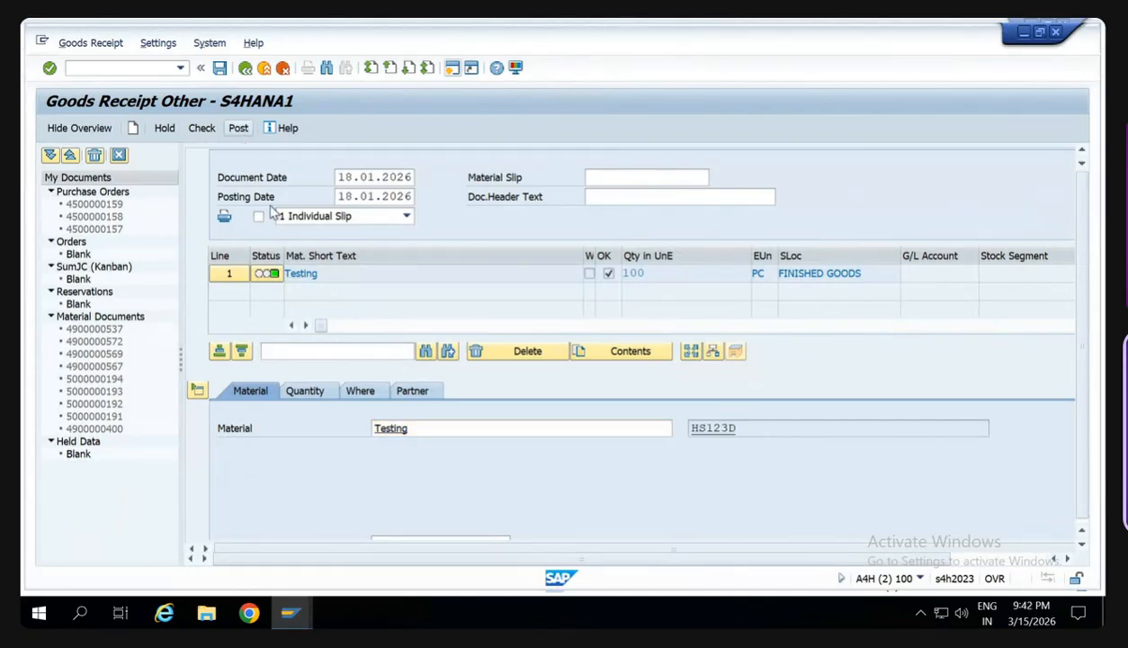
left_click_drag(284, 243, 464, 280)
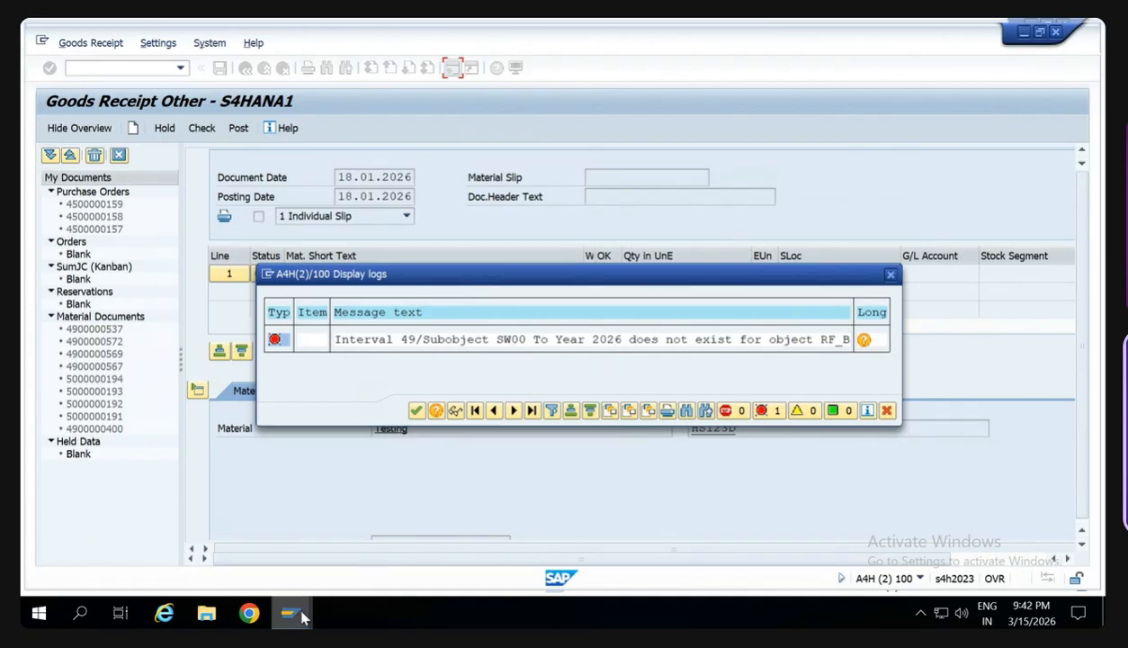
- Switch back to the RF_BELEG interval editor and add number range 49 for year 2026
mouse_move(297, 613)
left_click(539, 526)
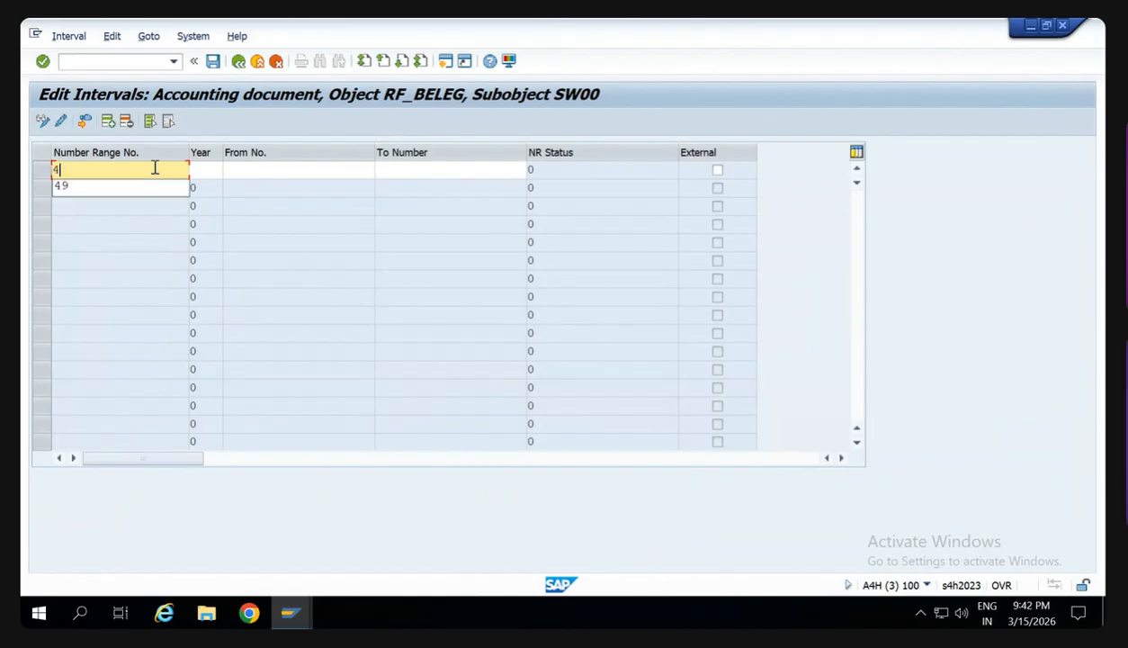
type("9")
key("Tab")
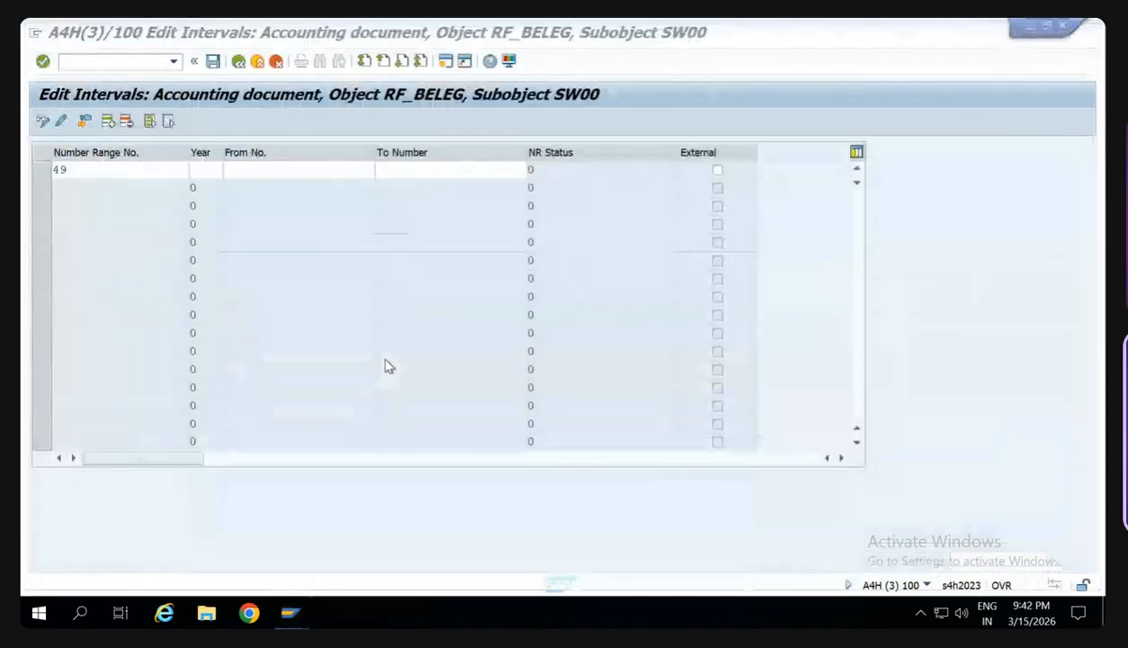
left_click(98, 170)
key("Tab")
type("2026")
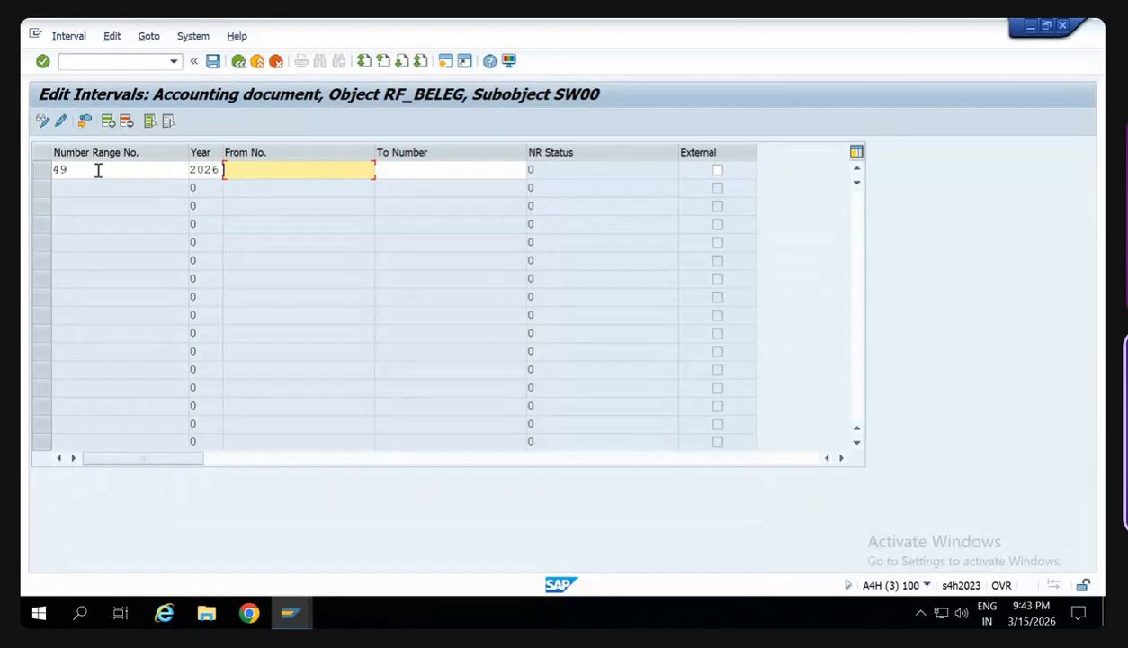
- Set the interval's number range from 1 to 100 and save it, accepting the transport notice
type("1")
key("Tab")
type("1")
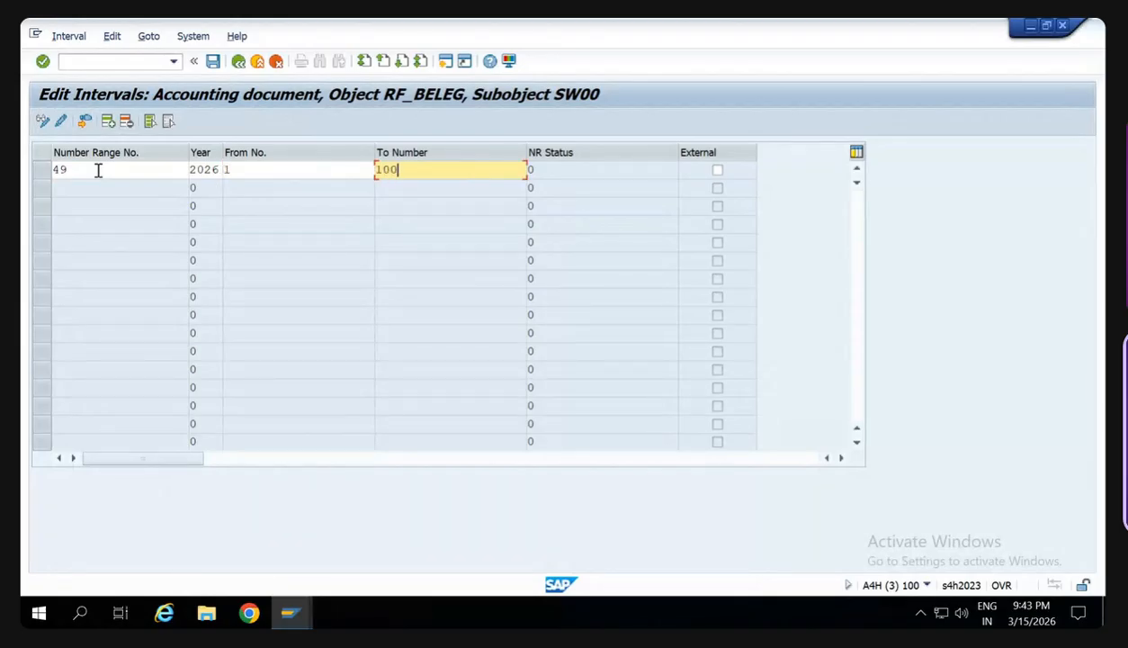
type("00")
key("Return")
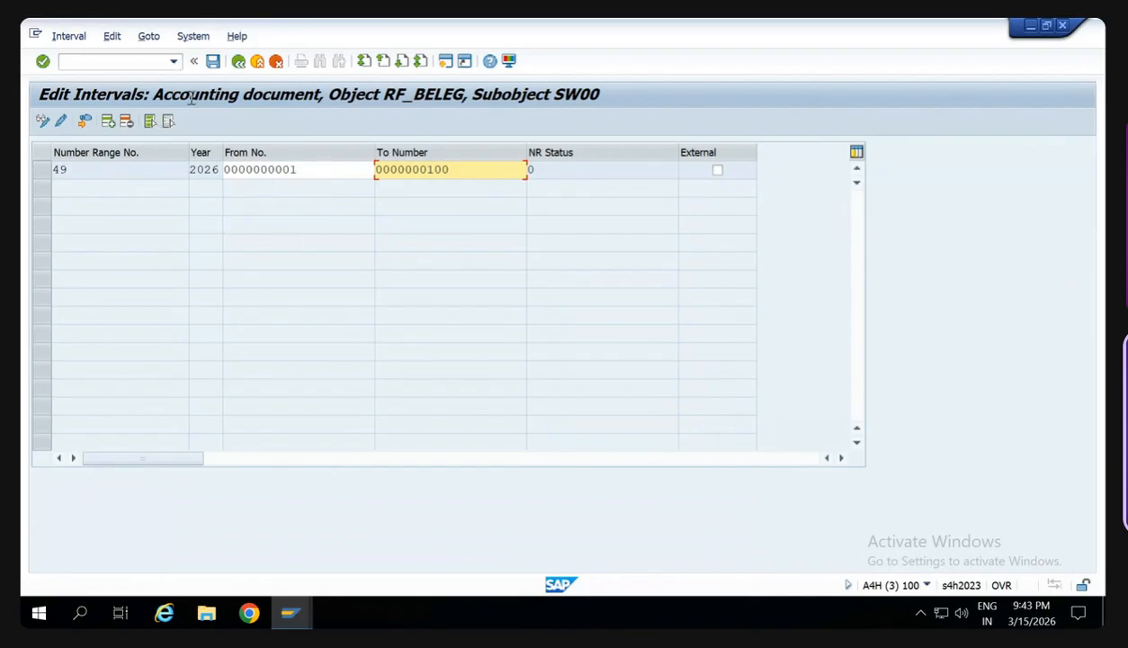
left_click(211, 66)
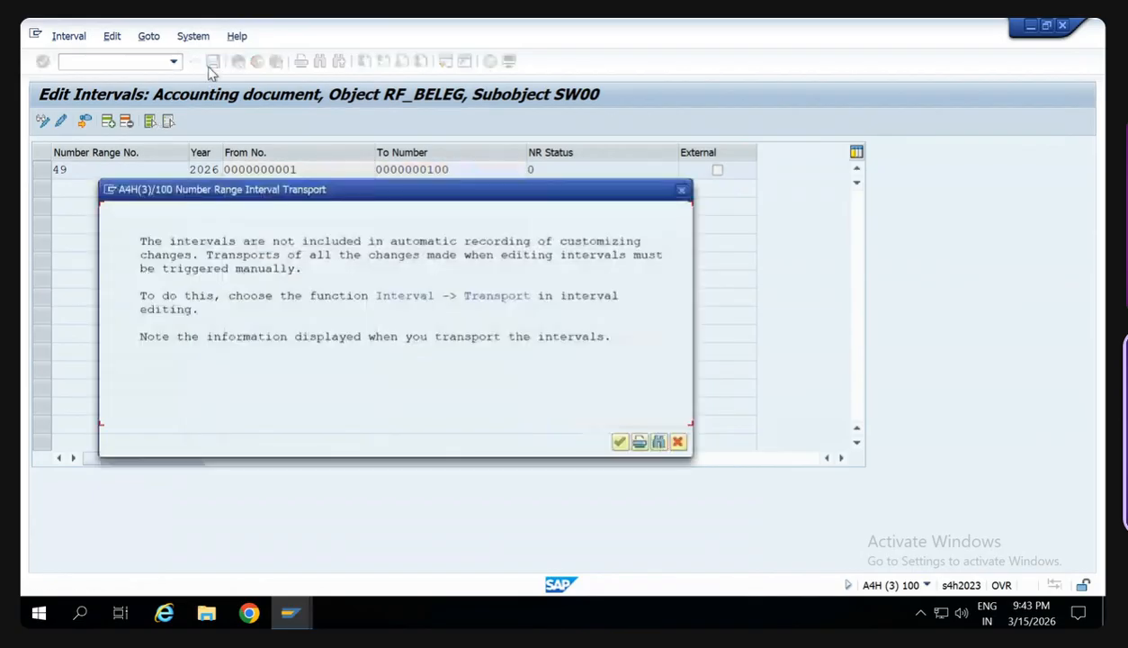
left_click(619, 442)
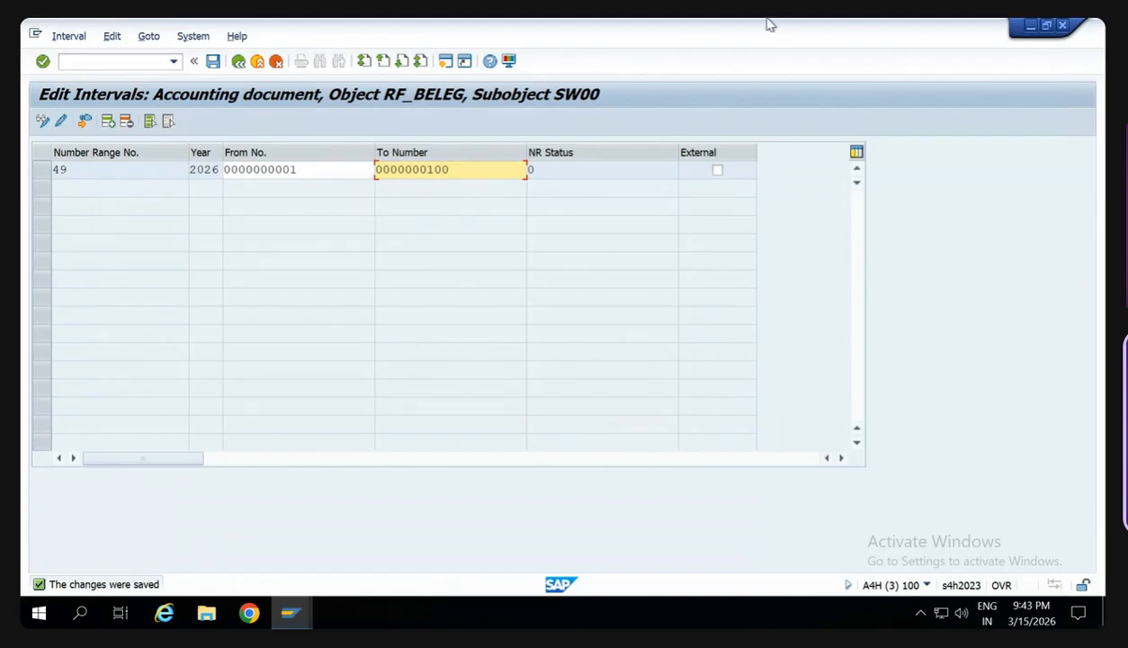
- Close the number range window, dismiss the goods receipt error log, and check and post the goods receipt
left_click(1062, 27)
left_click(417, 411)
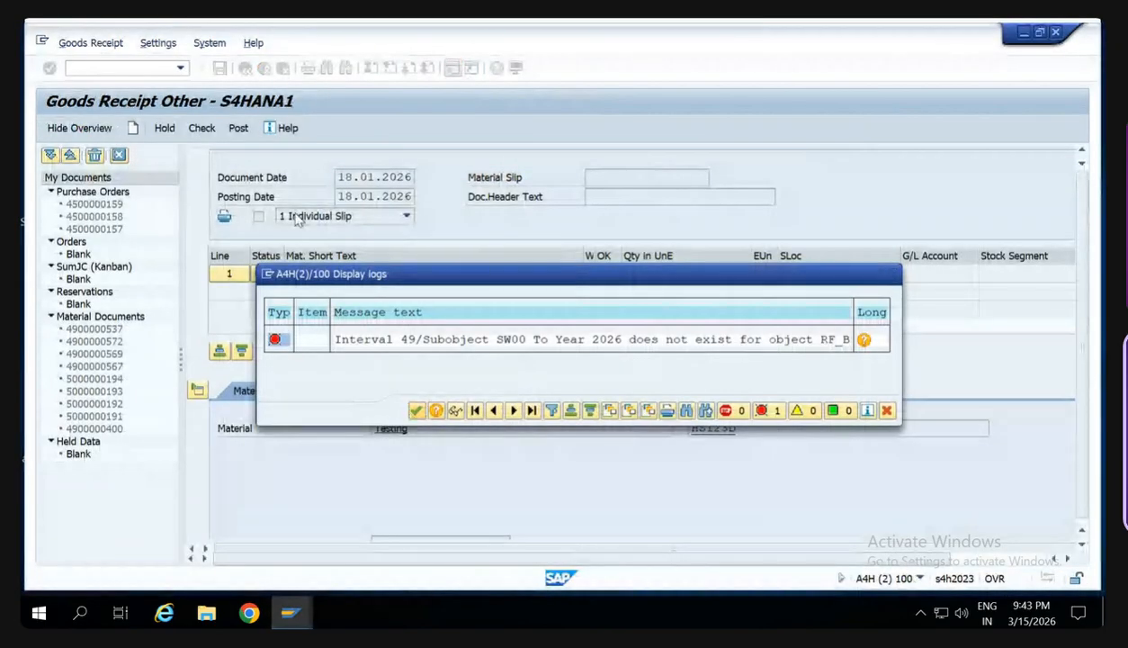
left_click(203, 131)
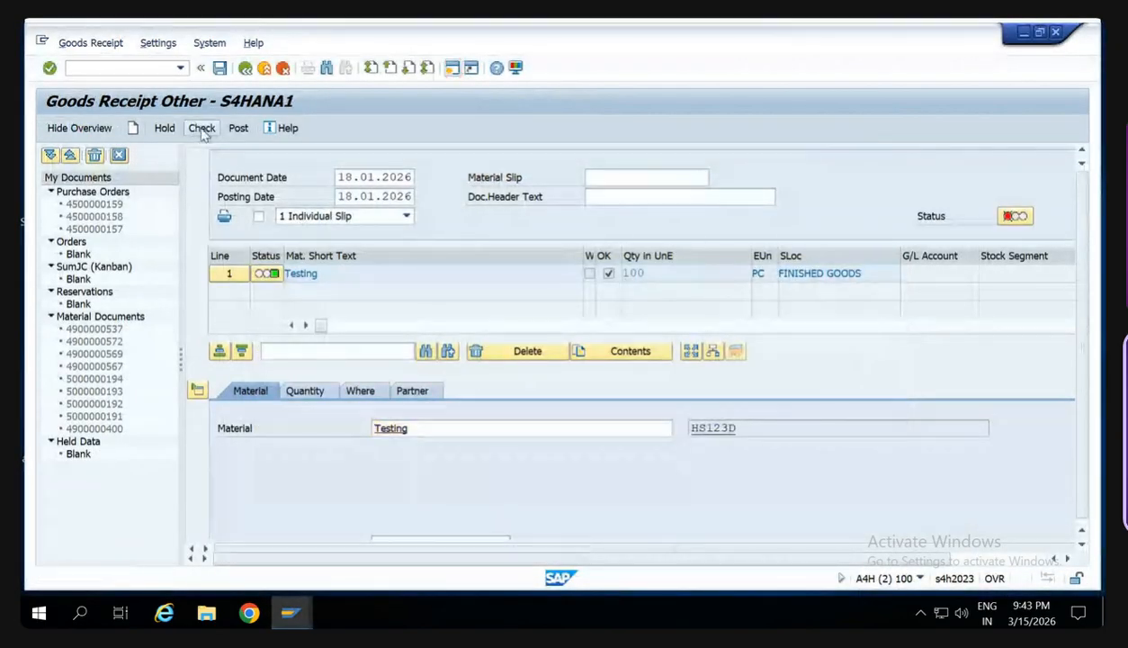
left_click(239, 130)
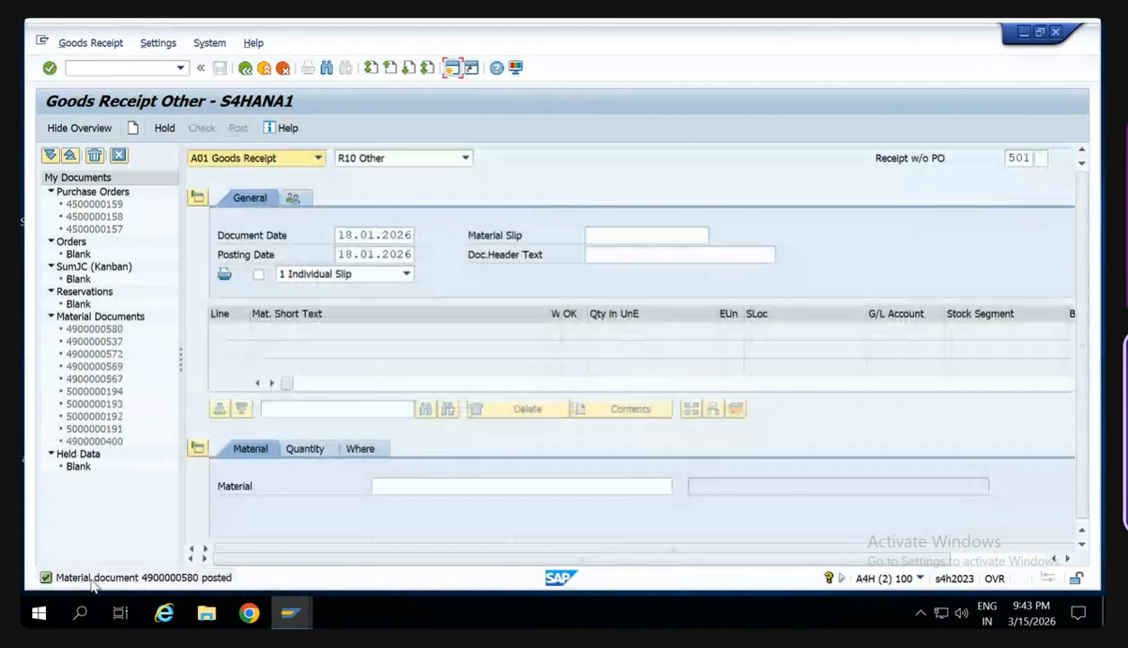
- Display the posted material document and open its accounting document from the FI documents list
left_click(234, 159)
left_click(228, 223)
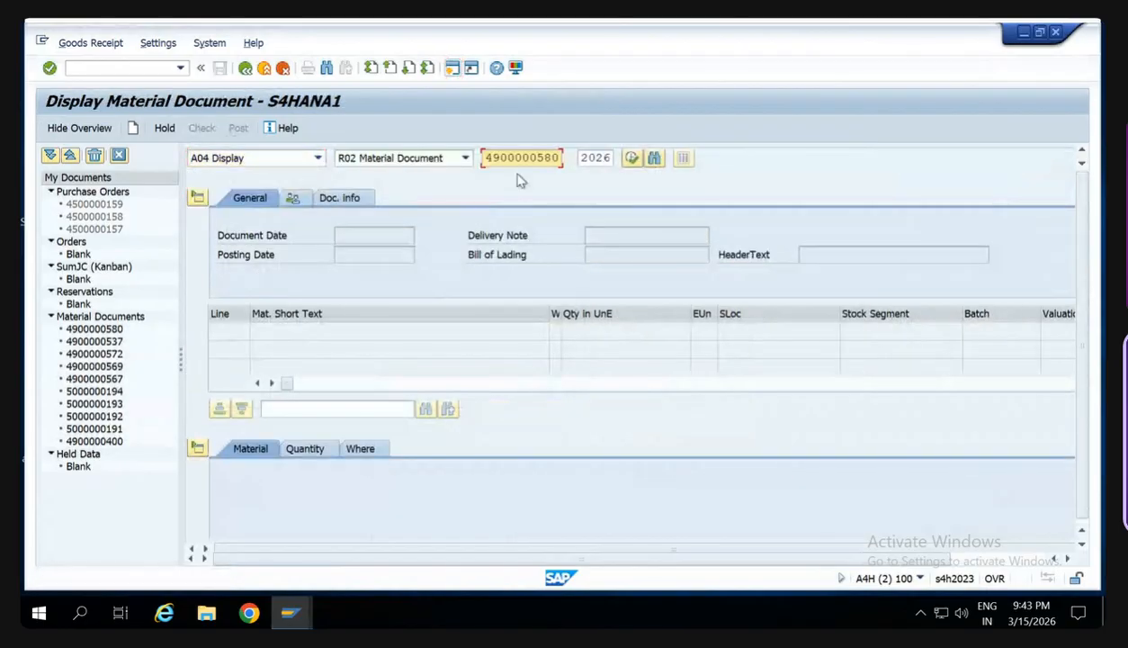
key("Return")
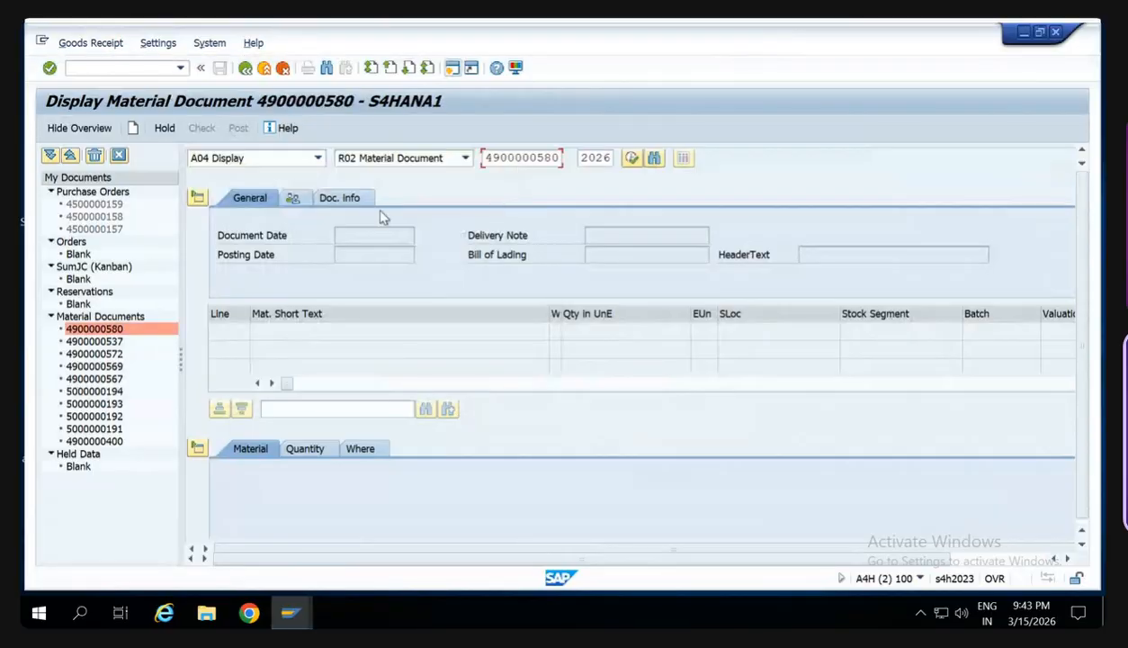
left_click(356, 200)
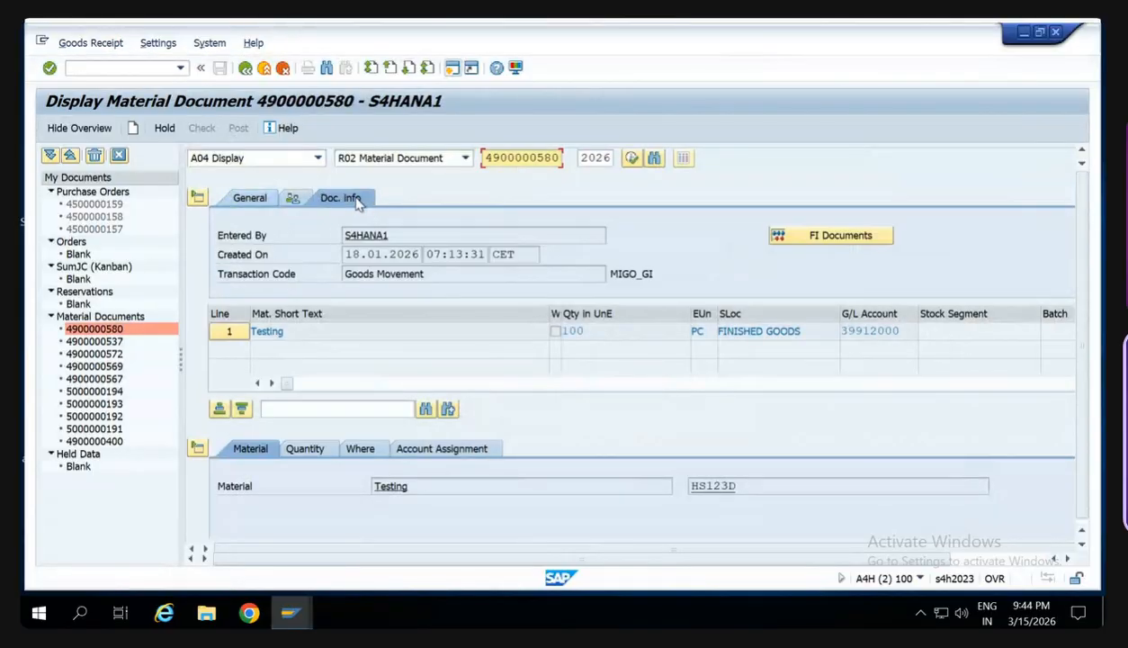
left_click(842, 240)
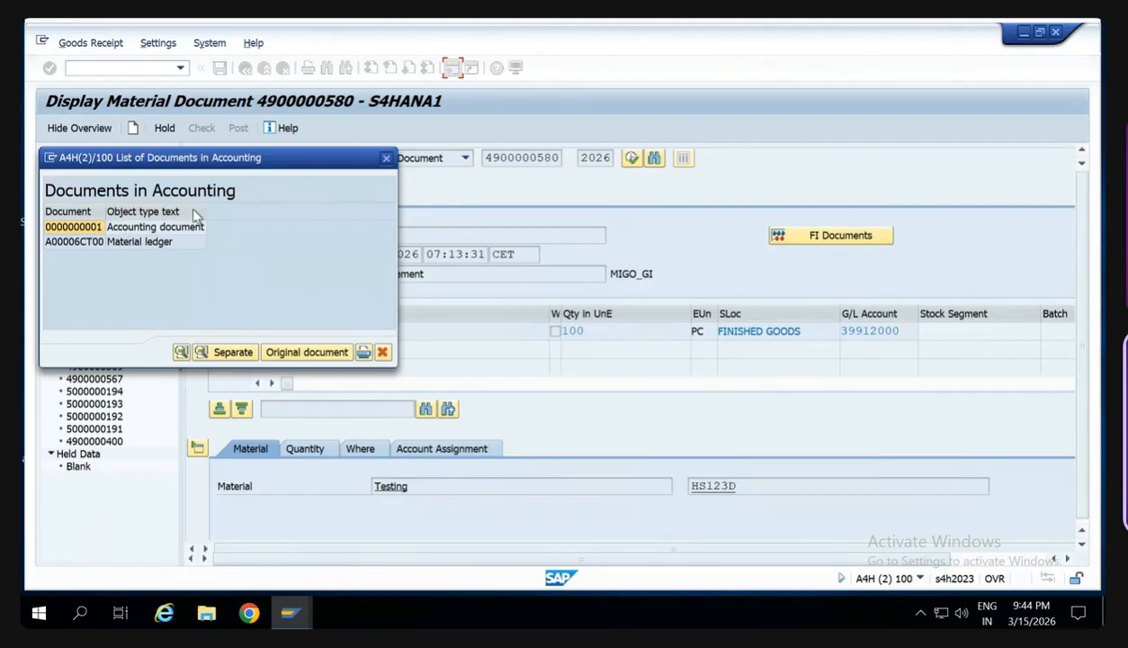
double_click(99, 228)
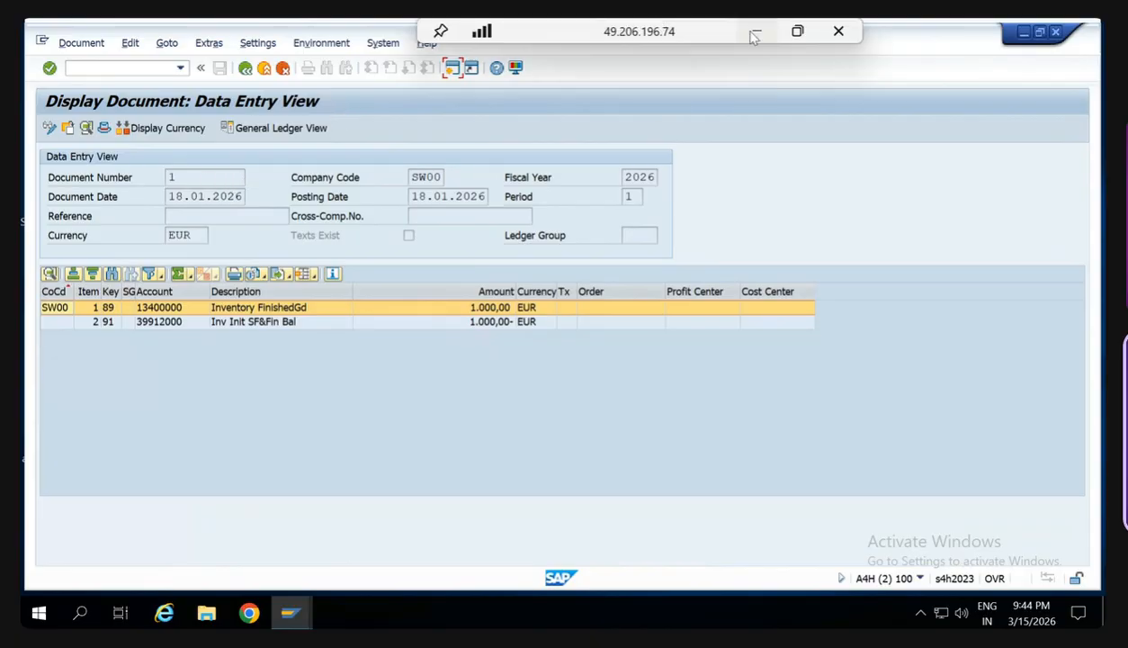
- Switch to the Google Meet call, admit the waiting guest, and return to the remote SAP session
left_click(748, 30)
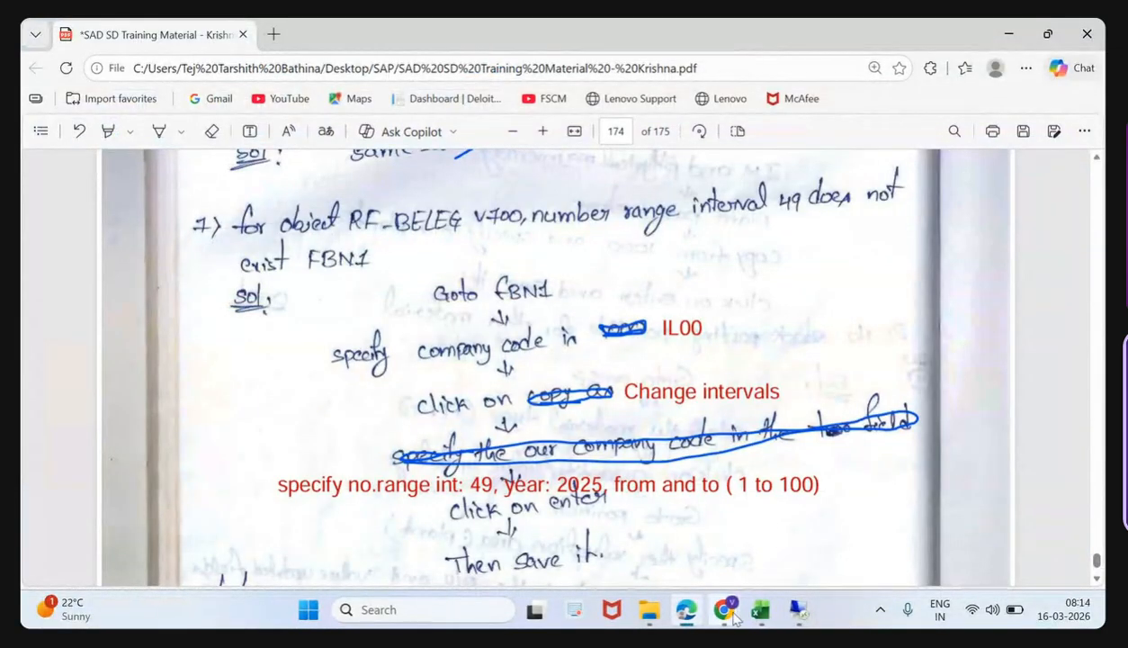
mouse_move(732, 610)
left_click(681, 555)
left_click(1008, 151)
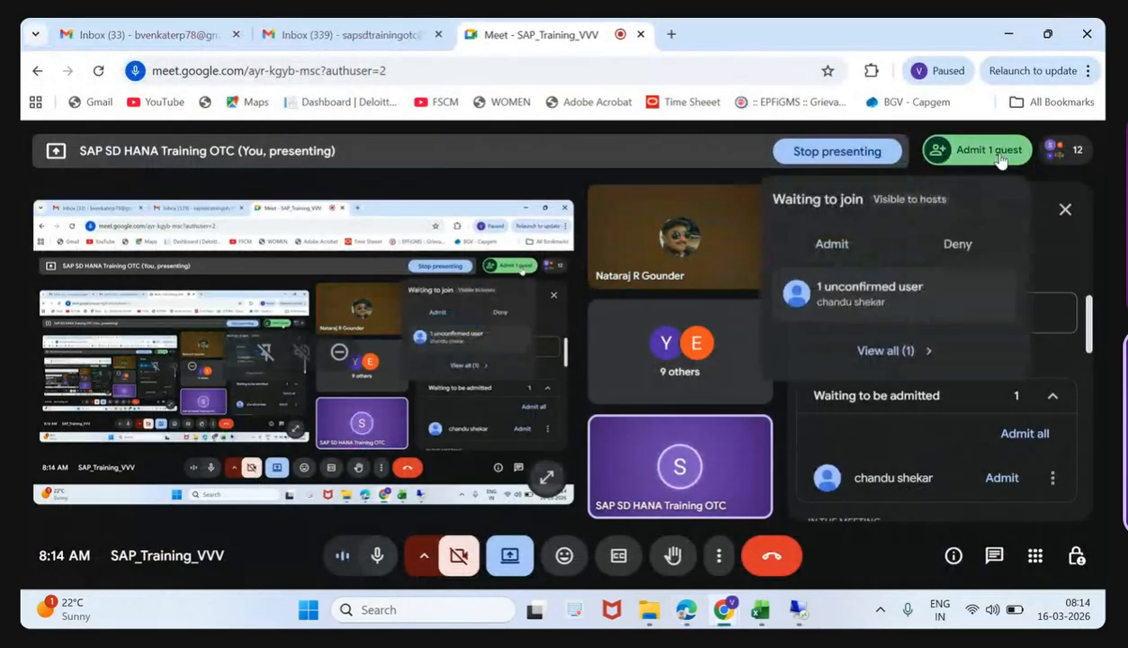
left_click(854, 253)
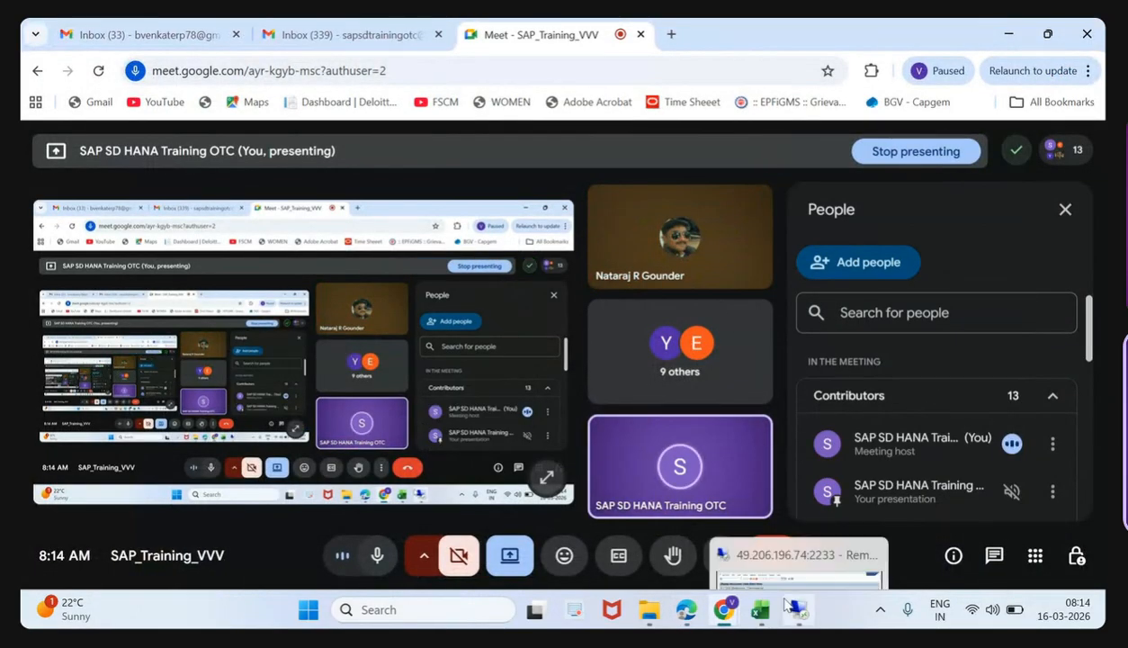
left_click(797, 610)
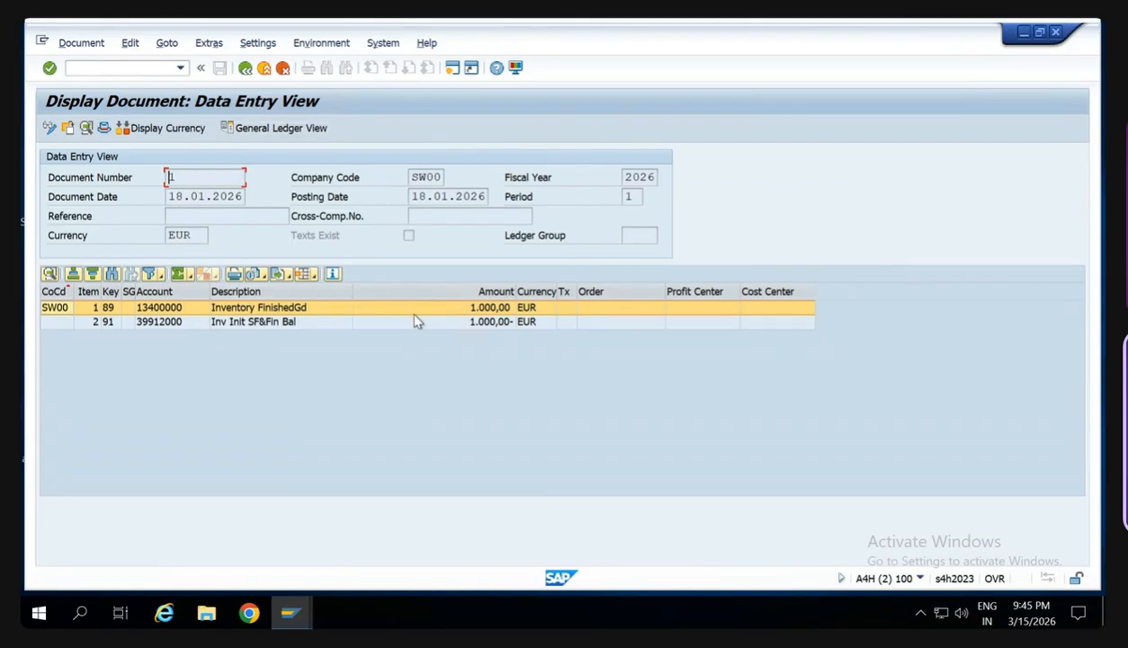
- Leave the accounting document, close the document list, and open the stock overview with transaction MMBE
left_click(245, 68)
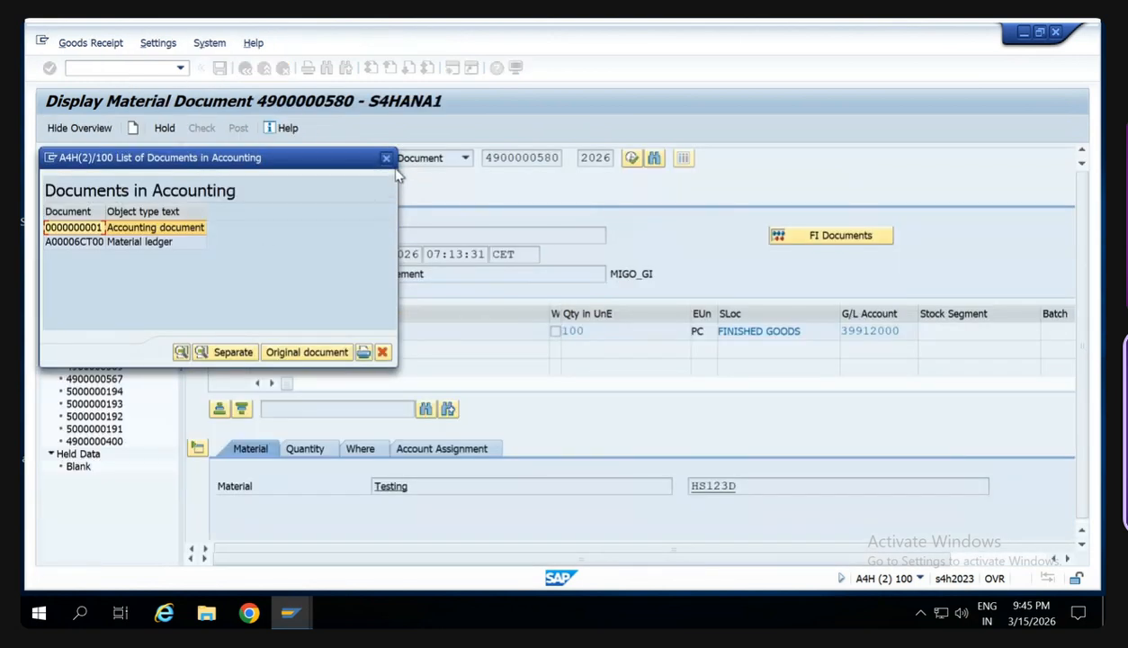
left_click(387, 159)
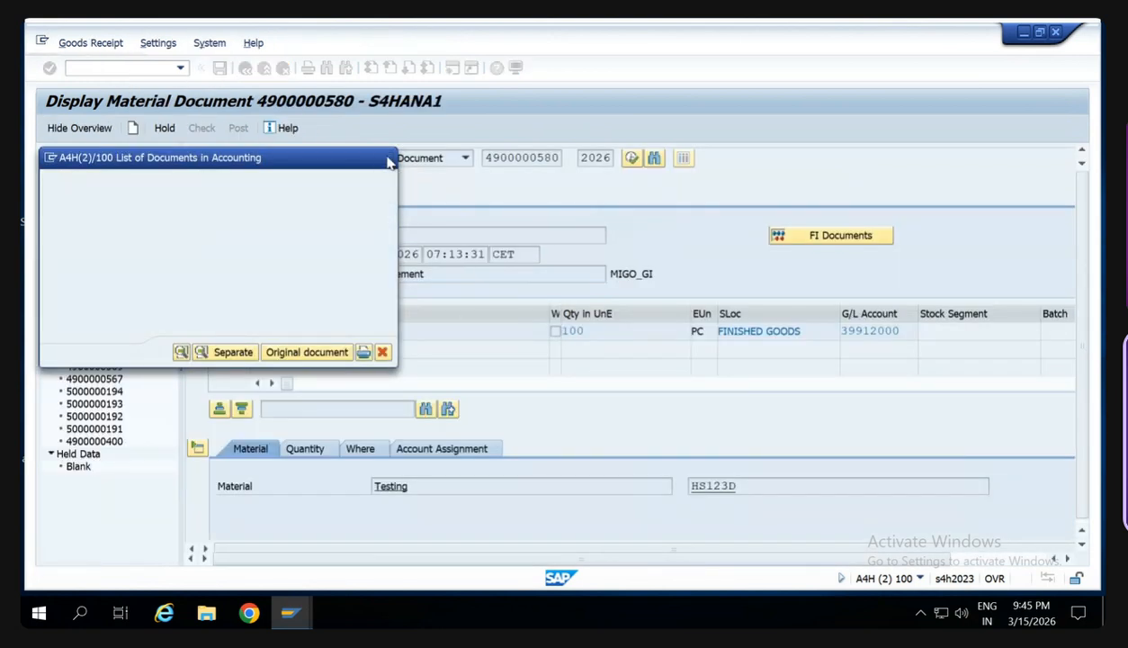
left_click(76, 72)
type("/nmmb")
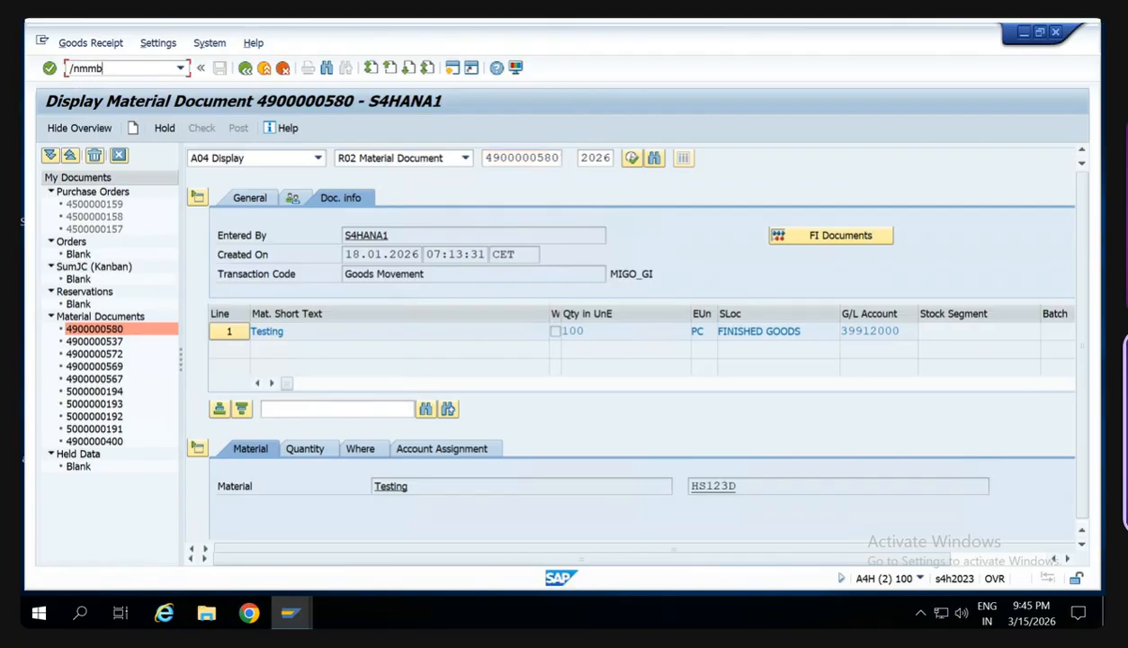
type("e")
key("Return")
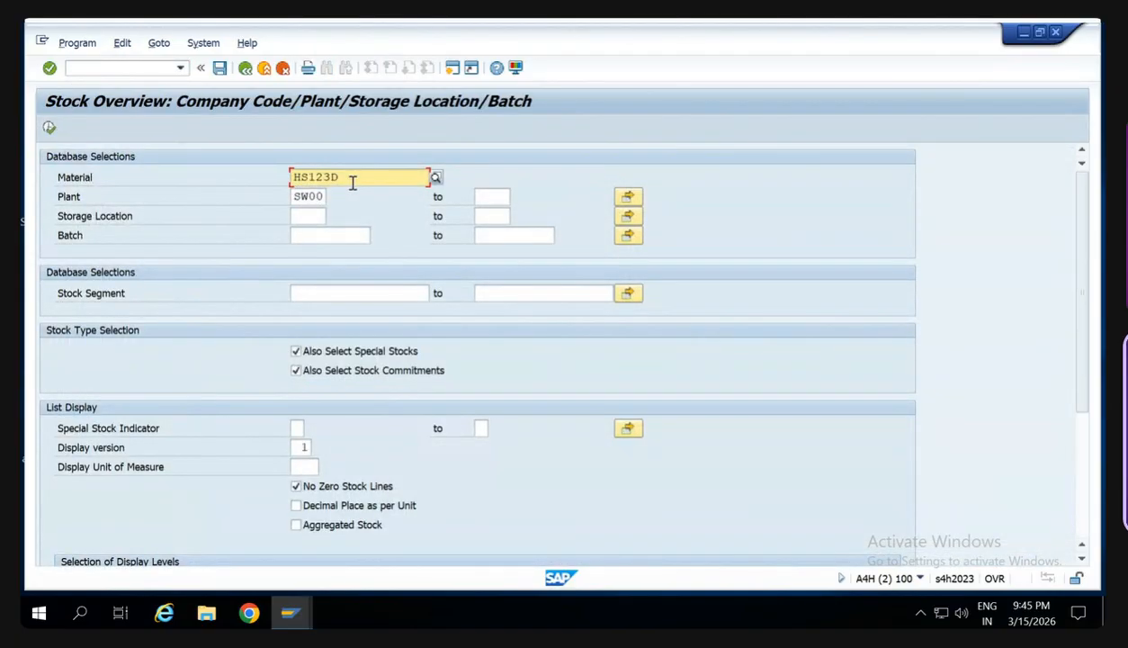
- Run the stock overview for material HS123D in plant SW00 and examine unrestricted-use stock at company code, plant and storage location level
left_click(50, 127)
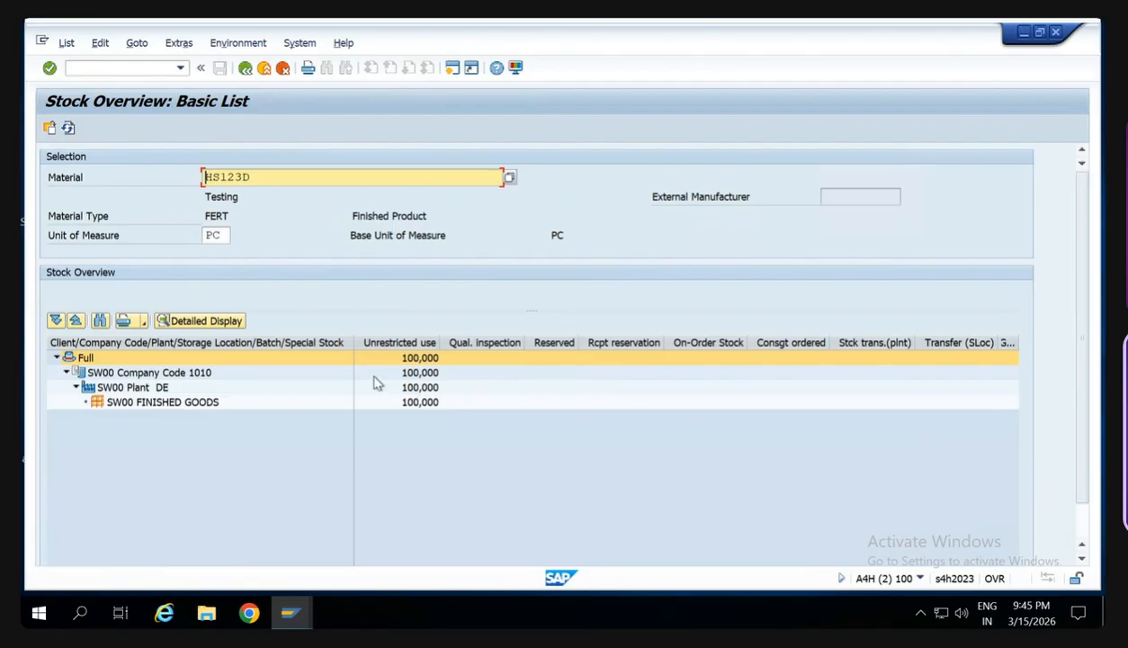
left_click(410, 404)
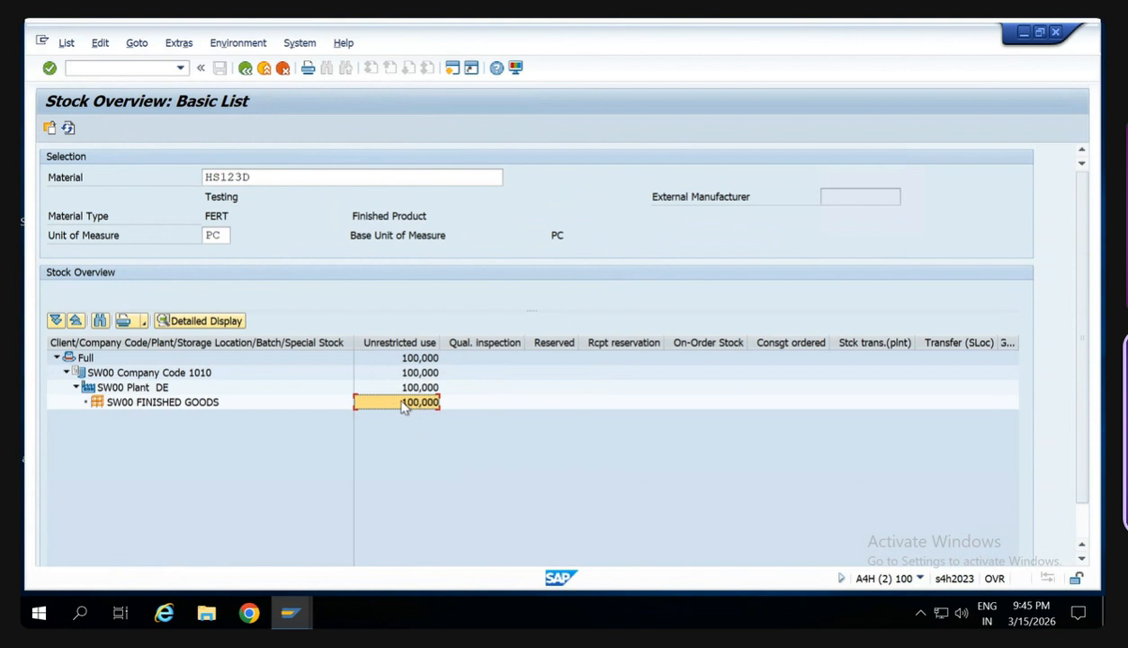
left_click(86, 357)
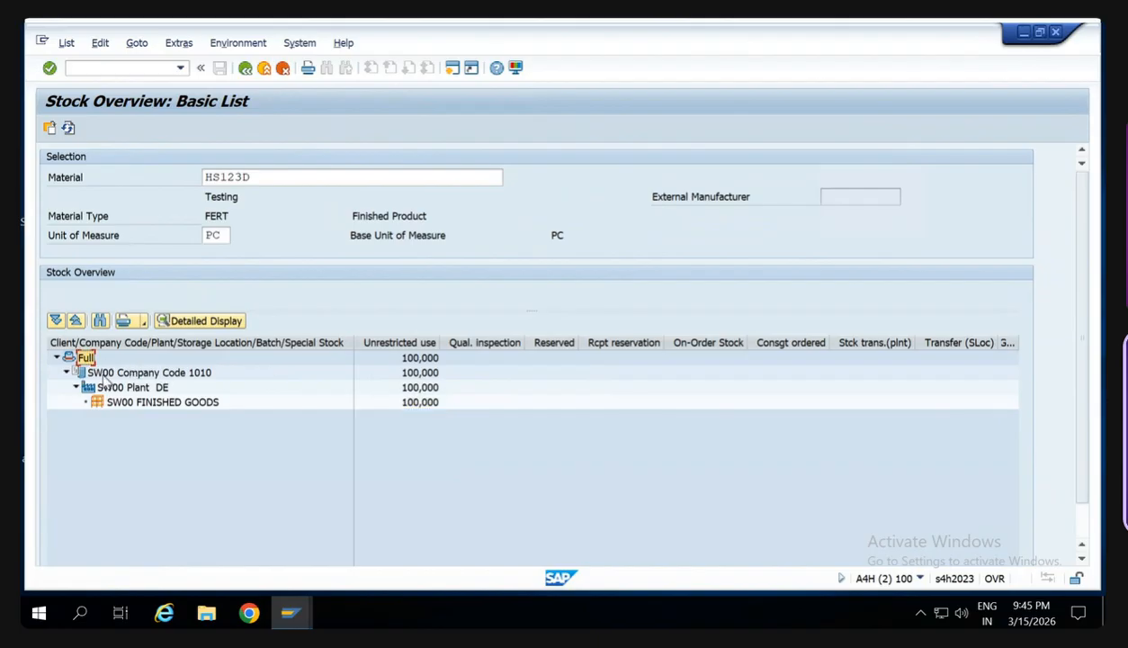
left_click(106, 376)
left_click(113, 387)
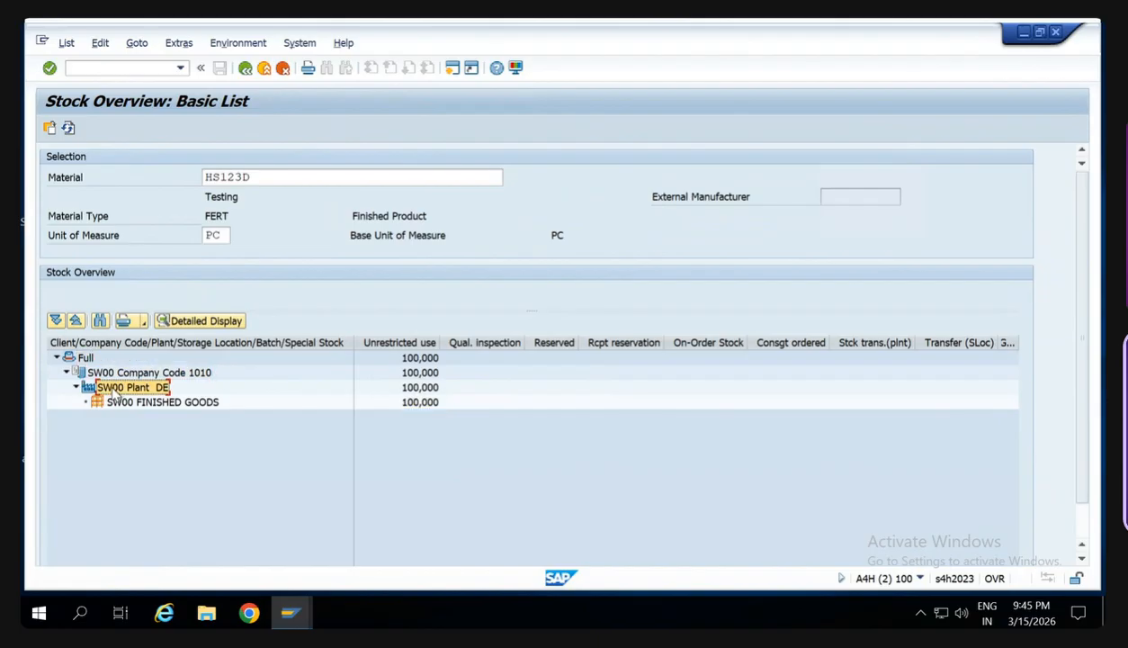
left_click(139, 405)
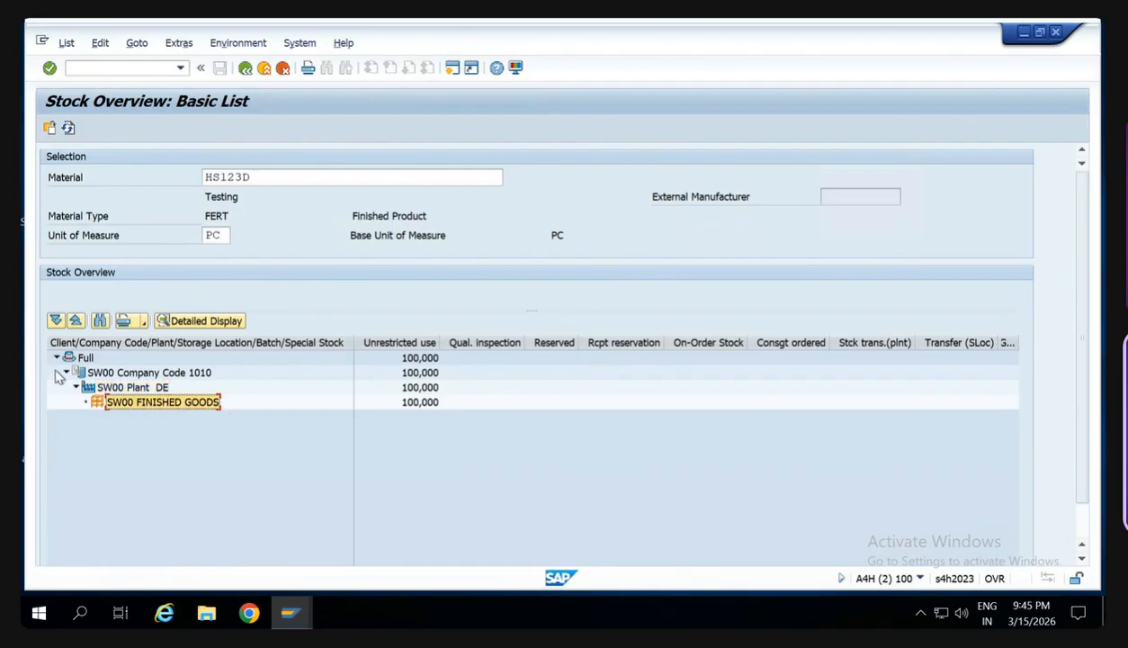
left_click(421, 405)
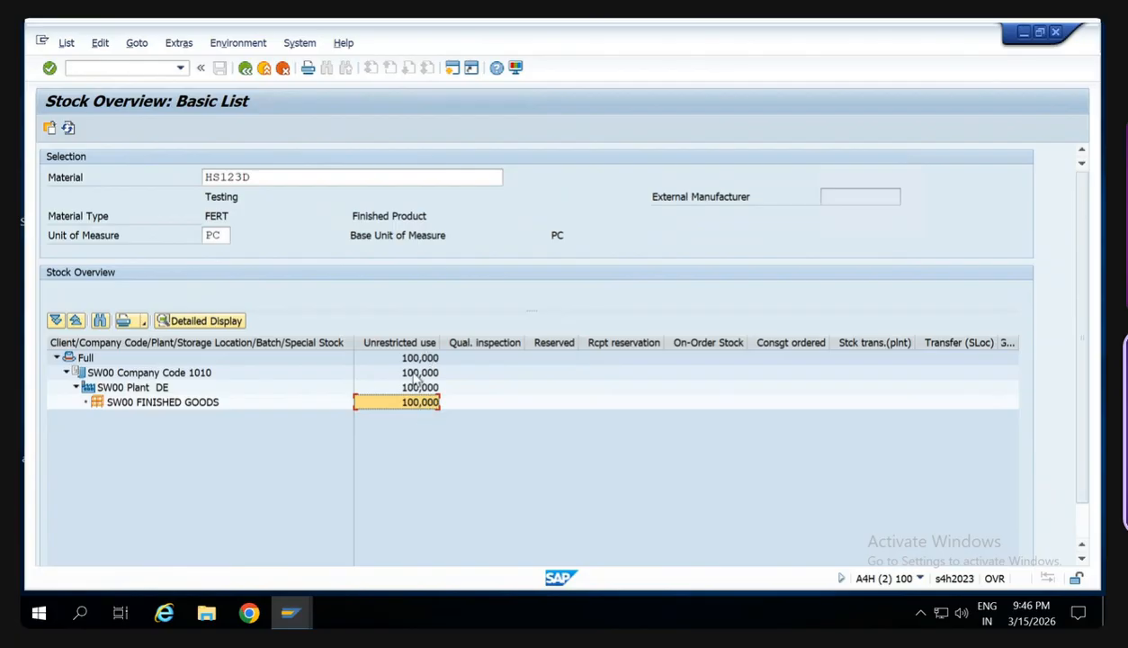
- Switch to the sales order session, open transaction MIGO, and select A01 Goods Receipt as the operation
key("alt+Tab")
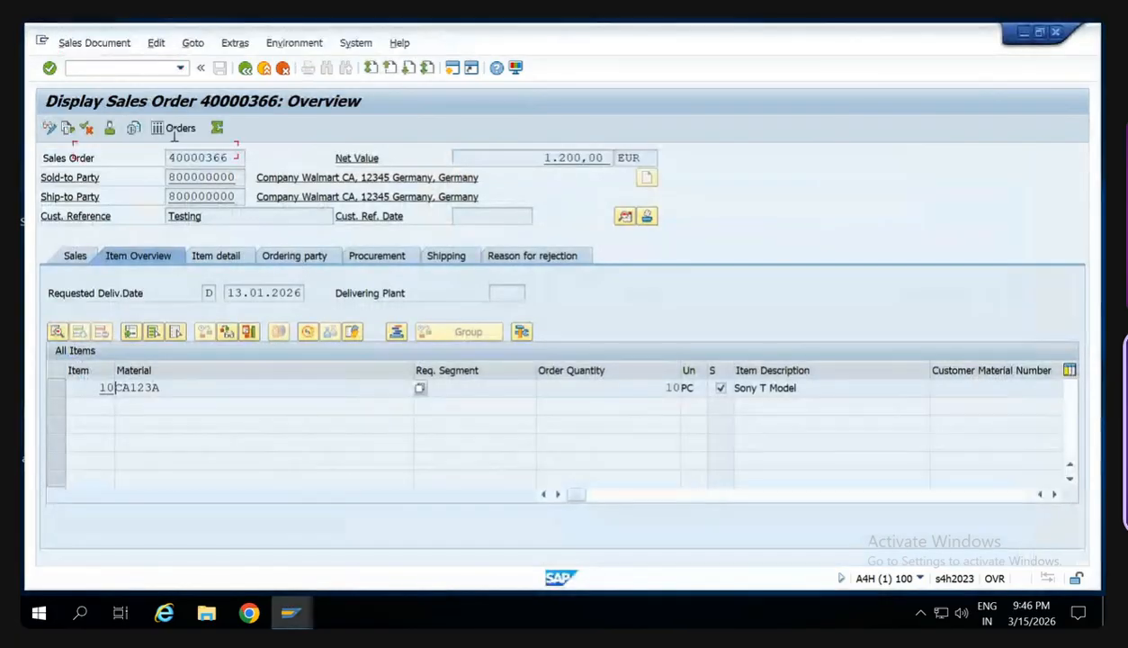
left_click(131, 68)
type("/nmi")
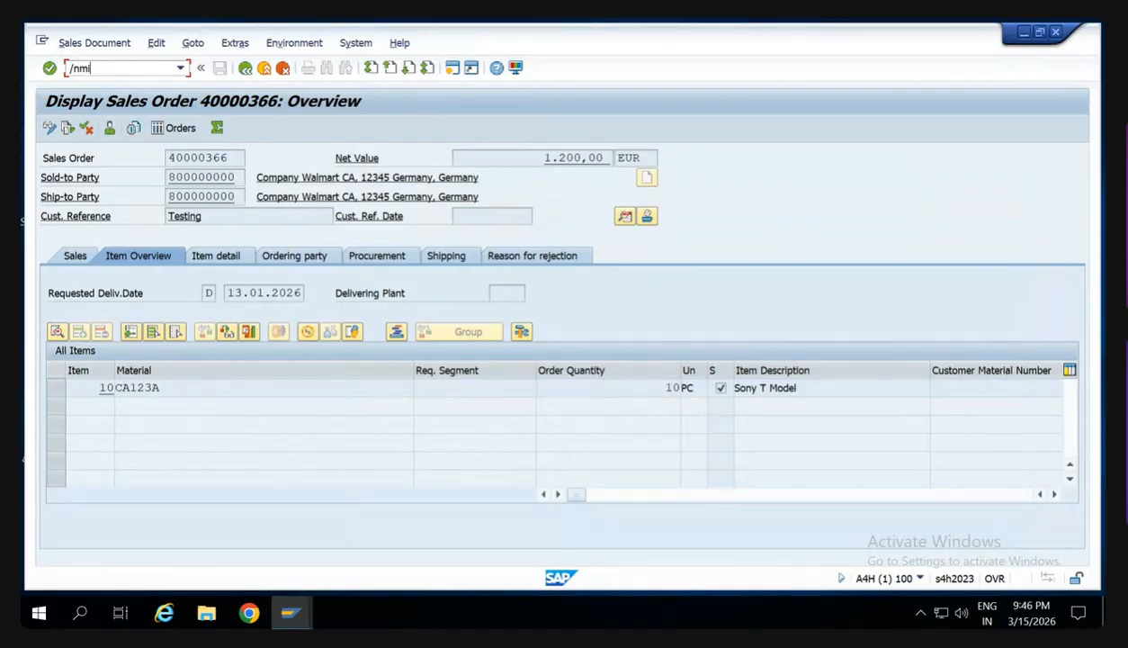
type("go")
key("Return")
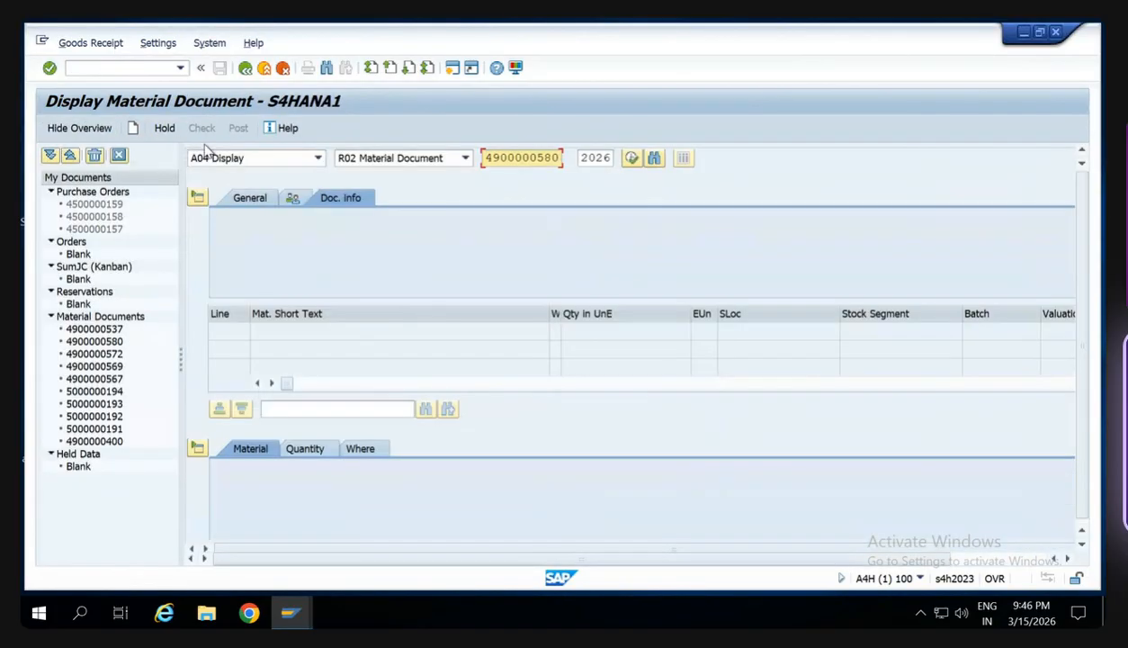
left_click(290, 165)
left_click(261, 173)
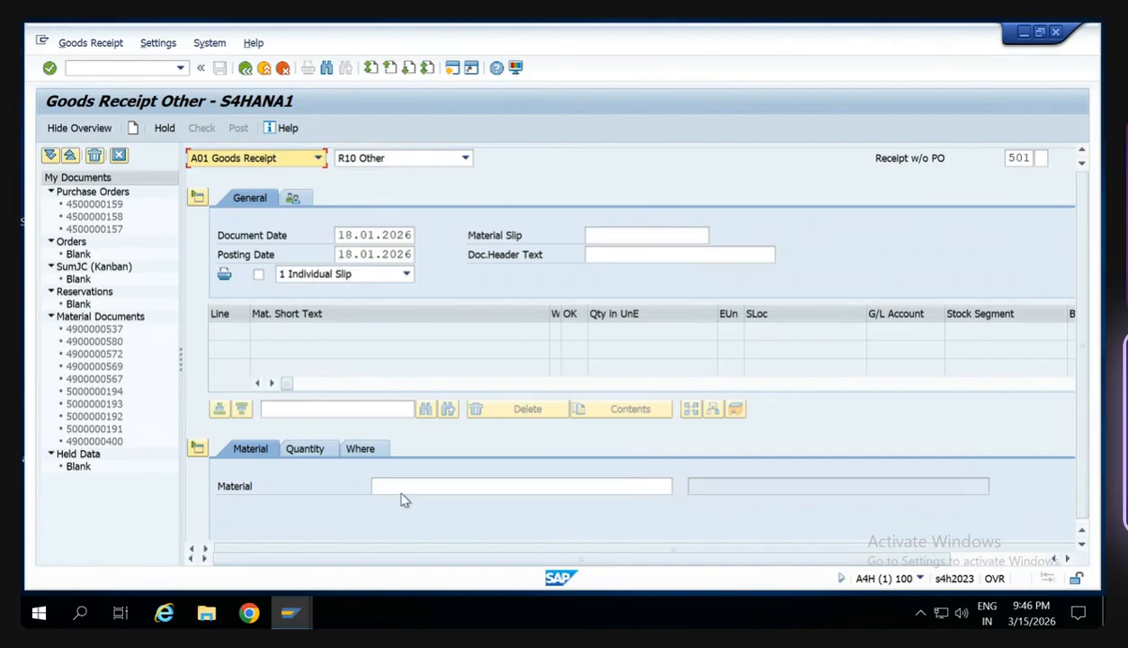
- Enter material HS123D with a quantity of 100 as the goods receipt item
left_click(401, 490)
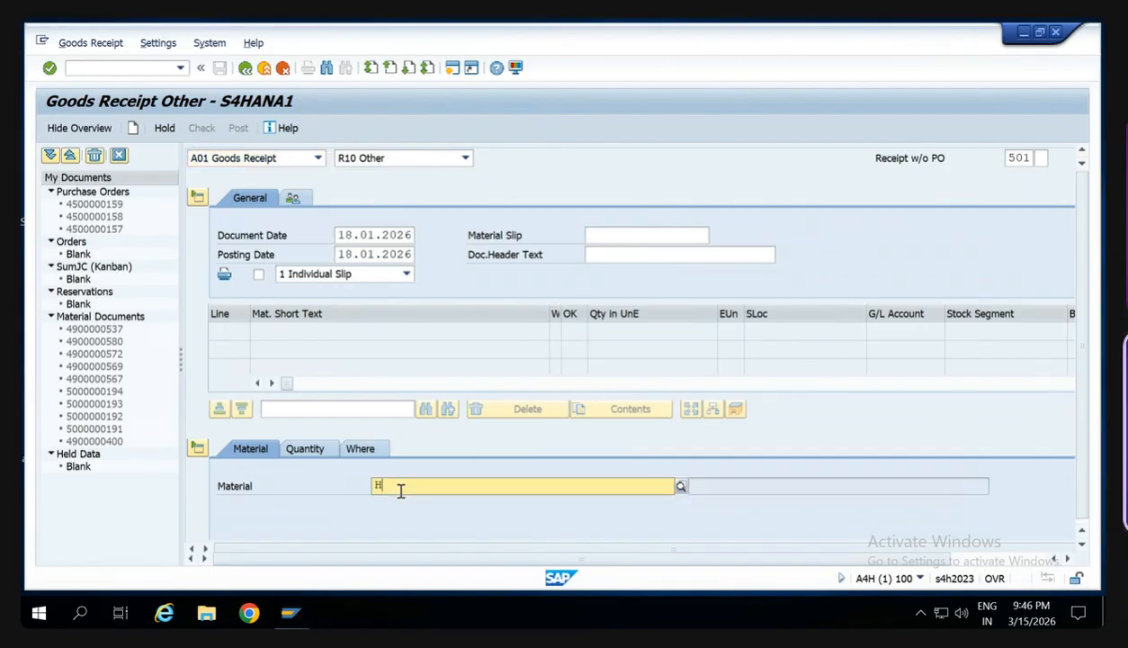
type("HS123D")
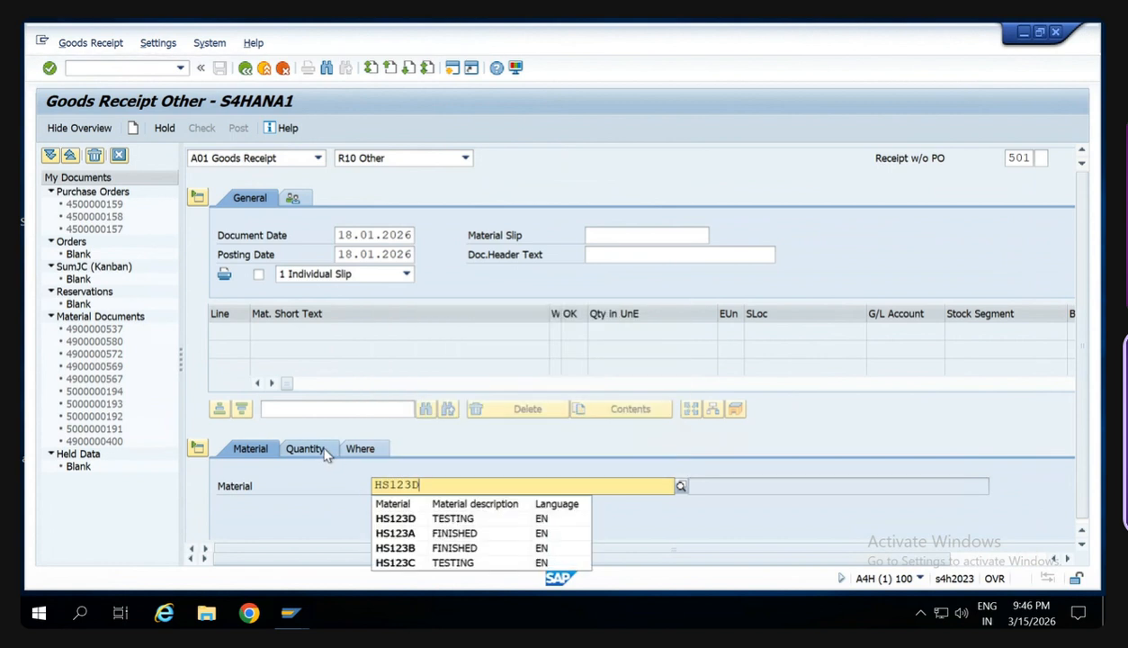
left_click(324, 450)
type("100")
key("Return")
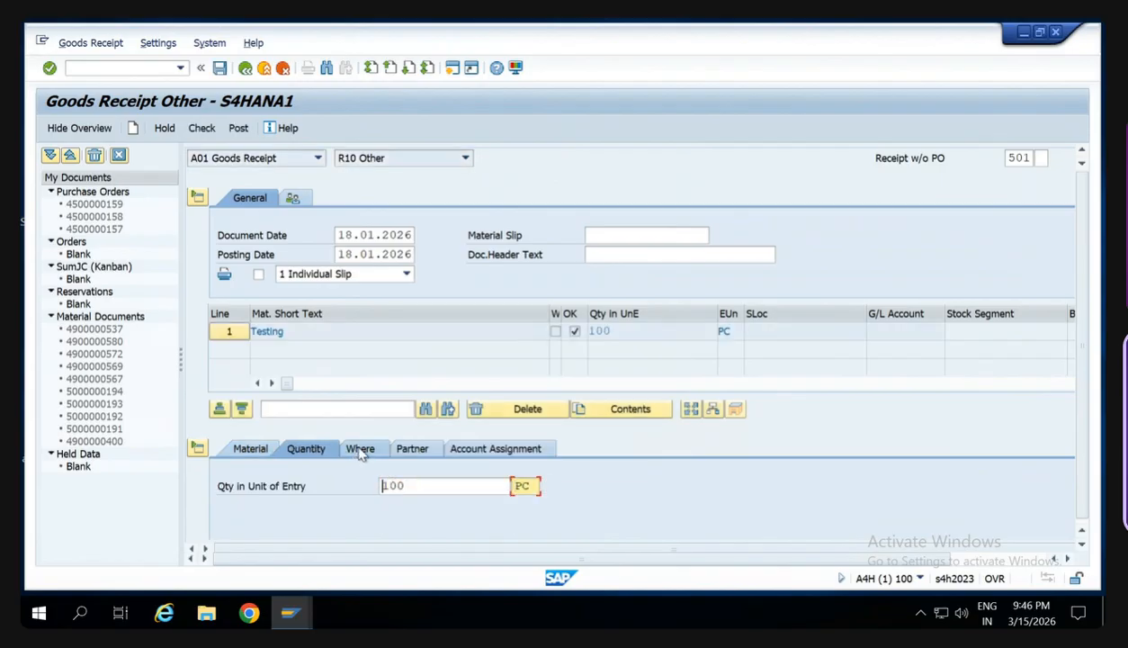
- Assign movement type 561, plant SW00 and the SW00 finished goods storage location to the goods receipt item
left_click(360, 448)
type("561")
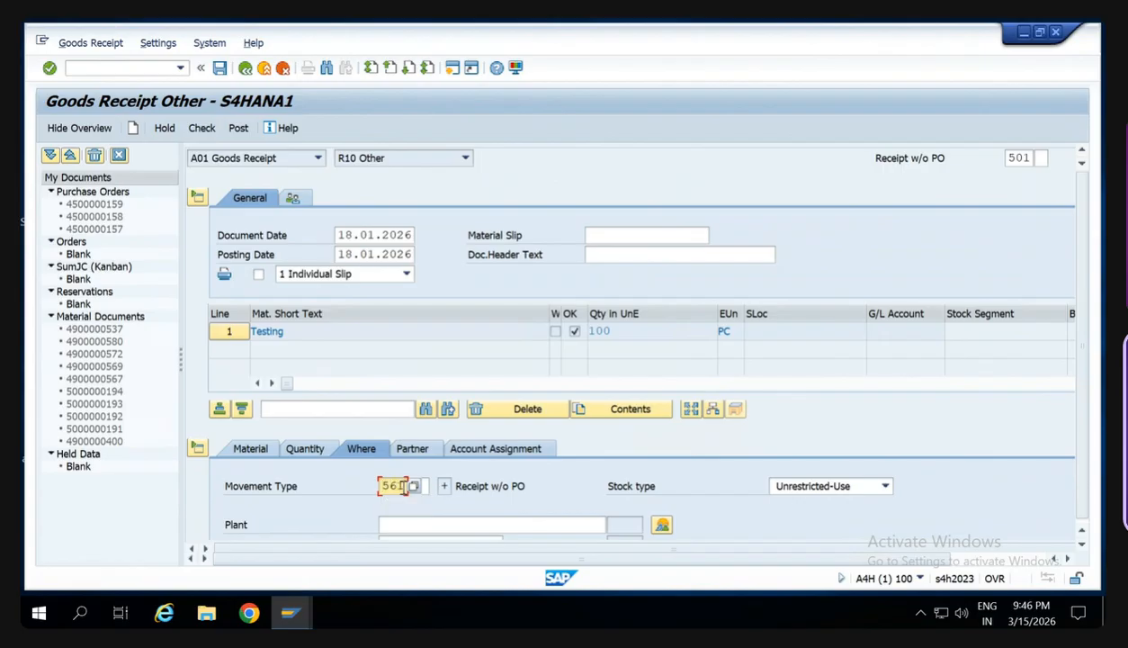
left_click(412, 529)
type("SW00")
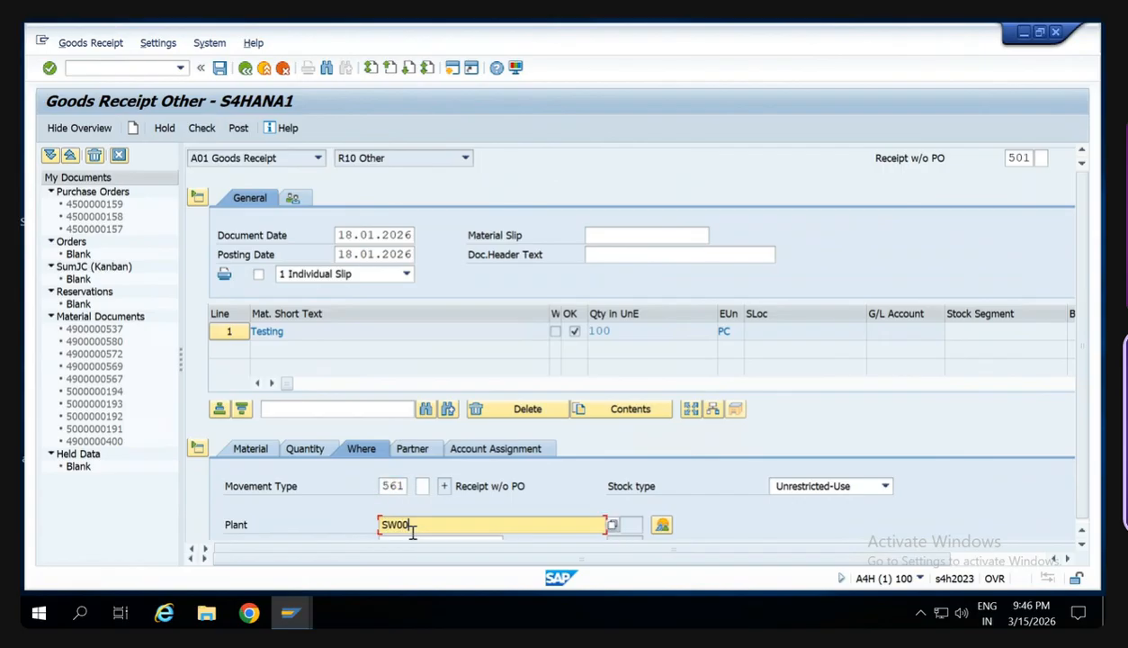
key("Return")
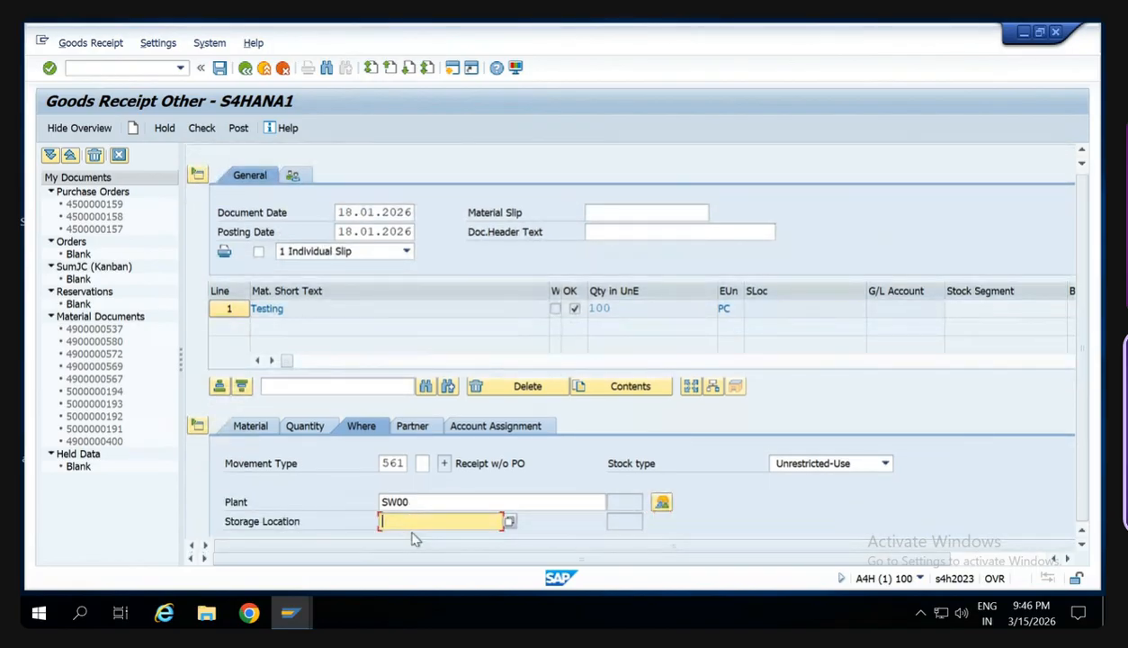
type("SW")
left_click(414, 537)
key("Return")
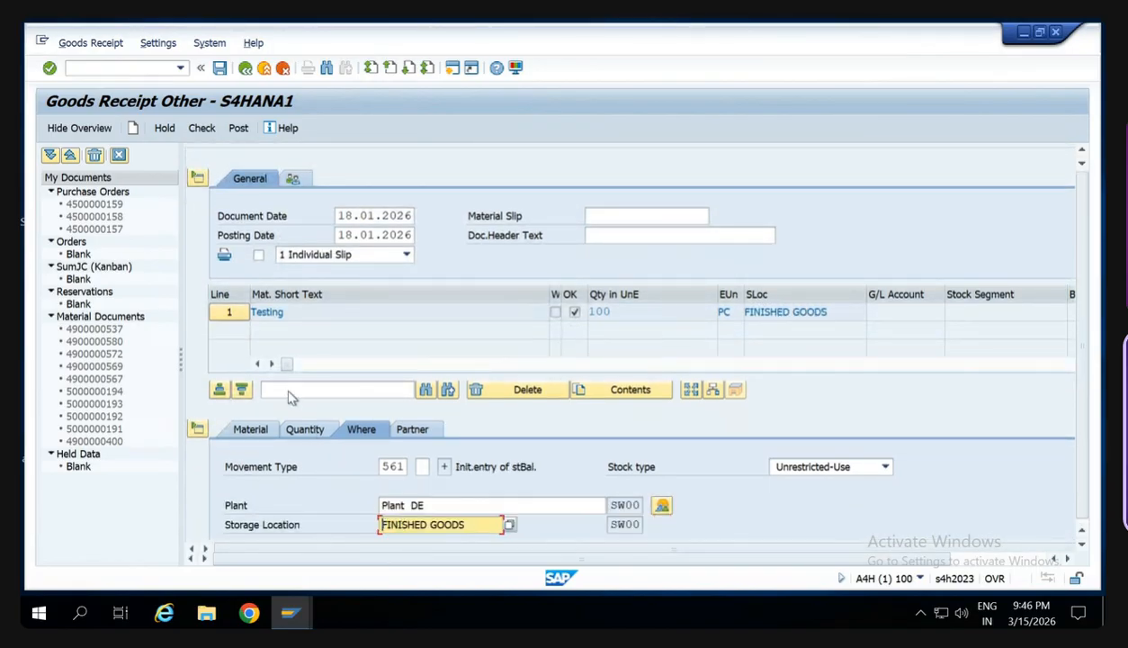
- Check and post the goods receipt, and refresh the stock overview of HS123D in the other session
left_click(201, 128)
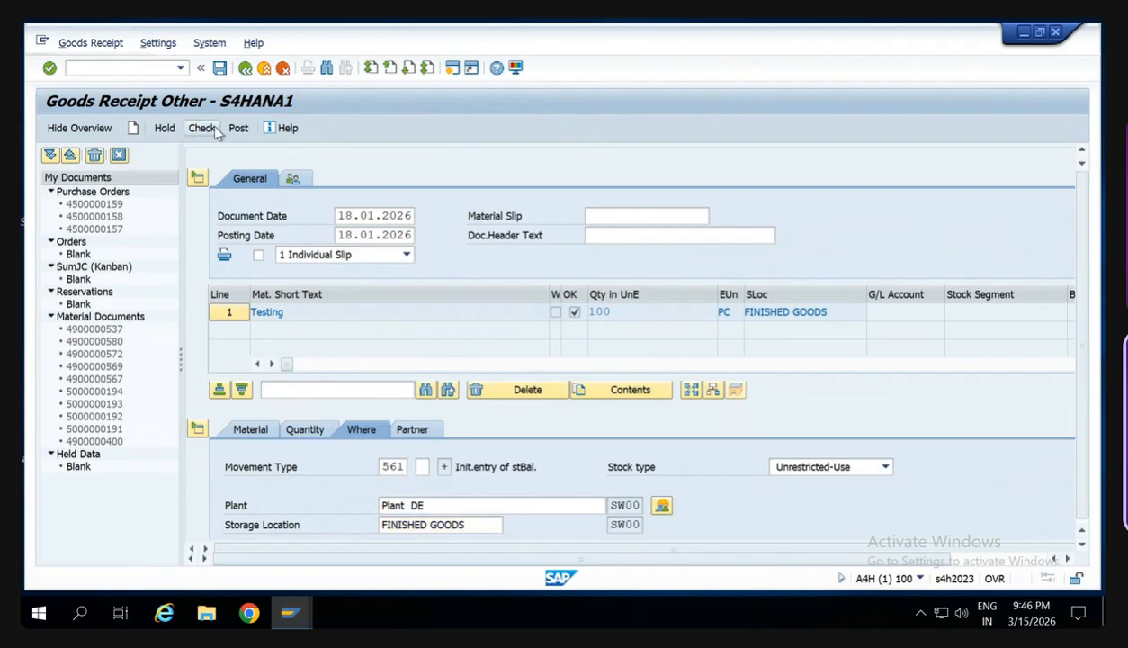
left_click(237, 130)
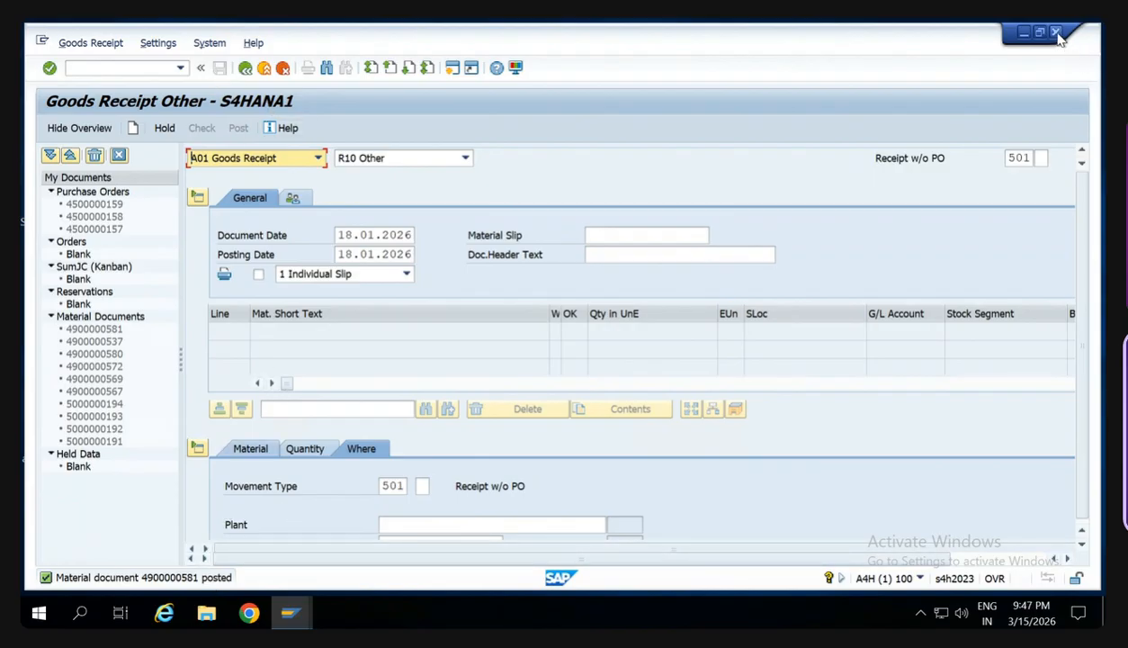
left_click(1029, 31)
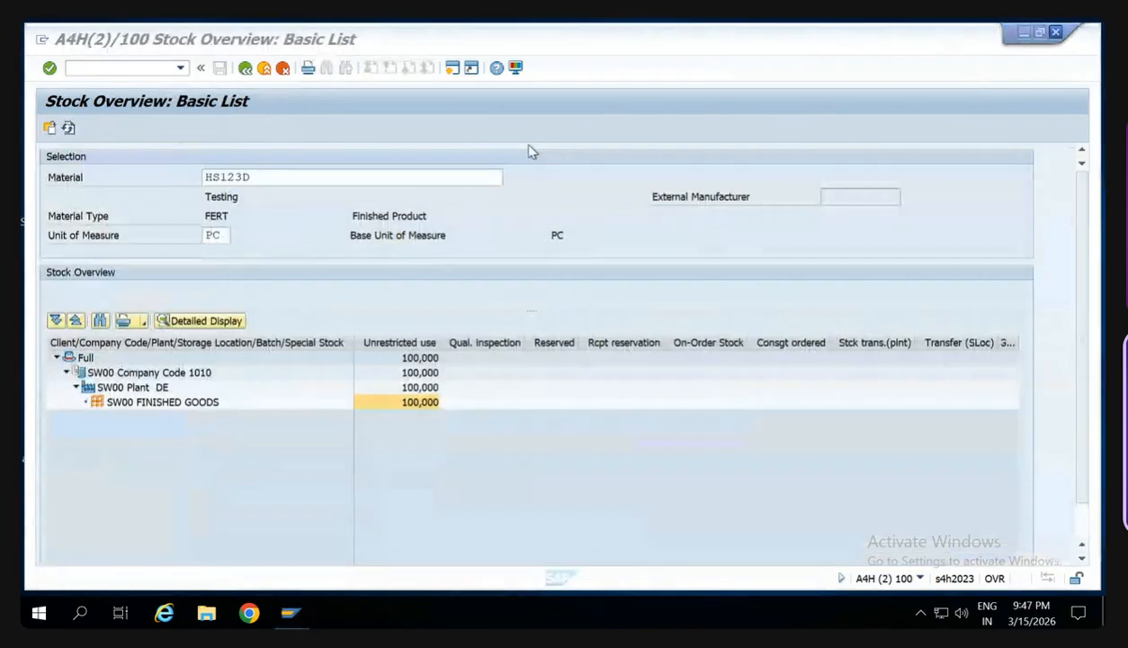
left_click(68, 129)
left_click(68, 130)
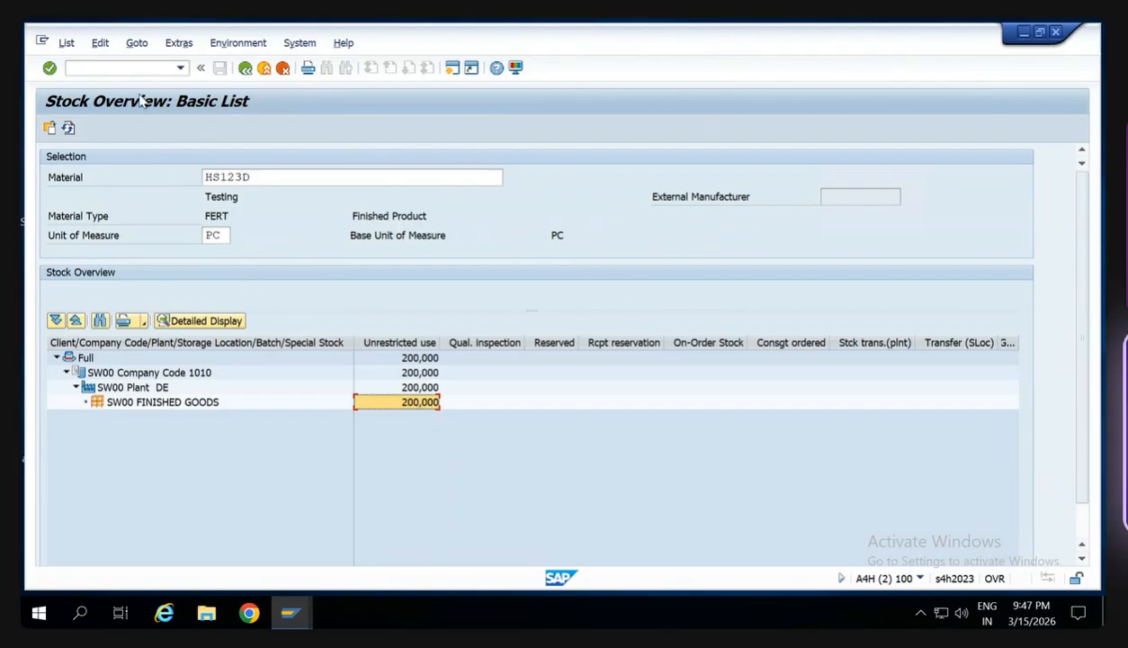
left_click(129, 69)
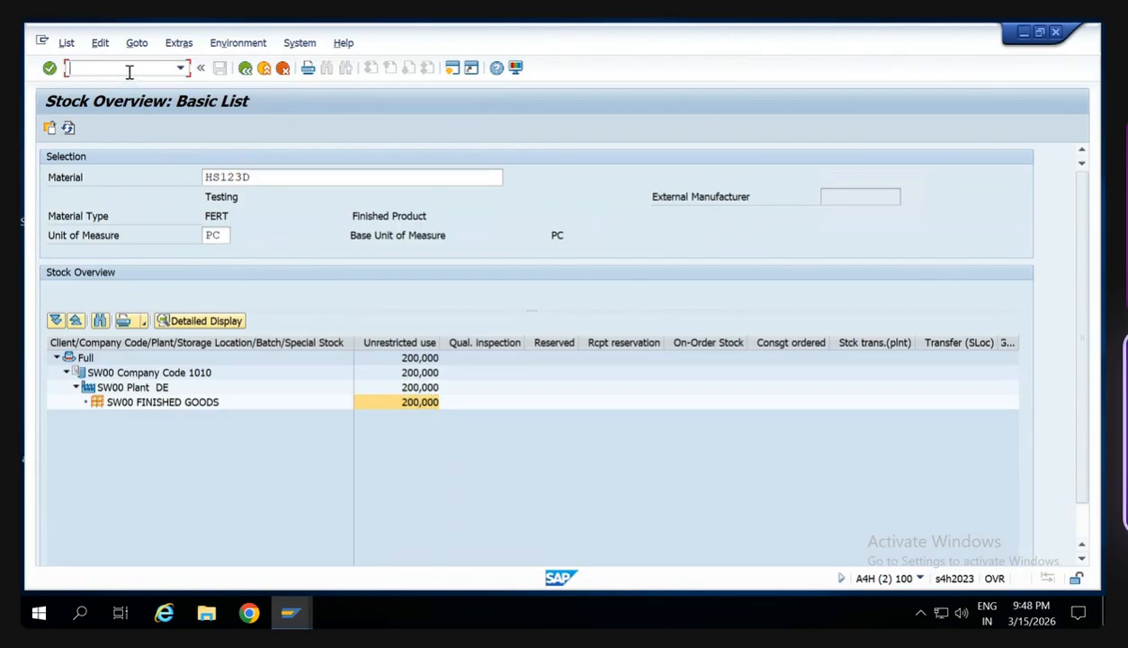
type("/o")
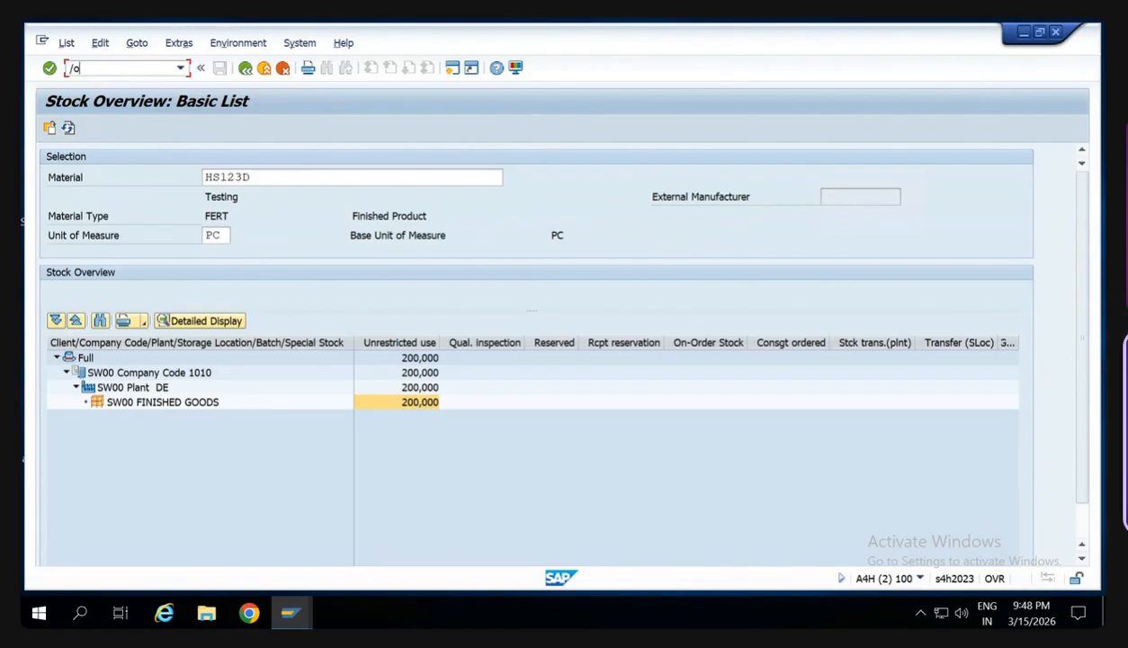
key("BackSpace")
key("BackSpace")
left_click(418, 405)
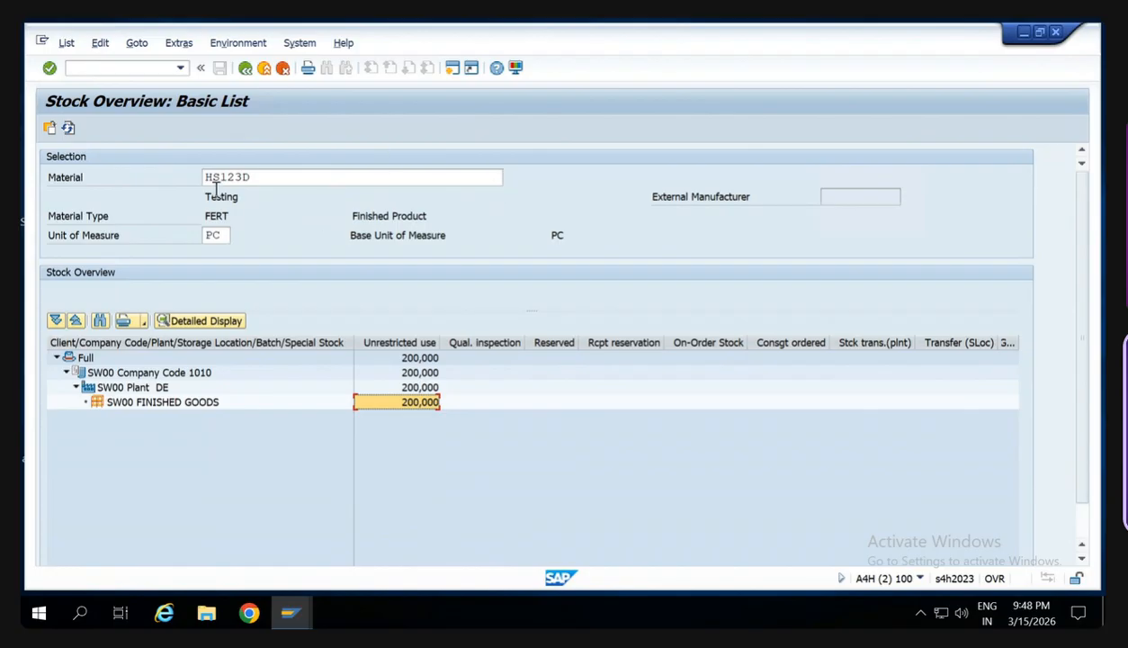
- Leave the stock overview with the /n command and return to the SAP Easy Access screen
left_click_drag(255, 180, 202, 177)
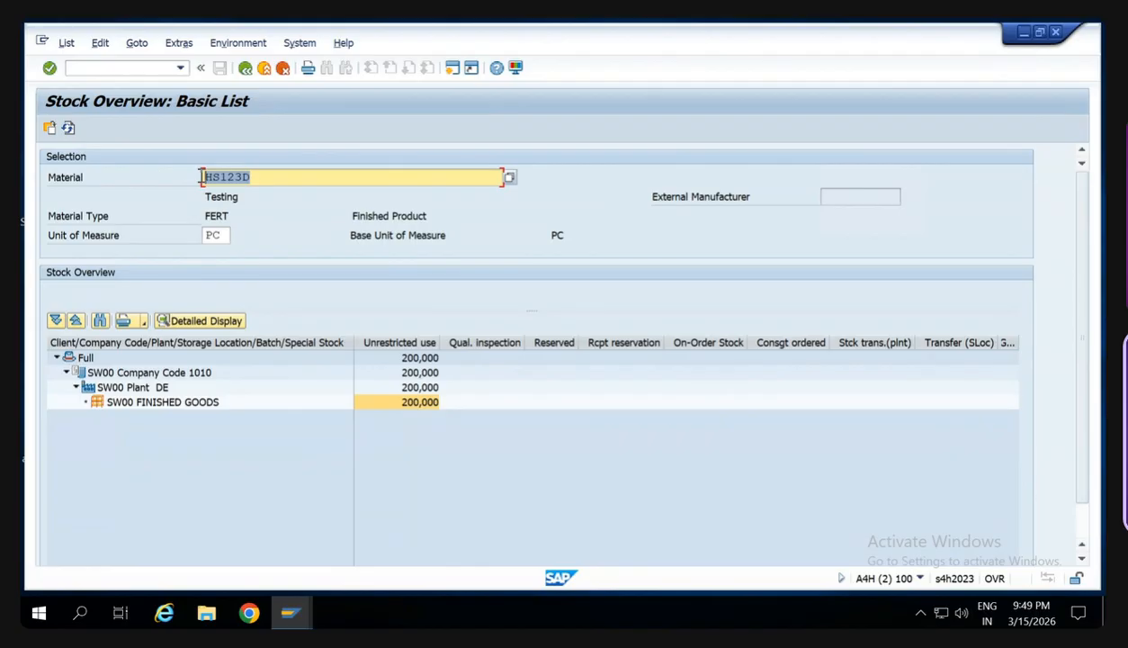
left_click(156, 72)
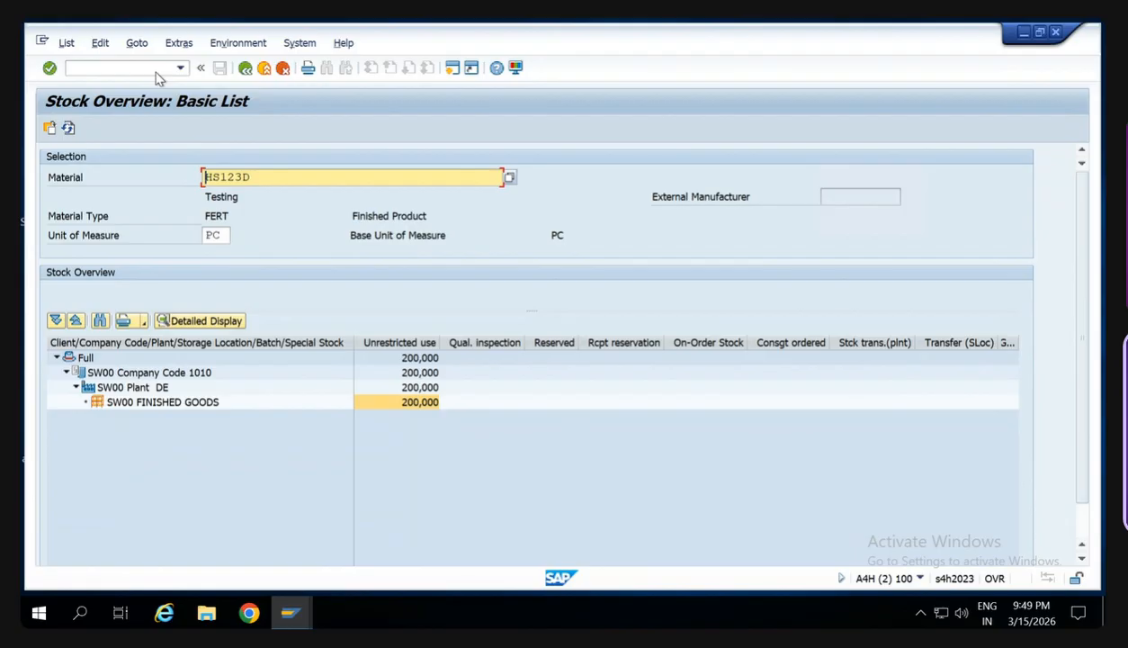
type("/n")
left_click(149, 70)
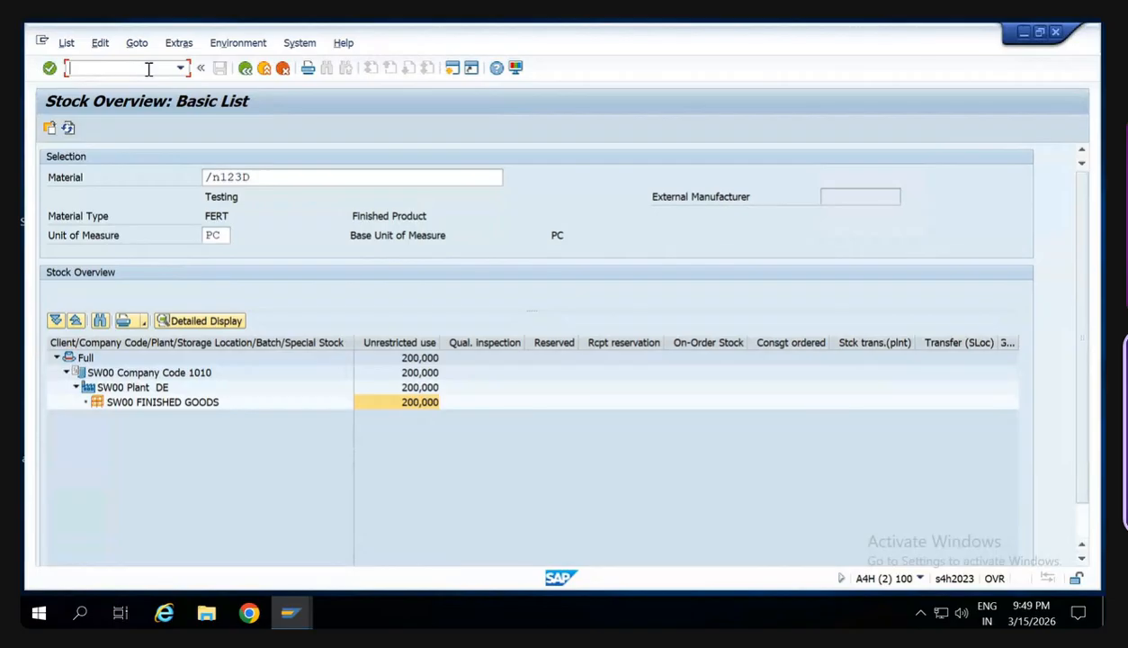
mouse_move(652, 27)
type("/n")
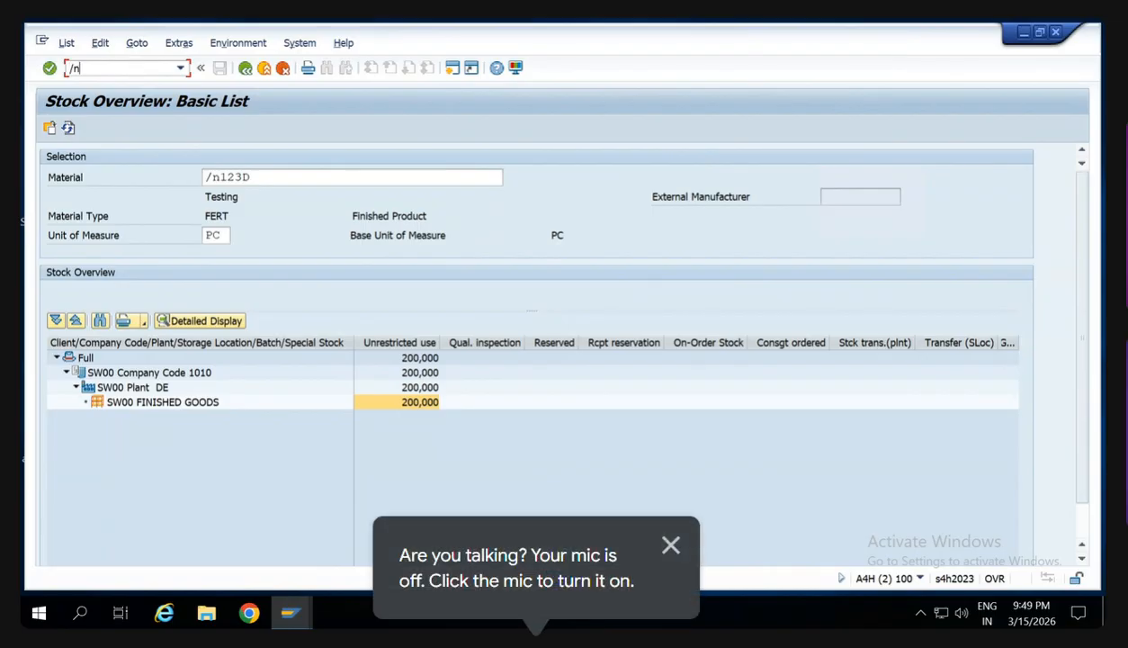
key("Return")
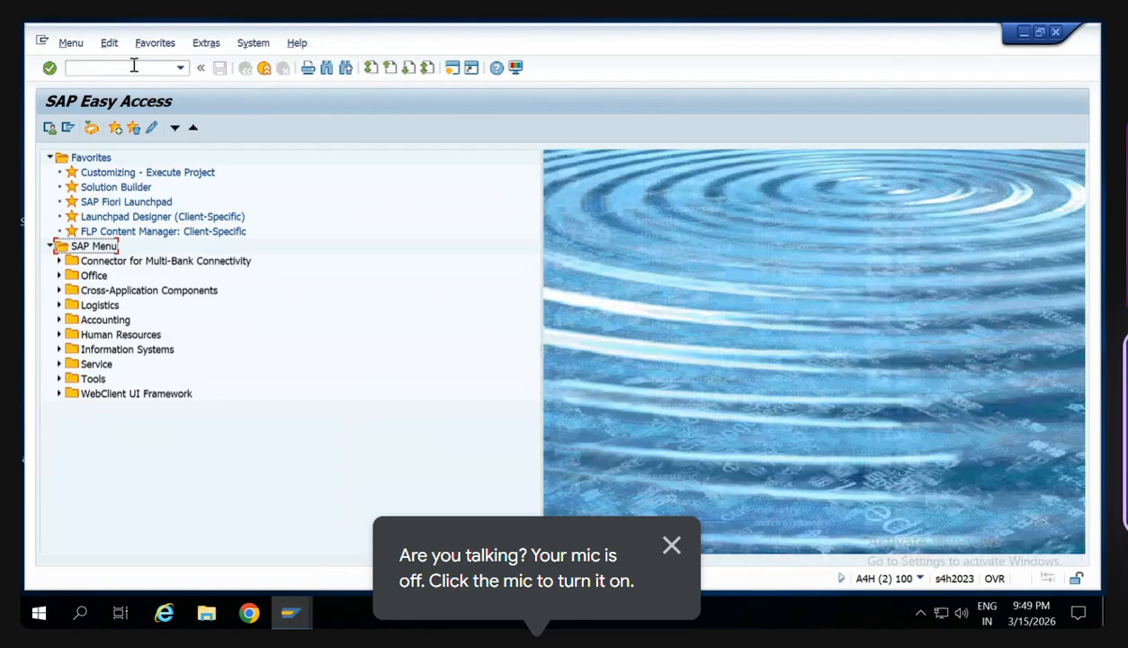
- Minimize the remote SAP session and close the People list in the Google Meet call
left_click(295, 621)
left_click(345, 541)
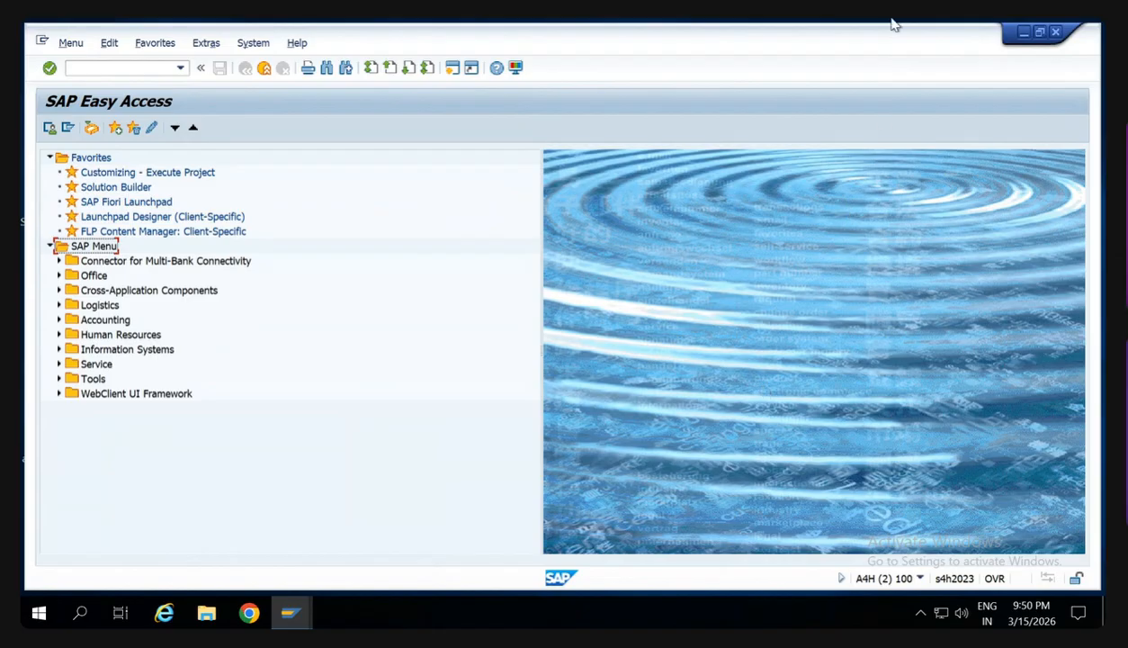
mouse_move(892, 21)
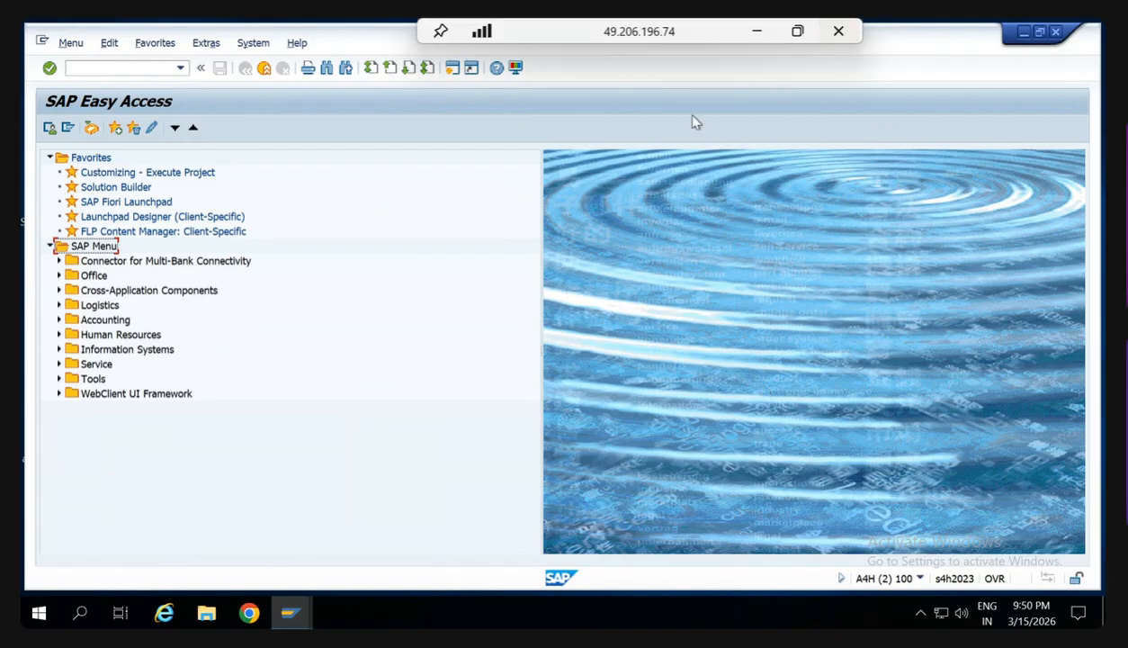
left_click(760, 29)
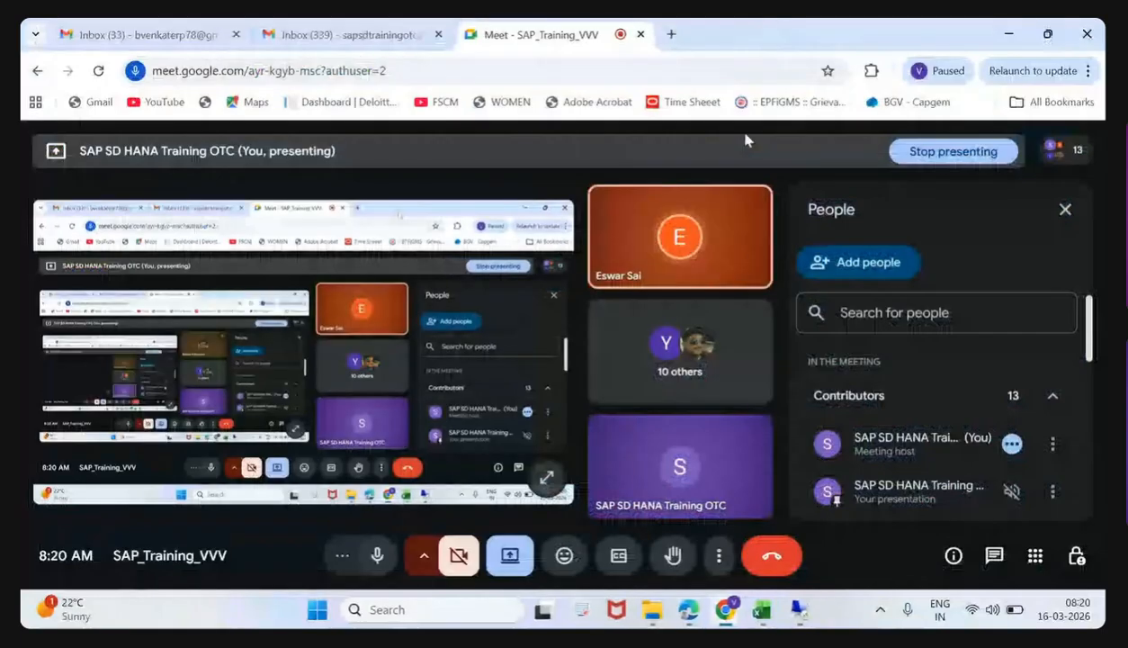
left_click(1064, 215)
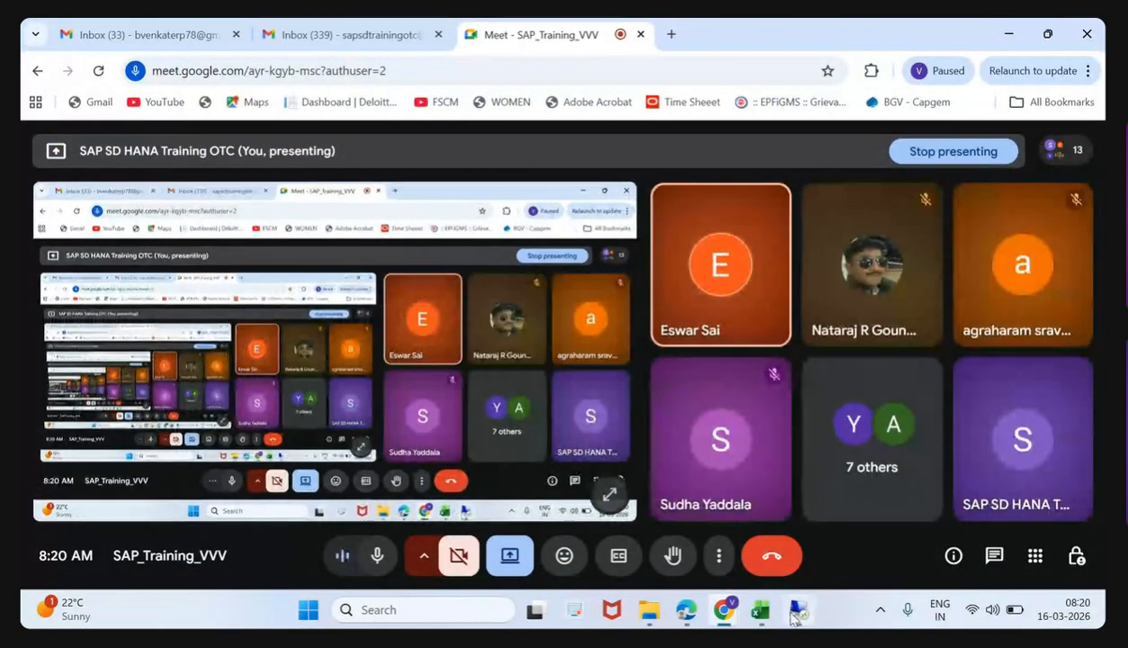
- Switch to the remote SAP session on system SI3 and hide the screen-sharing notice
left_click(797, 610)
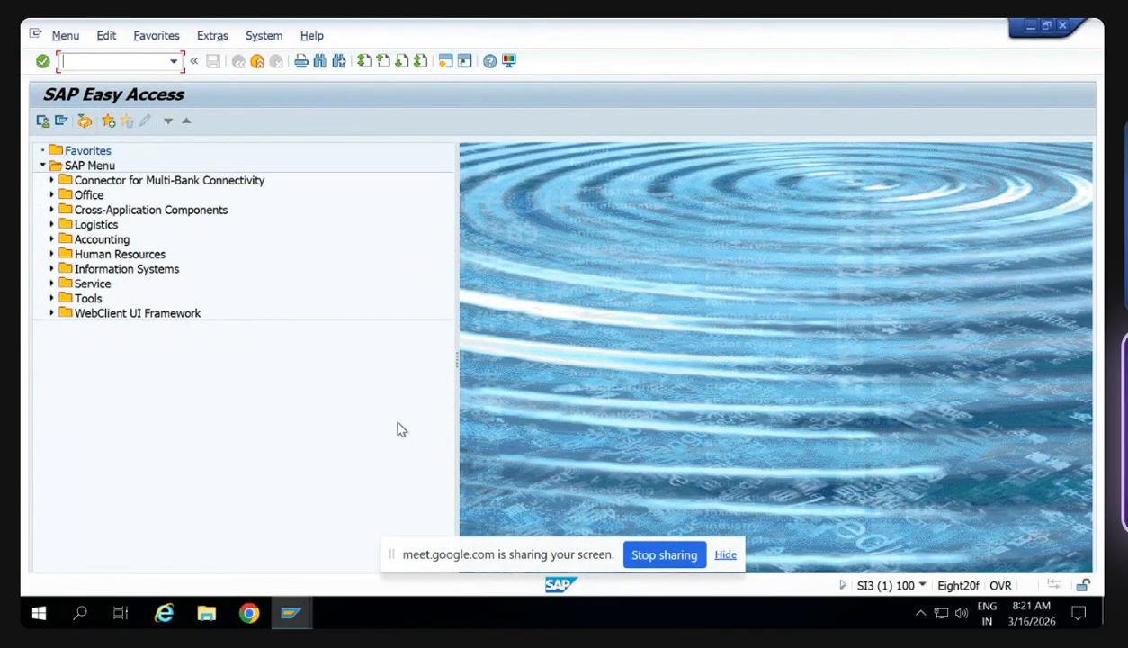
left_click(725, 555)
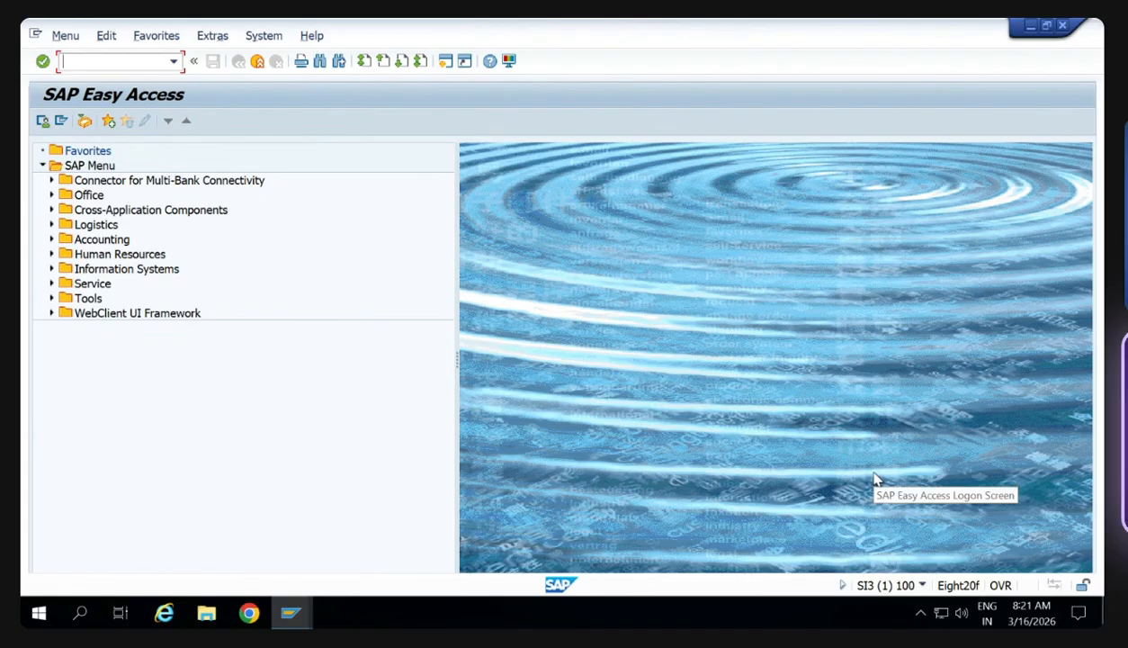
- Examine the SI3 session's system information and its System Status details, including client, user and host data
left_click(921, 586)
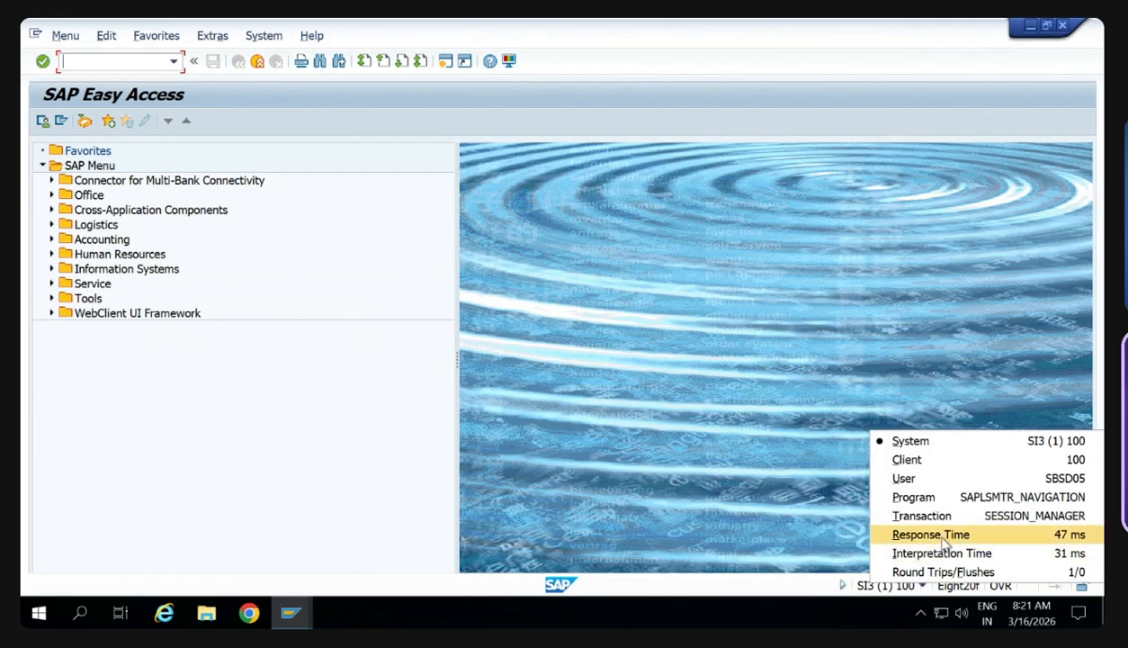
left_click(785, 587)
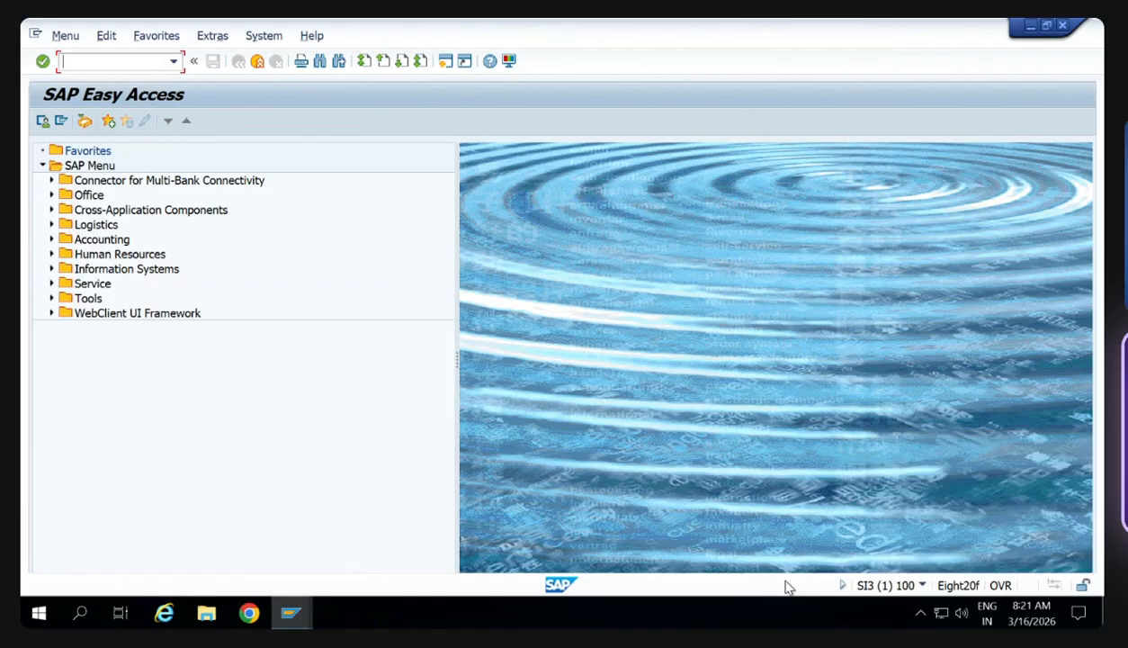
left_click(264, 38)
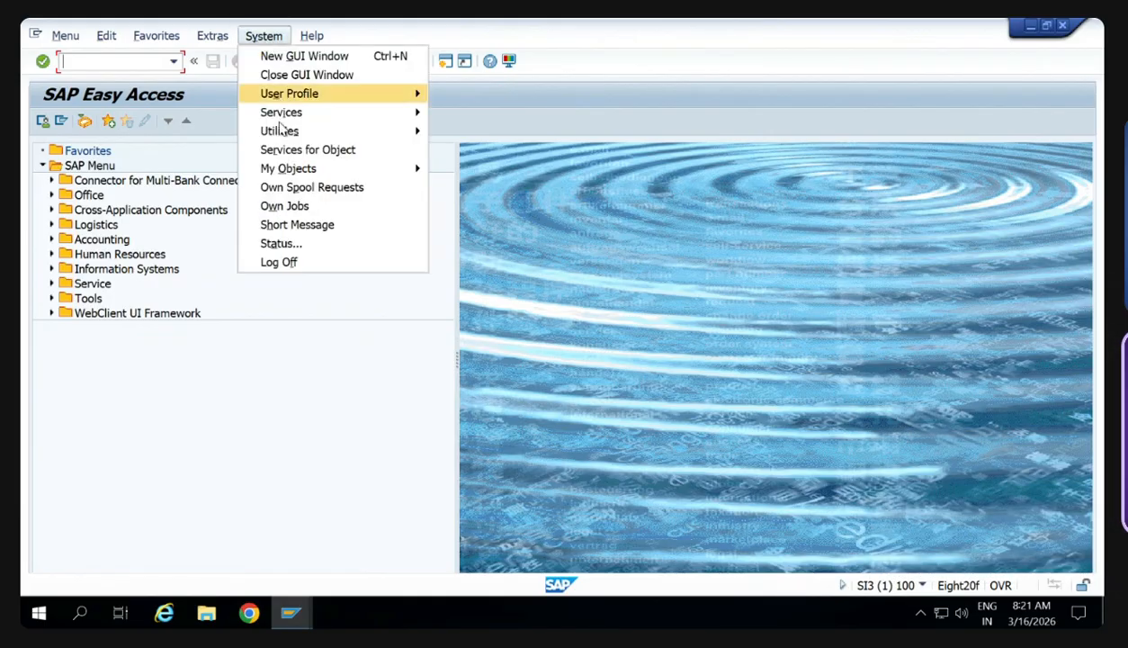
left_click(281, 246)
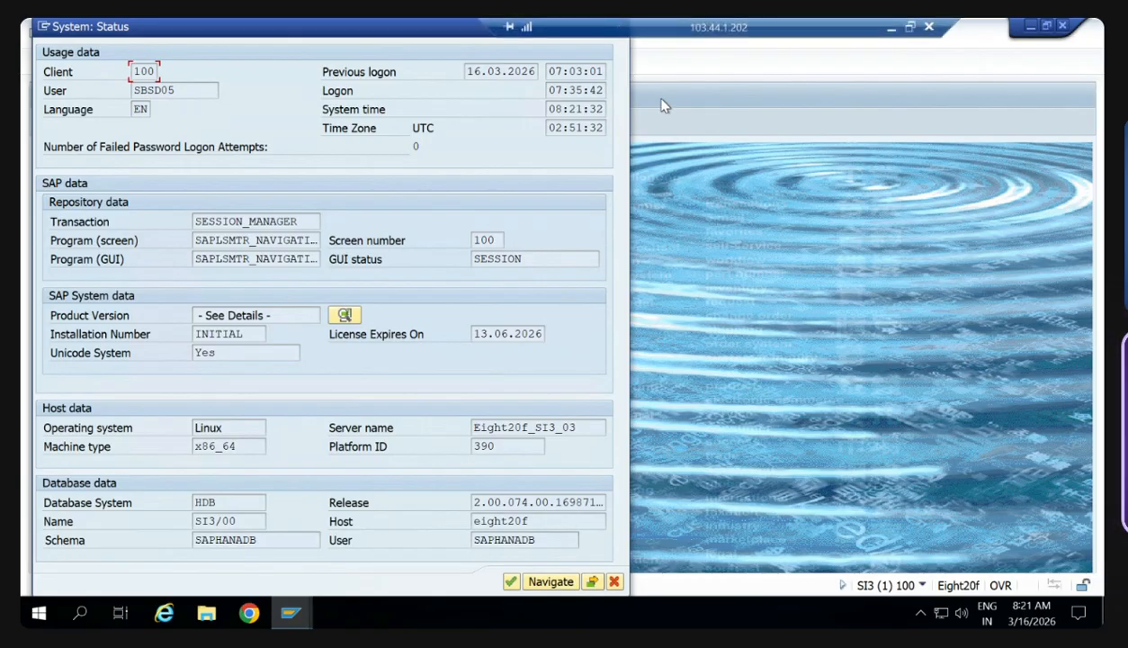
left_click(890, 28)
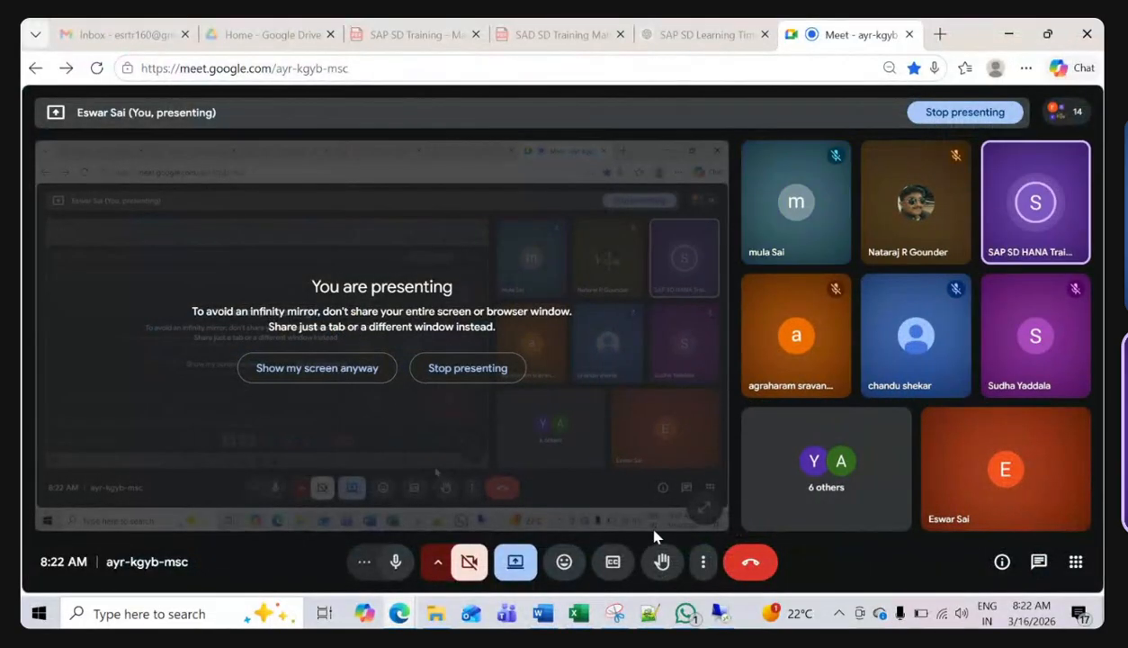
left_click(720, 614)
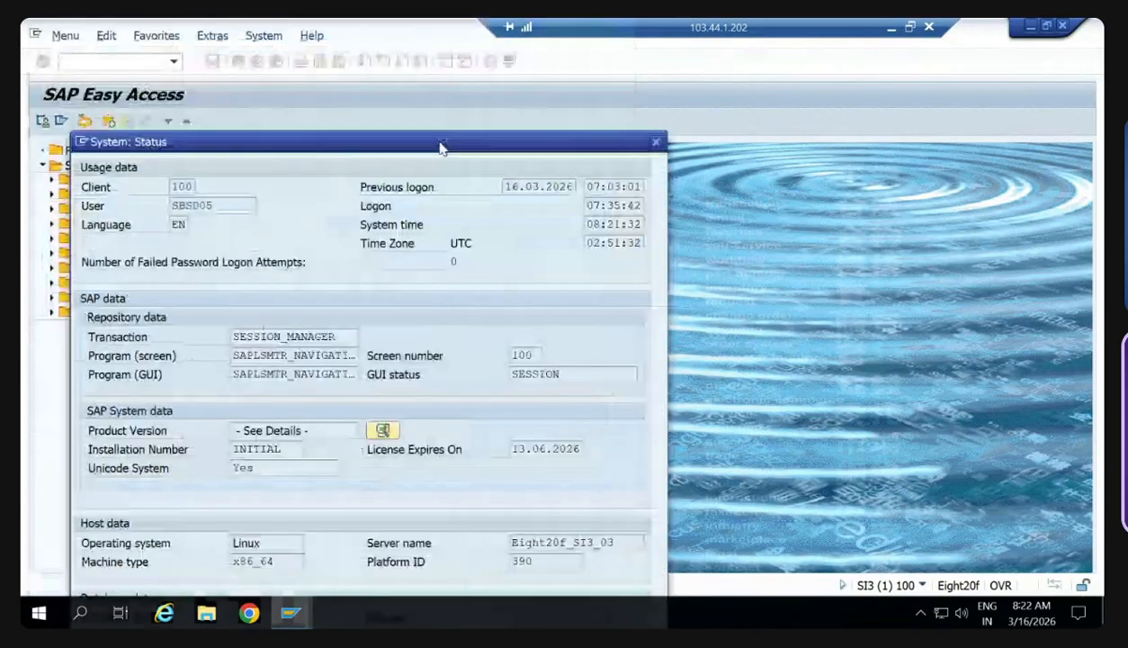
left_click(656, 147)
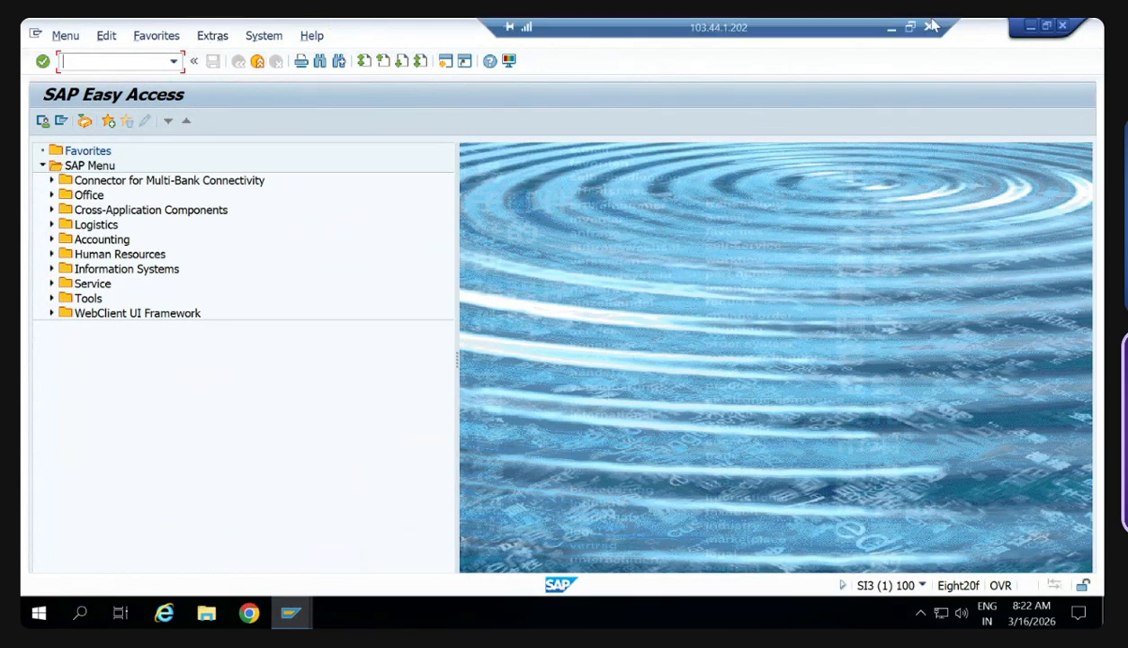
- Disconnect the remote desktop session and reconnect to the same saved computer with mstsc, accepting its untrusted certificate
left_click(929, 28)
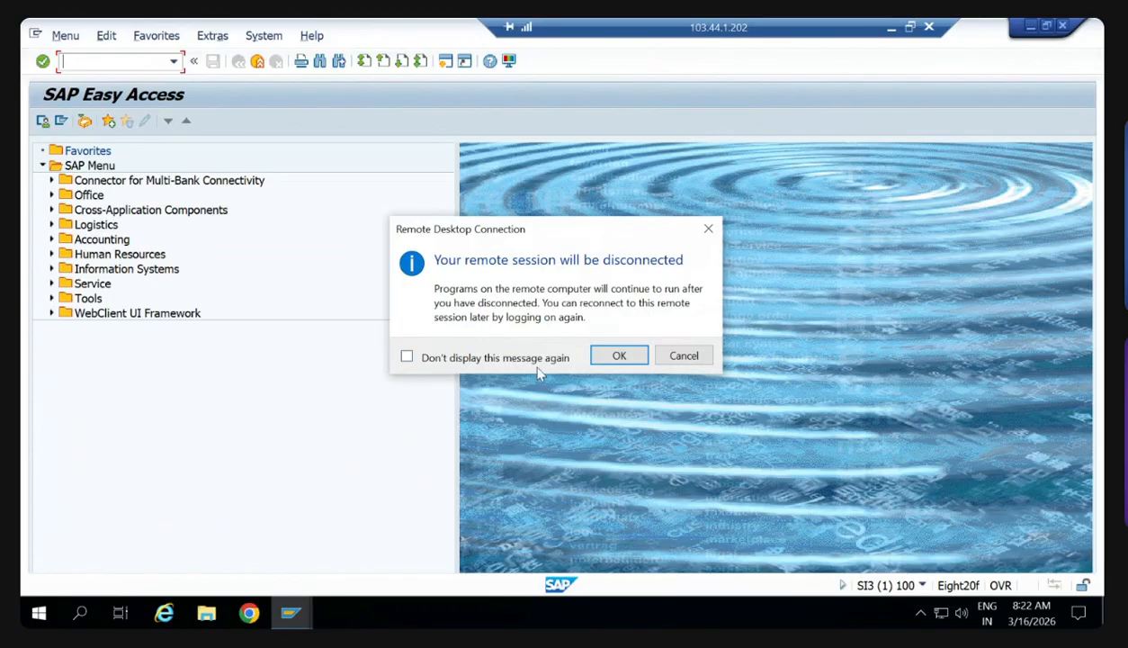
left_click(615, 356)
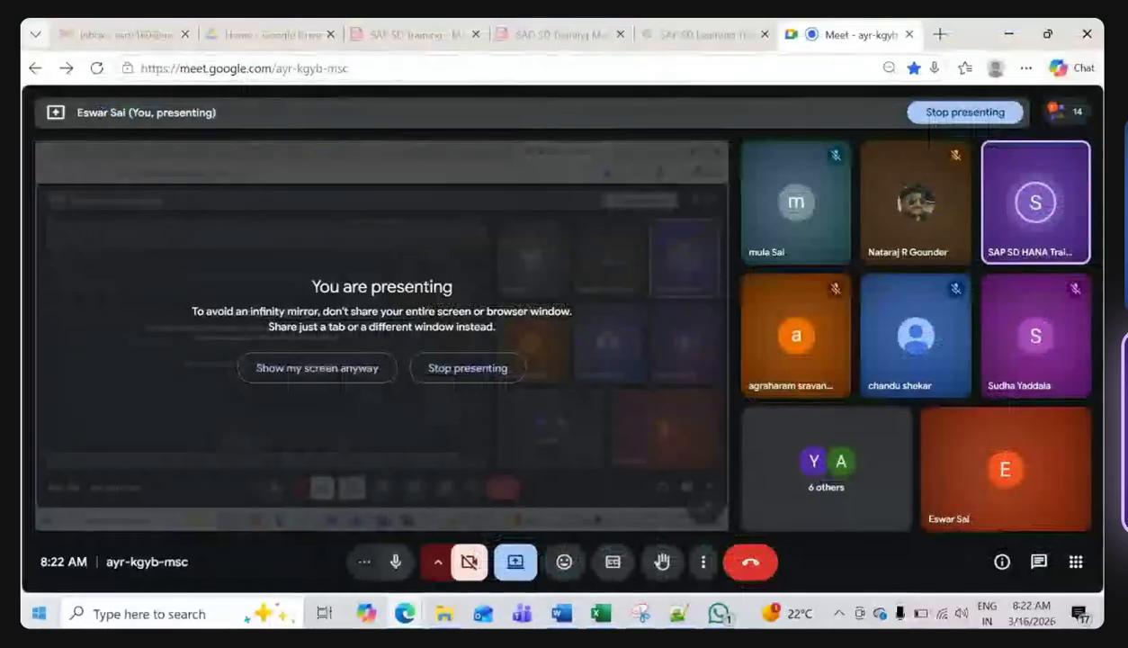
left_click(119, 614)
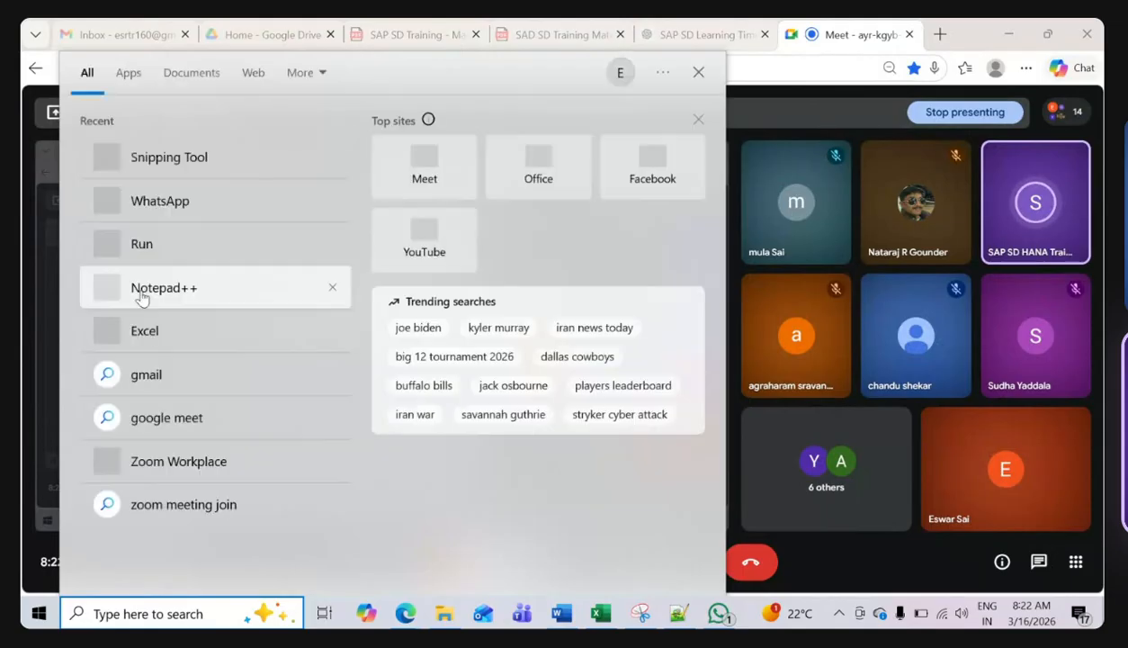
left_click(166, 263)
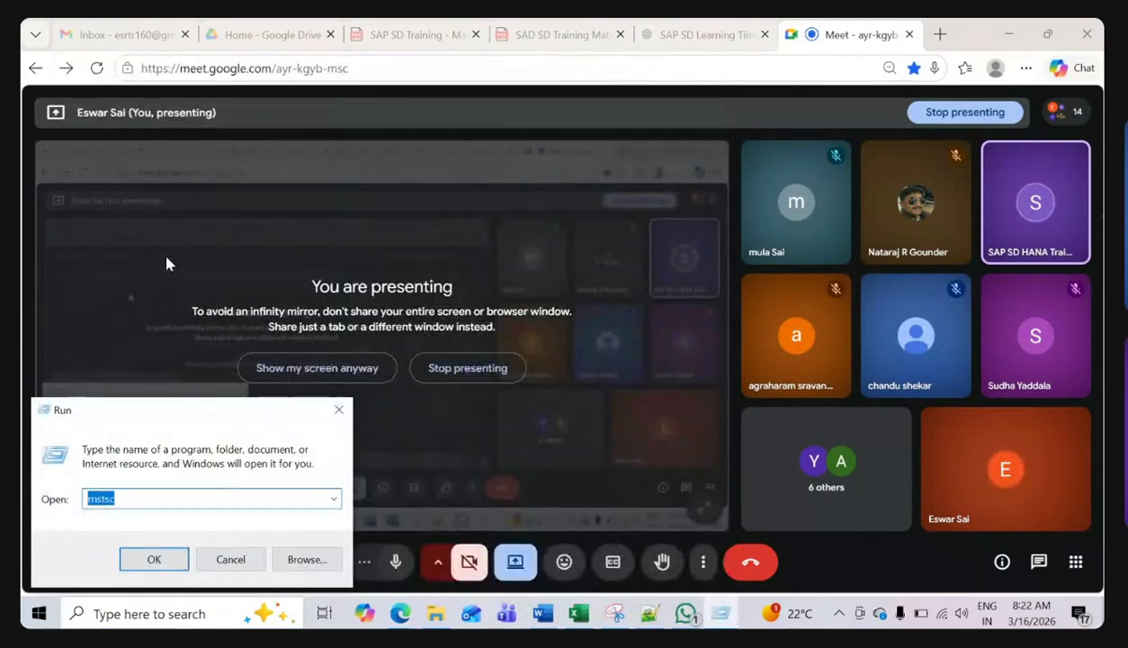
key("Return")
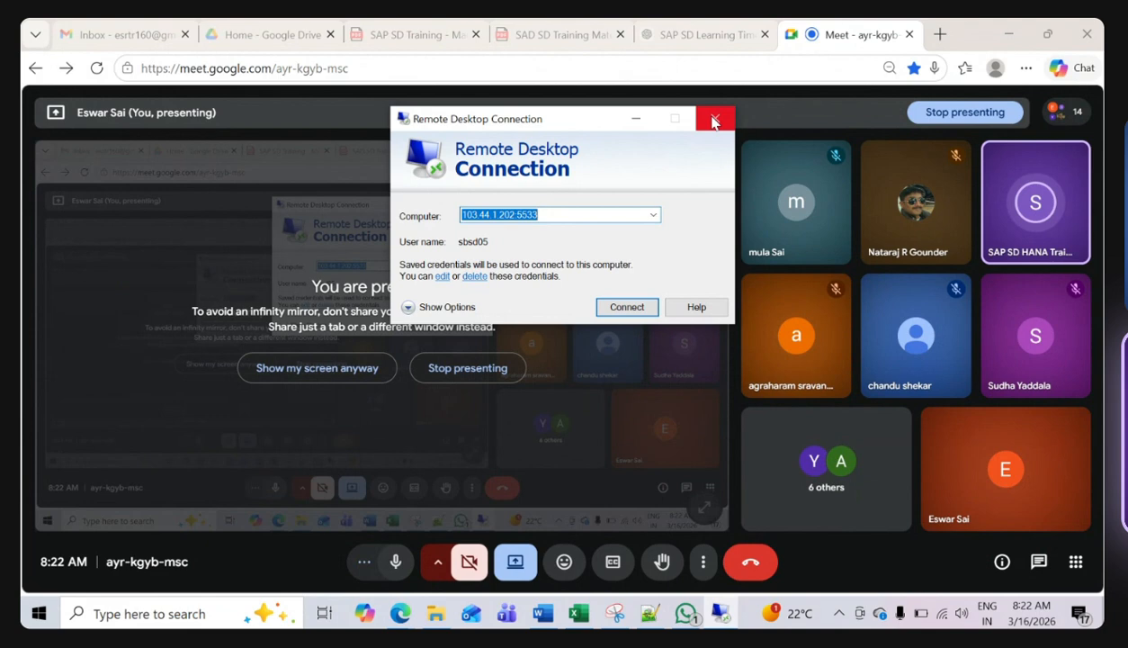
left_click(635, 309)
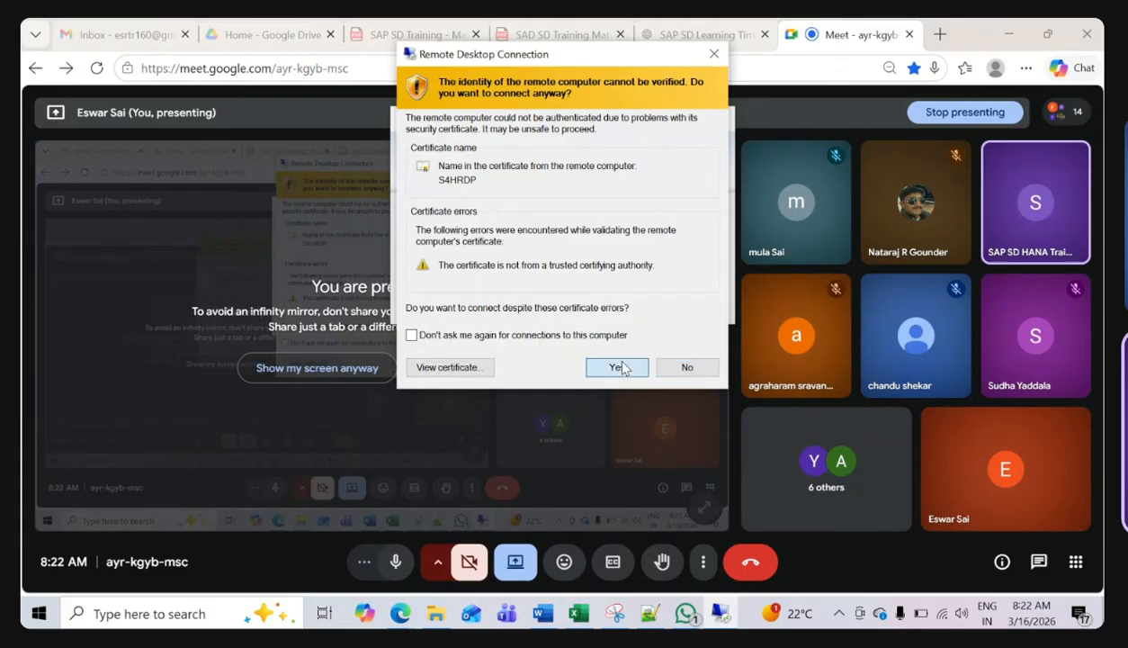
left_click(619, 367)
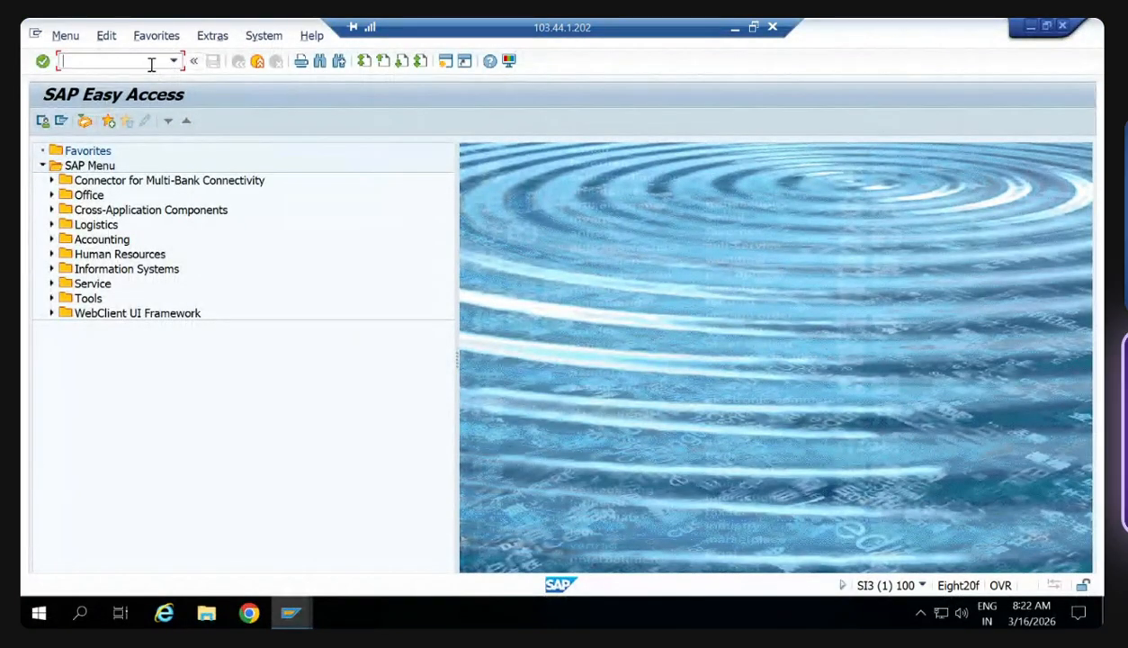
- Open transaction OMSY and position the company code overview at TX00
type("/noms")
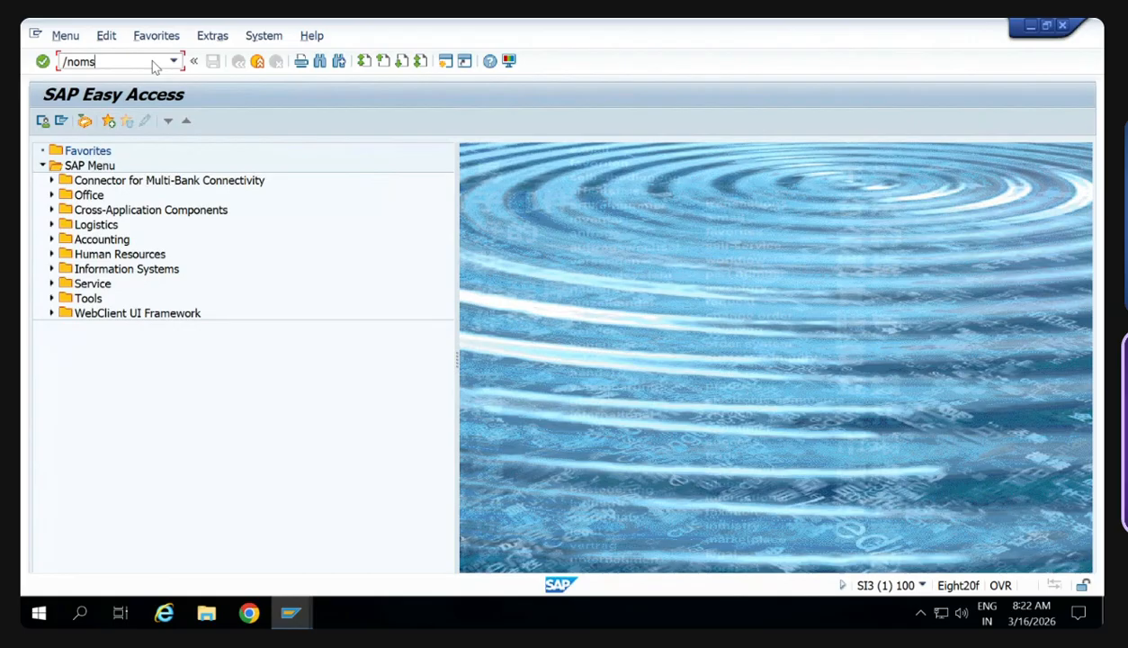
type("y")
key("Return")
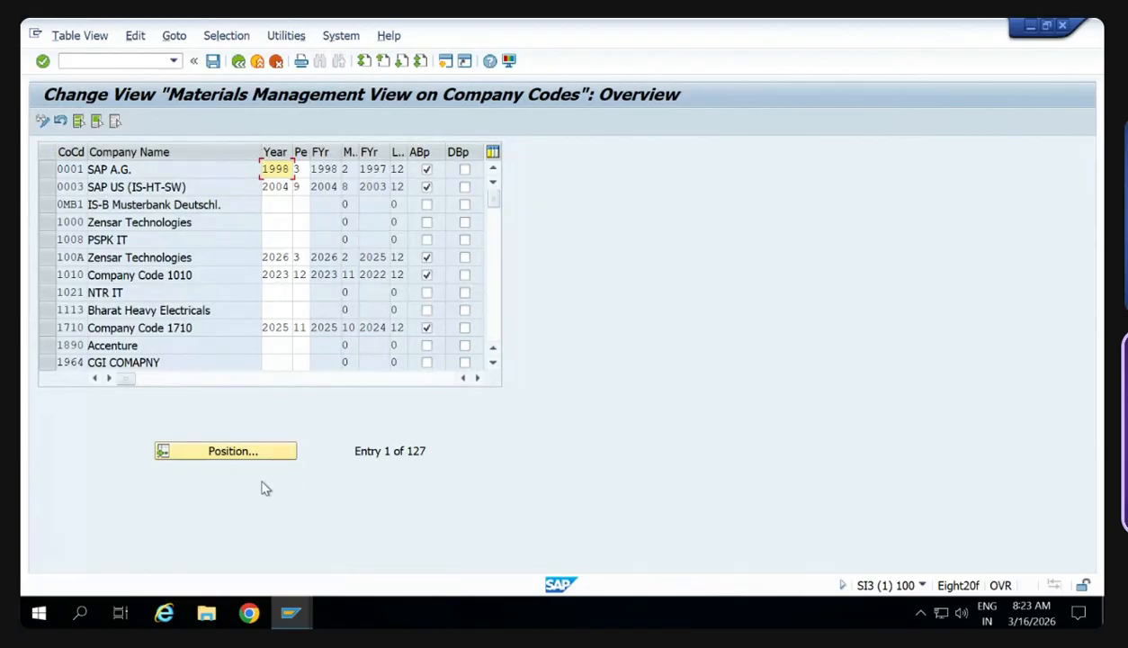
left_click(259, 451)
type("t")
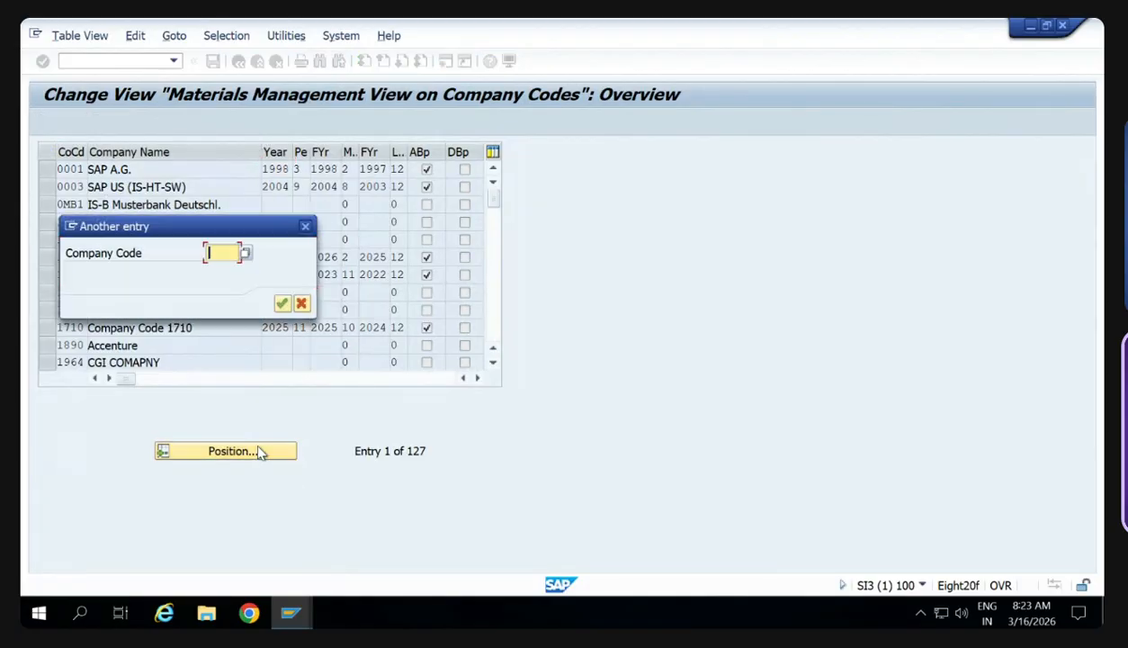
key("Down")
key("Return")
key("Return")
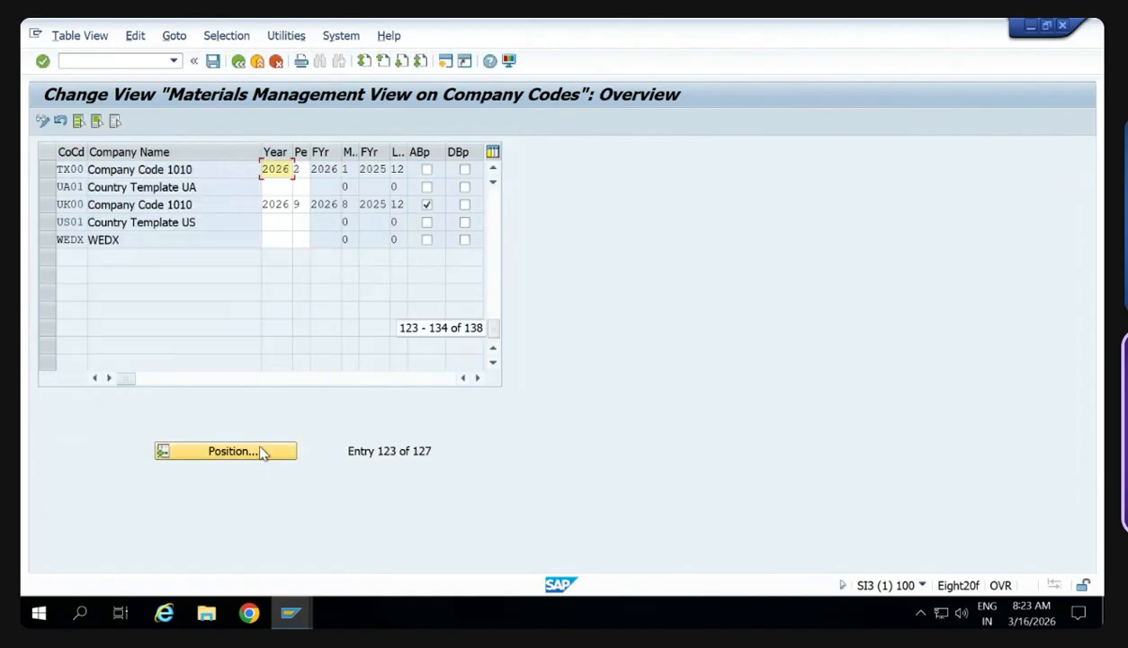
- Try to set the period of company code TX00 to 3 in the materials management view
left_click(300, 170)
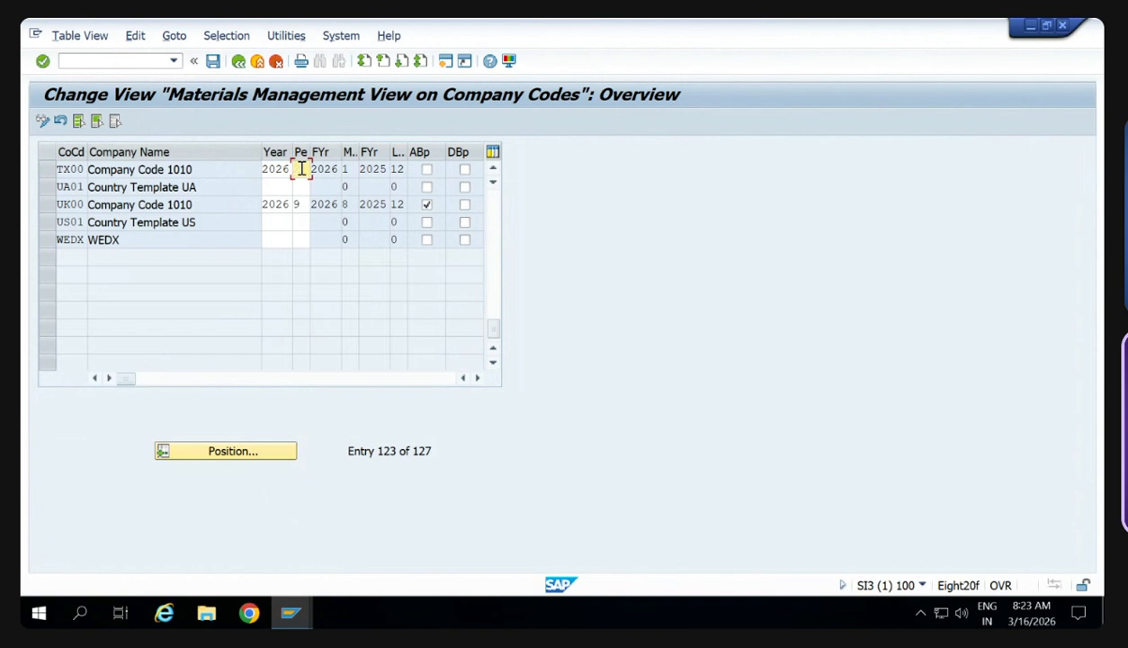
type("3")
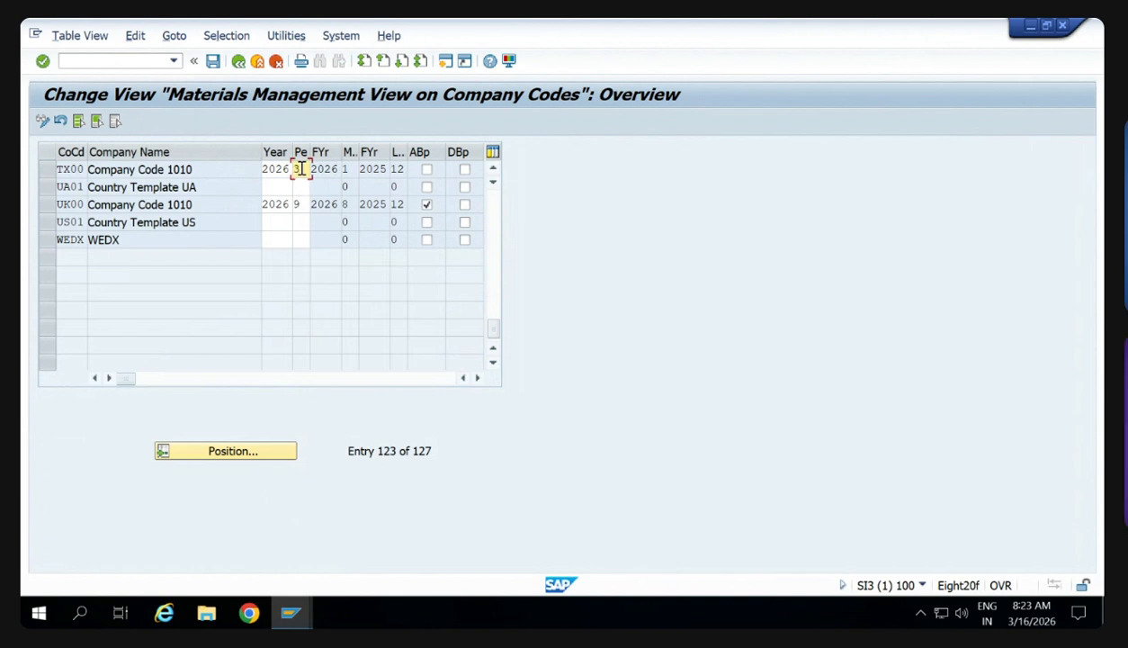
key("Return")
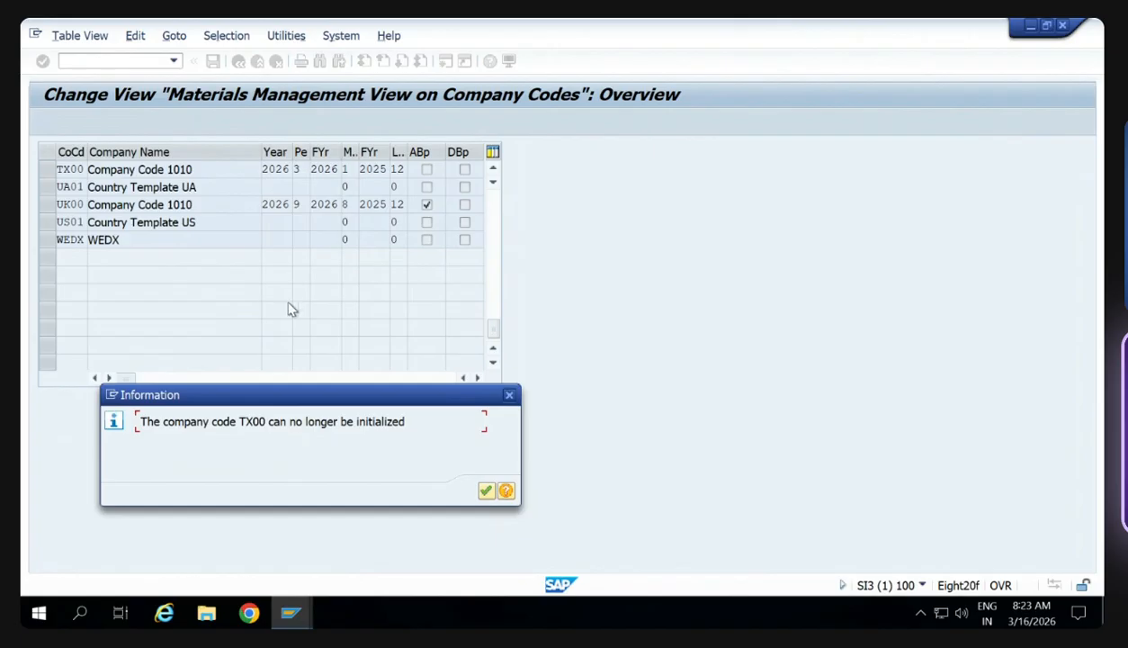
left_click(485, 490)
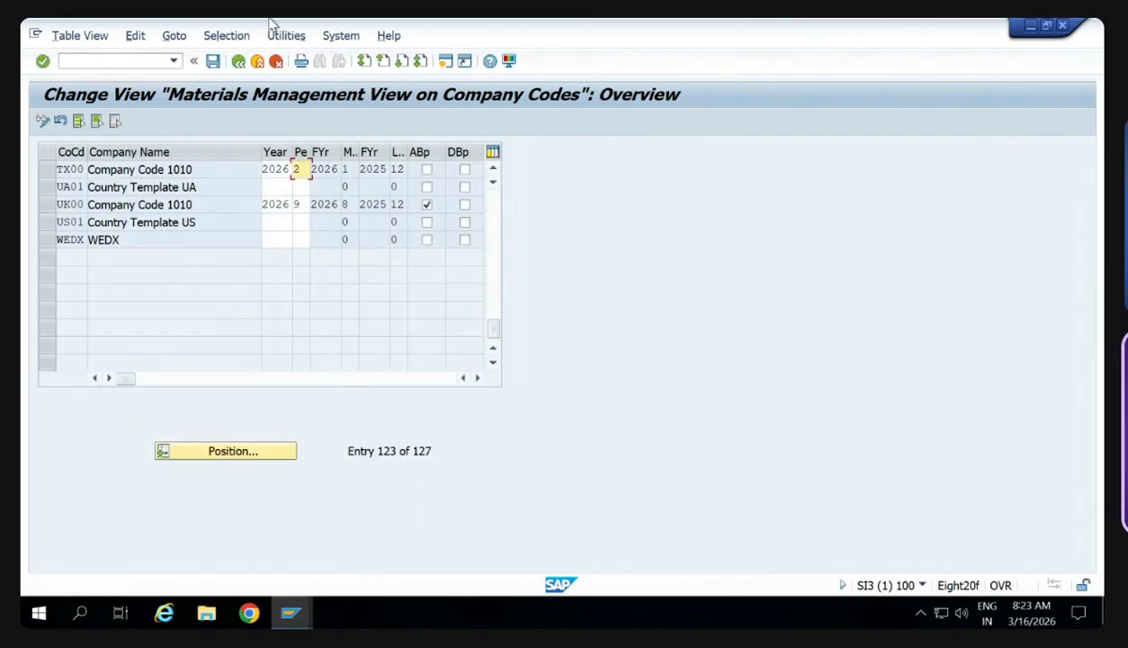
- Switch to the SAP SD training material PDF and find the MIGO error notes on opening the posting period
mouse_move(472, 24)
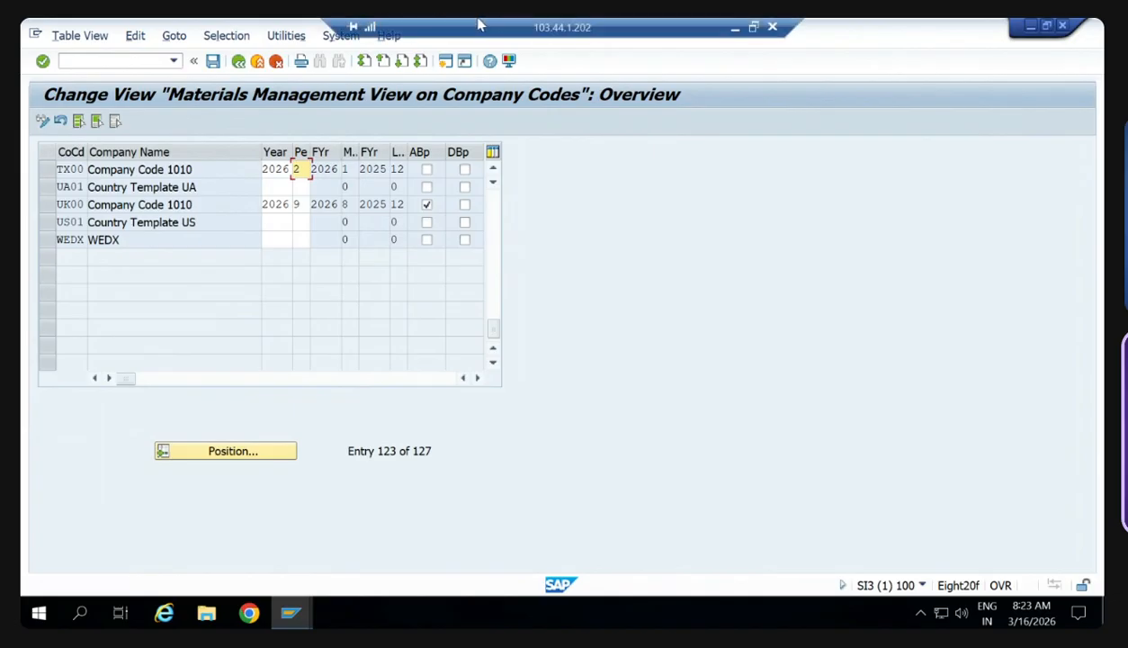
left_click(736, 25)
left_click(563, 34)
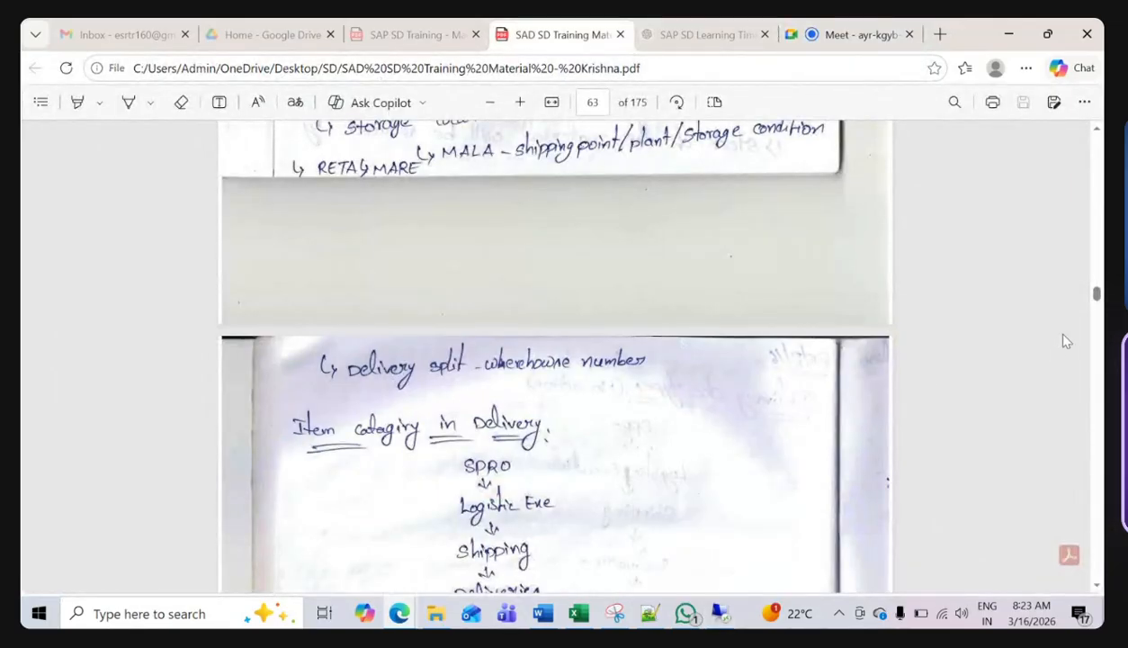
left_click_drag(1097, 294, 1096, 562)
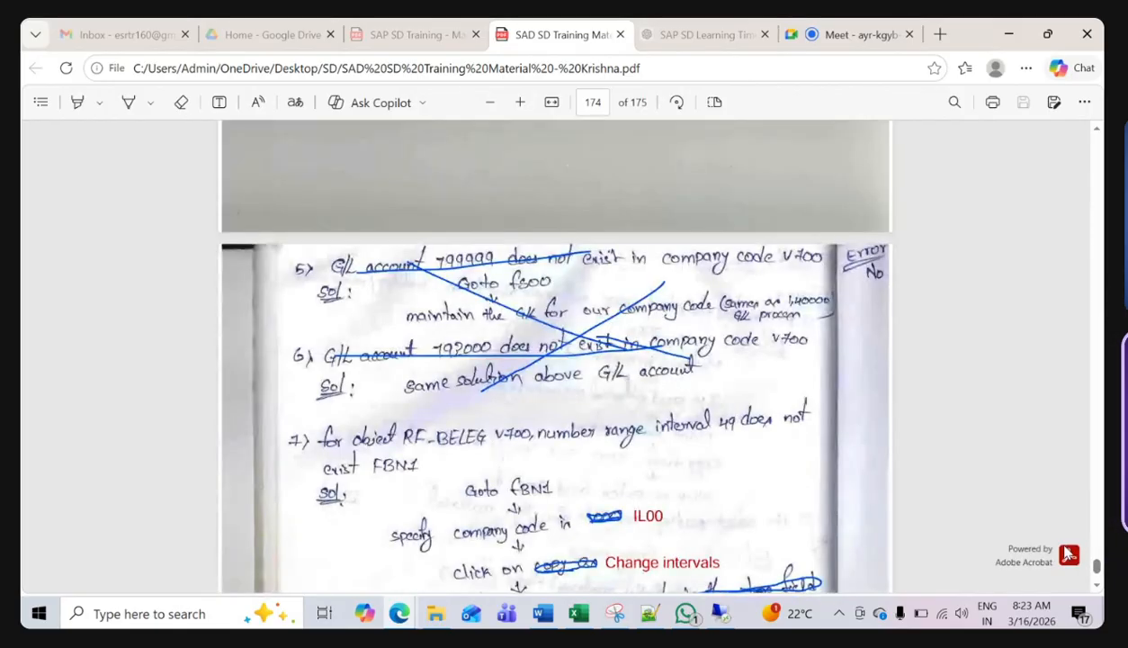
scroll(601, 321, "down", 2)
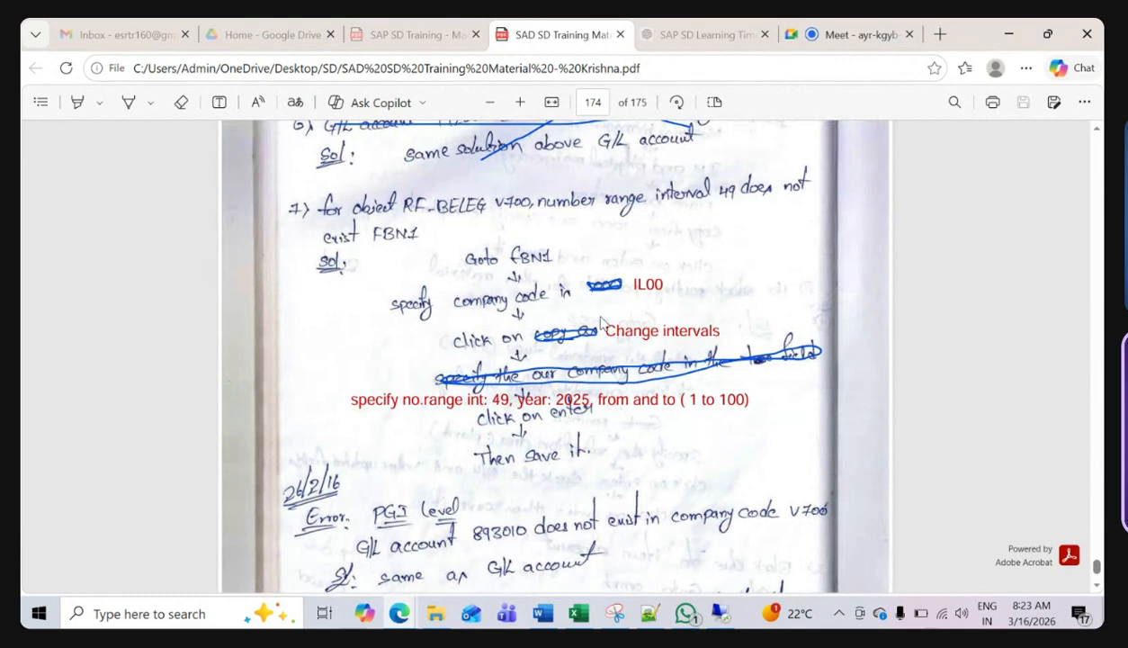
scroll(601, 321, "up", 10)
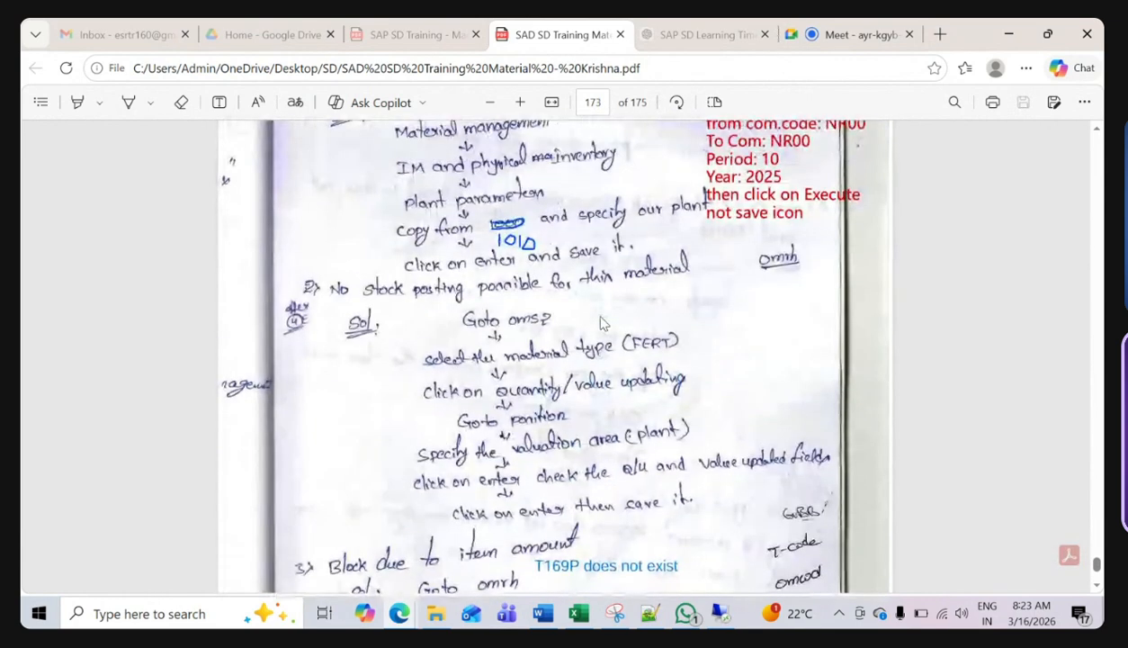
scroll(601, 321, "up", 2)
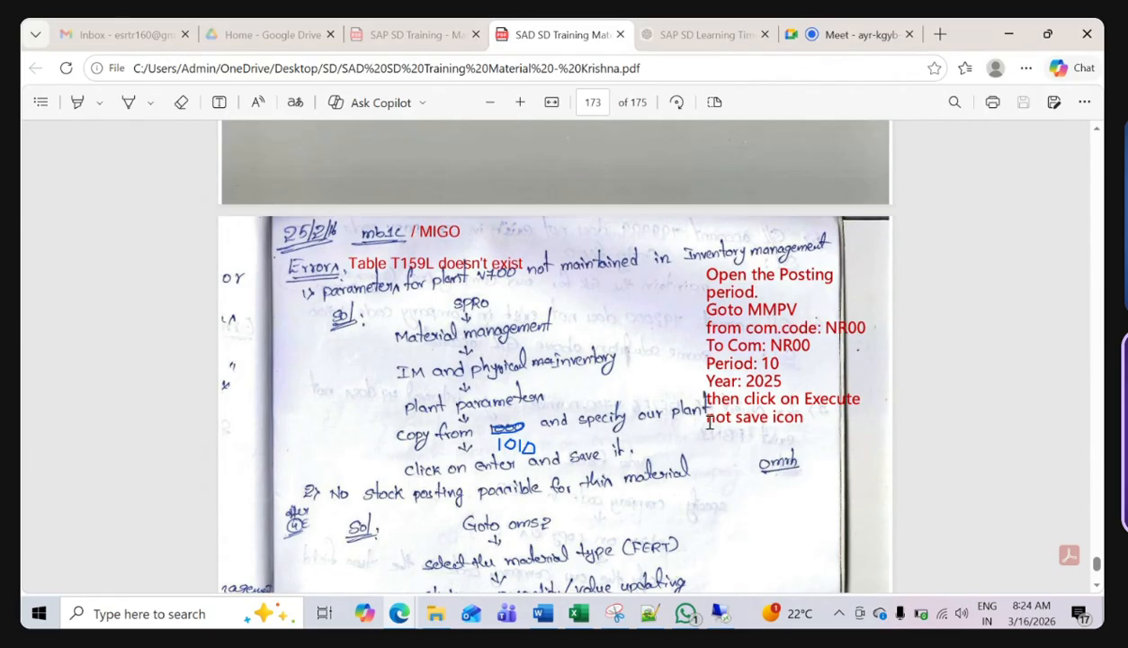
- Return to the remote SAP session and start transaction MMPV
left_click(731, 620)
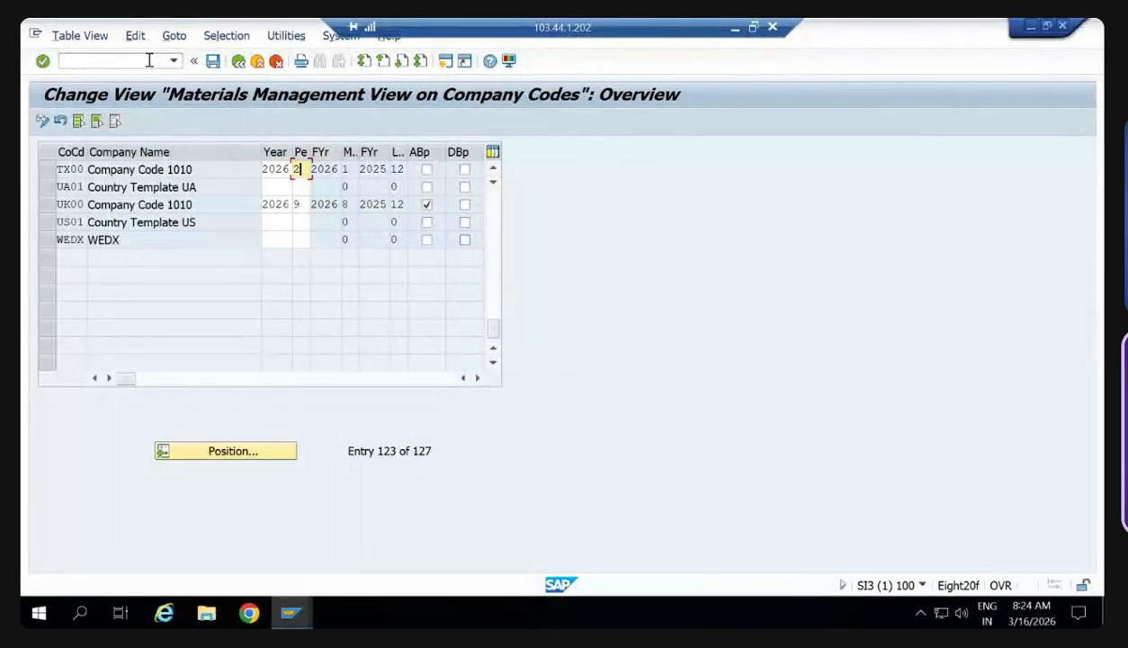
left_click(149, 59)
type("/nmm")
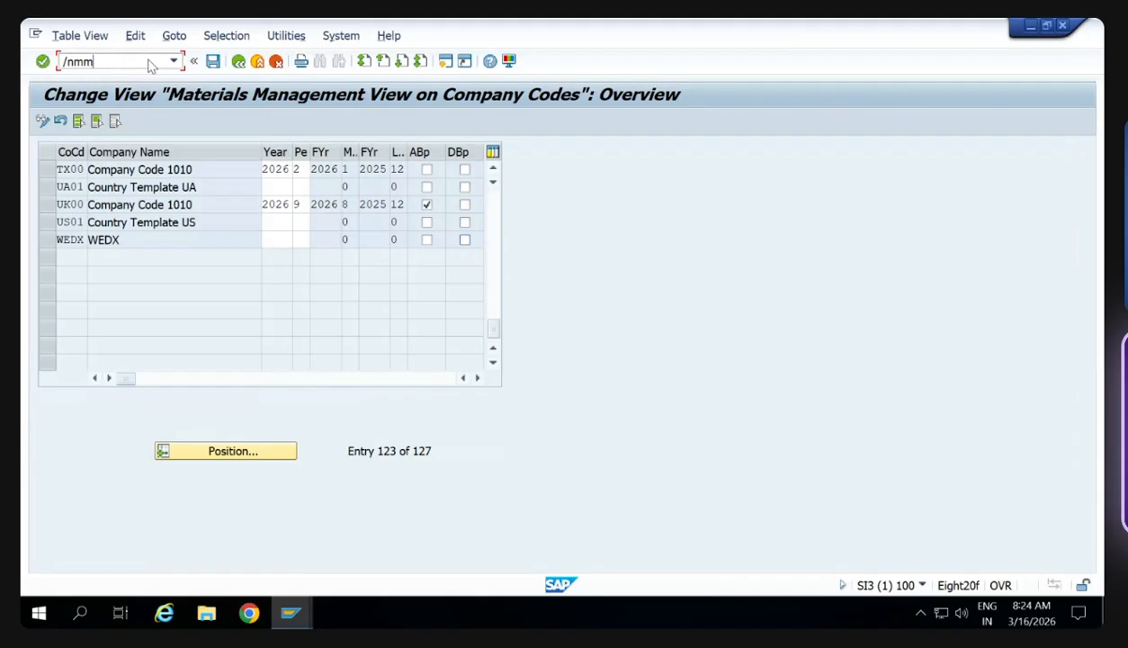
type("pv")
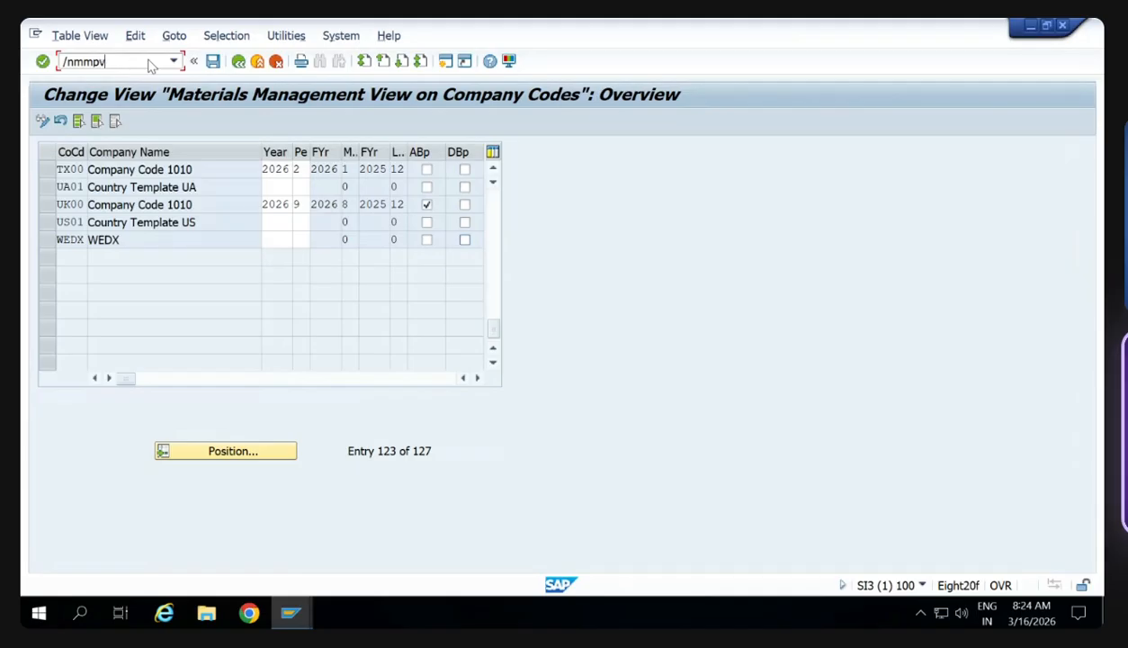
key("Return")
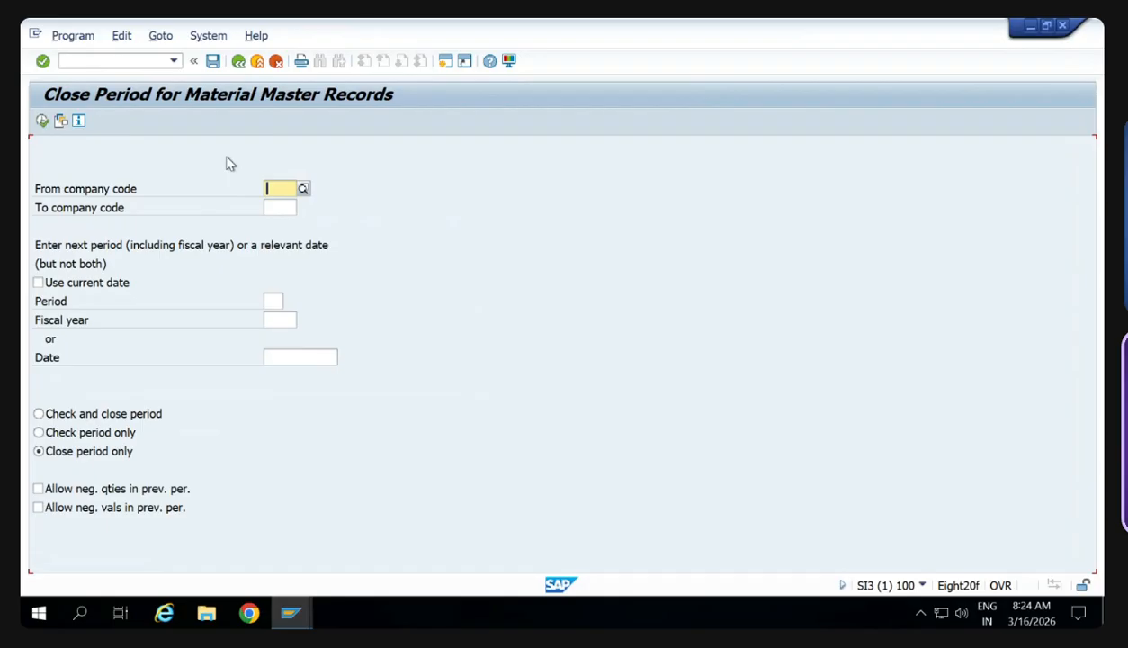
- Set both the From and To company code to TX00 for closing the material master period
type("t")
key("Down")
key("Down")
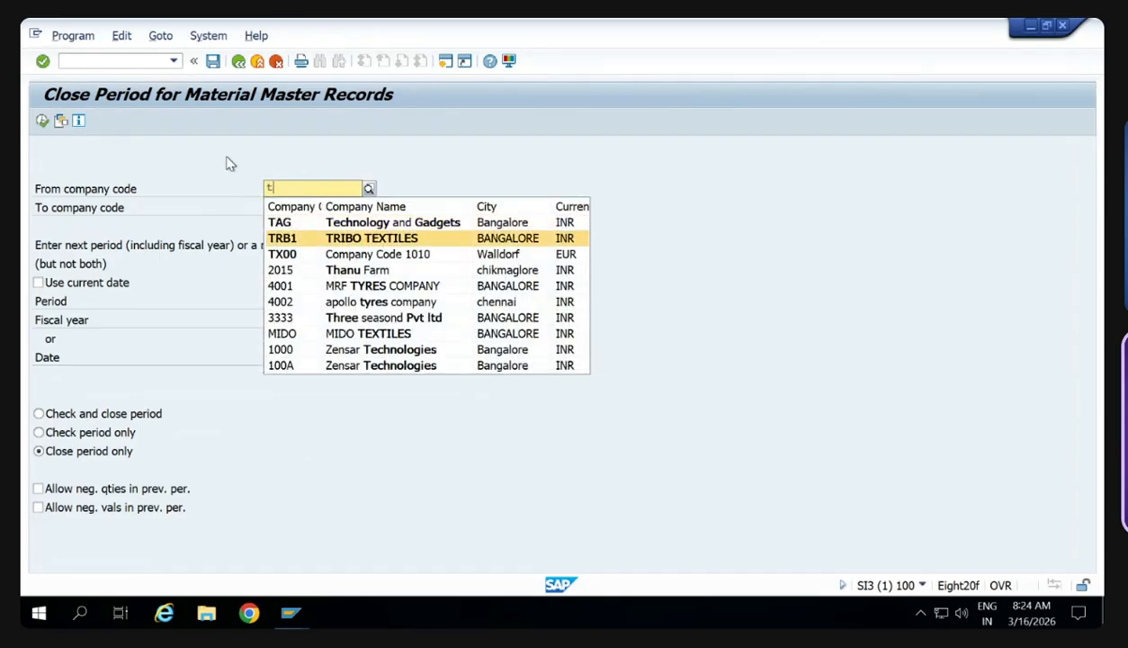
key("Down")
key("Return")
key("Tab")
type("tx")
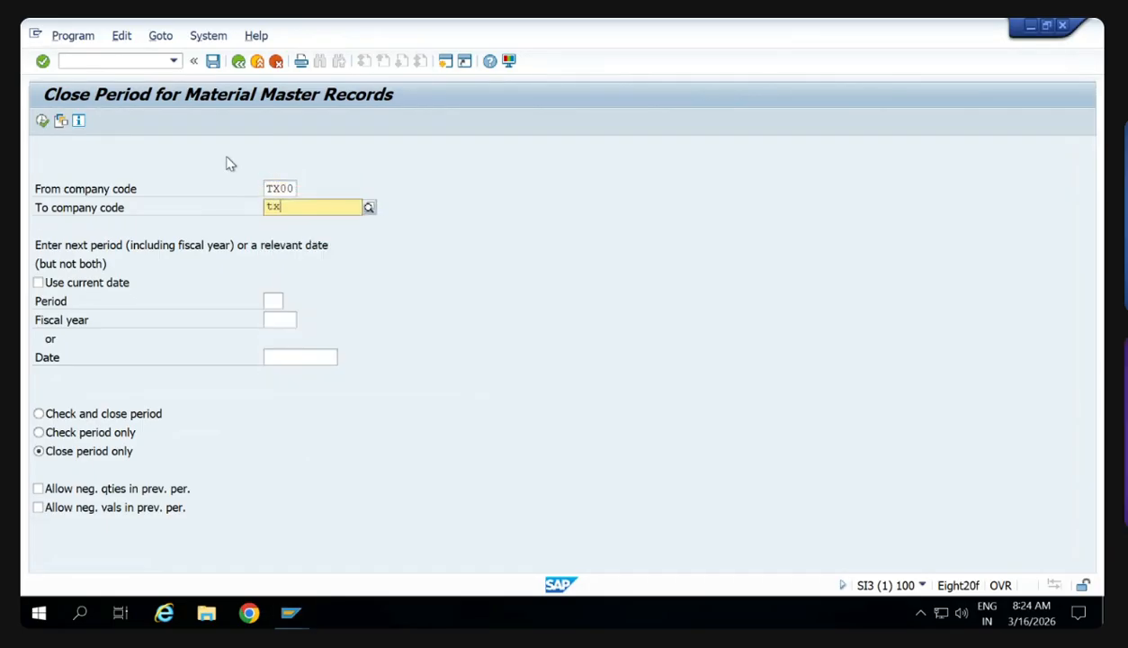
type("0")
key("Down")
key("Return")
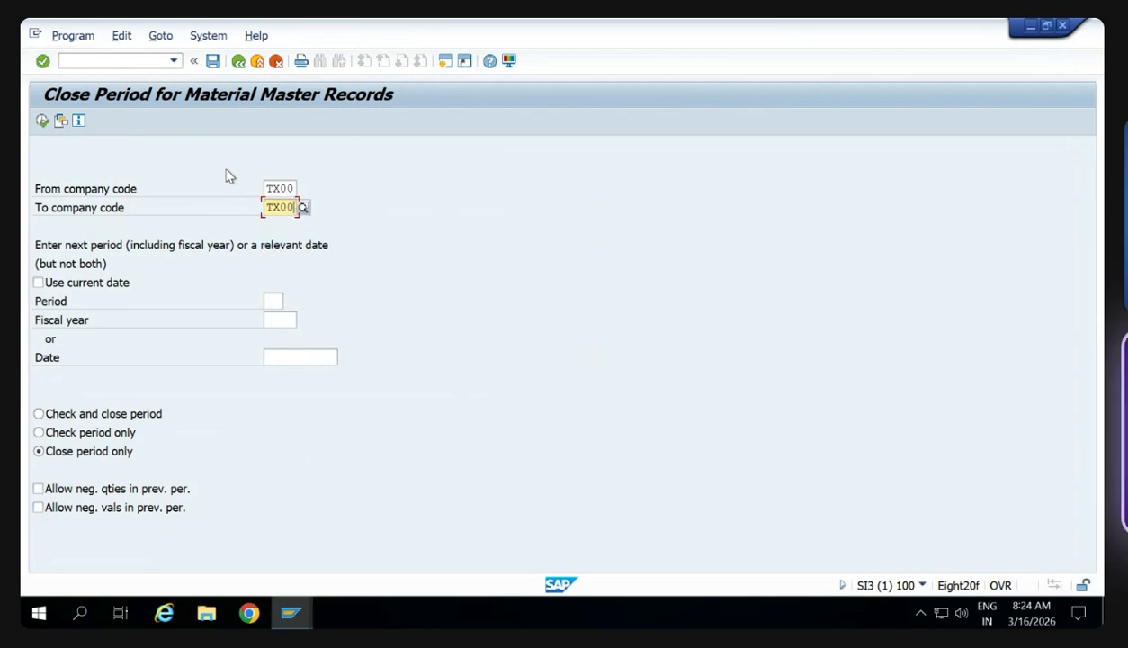
- Set the next period to 03 and fiscal year 2026, and execute the period closing for company code TX00
left_click(275, 300)
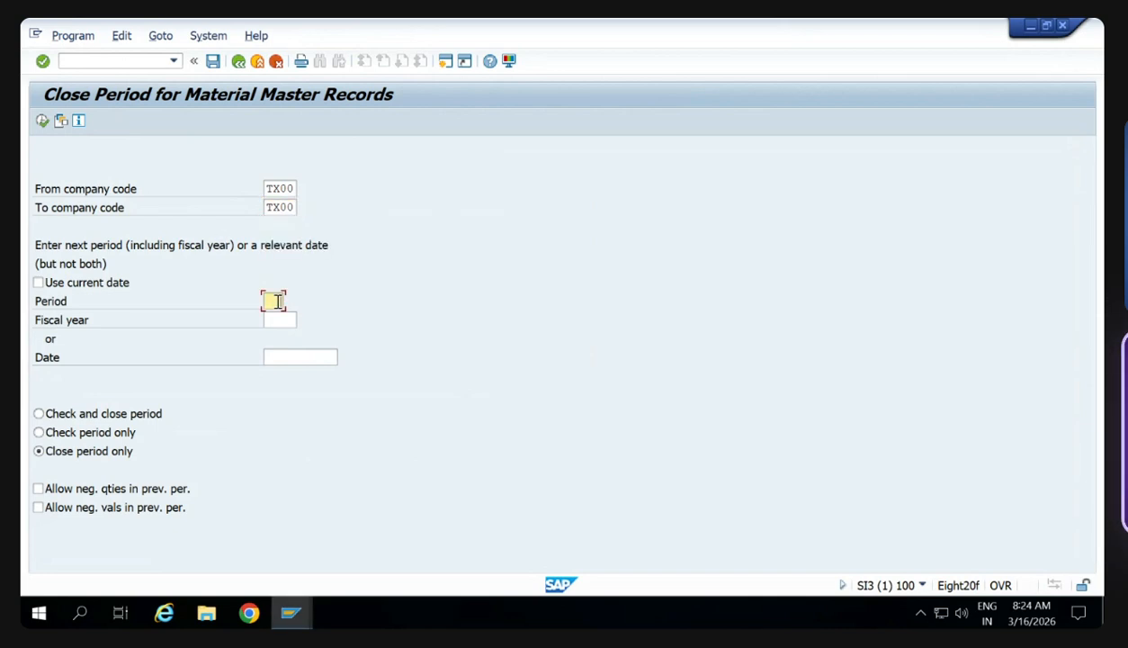
key("Tab")
type("2026")
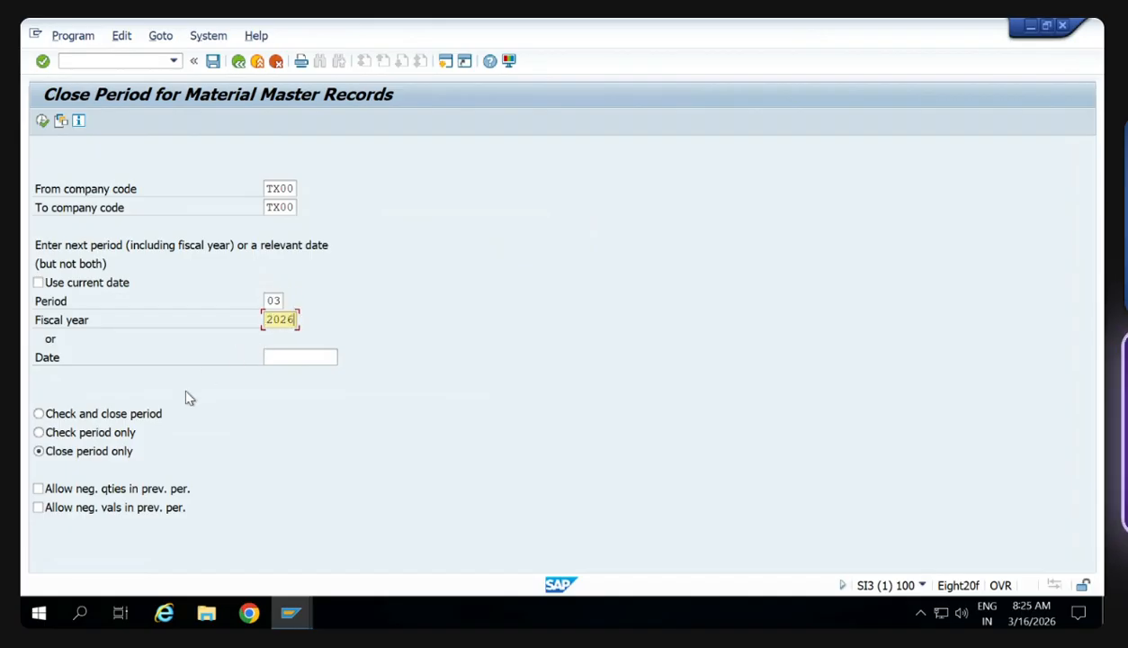
left_click(40, 124)
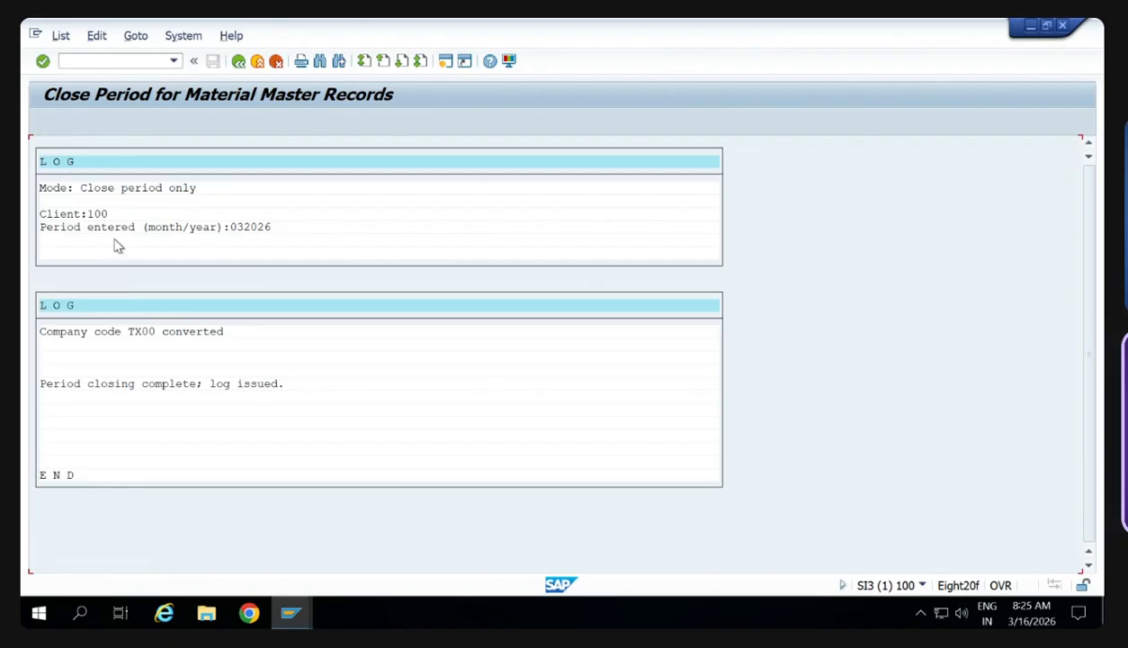
- Run transaction OMSY, look up company code TX00 to check its current period, and return to SAP Easy Access
left_click(174, 60)
left_click(147, 95)
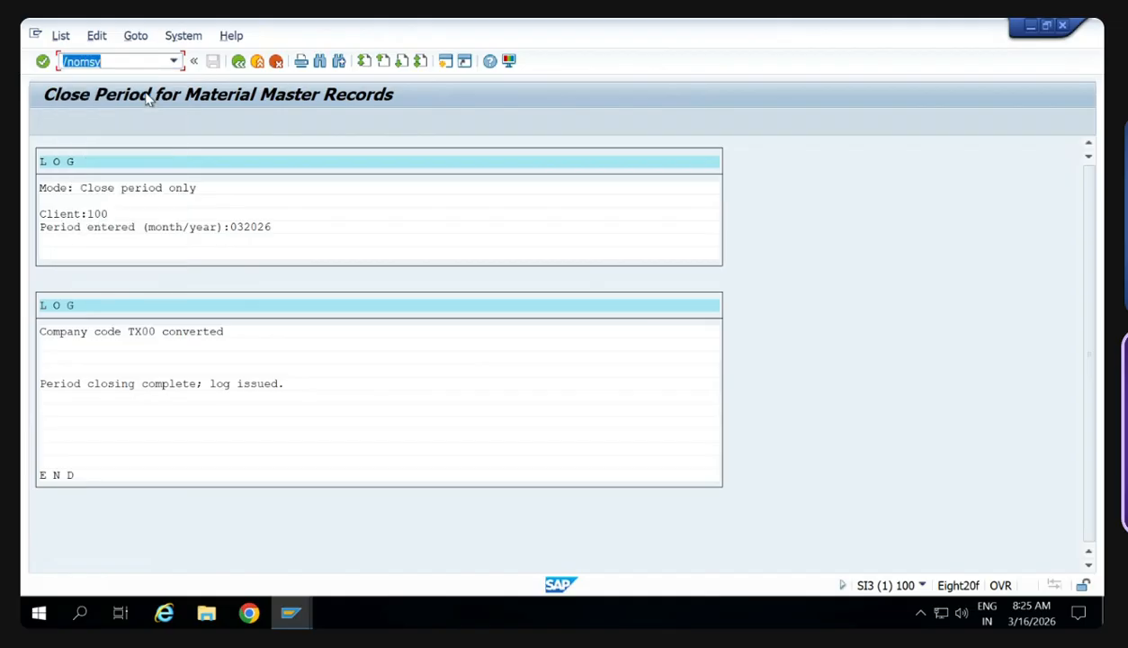
key("Return")
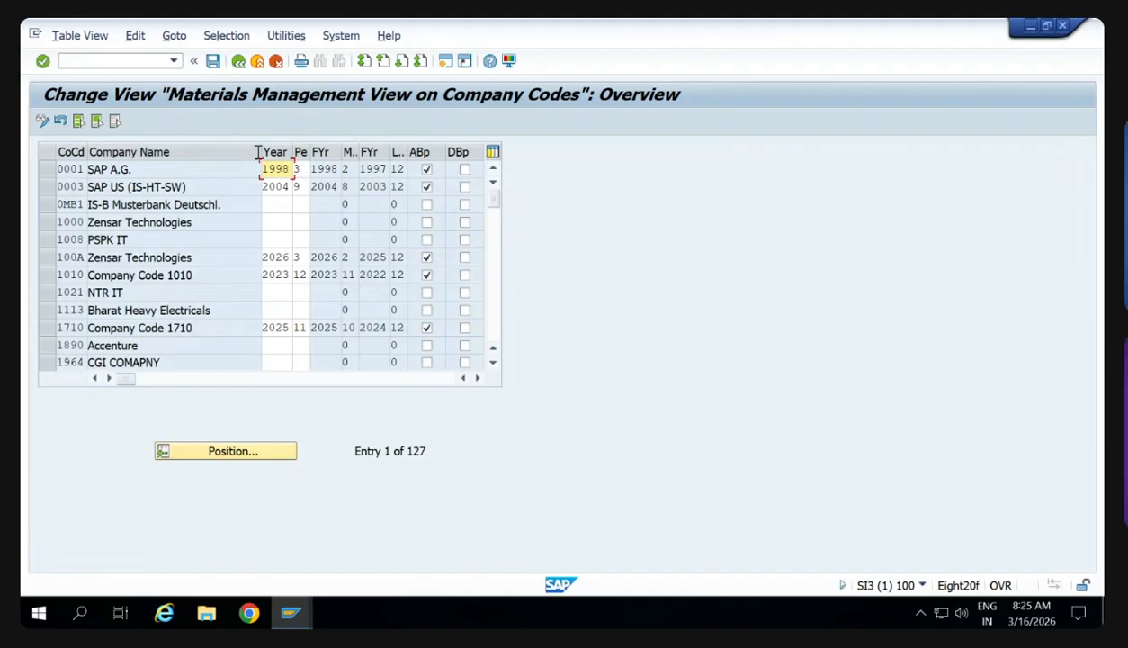
left_click(252, 452)
type("TX00")
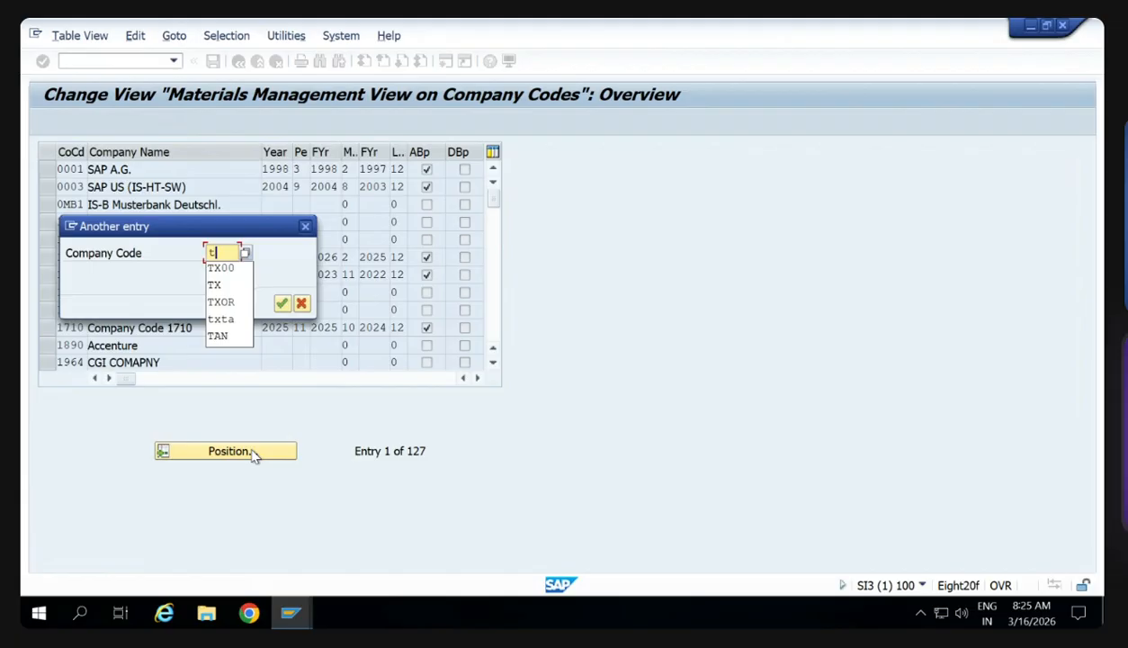
key("Return")
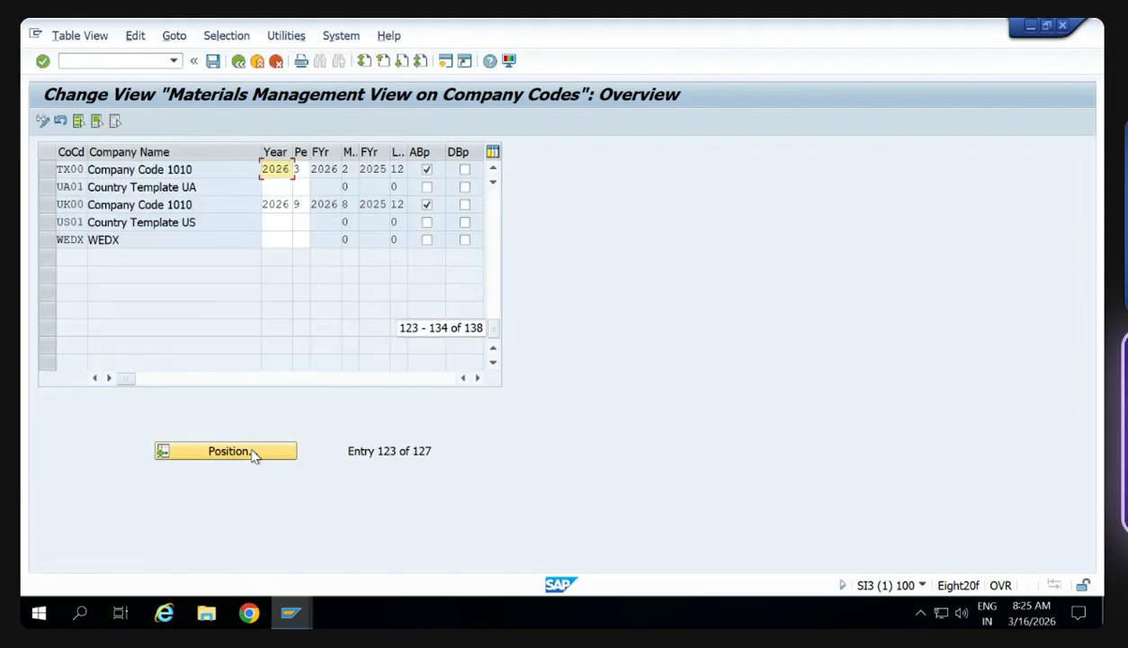
left_click(239, 63)
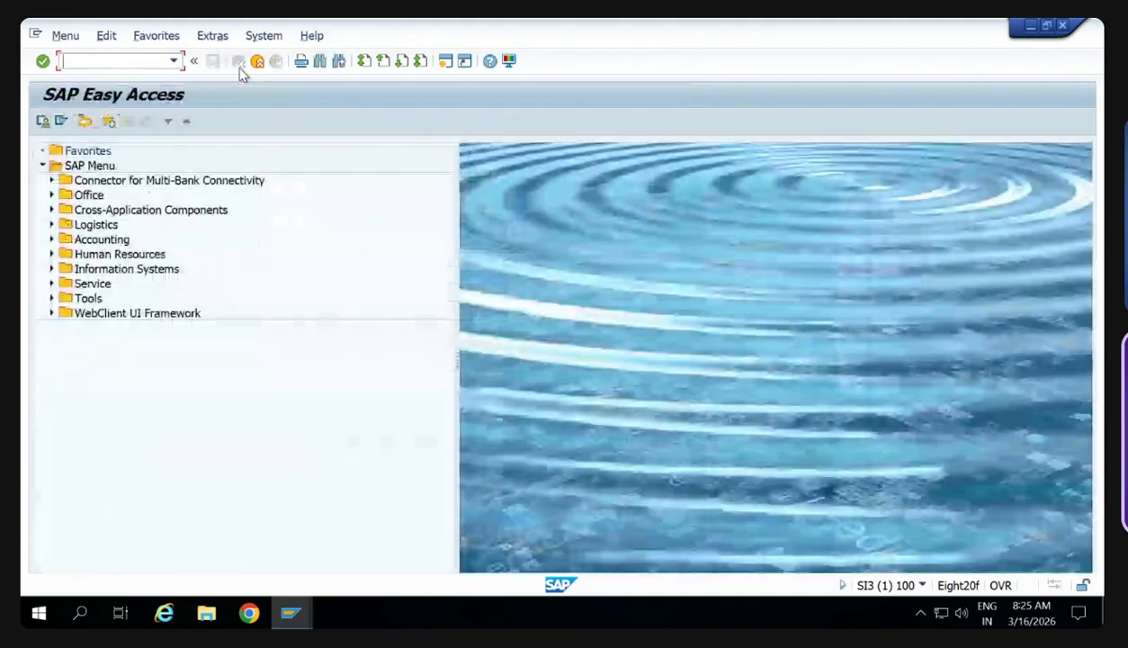
- Leave the remote SAP session, switch to the Google Meet call and stop presenting the screen
mouse_move(539, 22)
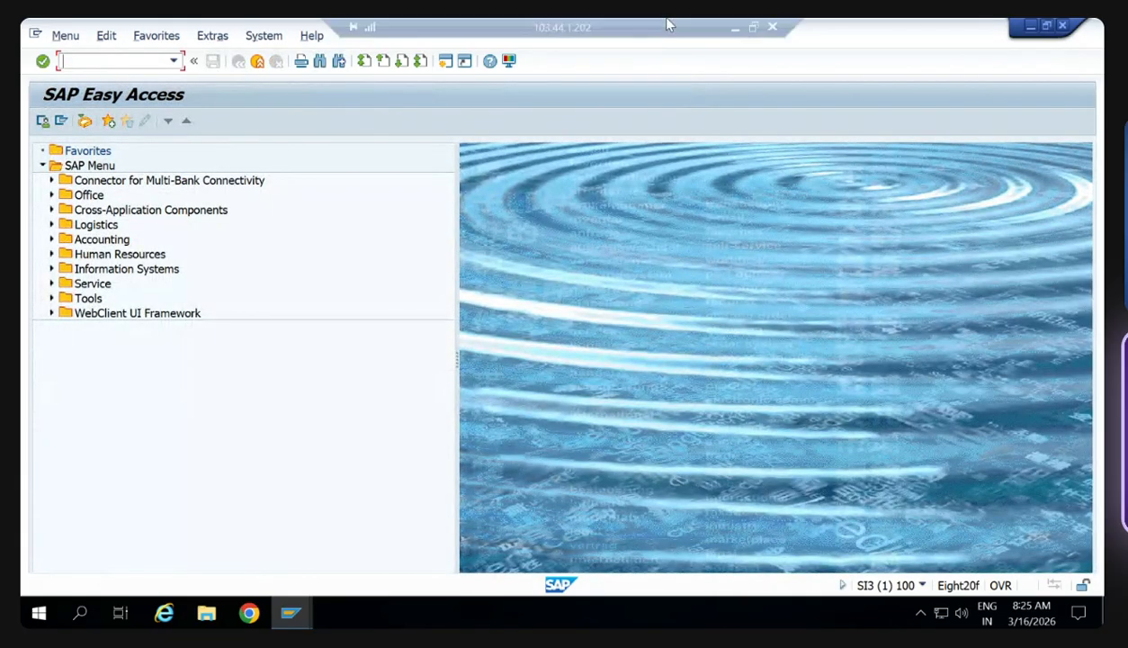
left_click(732, 27)
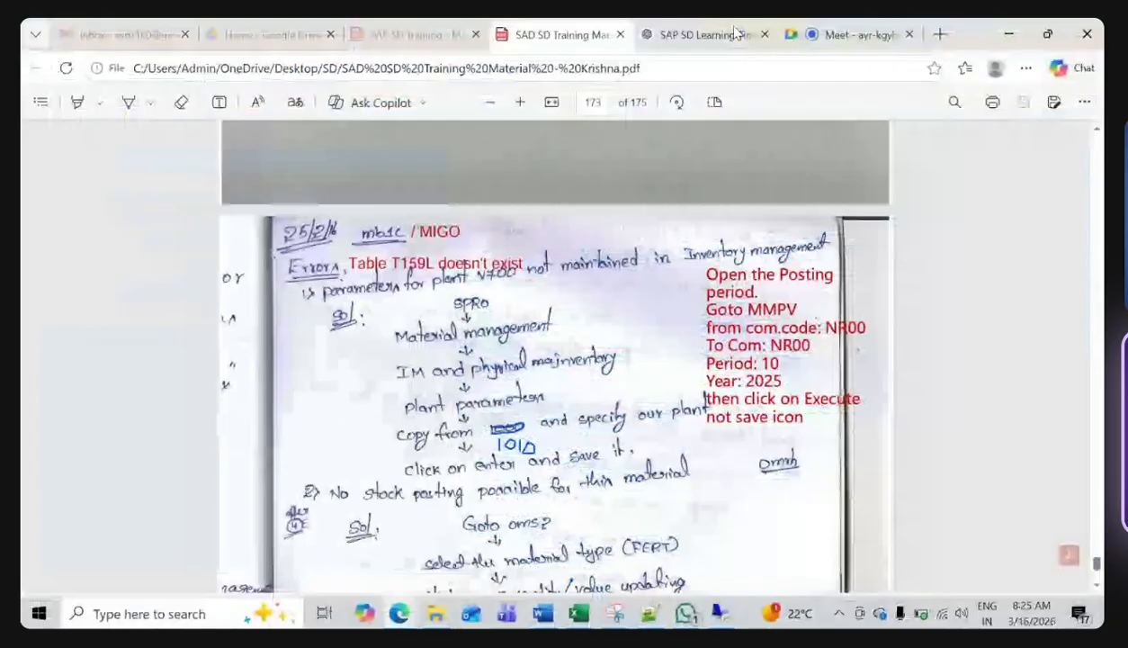
left_click(844, 34)
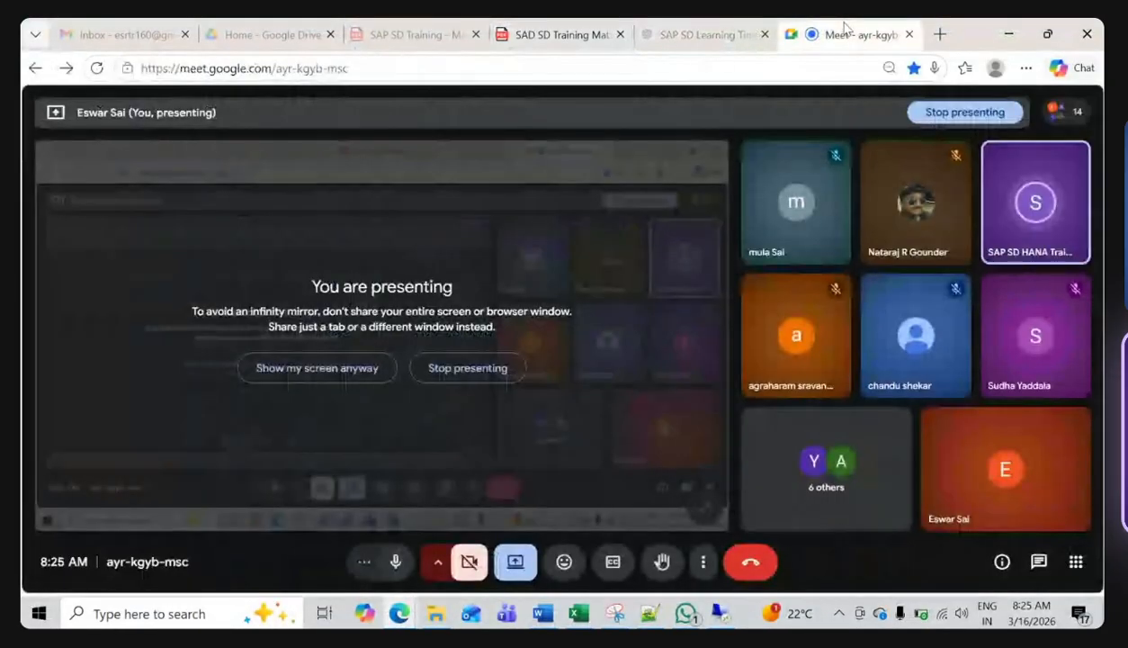
left_click(483, 379)
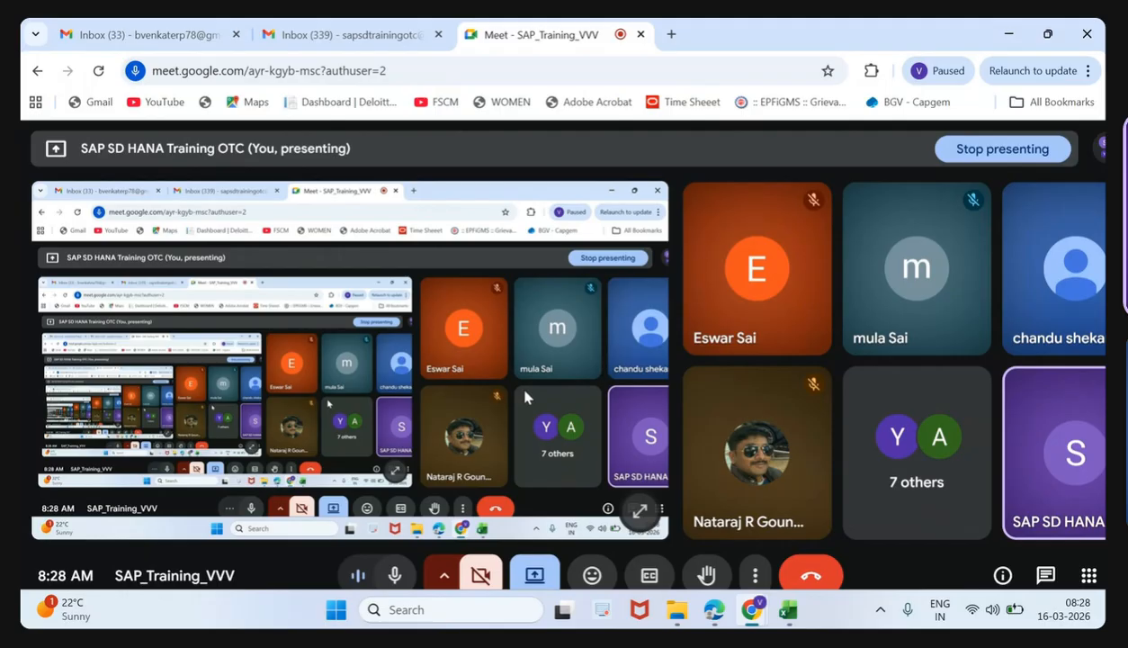
key("XF86MonBrightnessUp")
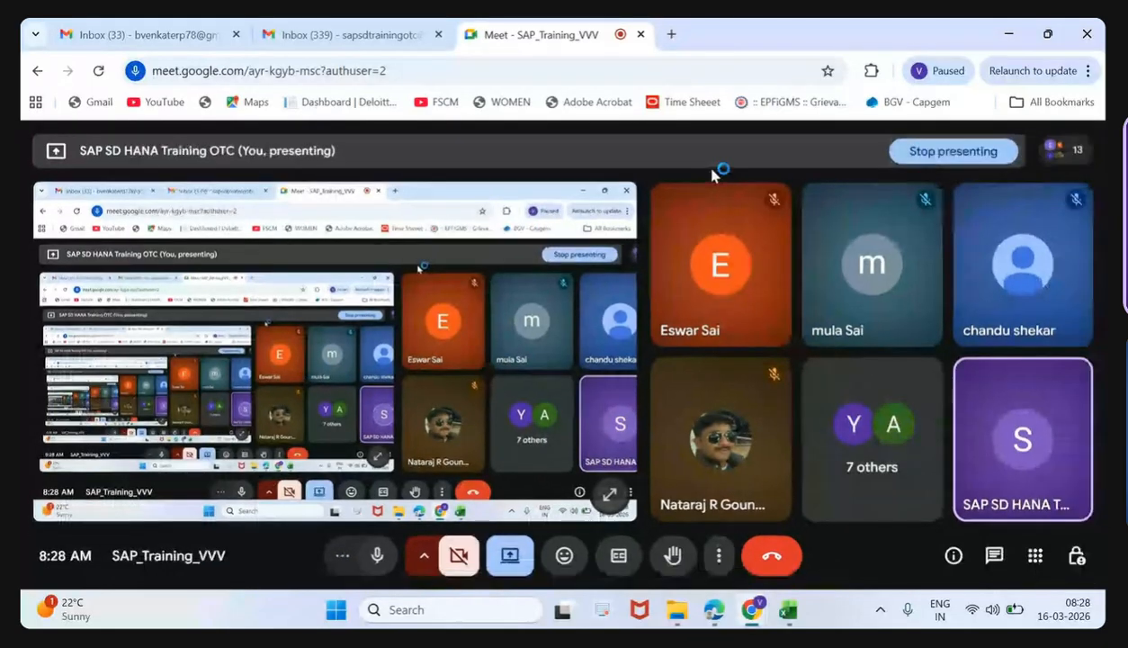
left_click(907, 154)
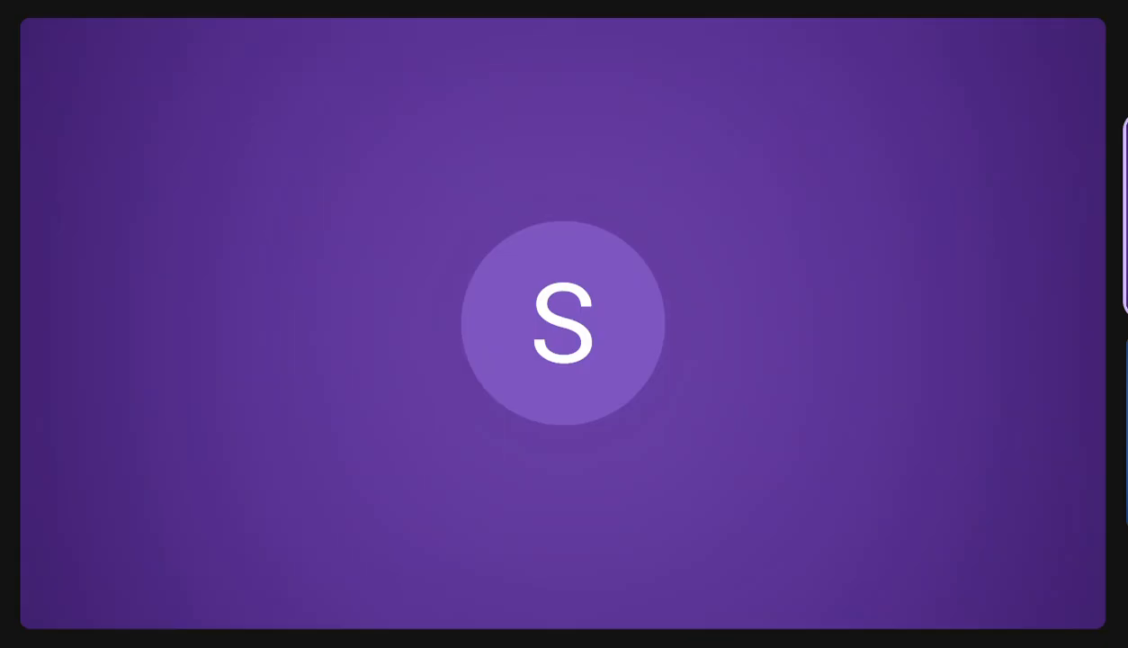